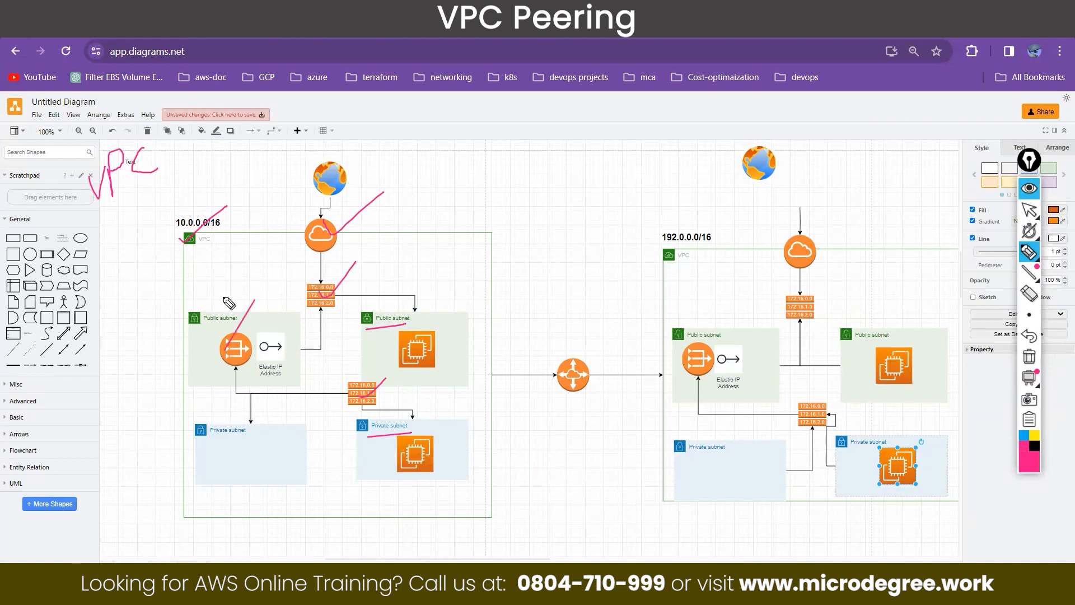
# Mark the EC2 instances in the public and private subnets of the 10.0.0.0/16 VPC and circle the handwritten "VPC".
pyautogui.moveTo(414, 350); pyautogui.dragTo(452, 343)
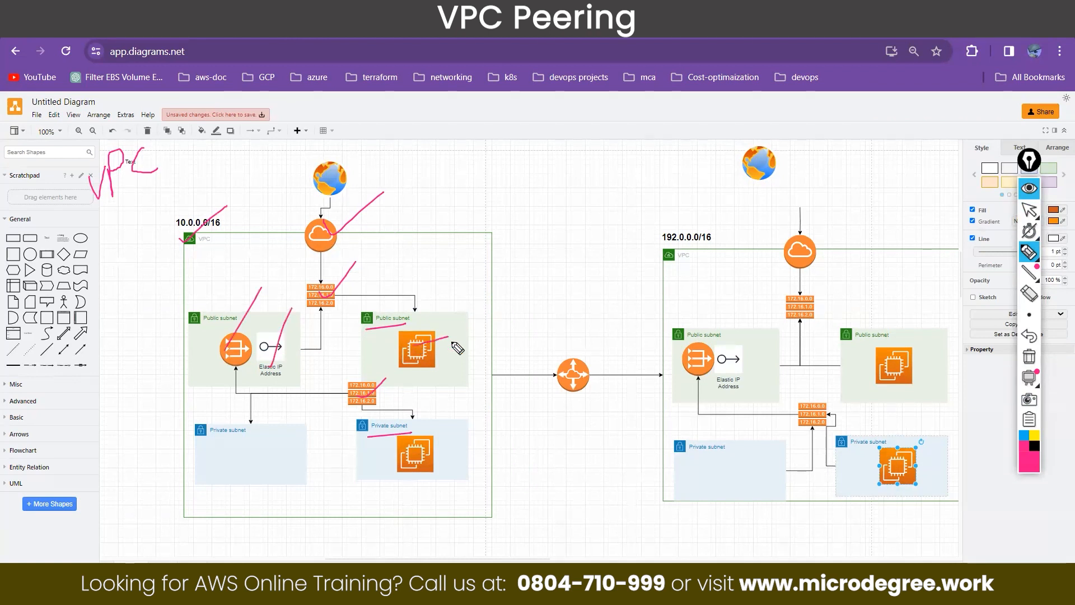
pyautogui.moveTo(421, 450); pyautogui.dragTo(454, 421)
pyautogui.moveTo(89, 117)
pyautogui.mouseDown()
pyautogui.moveTo(76, 206)
pyautogui.moveTo(159, 193)
pyautogui.moveTo(81, 131)
pyautogui.moveTo(69, 140)
pyautogui.mouseUp()
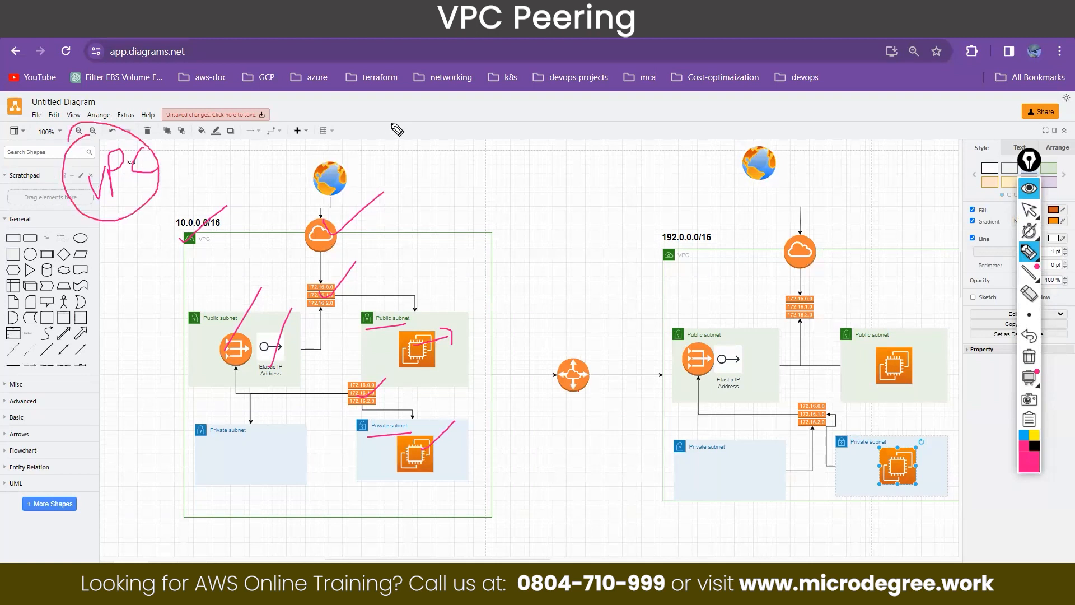
# Handwrite a double-underlined "VPC Peering" title above the diagram, then circle "VPC" with an arrow to a "Netwo" note.
pyautogui.moveTo(490, 102); pyautogui.dragTo(523, 103)
pyautogui.moveTo(534, 100)
pyautogui.mouseDown()
pyautogui.moveTo(536, 154)
pyautogui.moveTo(533, 132)
pyautogui.moveTo(582, 130)
pyautogui.mouseUp()
pyautogui.moveTo(647, 100)
pyautogui.mouseDown()
pyautogui.moveTo(651, 165)
pyautogui.moveTo(674, 129)
pyautogui.moveTo(697, 137)
pyautogui.moveTo(717, 134)
pyautogui.moveTo(733, 114)
pyautogui.moveTo(748, 126)
pyautogui.moveTo(785, 115)
pyautogui.mouseUp()
pyautogui.moveTo(473, 173)
pyautogui.mouseDown()
pyautogui.moveTo(790, 160)
pyautogui.moveTo(784, 169)
pyautogui.mouseUp()
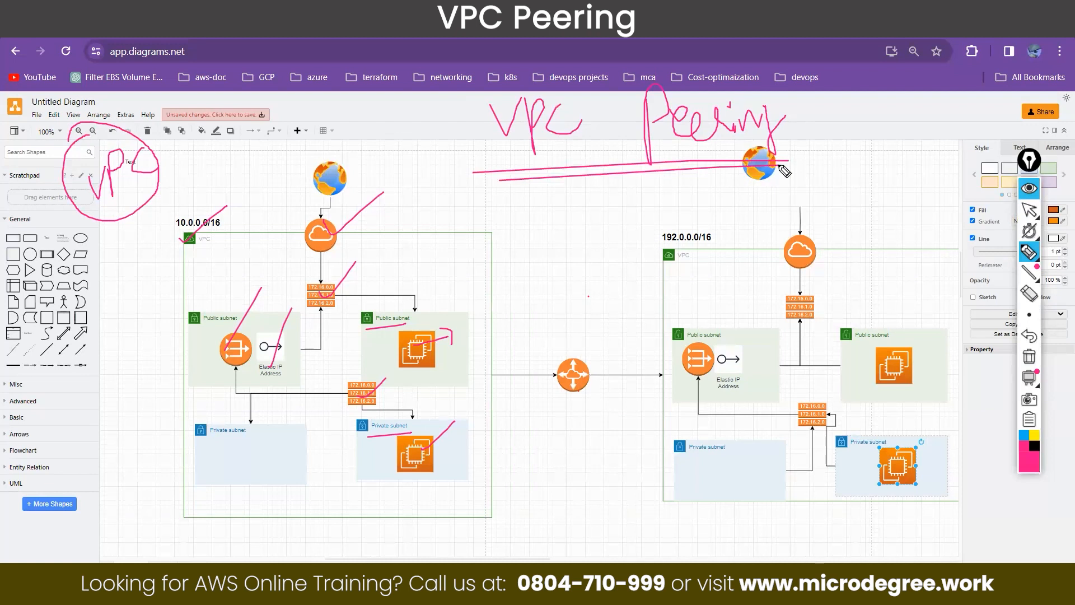
pyautogui.moveTo(469, 116)
pyautogui.mouseDown()
pyautogui.moveTo(593, 174)
pyautogui.moveTo(591, 90)
pyautogui.moveTo(485, 100)
pyautogui.moveTo(396, 69)
pyautogui.moveTo(409, 99)
pyautogui.mouseUp()
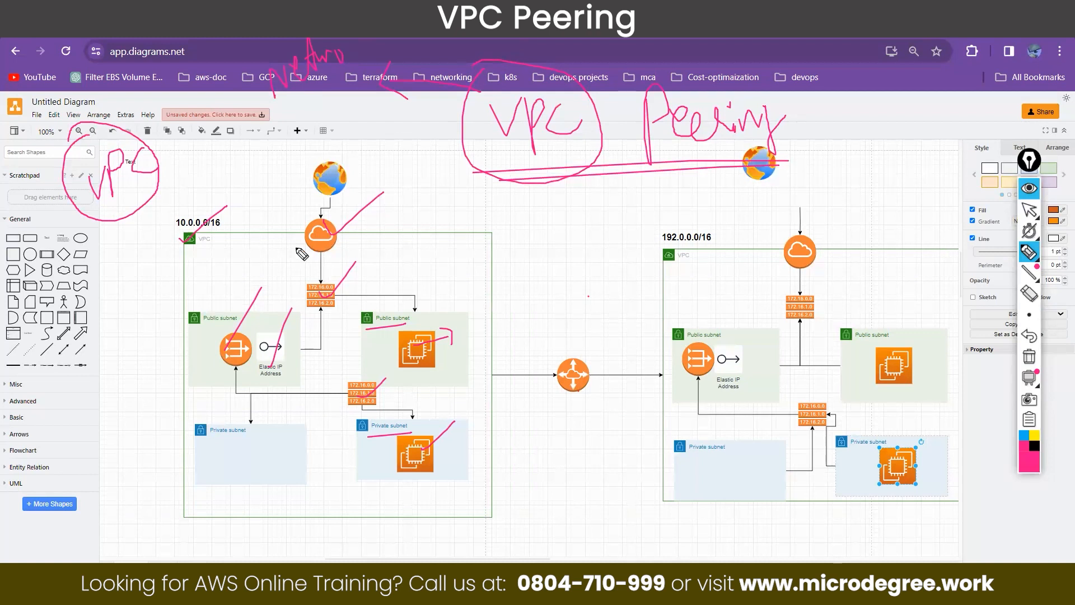
# Circle the 10.0.0.0/16 VPC label, write "VPC" above it, and add a circled "M" beside the internet gateway.
pyautogui.moveTo(188, 206)
pyautogui.mouseDown()
pyautogui.moveTo(168, 213)
pyautogui.moveTo(171, 249)
pyautogui.moveTo(228, 252)
pyautogui.moveTo(221, 216)
pyautogui.mouseUp()
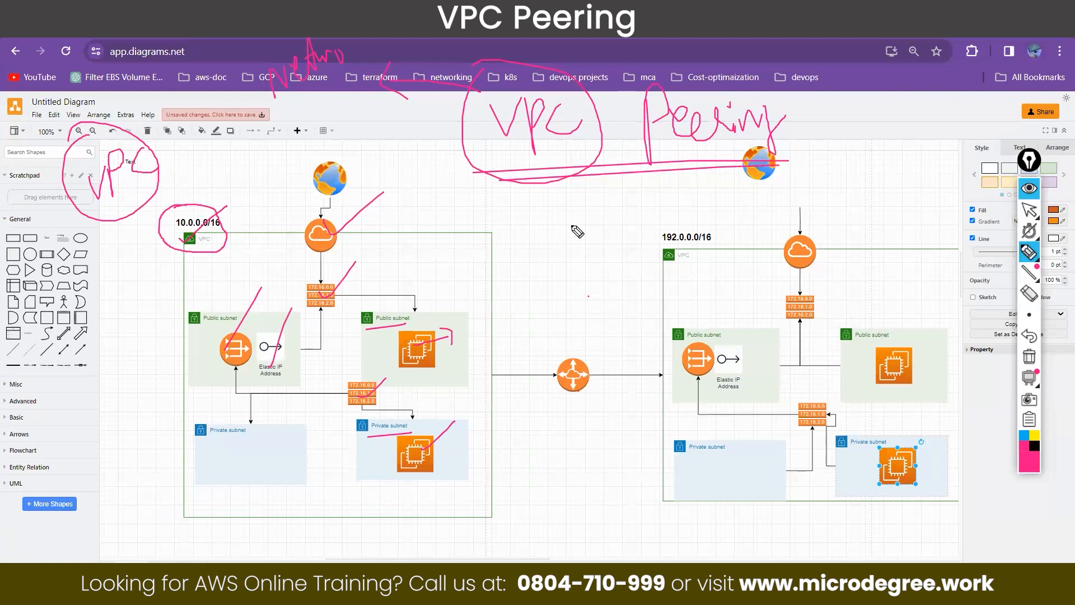
pyautogui.moveTo(391, 168)
pyautogui.mouseDown()
pyautogui.moveTo(405, 165)
pyautogui.moveTo(379, 169)
pyautogui.moveTo(399, 148)
pyautogui.mouseUp()
pyautogui.moveTo(182, 181); pyautogui.dragTo(196, 180)
pyautogui.moveTo(199, 169)
pyautogui.mouseDown()
pyautogui.moveTo(203, 194)
pyautogui.moveTo(208, 183)
pyautogui.moveTo(225, 189)
pyautogui.mouseUp()
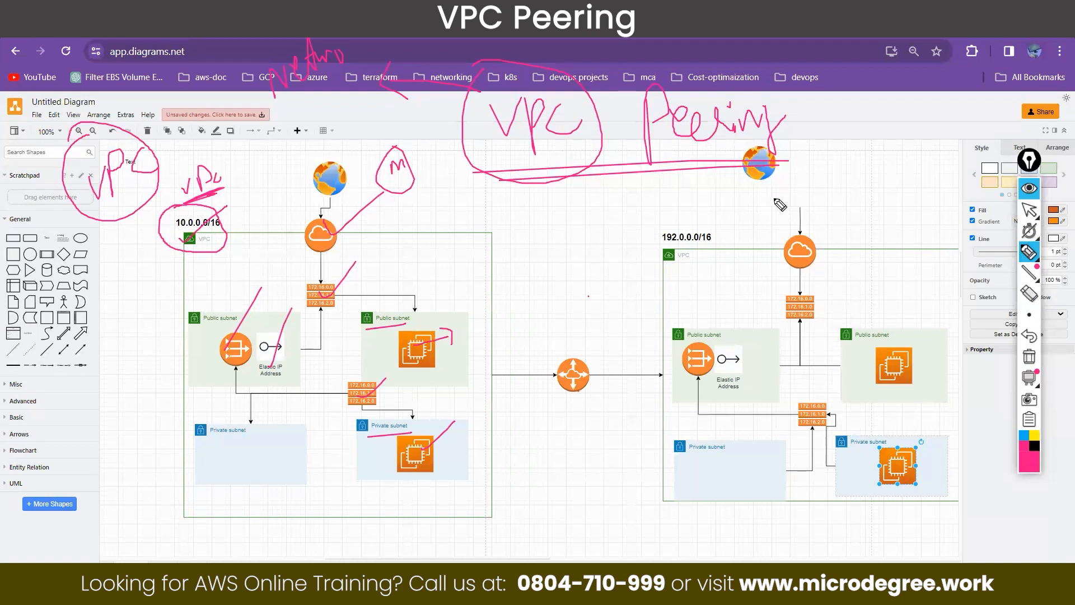
# Circle the 192.0.0.0/16 label and handwrite "sign VPC" above it.
pyautogui.moveTo(692, 187)
pyautogui.mouseDown()
pyautogui.moveTo(685, 197)
pyautogui.moveTo(715, 202)
pyautogui.moveTo(745, 188)
pyautogui.mouseUp()
pyautogui.moveTo(711, 224); pyautogui.dragTo(648, 234)
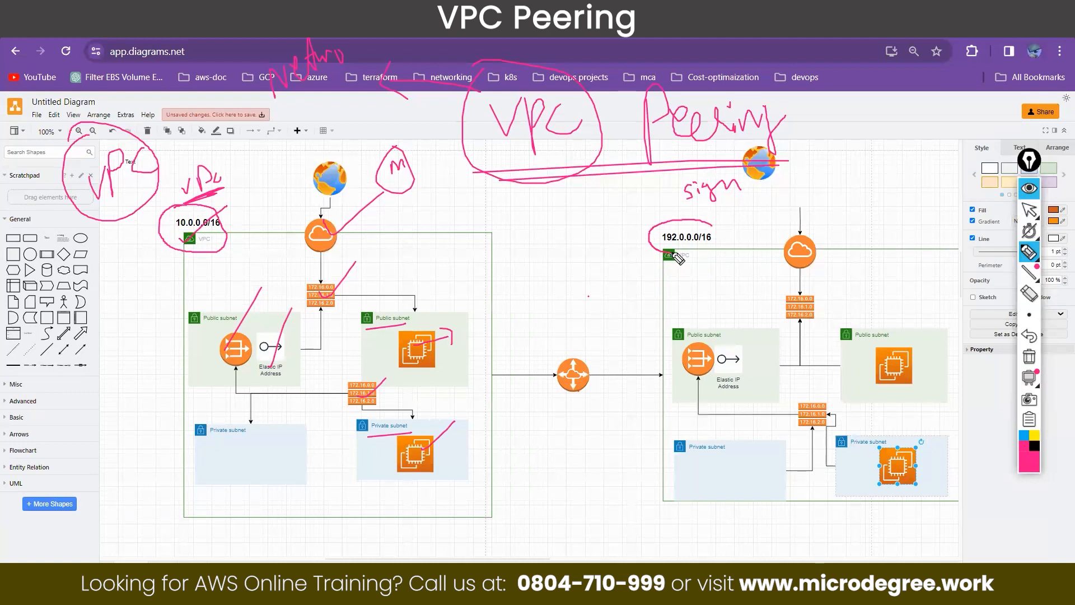
pyautogui.moveTo(679, 255); pyautogui.dragTo(712, 255)
pyautogui.moveTo(712, 255)
pyautogui.mouseDown()
pyautogui.moveTo(740, 206)
pyautogui.moveTo(778, 206)
pyautogui.mouseUp()
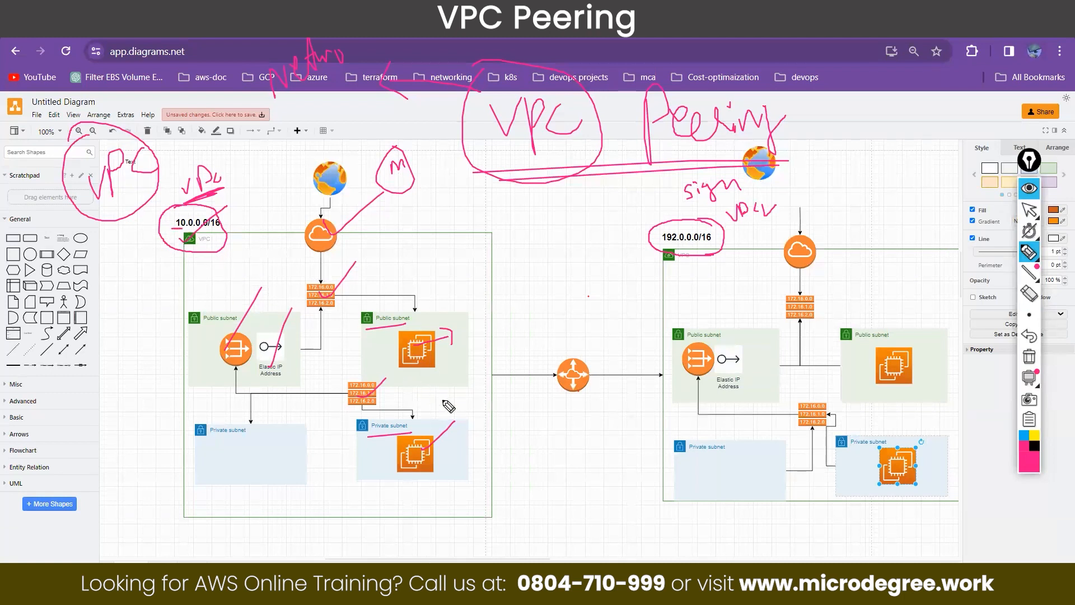
# Write "10" under both EC2 instances of the 10.0.0.0/16 VPC and "192" under both instances of the 192.0.0.0/16 VPC.
pyautogui.moveTo(404, 373)
pyautogui.mouseDown()
pyautogui.moveTo(402, 382)
pyautogui.moveTo(412, 372)
pyautogui.mouseUp()
pyautogui.moveTo(407, 479)
pyautogui.mouseDown()
pyautogui.moveTo(424, 486)
pyautogui.moveTo(415, 478)
pyautogui.mouseUp()
pyautogui.moveTo(882, 391)
pyautogui.mouseDown()
pyautogui.moveTo(883, 403)
pyautogui.moveTo(900, 400)
pyautogui.mouseUp()
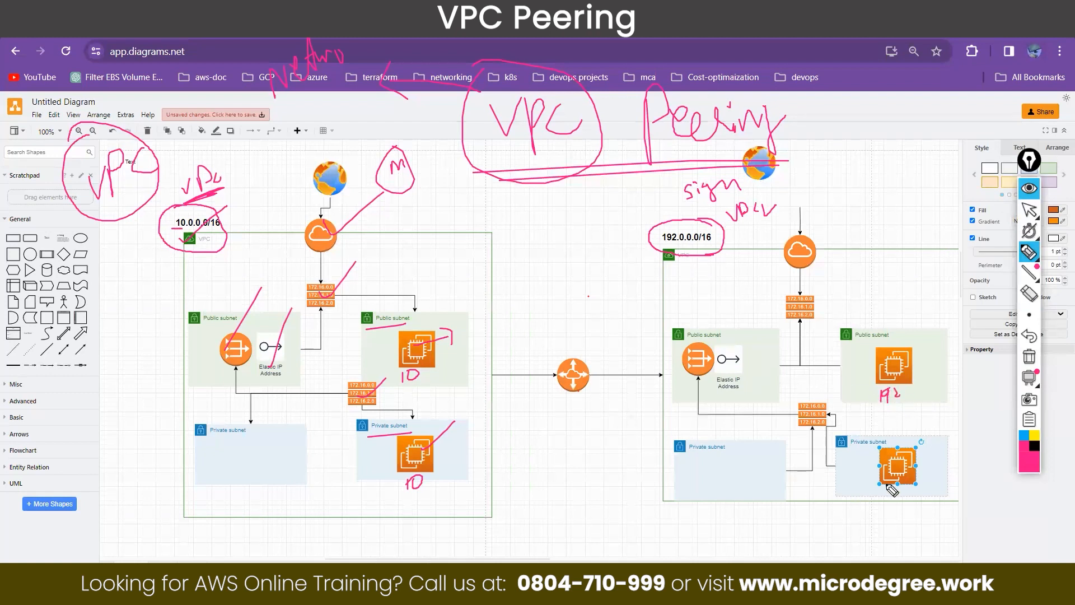
pyautogui.moveTo(895, 486); pyautogui.dragTo(913, 492)
# Underline the Elastic IP label, circle the private subnets of the 10.0.0.0/16 VPC, and circle its public-subnet instance with the label "Public".
pyautogui.moveTo(261, 381); pyautogui.dragTo(280, 379)
pyautogui.moveTo(340, 412)
pyautogui.mouseDown()
pyautogui.moveTo(300, 515)
pyautogui.moveTo(456, 493)
pyautogui.mouseUp()
pyautogui.moveTo(480, 451); pyautogui.dragTo(348, 413)
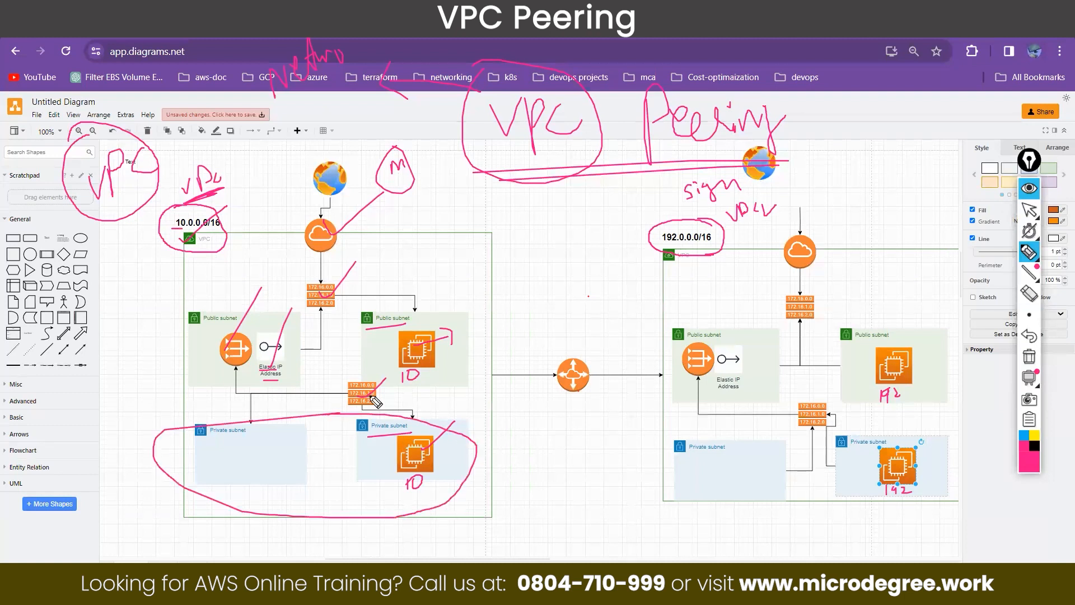
pyautogui.moveTo(448, 374)
pyautogui.mouseDown()
pyautogui.moveTo(424, 366)
pyautogui.moveTo(488, 329)
pyautogui.moveTo(489, 346)
pyautogui.moveTo(503, 324)
pyautogui.mouseUp()
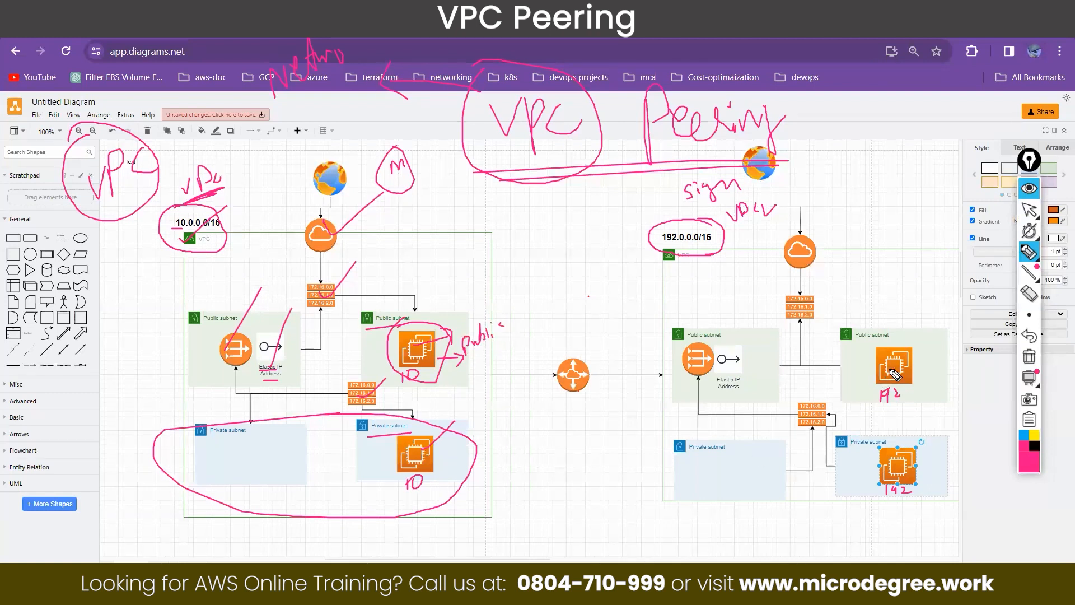
pyautogui.moveTo(470, 353); pyautogui.dragTo(503, 340)
# Clear all annotations, then circle the 10.0.0.0/16 and 192.0.0.0/16 VPC labels and underline the first VPC.
pyautogui.click(1030, 356)
pyautogui.moveTo(194, 194)
pyautogui.mouseDown()
pyautogui.moveTo(197, 267)
pyautogui.moveTo(171, 200)
pyautogui.mouseUp()
pyautogui.moveTo(675, 206)
pyautogui.mouseDown()
pyautogui.moveTo(698, 289)
pyautogui.moveTo(682, 209)
pyautogui.mouseUp()
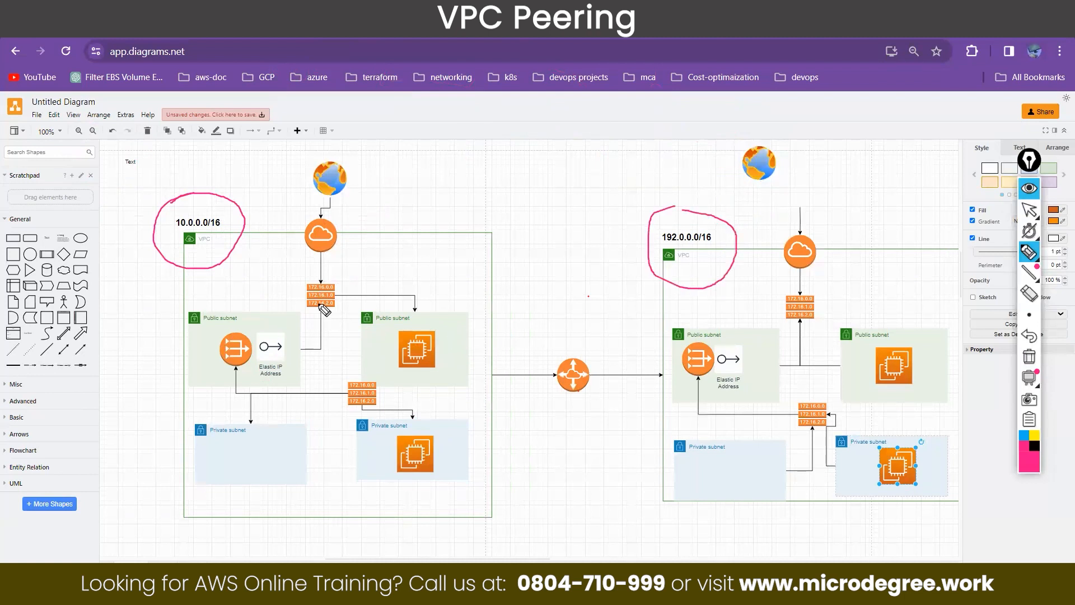
pyautogui.moveTo(188, 252); pyautogui.dragTo(213, 247)
# Handwrite an underlined "VPC Peering" title and mark the 10.0.0.0/16 VPC with a circled "M" and the 192.0.0.0/16 VPC with a circled "S", ticking both.
pyautogui.moveTo(406, 152)
pyautogui.mouseDown()
pyautogui.moveTo(460, 163)
pyautogui.moveTo(541, 143)
pyautogui.moveTo(565, 131)
pyautogui.moveTo(562, 122)
pyautogui.moveTo(578, 160)
pyautogui.mouseUp()
pyautogui.moveTo(118, 188)
pyautogui.mouseDown()
pyautogui.moveTo(126, 185)
pyautogui.moveTo(87, 192)
pyautogui.mouseUp()
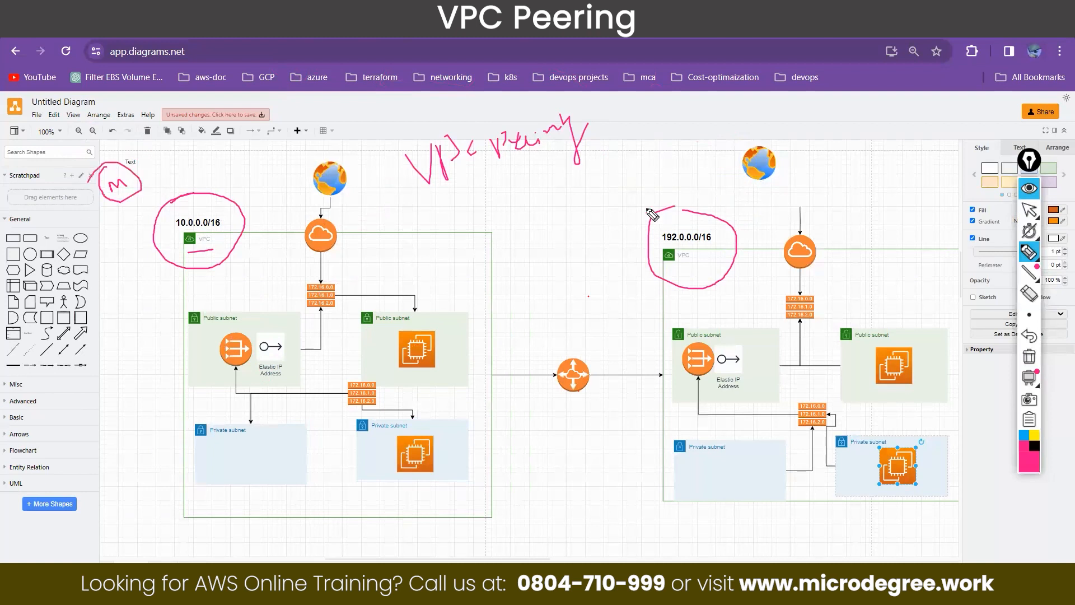
pyautogui.moveTo(757, 194)
pyautogui.mouseDown()
pyautogui.moveTo(734, 203)
pyautogui.moveTo(762, 219)
pyautogui.moveTo(768, 190)
pyautogui.mouseUp()
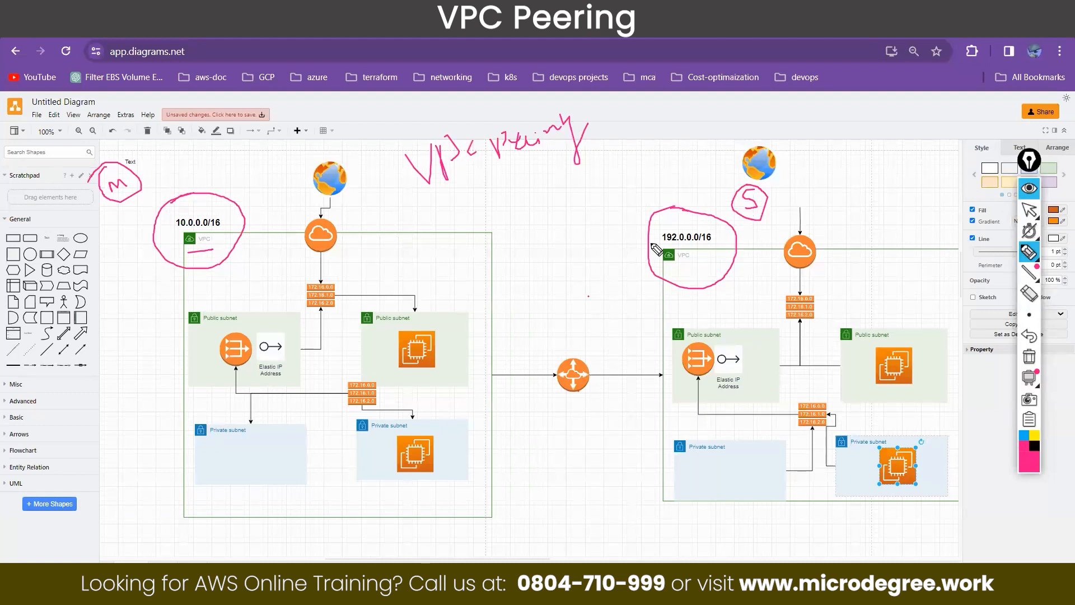
pyautogui.moveTo(709, 240); pyautogui.dragTo(750, 200)
pyautogui.moveTo(239, 216); pyautogui.dragTo(268, 185)
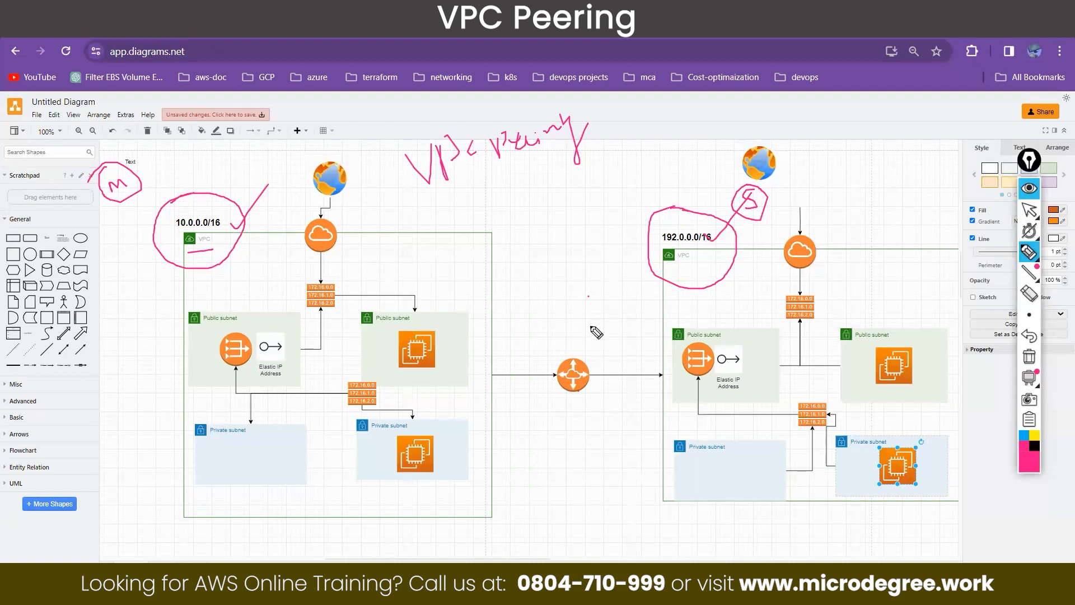
pyautogui.moveTo(412, 198); pyautogui.dragTo(636, 142)
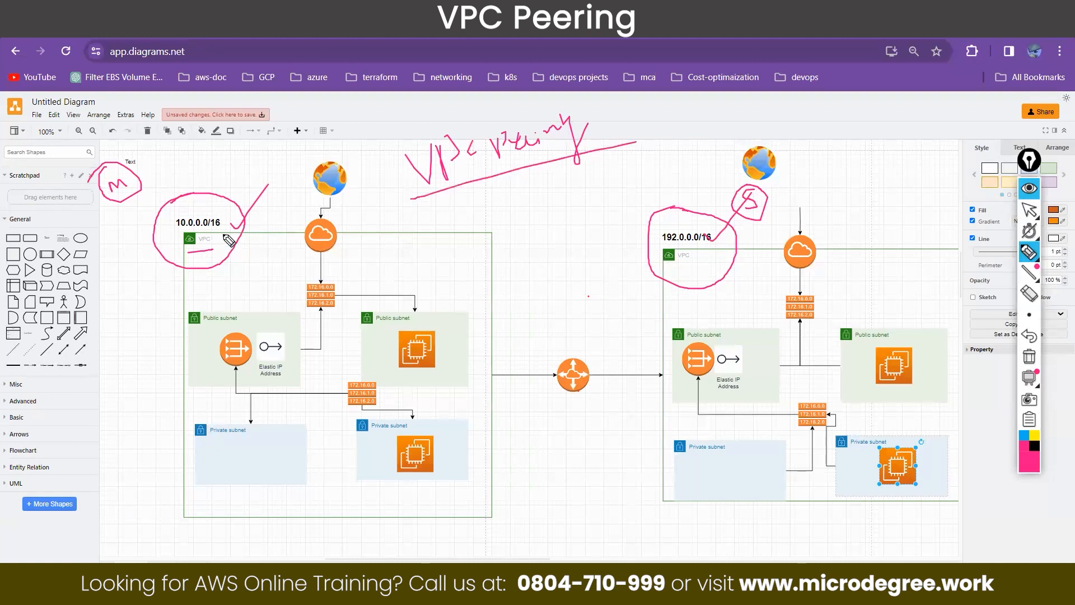
# Draw a double-headed arrow and a second connecting arrow between the circled 10.0.0.0/16 and 192.0.0.0/16 labels.
pyautogui.moveTo(244, 242)
pyautogui.mouseDown()
pyautogui.moveTo(651, 242)
pyautogui.moveTo(643, 256)
pyautogui.mouseUp()
pyautogui.moveTo(254, 222); pyautogui.dragTo(254, 258)
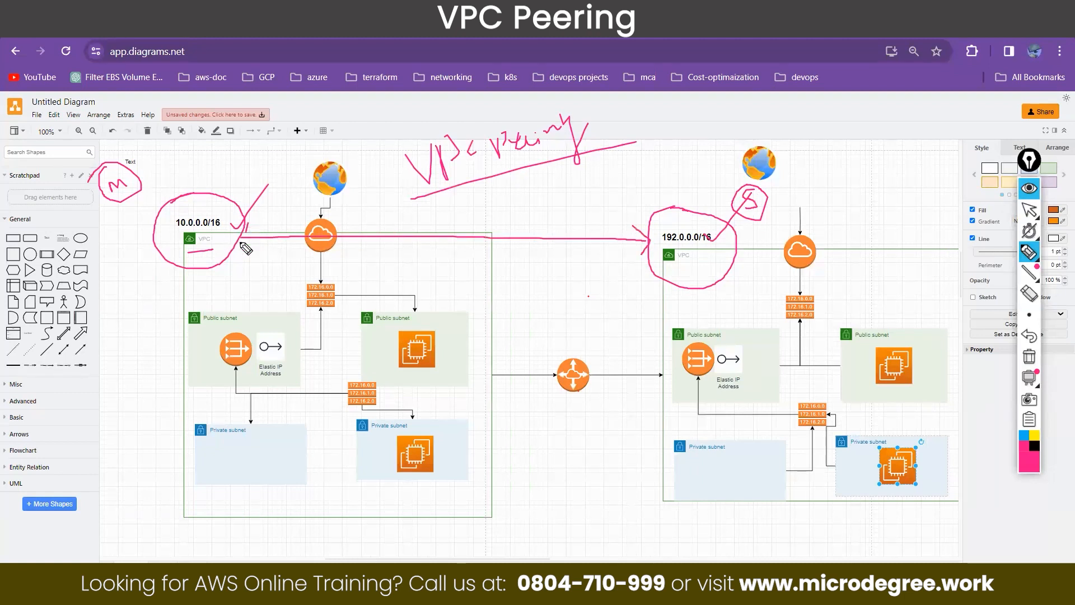
pyautogui.moveTo(210, 225); pyautogui.dragTo(690, 233)
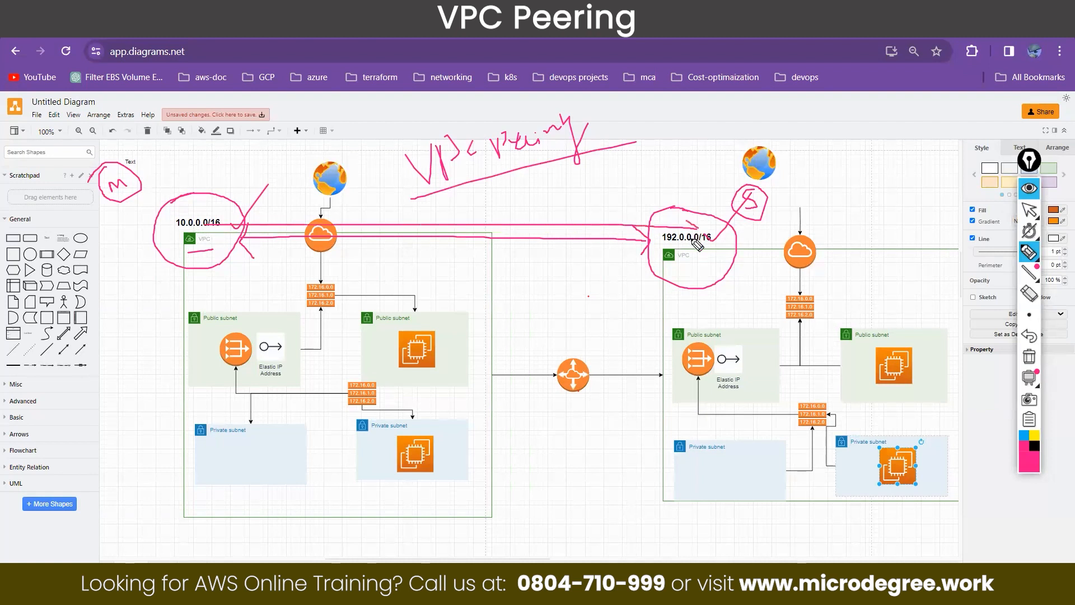
# Circle the 10.0.0.0/16 private instance and write circled addresses by both private instances: 10.0.4.4 and 192.0.4.4.
pyautogui.moveTo(407, 428)
pyautogui.mouseDown()
pyautogui.moveTo(451, 480)
pyautogui.moveTo(429, 432)
pyautogui.mouseUp()
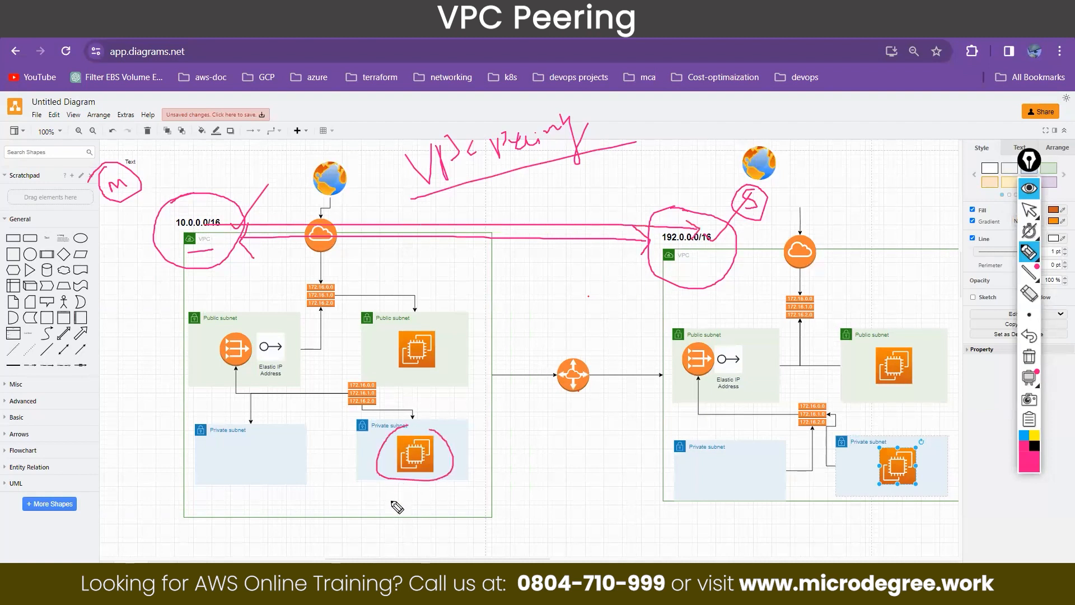
pyautogui.moveTo(386, 496)
pyautogui.mouseDown()
pyautogui.moveTo(386, 506)
pyautogui.moveTo(416, 493)
pyautogui.moveTo(465, 501)
pyautogui.mouseUp()
pyautogui.moveTo(877, 546)
pyautogui.mouseDown()
pyautogui.moveTo(876, 535)
pyautogui.moveTo(902, 540)
pyautogui.moveTo(919, 522)
pyautogui.moveTo(955, 528)
pyautogui.mouseUp()
pyautogui.moveTo(963, 518); pyautogui.dragTo(968, 539)
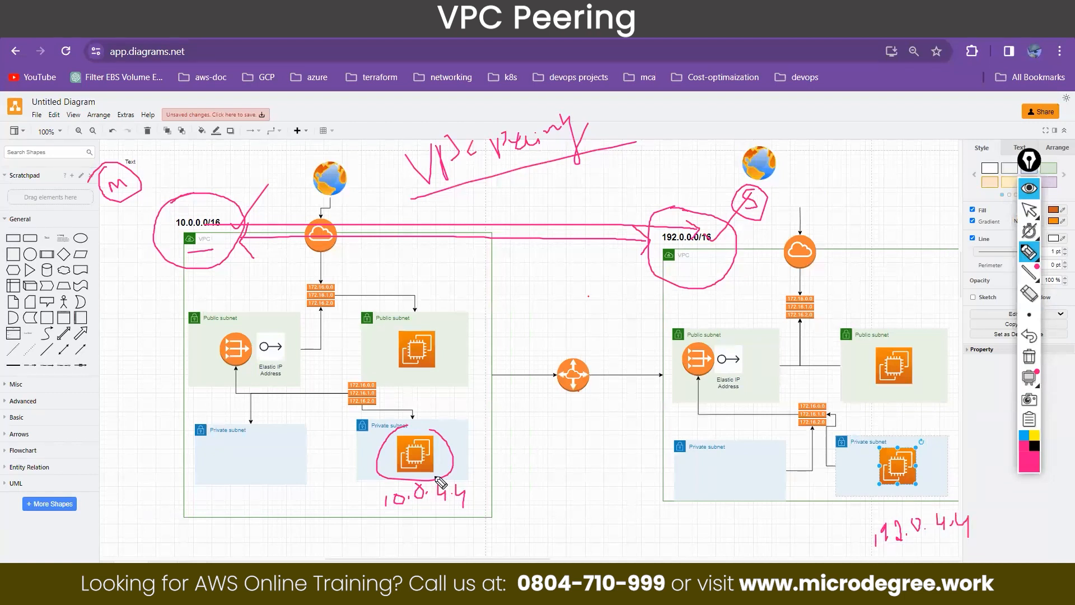
pyautogui.moveTo(403, 485)
pyautogui.mouseDown()
pyautogui.moveTo(463, 523)
pyautogui.moveTo(452, 492)
pyautogui.mouseUp()
pyautogui.moveTo(874, 529)
pyautogui.mouseDown()
pyautogui.moveTo(869, 555)
pyautogui.moveTo(974, 507)
pyautogui.moveTo(890, 510)
pyautogui.moveTo(899, 482)
pyautogui.mouseUp()
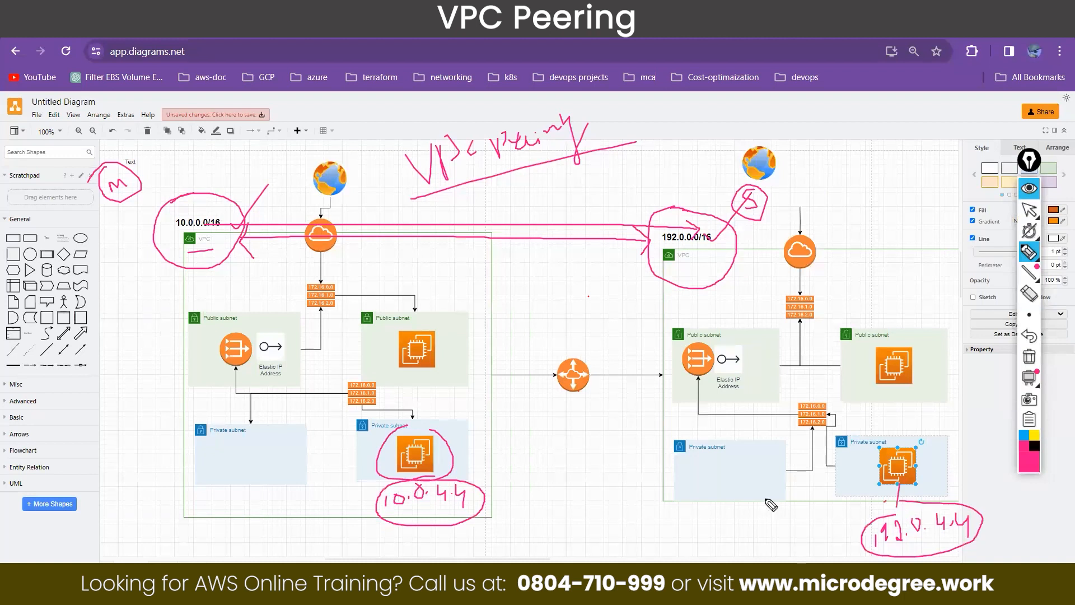
# Connect the handwritten 10.0.4.4 and 192.0.4.4 addresses with a double-headed arrow and underline the second address.
pyautogui.moveTo(481, 496); pyautogui.dragTo(864, 539)
pyautogui.moveTo(485, 483); pyautogui.dragTo(501, 504)
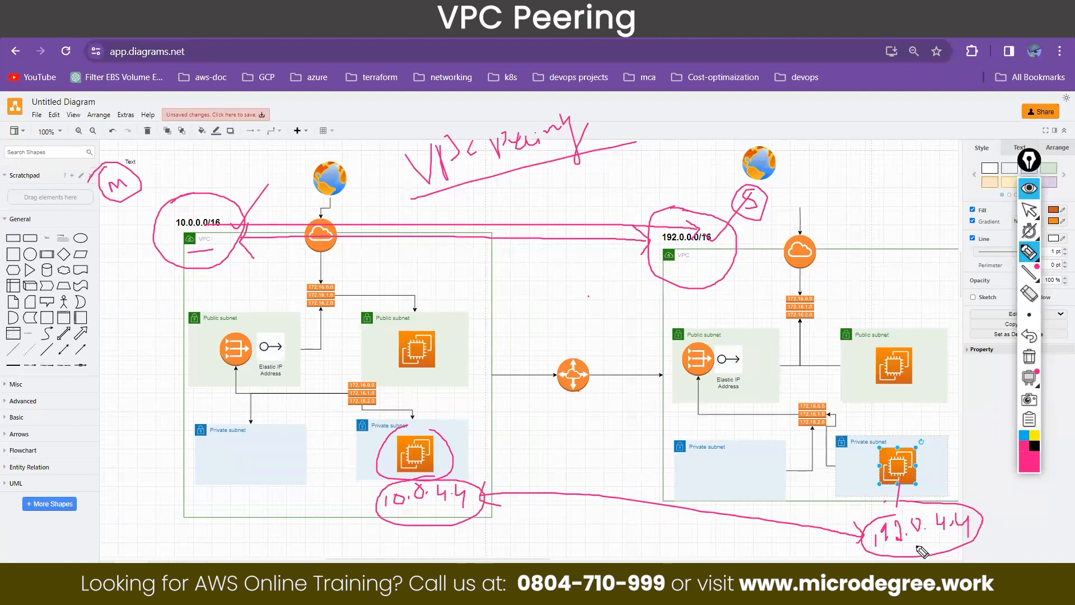
pyautogui.moveTo(896, 542); pyautogui.dragTo(931, 540)
pyautogui.moveTo(419, 552); pyautogui.dragTo(373, 557)
# Trace the route between the two private instances through their route tables and the central peering icon, in both directions.
pyautogui.moveTo(397, 451); pyautogui.dragTo(355, 401)
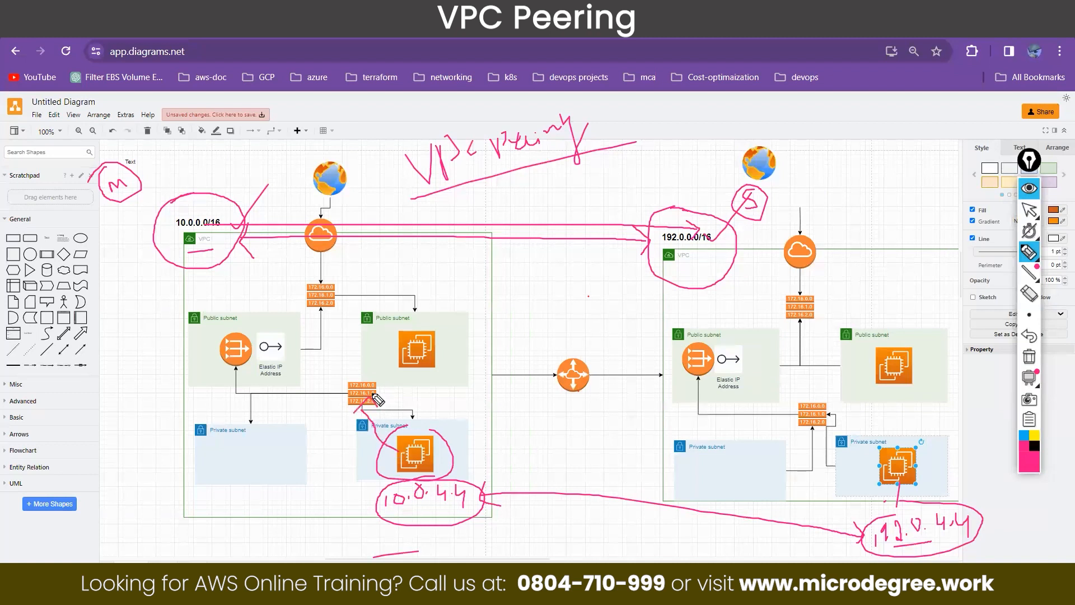
pyautogui.moveTo(381, 394)
pyautogui.mouseDown()
pyautogui.moveTo(553, 379)
pyautogui.moveTo(545, 390)
pyautogui.moveTo(809, 424)
pyautogui.moveTo(833, 464)
pyautogui.moveTo(873, 466)
pyautogui.mouseUp()
pyautogui.moveTo(806, 425)
pyautogui.mouseDown()
pyautogui.moveTo(526, 378)
pyautogui.moveTo(322, 409)
pyautogui.moveTo(401, 461)
pyautogui.mouseUp()
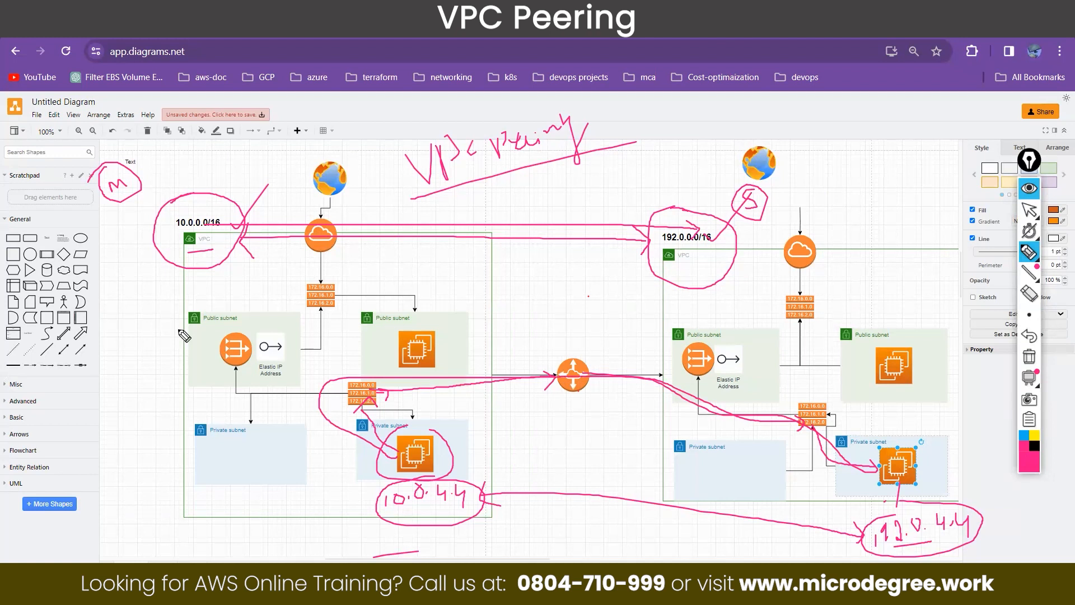
# Clear the annotations, write "VPC1" by the first VPC, and circle both CIDR labels with "(VPC)" and "R" above each.
pyautogui.moveTo(412, 199)
pyautogui.mouseDown()
pyautogui.moveTo(378, 147)
pyautogui.moveTo(515, 101)
pyautogui.moveTo(560, 94)
pyautogui.moveTo(613, 107)
pyautogui.moveTo(629, 147)
pyautogui.moveTo(588, 174)
pyautogui.moveTo(470, 208)
pyautogui.moveTo(411, 200)
pyautogui.mouseUp()
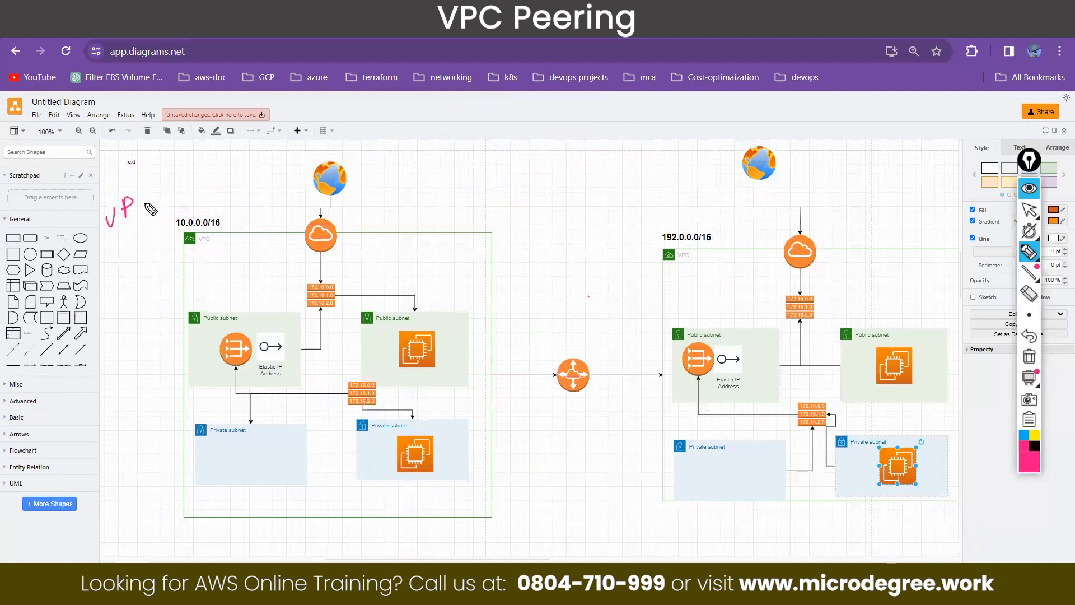
pyautogui.moveTo(144, 197); pyautogui.dragTo(152, 206)
pyautogui.moveTo(183, 207)
pyautogui.mouseDown()
pyautogui.moveTo(169, 216)
pyautogui.moveTo(223, 224)
pyautogui.moveTo(171, 208)
pyautogui.mouseUp()
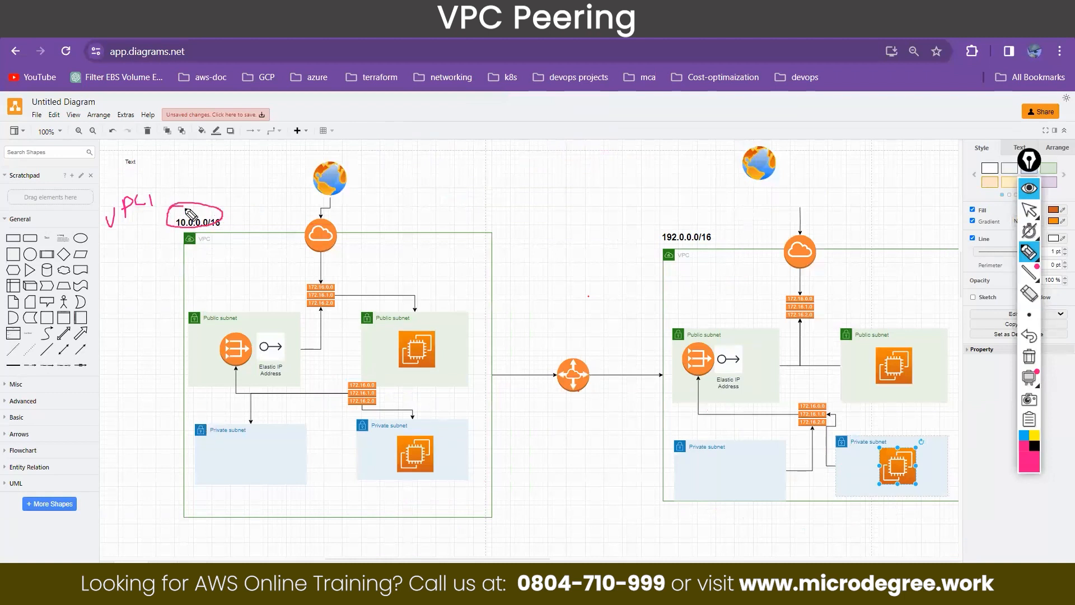
pyautogui.moveTo(696, 215)
pyautogui.mouseDown()
pyautogui.moveTo(653, 238)
pyautogui.moveTo(721, 235)
pyautogui.moveTo(663, 207)
pyautogui.mouseUp()
pyautogui.moveTo(180, 185)
pyautogui.mouseDown()
pyautogui.moveTo(179, 195)
pyautogui.moveTo(215, 175)
pyautogui.moveTo(232, 199)
pyautogui.mouseUp()
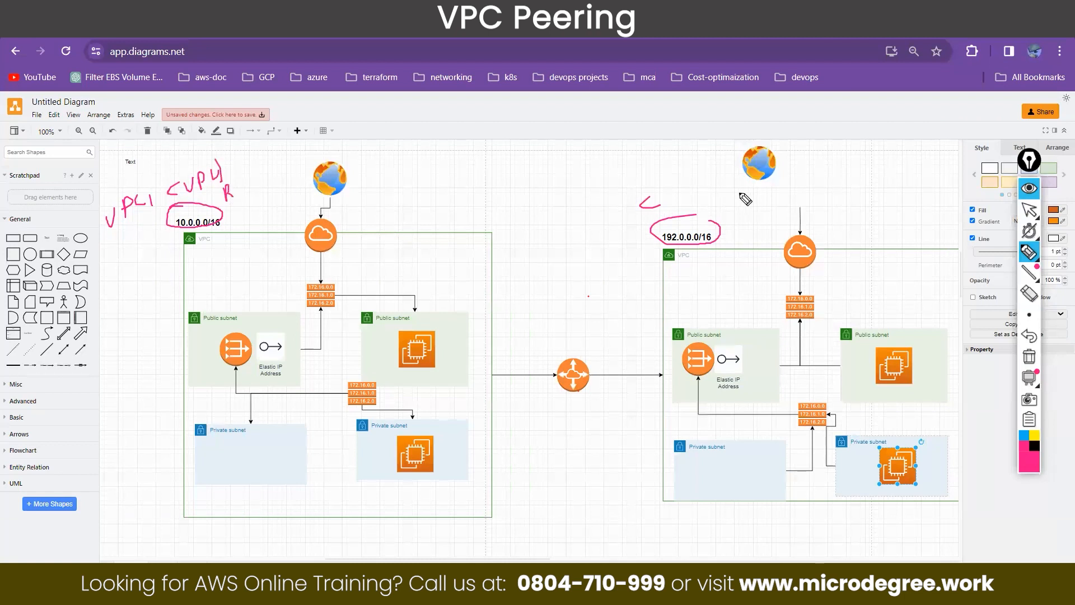
pyautogui.moveTo(654, 193)
pyautogui.mouseDown()
pyautogui.moveTo(727, 201)
pyautogui.moveTo(718, 223)
pyautogui.mouseUp()
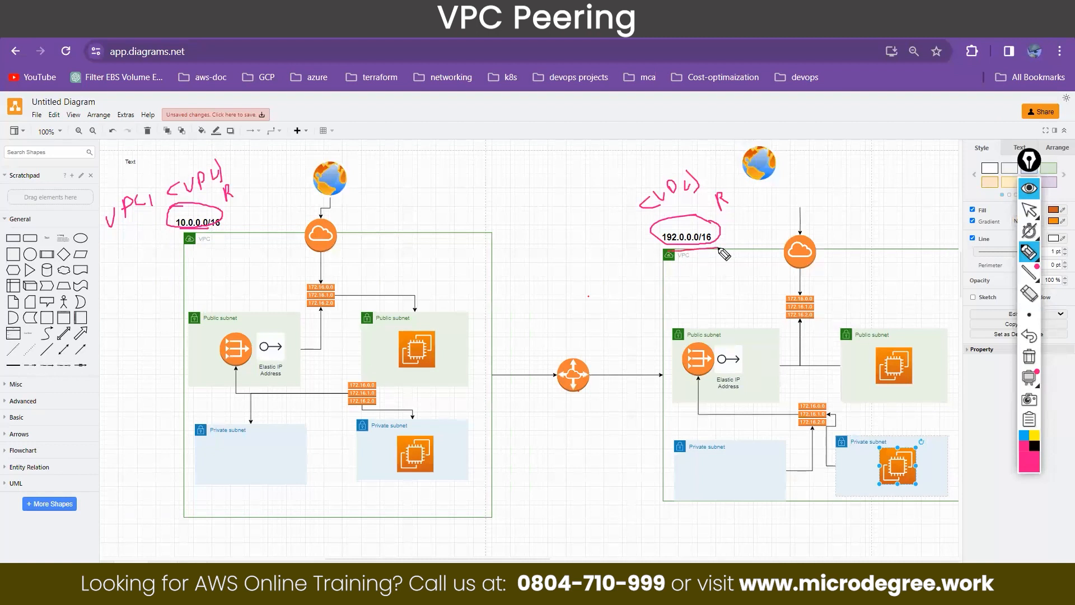
# Draw a large circled sketch over the shape library and handwrite an underlined word above it.
pyautogui.moveTo(23, 387)
pyautogui.mouseDown()
pyautogui.moveTo(11, 433)
pyautogui.moveTo(46, 411)
pyautogui.mouseUp()
pyautogui.moveTo(54, 353)
pyautogui.mouseDown()
pyautogui.moveTo(70, 451)
pyautogui.moveTo(92, 434)
pyautogui.moveTo(96, 412)
pyautogui.mouseUp()
pyautogui.moveTo(24, 333)
pyautogui.mouseDown()
pyautogui.moveTo(5, 378)
pyautogui.moveTo(25, 468)
pyautogui.moveTo(121, 387)
pyautogui.moveTo(61, 339)
pyautogui.moveTo(14, 336)
pyautogui.moveTo(40, 302)
pyautogui.moveTo(94, 305)
pyautogui.moveTo(5, 299)
pyautogui.mouseUp()
pyautogui.click(98, 279)
pyautogui.moveTo(119, 275); pyautogui.dragTo(118, 297)
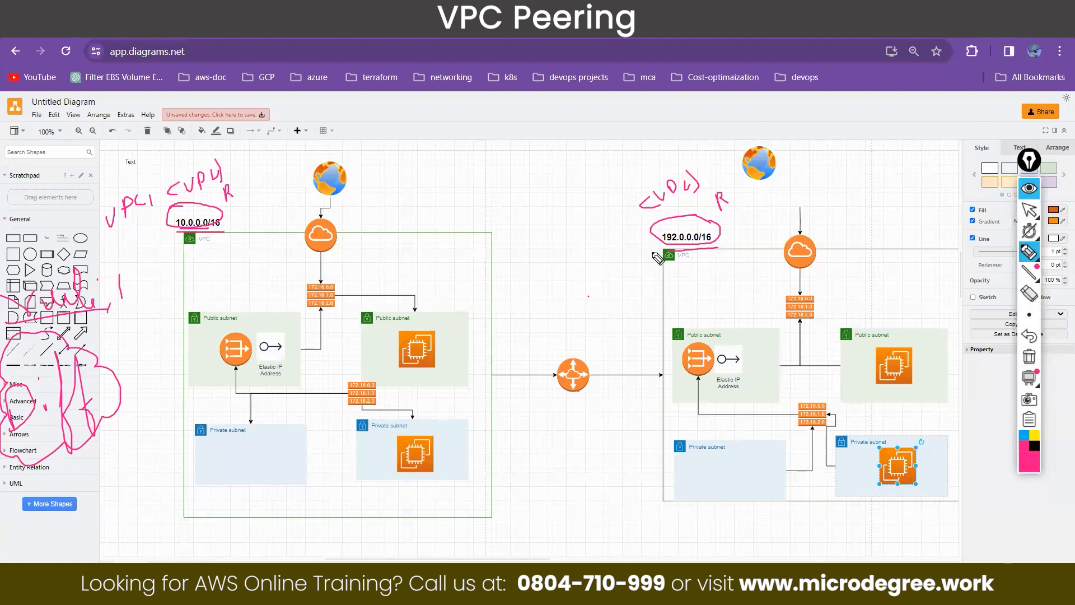
# Add a "2" beside both handwritten VPC labels, underline the 192.0.0.0/16 label, and draw a circled mark over the shape library.
pyautogui.moveTo(716, 247); pyautogui.dragTo(655, 248)
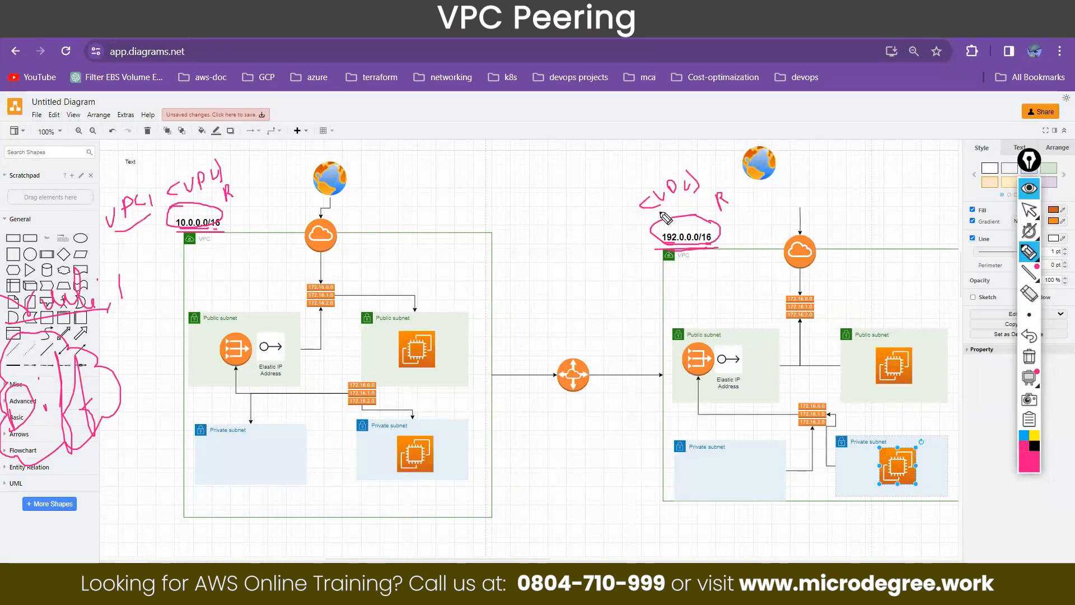
pyautogui.moveTo(703, 178); pyautogui.dragTo(713, 191)
pyautogui.moveTo(153, 190)
pyautogui.mouseDown()
pyautogui.moveTo(163, 186)
pyautogui.moveTo(155, 204)
pyautogui.moveTo(168, 201)
pyautogui.mouseUp()
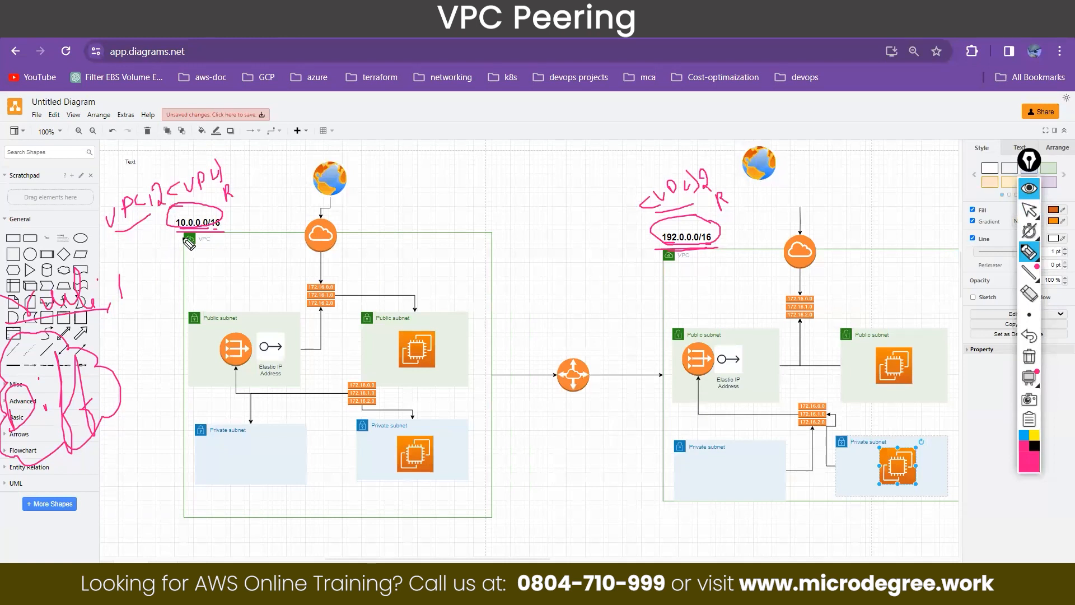
pyautogui.moveTo(678, 249); pyautogui.dragTo(701, 249)
pyautogui.moveTo(7, 249)
pyautogui.mouseDown()
pyautogui.moveTo(42, 275)
pyautogui.moveTo(29, 241)
pyautogui.moveTo(12, 269)
pyautogui.mouseUp()
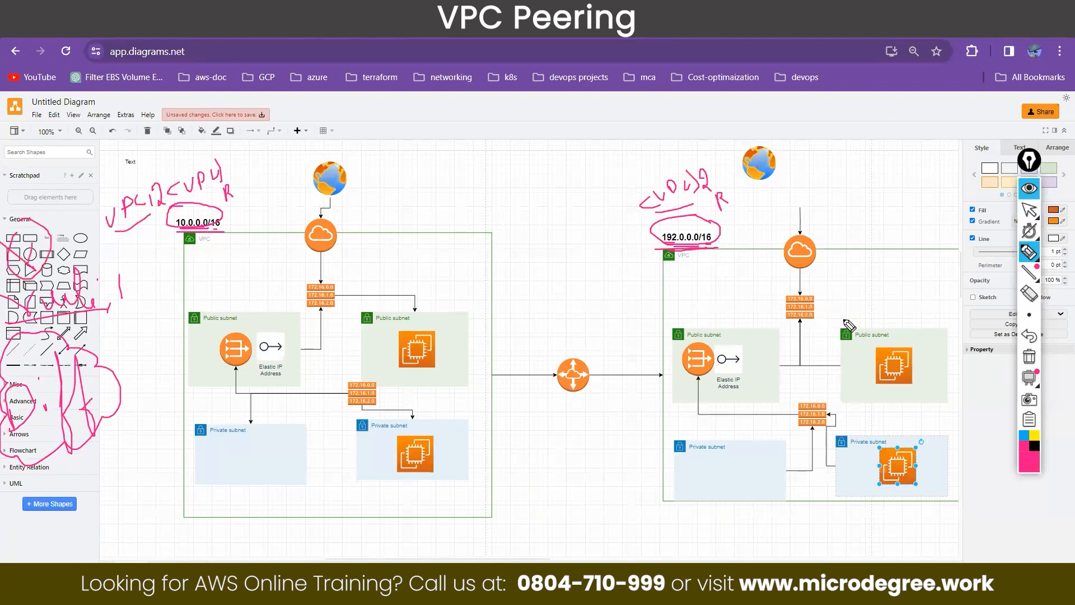
# Draw a double-headed arrow between the two VPCs with a circled mark at its middle.
pyautogui.moveTo(496, 286)
pyautogui.mouseDown()
pyautogui.moveTo(632, 284)
pyautogui.moveTo(634, 273)
pyautogui.moveTo(621, 297)
pyautogui.mouseUp()
pyautogui.moveTo(498, 267); pyautogui.dragTo(508, 297)
pyautogui.moveTo(536, 257)
pyautogui.mouseDown()
pyautogui.moveTo(567, 278)
pyautogui.moveTo(560, 241)
pyautogui.moveTo(582, 226)
pyautogui.mouseUp()
# Write 10.0.4.4 under the first VPC's private instance and 10.0.4.5 under the second VPC's private instance.
pyautogui.moveTo(415, 484)
pyautogui.mouseDown()
pyautogui.moveTo(468, 489)
pyautogui.moveTo(459, 496)
pyautogui.moveTo(485, 488)
pyautogui.mouseUp()
pyautogui.click(469, 492)
pyautogui.moveTo(483, 475); pyautogui.dragTo(482, 500)
pyautogui.moveTo(886, 512)
pyautogui.mouseDown()
pyautogui.moveTo(886, 527)
pyautogui.moveTo(908, 516)
pyautogui.moveTo(953, 523)
pyautogui.mouseUp()
pyautogui.click(922, 516)
pyautogui.click(961, 513)
pyautogui.moveTo(969, 487); pyautogui.dragTo(971, 511)
pyautogui.moveTo(969, 486); pyautogui.dragTo(981, 479)
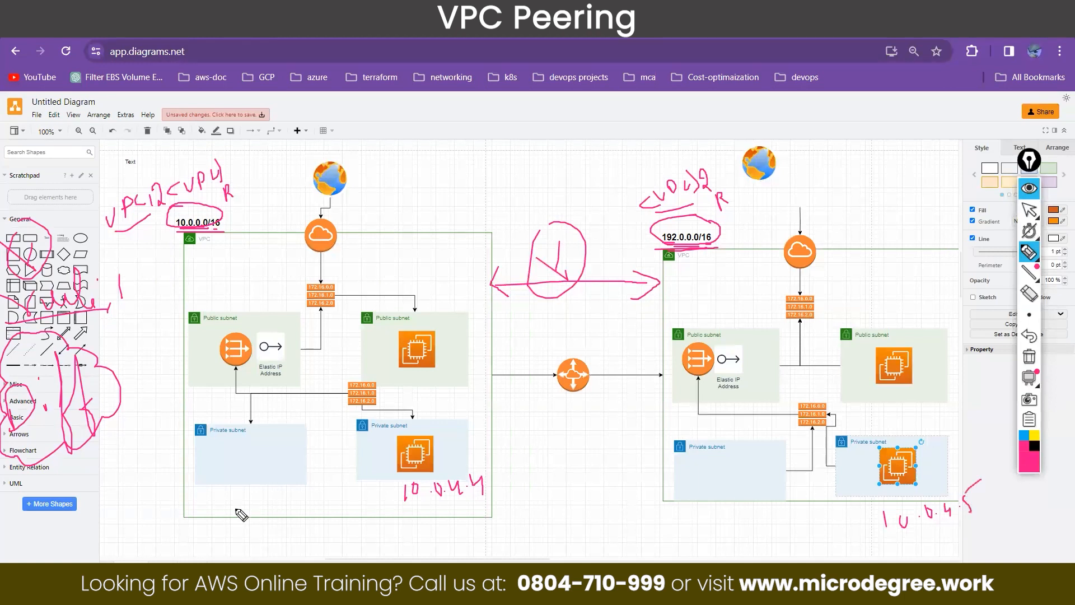
# Write a circled "SH" in the first VPC's empty private subnet with a circled IP address beneath it.
pyautogui.moveTo(235, 453)
pyautogui.mouseDown()
pyautogui.moveTo(227, 466)
pyautogui.moveTo(254, 462)
pyautogui.moveTo(255, 441)
pyautogui.mouseUp()
pyautogui.click(256, 501)
pyautogui.moveTo(240, 498); pyautogui.dragTo(293, 495)
pyautogui.moveTo(233, 511)
pyautogui.mouseDown()
pyautogui.moveTo(306, 507)
pyautogui.moveTo(282, 470)
pyautogui.mouseUp()
# Circle 10.0.4.5 and 10.0.4.4, draw an arrow from the first VPC's private instance to "SH", and put a cross beside 10.0.4.5.
pyautogui.moveTo(860, 537); pyautogui.dragTo(941, 480)
pyautogui.moveTo(378, 503); pyautogui.dragTo(426, 479)
pyautogui.moveTo(411, 437)
pyautogui.mouseDown()
pyautogui.moveTo(314, 417)
pyautogui.moveTo(272, 441)
pyautogui.mouseUp()
pyautogui.moveTo(283, 429); pyautogui.dragTo(295, 442)
pyautogui.moveTo(833, 519)
pyautogui.mouseDown()
pyautogui.moveTo(846, 535)
pyautogui.moveTo(802, 559)
pyautogui.mouseUp()
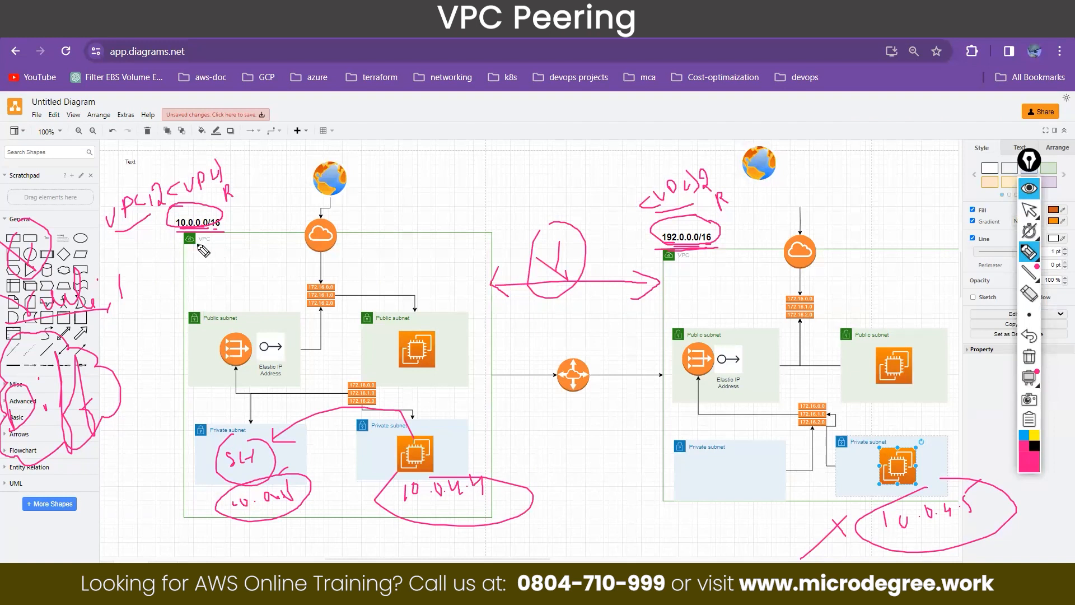
# Clear all handwritten annotations from the diagram.
pyautogui.click(1029, 356)
pyautogui.moveTo(1028, 252)
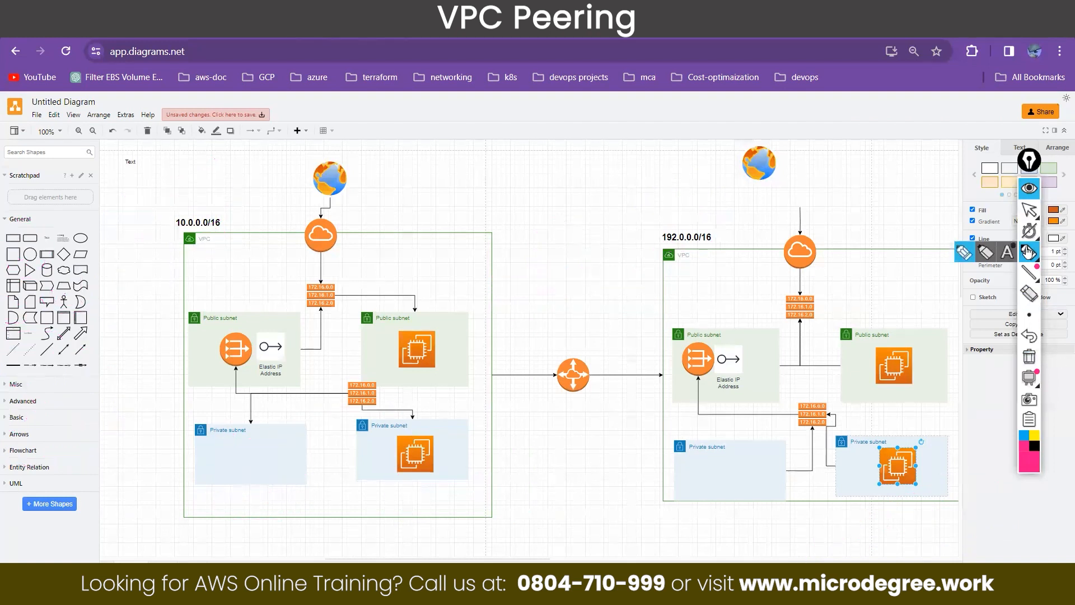
# Write "Peering" above the peering connection and draw two ovals beneath the word, each enclosing two small boxes.
pyautogui.moveTo(521, 152)
pyautogui.mouseDown()
pyautogui.moveTo(562, 123)
pyautogui.moveTo(609, 134)
pyautogui.moveTo(564, 198)
pyautogui.moveTo(552, 175)
pyautogui.moveTo(582, 189)
pyautogui.moveTo(597, 168)
pyautogui.moveTo(600, 201)
pyautogui.moveTo(586, 160)
pyautogui.mouseUp()
pyautogui.click(576, 151)
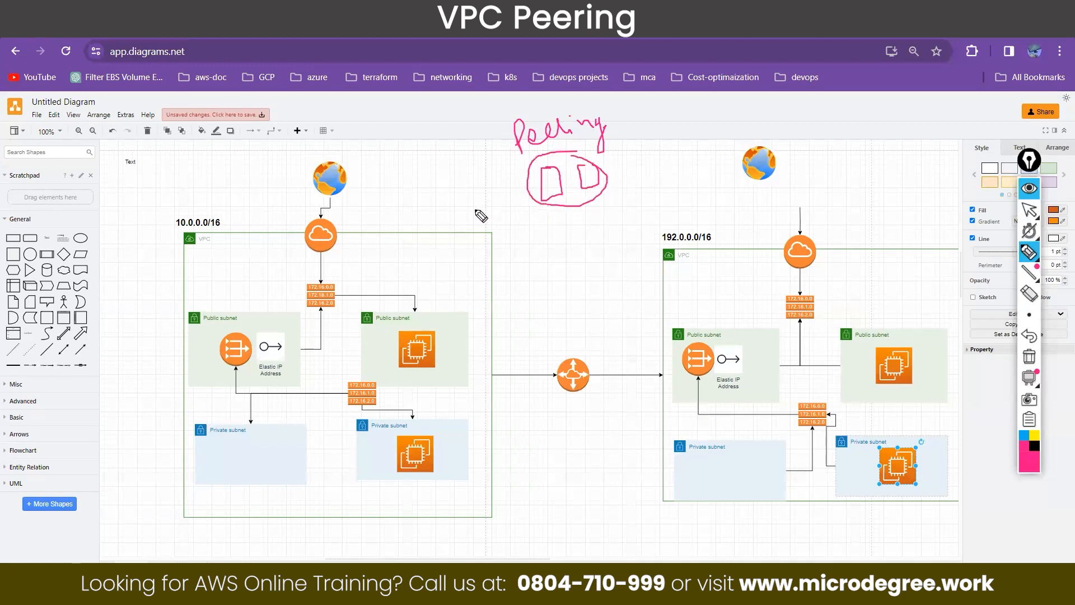
pyautogui.moveTo(545, 232)
pyautogui.mouseDown()
pyautogui.moveTo(562, 262)
pyautogui.moveTo(569, 235)
pyautogui.moveTo(584, 232)
pyautogui.moveTo(613, 255)
pyautogui.moveTo(577, 225)
pyautogui.mouseUp()
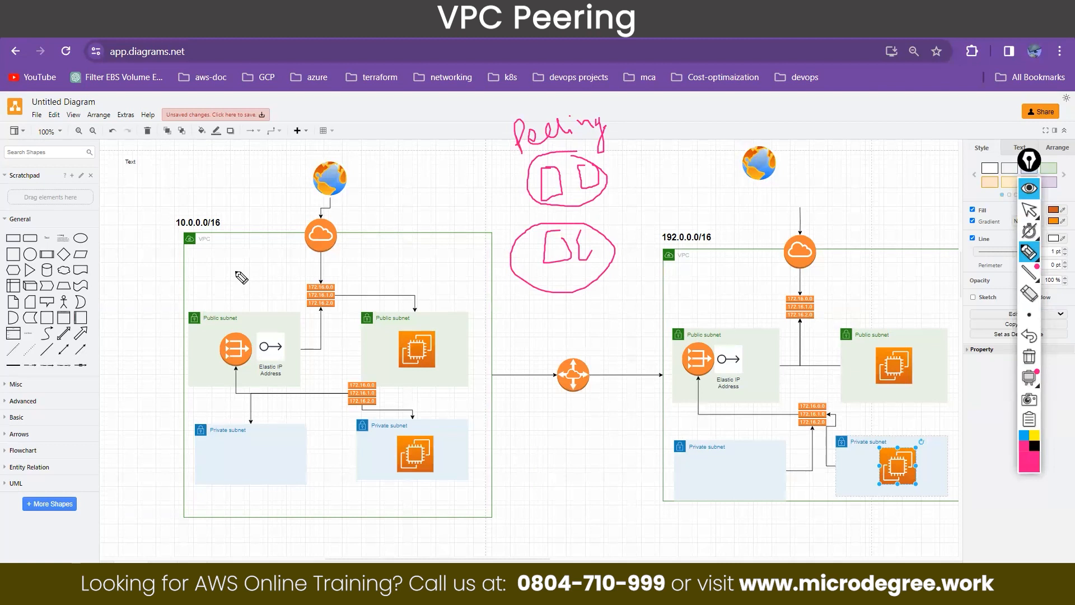
# Draw double-headed arrows linking each VPC to the central peering connection.
pyautogui.moveTo(484, 374); pyautogui.dragTo(552, 374)
pyautogui.moveTo(665, 372)
pyautogui.mouseDown()
pyautogui.moveTo(596, 367)
pyautogui.moveTo(612, 387)
pyautogui.mouseUp()
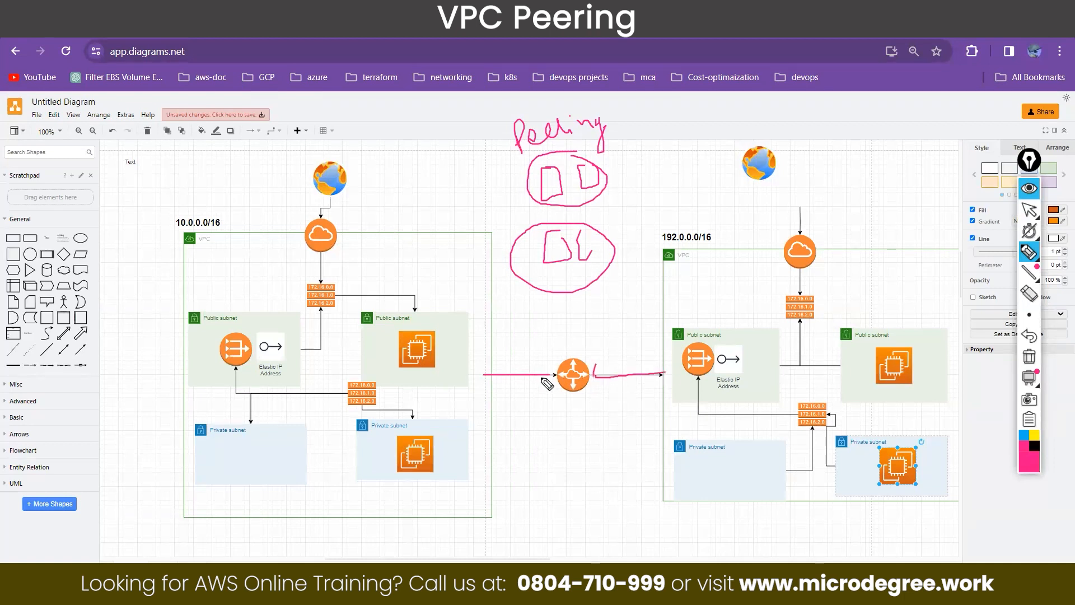
pyautogui.moveTo(547, 365)
pyautogui.mouseDown()
pyautogui.moveTo(542, 388)
pyautogui.moveTo(490, 381)
pyautogui.mouseUp()
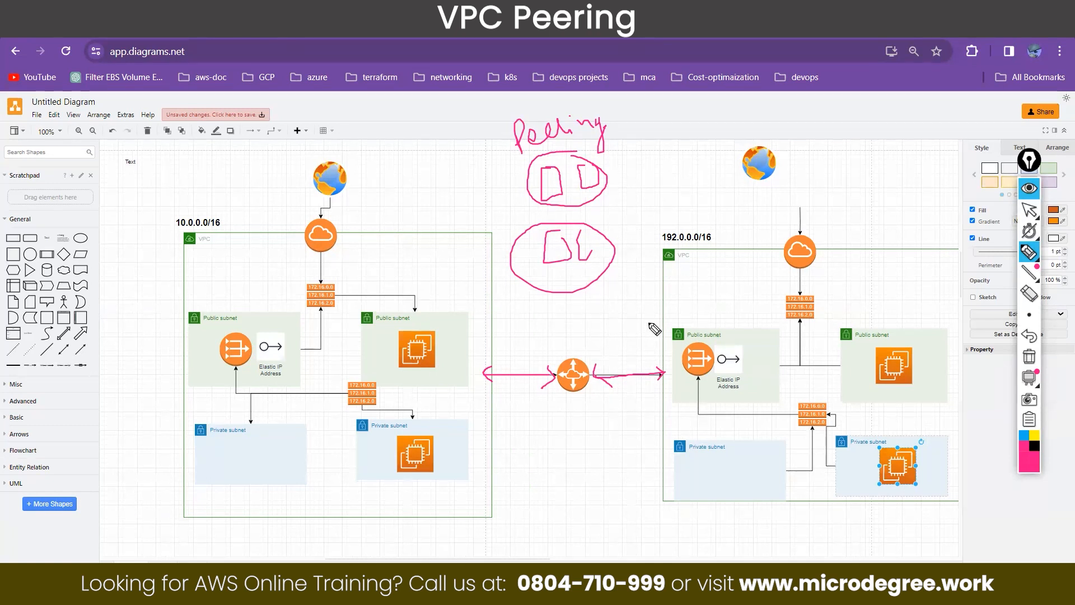
# Underline 10.0.0.0/16, 192.0.0.0/16 and the handwritten word "Peering".
pyautogui.moveTo(167, 228); pyautogui.dragTo(261, 225)
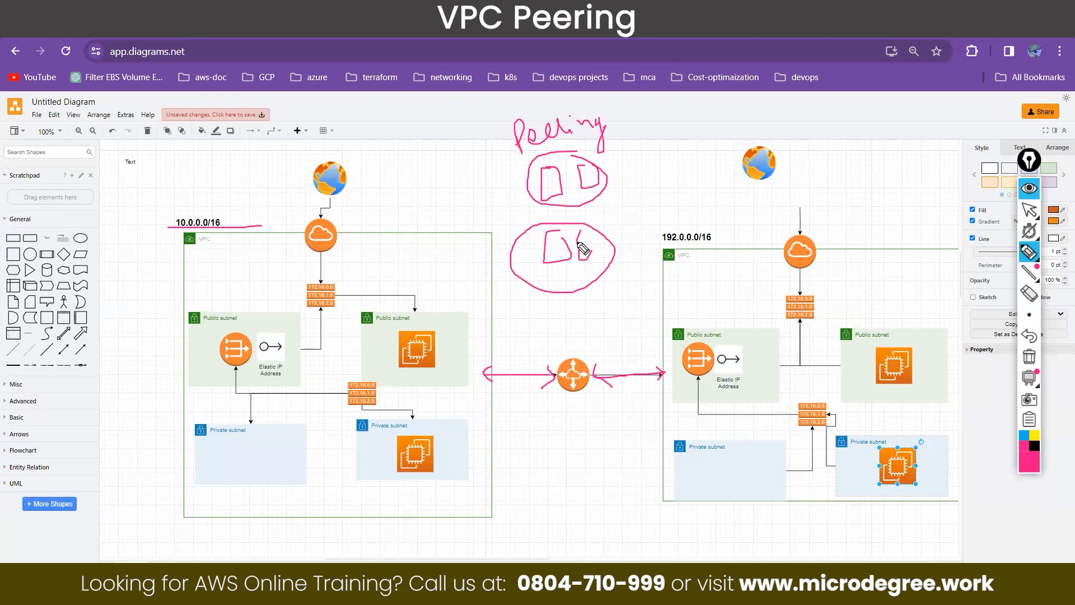
pyautogui.moveTo(663, 243); pyautogui.dragTo(702, 242)
pyautogui.moveTo(518, 152); pyautogui.dragTo(576, 144)
# Write and circle "VPC" before "Peering", tick 10.0.0.0/16, and circle and tick 192.0.0.0/16.
pyautogui.moveTo(409, 117); pyautogui.dragTo(455, 114)
pyautogui.moveTo(465, 76); pyautogui.dragTo(518, 98)
pyautogui.moveTo(160, 207); pyautogui.dragTo(249, 158)
pyautogui.moveTo(667, 231); pyautogui.dragTo(768, 147)
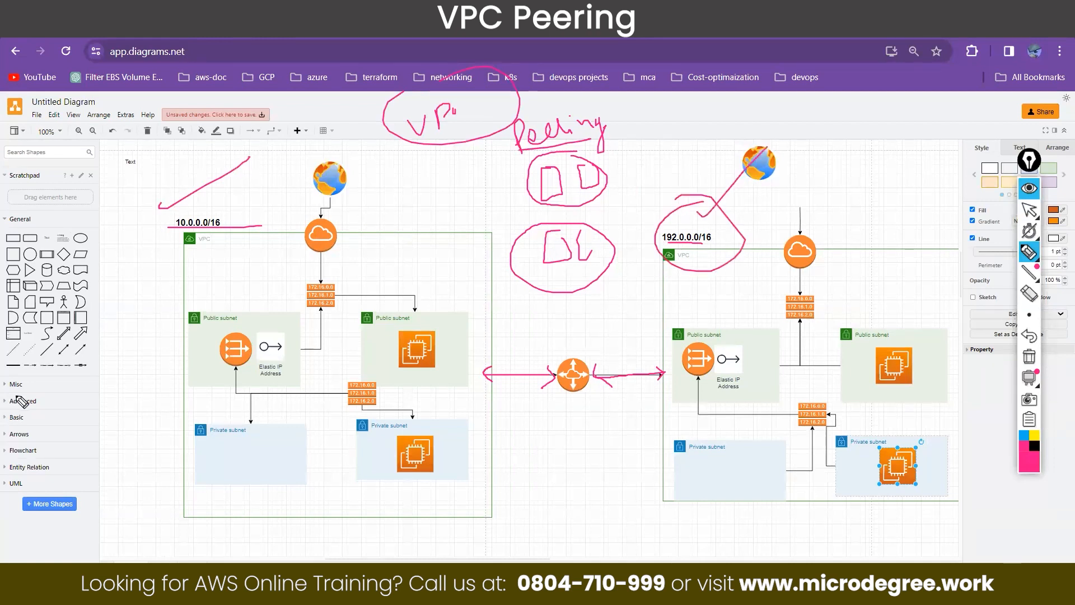
# Clear the handwritten annotations and duplicate the whole 10.0.0.0/16 VPC with its contents.
pyautogui.click(1030, 356)
pyautogui.click(1029, 209)
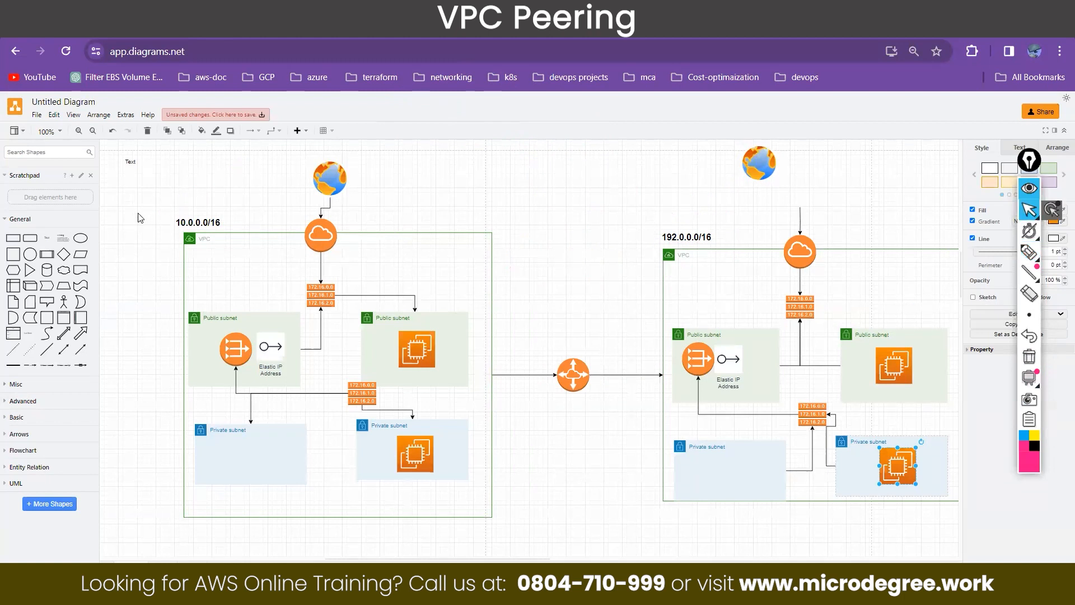
pyautogui.moveTo(141, 208); pyautogui.dragTo(514, 520)
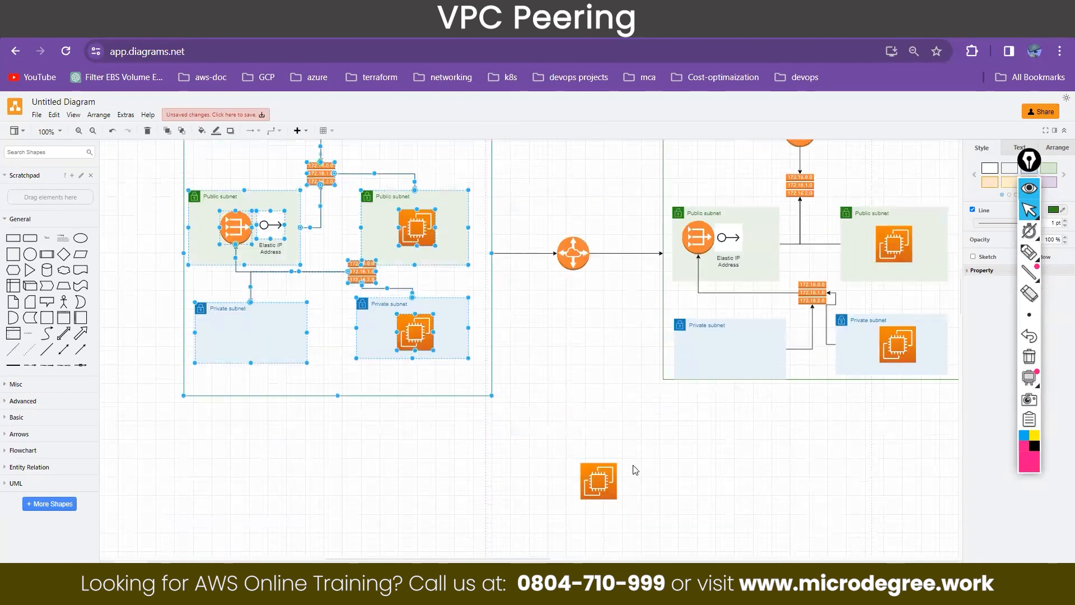
pyautogui.scroll(3, 635, 470)
pyautogui.moveTo(250, 347); pyautogui.dragTo(255, 351)
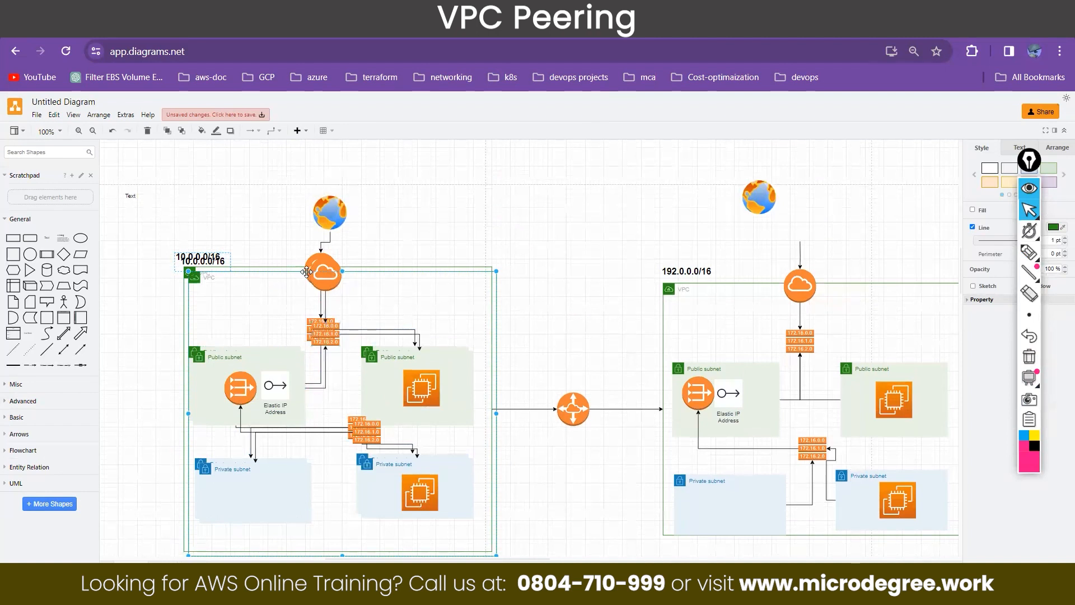
pyautogui.moveTo(306, 269); pyautogui.dragTo(419, 466)
pyautogui.moveTo(454, 551); pyautogui.dragTo(554, 552)
pyautogui.moveTo(606, 410); pyautogui.dragTo(120, 462)
pyautogui.scroll(-10, 459, 416)
pyautogui.scroll(4, 460, 416)
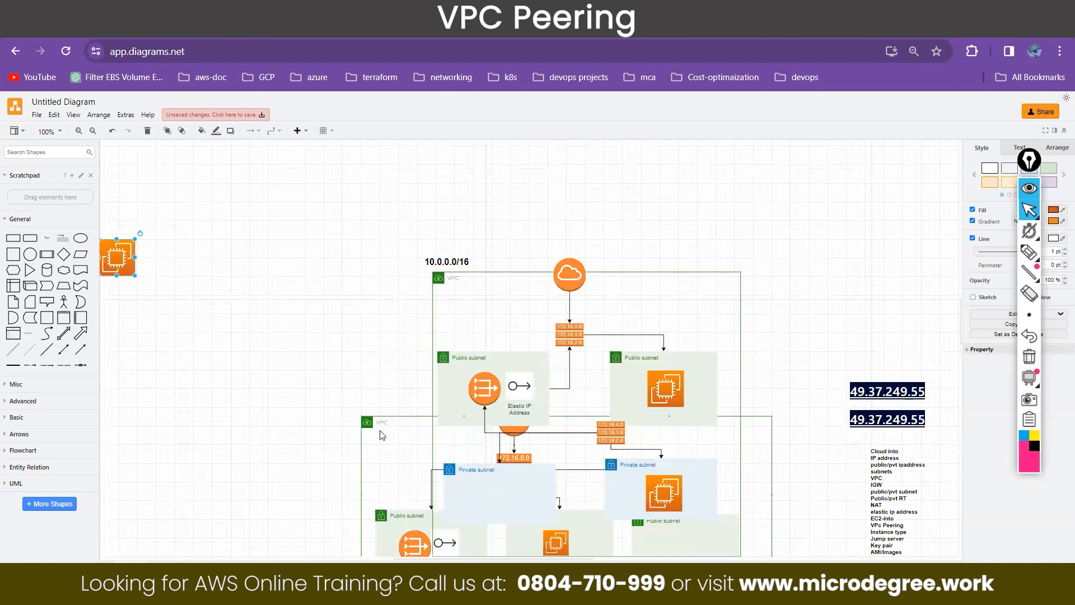
pyautogui.moveTo(377, 237); pyautogui.dragTo(751, 485)
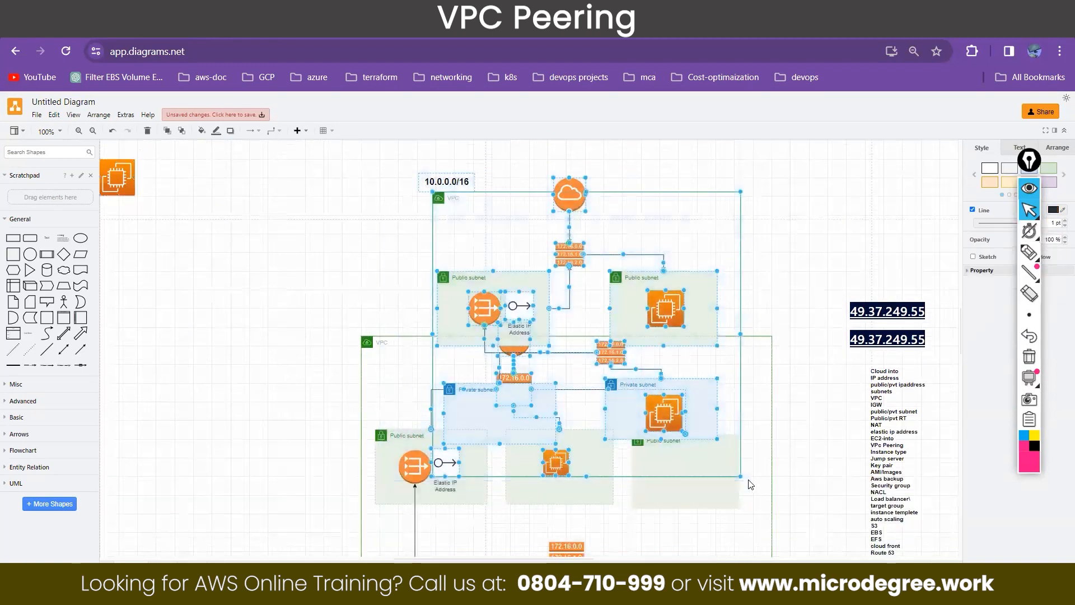
pyautogui.click(345, 277)
pyautogui.hotkey('ctrl', 'z')
pyautogui.hotkey('ctrl', 'z')
pyautogui.hotkey('ctrl', 'z')
pyautogui.hotkey('ctrl', 'z')
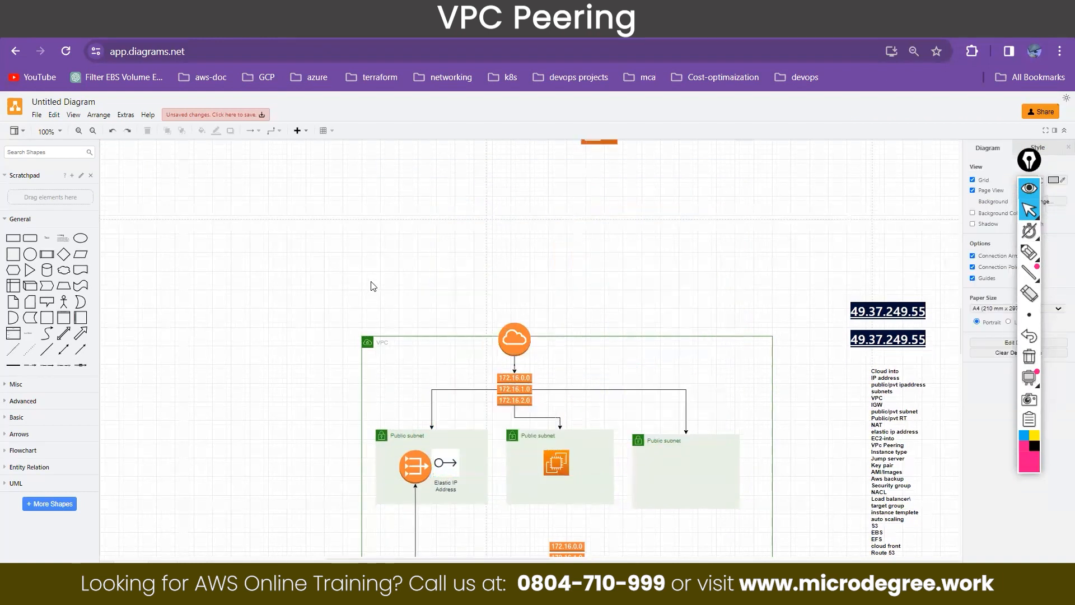
# Move the duplicated VPC container with its contents into the empty area above the two peered VPCs.
pyautogui.scroll(3, 207, 224)
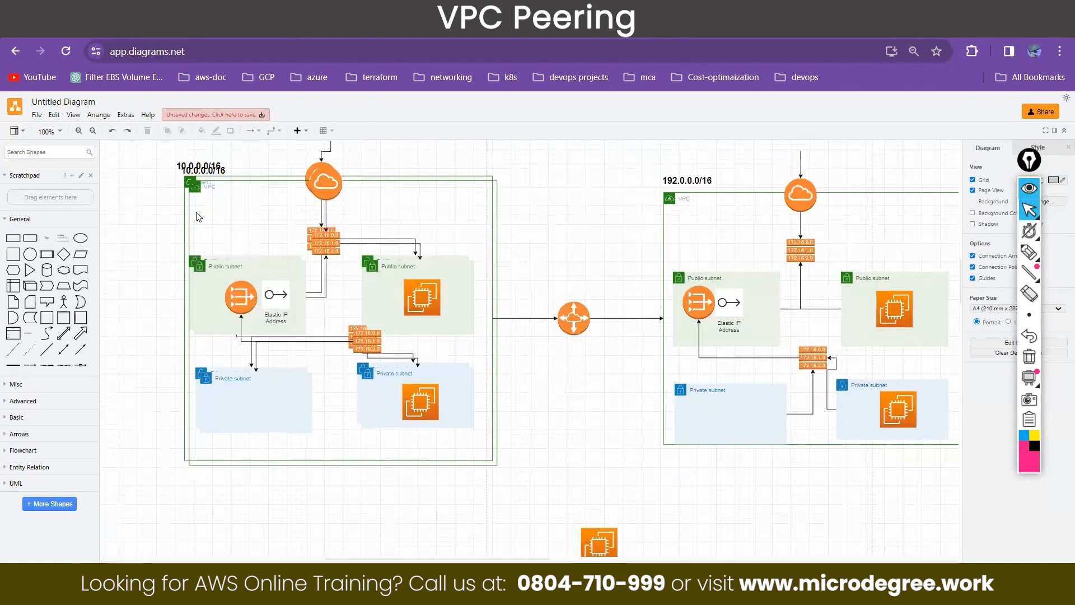
pyautogui.moveTo(197, 191); pyautogui.dragTo(425, 163)
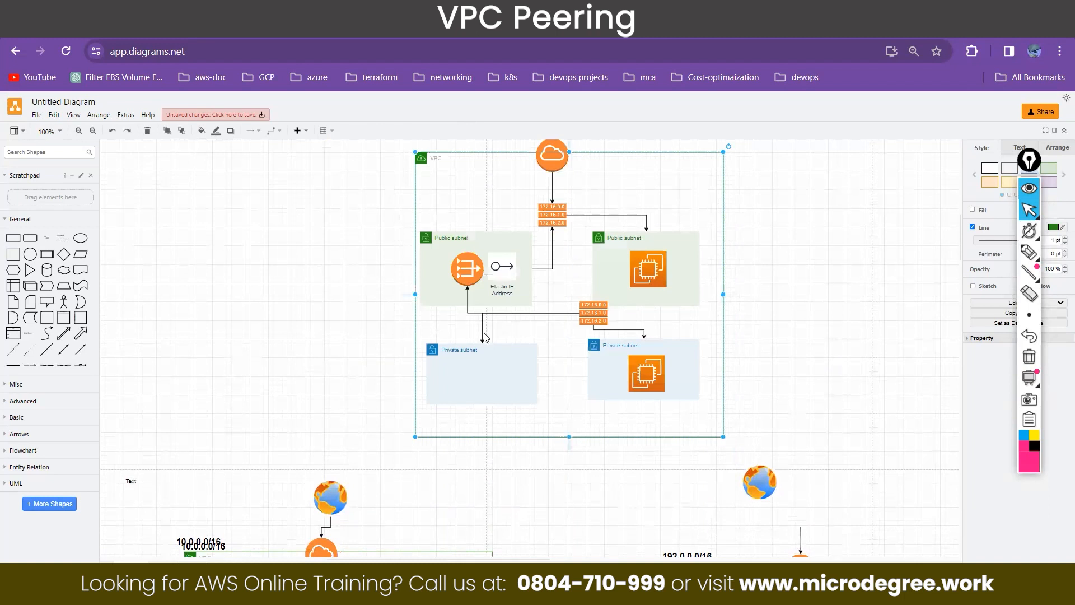
pyautogui.click(472, 482)
pyautogui.scroll(-5, 476, 485)
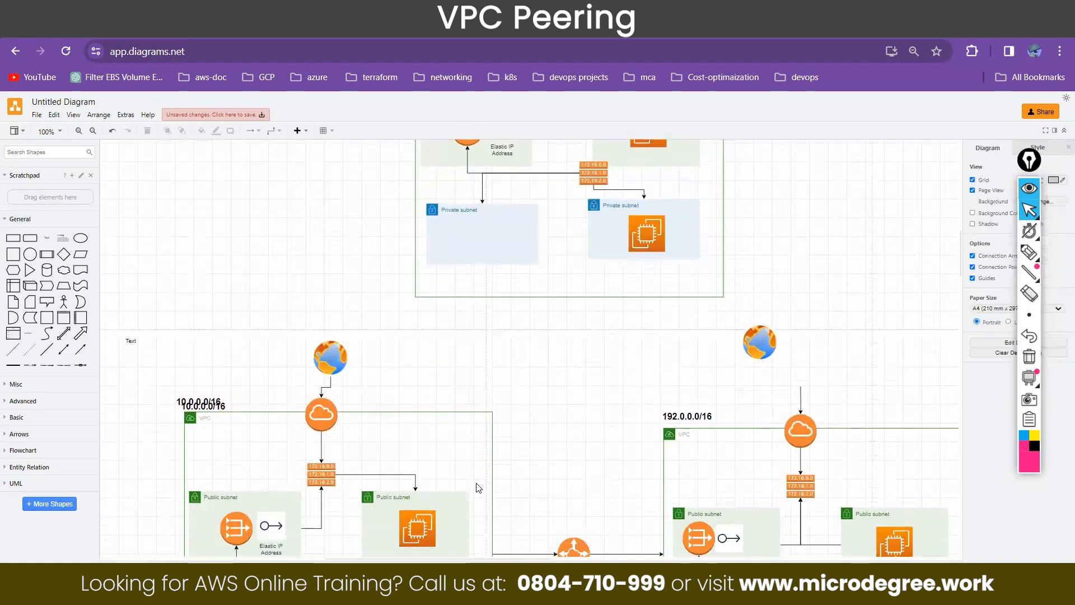
# Select the diagrams in the lower part of the canvas and move them farther down to free space beneath the peered VPCs.
pyautogui.scroll(8, 478, 488)
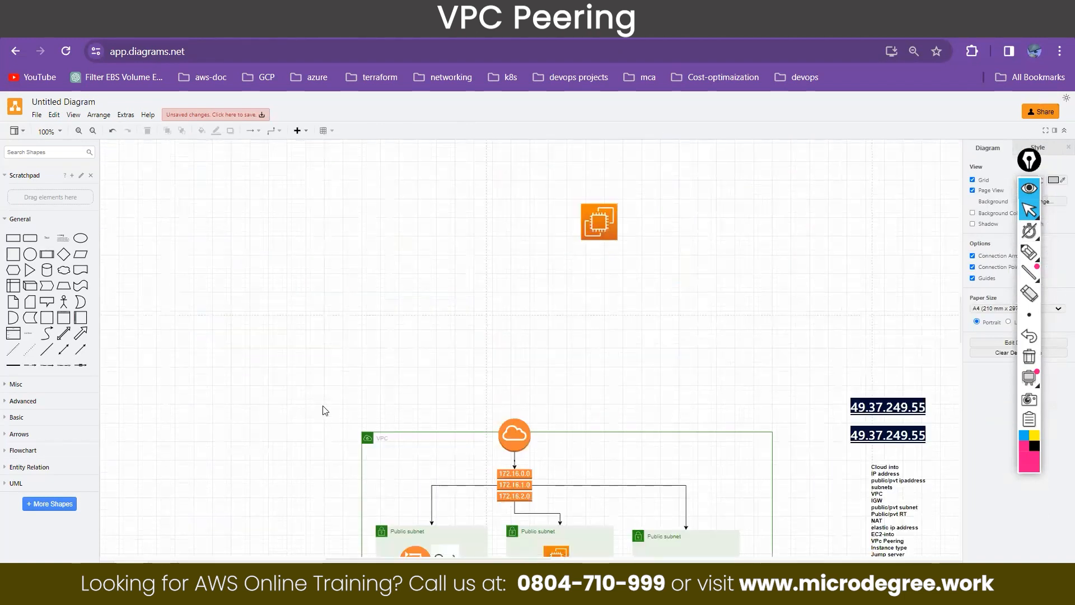
pyautogui.moveTo(329, 422); pyautogui.dragTo(764, 371)
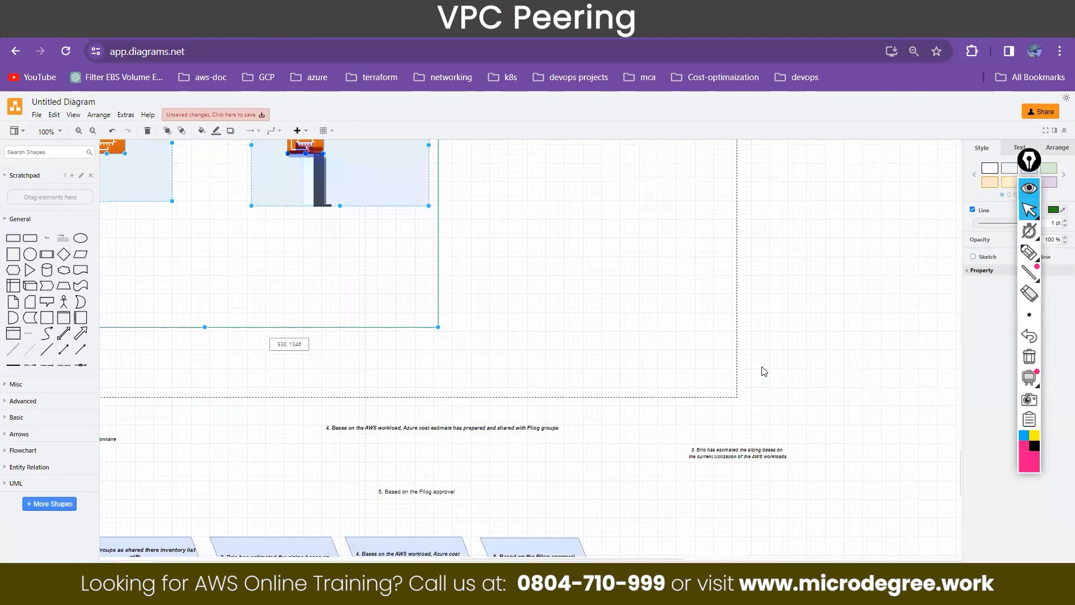
pyautogui.moveTo(764, 371); pyautogui.dragTo(764, 372)
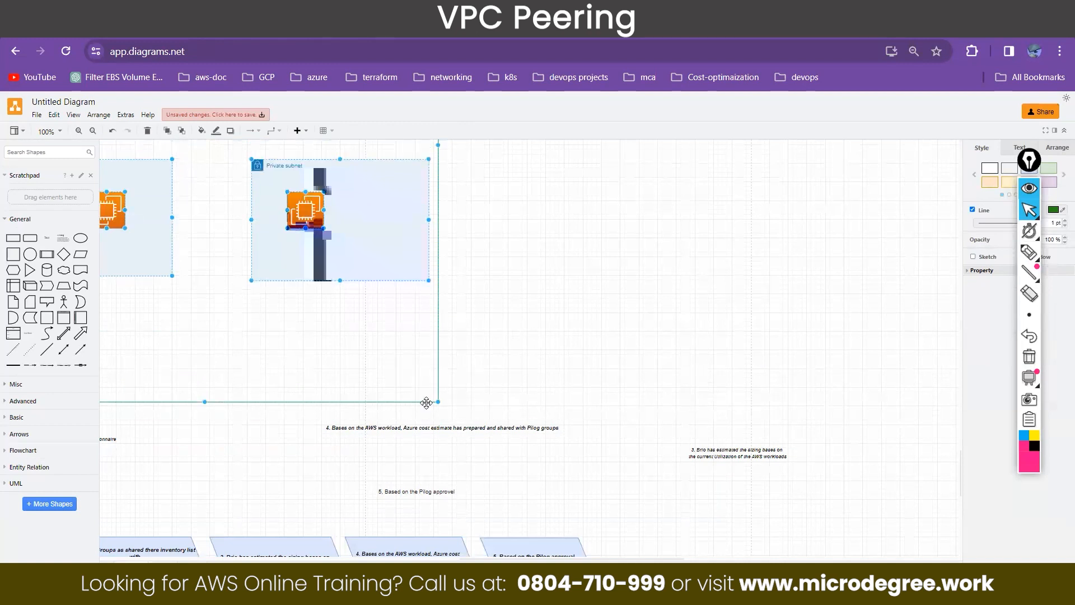
pyautogui.scroll(-2, 617, 442)
pyautogui.hotkey('ctrl', 'z')
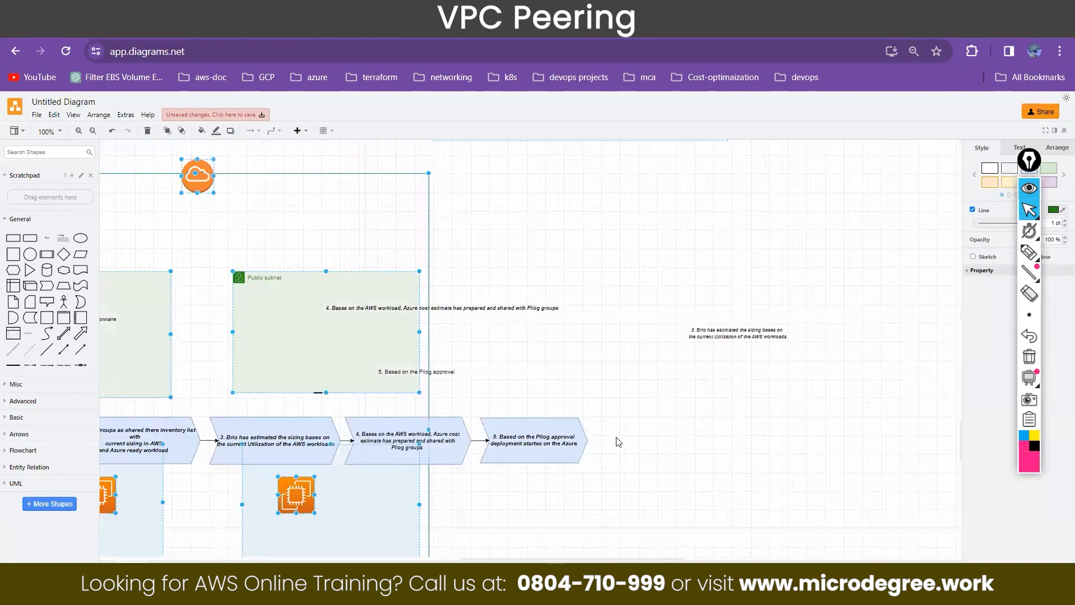
# Look over the relocated diagrams and return to the duplicated VPC above the peered pair.
pyautogui.scroll(2, 617, 442)
pyautogui.scroll(4, 617, 442)
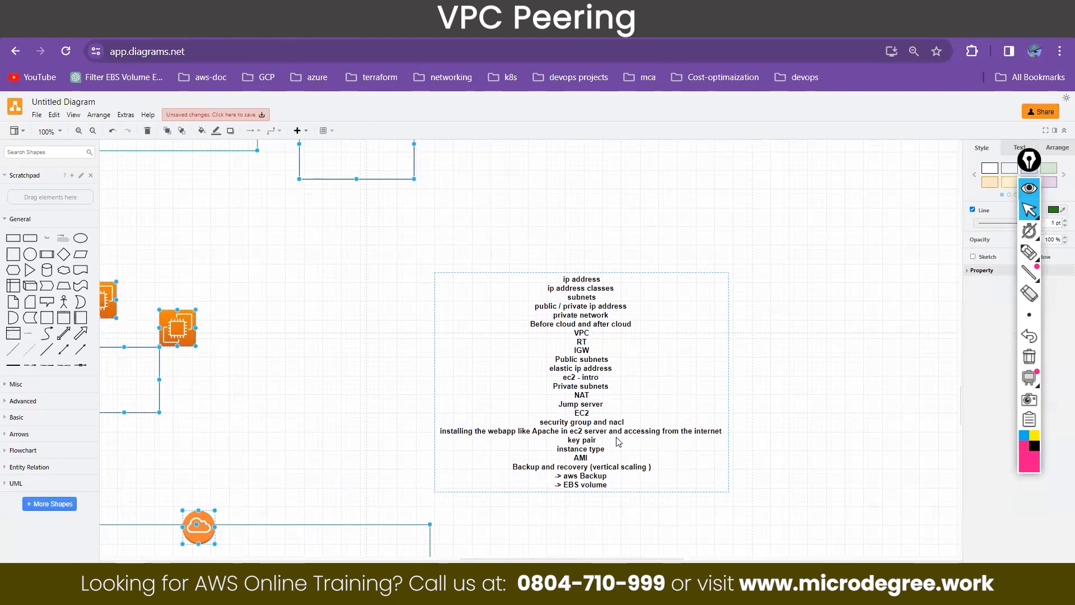
pyautogui.hscroll(-5, 617, 442)
pyautogui.hscroll(-8, 616, 442)
pyautogui.scroll(5, 617, 442)
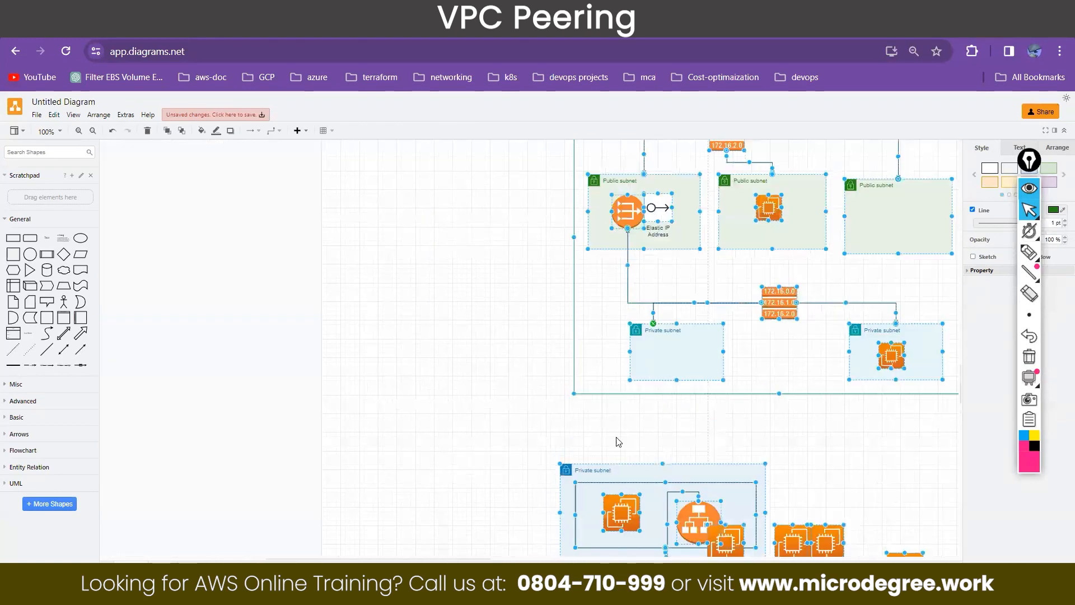
pyautogui.scroll(4, 617, 442)
pyautogui.hscroll(4, 617, 441)
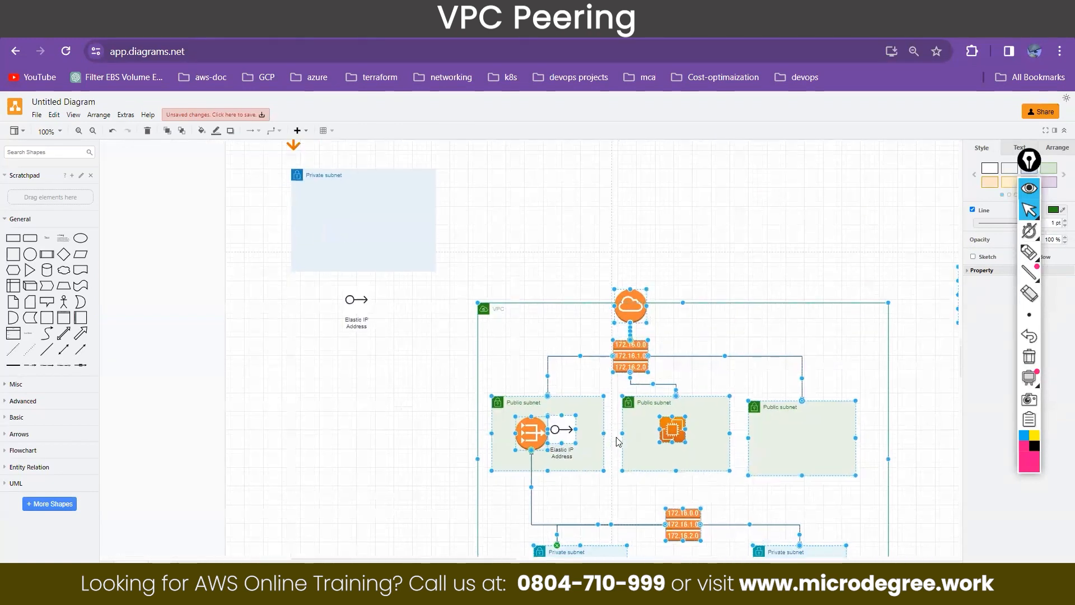
pyautogui.scroll(5, 616, 442)
pyautogui.hscroll(-5, 616, 439)
pyautogui.hscroll(-6, 470, 405)
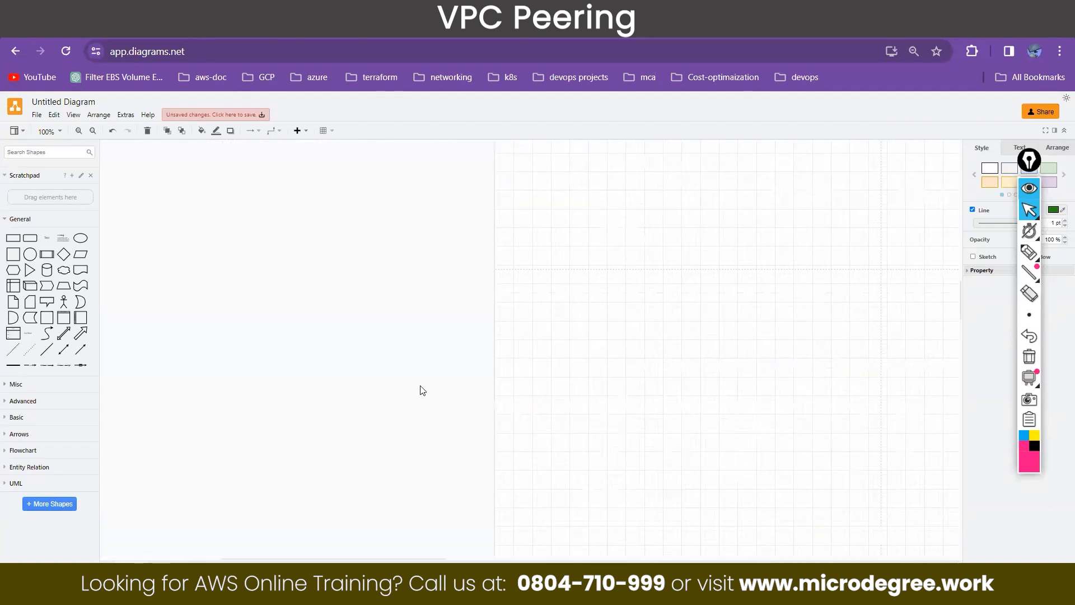
pyautogui.hscroll(11, 336, 390)
pyautogui.scroll(2, 778, 447)
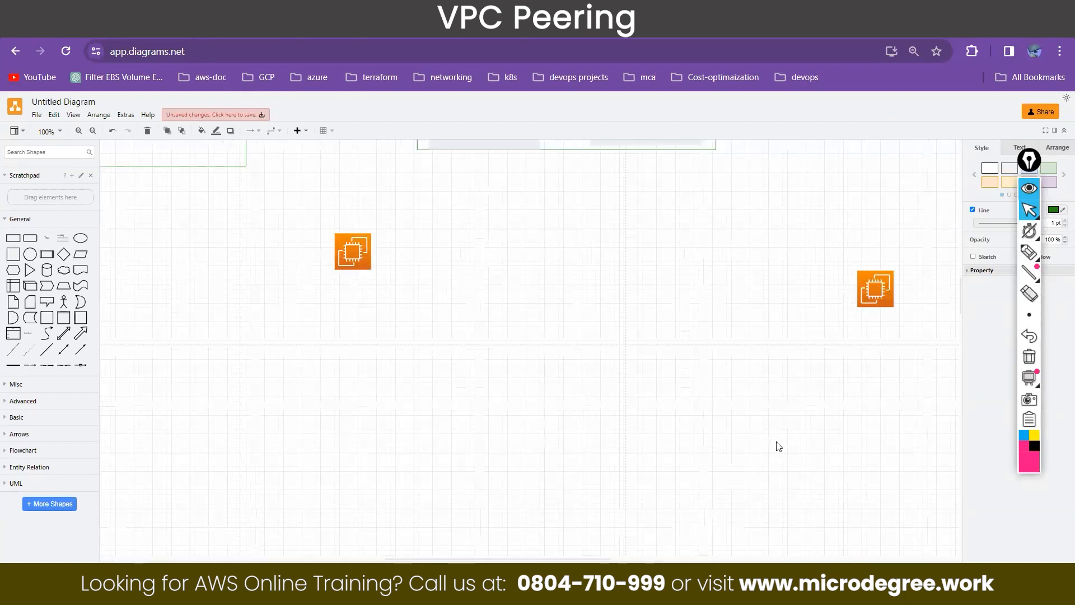
pyautogui.scroll(4, 763, 430)
pyautogui.scroll(-2, 547, 396)
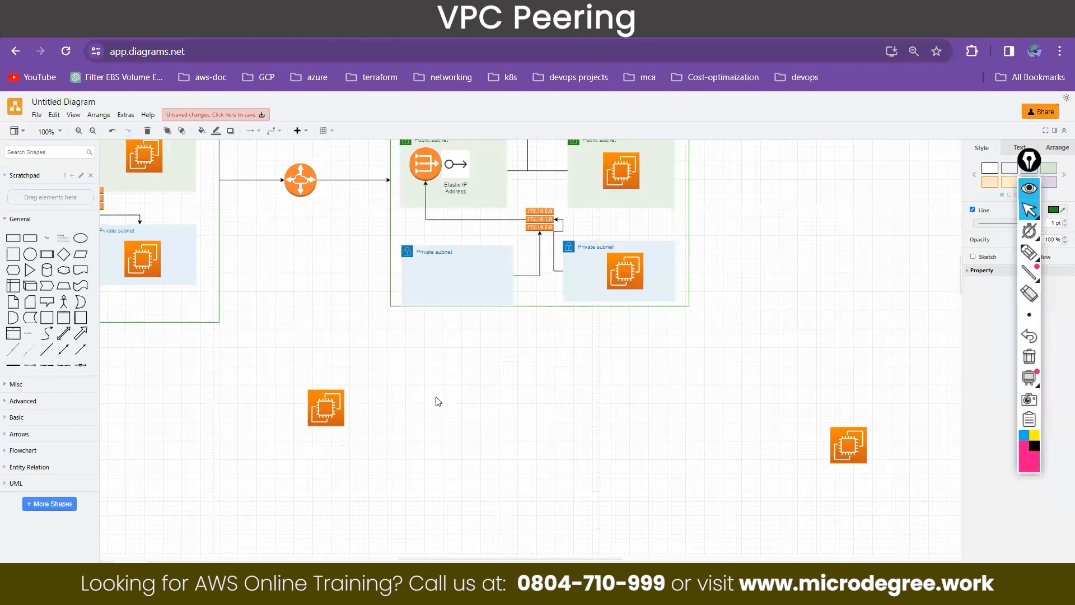
pyautogui.hscroll(1, 438, 402)
pyautogui.hscroll(-5, 438, 402)
pyautogui.scroll(7, 436, 401)
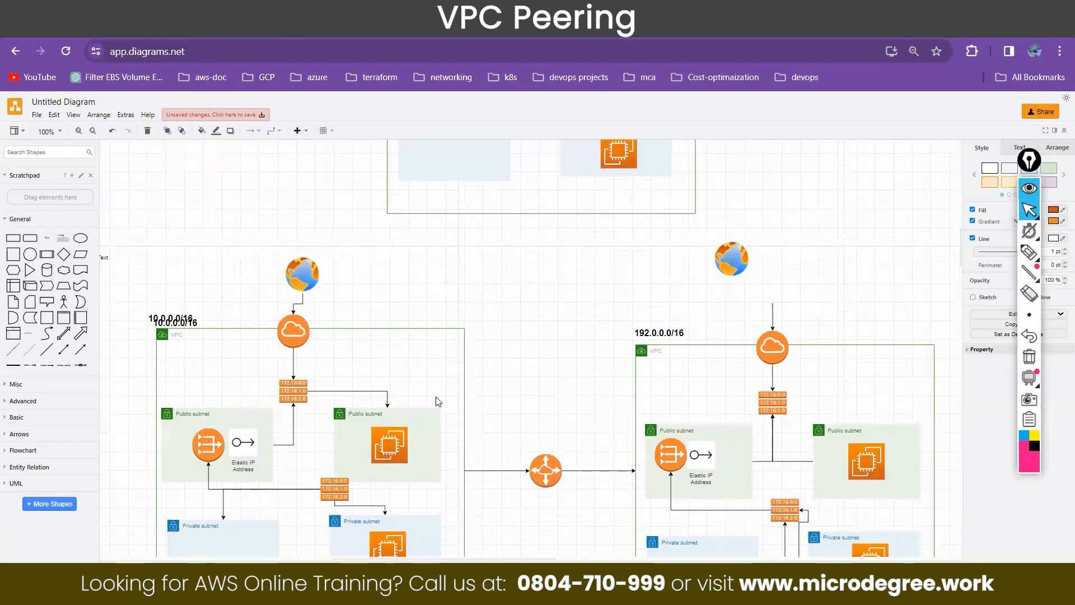
pyautogui.scroll(3, 334, 162)
# Select the duplicated VPC with all its contents and move it below the two peered VPCs, centred between them.
pyautogui.moveTo(348, 169); pyautogui.dragTo(720, 489)
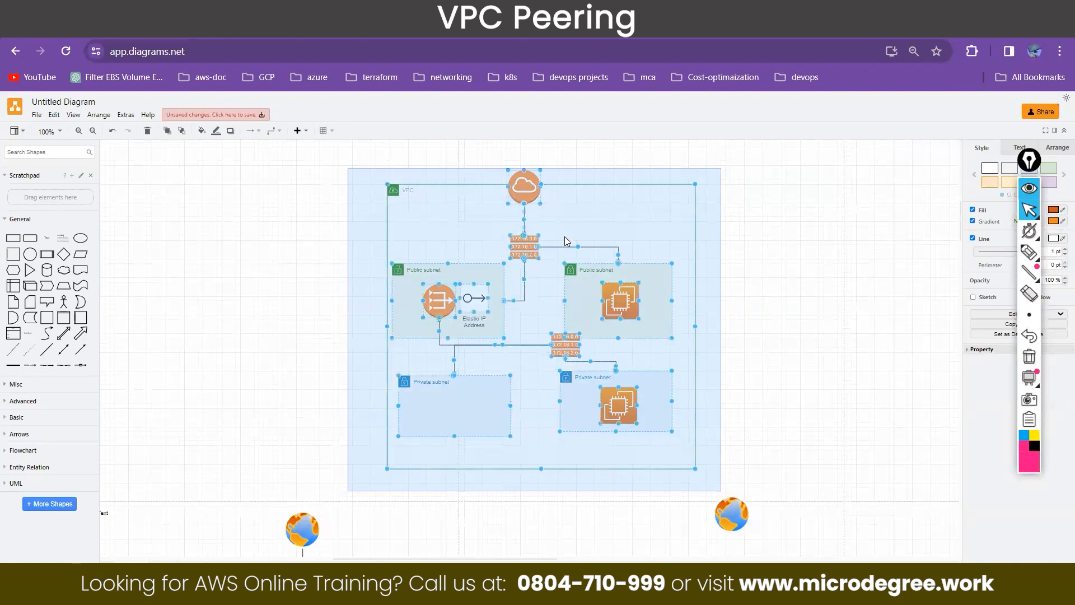
pyautogui.click(398, 190)
pyautogui.moveTo(365, 173); pyautogui.dragTo(726, 483)
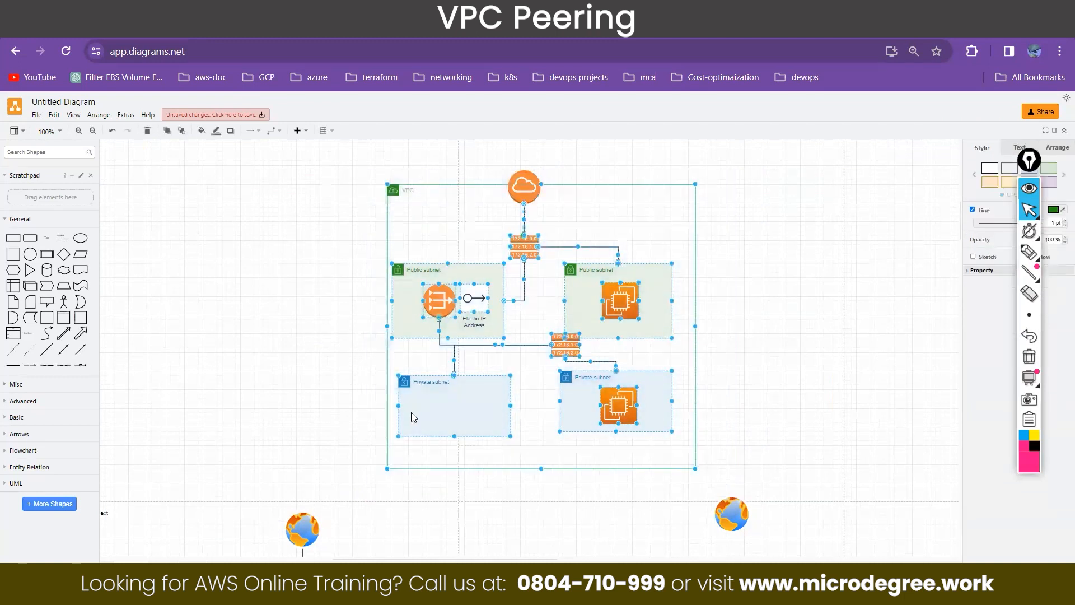
pyautogui.scroll(-10, 424, 482)
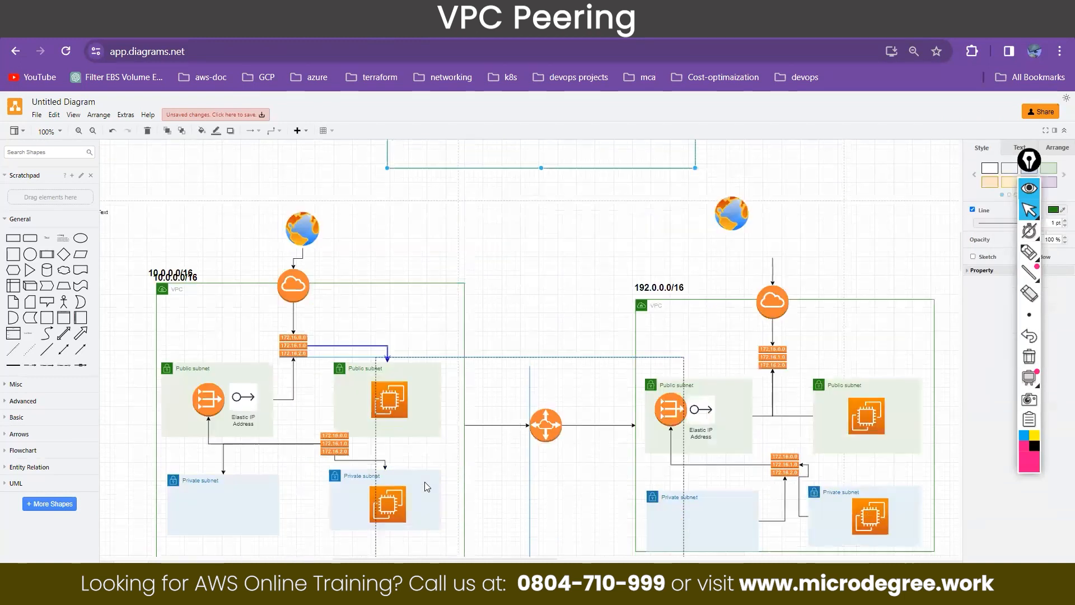
pyautogui.hotkey('ctrl', 'v')
pyautogui.click(821, 485)
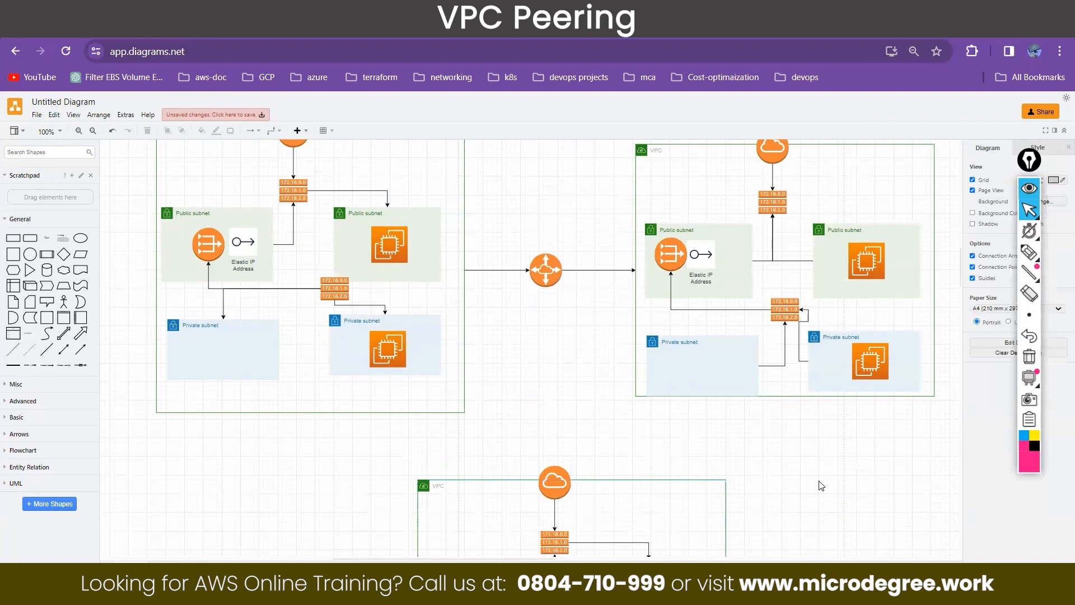
pyautogui.scroll(-3, 818, 485)
pyautogui.scroll(3, 818, 485)
pyautogui.click(551, 268)
pyautogui.click(840, 472)
# Label the first VPC "A", the second VPC "B" and the VPC beneath them "C" in handwriting.
pyautogui.click(1030, 252)
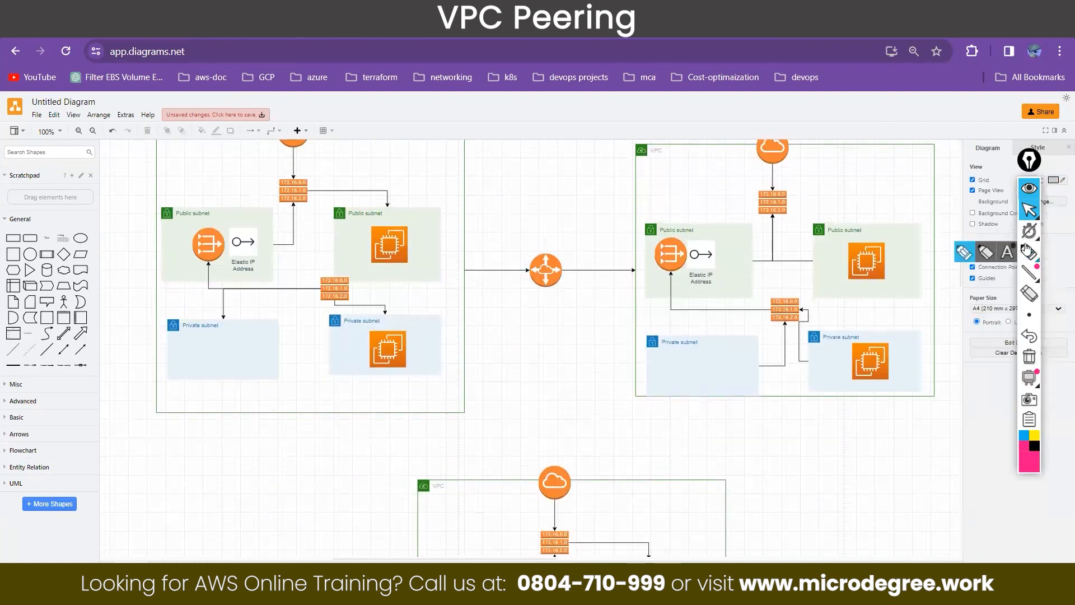
pyautogui.moveTo(432, 305); pyautogui.dragTo(456, 285)
pyautogui.moveTo(648, 305)
pyautogui.mouseDown()
pyautogui.moveTo(657, 290)
pyautogui.moveTo(650, 305)
pyautogui.mouseUp()
pyautogui.moveTo(648, 494); pyautogui.dragTo(651, 520)
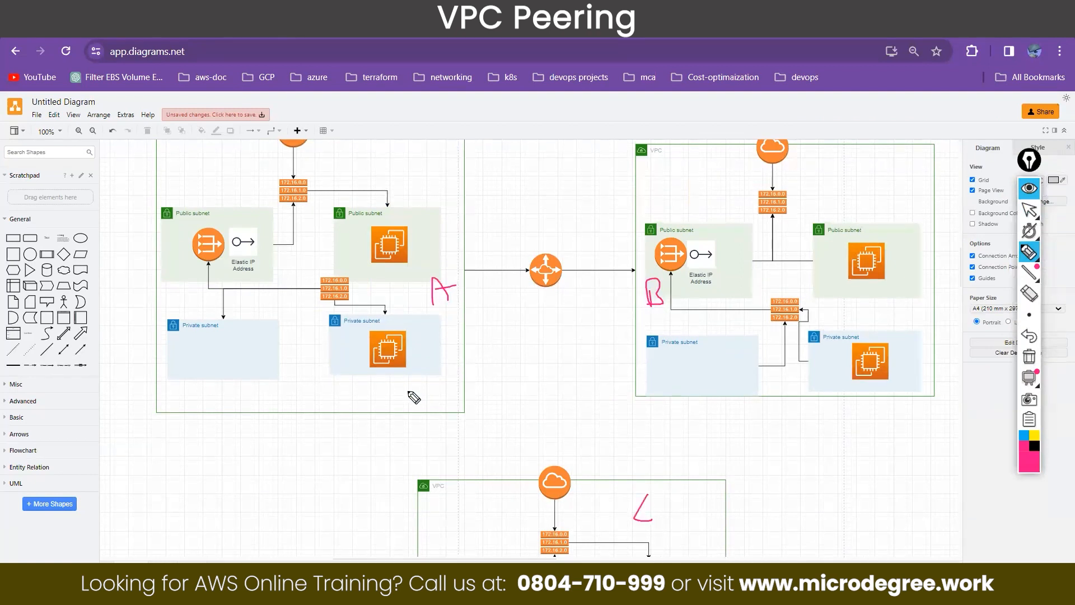
# Draw a double-headed arrow between VPCs A and B through the peering connection, and circle the "C" label.
pyautogui.moveTo(463, 268)
pyautogui.mouseDown()
pyautogui.moveTo(631, 270)
pyautogui.moveTo(627, 279)
pyautogui.mouseUp()
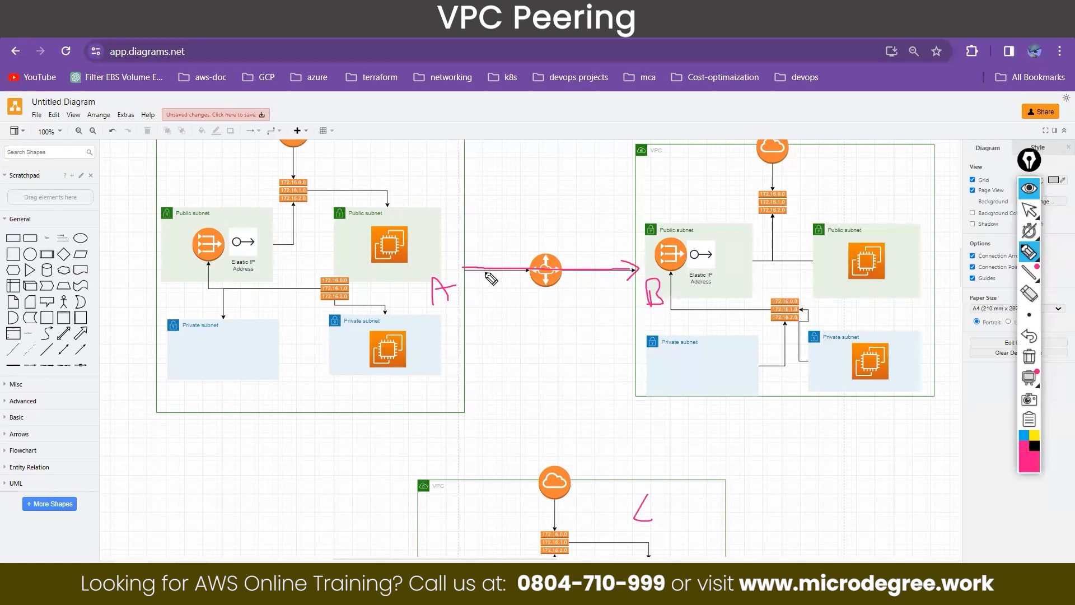
pyautogui.moveTo(482, 250); pyautogui.dragTo(481, 285)
pyautogui.moveTo(644, 493)
pyautogui.mouseDown()
pyautogui.moveTo(650, 548)
pyautogui.moveTo(664, 496)
pyautogui.mouseUp()
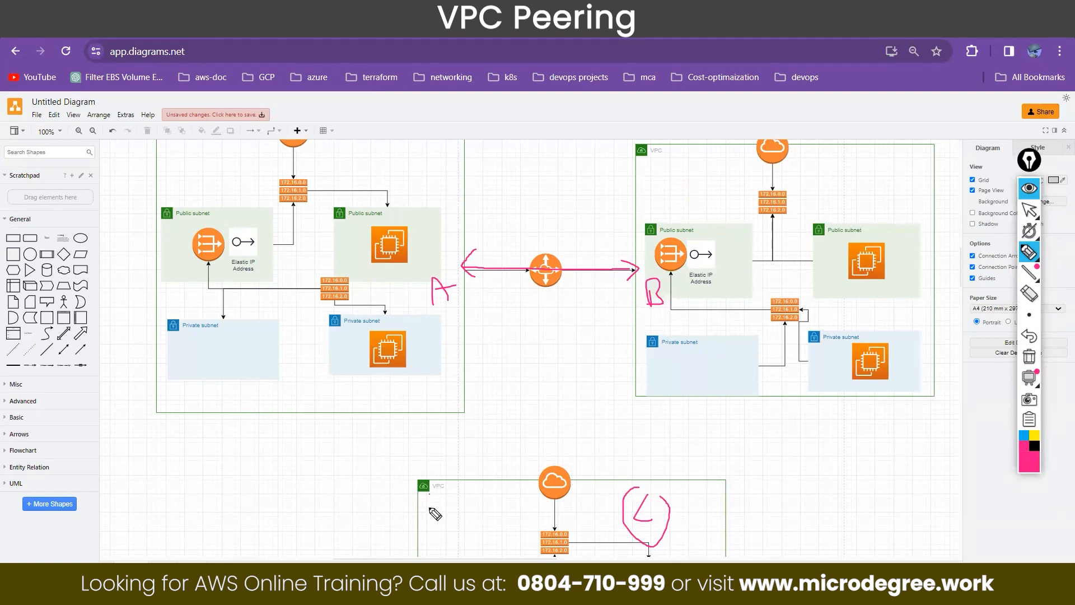
# Write "172" inside VPC C near its upper corner and underline it twice.
pyautogui.moveTo(430, 496); pyautogui.dragTo(431, 510)
pyautogui.moveTo(435, 497); pyautogui.dragTo(457, 516)
pyautogui.moveTo(427, 527); pyautogui.dragTo(458, 522)
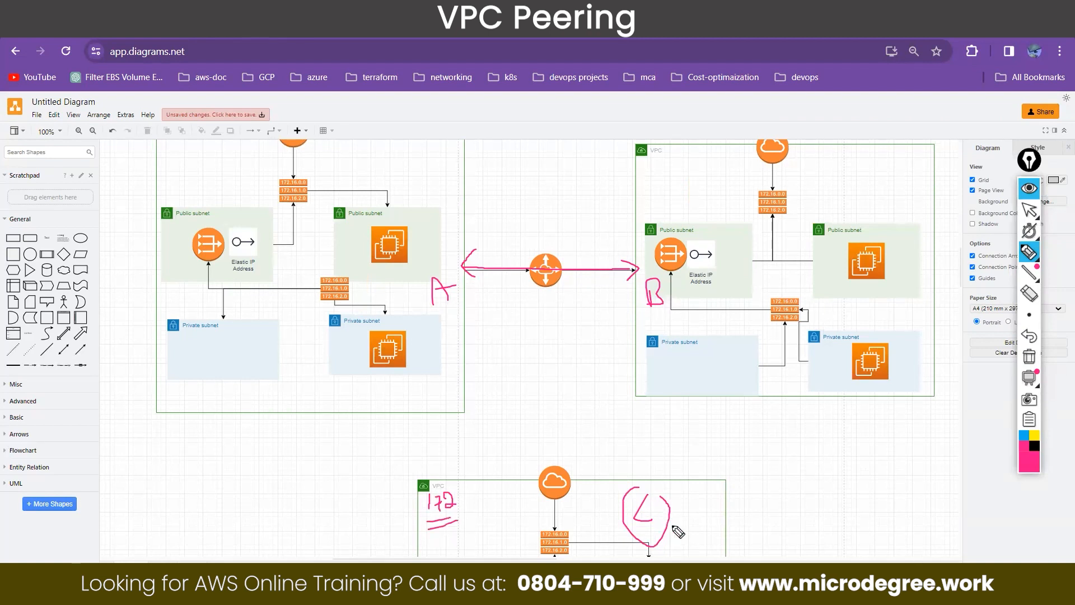
# Duplicate the peering connection icon below VPC A and connect it with arrows from VPC A and to VPC C.
pyautogui.click(1029, 209)
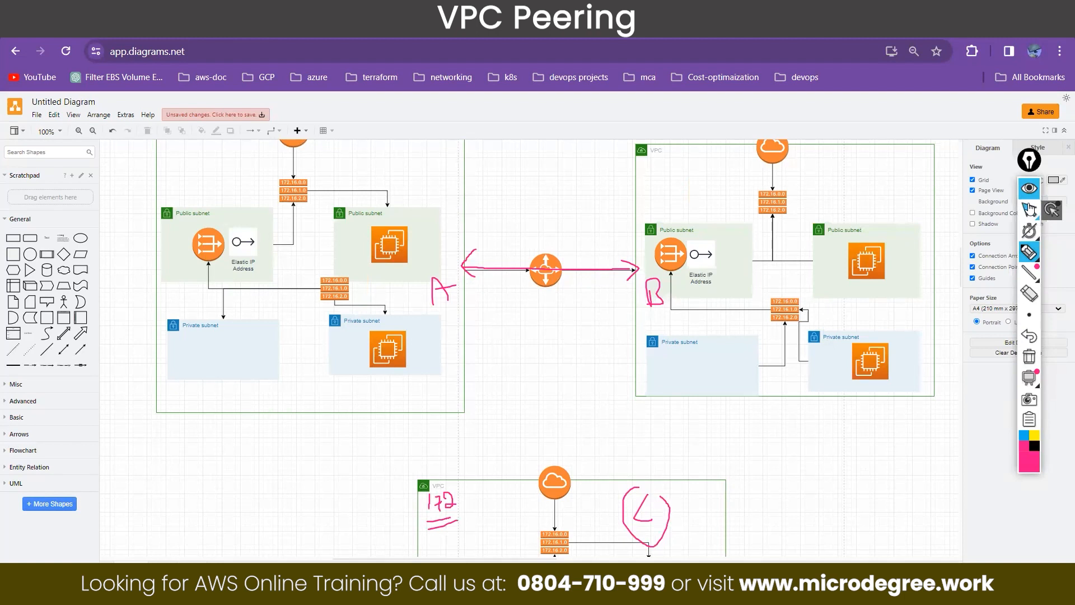
pyautogui.click(540, 263)
pyautogui.moveTo(540, 263); pyautogui.dragTo(307, 513)
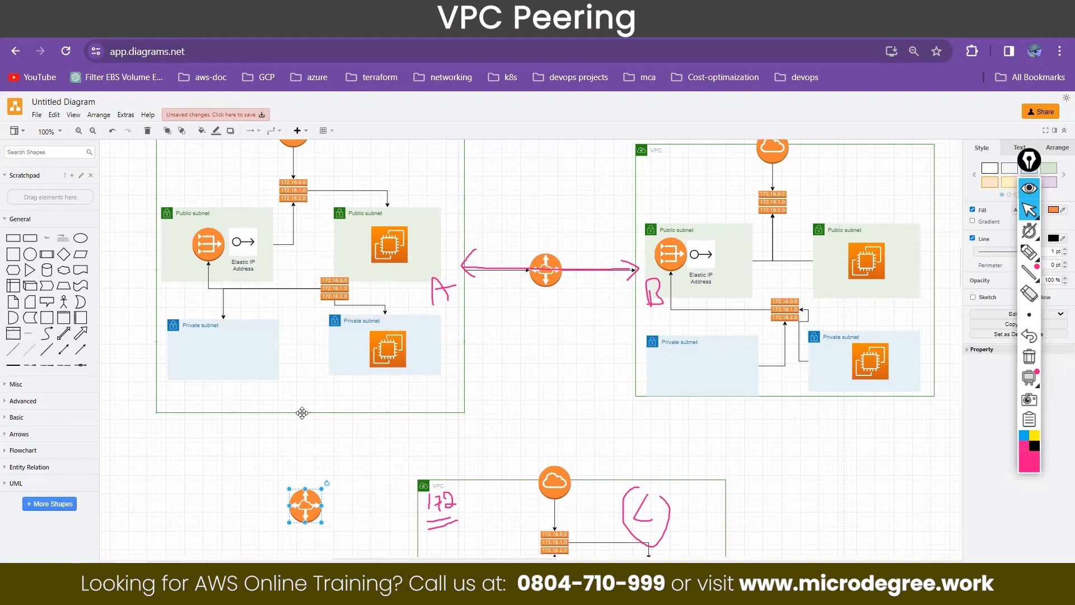
pyautogui.click(302, 412)
pyautogui.moveTo(309, 422); pyautogui.dragTo(314, 512)
pyautogui.moveTo(336, 508)
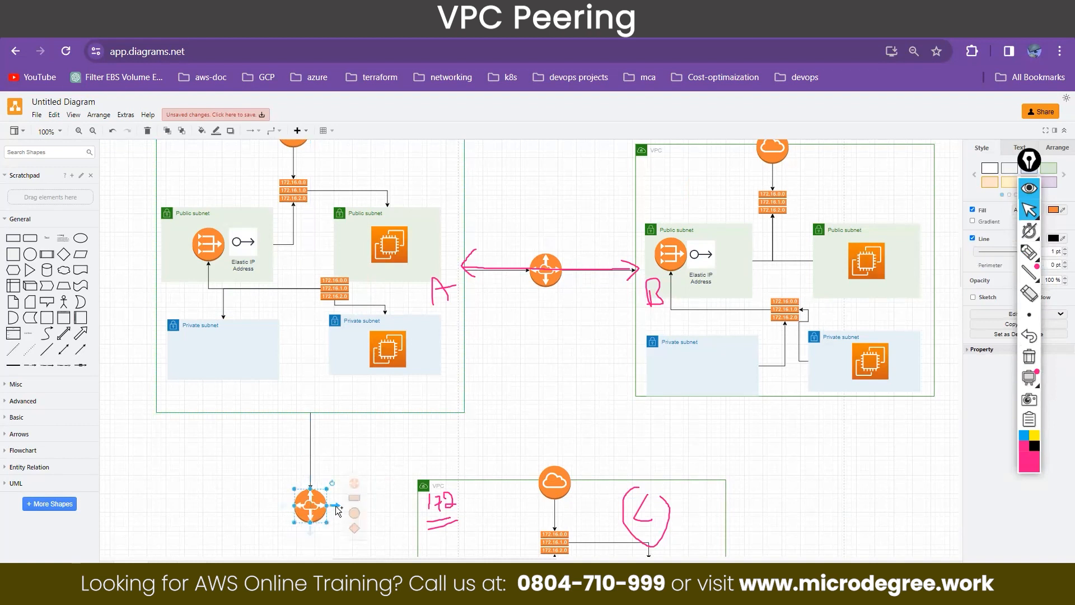
pyautogui.moveTo(410, 514); pyautogui.dragTo(413, 506)
pyautogui.click(587, 401)
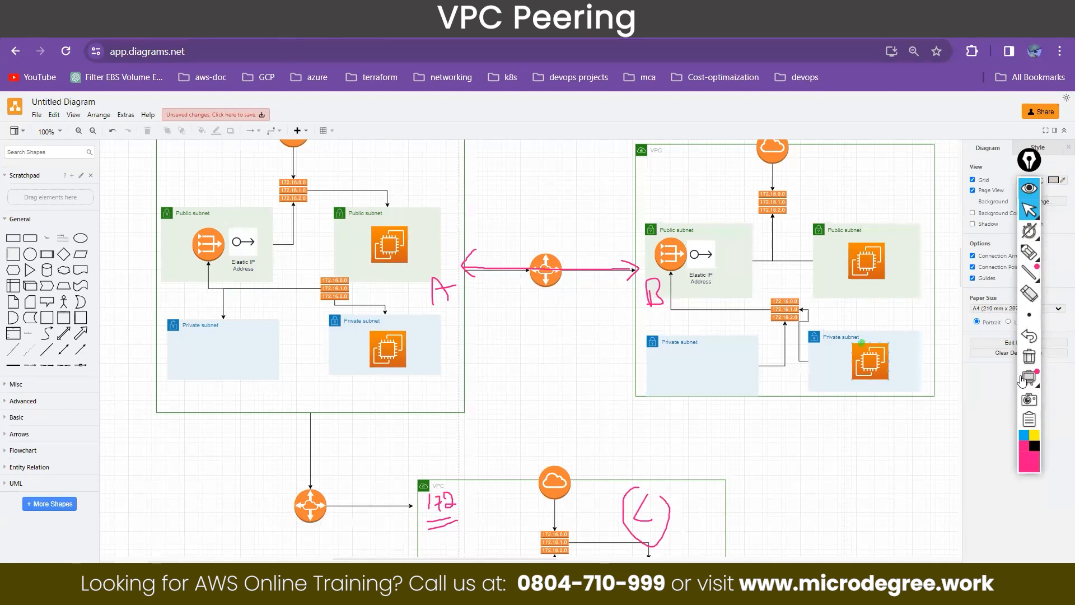
# Replace the handwritten annotations with labels A, B and C and double-headed arrows between A and B and between A and C.
pyautogui.click(1029, 356)
pyautogui.click(1029, 252)
pyautogui.moveTo(230, 391)
pyautogui.mouseDown()
pyautogui.moveTo(235, 335)
pyautogui.moveTo(249, 378)
pyautogui.mouseUp()
pyautogui.moveTo(225, 363); pyautogui.dragTo(252, 359)
pyautogui.moveTo(714, 340)
pyautogui.mouseDown()
pyautogui.moveTo(728, 312)
pyautogui.moveTo(715, 335)
pyautogui.mouseUp()
pyautogui.moveTo(708, 494); pyautogui.dragTo(700, 518)
pyautogui.moveTo(457, 292)
pyautogui.mouseDown()
pyautogui.moveTo(622, 292)
pyautogui.moveTo(612, 317)
pyautogui.moveTo(485, 324)
pyautogui.mouseUp()
pyautogui.moveTo(305, 415)
pyautogui.mouseDown()
pyautogui.moveTo(307, 446)
pyautogui.moveTo(348, 514)
pyautogui.moveTo(411, 510)
pyautogui.moveTo(395, 527)
pyautogui.mouseUp()
pyautogui.moveTo(293, 434); pyautogui.dragTo(318, 424)
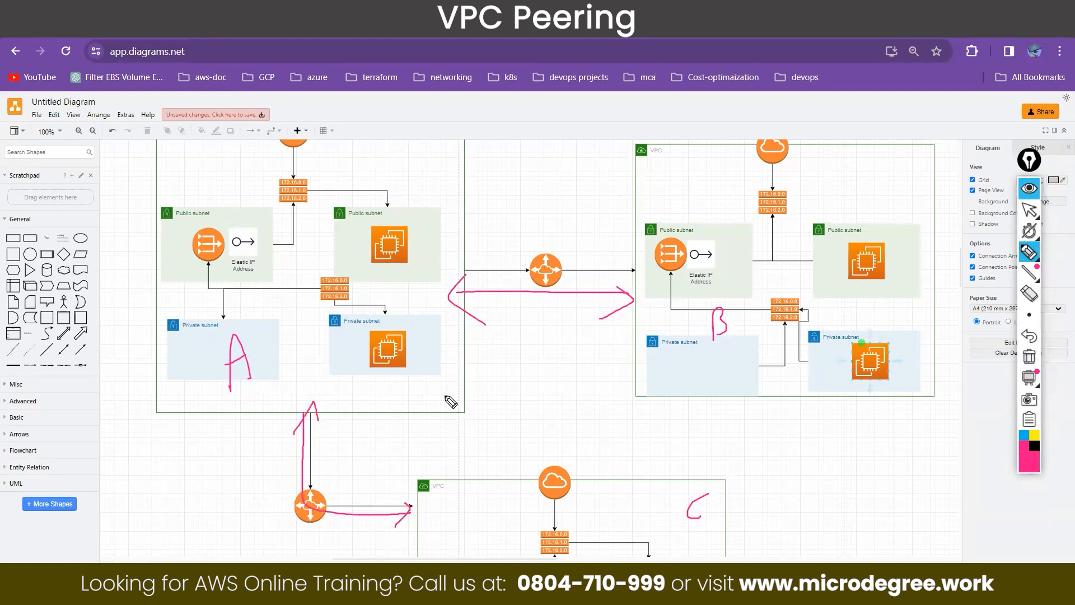
# Clear the annotations and handwrite the labels "A", "B" and "C" in their VPCs, circling each one.
pyautogui.click(1029, 357)
pyautogui.moveTo(234, 309)
pyautogui.mouseDown()
pyautogui.moveTo(233, 355)
pyautogui.moveTo(249, 349)
pyautogui.mouseUp()
pyautogui.moveTo(225, 341); pyautogui.dragTo(251, 329)
pyautogui.moveTo(696, 319); pyautogui.dragTo(695, 359)
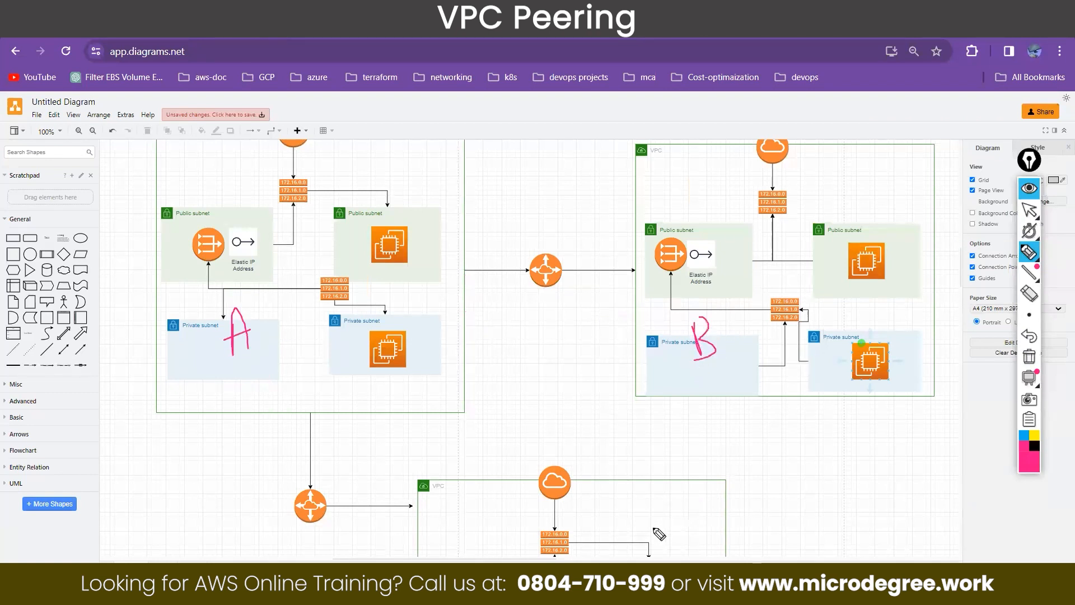
pyautogui.moveTo(685, 514)
pyautogui.mouseDown()
pyautogui.moveTo(679, 534)
pyautogui.moveTo(690, 504)
pyautogui.mouseUp()
pyautogui.moveTo(241, 309)
pyautogui.mouseDown()
pyautogui.moveTo(242, 367)
pyautogui.moveTo(227, 303)
pyautogui.mouseUp()
pyautogui.moveTo(694, 320)
pyautogui.mouseDown()
pyautogui.moveTo(686, 363)
pyautogui.moveTo(699, 365)
pyautogui.mouseUp()
# Circle both peering connections, trace arrows through them from A to B and C, and mark the VPC icons of C and B.
pyautogui.moveTo(522, 242)
pyautogui.mouseDown()
pyautogui.moveTo(576, 298)
pyautogui.moveTo(531, 268)
pyautogui.mouseUp()
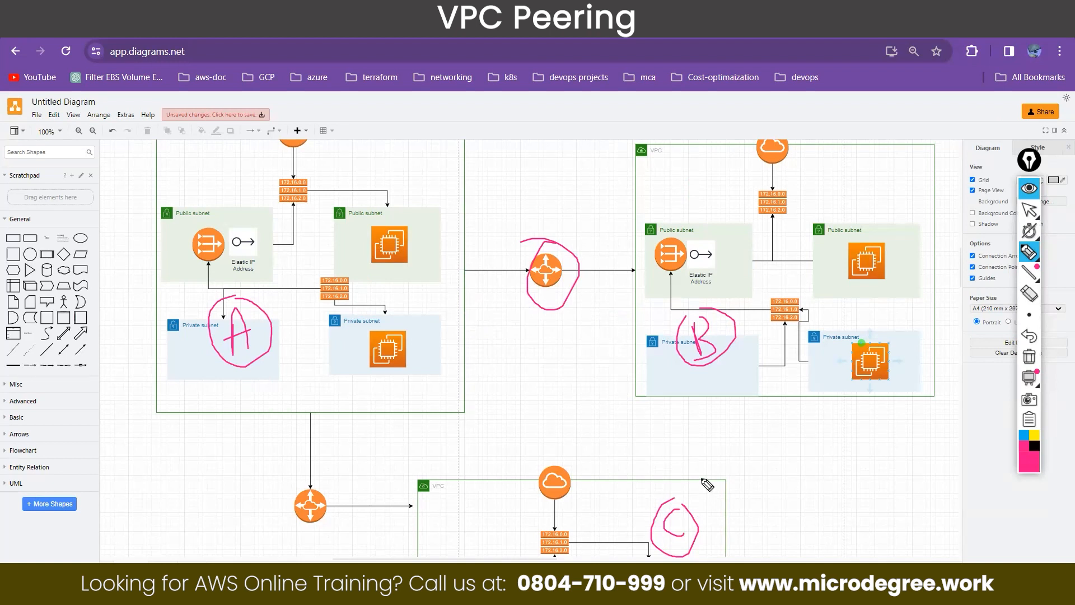
pyautogui.moveTo(272, 324)
pyautogui.mouseDown()
pyautogui.moveTo(391, 287)
pyautogui.moveTo(529, 271)
pyautogui.moveTo(675, 331)
pyautogui.moveTo(679, 344)
pyautogui.mouseUp()
pyautogui.moveTo(309, 476)
pyautogui.mouseDown()
pyautogui.moveTo(282, 515)
pyautogui.moveTo(311, 482)
pyautogui.mouseUp()
pyautogui.moveTo(249, 378); pyautogui.dragTo(272, 480)
pyautogui.moveTo(330, 521)
pyautogui.mouseDown()
pyautogui.moveTo(563, 559)
pyautogui.moveTo(615, 542)
pyautogui.mouseUp()
pyautogui.moveTo(426, 474); pyautogui.dragTo(455, 448)
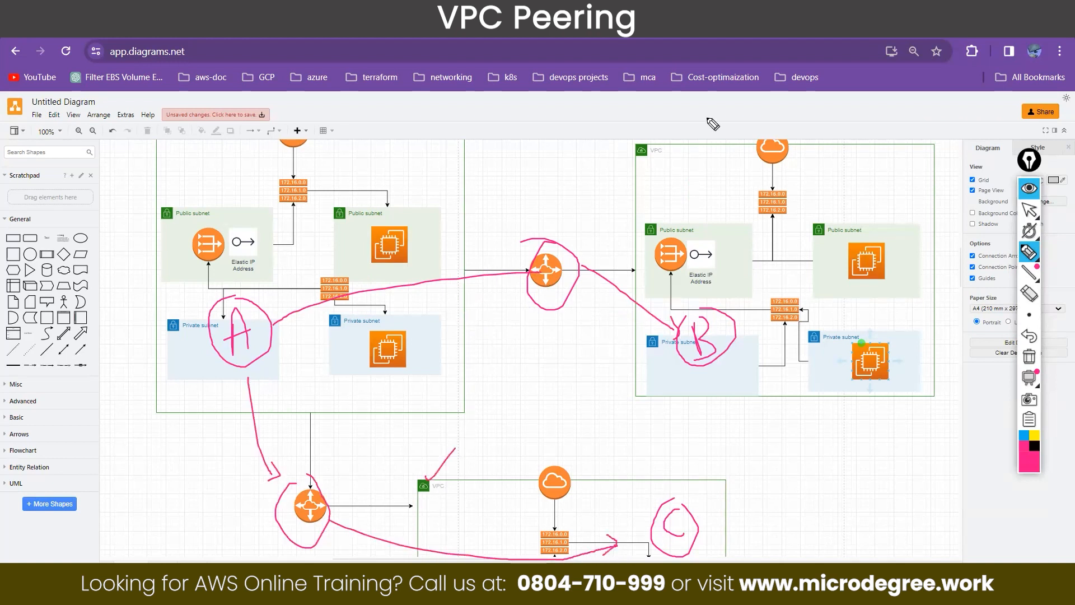
pyautogui.moveTo(642, 150); pyautogui.dragTo(673, 93)
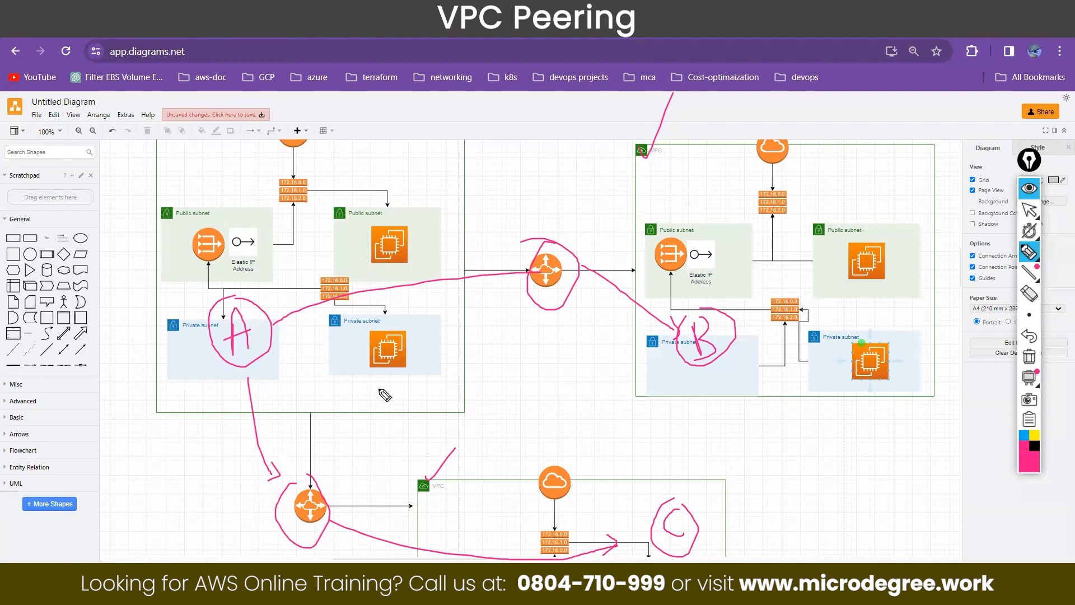
# Write "W1" beside B and "W2" beside C, circle both, and add a small circled letter and an "x" at label A.
pyautogui.moveTo(755, 332)
pyautogui.mouseDown()
pyautogui.moveTo(763, 353)
pyautogui.moveTo(787, 329)
pyautogui.mouseUp()
pyautogui.moveTo(724, 522); pyautogui.dragTo(757, 534)
pyautogui.moveTo(769, 521); pyautogui.dragTo(756, 535)
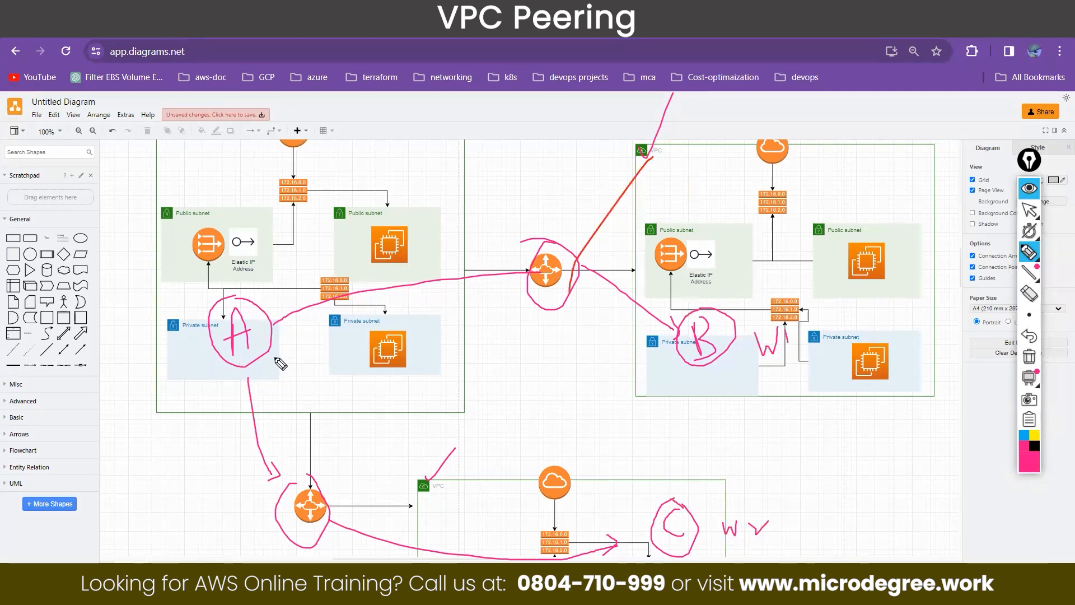
pyautogui.moveTo(276, 366); pyautogui.dragTo(283, 364)
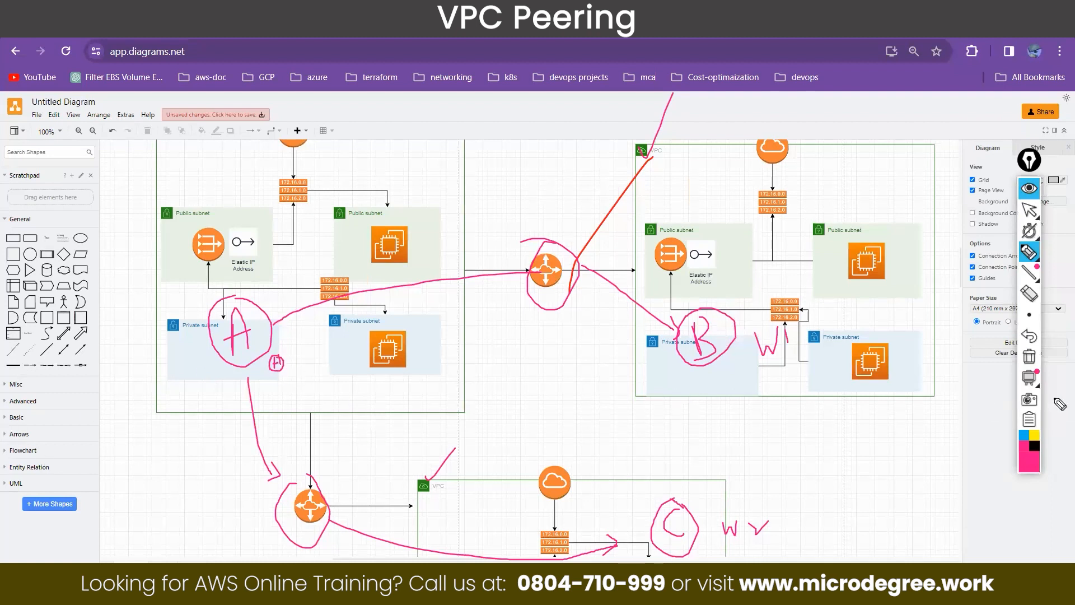
pyautogui.moveTo(710, 509); pyautogui.dragTo(713, 513)
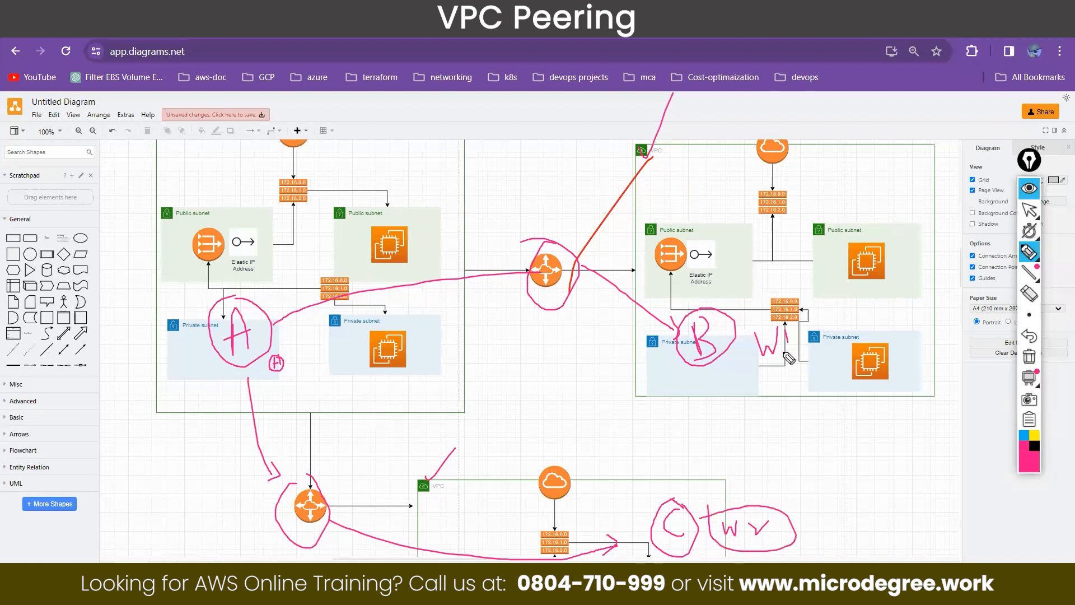
pyautogui.moveTo(773, 323)
pyautogui.mouseDown()
pyautogui.moveTo(788, 376)
pyautogui.moveTo(776, 323)
pyautogui.mouseUp()
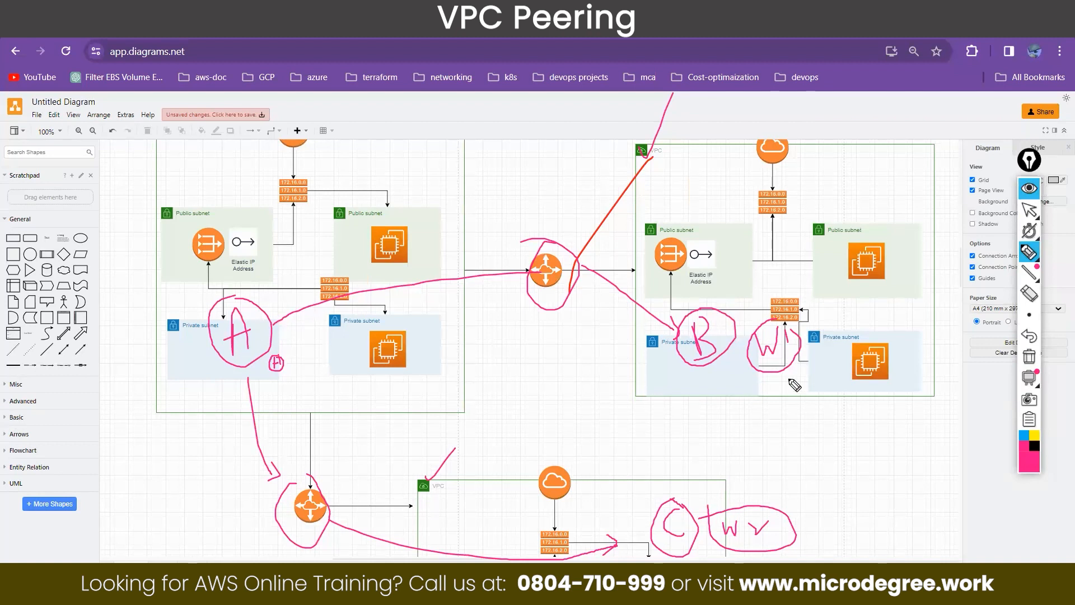
pyautogui.moveTo(253, 329); pyautogui.dragTo(262, 341)
pyautogui.moveTo(262, 329); pyautogui.dragTo(252, 344)
# Duplicate the lower peering connection icon to the other side of VPC C and connect it to VPCs B and C with arrows.
pyautogui.click(1030, 209)
pyautogui.click(308, 507)
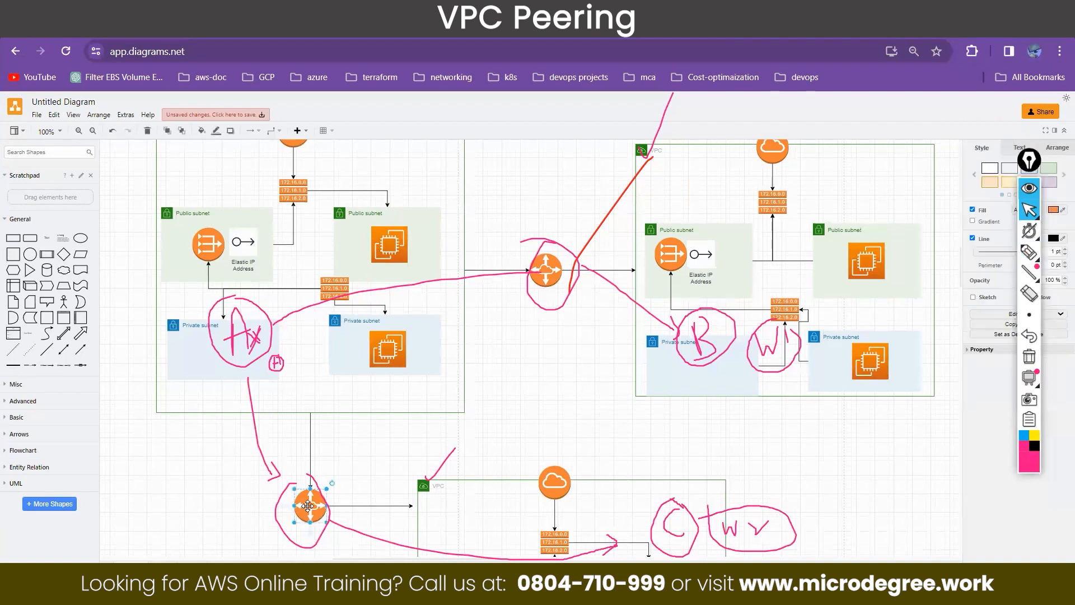
pyautogui.moveTo(308, 507); pyautogui.dragTo(821, 506)
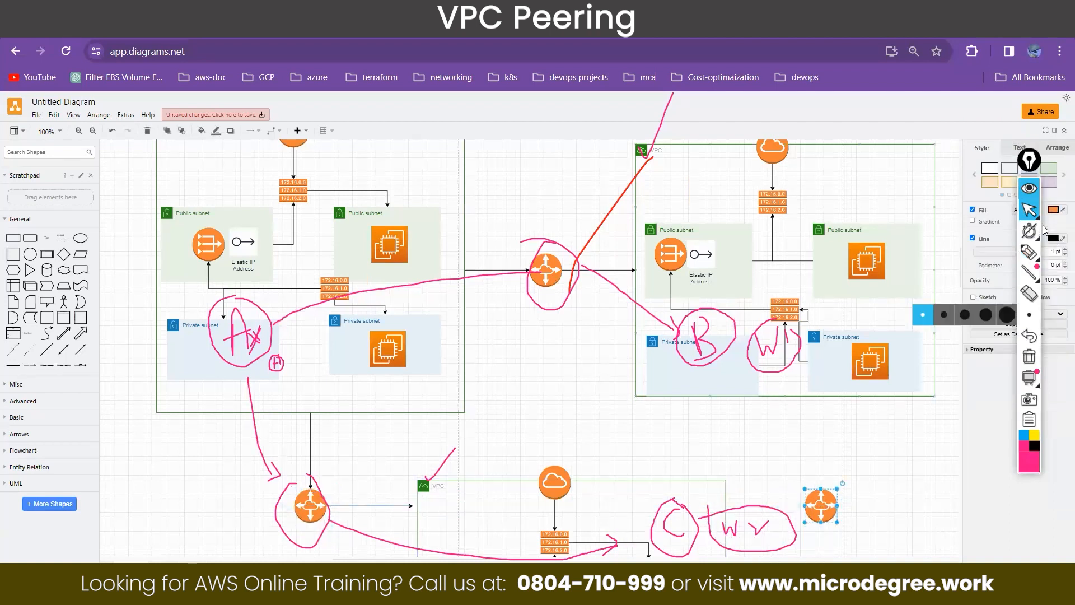
pyautogui.moveTo(785, 408); pyautogui.dragTo(819, 490)
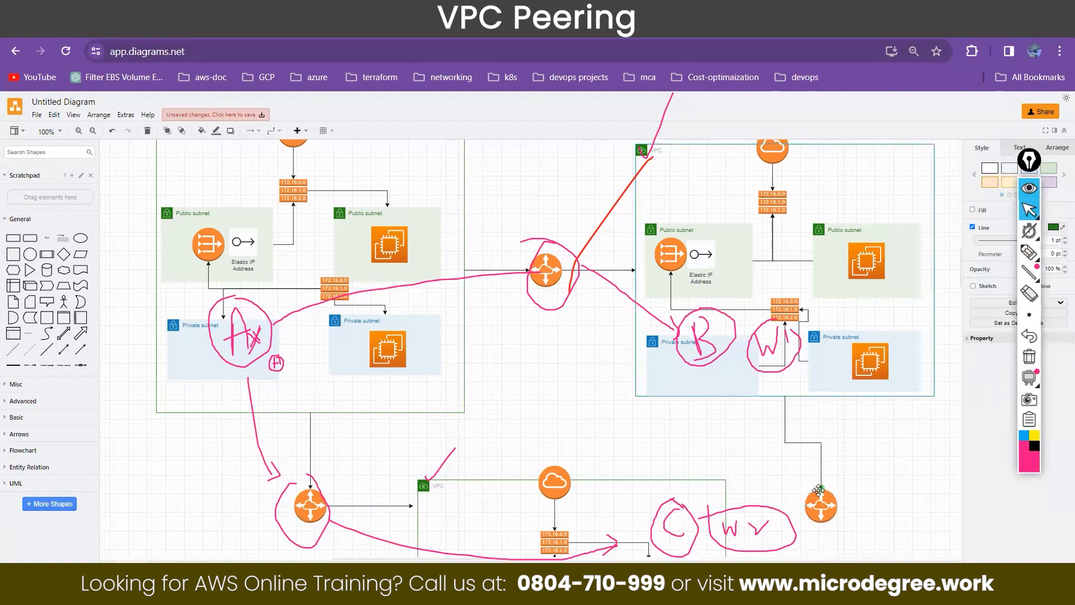
pyautogui.click(725, 503)
pyautogui.moveTo(731, 504); pyautogui.dragTo(805, 505)
pyautogui.scroll(-1, 881, 490)
pyautogui.scroll(-1, 881, 491)
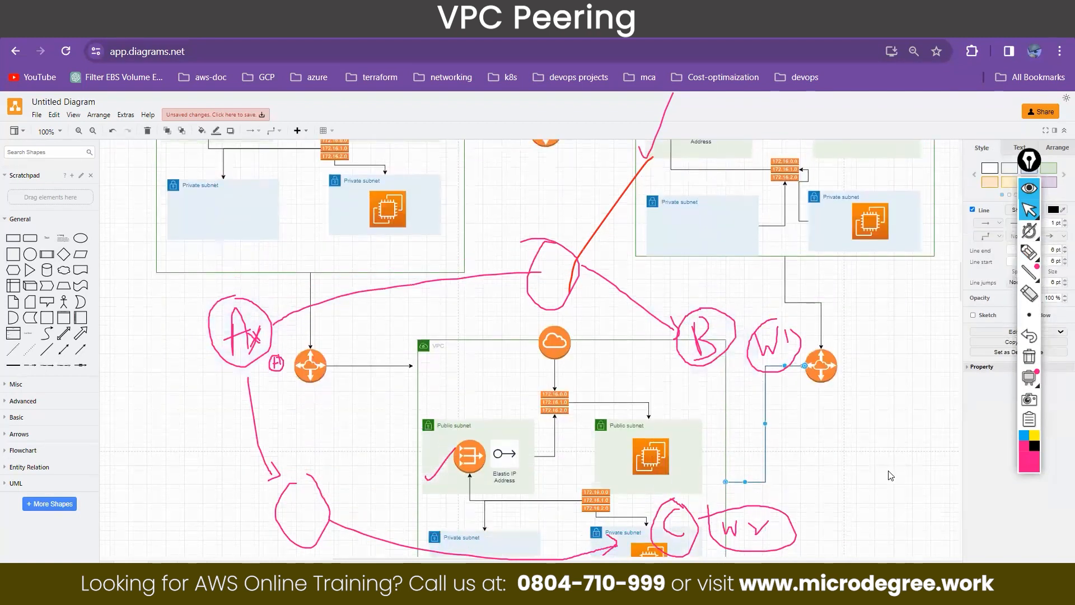
pyautogui.scroll(1, 891, 476)
pyautogui.press('Escape')
# Clear the handwritten annotations and label the three VPCs "A", "B" and "C" again.
pyautogui.click(1031, 361)
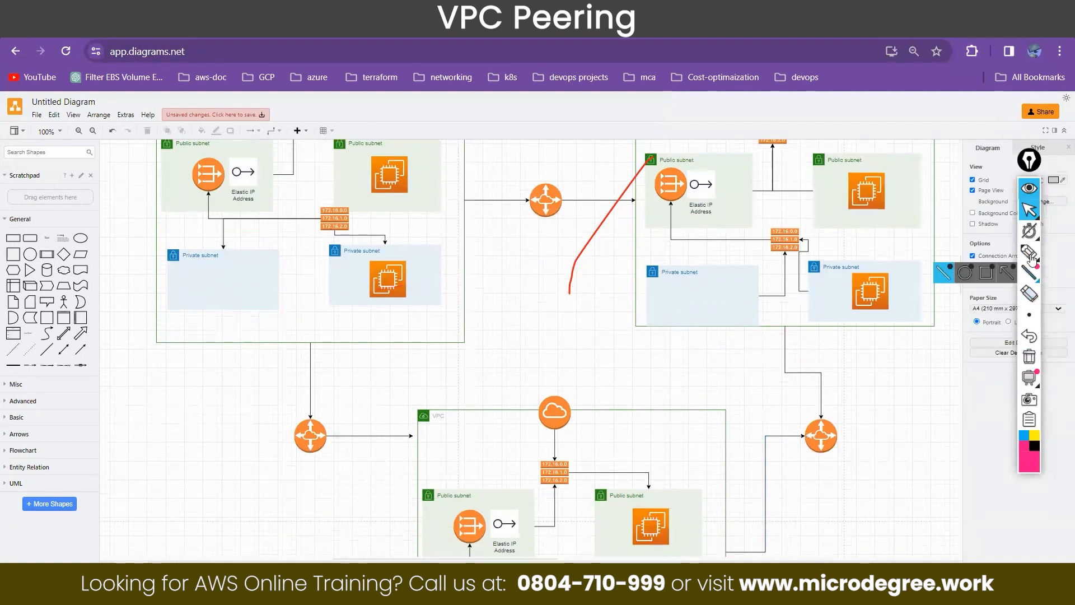
pyautogui.click(1029, 252)
pyautogui.moveTo(240, 297); pyautogui.dragTo(223, 286)
pyautogui.moveTo(689, 279)
pyautogui.mouseDown()
pyautogui.moveTo(712, 246)
pyautogui.moveTo(698, 276)
pyautogui.mouseUp()
pyautogui.moveTo(677, 454); pyautogui.dragTo(681, 480)
# Draw double-headed arrows between each pair of VPCs: A and B, A and C, and B and C.
pyautogui.moveTo(458, 241)
pyautogui.mouseDown()
pyautogui.moveTo(638, 235)
pyautogui.moveTo(609, 252)
pyautogui.mouseUp()
pyautogui.moveTo(483, 227); pyautogui.dragTo(483, 255)
pyautogui.moveTo(304, 352)
pyautogui.mouseDown()
pyautogui.moveTo(359, 430)
pyautogui.moveTo(352, 444)
pyautogui.mouseUp()
pyautogui.moveTo(281, 387); pyautogui.dragTo(316, 350)
pyautogui.moveTo(797, 331)
pyautogui.mouseDown()
pyautogui.moveTo(748, 471)
pyautogui.moveTo(764, 481)
pyautogui.mouseUp()
pyautogui.moveTo(784, 367); pyautogui.dragTo(813, 354)
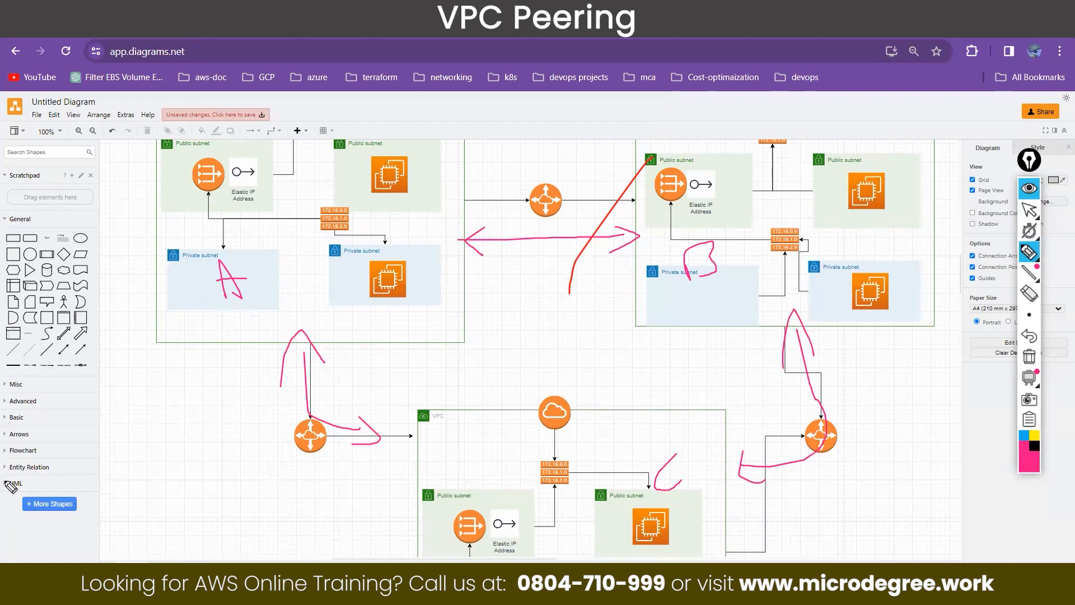
# Trace and circle the peering path between VPCs A and C, and put a check mark in each of the three VPCs.
pyautogui.moveTo(250, 354); pyautogui.dragTo(400, 437)
pyautogui.moveTo(284, 312); pyautogui.dragTo(286, 331)
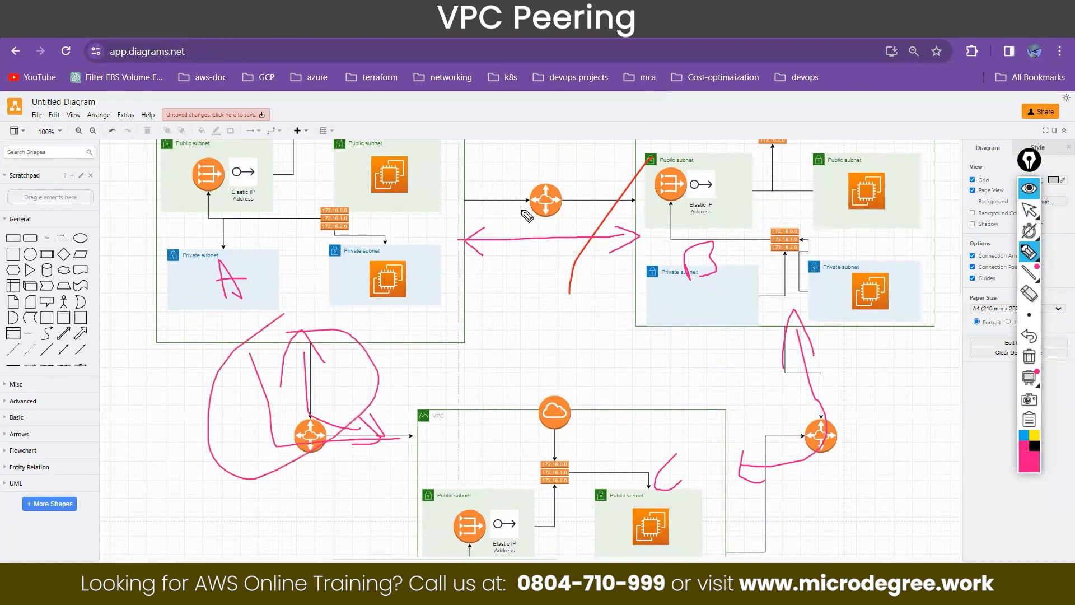
pyautogui.click(1029, 292)
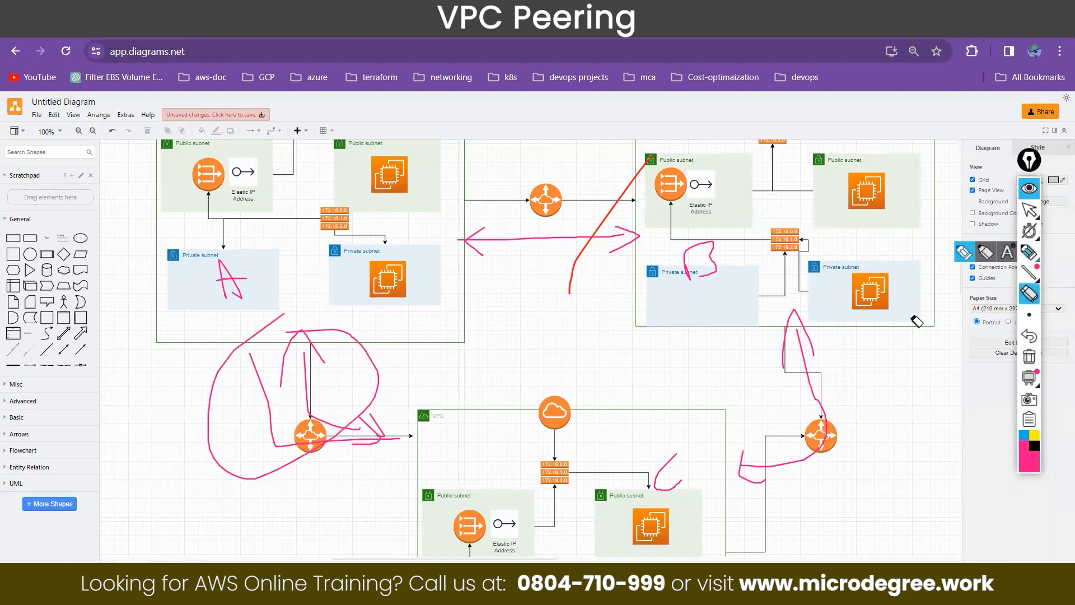
pyautogui.click(1030, 210)
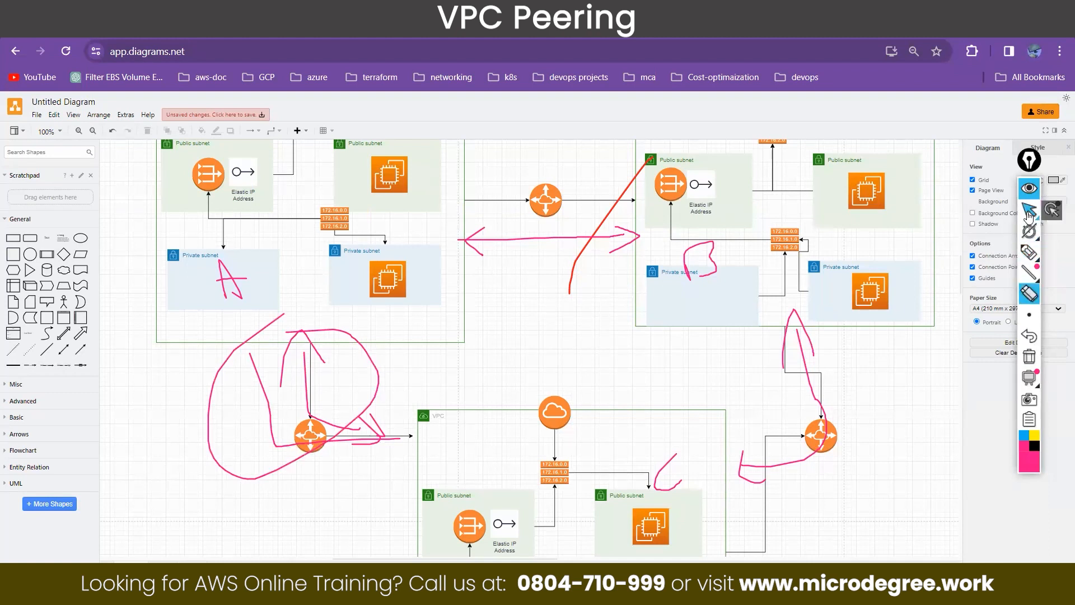
pyautogui.click(1029, 252)
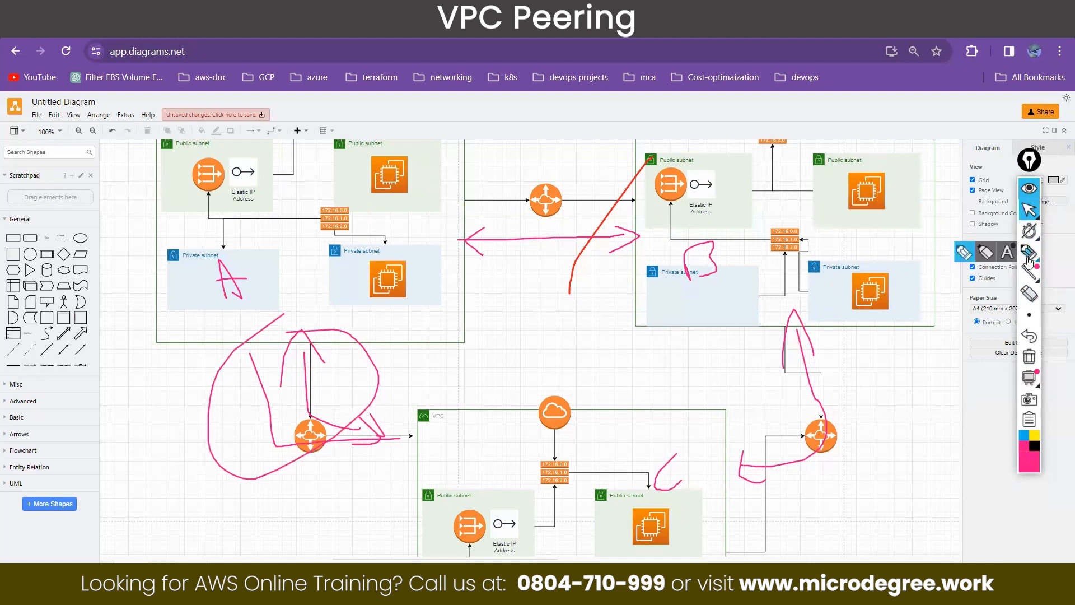
pyautogui.moveTo(273, 281); pyautogui.dragTo(315, 251)
pyautogui.moveTo(619, 311); pyautogui.dragTo(648, 296)
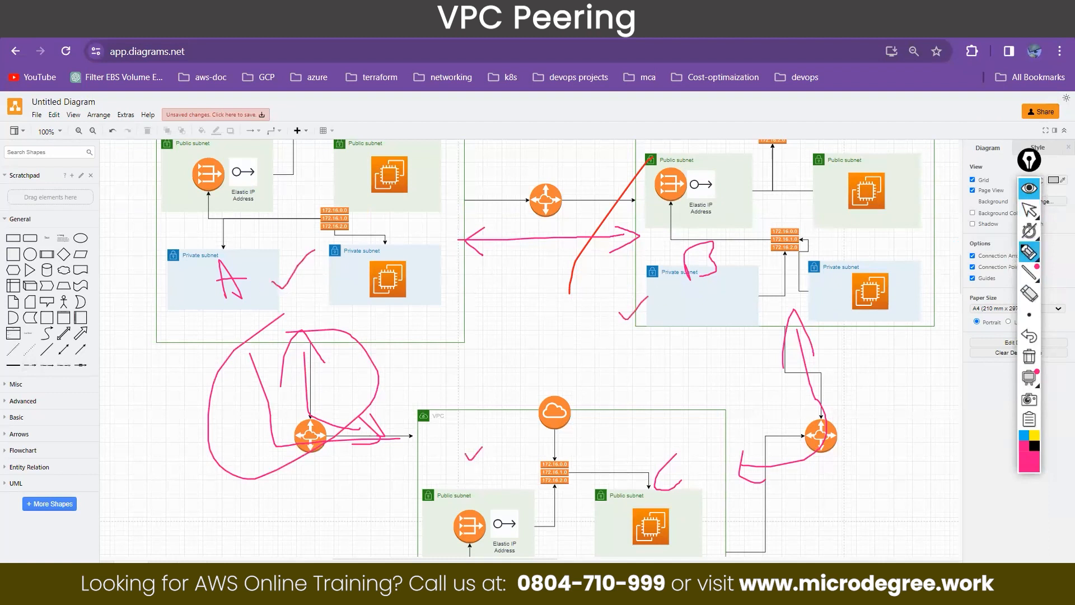
# Handwrite a short two-line note beside the diagram and circle its second line.
pyautogui.moveTo(3, 482)
pyautogui.mouseDown()
pyautogui.moveTo(30, 472)
pyautogui.moveTo(41, 485)
pyautogui.mouseUp()
pyautogui.moveTo(49, 476); pyautogui.dragTo(61, 478)
pyautogui.moveTo(67, 460)
pyautogui.mouseDown()
pyautogui.moveTo(70, 476)
pyautogui.moveTo(87, 460)
pyautogui.mouseUp()
pyautogui.moveTo(66, 518)
pyautogui.mouseDown()
pyautogui.moveTo(68, 546)
pyautogui.moveTo(84, 522)
pyautogui.moveTo(121, 507)
pyautogui.moveTo(41, 549)
pyautogui.mouseUp()
pyautogui.moveTo(101, 493); pyautogui.dragTo(106, 562)
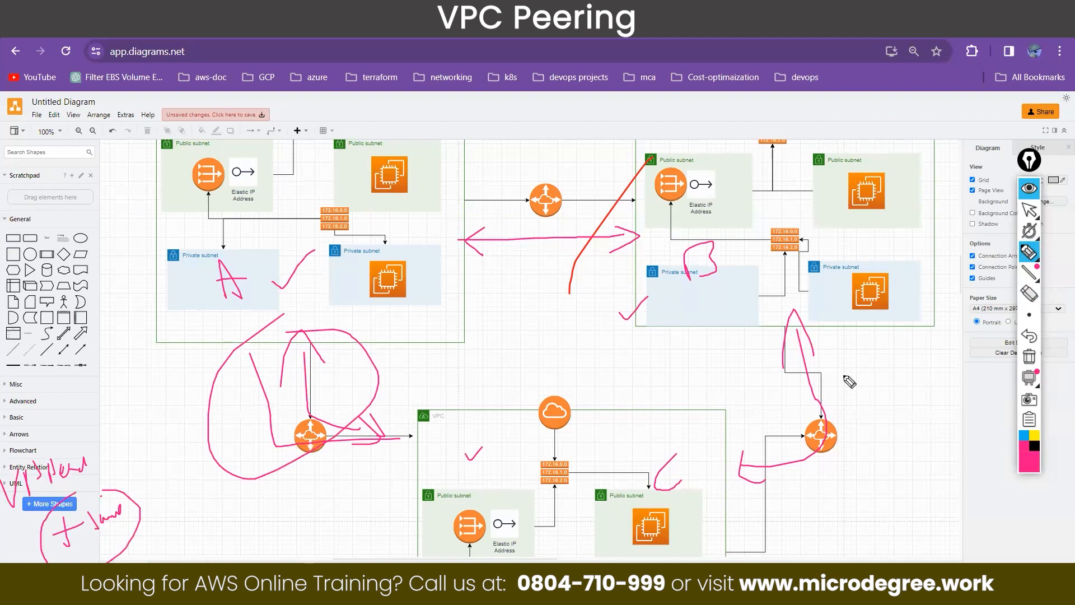
# Clear the annotations, circle the route table link in VPC B, and draw arrows from VPC C to A and from A to B.
pyautogui.click(1029, 356)
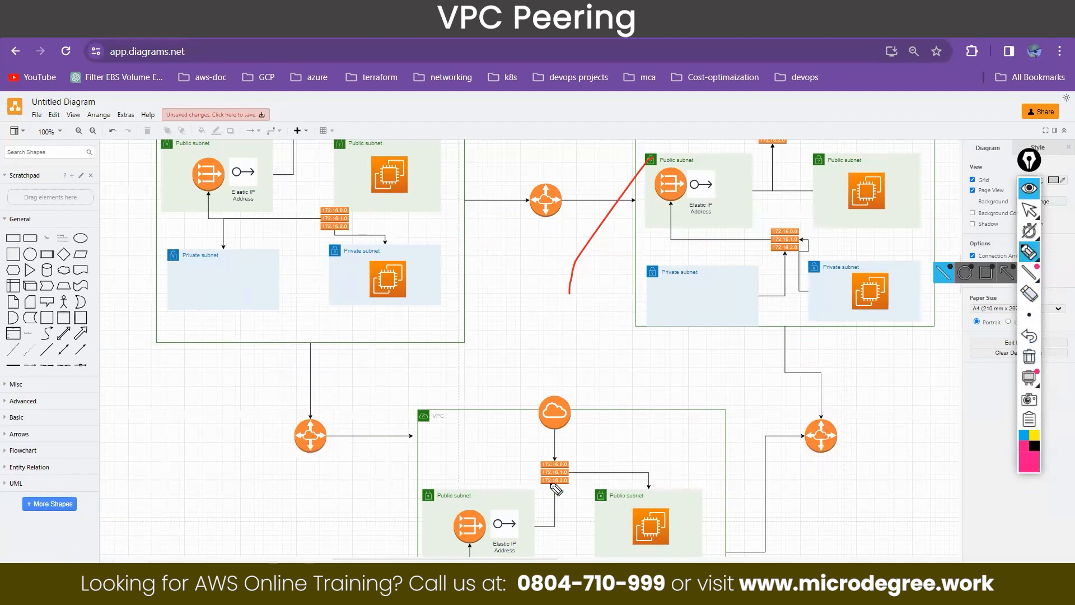
pyautogui.moveTo(753, 282)
pyautogui.mouseDown()
pyautogui.moveTo(756, 258)
pyautogui.moveTo(750, 306)
pyautogui.moveTo(785, 295)
pyautogui.mouseUp()
pyautogui.moveTo(470, 491)
pyautogui.mouseDown()
pyautogui.moveTo(379, 473)
pyautogui.moveTo(239, 228)
pyautogui.moveTo(255, 225)
pyautogui.moveTo(245, 256)
pyautogui.mouseUp()
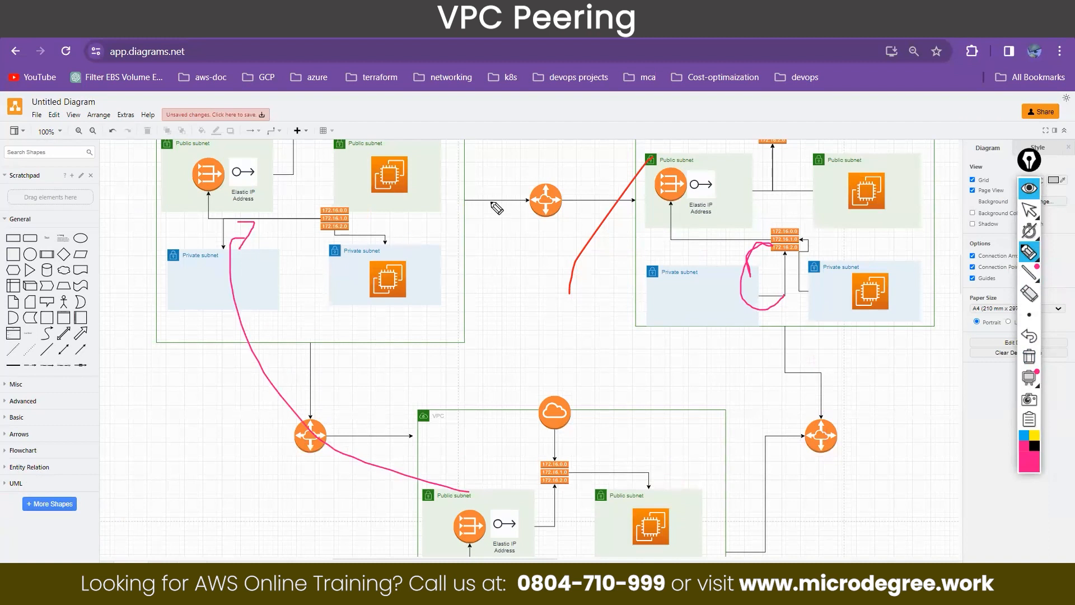
pyautogui.moveTo(443, 206)
pyautogui.mouseDown()
pyautogui.moveTo(603, 197)
pyautogui.moveTo(614, 220)
pyautogui.mouseUp()
pyautogui.moveTo(338, 247)
pyautogui.mouseDown()
pyautogui.moveTo(691, 228)
pyautogui.moveTo(681, 226)
pyautogui.mouseUp()
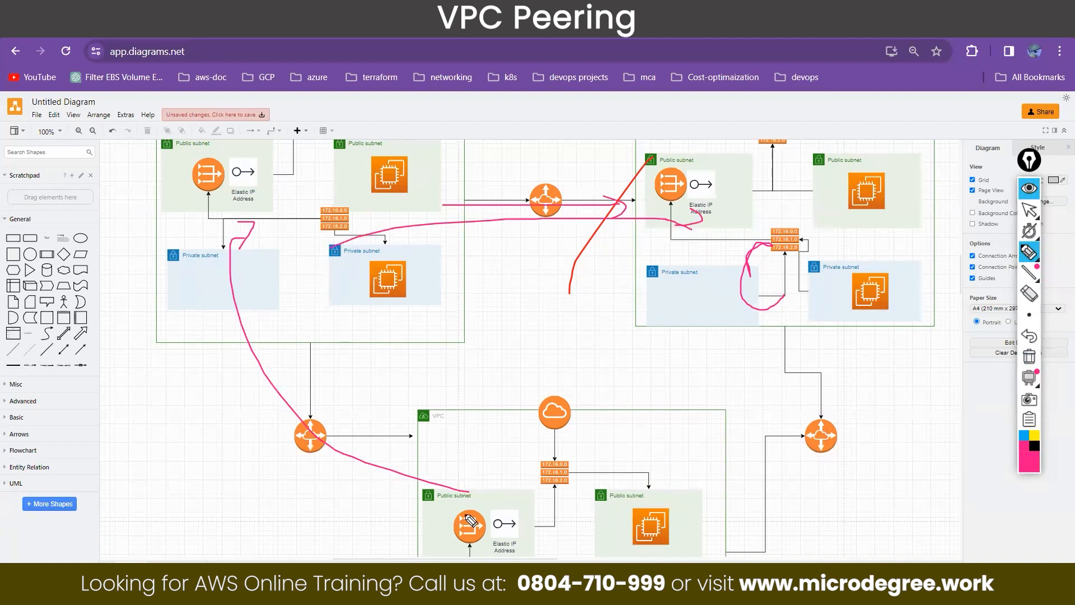
# Mark a circled and boxed "X" in VPC A and trace the path from VPC C through it to VPC B.
pyautogui.moveTo(475, 503); pyautogui.dragTo(304, 332)
pyautogui.moveTo(287, 277); pyautogui.dragTo(295, 292)
pyautogui.moveTo(297, 280)
pyautogui.mouseDown()
pyautogui.moveTo(279, 303)
pyautogui.moveTo(315, 300)
pyautogui.moveTo(313, 280)
pyautogui.moveTo(543, 208)
pyautogui.moveTo(695, 224)
pyautogui.moveTo(676, 227)
pyautogui.mouseUp()
pyautogui.moveTo(293, 253)
pyautogui.mouseDown()
pyautogui.moveTo(259, 264)
pyautogui.moveTo(266, 317)
pyautogui.moveTo(324, 326)
pyautogui.moveTo(329, 308)
pyautogui.moveTo(292, 256)
pyautogui.mouseUp()
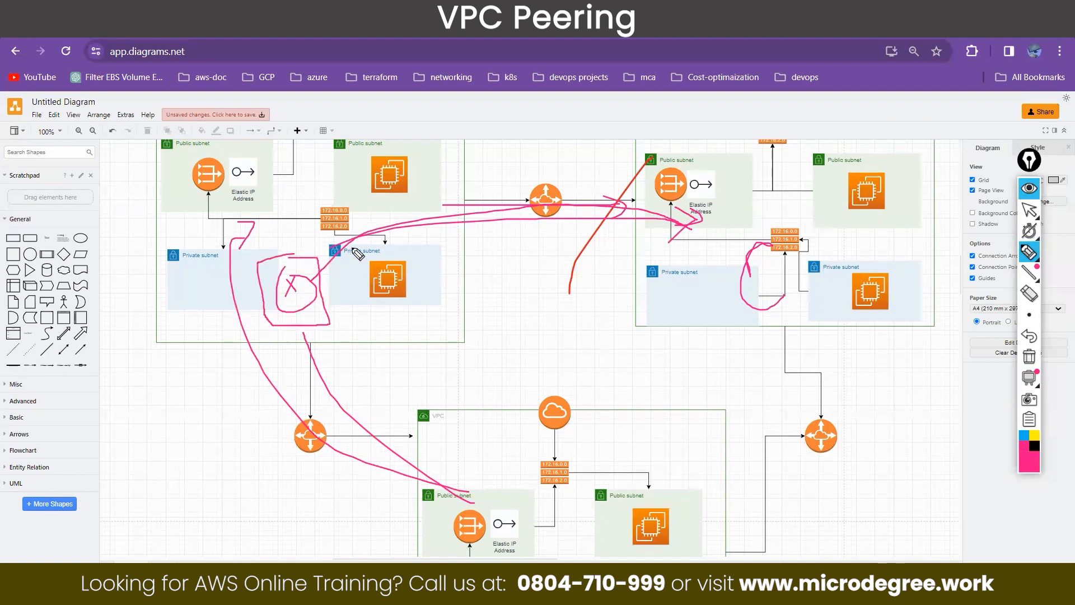
# Circle the instances in VPCs C and B, and trace both the path through VPC A and the direct peering path between them.
pyautogui.moveTo(658, 497)
pyautogui.mouseDown()
pyautogui.moveTo(644, 546)
pyautogui.moveTo(672, 499)
pyautogui.mouseUp()
pyautogui.moveTo(873, 261)
pyautogui.mouseDown()
pyautogui.moveTo(862, 307)
pyautogui.moveTo(858, 251)
pyautogui.mouseUp()
pyautogui.moveTo(625, 529)
pyautogui.mouseDown()
pyautogui.moveTo(291, 286)
pyautogui.moveTo(530, 254)
pyautogui.moveTo(748, 255)
pyautogui.moveTo(722, 268)
pyautogui.mouseUp()
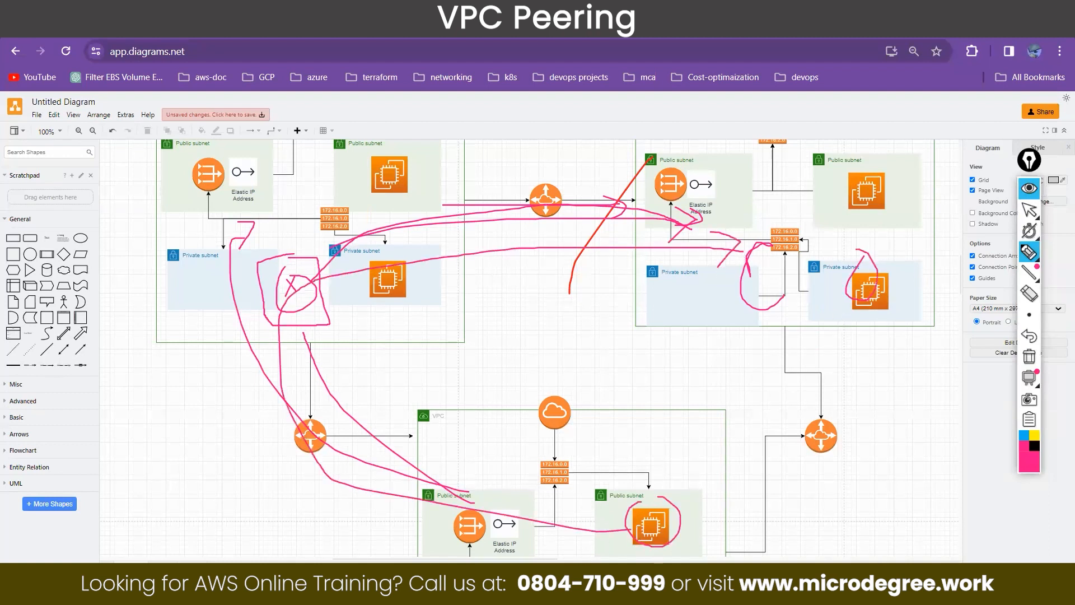
pyautogui.moveTo(679, 539)
pyautogui.mouseDown()
pyautogui.moveTo(796, 536)
pyautogui.moveTo(824, 465)
pyautogui.moveTo(795, 330)
pyautogui.moveTo(812, 332)
pyautogui.mouseUp()
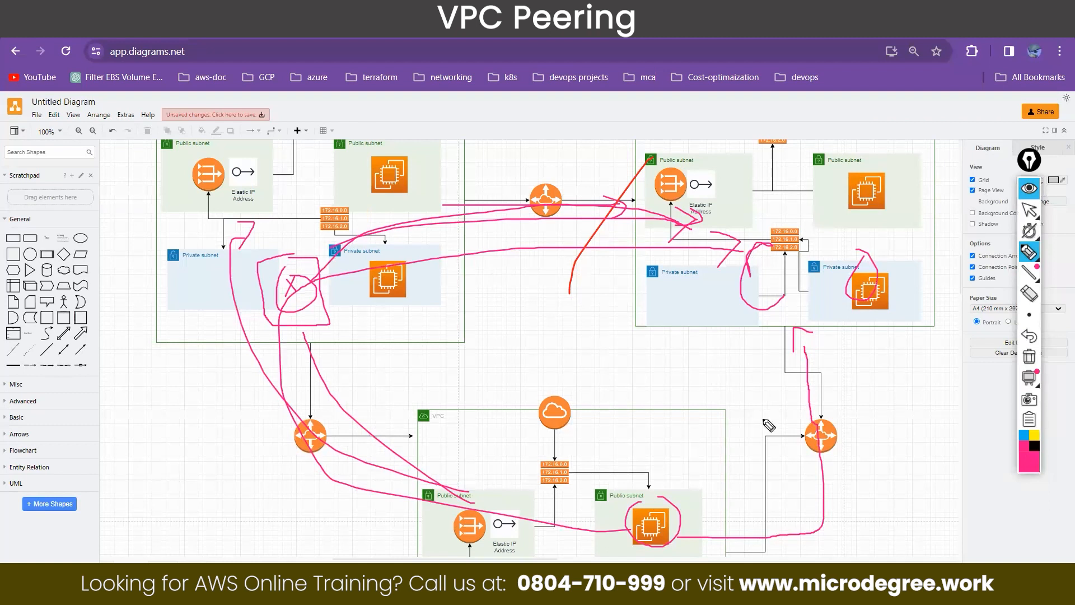
pyautogui.hotkey('ctrl', 't')
pyautogui.write('4 mins')
pyautogui.press('Return')
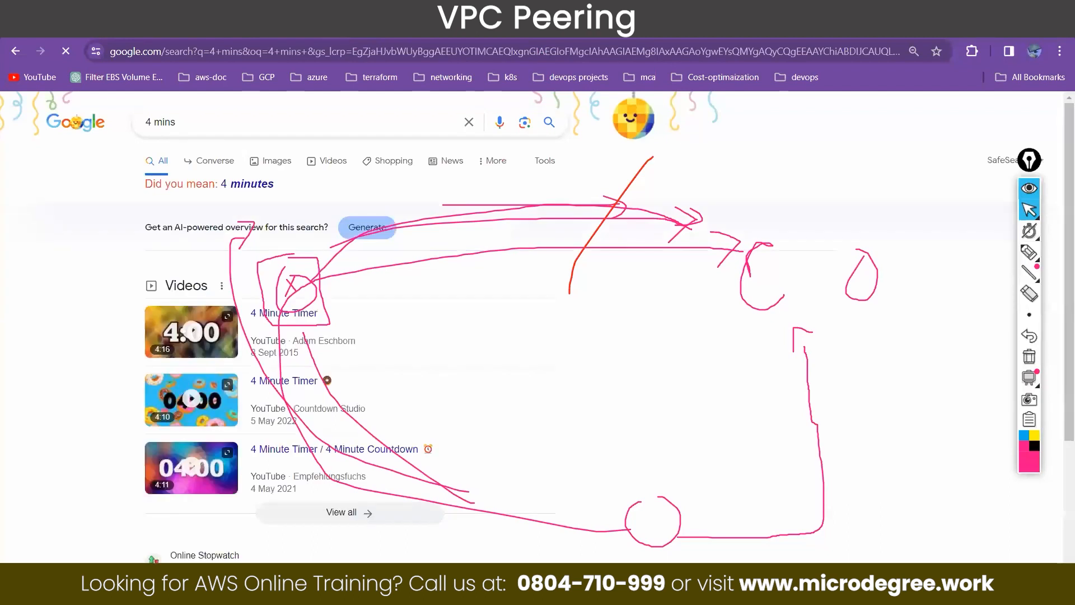
pyautogui.hotkey('ctrl', 'w')
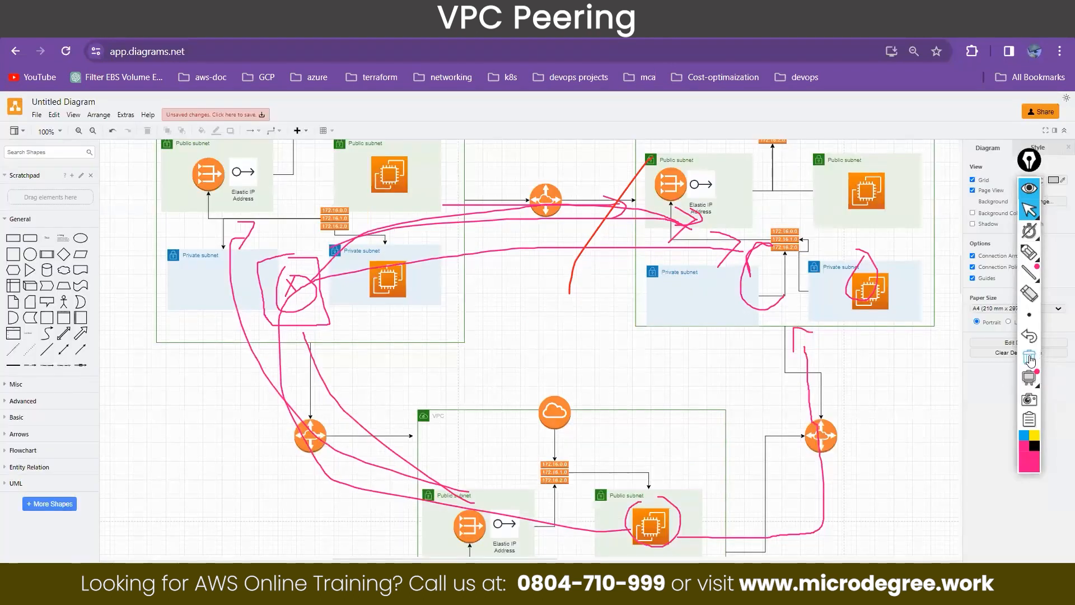
# Clear the annotations and circle the three VPC address ranges 10.0.0.0/16, 192.0.0.0/16 and 172.0.0.0/16.
pyautogui.click(1030, 358)
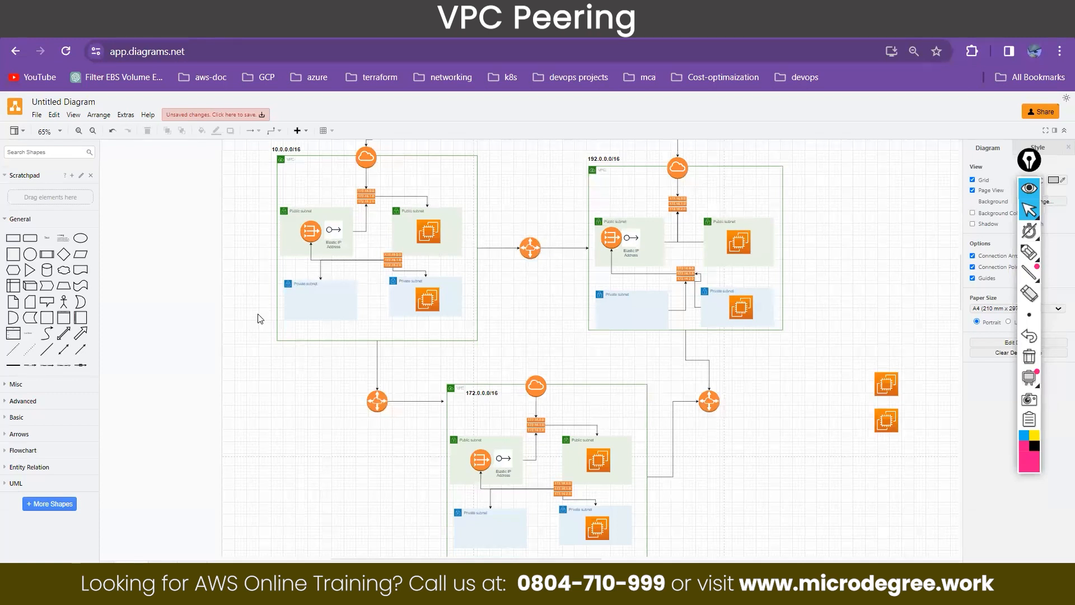
pyautogui.click(1029, 252)
pyautogui.moveTo(276, 147)
pyautogui.mouseDown()
pyautogui.moveTo(299, 161)
pyautogui.moveTo(307, 143)
pyautogui.moveTo(274, 145)
pyautogui.mouseUp()
pyautogui.moveTo(587, 159)
pyautogui.mouseDown()
pyautogui.moveTo(625, 165)
pyautogui.moveTo(608, 147)
pyautogui.mouseUp()
pyautogui.moveTo(475, 383)
pyautogui.mouseDown()
pyautogui.moveTo(458, 395)
pyautogui.moveTo(481, 384)
pyautogui.mouseUp()
# Handwrite the circled numbers 1 and 2 one below the other in the empty area beside the diagram.
pyautogui.moveTo(126, 351)
pyautogui.mouseDown()
pyautogui.moveTo(130, 363)
pyautogui.moveTo(125, 346)
pyautogui.mouseUp()
pyautogui.moveTo(131, 405)
pyautogui.mouseDown()
pyautogui.moveTo(120, 404)
pyautogui.moveTo(134, 417)
pyautogui.moveTo(136, 393)
pyautogui.mouseUp()
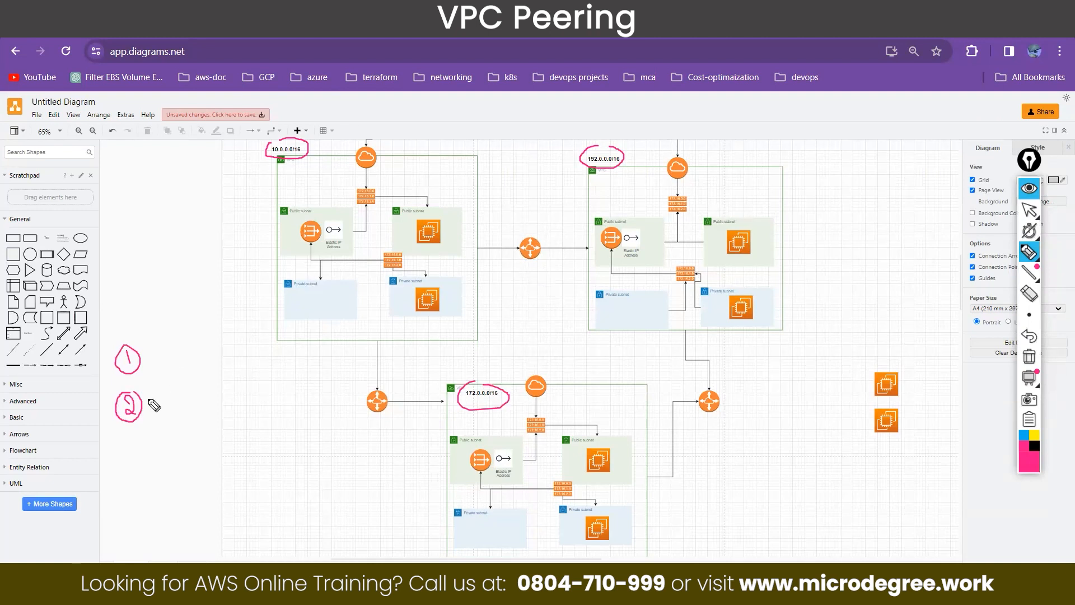
# Handwrite the note "same diff AC" beside the circled number 2.
pyautogui.moveTo(145, 402)
pyautogui.mouseDown()
pyautogui.moveTo(192, 384)
pyautogui.moveTo(168, 413)
pyautogui.moveTo(196, 418)
pyautogui.moveTo(203, 405)
pyautogui.moveTo(185, 454)
pyautogui.mouseUp()
pyautogui.moveTo(172, 447); pyautogui.dragTo(194, 438)
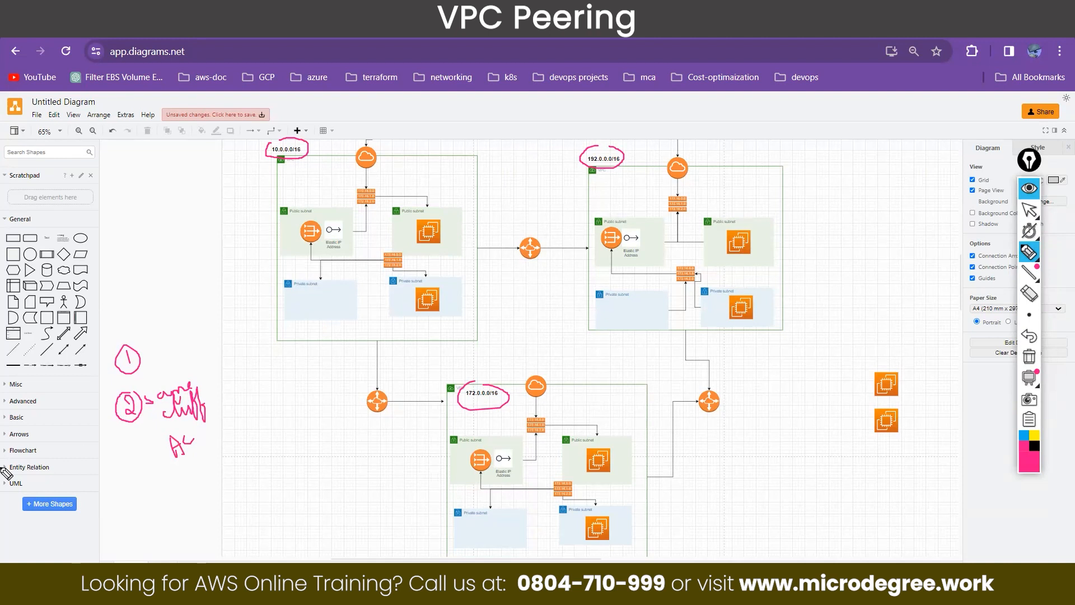
pyautogui.click(1029, 210)
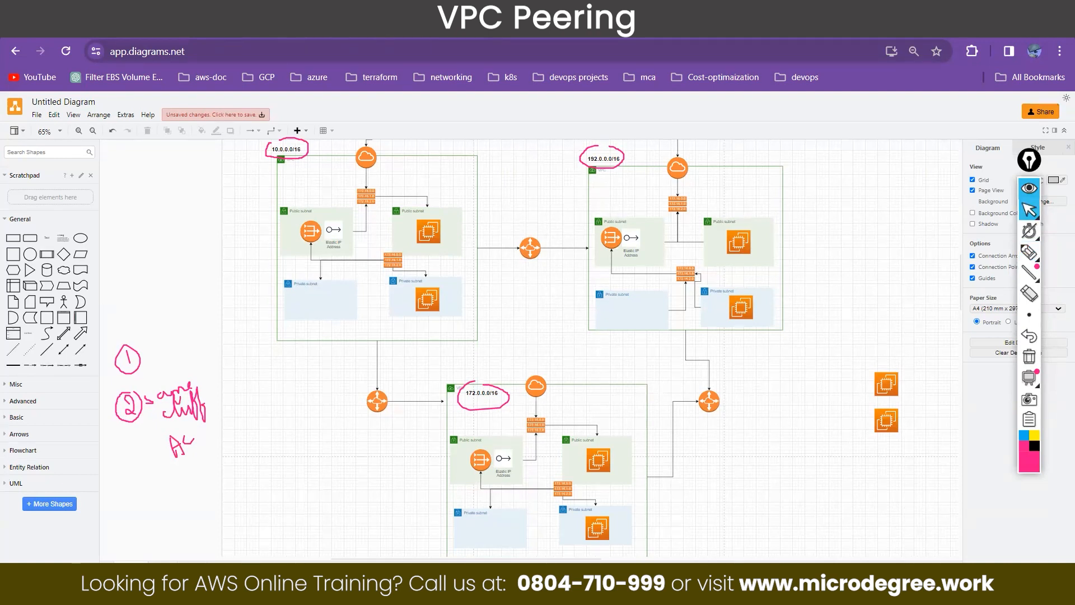
pyautogui.moveTo(392, 28)
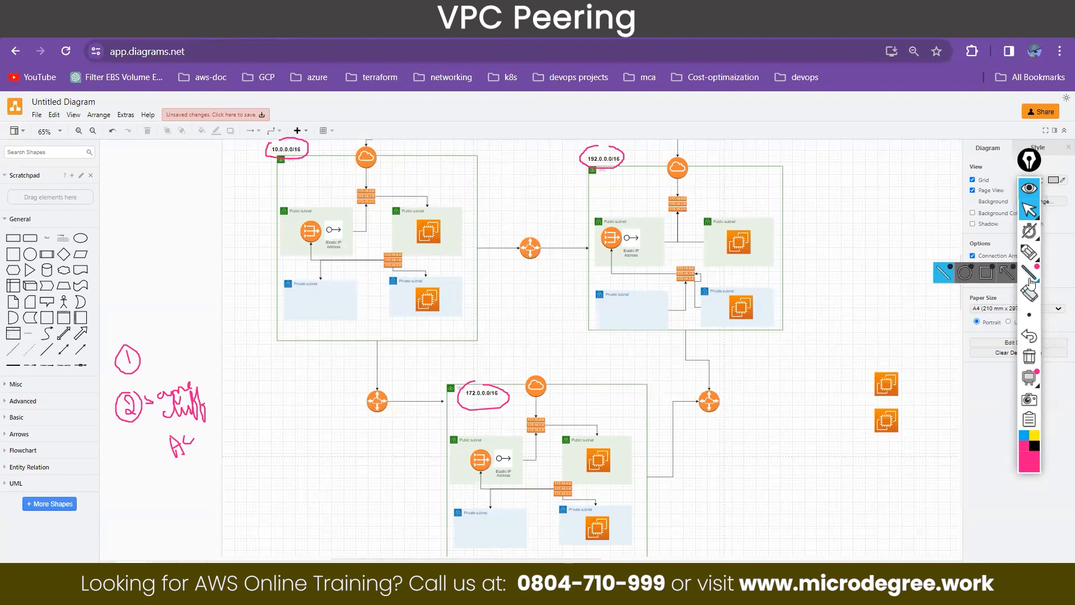
# Draw one large loop around the 10.0.0.0/16 and 192.0.0.0/16 VPCs with the pen.
pyautogui.moveTo(1031, 256)
pyautogui.click(1031, 255)
pyautogui.moveTo(317, 124)
pyautogui.mouseDown()
pyautogui.moveTo(264, 308)
pyautogui.moveTo(446, 360)
pyautogui.moveTo(656, 360)
pyautogui.moveTo(845, 316)
pyautogui.mouseUp()
pyautogui.moveTo(870, 262)
pyautogui.mouseDown()
pyautogui.moveTo(712, 114)
pyautogui.moveTo(413, 106)
pyautogui.moveTo(185, 119)
pyautogui.mouseUp()
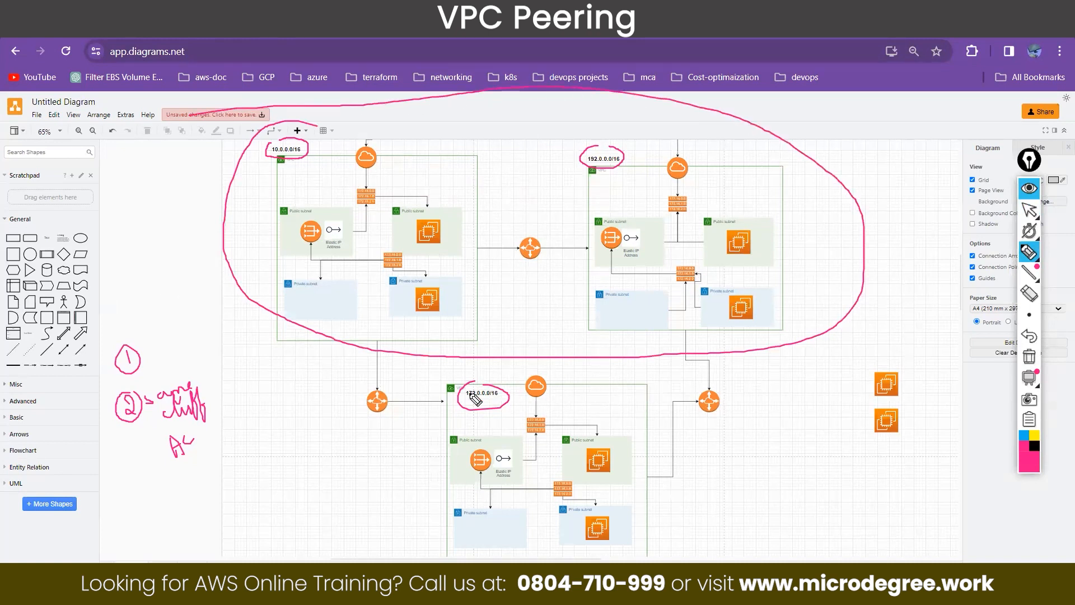
# Circle the 172.0.0.0/16 VPC and each of the three peering connections between the VPCs.
pyautogui.moveTo(442, 373)
pyautogui.mouseDown()
pyautogui.moveTo(437, 551)
pyautogui.moveTo(689, 388)
pyautogui.moveTo(406, 384)
pyautogui.mouseUp()
pyautogui.moveTo(372, 328); pyautogui.dragTo(356, 338)
pyautogui.moveTo(445, 383); pyautogui.dragTo(322, 311)
pyautogui.moveTo(751, 328)
pyautogui.mouseDown()
pyautogui.moveTo(675, 379)
pyautogui.moveTo(740, 395)
pyautogui.moveTo(744, 348)
pyautogui.mouseUp()
pyautogui.moveTo(447, 261)
pyautogui.mouseDown()
pyautogui.moveTo(444, 209)
pyautogui.moveTo(409, 213)
pyautogui.mouseUp()
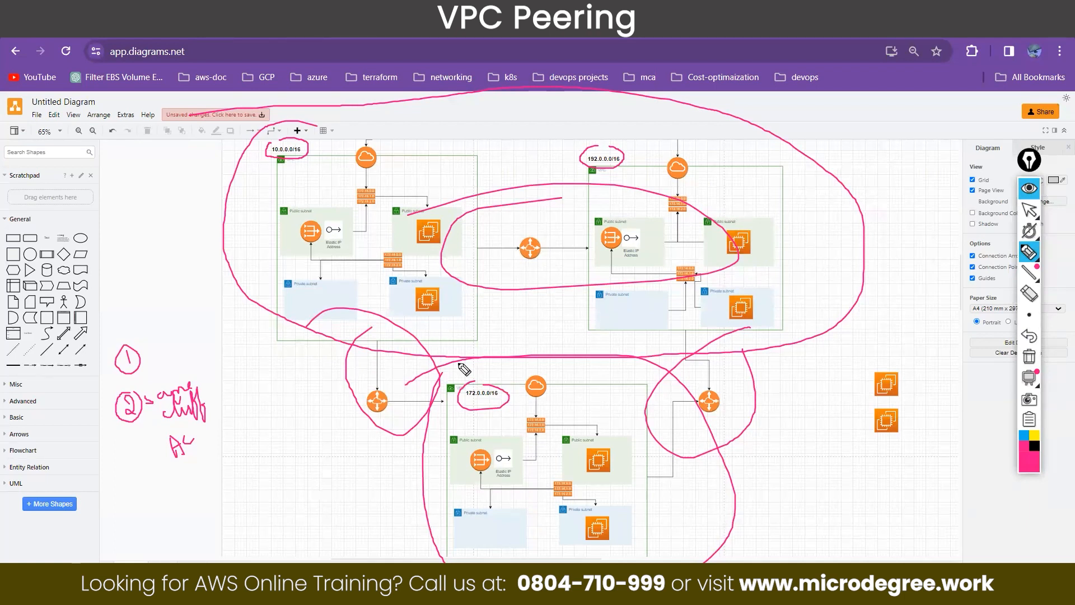
# Clear the annotations, encircle the 10.0.0.0/16 and 192.0.0.0/16 VPCs together with a "VP" note beside them, and circle both address ranges.
pyautogui.click(1031, 356)
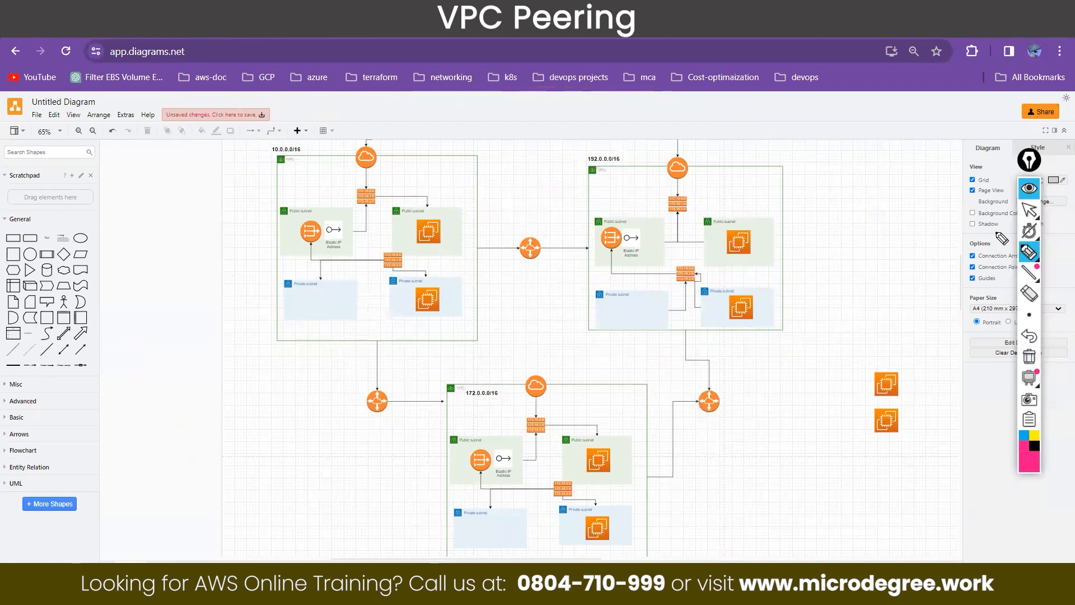
pyautogui.moveTo(366, 127)
pyautogui.mouseDown()
pyautogui.moveTo(259, 284)
pyautogui.moveTo(752, 341)
pyautogui.moveTo(413, 118)
pyautogui.moveTo(348, 125)
pyautogui.mouseUp()
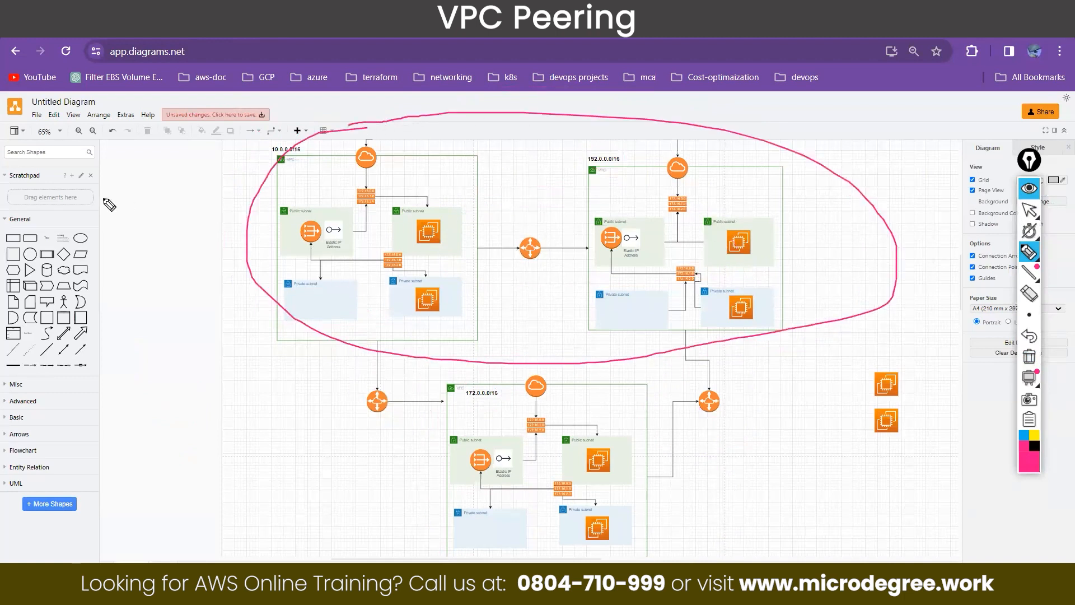
pyautogui.moveTo(93, 192)
pyautogui.mouseDown()
pyautogui.moveTo(100, 213)
pyautogui.moveTo(100, 192)
pyautogui.moveTo(138, 185)
pyautogui.moveTo(143, 193)
pyautogui.mouseUp()
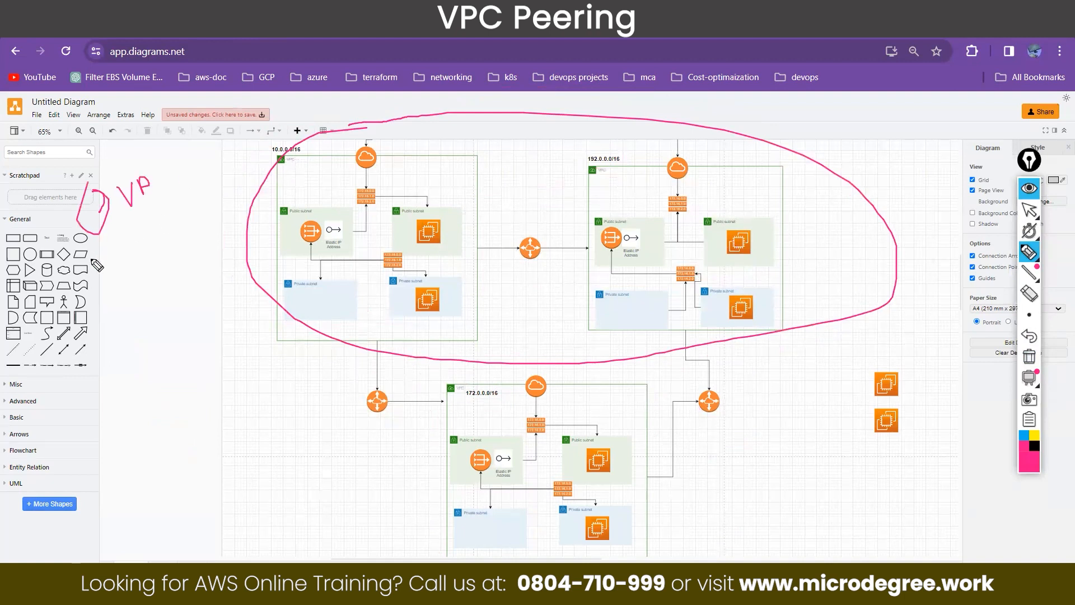
pyautogui.moveTo(280, 166); pyautogui.dragTo(301, 146)
pyautogui.moveTo(609, 147)
pyautogui.mouseDown()
pyautogui.moveTo(583, 167)
pyautogui.moveTo(627, 173)
pyautogui.moveTo(615, 148)
pyautogui.mouseUp()
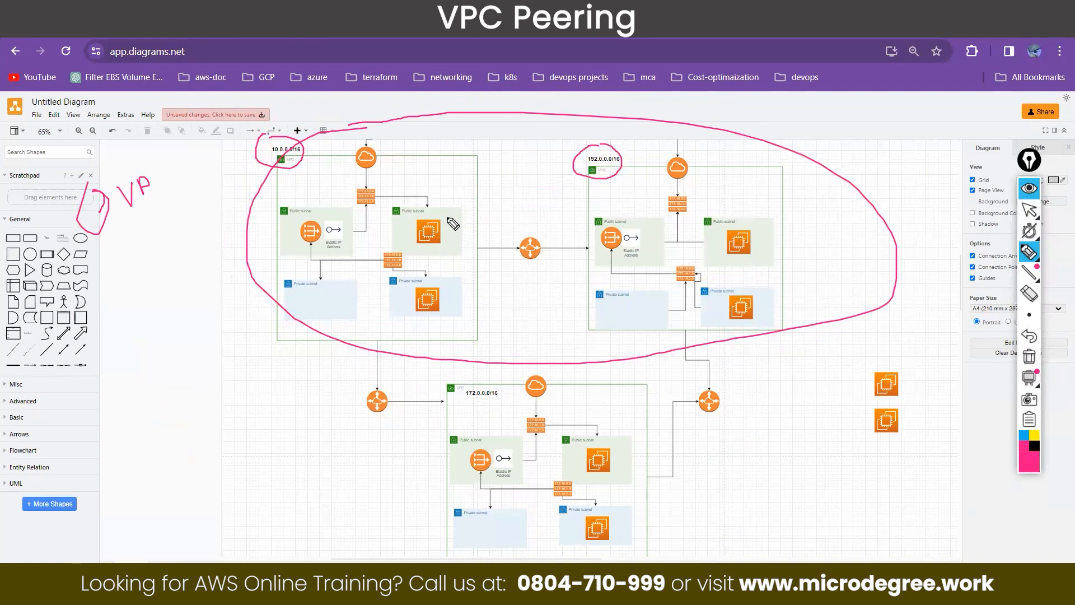
# Circle the public and private instances in both upper VPCs and draw an arrow from public to private in each.
pyautogui.moveTo(415, 252)
pyautogui.mouseDown()
pyautogui.moveTo(421, 225)
pyautogui.moveTo(452, 230)
pyautogui.mouseUp()
pyautogui.moveTo(437, 287)
pyautogui.mouseDown()
pyautogui.moveTo(414, 314)
pyautogui.moveTo(439, 303)
pyautogui.mouseUp()
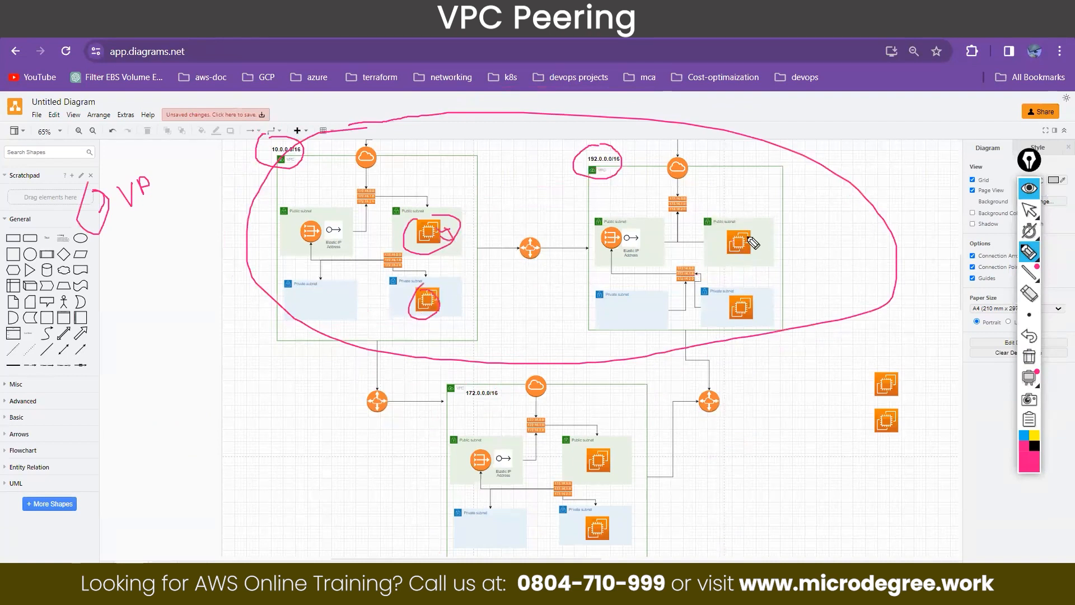
pyautogui.moveTo(747, 238)
pyautogui.mouseDown()
pyautogui.moveTo(729, 241)
pyautogui.moveTo(738, 321)
pyautogui.mouseUp()
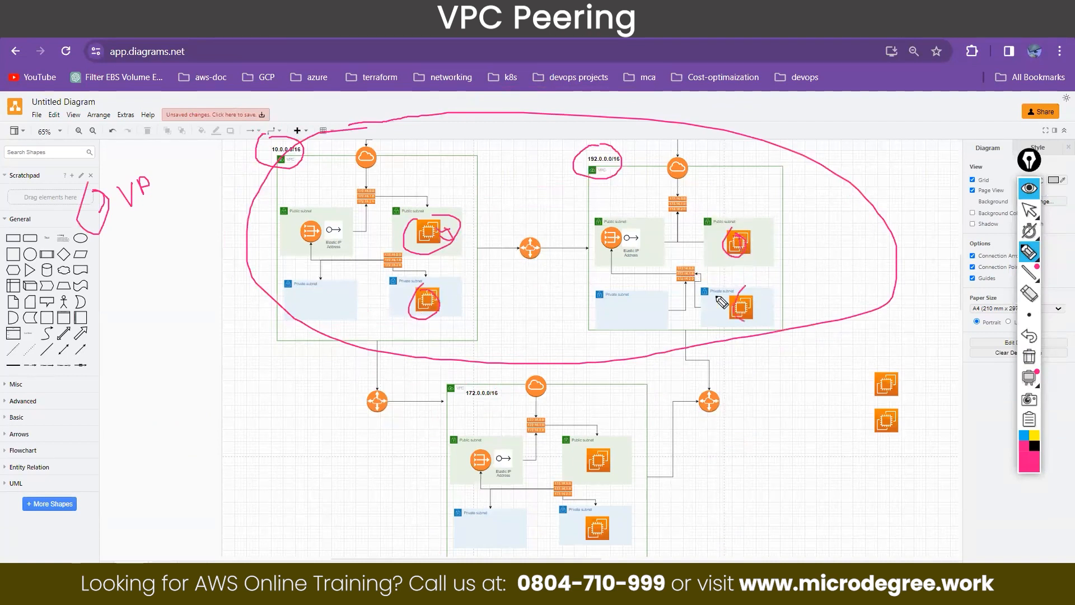
pyautogui.moveTo(441, 248); pyautogui.dragTo(443, 281)
pyautogui.moveTo(749, 248); pyautogui.dragTo(748, 280)
# Trace the path between the two private instances, first directly and then through the peering connection between the VPCs.
pyautogui.moveTo(440, 294)
pyautogui.mouseDown()
pyautogui.moveTo(413, 303)
pyautogui.moveTo(734, 300)
pyautogui.mouseUp()
pyautogui.moveTo(723, 288)
pyautogui.mouseDown()
pyautogui.moveTo(740, 307)
pyautogui.moveTo(748, 290)
pyautogui.mouseUp()
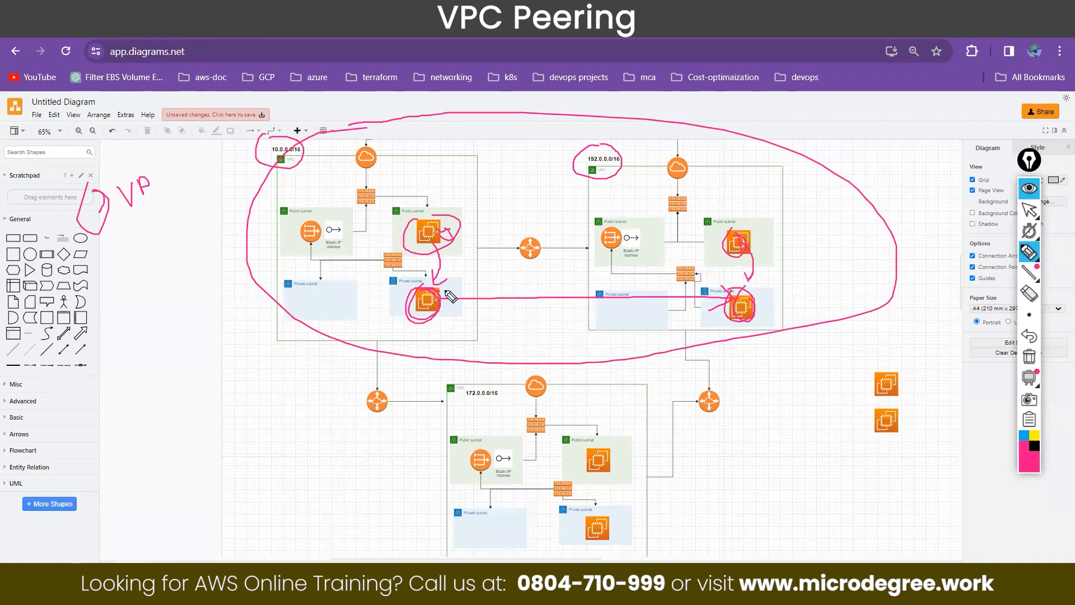
pyautogui.moveTo(430, 255)
pyautogui.mouseDown()
pyautogui.moveTo(531, 247)
pyautogui.moveTo(733, 307)
pyautogui.moveTo(728, 294)
pyautogui.mouseUp()
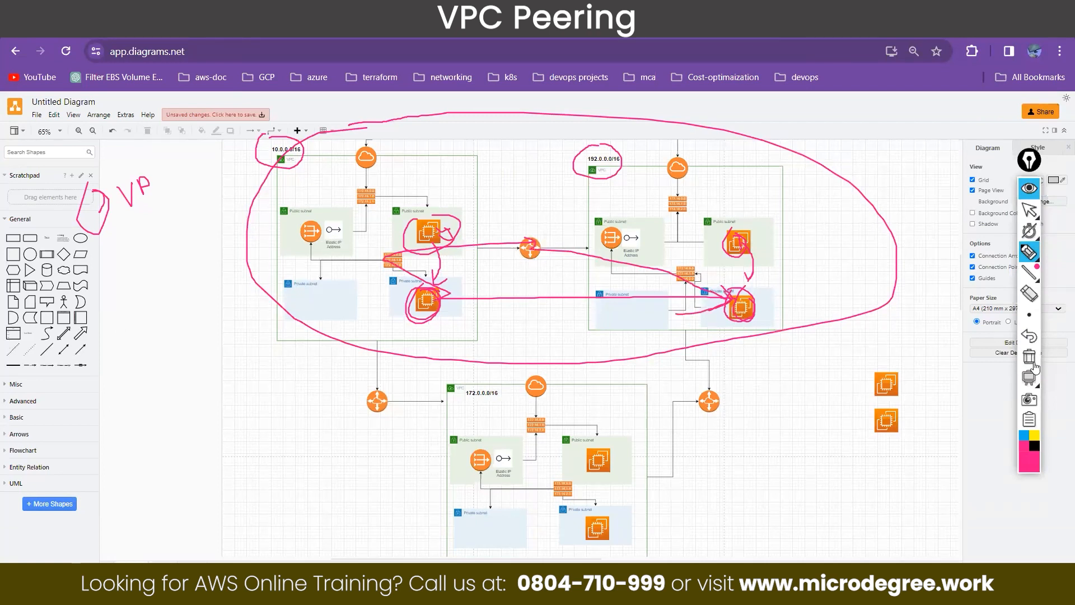
# Clear the annotations, switch to the AWS console and open the Your VPCs list of the VPC service.
pyautogui.click(1030, 358)
pyautogui.click(1031, 210)
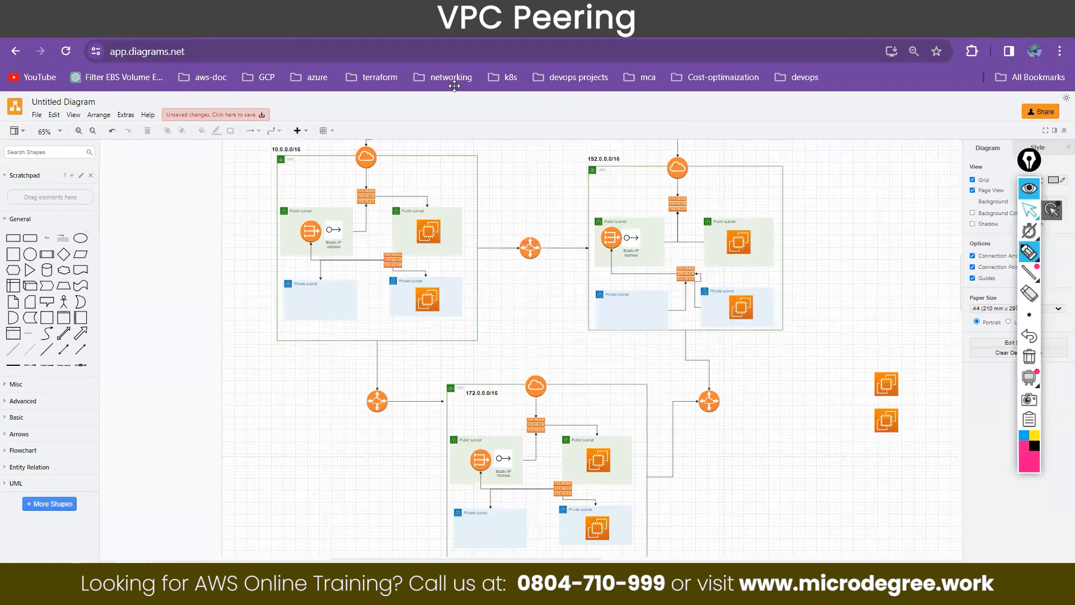
pyautogui.hotkey('ctrl', 'Tab')
pyautogui.click(175, 103)
pyautogui.write('vpc')
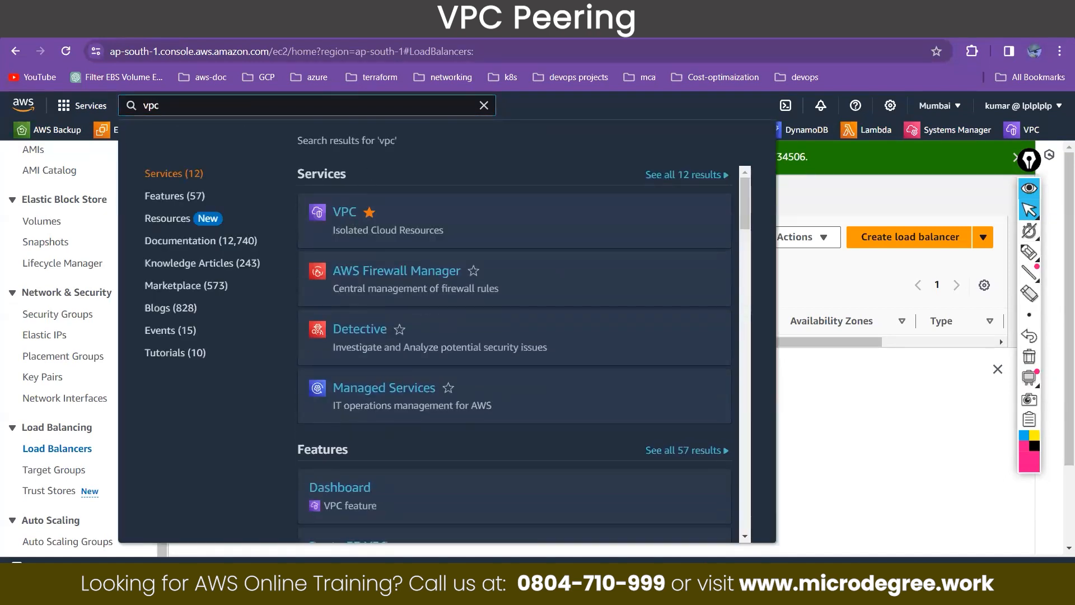
pyautogui.press('Return')
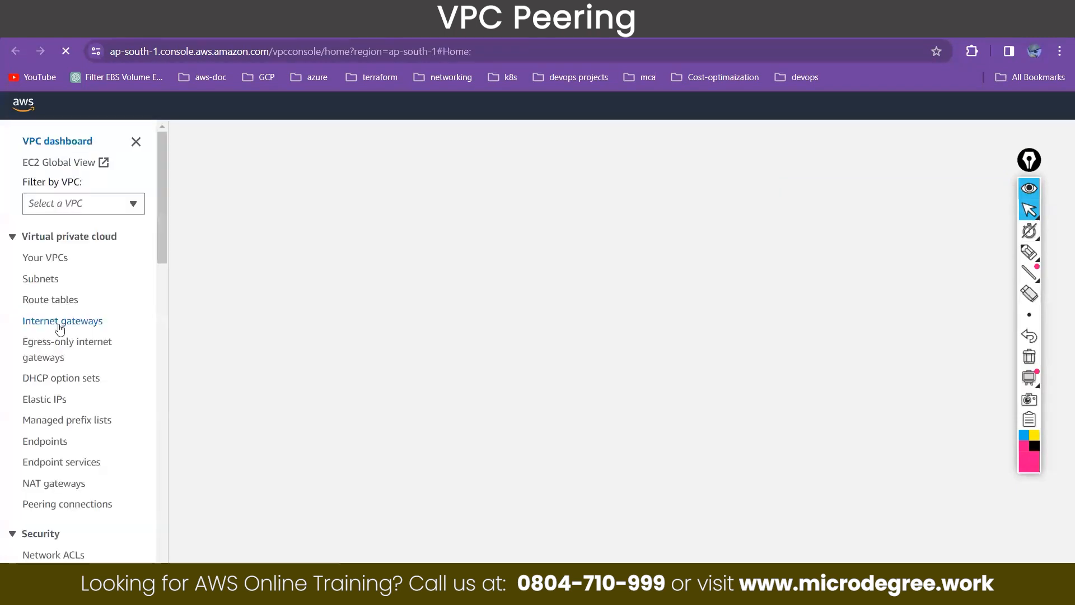
pyautogui.click(53, 261)
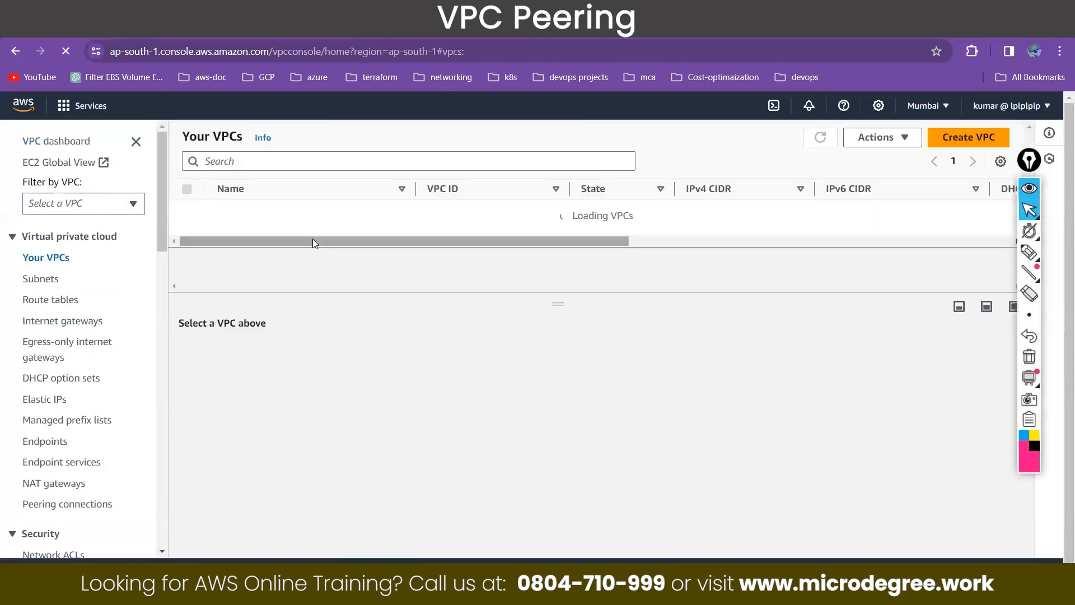
# Start a new VPC with the "VPC and more" option, turn off name auto-generation and name the VPC vpc01.
pyautogui.click(889, 129)
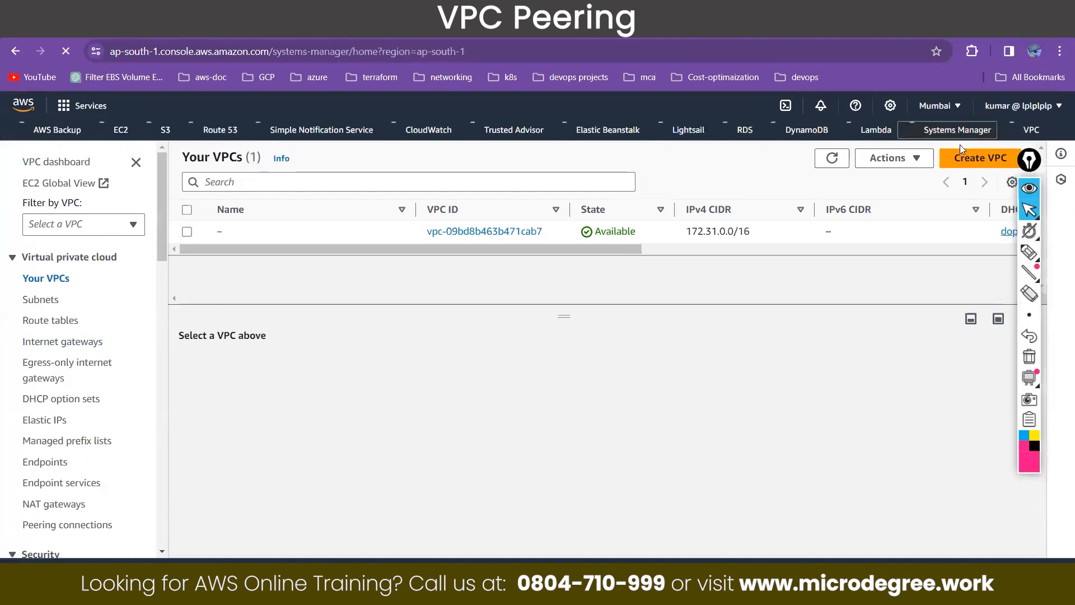
pyautogui.hotkey('alt', 'Left')
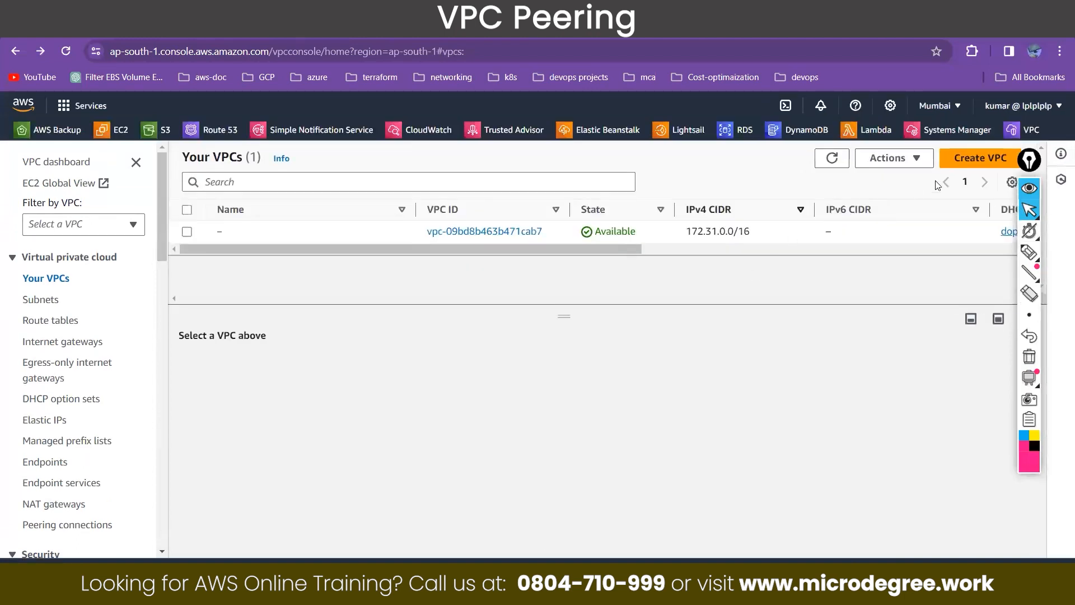
pyautogui.click(967, 162)
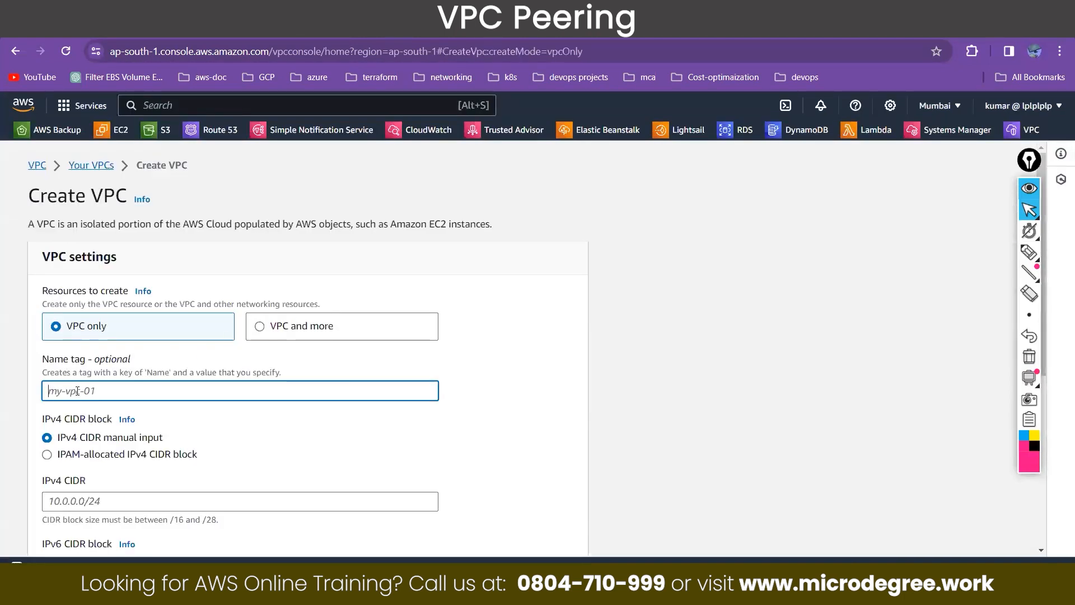
pyautogui.click(259, 327)
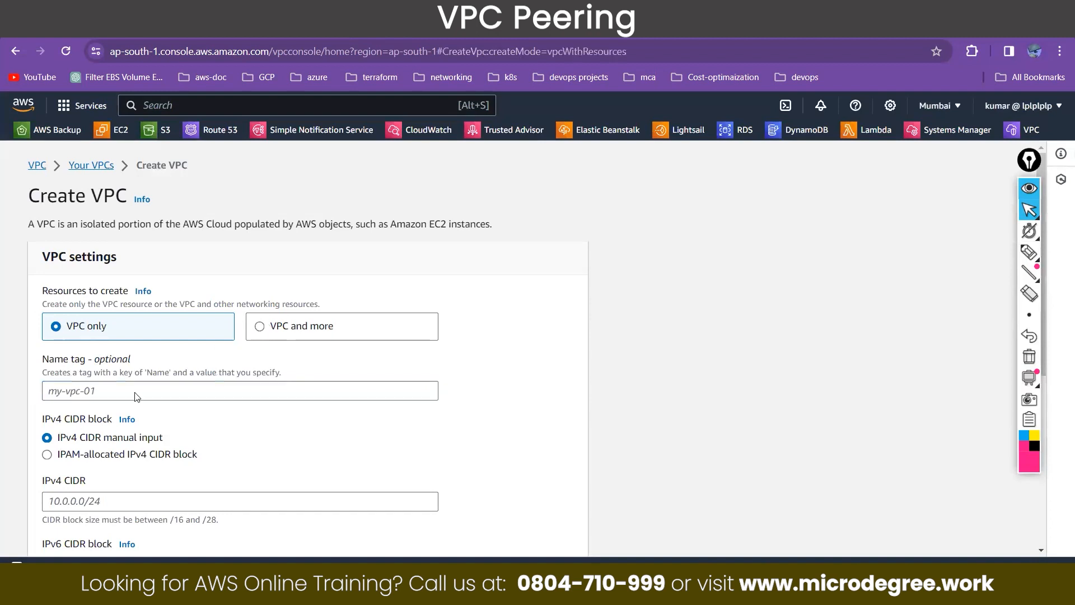
pyautogui.click(47, 422)
pyautogui.click(446, 385)
pyautogui.write('vpc01')
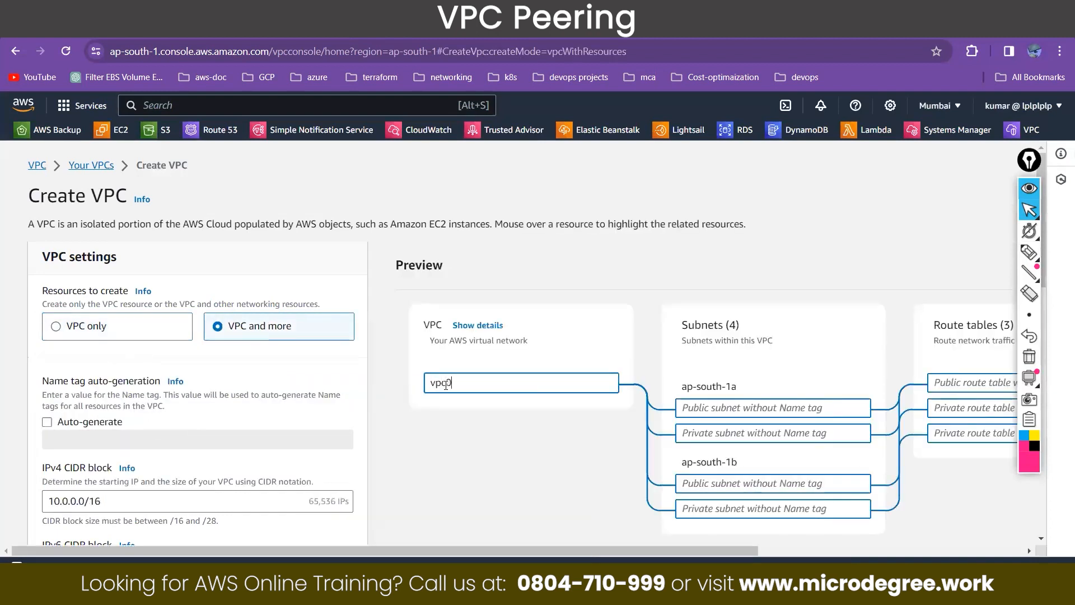
# Name the ap-south-1a public subnet pu01 and its private subnet pvt01.
pyautogui.click(730, 407)
pyautogui.write('pu01')
pyautogui.click(725, 433)
pyautogui.write('pvt0')
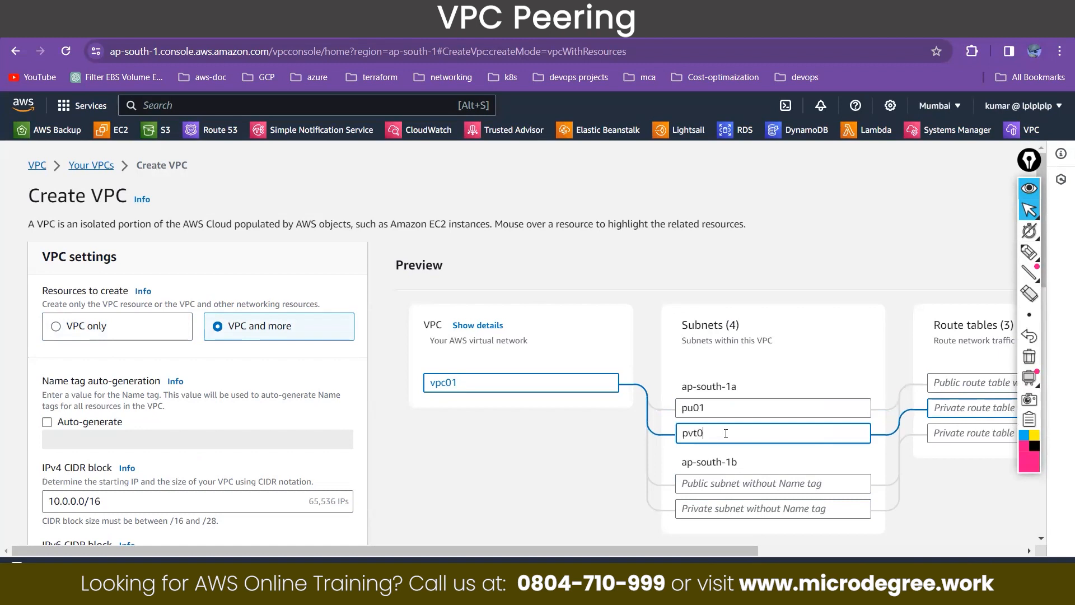
pyautogui.write('1')
# Name the ap-south-1b public subnet pu02 and its private subnet pvt02.
pyautogui.doubleClick(693, 408)
pyautogui.hotkey('ctrl', 'c')
pyautogui.click(718, 483)
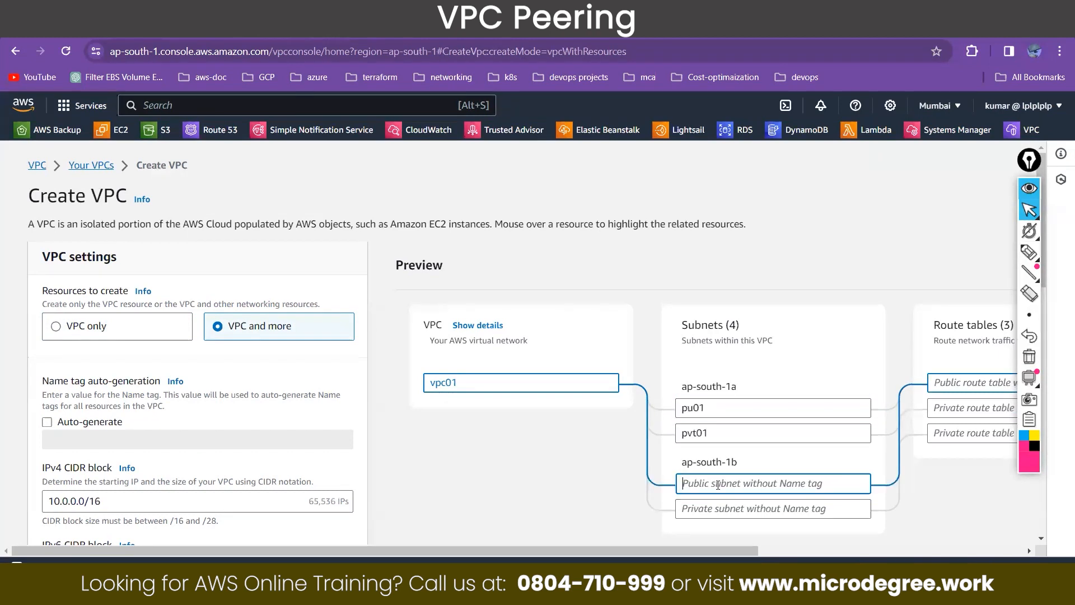
pyautogui.hotkey('ctrl', 'v')
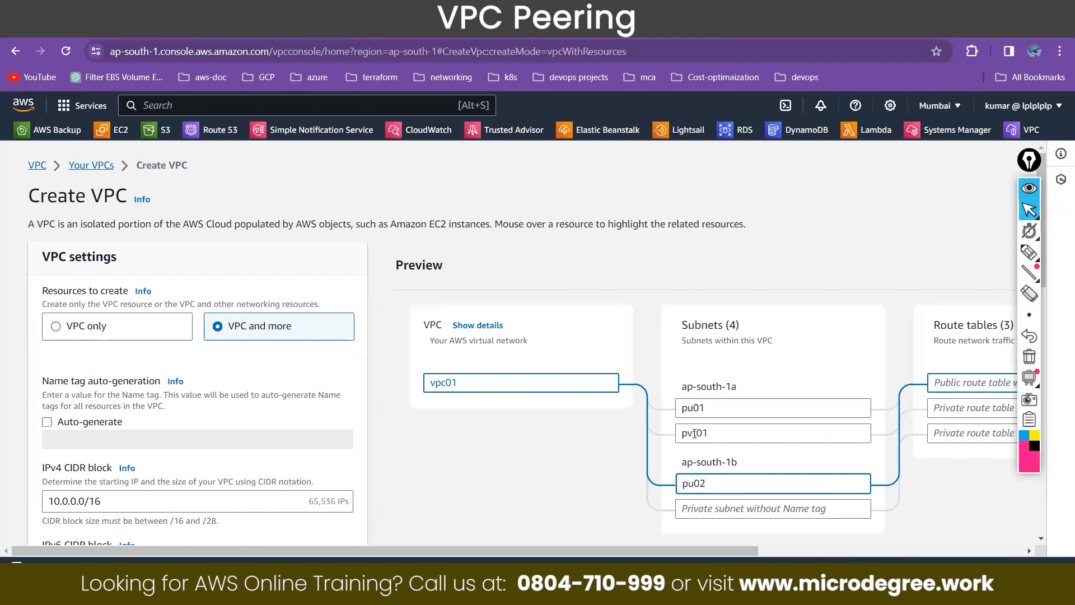
pyautogui.doubleClick(695, 433)
pyautogui.hotkey('ctrl', 'c')
pyautogui.click(706, 511)
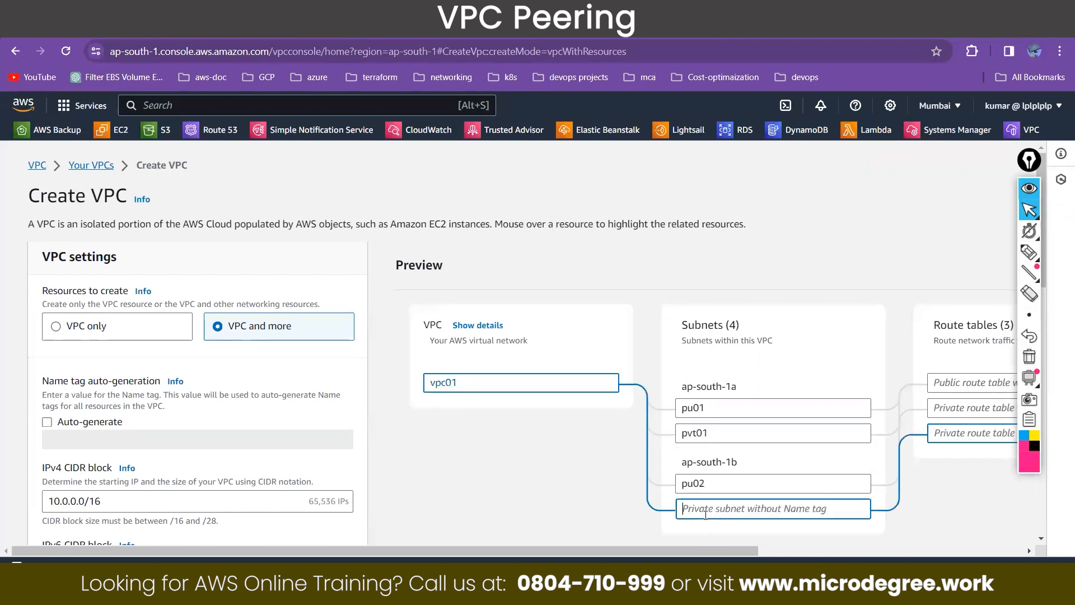
pyautogui.hotkey('ctrl', 'v')
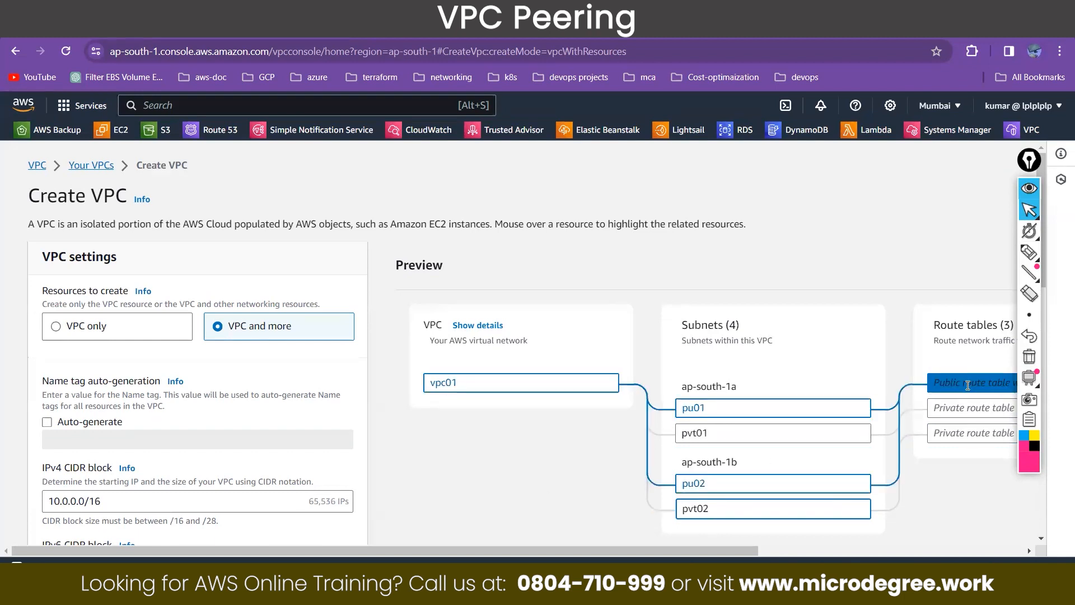
# Name the route tables pu-rt, pvt-1-rt and pvt-2-rt, and the internet gateway ige-vpc01.
pyautogui.click(968, 385)
pyautogui.write('pu-rt')
pyautogui.click(951, 412)
pyautogui.write('pvt')
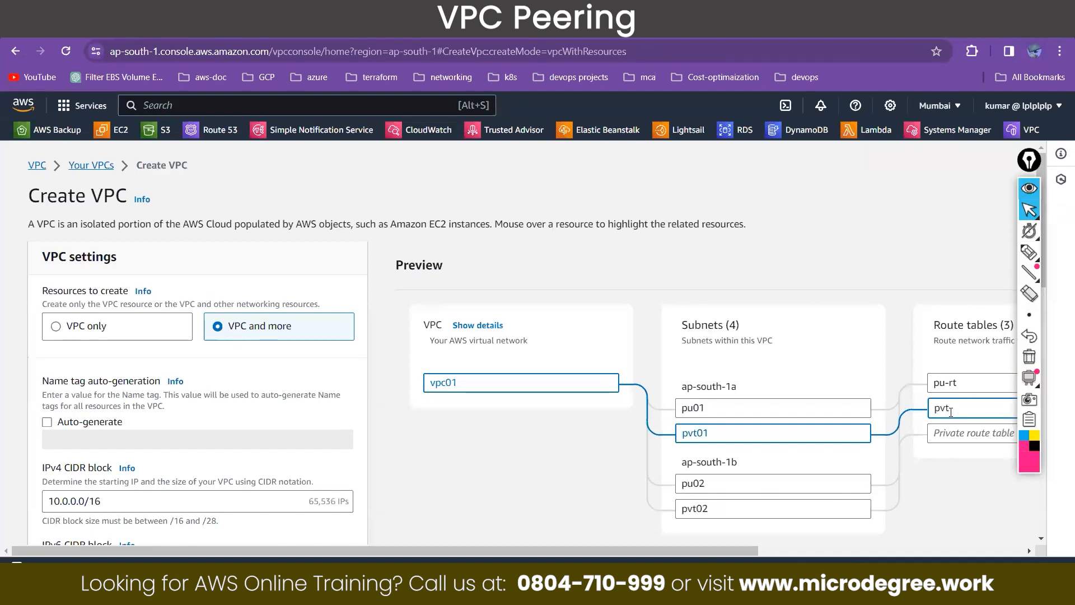
pyautogui.write('-2-rt')
pyautogui.click(951, 412)
pyautogui.press('BackSpace')
pyautogui.write('1')
pyautogui.click(950, 434)
pyautogui.write('pv')
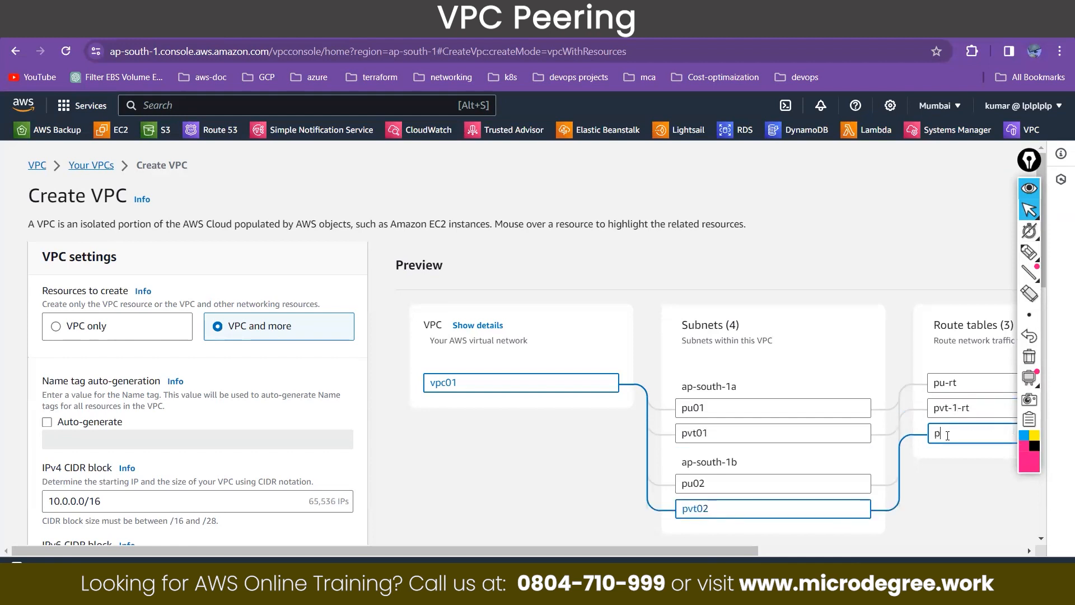
pyautogui.write('t-2-rt')
pyautogui.press('Tab')
pyautogui.write('ige-vpc01')
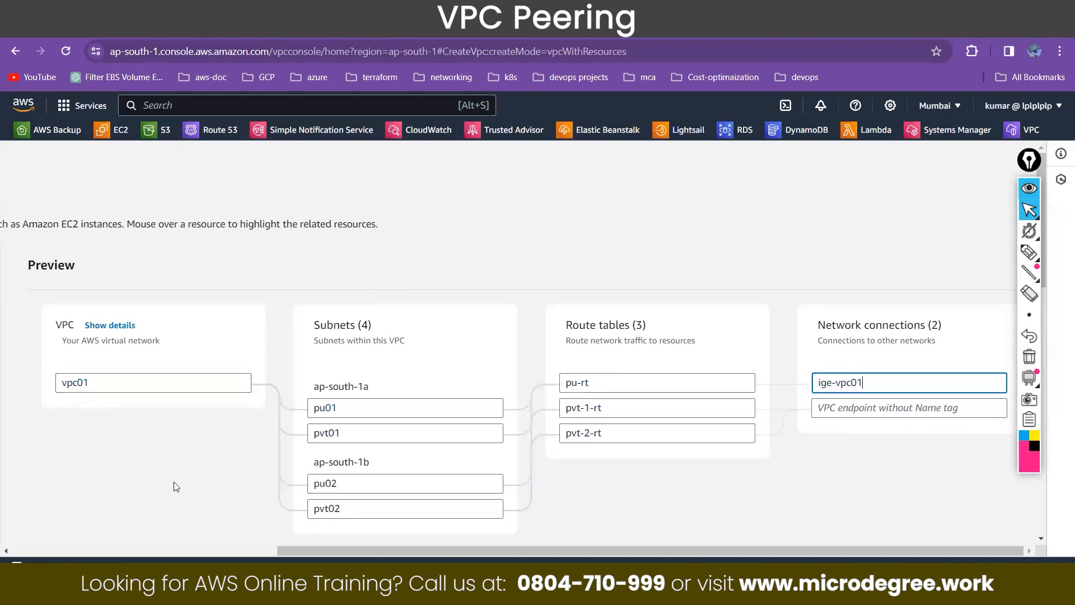
# Set VPC endpoints to None and NAT gateways to In 1 AZ.
pyautogui.hscroll(-5, 173, 485)
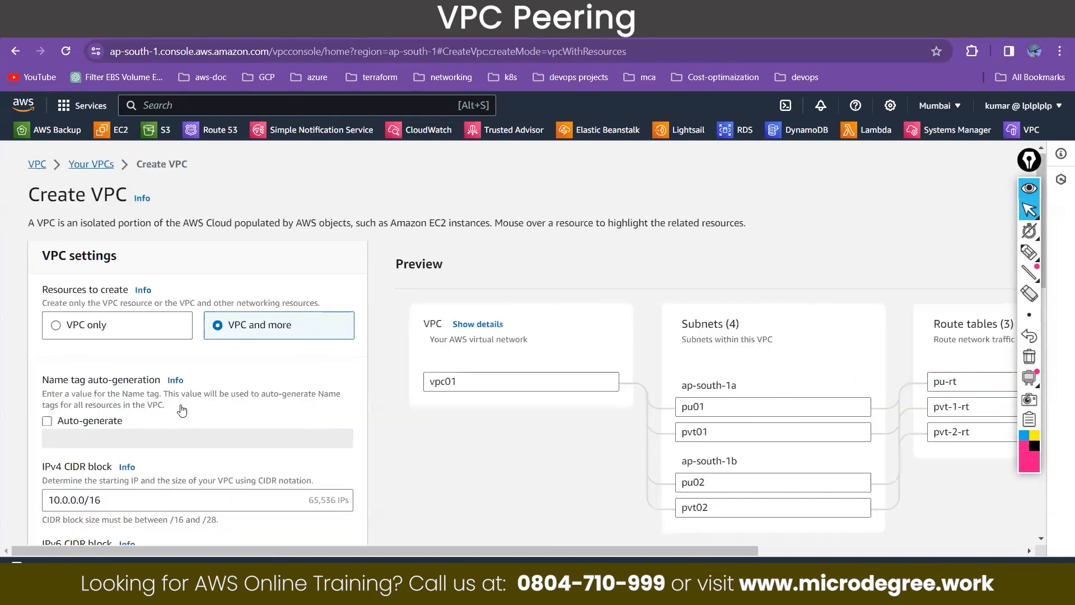
pyautogui.scroll(-10, 284, 436)
pyautogui.moveTo(51, 302); pyautogui.dragTo(85, 303)
pyautogui.click(93, 355)
pyautogui.click(196, 272)
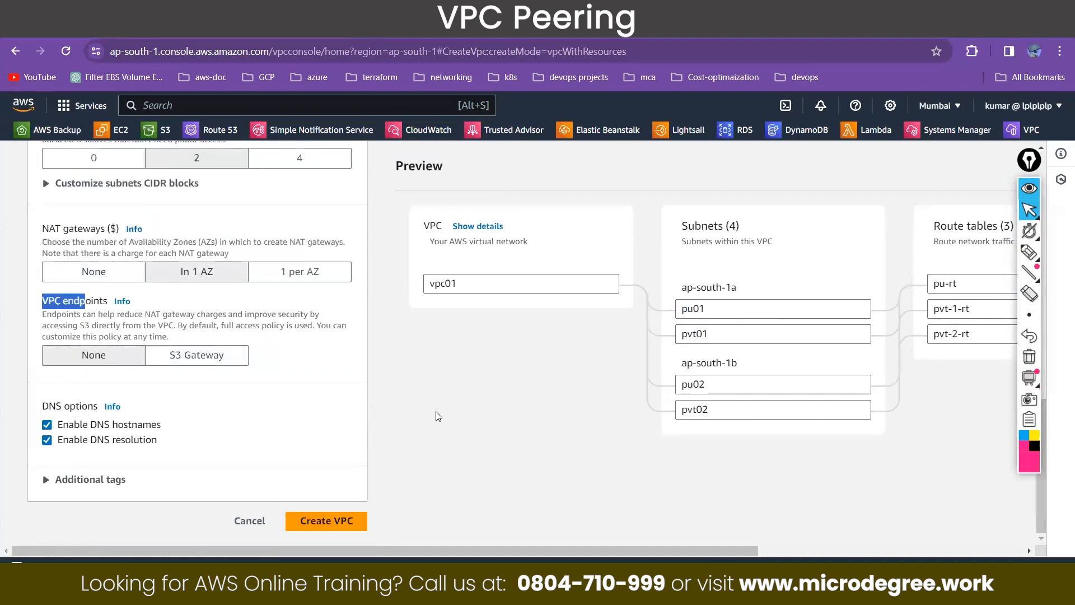
# Name the NAT gateway nat-vpc01 and return to the VPC's CIDR and availability zone settings.
pyautogui.hscroll(5, 439, 416)
pyautogui.click(869, 310)
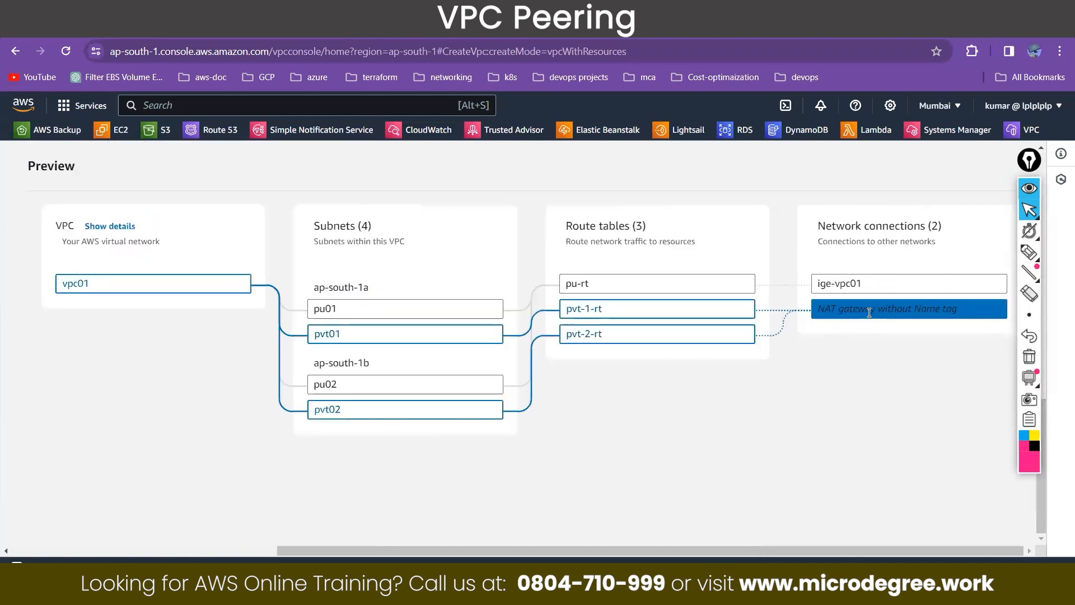
pyautogui.write('nt')
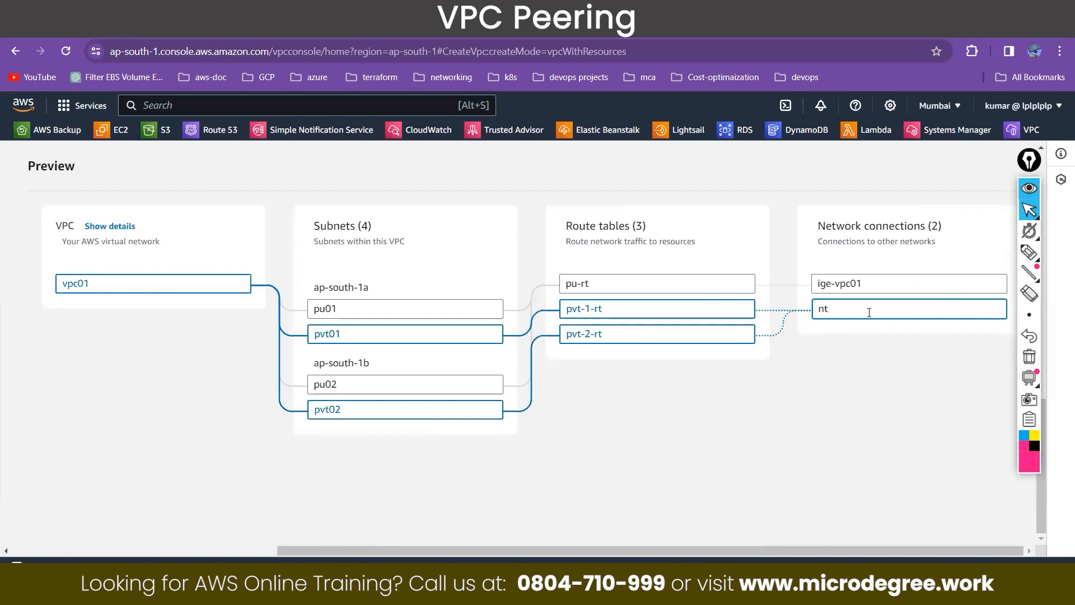
pyautogui.write('at-vpc01')
pyautogui.hscroll(-7, 869, 312)
pyautogui.click(385, 317)
pyautogui.scroll(2, 232, 312)
pyautogui.scroll(6, 231, 312)
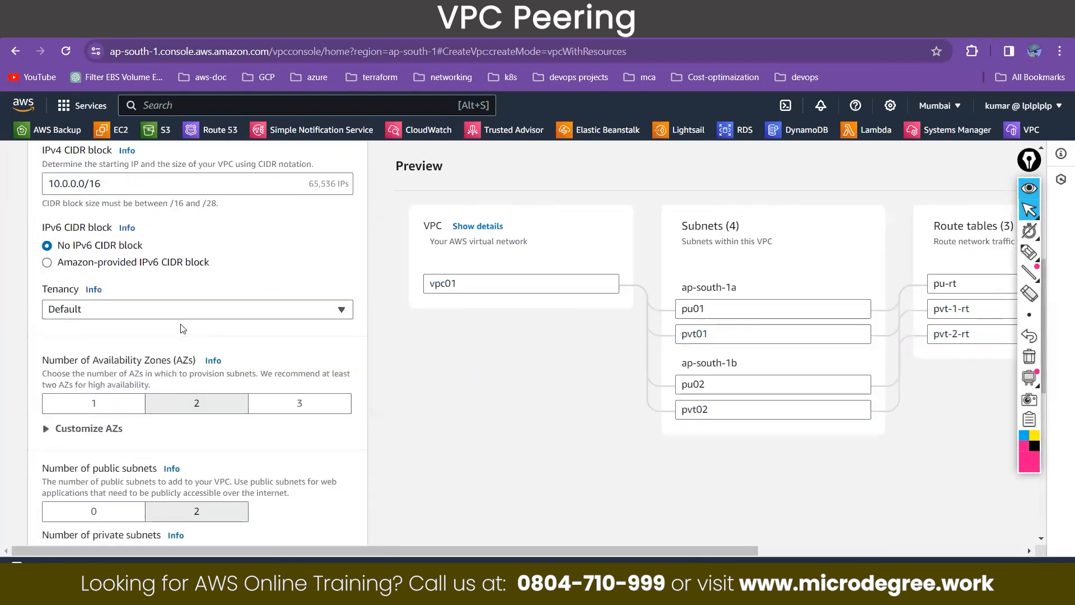
# Check the default subnet CIDR blocks against the VPC's IPv4 range and create vpc01 with all its resources.
pyautogui.scroll(-2, 79, 327)
pyautogui.scroll(-2, 79, 326)
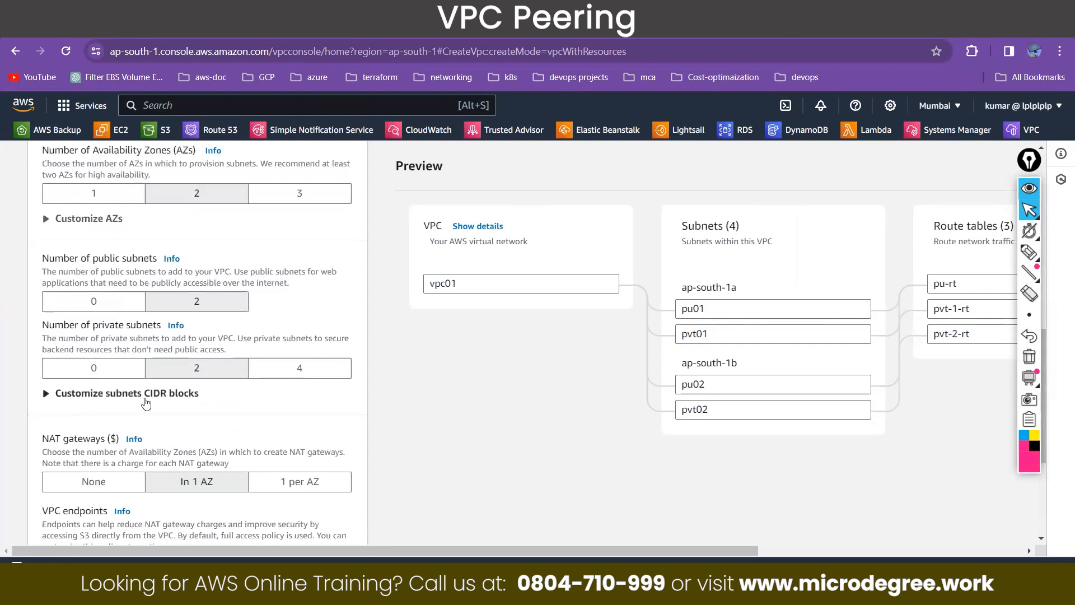
pyautogui.click(158, 398)
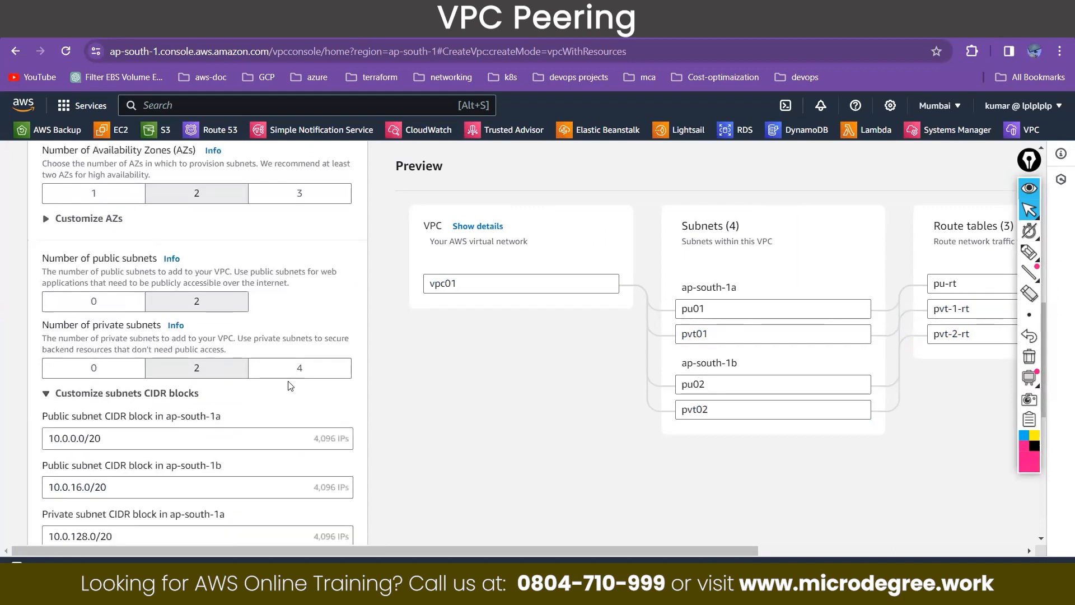
pyautogui.scroll(-1, 290, 386)
pyautogui.scroll(-1, 291, 386)
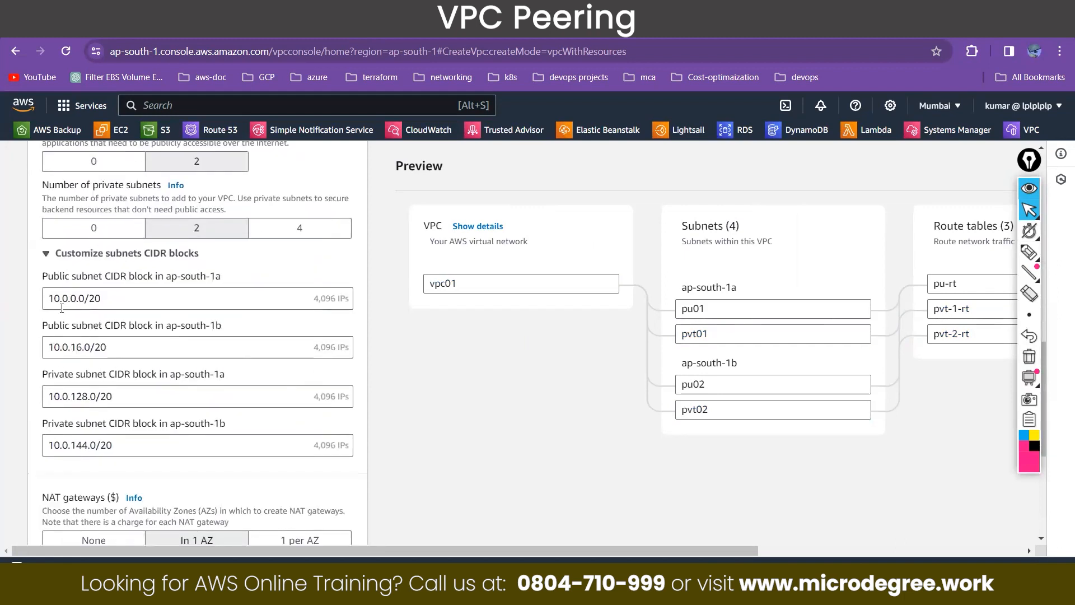
pyautogui.scroll(6, 149, 307)
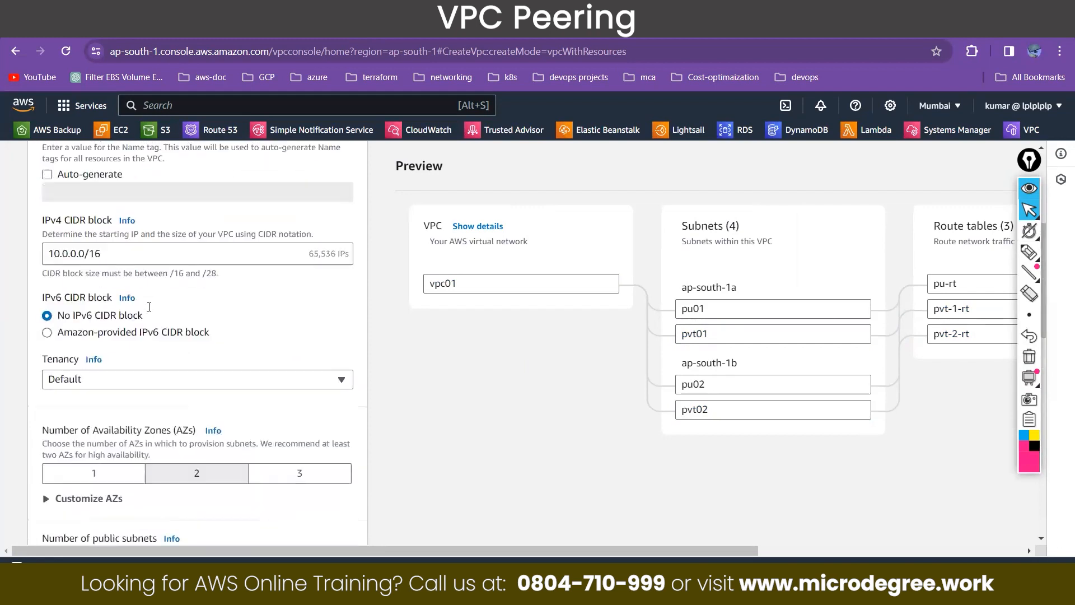
pyautogui.scroll(-7, 89, 318)
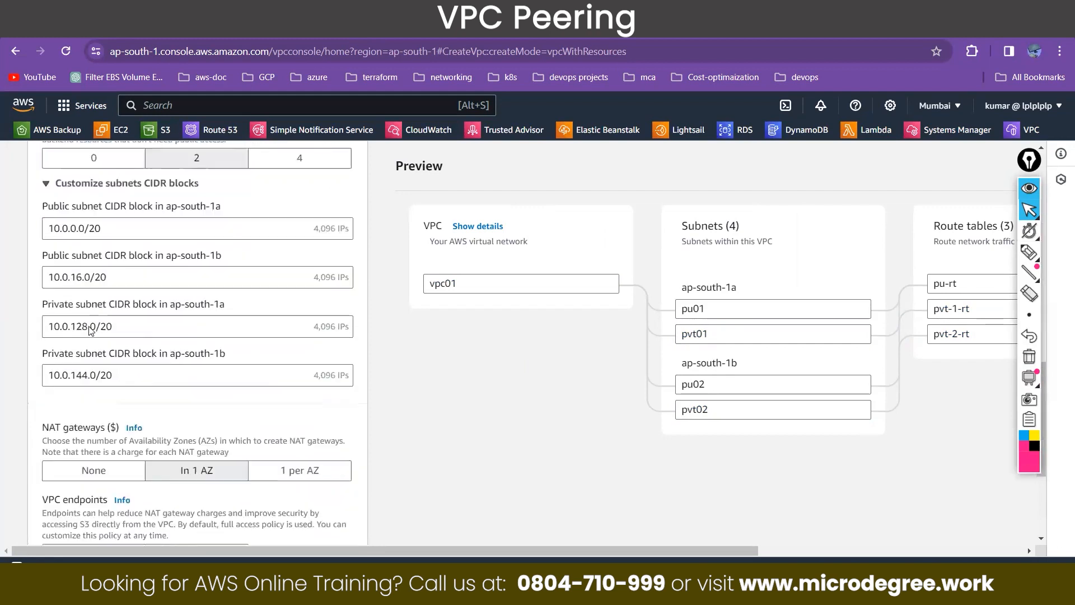
pyautogui.scroll(-1, 312, 345)
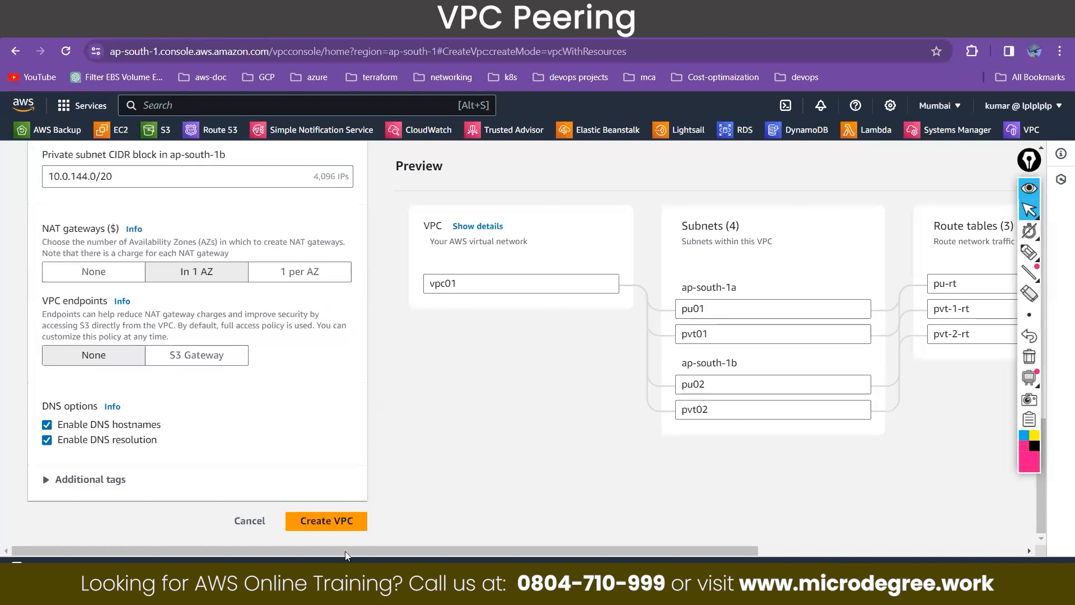
pyautogui.click(319, 521)
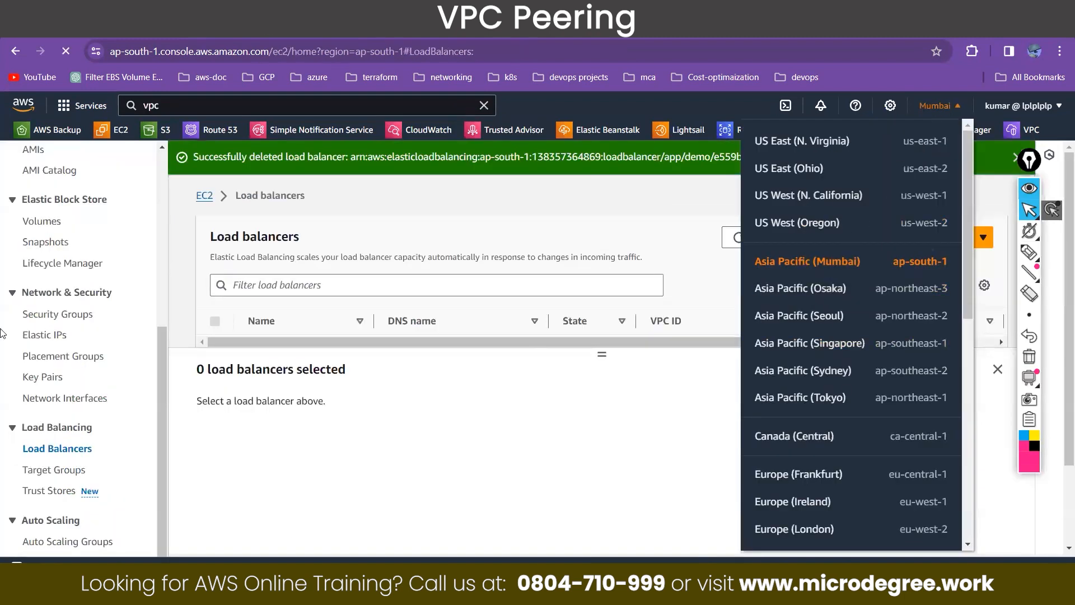
# Switch the other console session to the Asia Pacific (Singapore) region and open its list of VPCs.
pyautogui.click(809, 343)
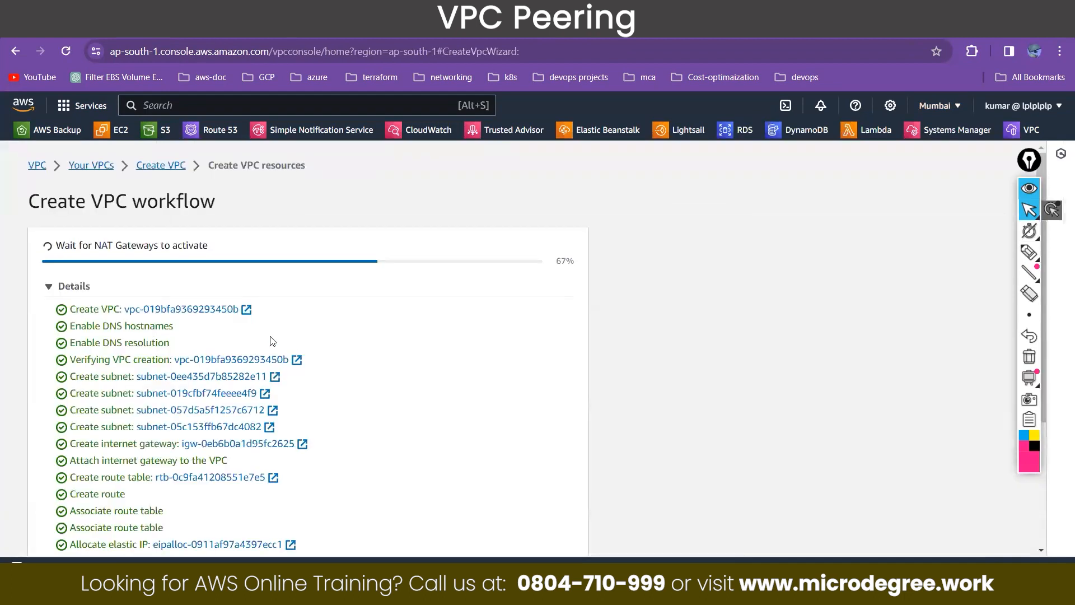
pyautogui.scroll(-3, 156, 338)
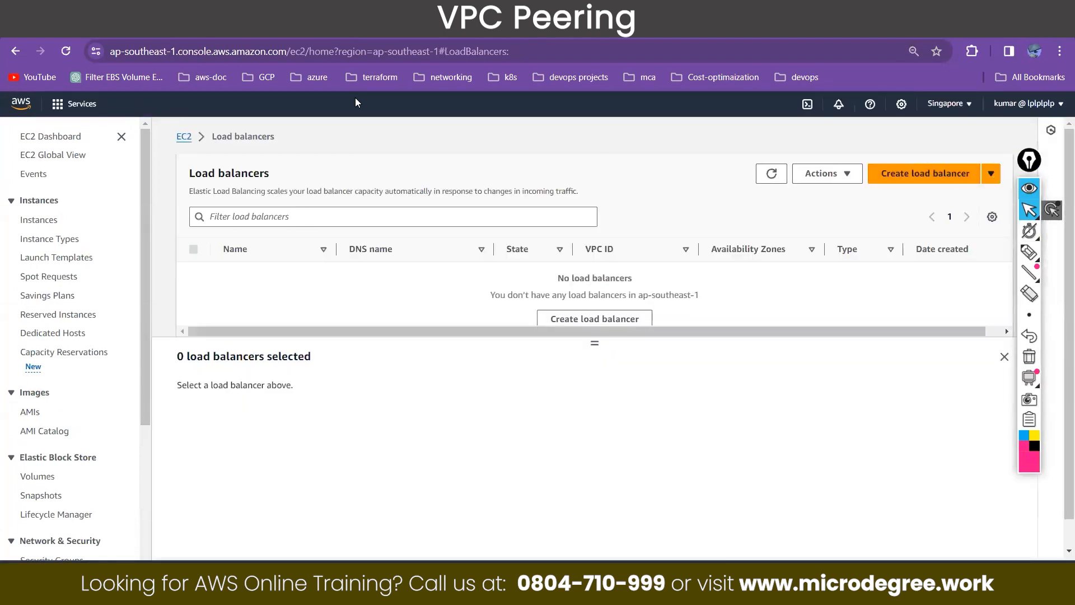
pyautogui.click(203, 104)
pyautogui.write('vp')
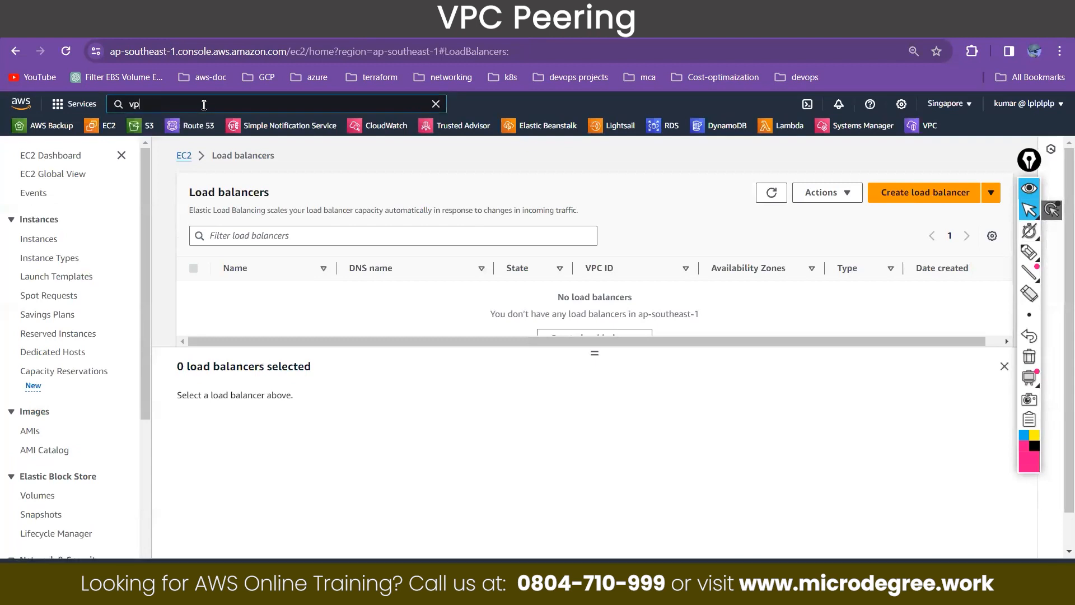
pyautogui.write('c')
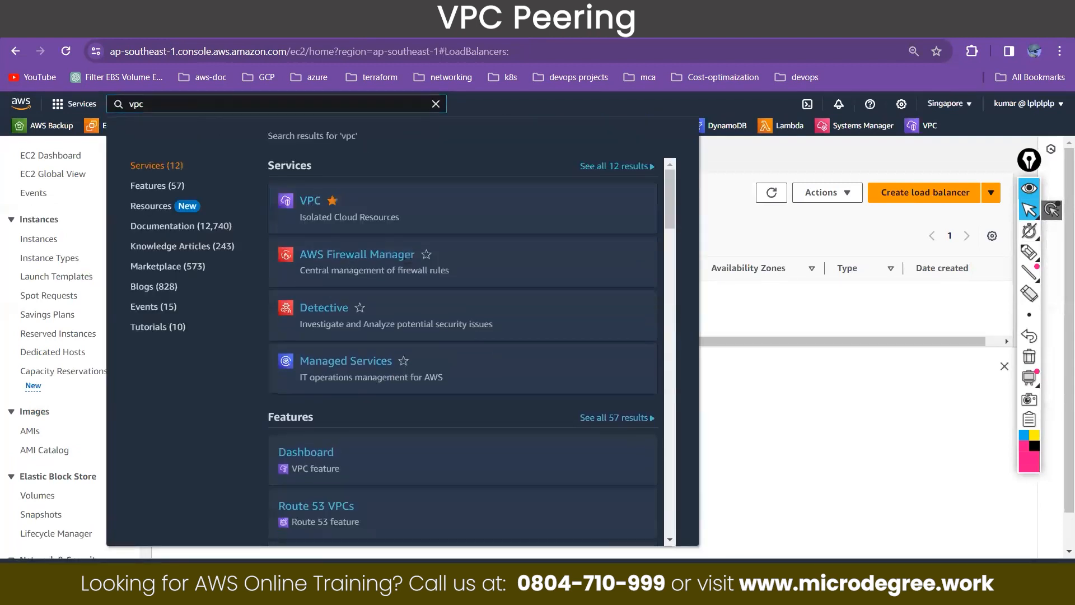
pyautogui.press('Escape')
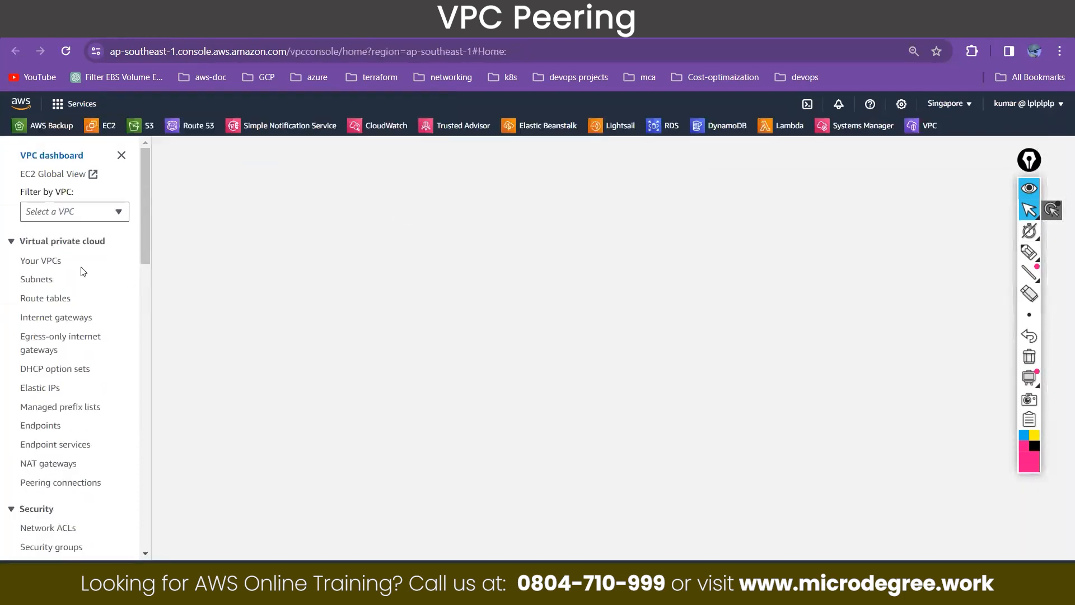
pyautogui.click(38, 261)
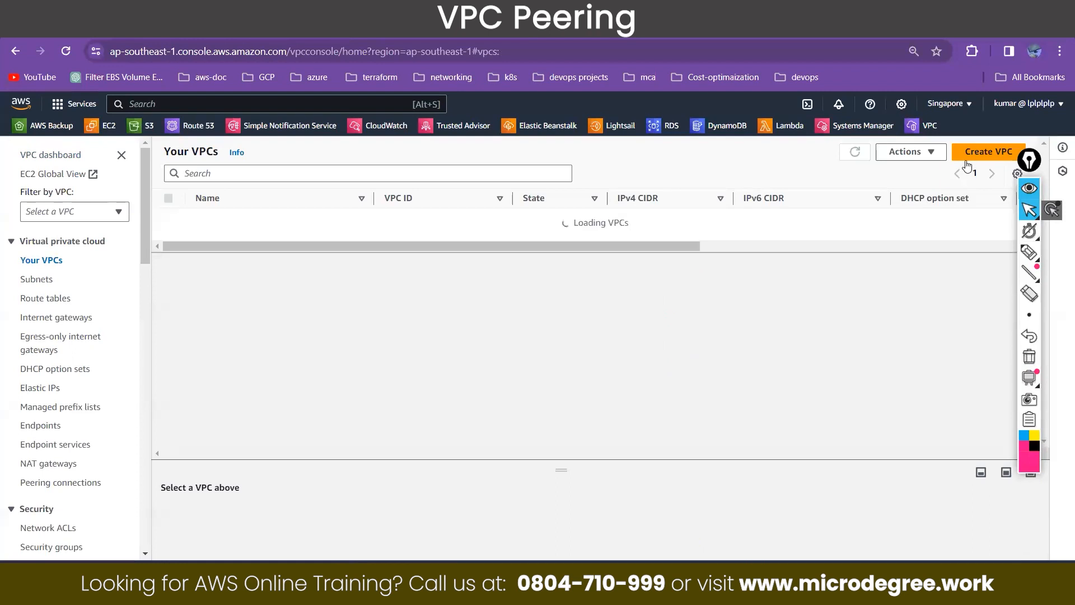
# Start a new VPC with the VPC and more option, without auto-generated name tags, and name it vpc02.
pyautogui.click(983, 151)
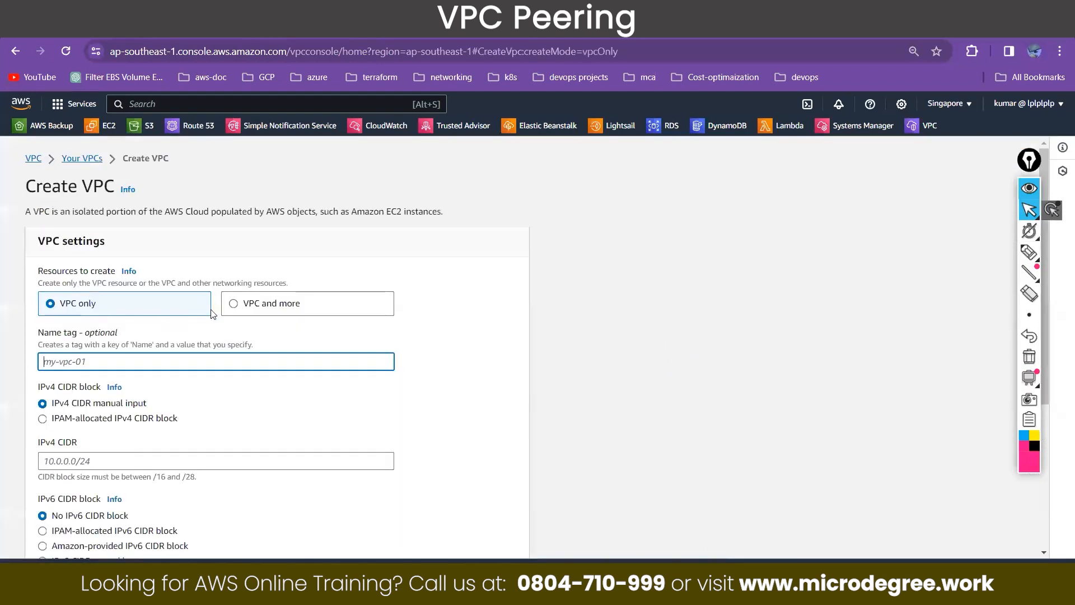
pyautogui.click(230, 310)
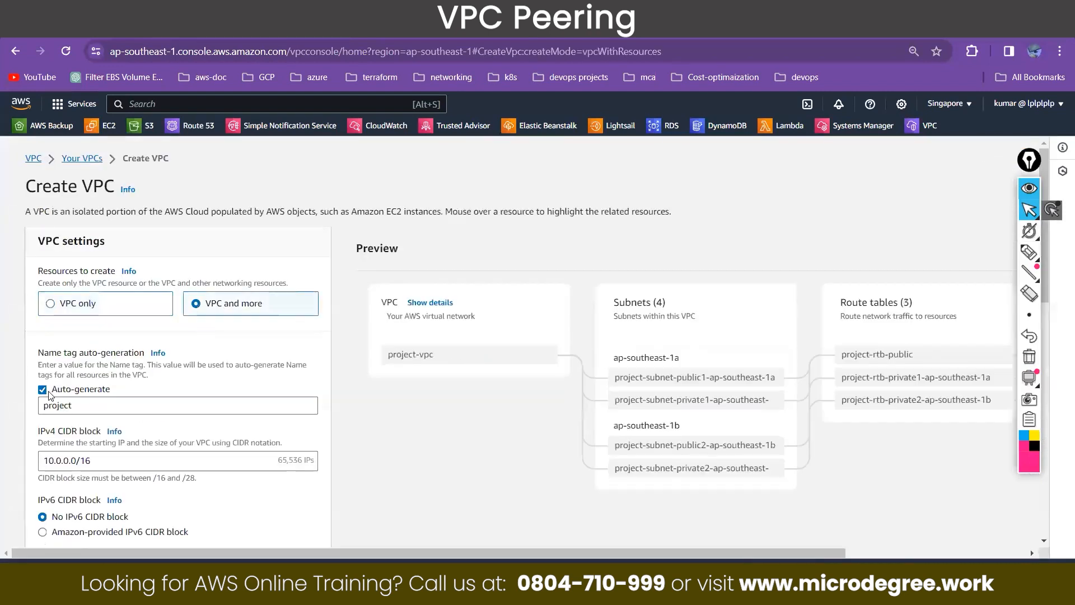
pyautogui.click(42, 389)
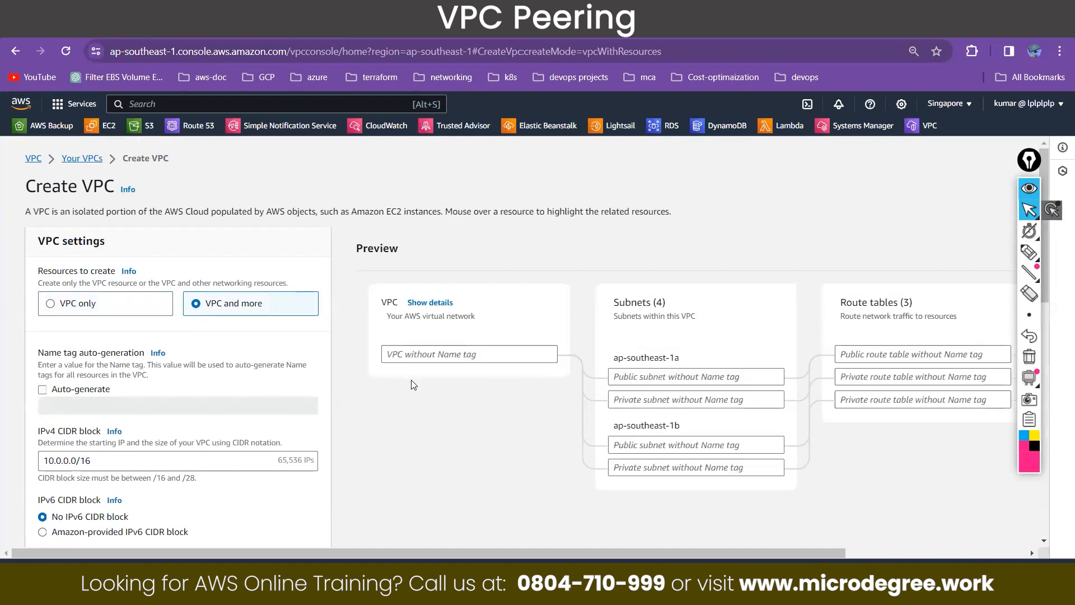
pyautogui.write('vpc02')
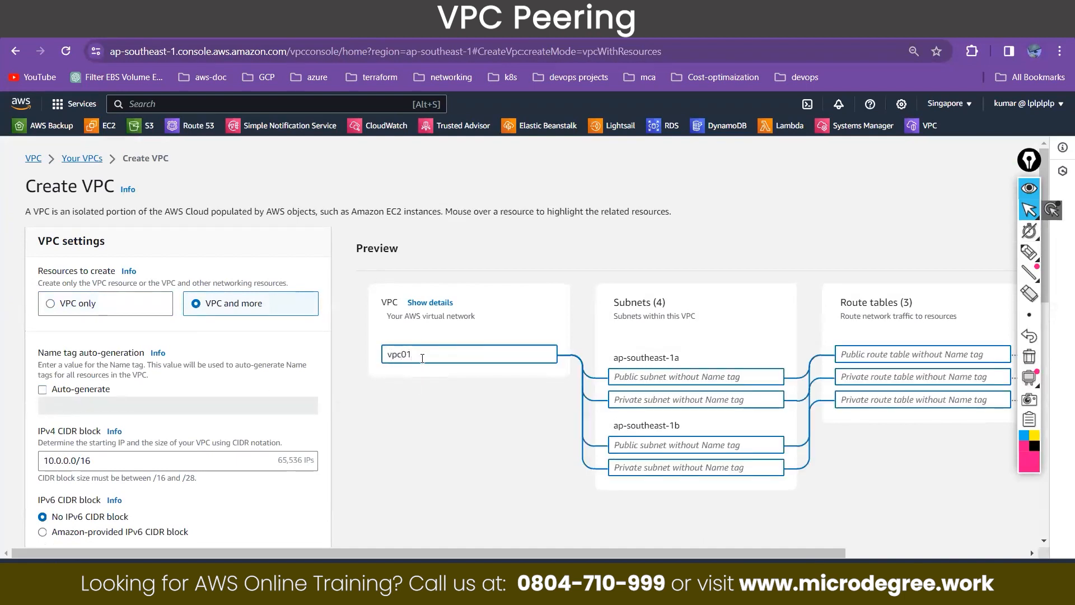
# Name the public subnets pu-01 in ap-southeast-1a and pu-02 in ap-southeast-1b.
pyautogui.click(632, 377)
pyautogui.write('o')
pyautogui.press('BackSpace')
pyautogui.write('pu-01')
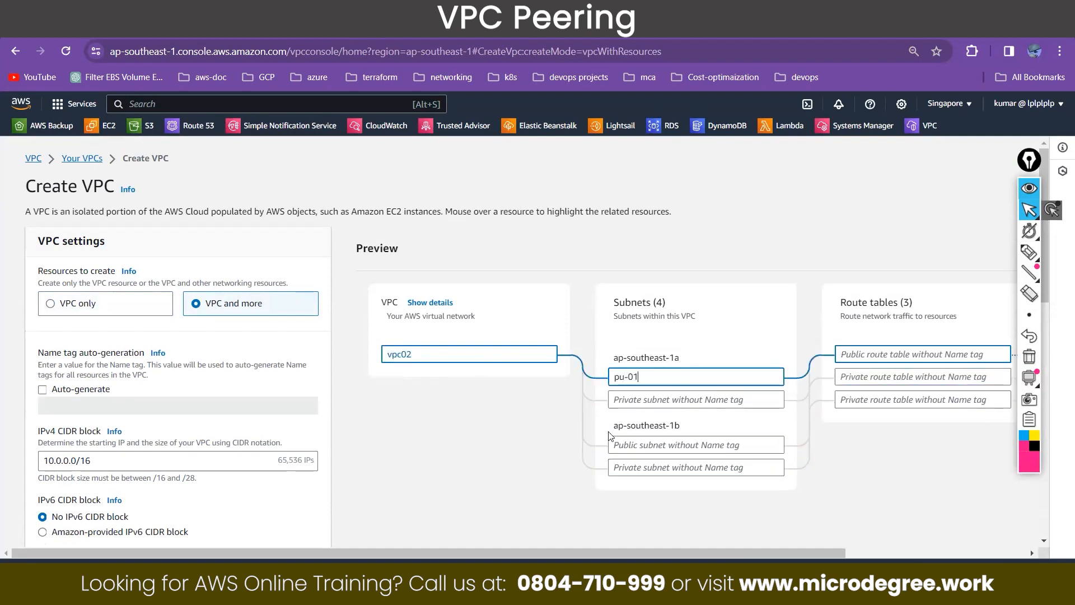
pyautogui.click(623, 444)
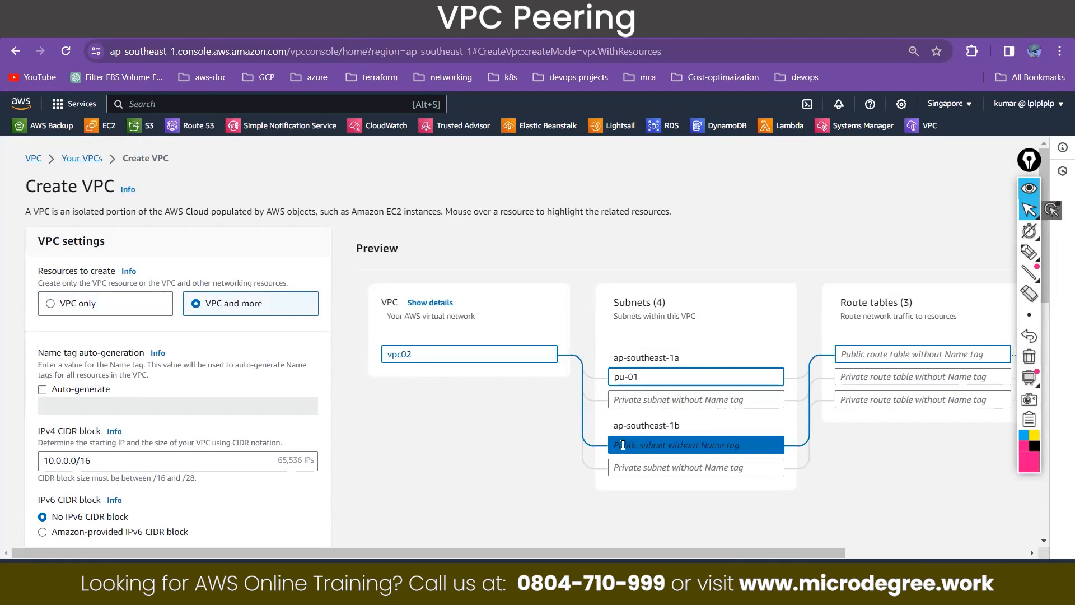
pyautogui.write('pu-02')
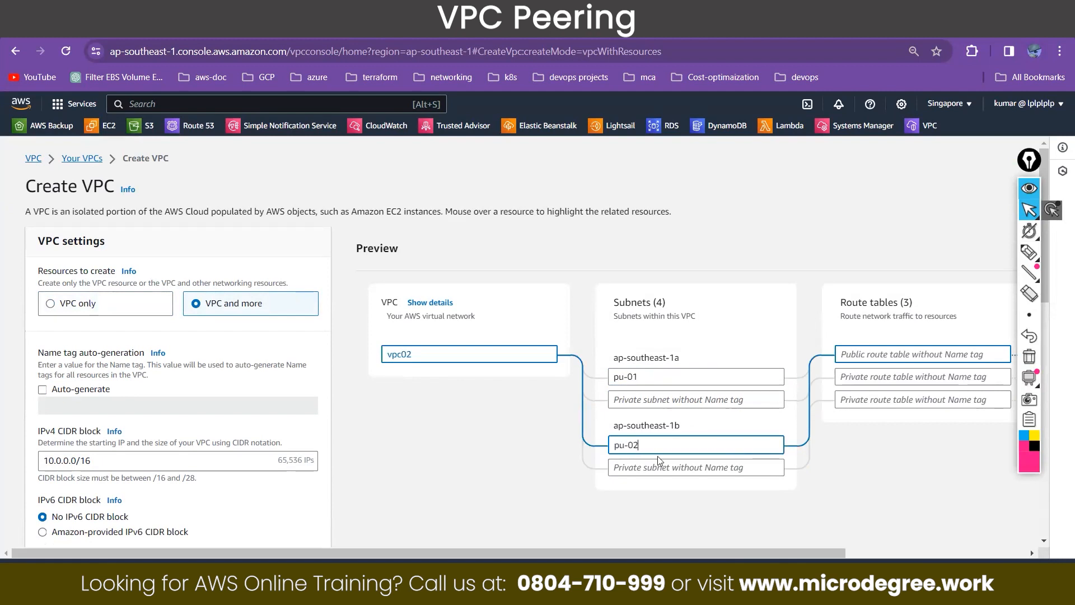
# Name the private subnets pvt01 in ap-southeast-1a and pvt02 in ap-southeast-1b.
pyautogui.click(643, 402)
pyautogui.write('pvt01')
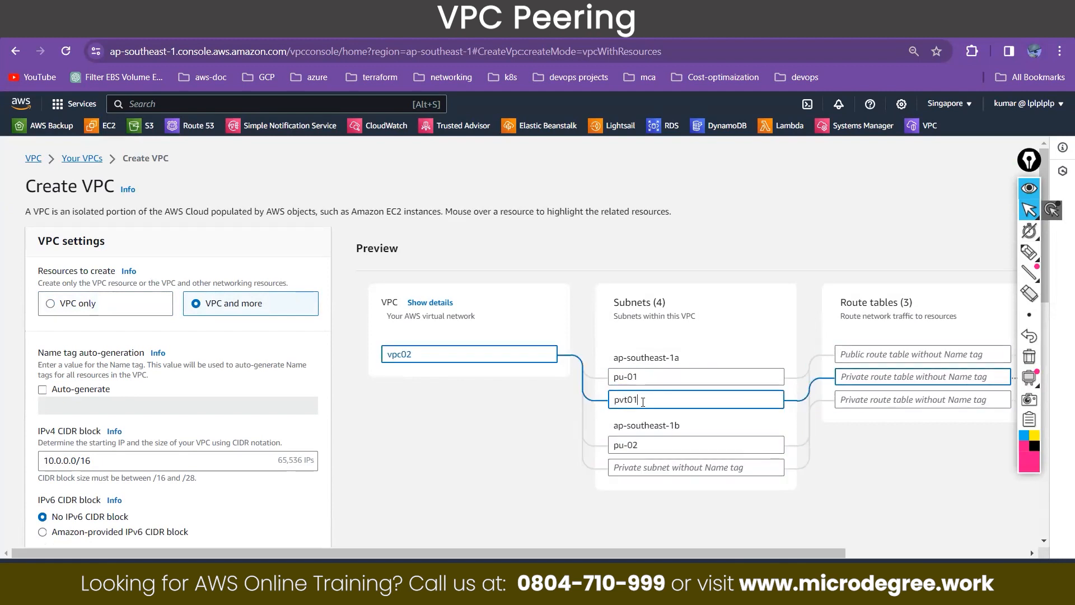
pyautogui.click(625, 467)
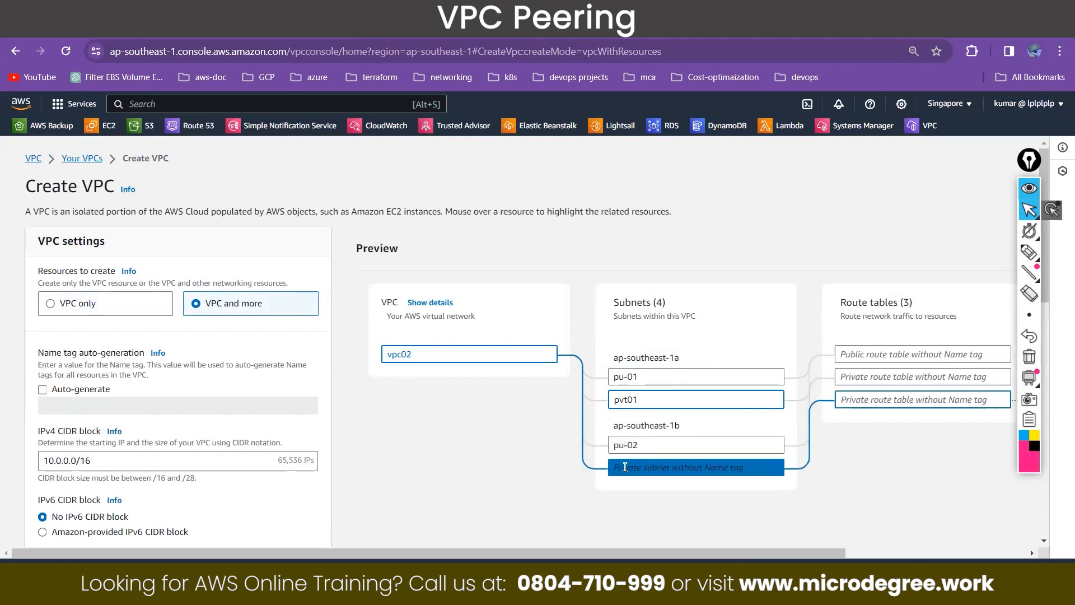
pyautogui.write('pvt02')
# Name the public route table pu-rt and the two private route tables pvt01-rt and pvt02-rt.
pyautogui.click(892, 354)
pyautogui.write('pu-rt')
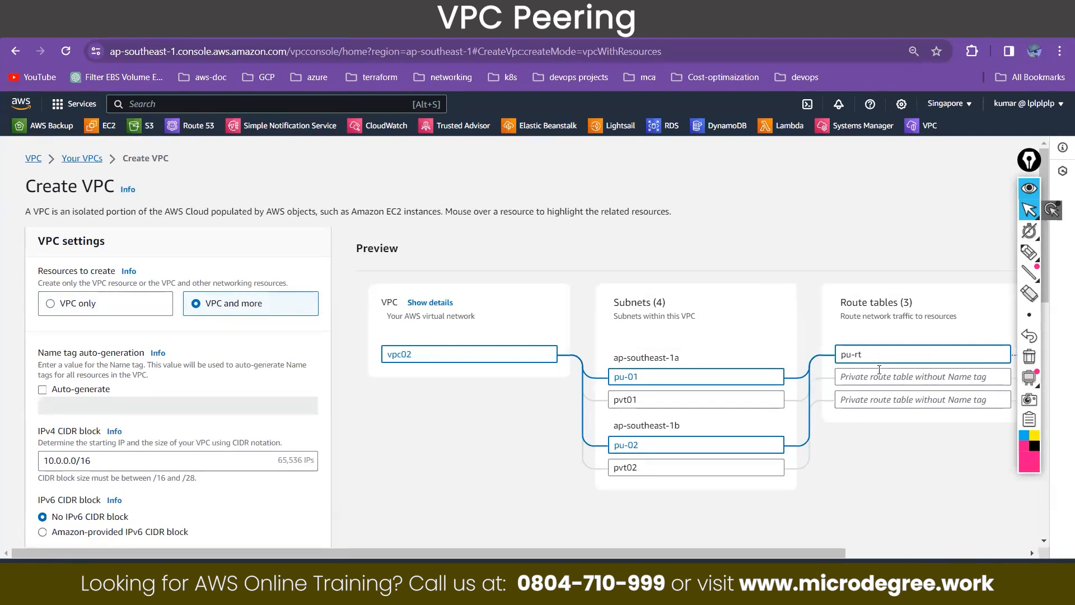
pyautogui.click(880, 372)
pyautogui.write('pvt')
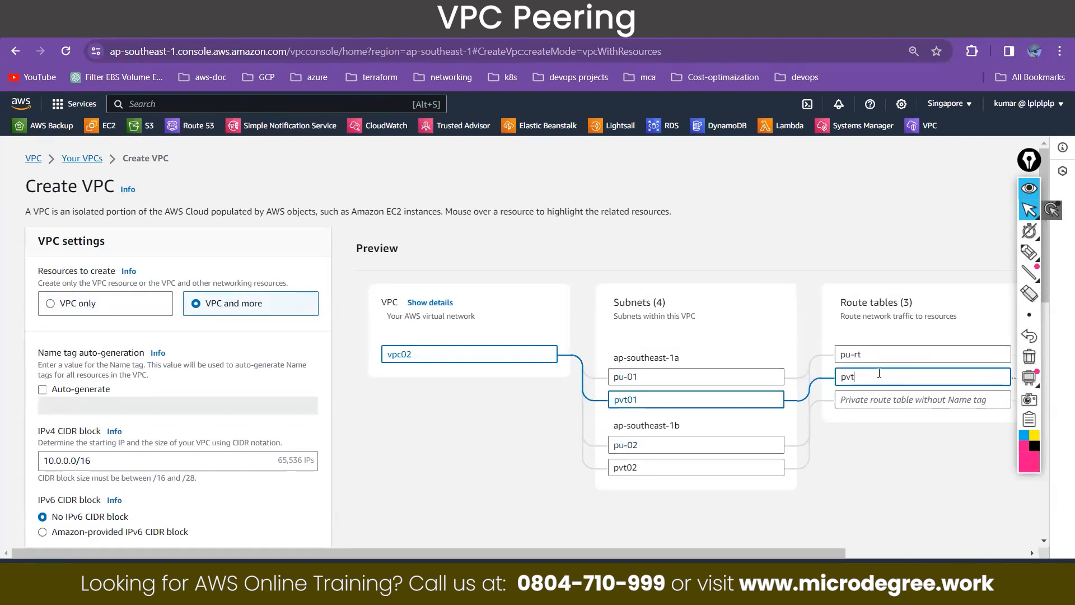
pyautogui.write('01-rt')
pyautogui.click(871, 397)
pyautogui.write('pvt02-rt')
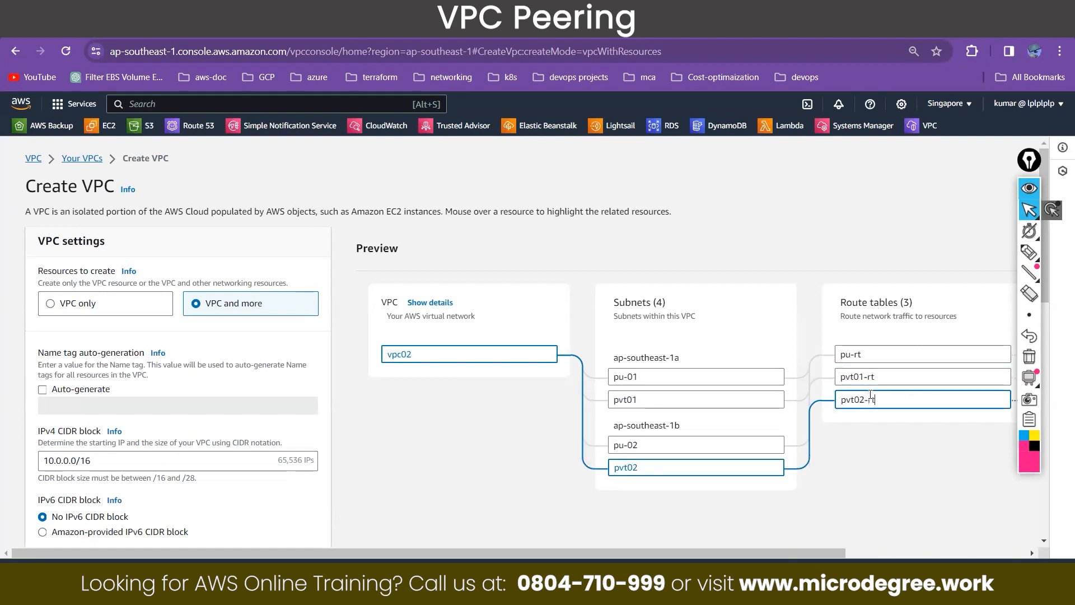
# Name the internet gateway igw-vpc02.
pyautogui.hscroll(3, 871, 394)
pyautogui.click(948, 357)
pyautogui.write('i')
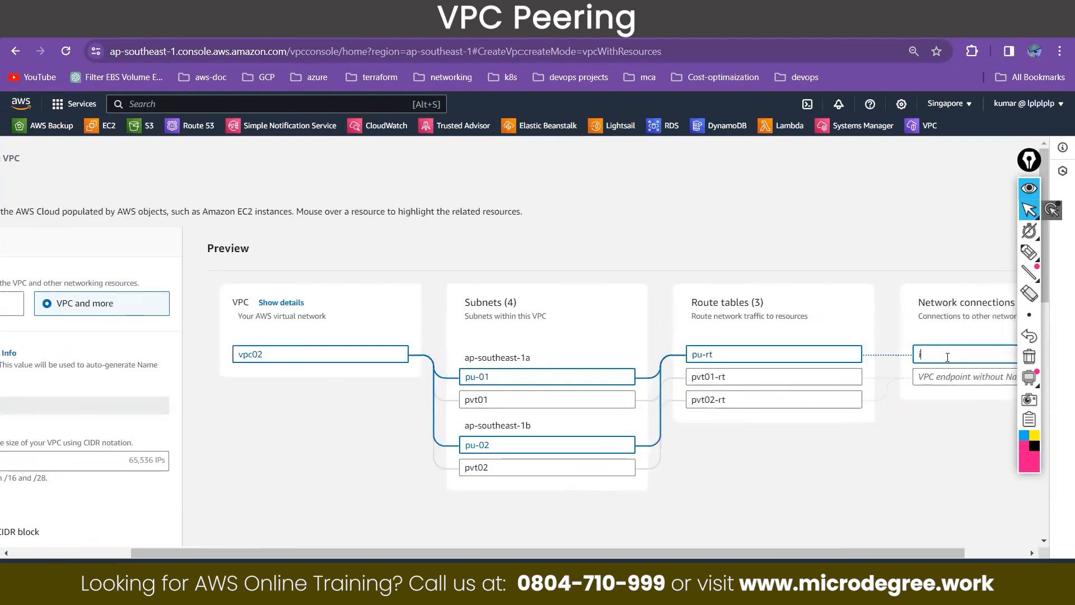
pyautogui.write('ge')
pyautogui.press('BackSpace')
pyautogui.write('w-r')
pyautogui.hscroll(-3, 948, 357)
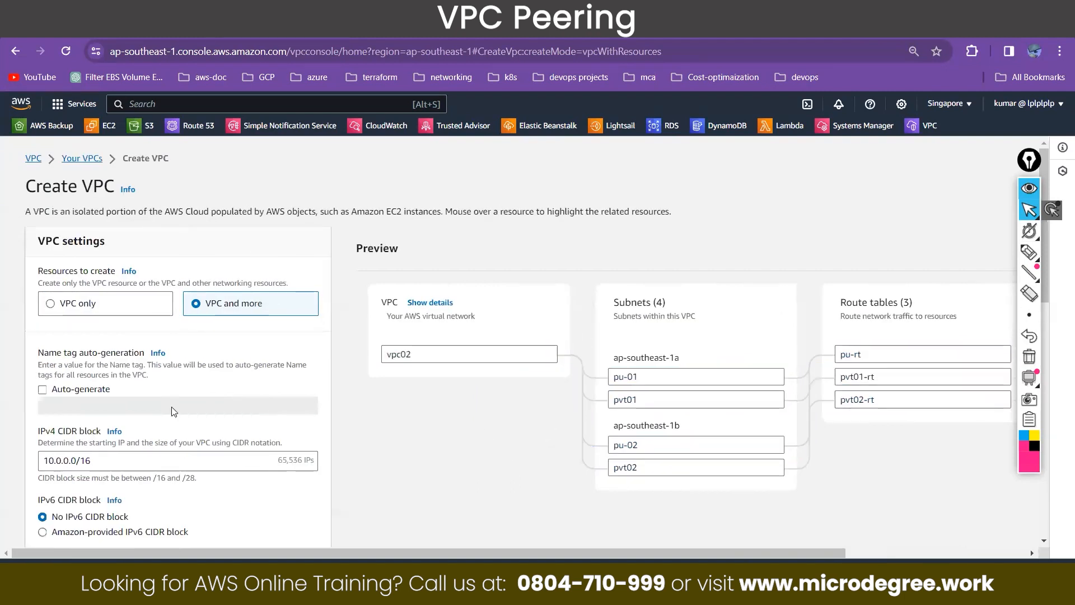
# Set VPC endpoints to None and NAT gateways to In 1 AZ for vpc02.
pyautogui.scroll(-5, 174, 412)
pyautogui.scroll(-1, 173, 411)
pyautogui.scroll(-1, 112, 425)
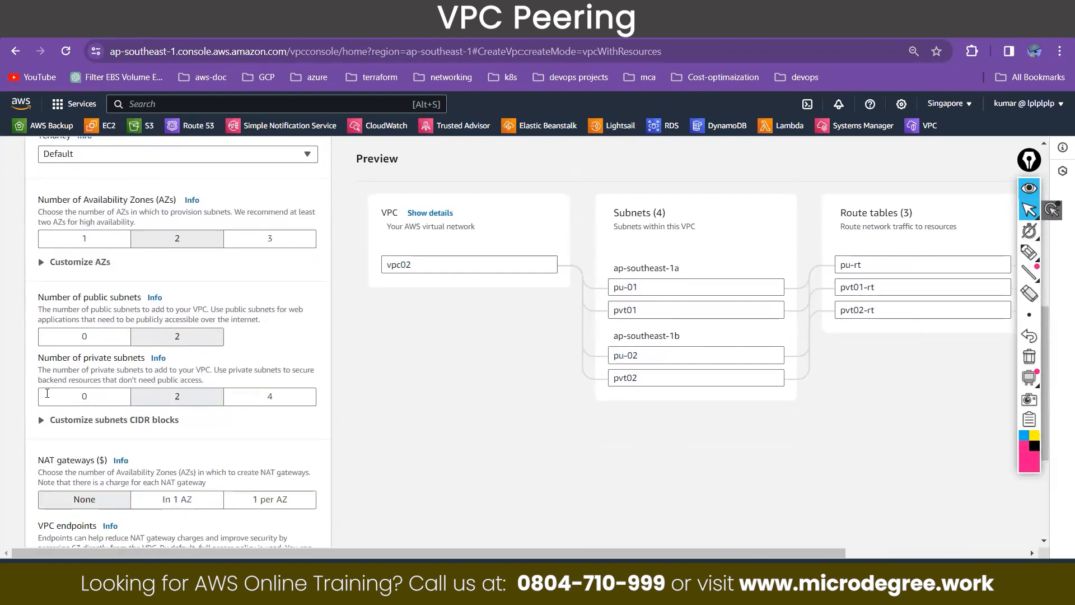
pyautogui.scroll(-3, 81, 427)
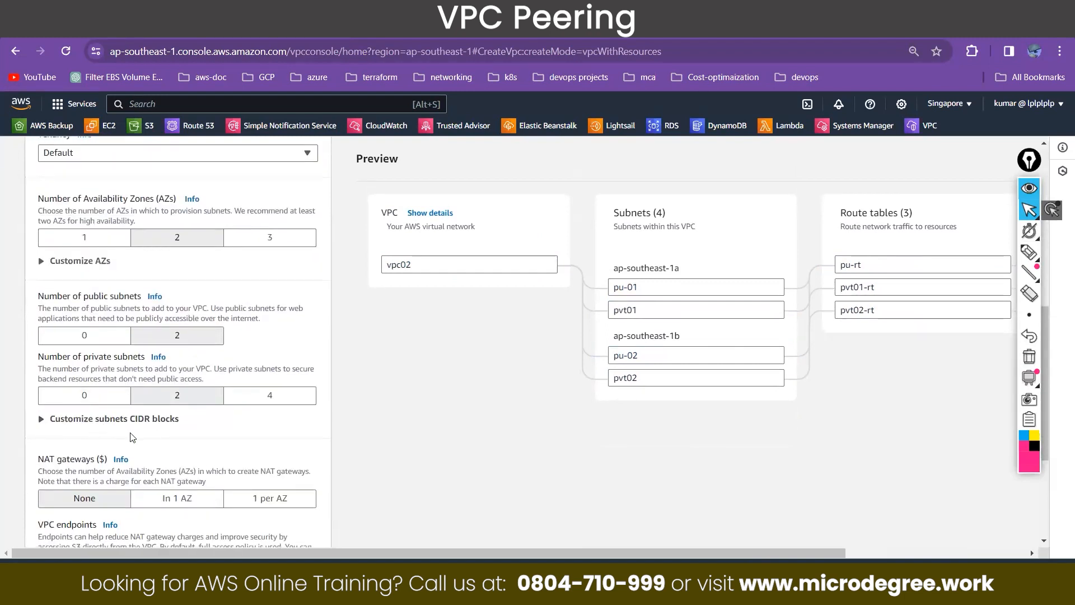
pyautogui.click(84, 375)
pyautogui.click(177, 300)
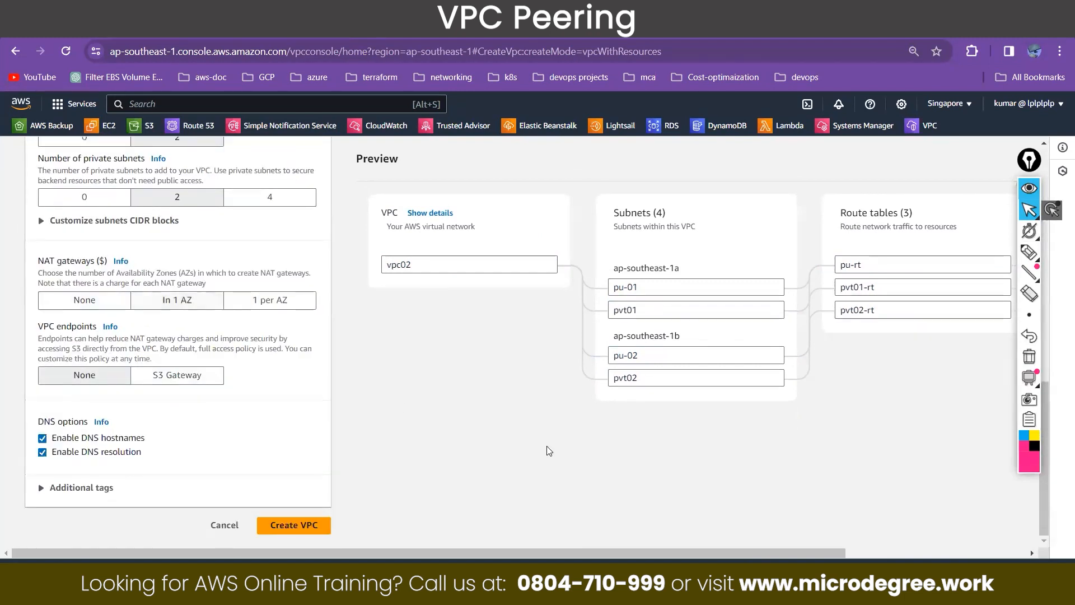
# Name the vpc02 NAT gateway, ending the name in -vpc02.
pyautogui.hscroll(4, 548, 451)
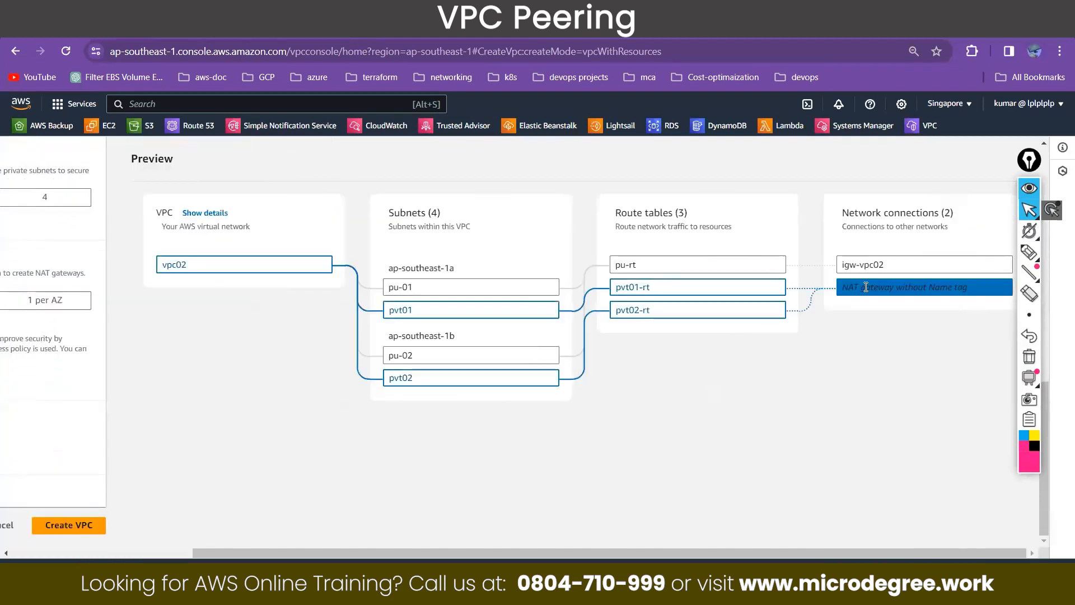
pyautogui.write('nay')
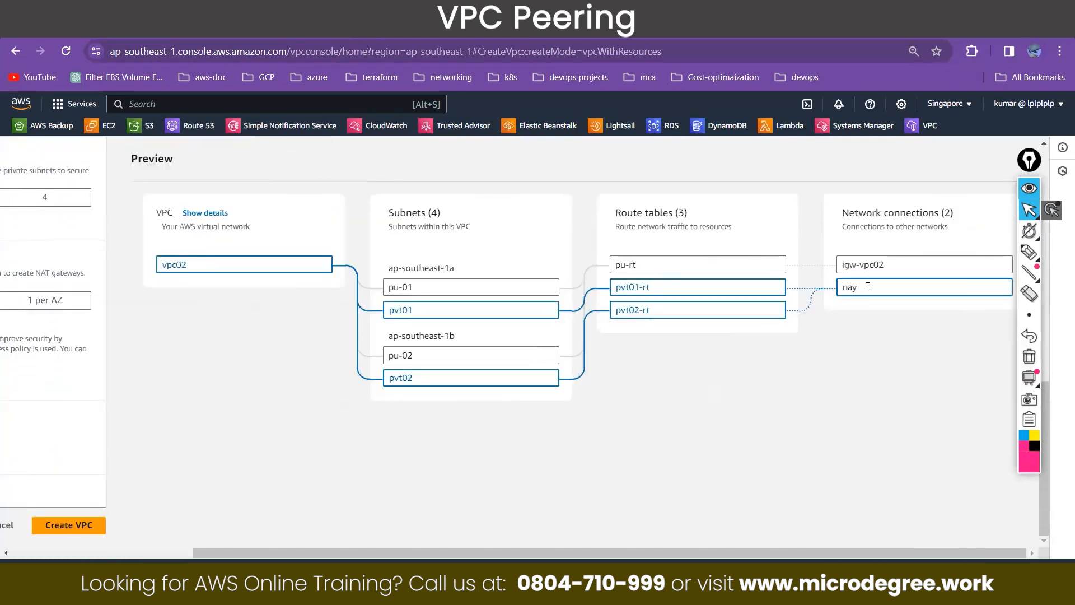
pyautogui.write('-vpc02')
pyautogui.hscroll(-4, 867, 287)
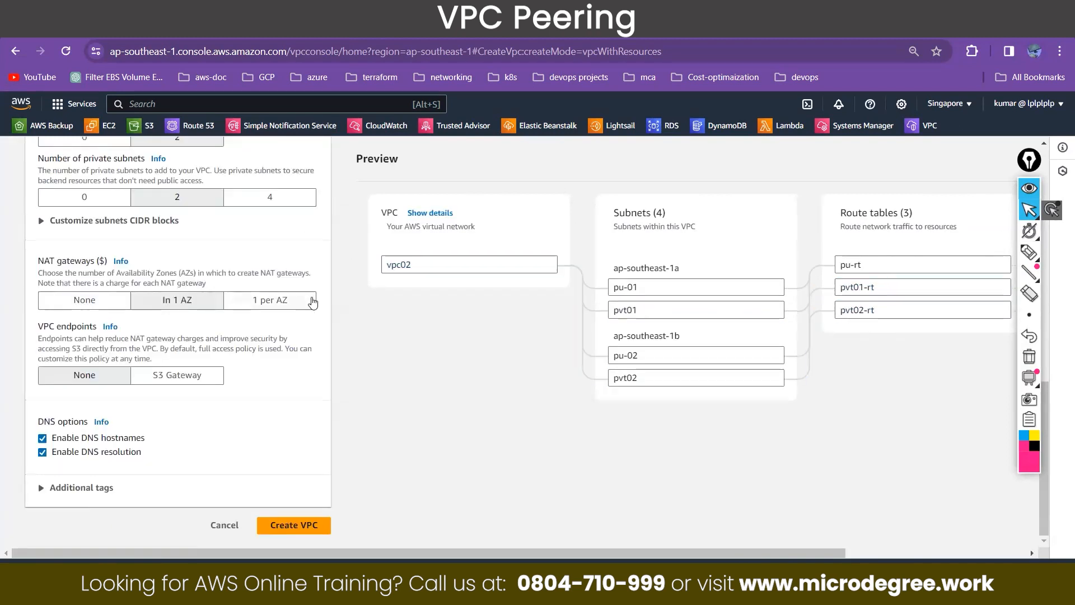
# Expand the subnet CIDR block customization and set the IPv4 CIDR block of vpc02 to 192.0.0.0/16.
pyautogui.scroll(1, 45, 297)
pyautogui.click(45, 297)
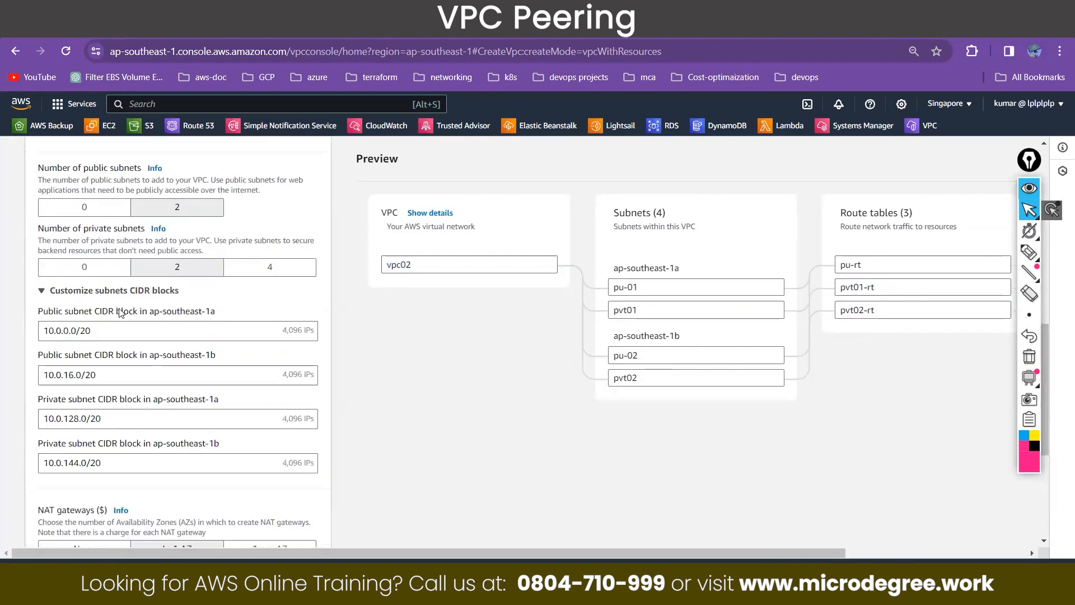
pyautogui.scroll(-1, 59, 287)
pyautogui.scroll(6, 59, 286)
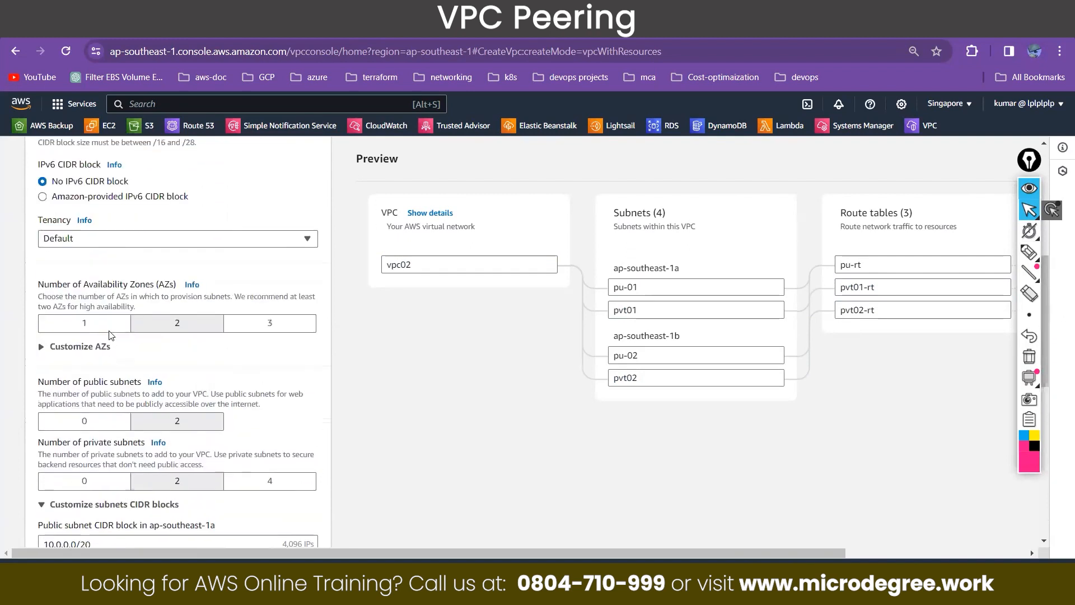
pyautogui.scroll(1, 71, 284)
pyautogui.click(54, 261)
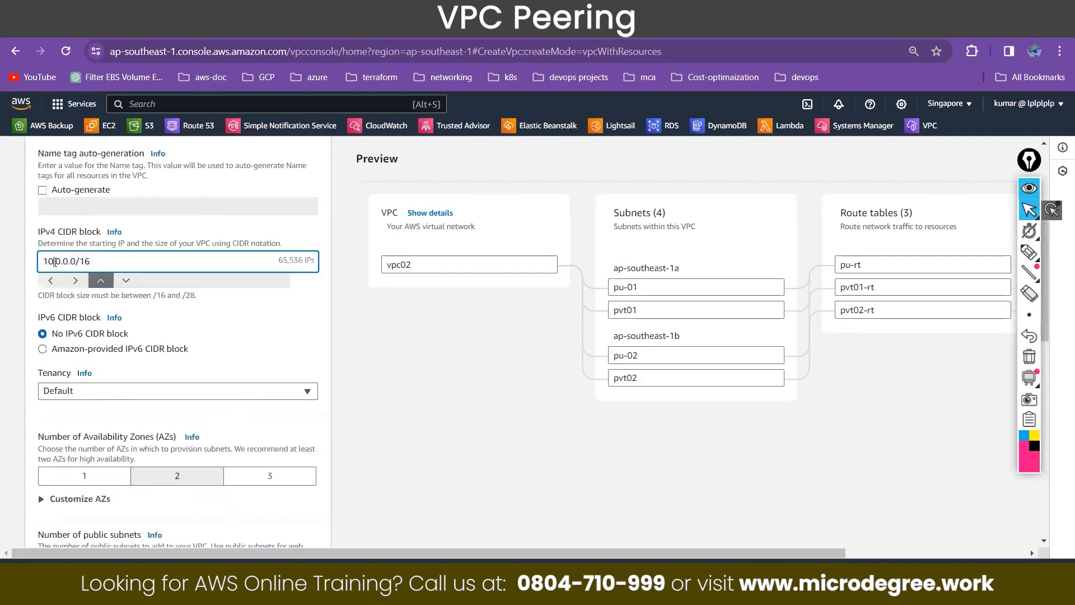
pyautogui.press('BackSpace')
pyautogui.press('BackSpace')
pyautogui.write('192')
# Review the subnet CIDR blocks for vpc02 and create the VPC with its resources.
pyautogui.scroll(-6, 287, 369)
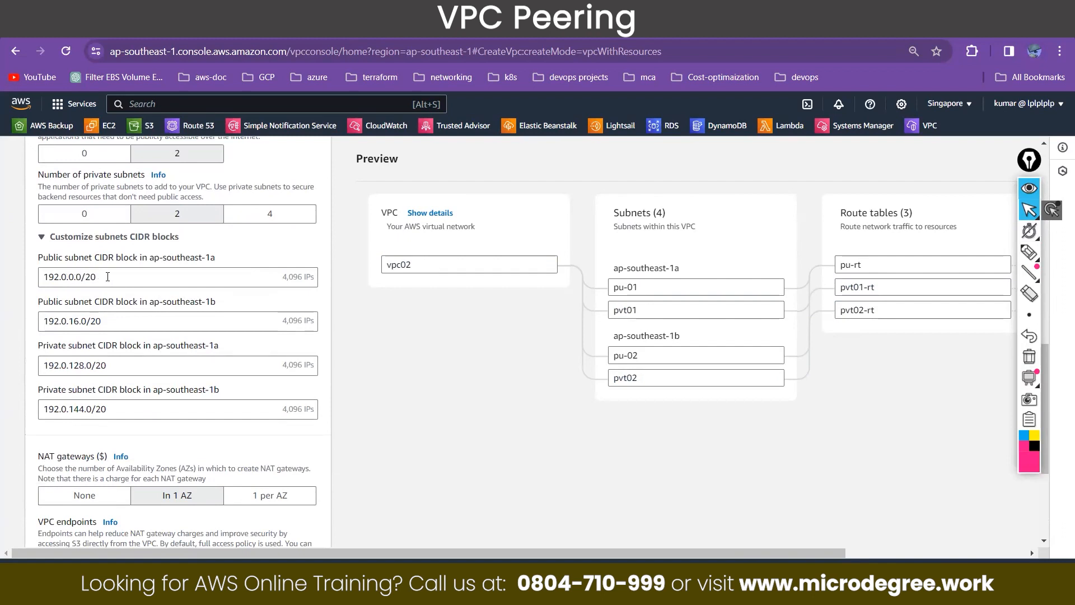
pyautogui.moveTo(89, 278); pyautogui.dragTo(95, 278)
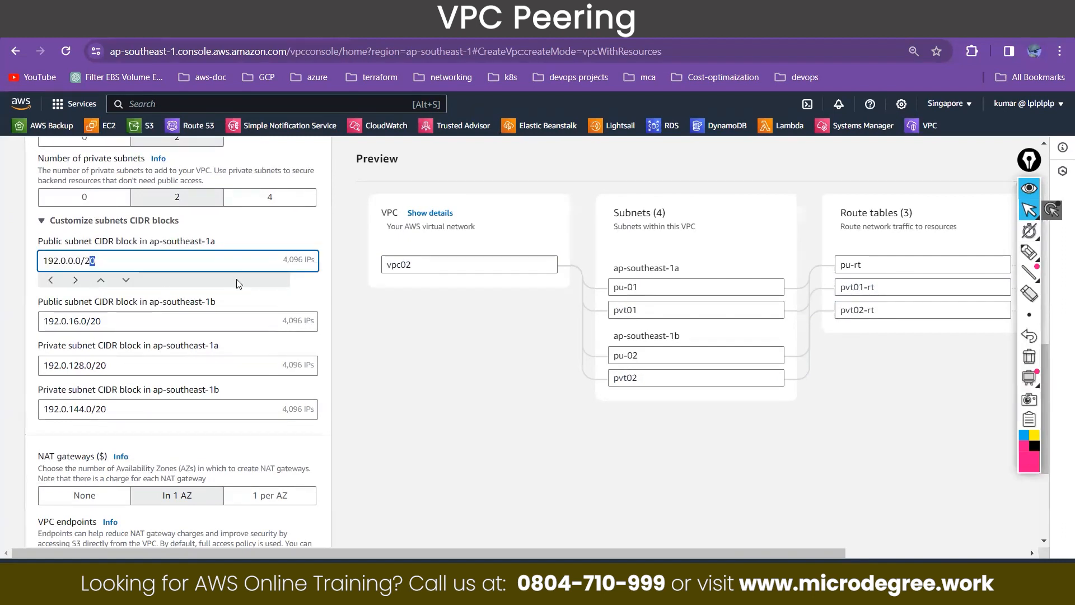
pyautogui.scroll(-4, 468, 325)
pyautogui.click(294, 525)
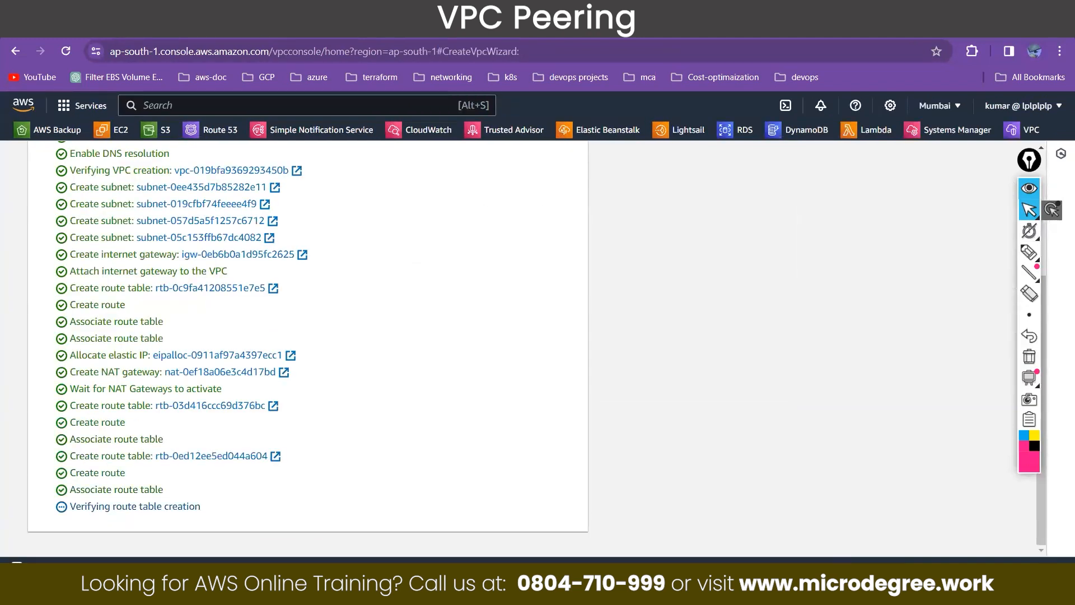
# Open the newly created VPC in the Mumbai region and select vpc01 in the list of VPCs.
pyautogui.click(342, 27)
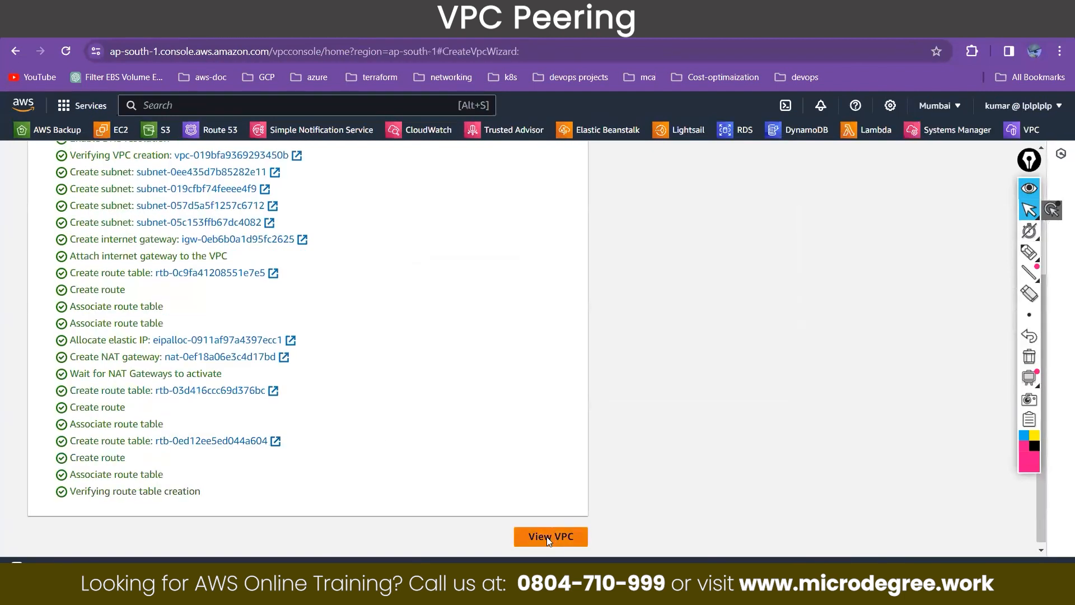
pyautogui.click(547, 537)
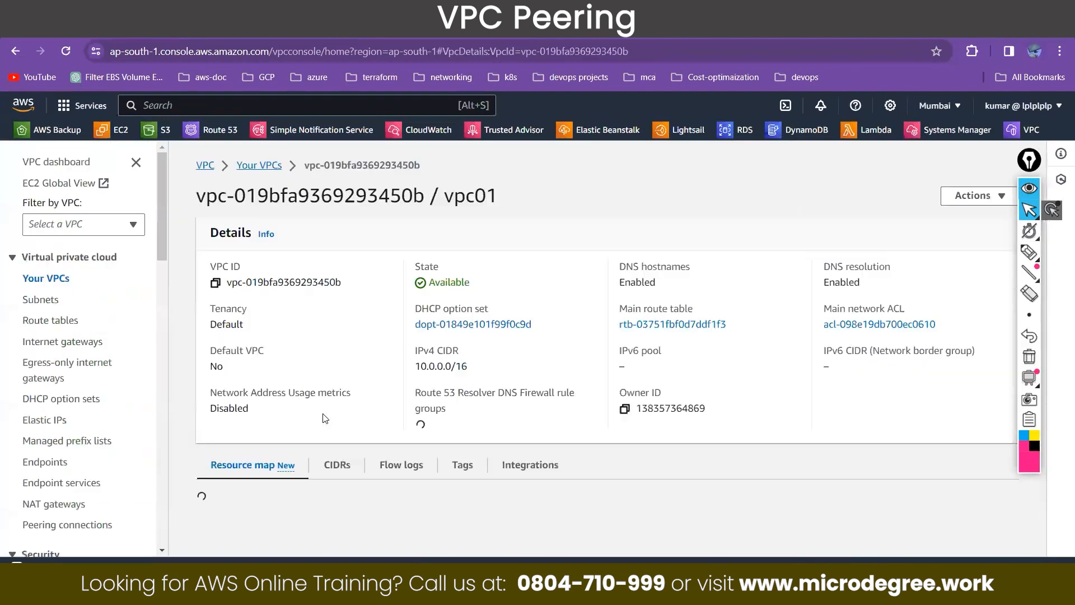
pyautogui.click(38, 280)
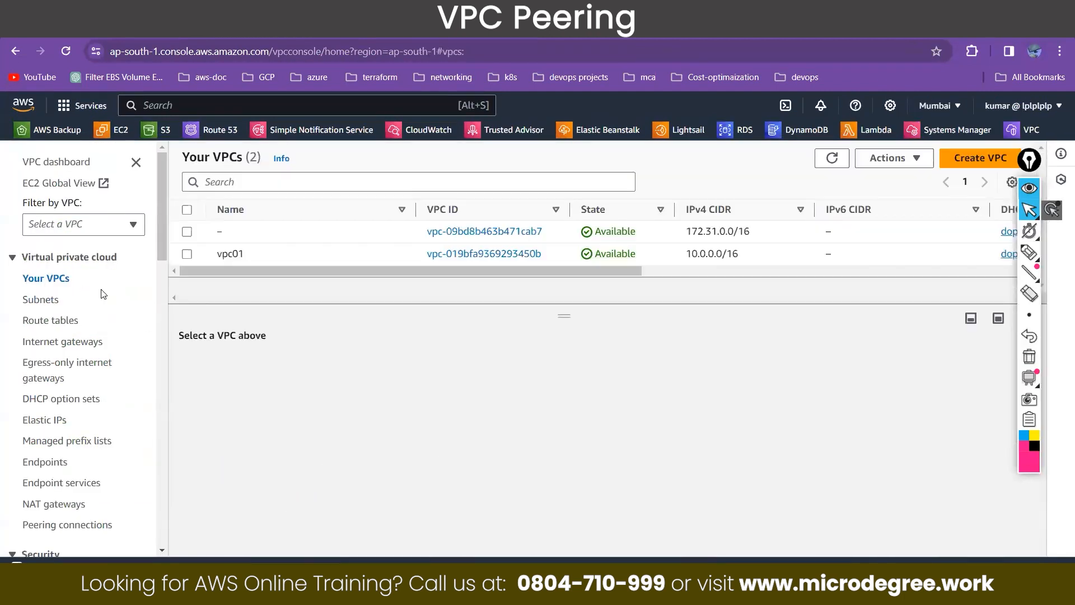
pyautogui.click(222, 254)
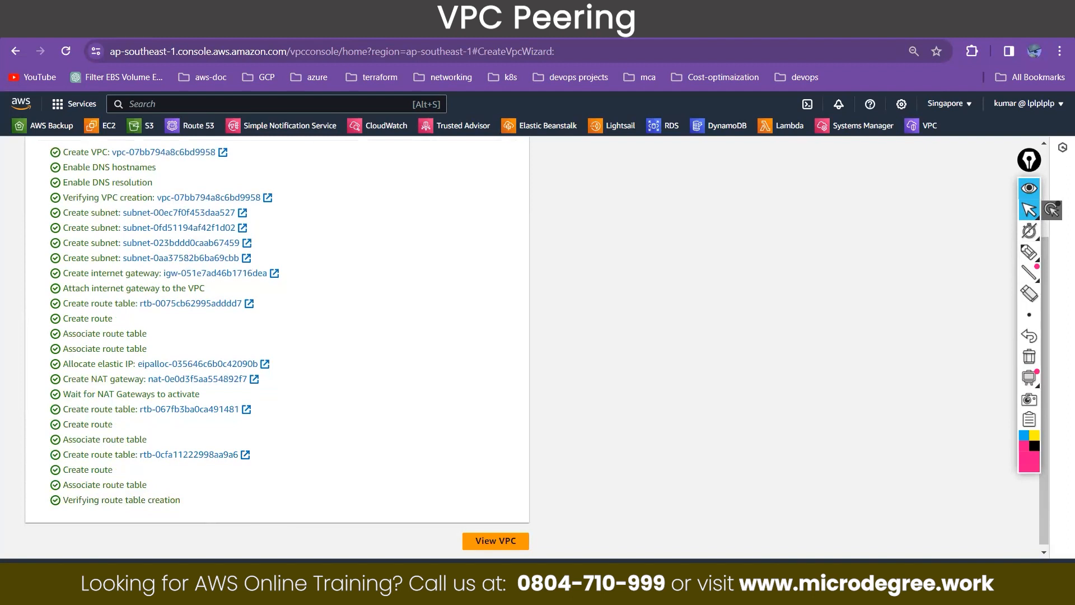
# View the newly created vpc02 in the Singapore region and open that region's list of VPCs.
pyautogui.click(241, 26)
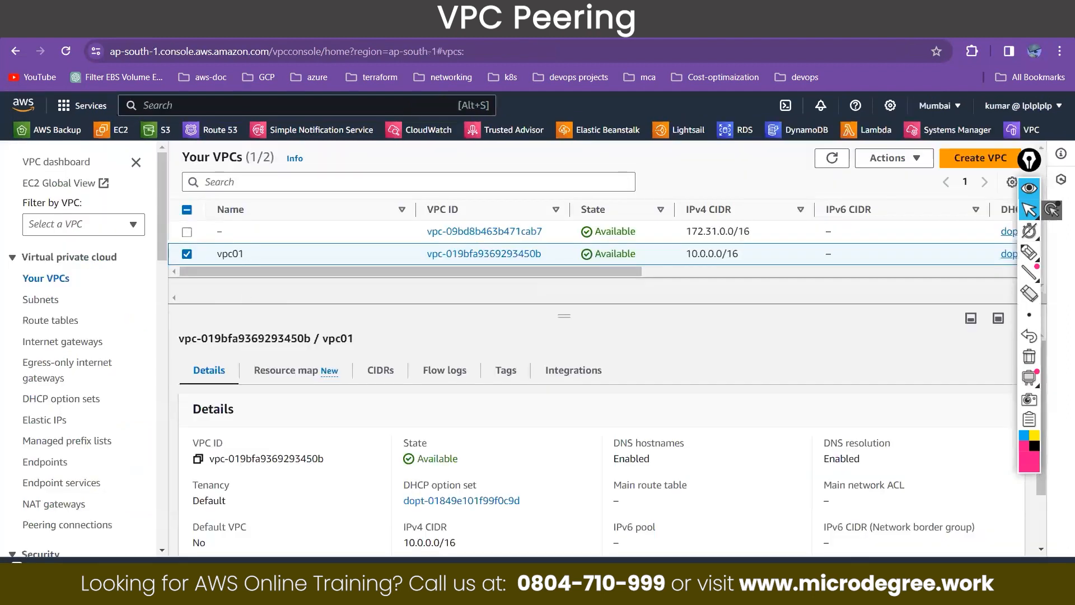
pyautogui.click(425, 26)
pyautogui.click(520, 541)
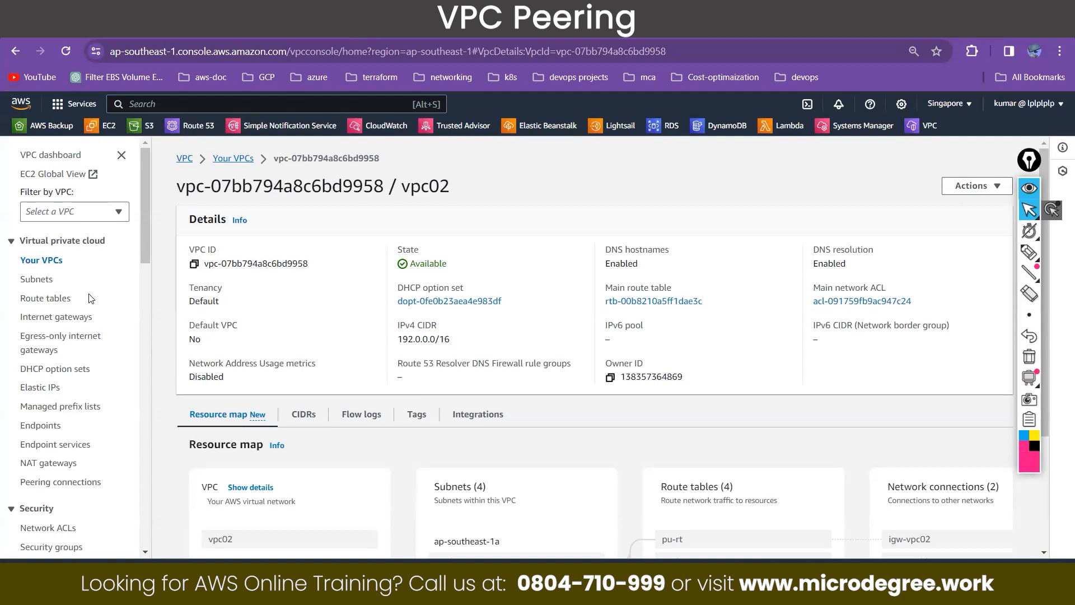
pyautogui.click(41, 262)
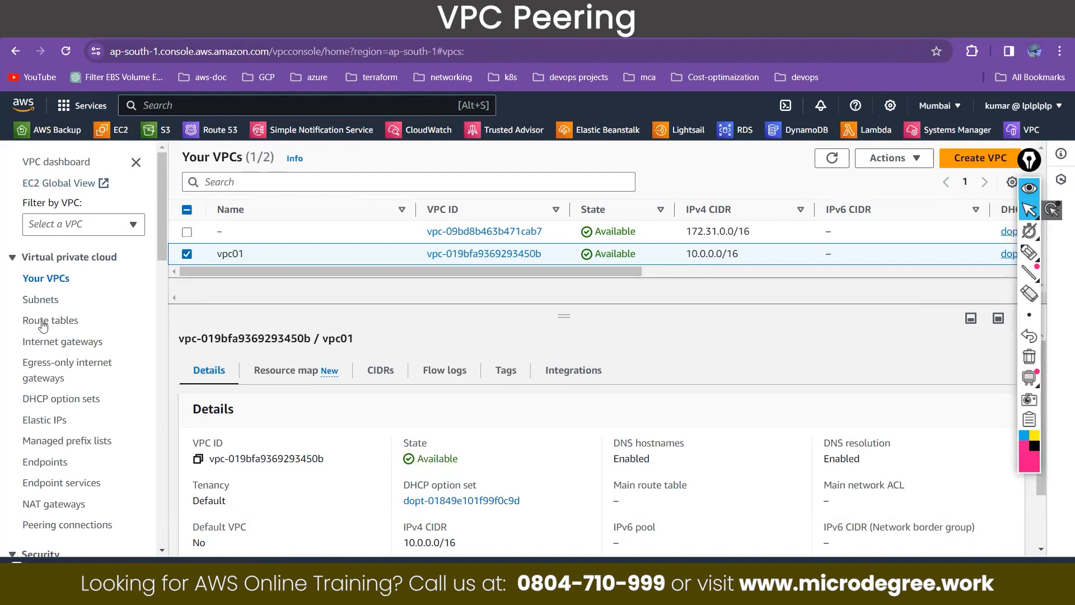
# Start launching an EC2 instance in the Mumbai region and name it jump-vpc01.
pyautogui.click(120, 130)
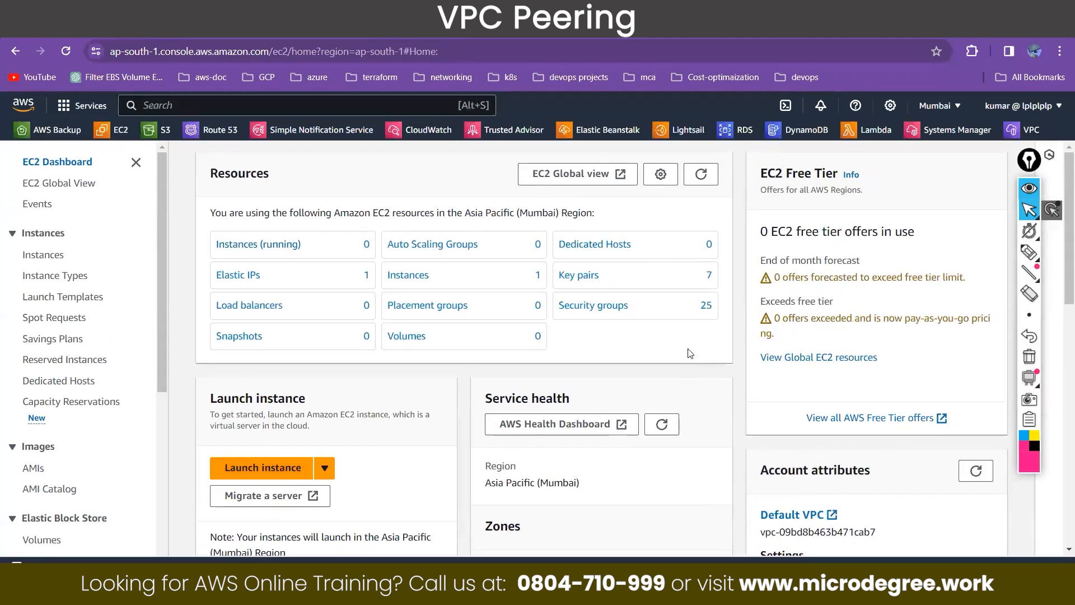
pyautogui.click(282, 469)
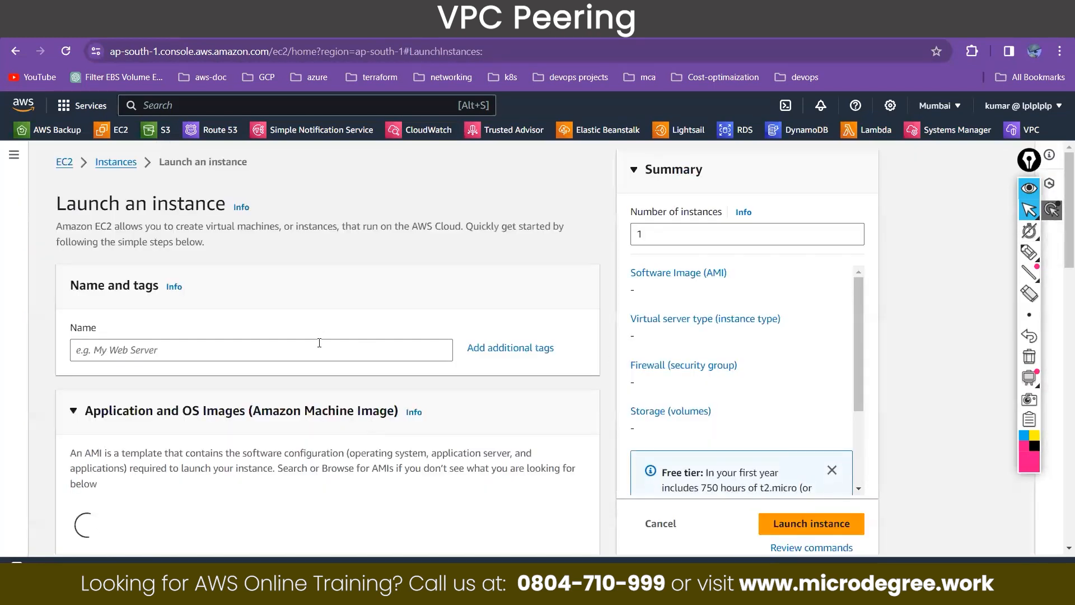
pyautogui.click(319, 348)
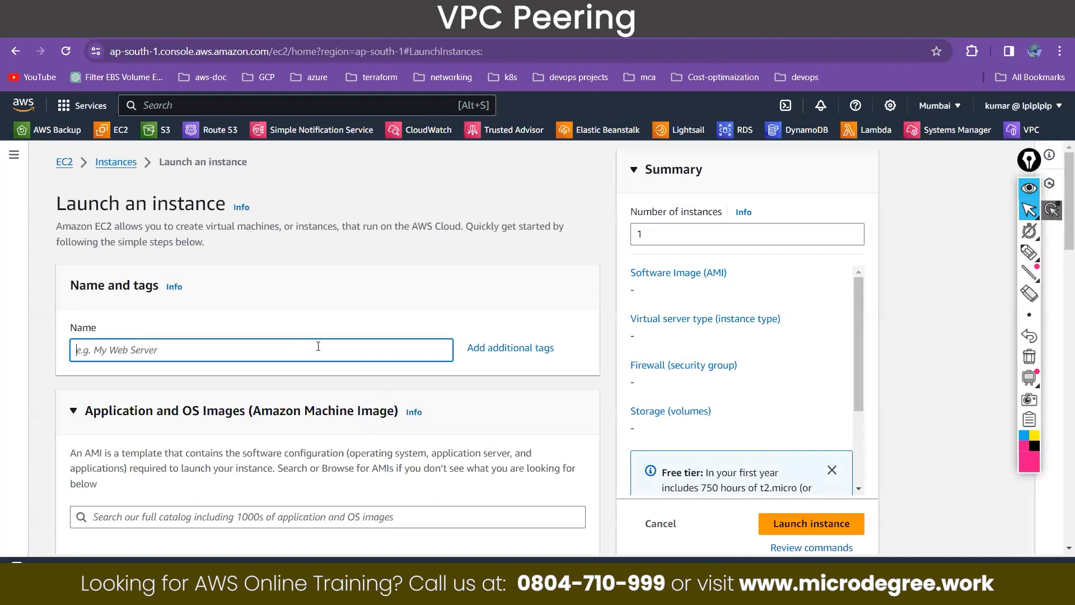
pyautogui.write('jump-vpc01')
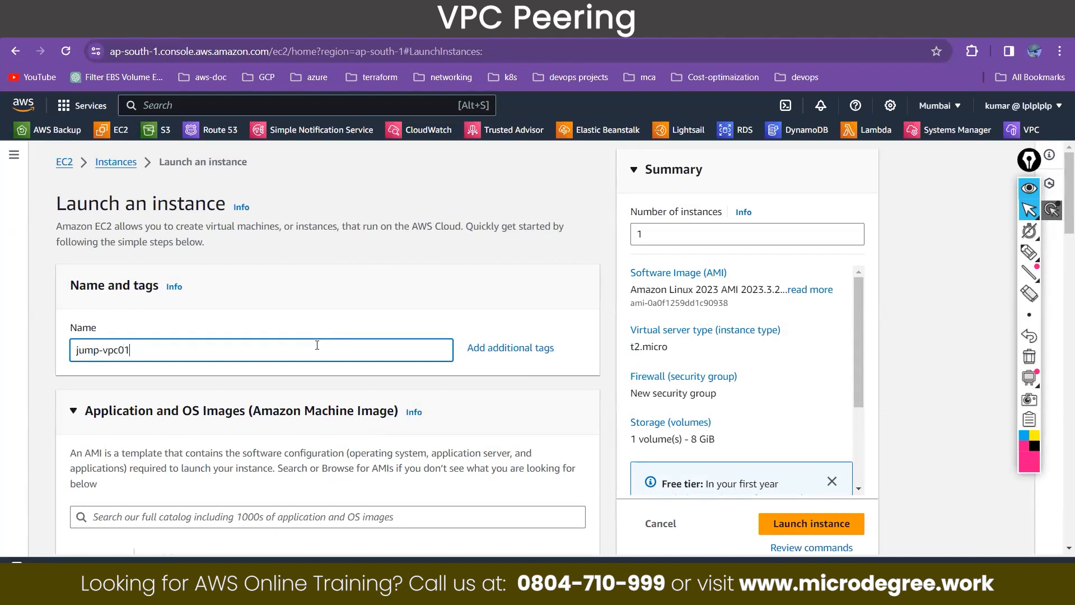
# Choose the 41-night key pair for the jump-vpc01 instance.
pyautogui.scroll(-10, 317, 345)
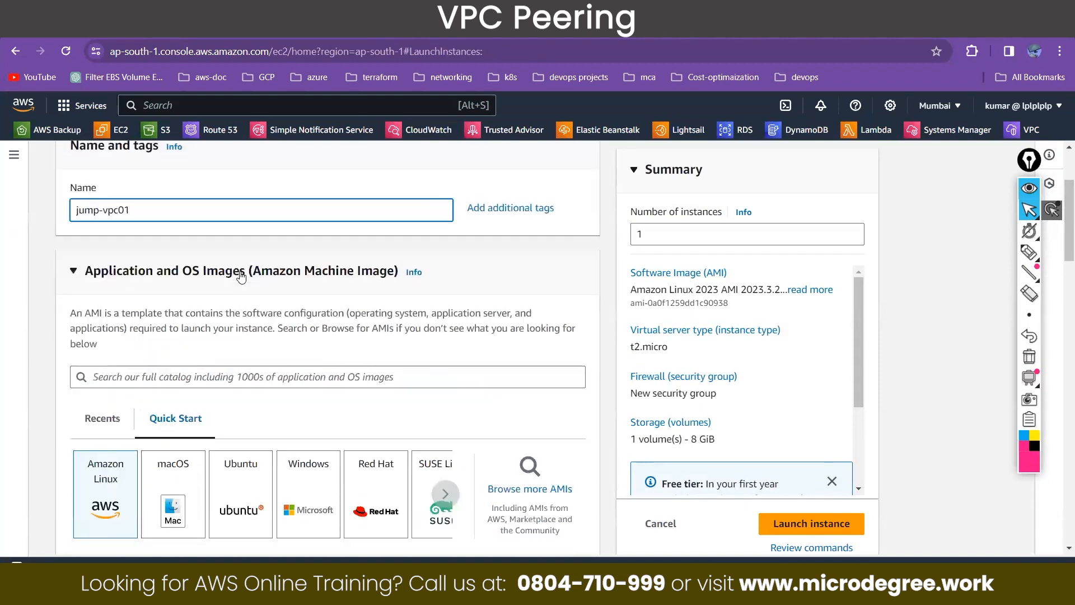
pyautogui.scroll(-5, 241, 276)
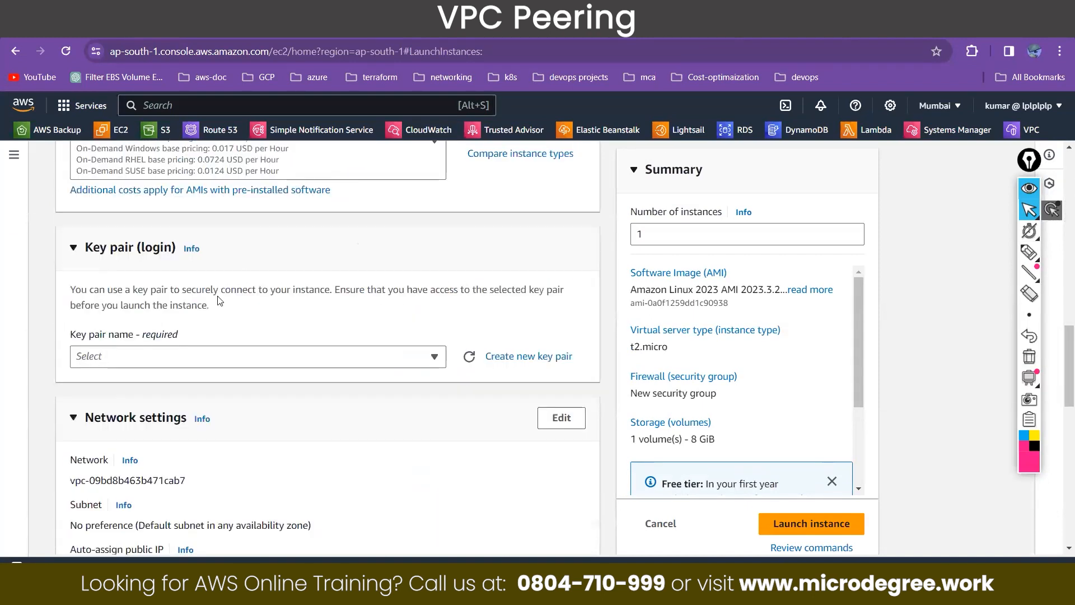
pyautogui.click(192, 331)
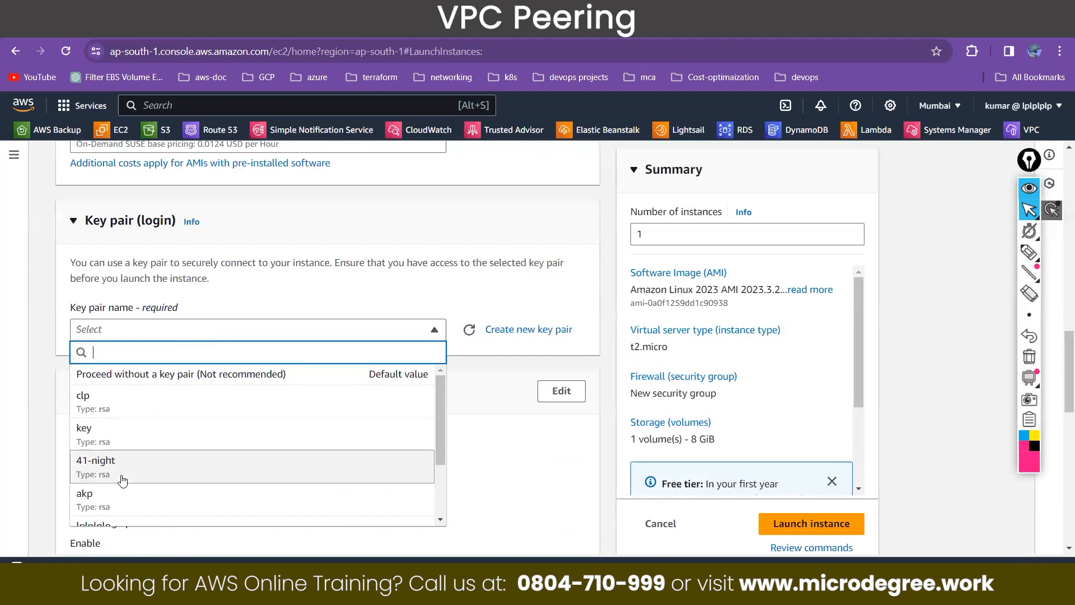
pyautogui.click(122, 480)
# Edit the network settings to place the instance in vpc01, subnet pu01, with Auto-assign public IP set to Enable.
pyautogui.scroll(-2, 538, 264)
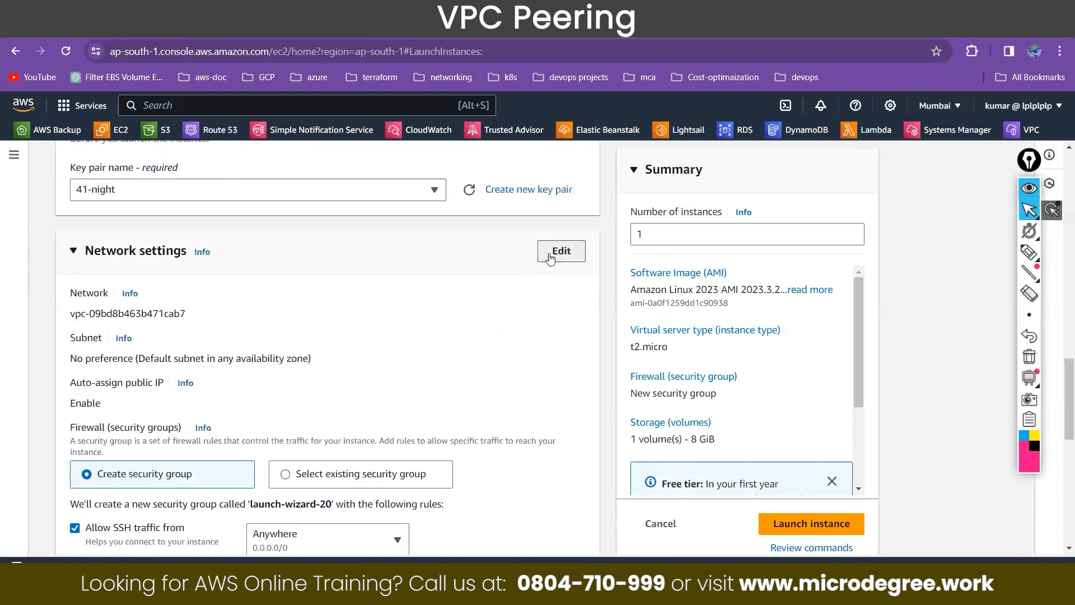
pyautogui.click(562, 251)
pyautogui.click(203, 319)
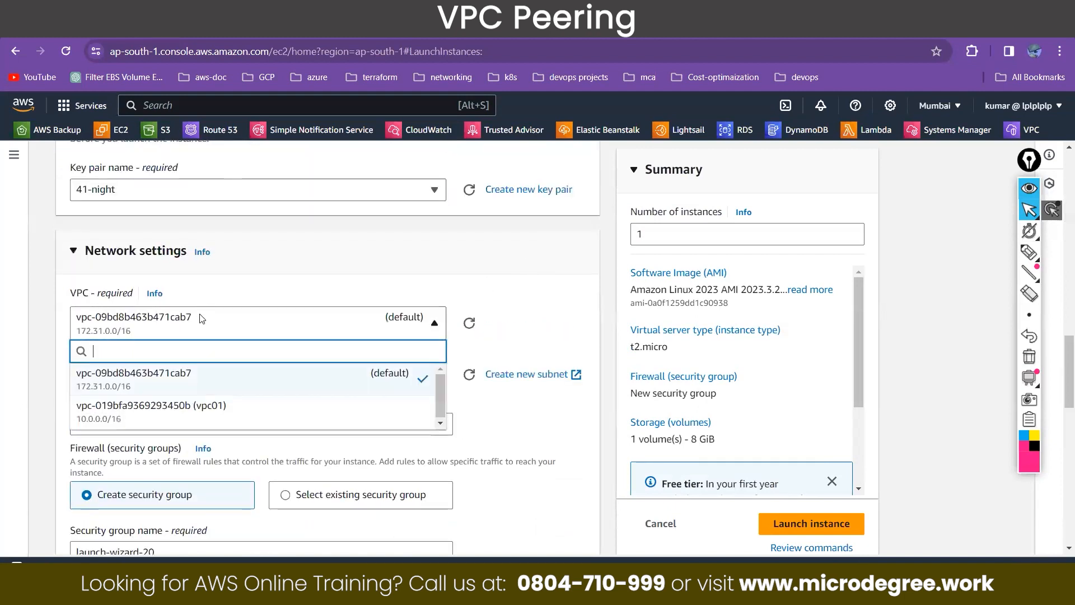
pyautogui.click(188, 412)
pyautogui.click(212, 380)
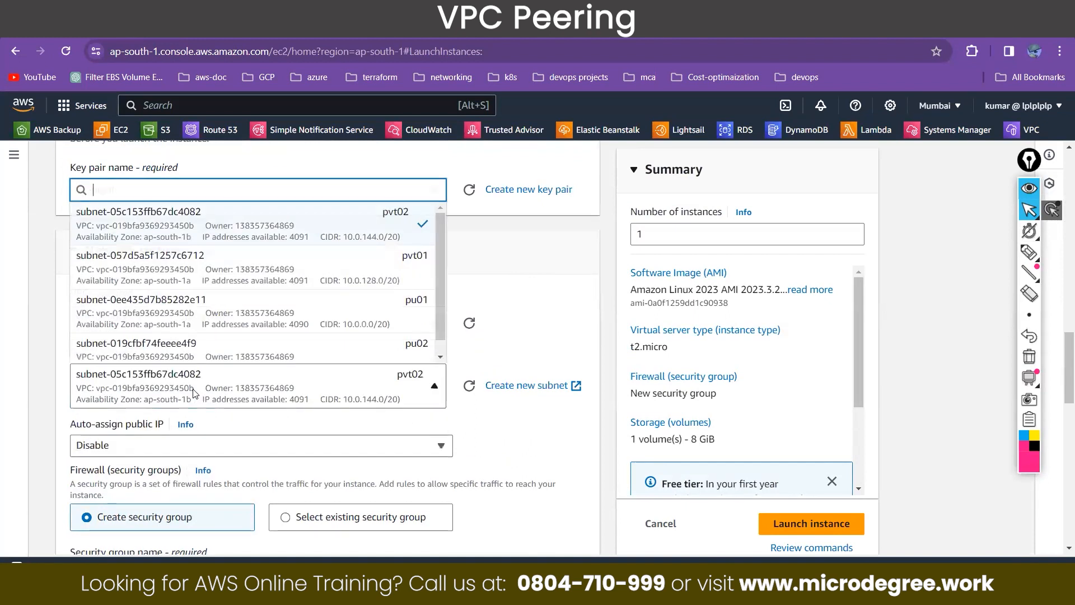
pyautogui.click(250, 324)
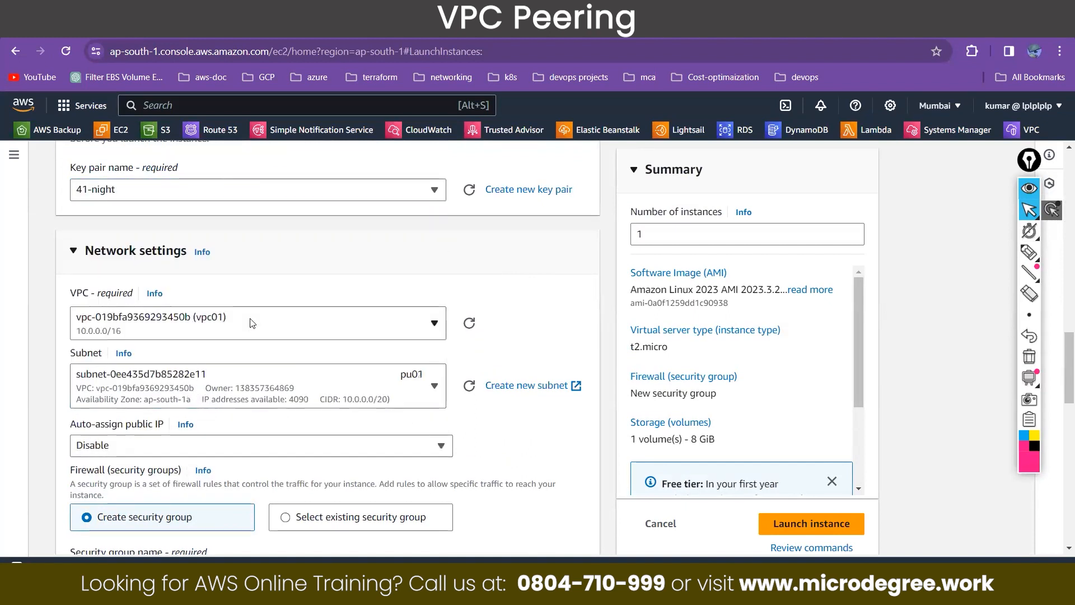
pyautogui.scroll(-2, 247, 319)
pyautogui.click(231, 307)
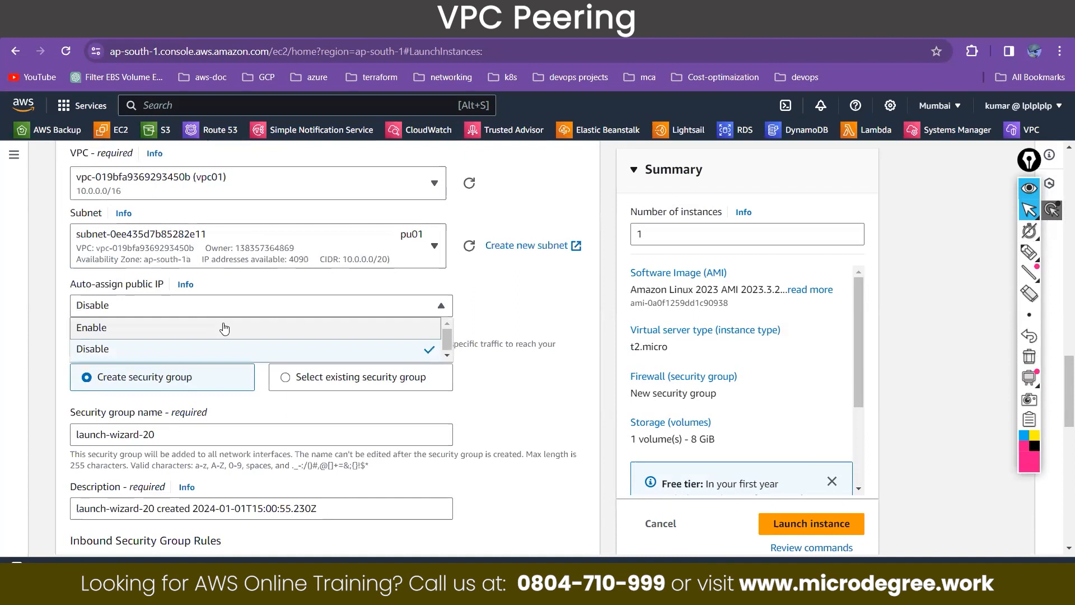
pyautogui.click(224, 329)
# Name the new security group vpc01-sg-ec2 and launch the jump-vpc01 instance.
pyautogui.scroll(-2, 224, 325)
pyautogui.scroll(-1, 224, 324)
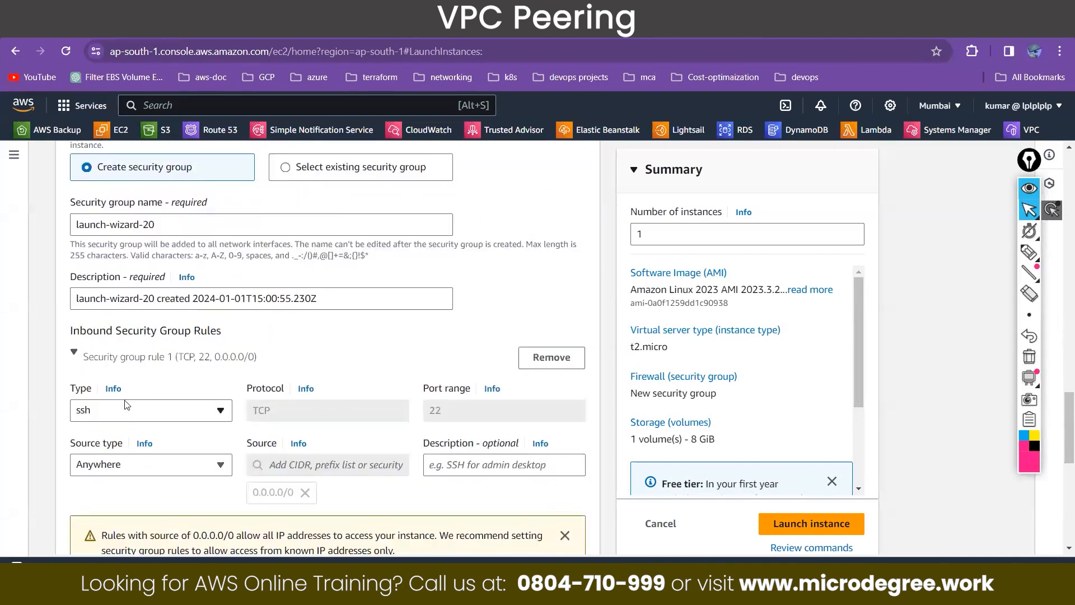
pyautogui.scroll(-4, 285, 376)
pyautogui.scroll(5, 286, 376)
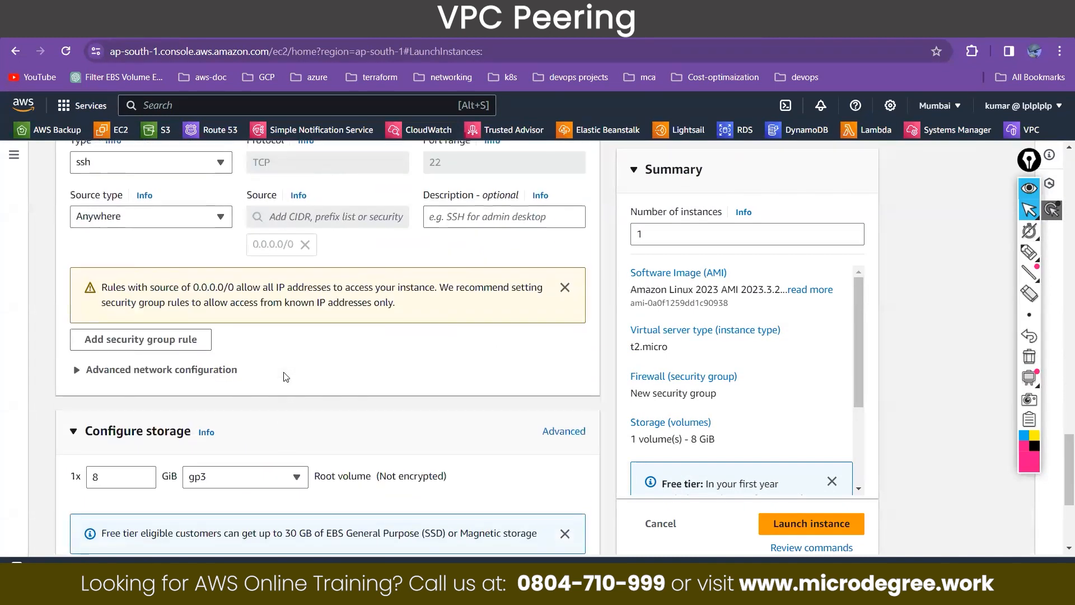
pyautogui.moveTo(171, 297); pyautogui.dragTo(31, 302)
pyautogui.press('BackSpace')
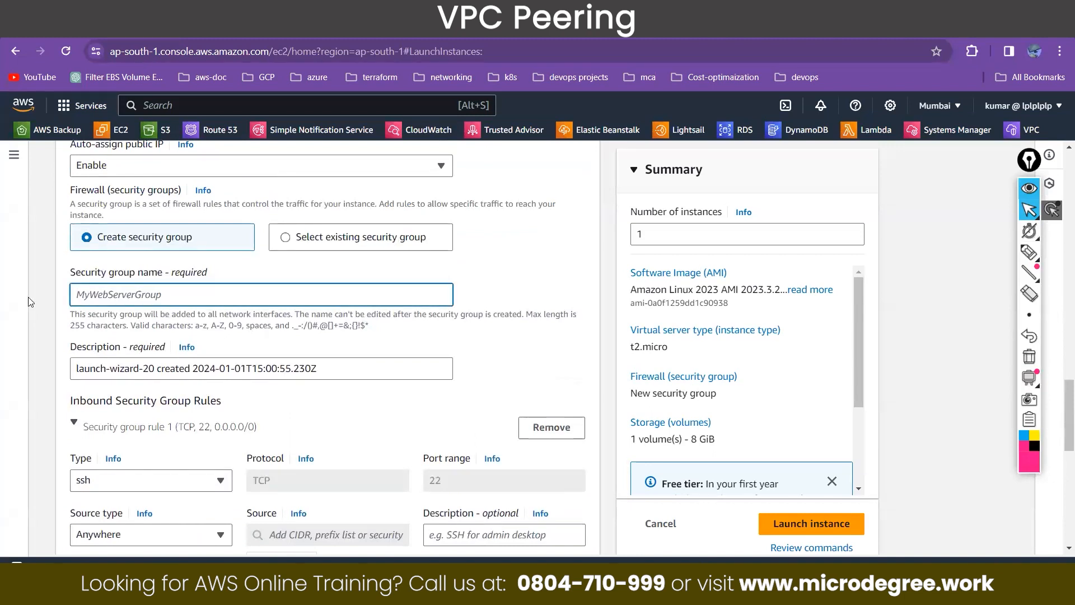
pyautogui.write('vpc01-sg-ec2')
pyautogui.scroll(-6, 140, 364)
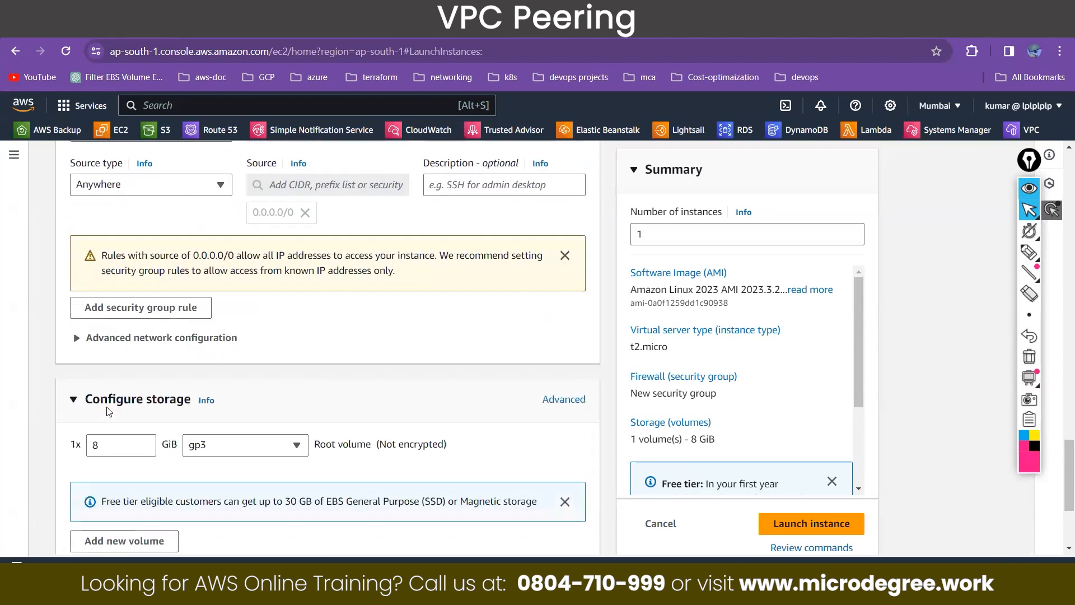
pyautogui.scroll(-3, 336, 422)
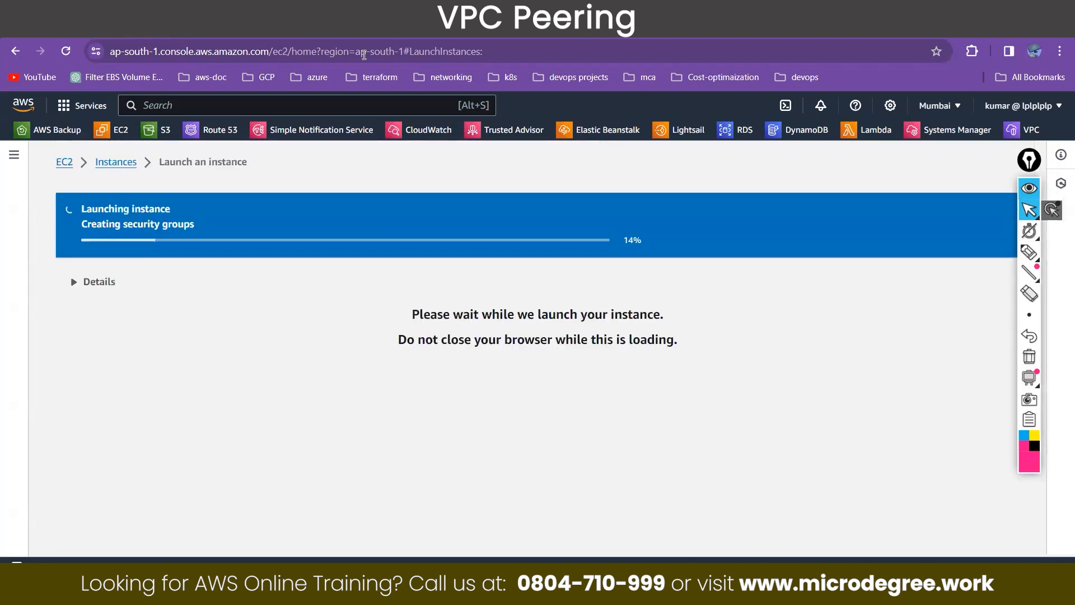
# Start launching an EC2 instance in the Singapore region and name it jump-vpc02.
pyautogui.click(385, 37)
pyautogui.click(105, 125)
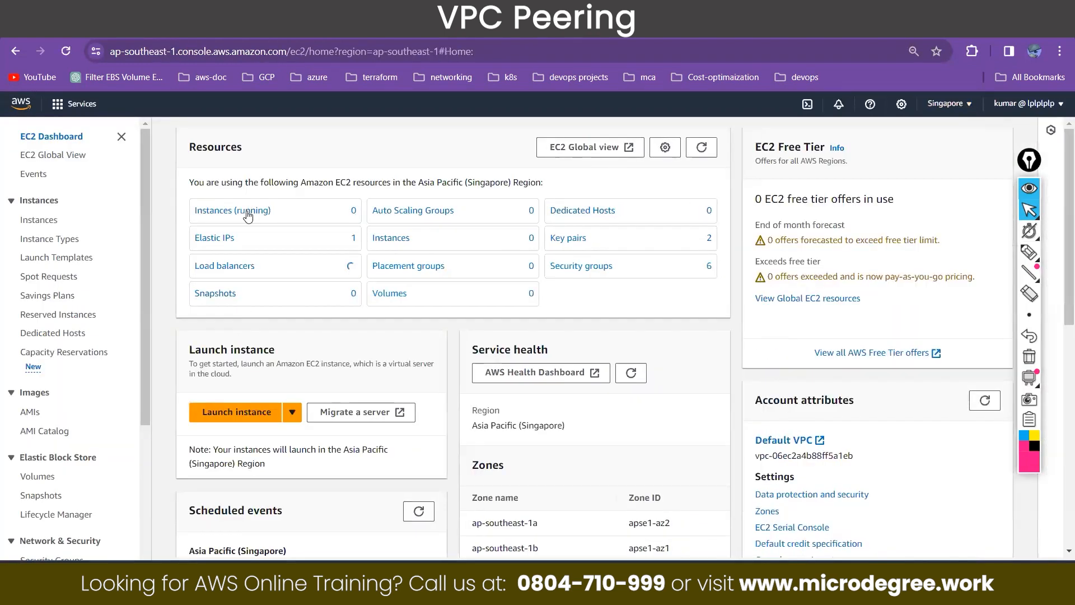
pyautogui.click(250, 424)
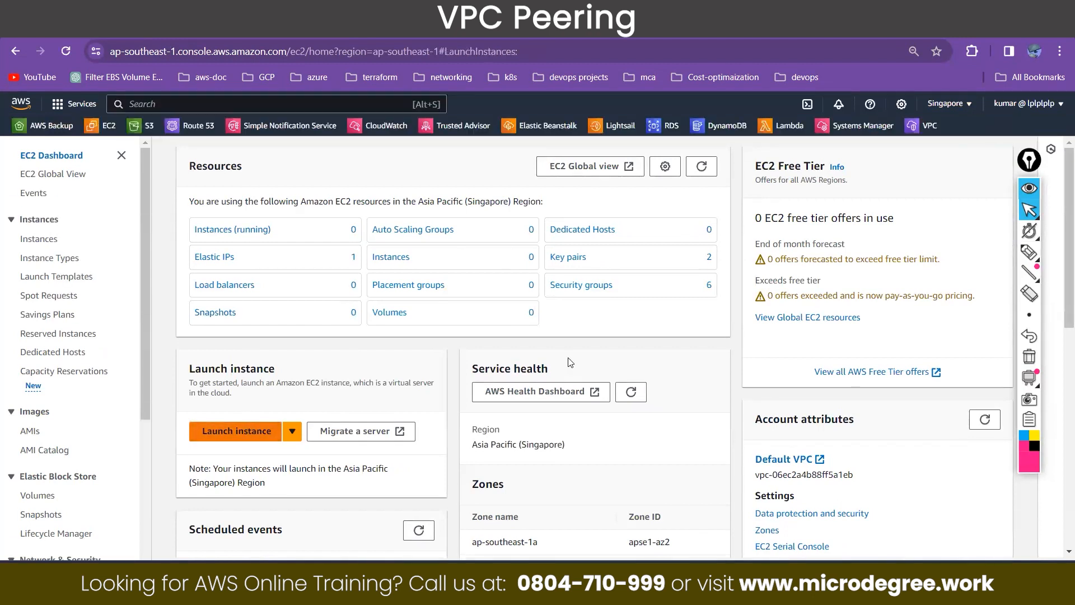
pyautogui.click(124, 325)
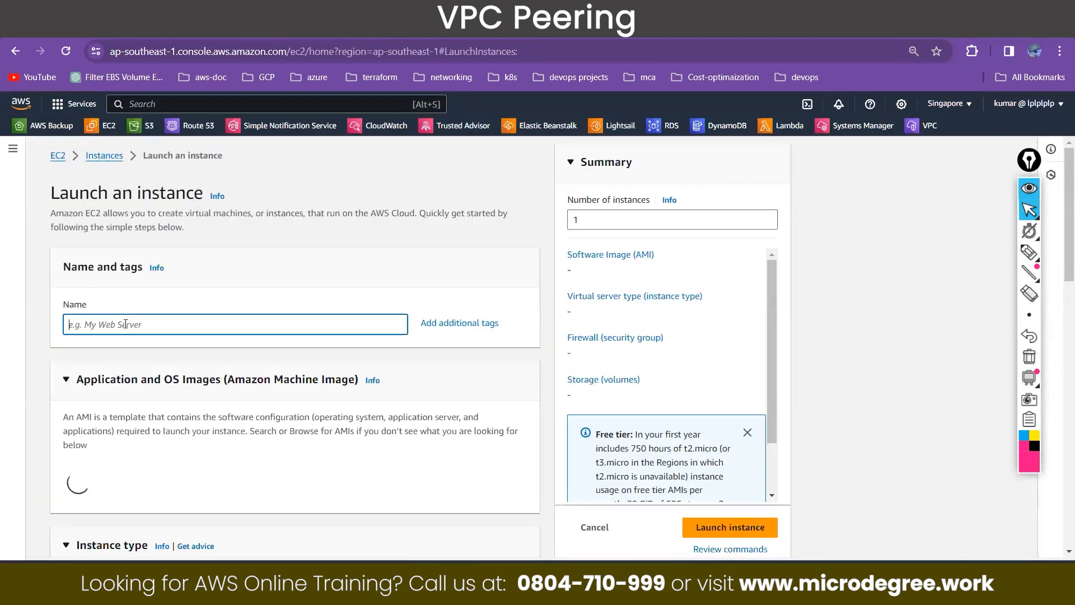
pyautogui.write('jump-')
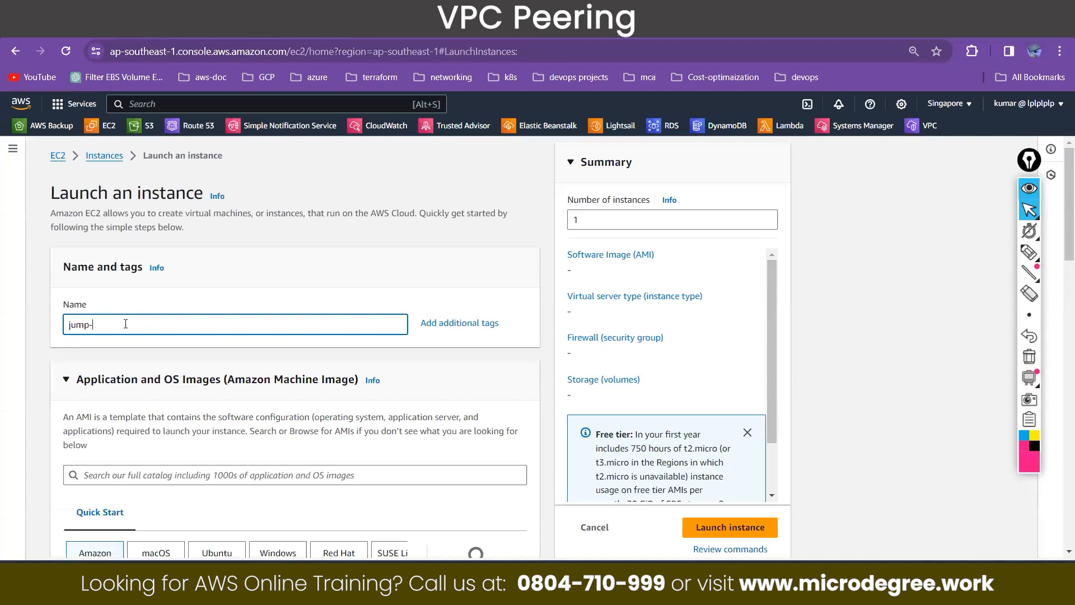
pyautogui.write('vpc02')
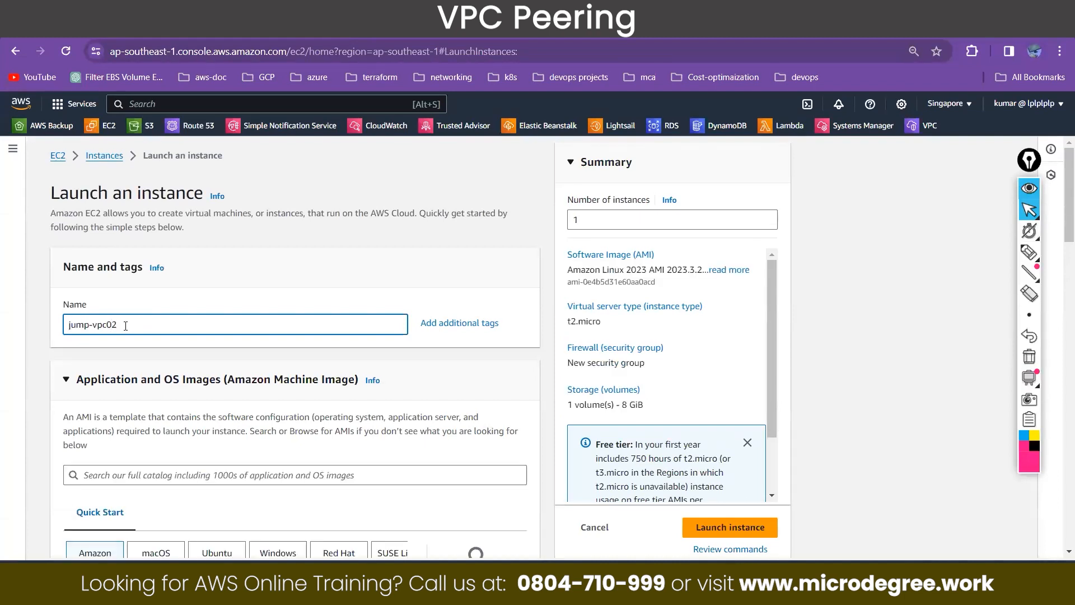
# Create an RSA key pair named nnnnn-41 in .pem format for jump-vpc02 and save the key file in Downloads.
pyautogui.scroll(-6, 125, 325)
pyautogui.scroll(-10, 125, 334)
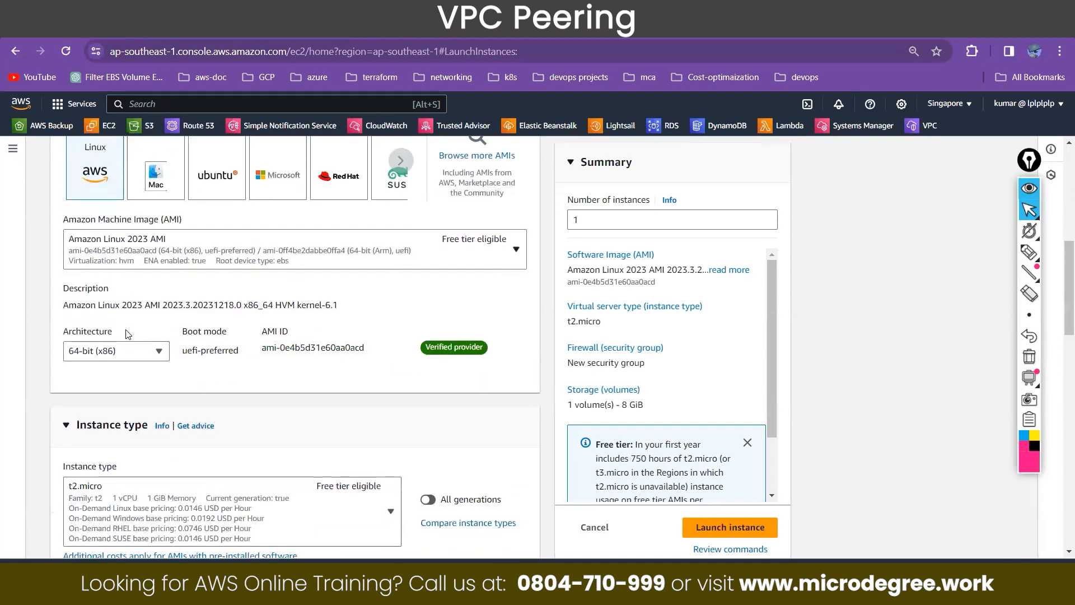
pyautogui.click(141, 289)
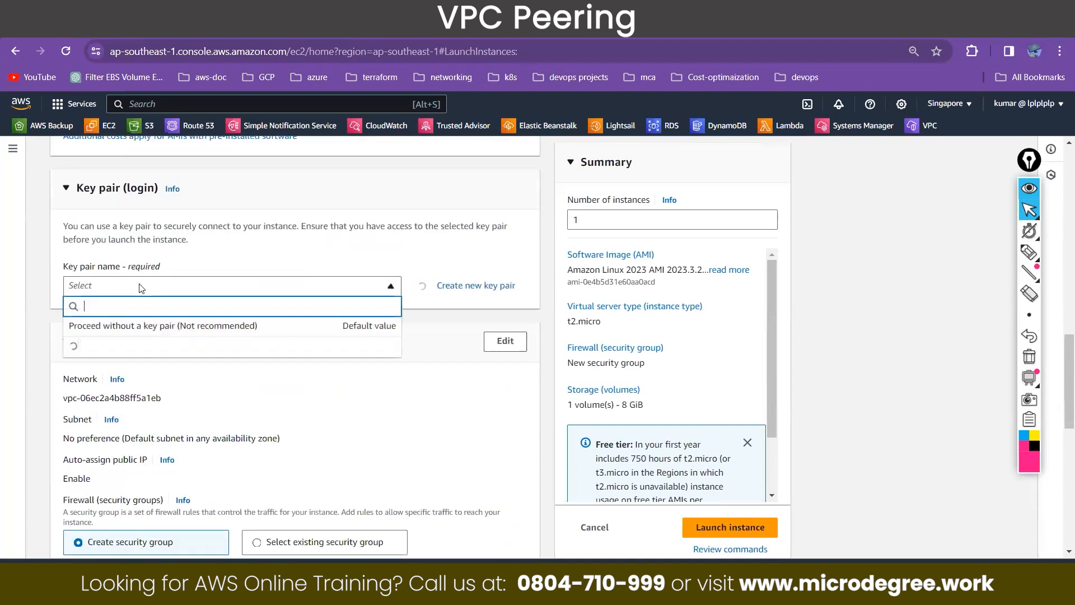
pyautogui.click(474, 285)
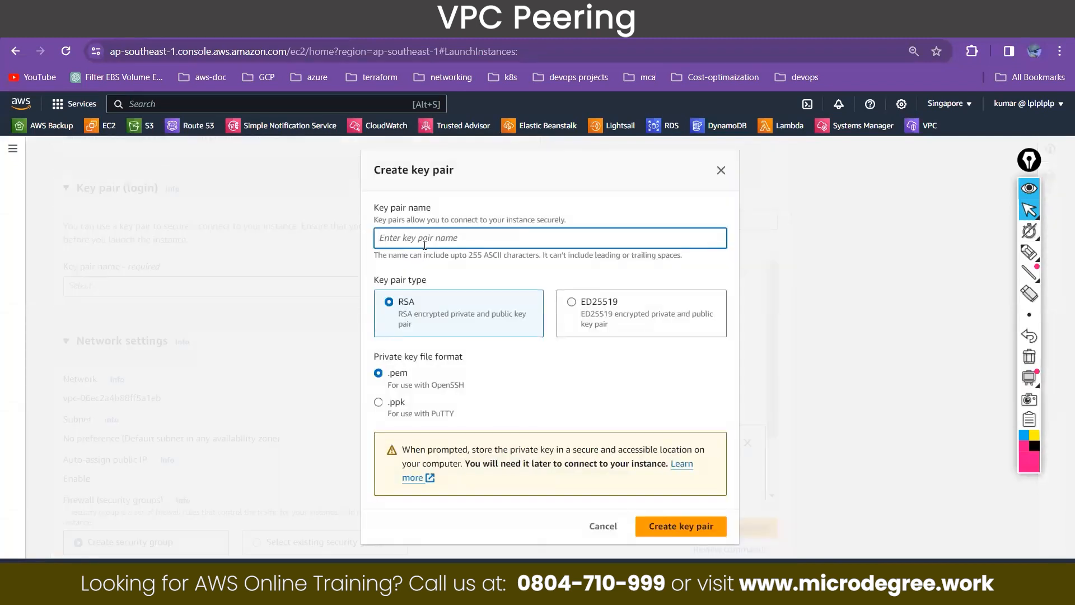
pyautogui.write('nnnnn-41')
pyautogui.click(676, 522)
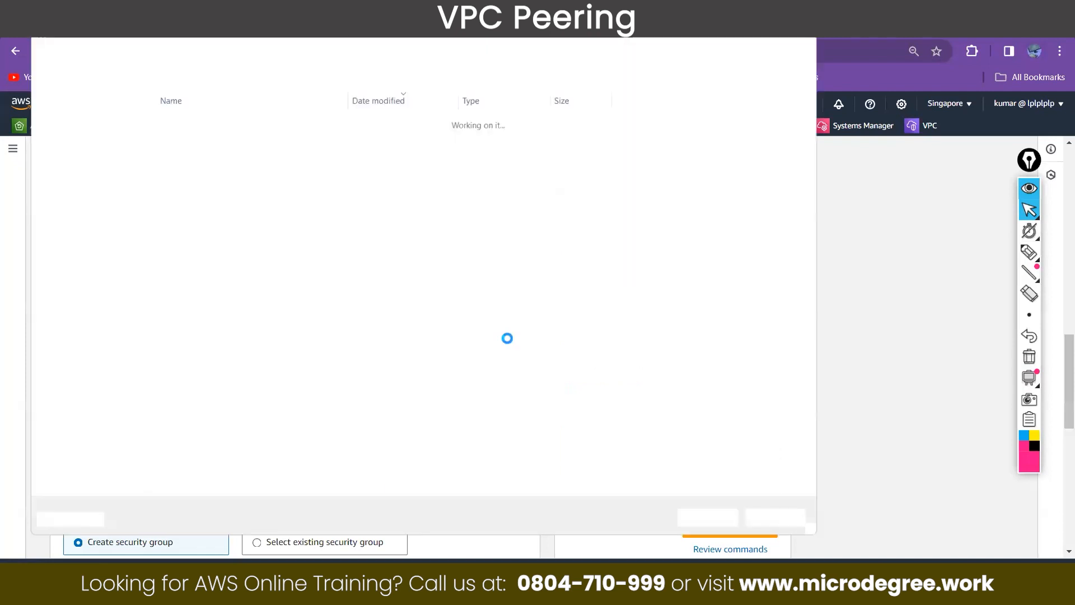
pyautogui.click(84, 213)
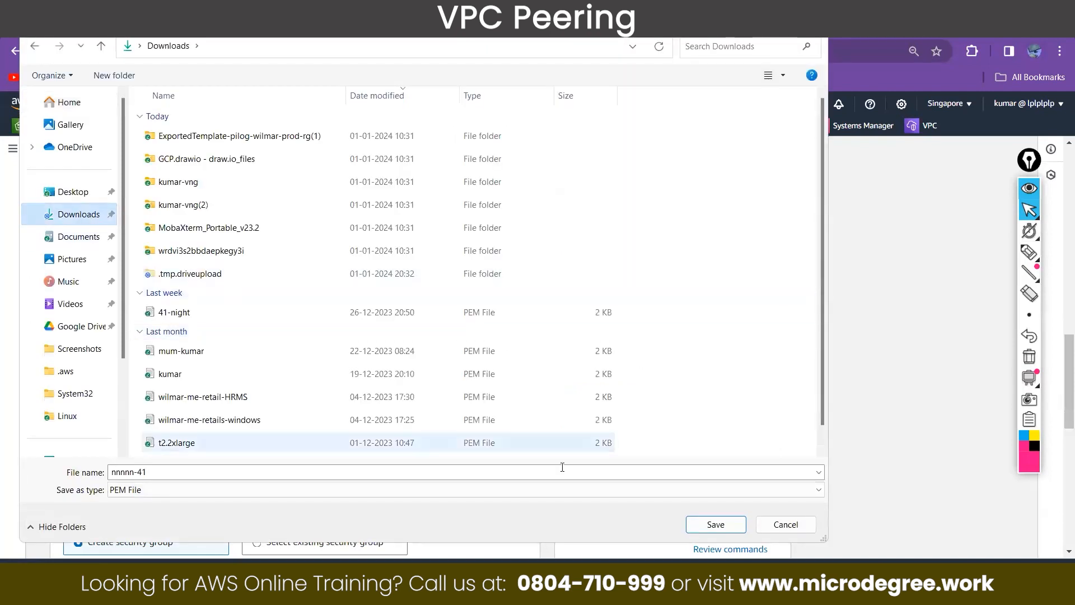
pyautogui.click(720, 530)
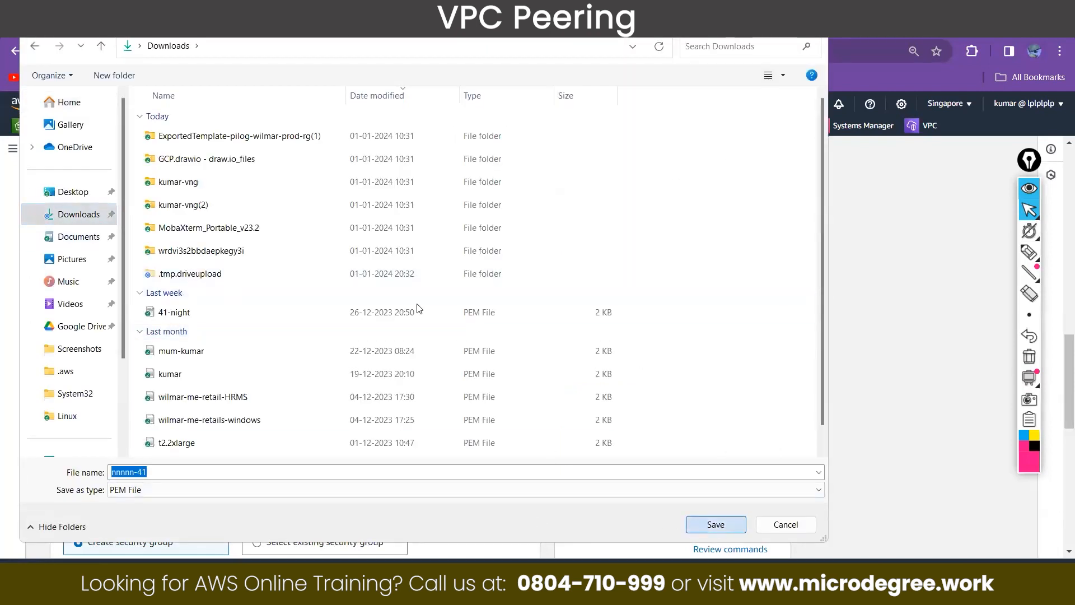
# Edit the network settings to place jump-vpc02 in vpc02, subnet pu-01, with Auto-assign public IP set to Enable.
pyautogui.click(495, 340)
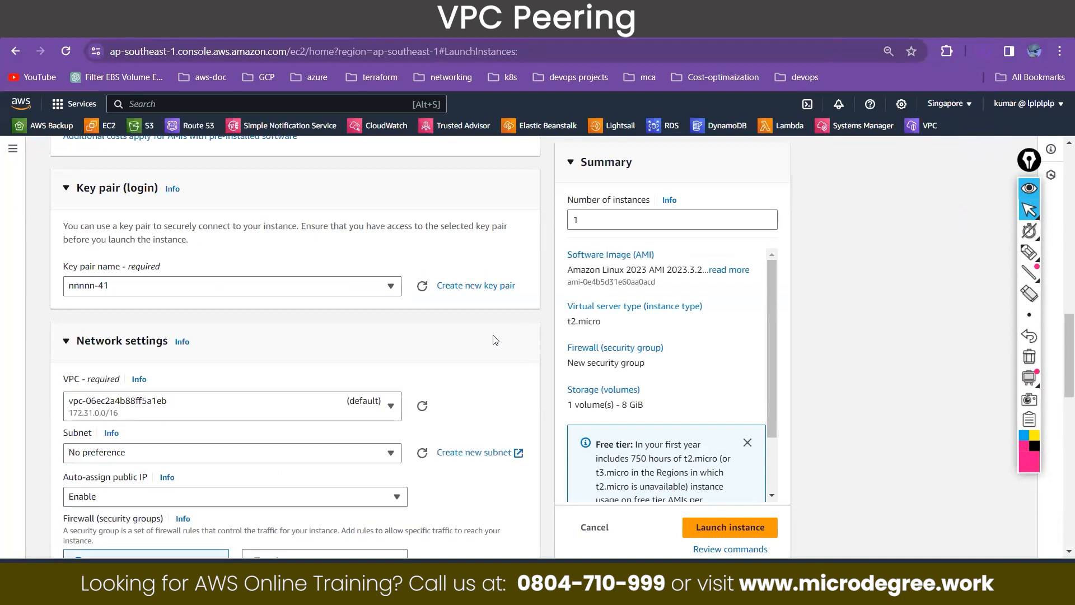
pyautogui.click(247, 405)
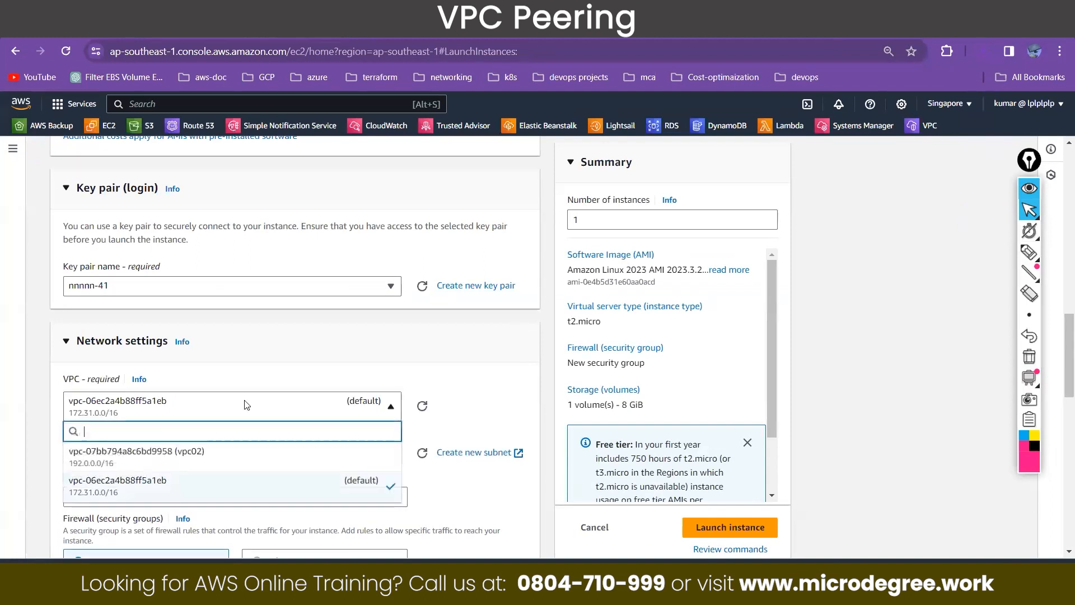
pyautogui.click(171, 457)
pyautogui.scroll(-1, 287, 387)
pyautogui.click(287, 388)
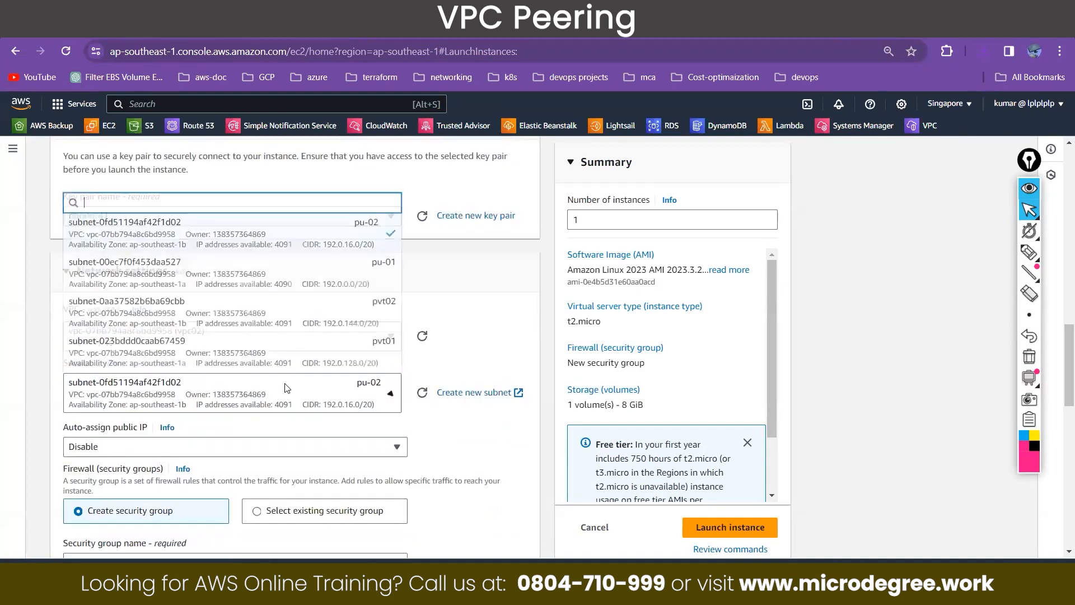
pyautogui.click(311, 258)
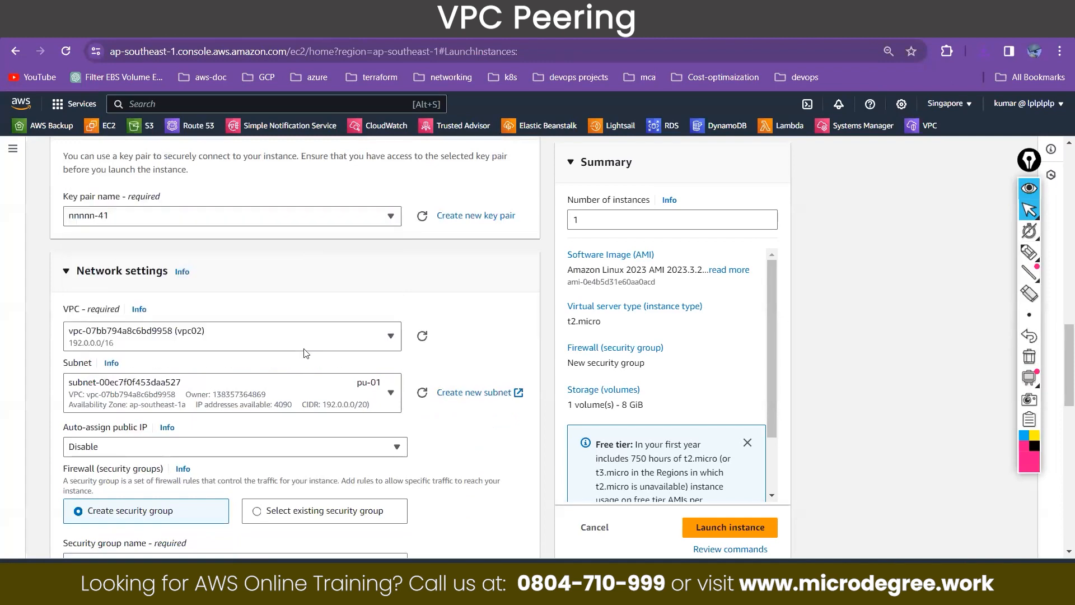
pyautogui.click(310, 392)
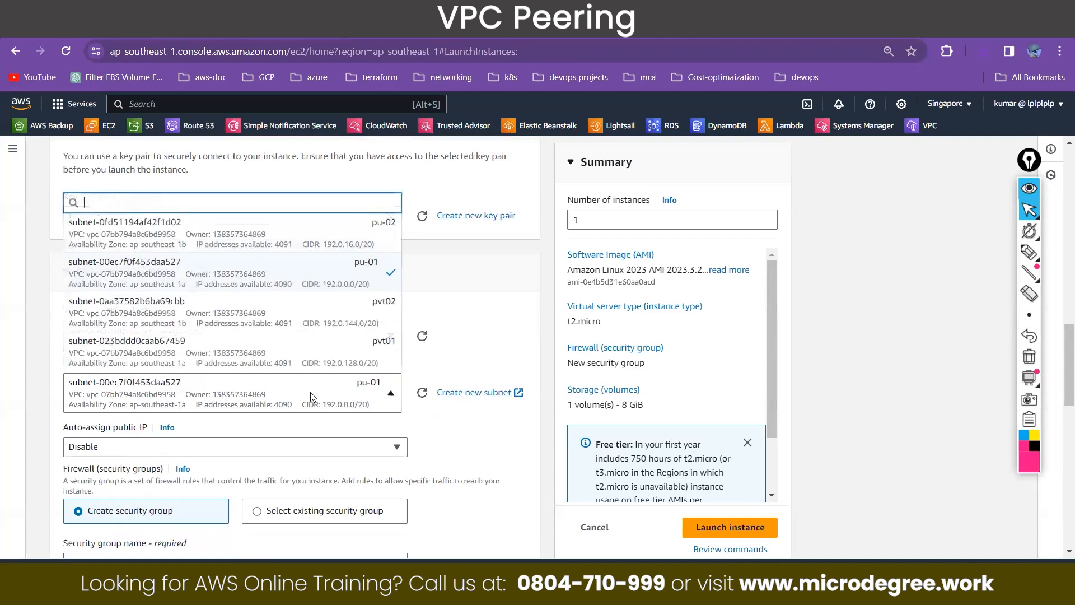
pyautogui.click(458, 298)
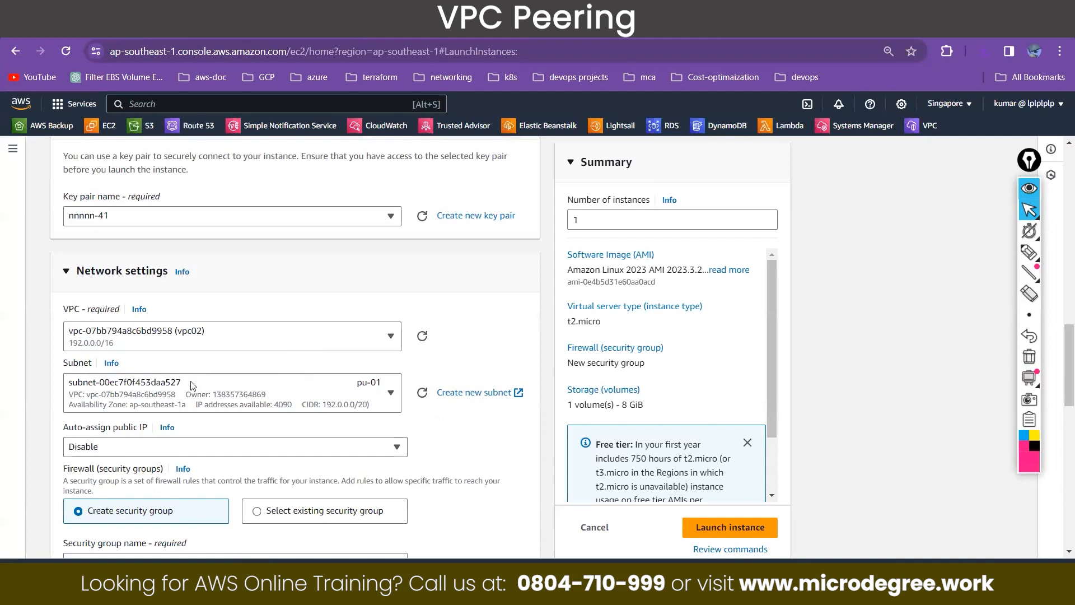
pyautogui.scroll(-3, 194, 317)
pyautogui.click(192, 316)
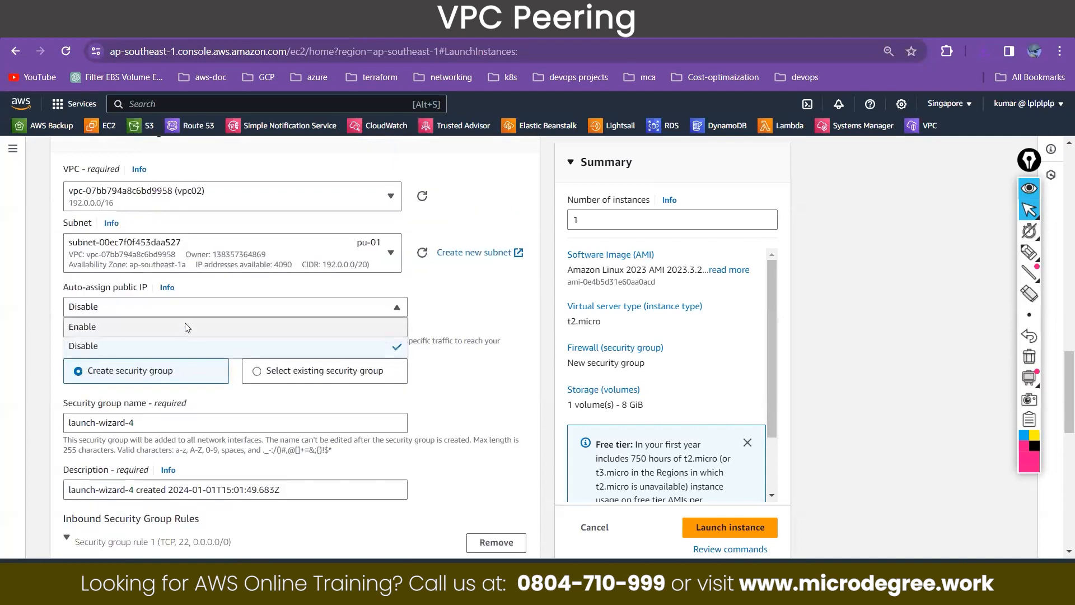
pyautogui.click(185, 327)
# Name the new security group vpc02-sg-ec2 and launch the jump-vpc02 instance.
pyautogui.scroll(-1, 185, 335)
pyautogui.moveTo(132, 352); pyautogui.dragTo(5, 355)
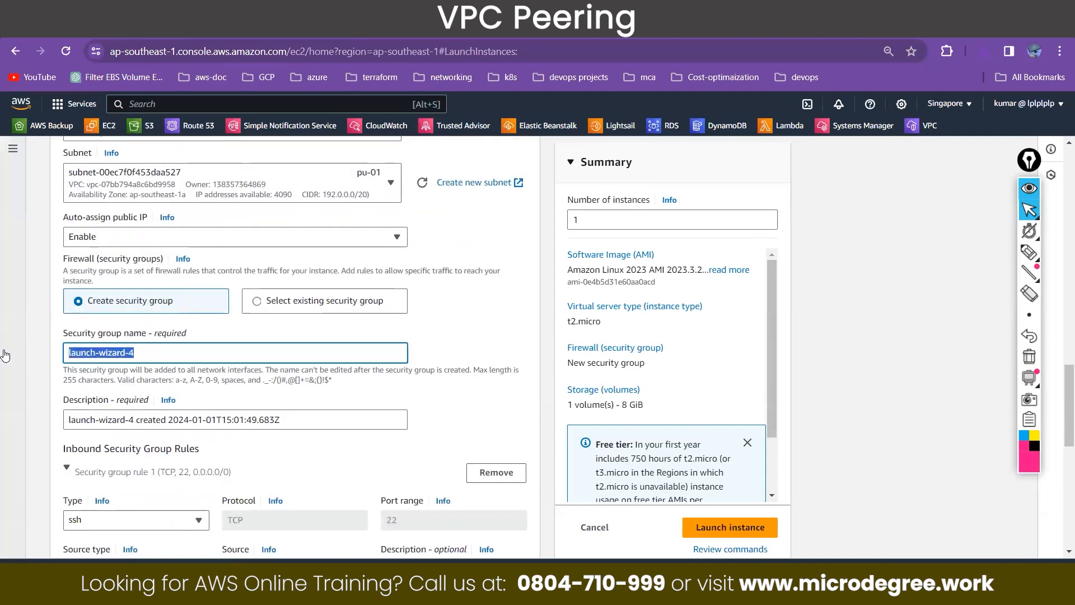
pyautogui.press('BackSpace')
pyautogui.write('vpc02')
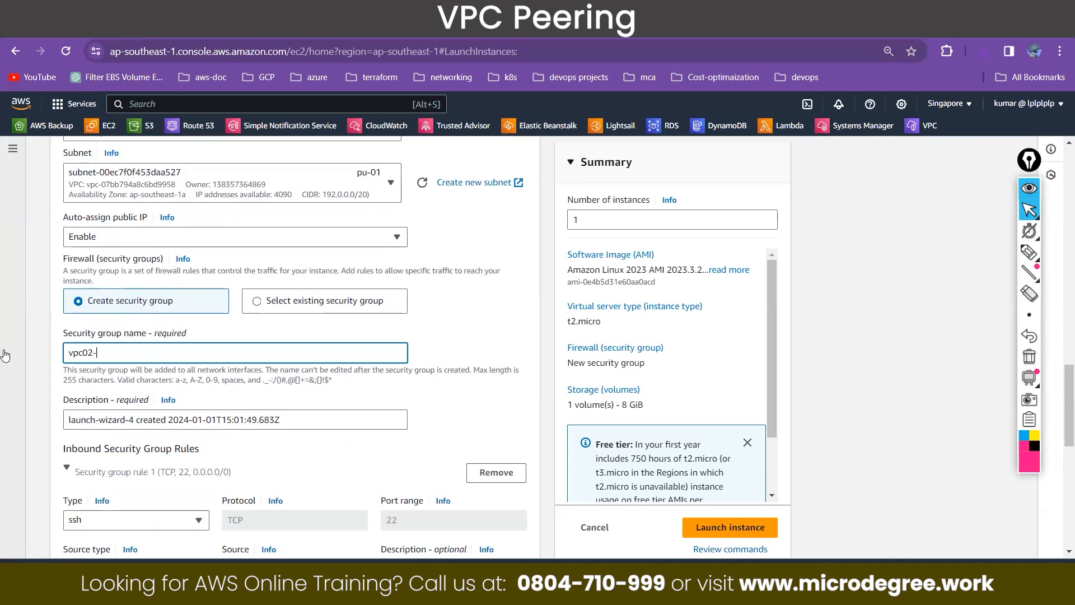
pyautogui.write('-sg-ec2')
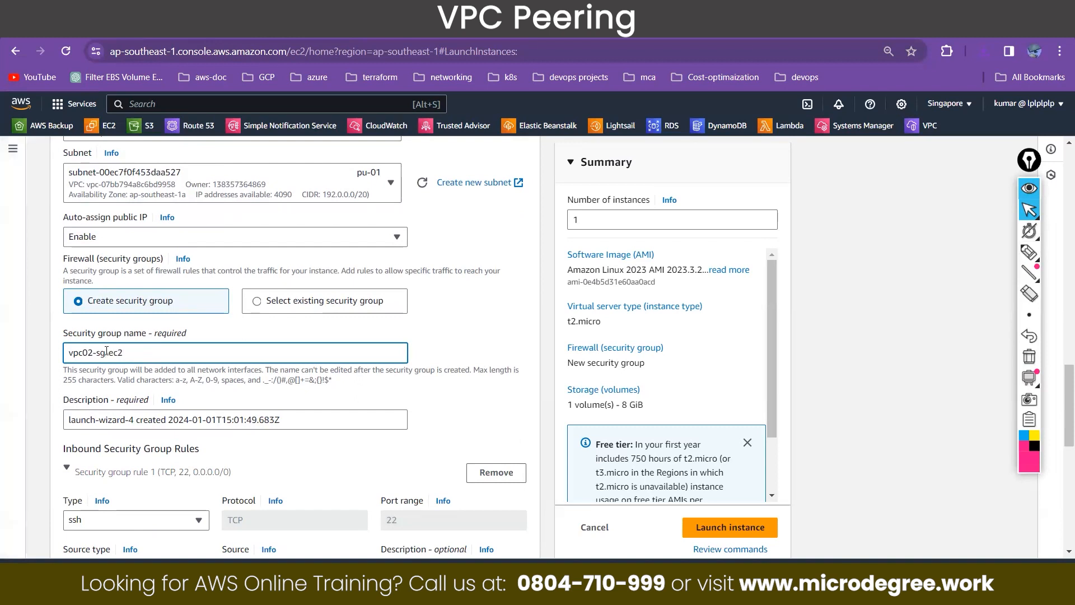
pyautogui.scroll(-3, 211, 345)
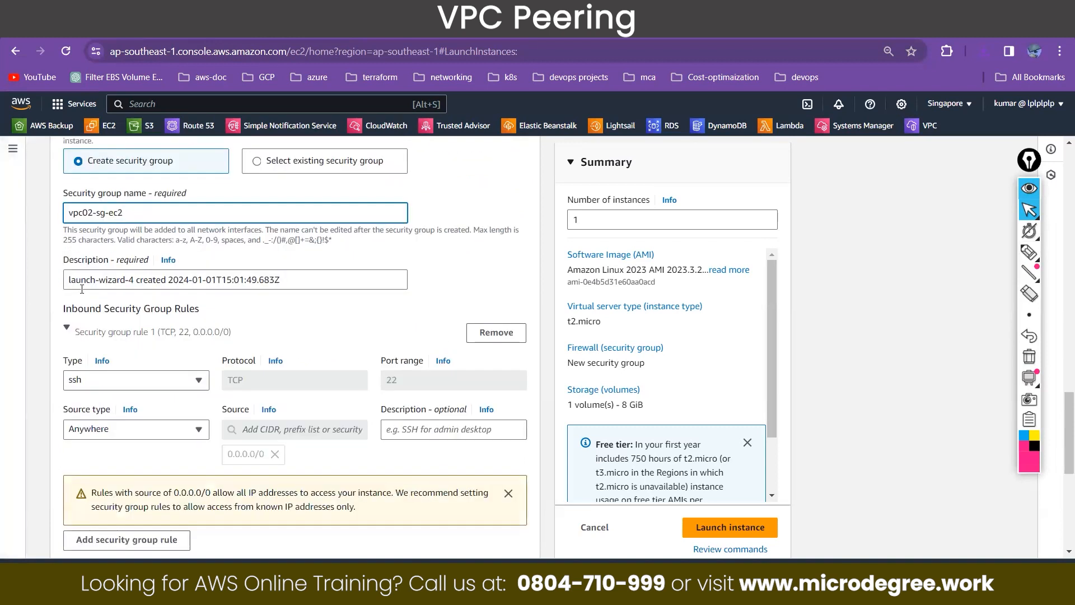
pyautogui.scroll(-3, 207, 319)
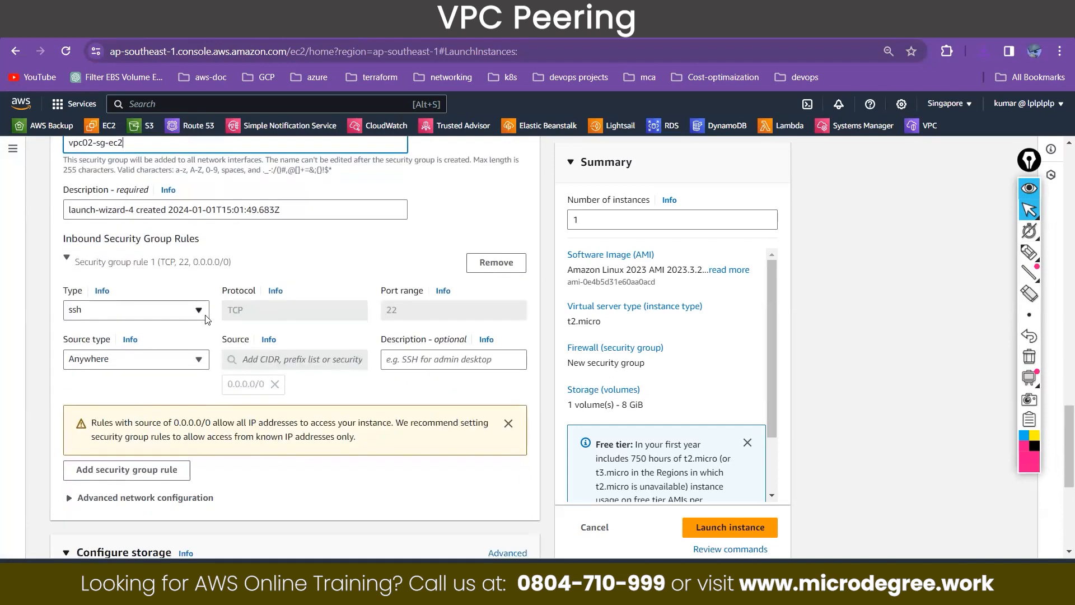
pyautogui.scroll(3, 207, 319)
pyautogui.scroll(-7, 208, 319)
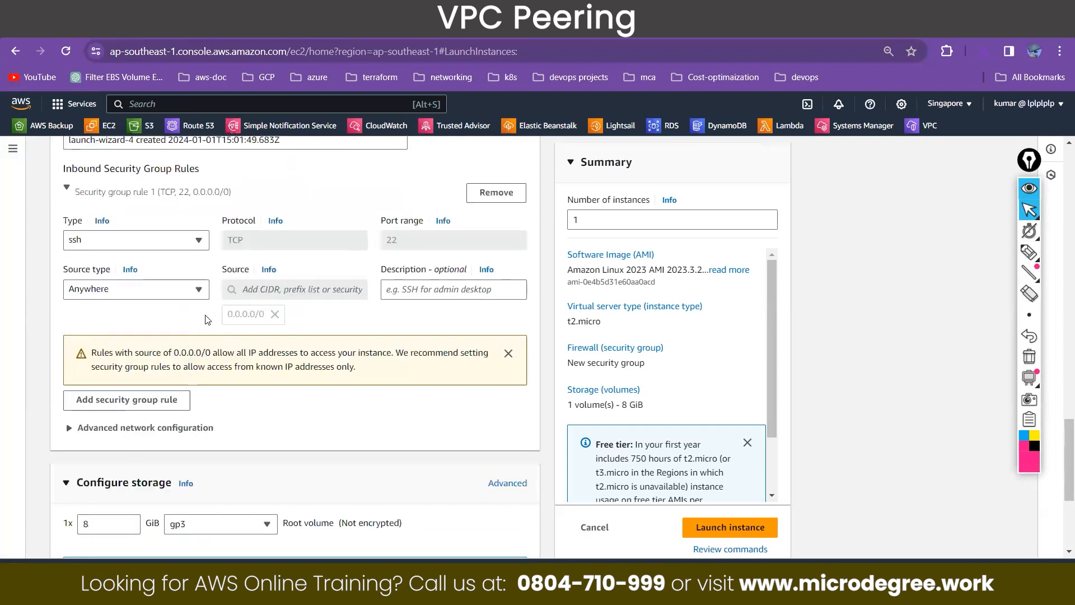
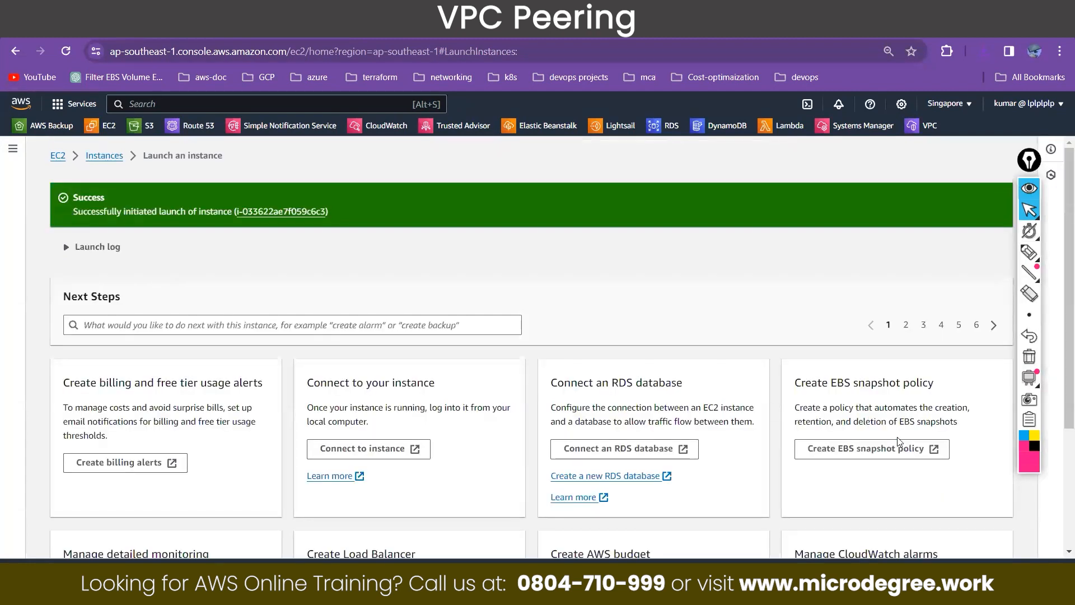
pyautogui.scroll(-3, 993, 544)
# Switch to the diagrams.net architecture diagram and slightly shift the public-subnet EC2 icons in the 10.0.0.0/16 and 192.0.0.0/16 VPCs.
pyautogui.click(994, 544)
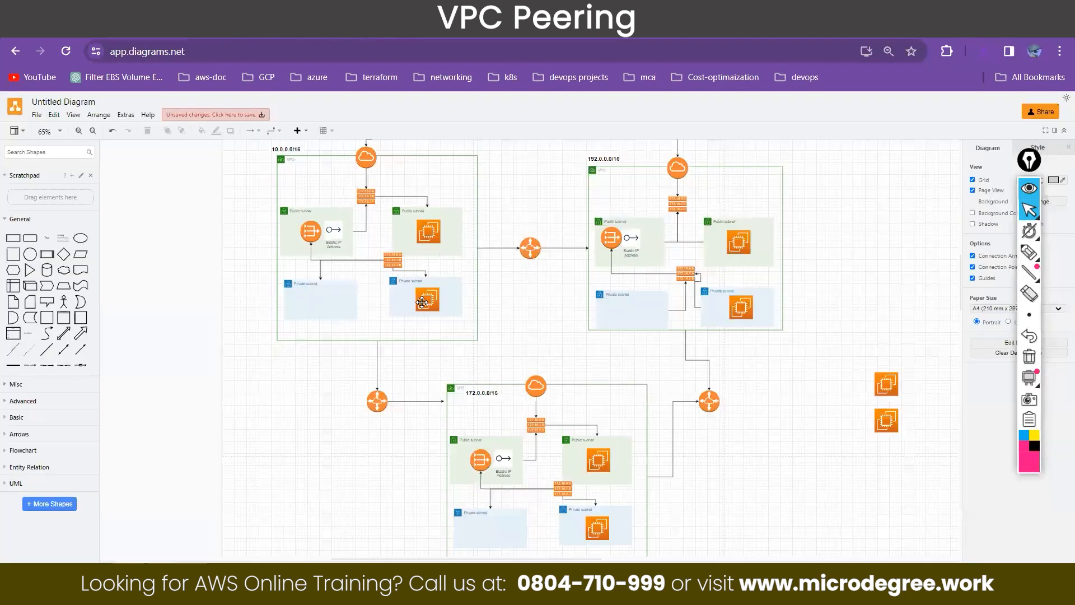
pyautogui.click(421, 303)
pyautogui.click(741, 307)
pyautogui.moveTo(429, 230)
pyautogui.mouseDown()
pyautogui.moveTo(427, 301)
pyautogui.moveTo(431, 234)
pyautogui.mouseUp()
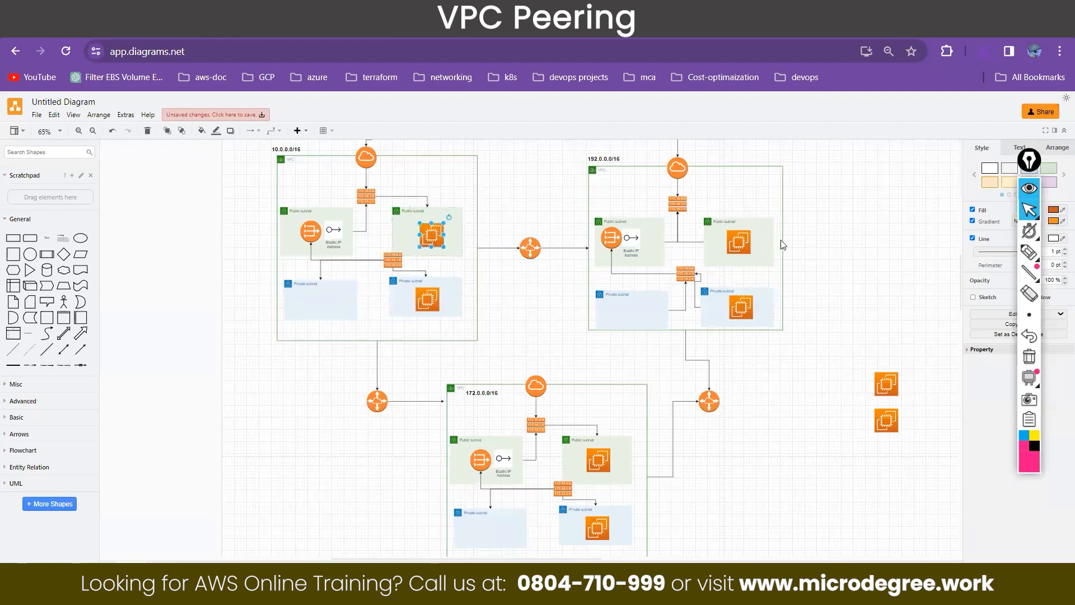
pyautogui.moveTo(737, 241)
pyautogui.mouseDown()
pyautogui.moveTo(737, 305)
pyautogui.moveTo(740, 241)
pyautogui.mouseUp()
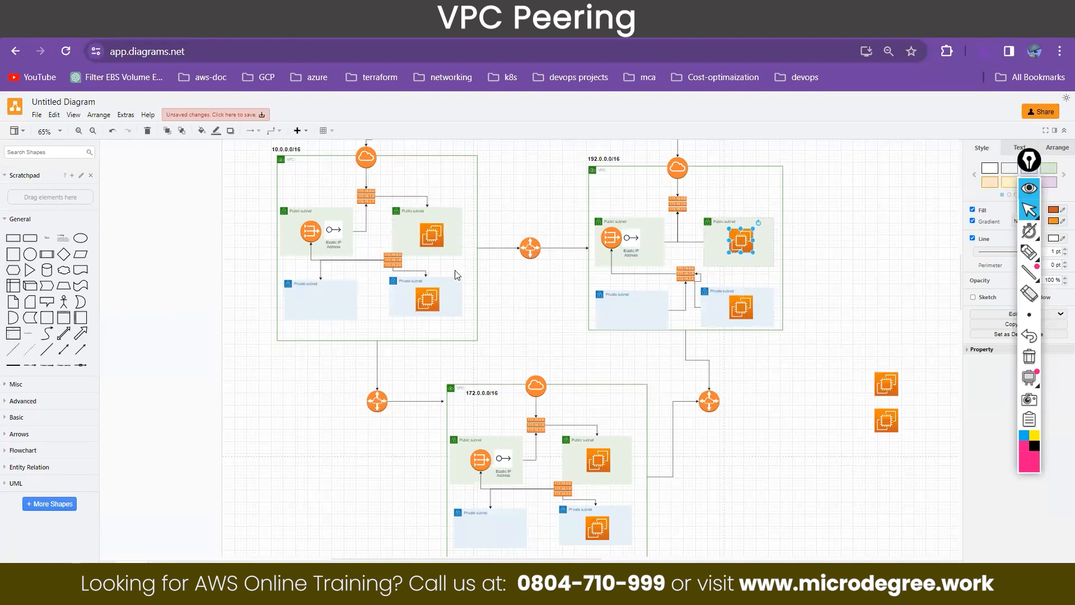
# Move the private-subnet EC2 icons of the 10.0.0.0/16 and 192.0.0.0/16 VPCs outside their VPC boxes.
pyautogui.moveTo(425, 300); pyautogui.dragTo(289, 405)
pyautogui.moveTo(735, 308); pyautogui.dragTo(822, 347)
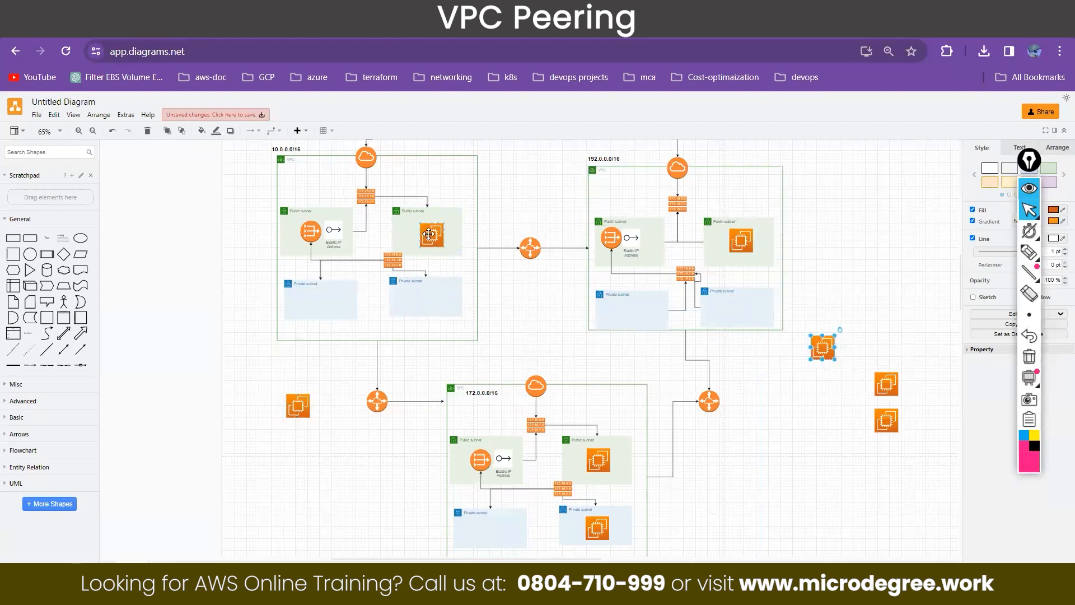
pyautogui.click(742, 237)
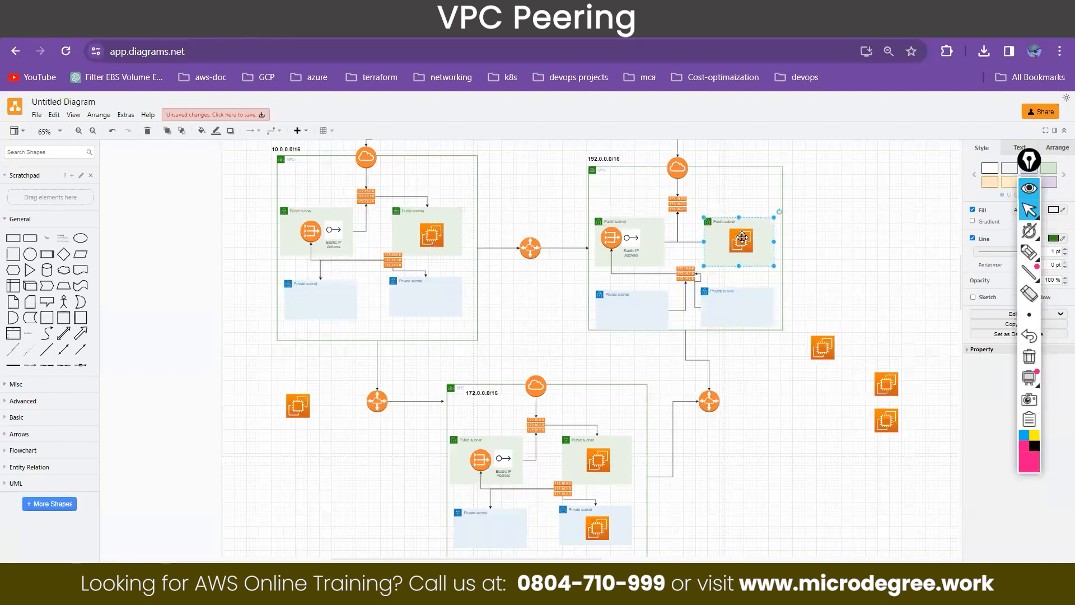
pyautogui.doubleClick(742, 237)
pyautogui.click(428, 235)
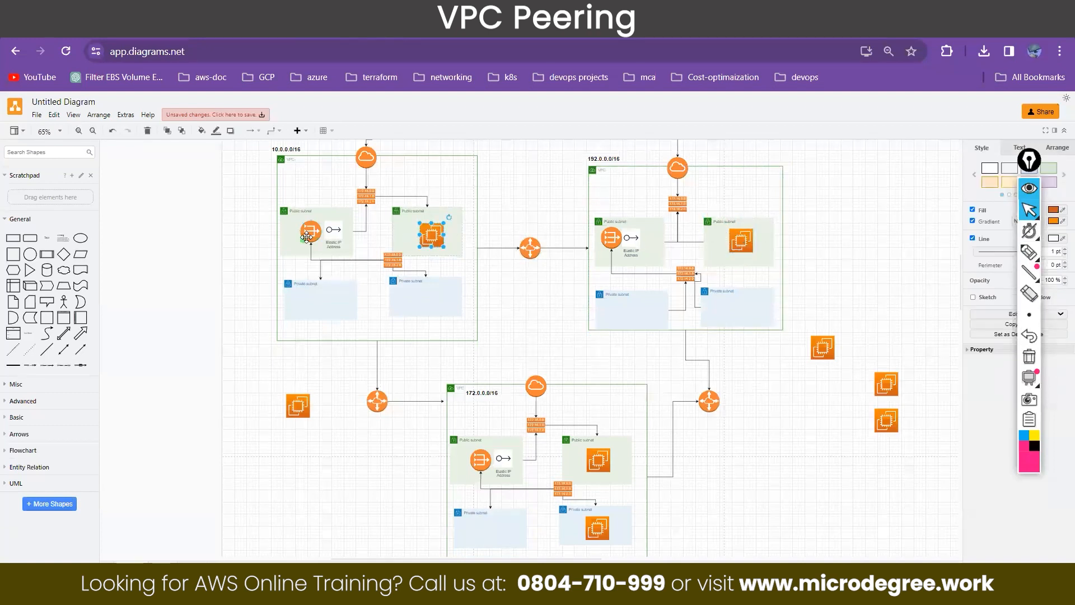
# Move the two EC2 icons back into the private subnets of the 10.0.0.0/16 and 192.0.0.0/16 VPCs.
pyautogui.moveTo(300, 399); pyautogui.dragTo(427, 294)
pyautogui.moveTo(823, 347); pyautogui.dragTo(742, 307)
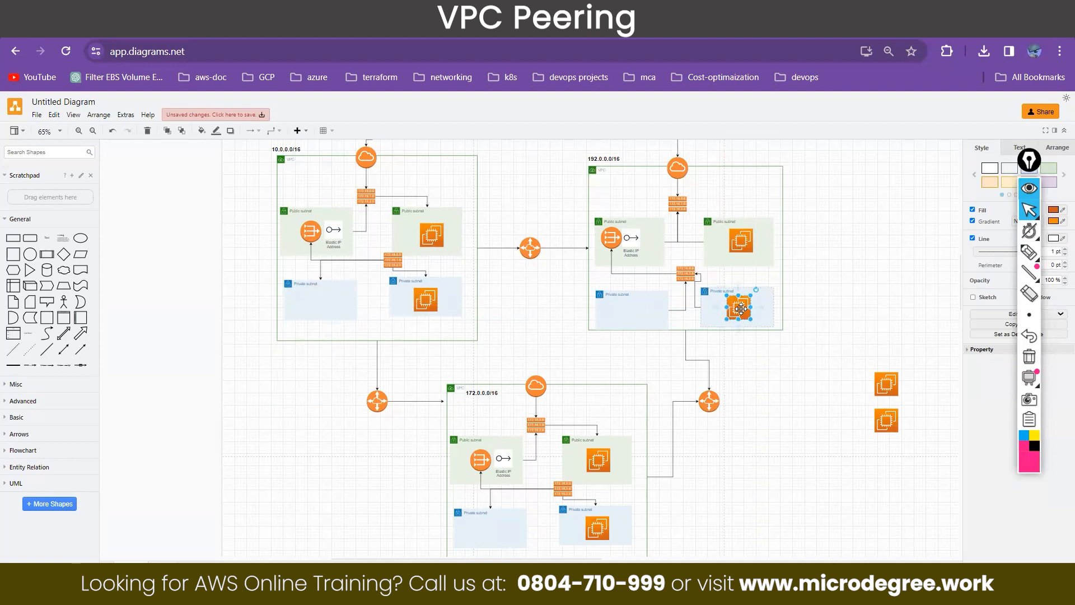
pyautogui.click(428, 300)
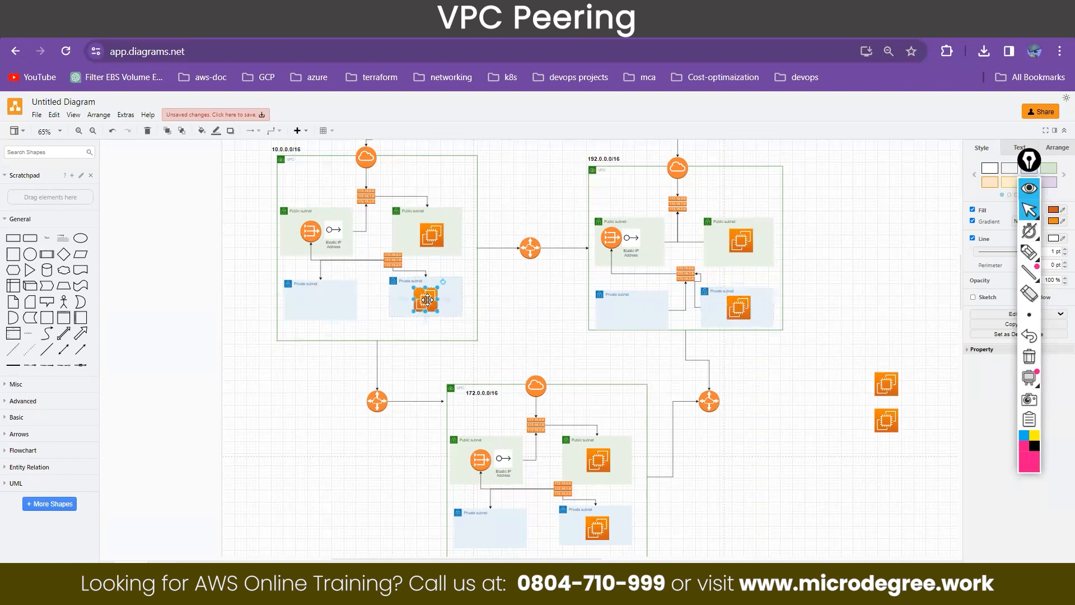
pyautogui.click(739, 310)
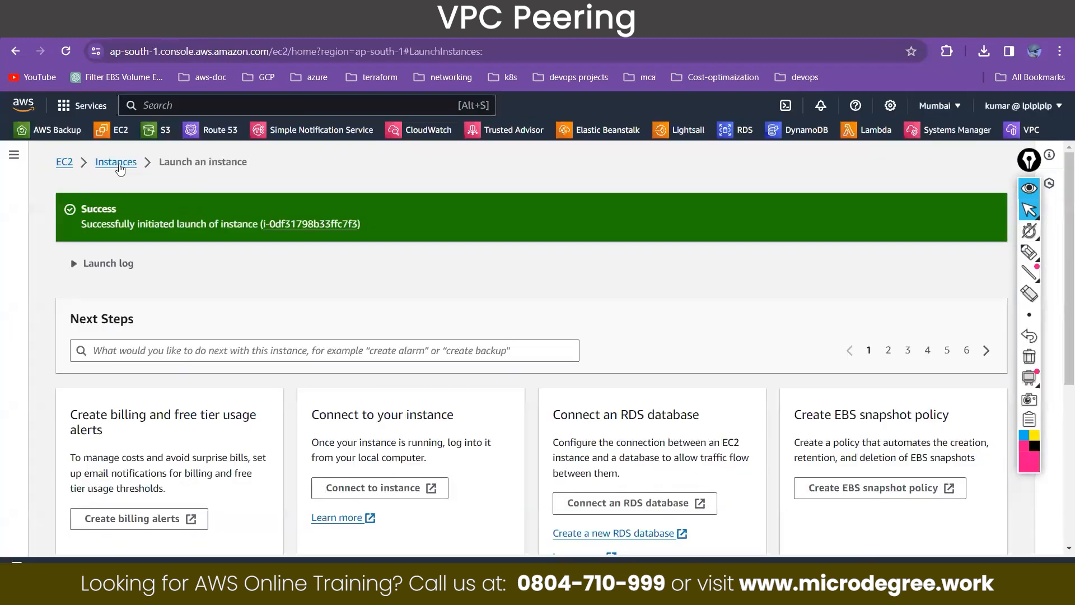
# Start launching another EC2 instance from the Mumbai instances list and name it pvt02-vpc01.
pyautogui.click(117, 163)
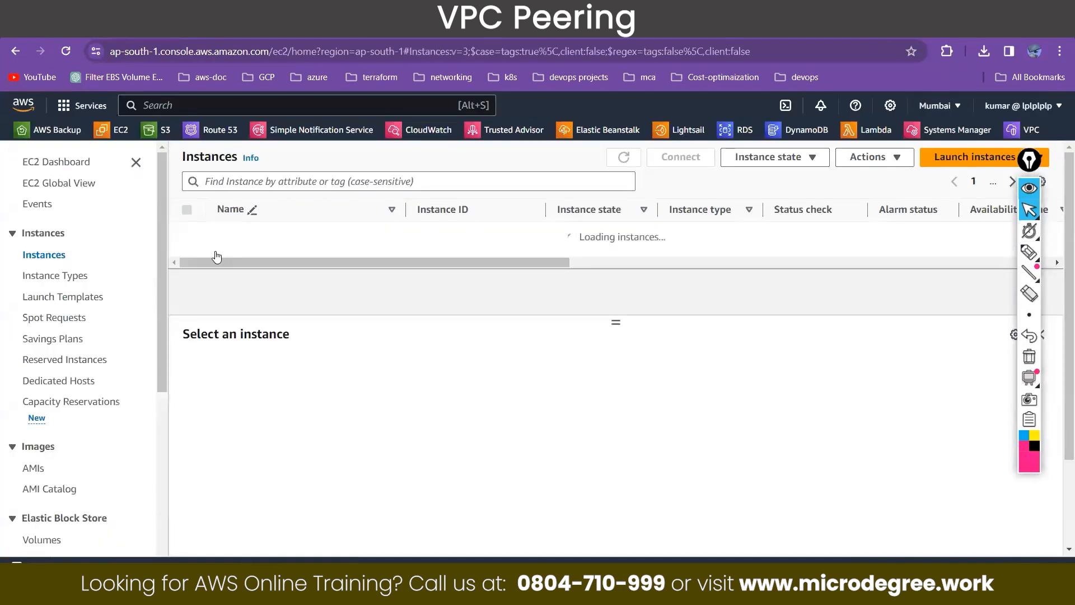
pyautogui.click(963, 164)
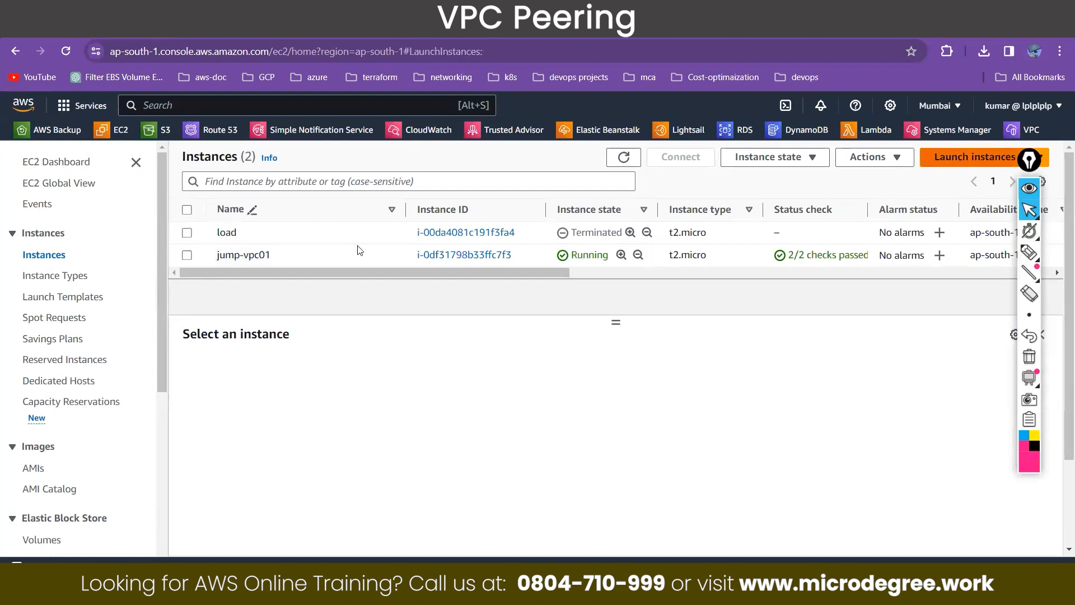
pyautogui.click(250, 349)
pyautogui.write('pvt02-vpc01')
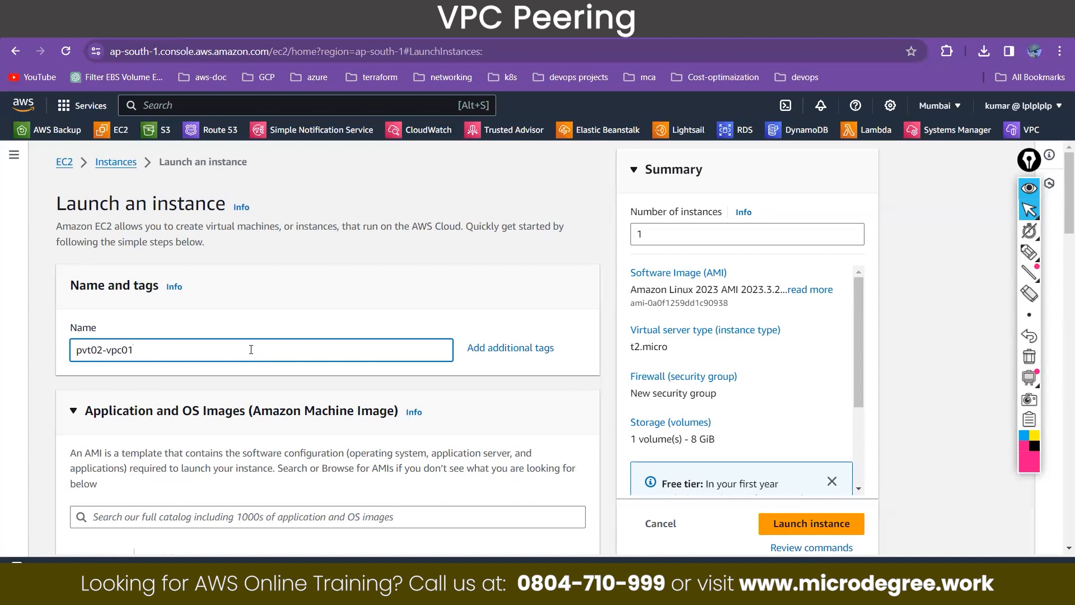
# Choose the 41-night key pair for the pvt02-vpc01 instance.
pyautogui.scroll(-10, 251, 350)
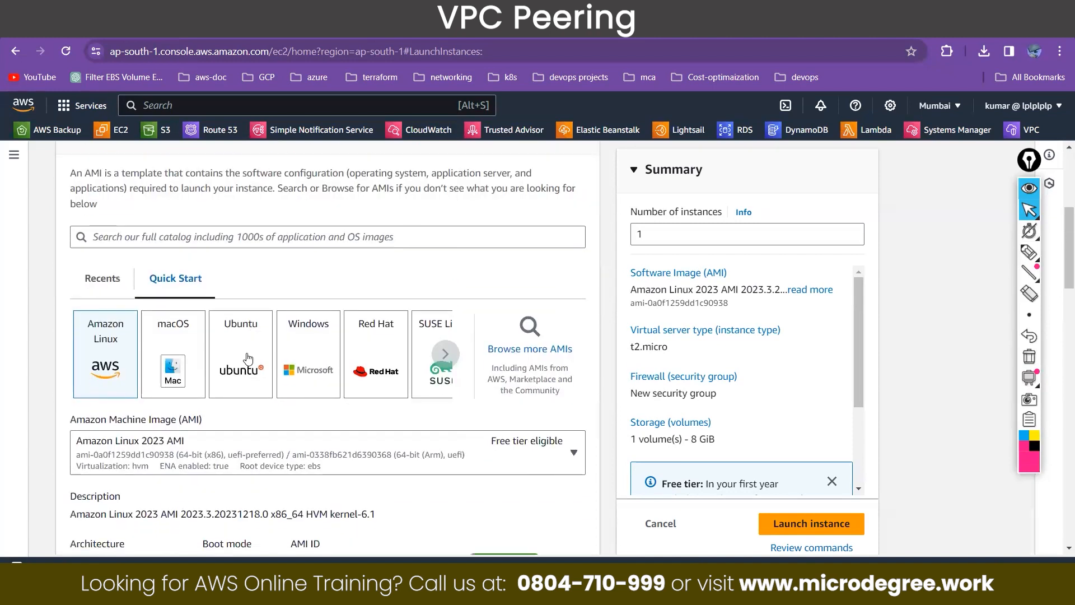
pyautogui.scroll(-6, 249, 358)
pyautogui.click(229, 260)
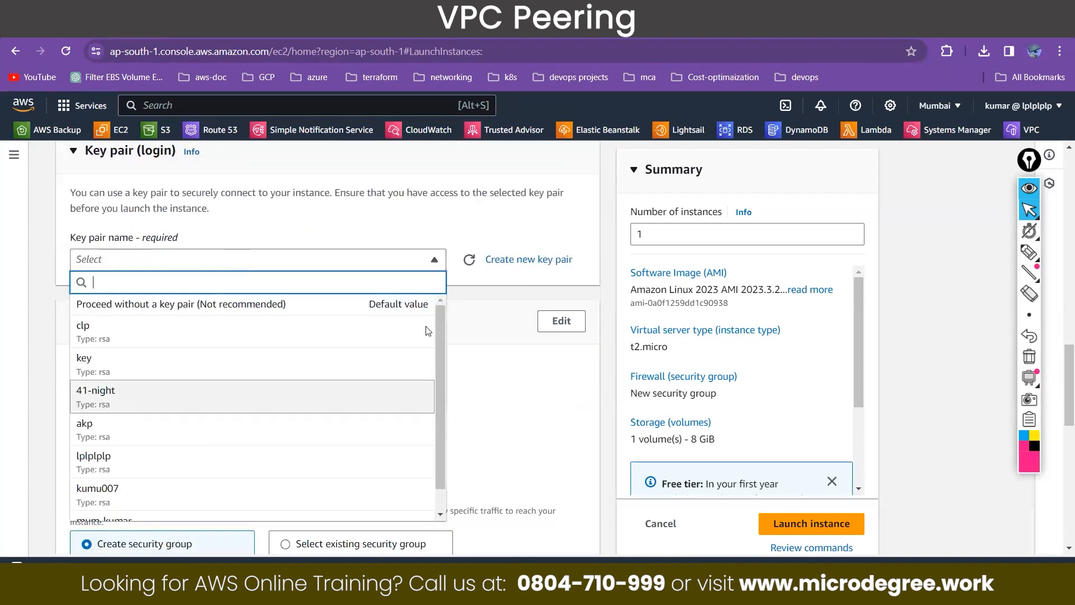
pyautogui.click(120, 409)
pyautogui.scroll(-1, 570, 257)
# Edit the network settings of pvt02-vpc01 to use VPC vpc01 and its private subnet pvt02.
pyautogui.click(570, 257)
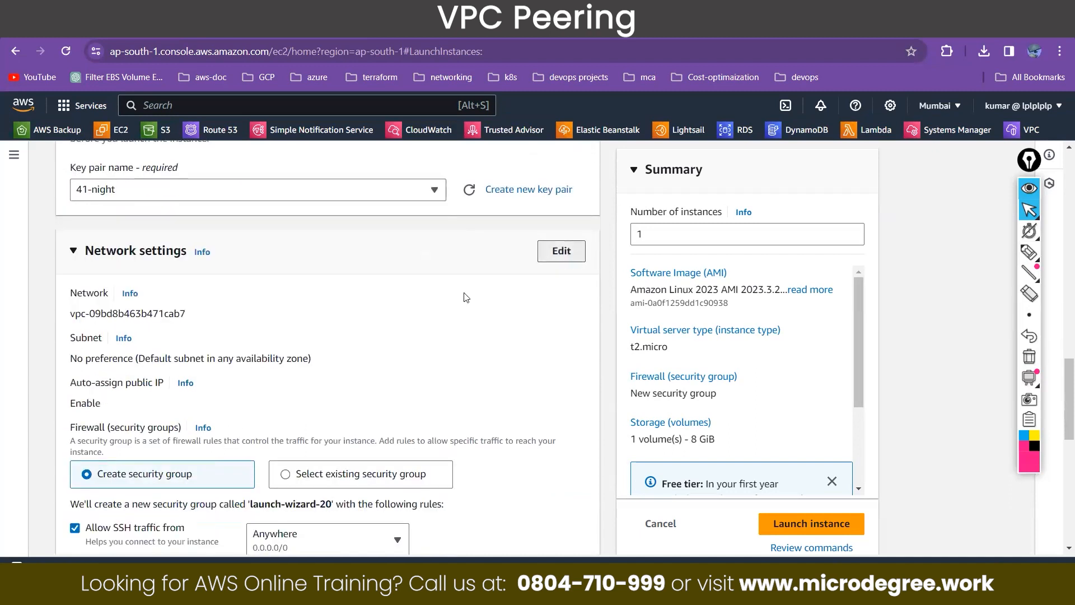
pyautogui.click(205, 327)
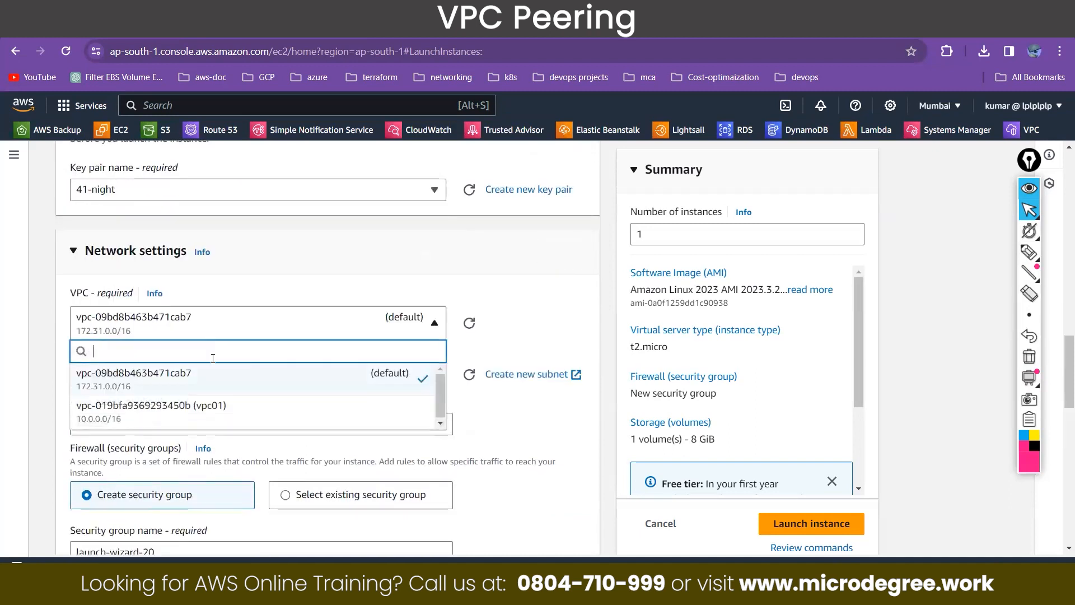
pyautogui.click(242, 407)
pyautogui.click(255, 391)
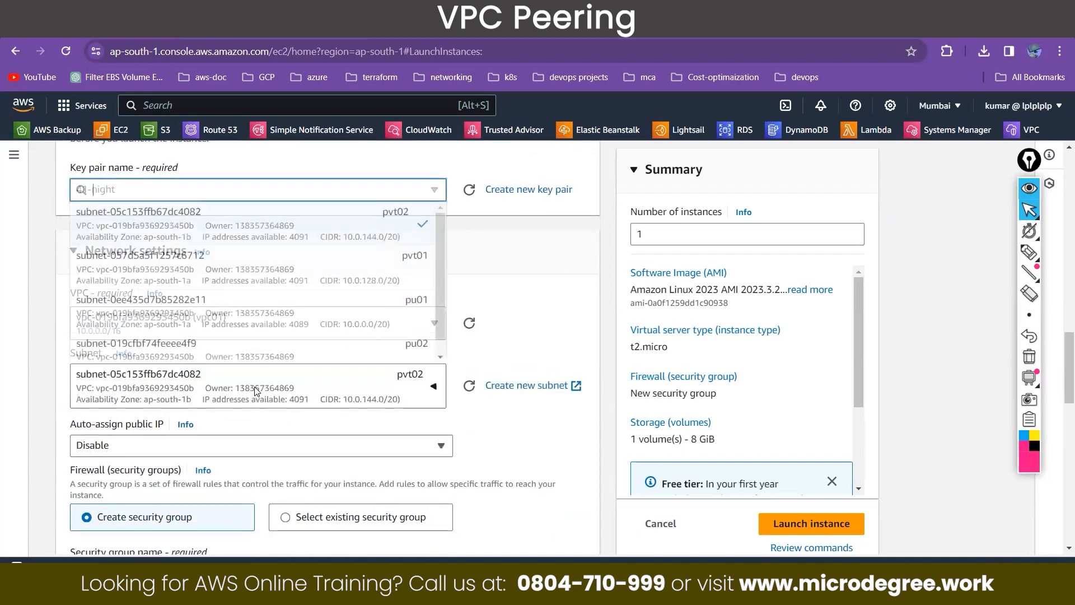
pyautogui.click(307, 231)
pyautogui.scroll(-2, 291, 275)
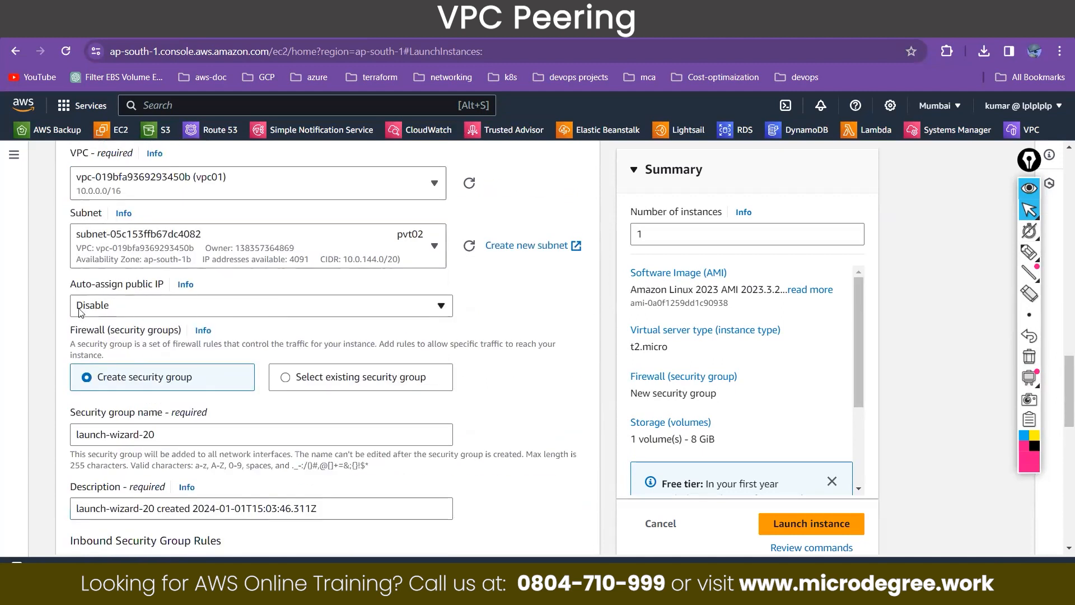
# Assign the existing security group vpc01-sg-ec2 to pvt02-vpc01 and launch the instance.
pyautogui.scroll(-2, 177, 317)
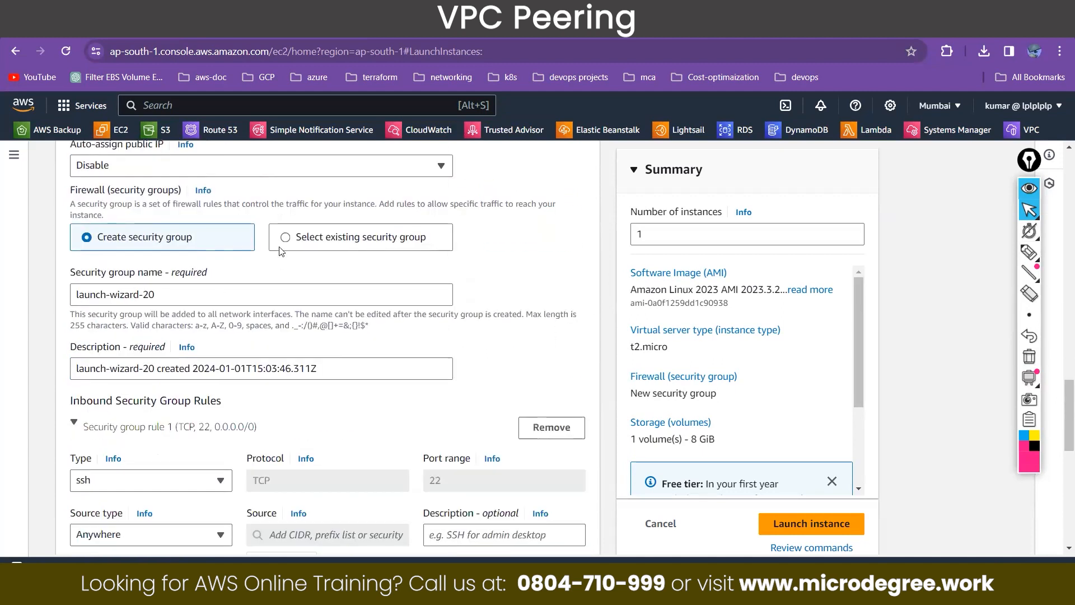
pyautogui.click(285, 239)
pyautogui.click(190, 295)
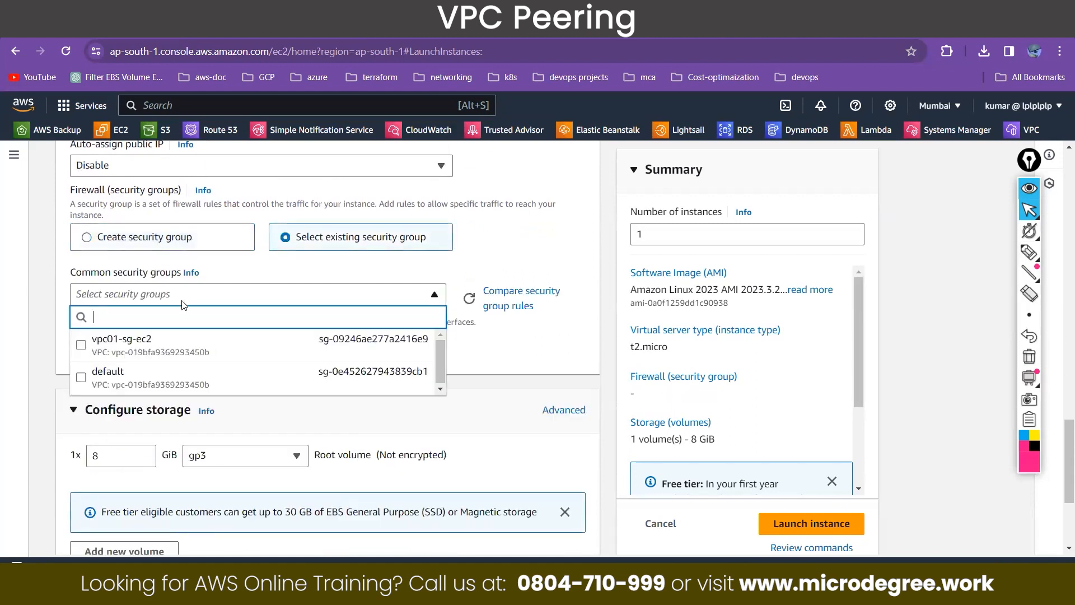
pyautogui.click(89, 347)
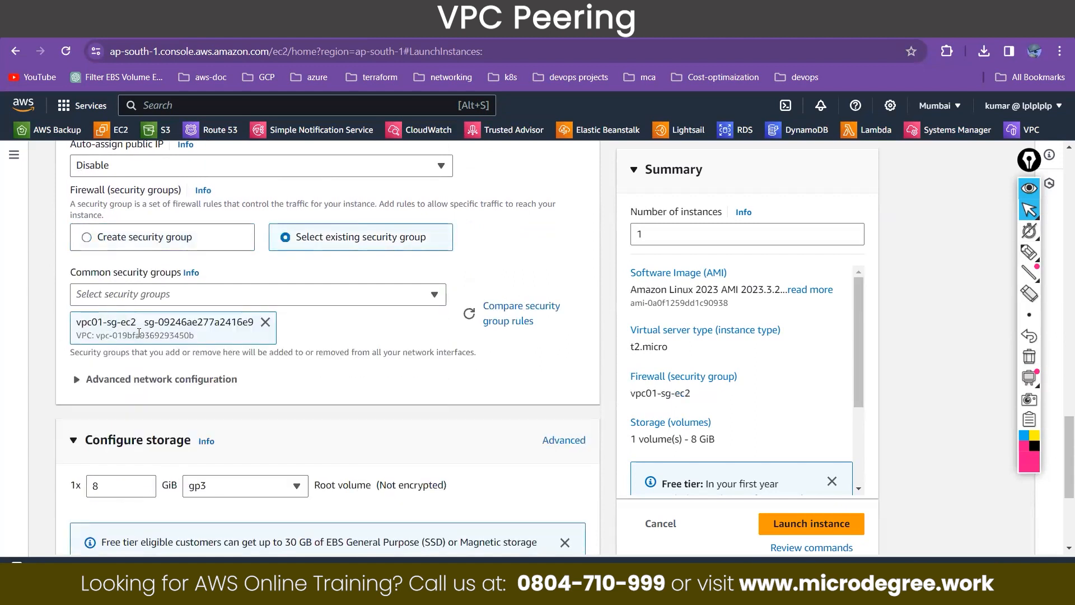
pyautogui.scroll(-4, 311, 338)
pyautogui.click(815, 496)
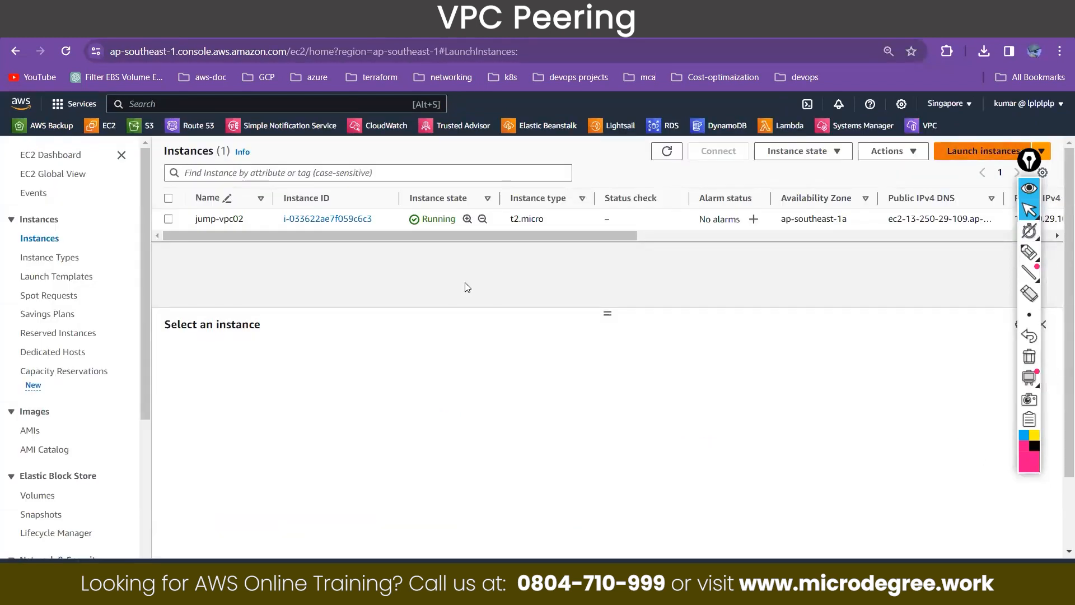
# Start launching a Singapore instance named pvt02-vpc02 with the nnnnn-41 key pair.
pyautogui.click(977, 158)
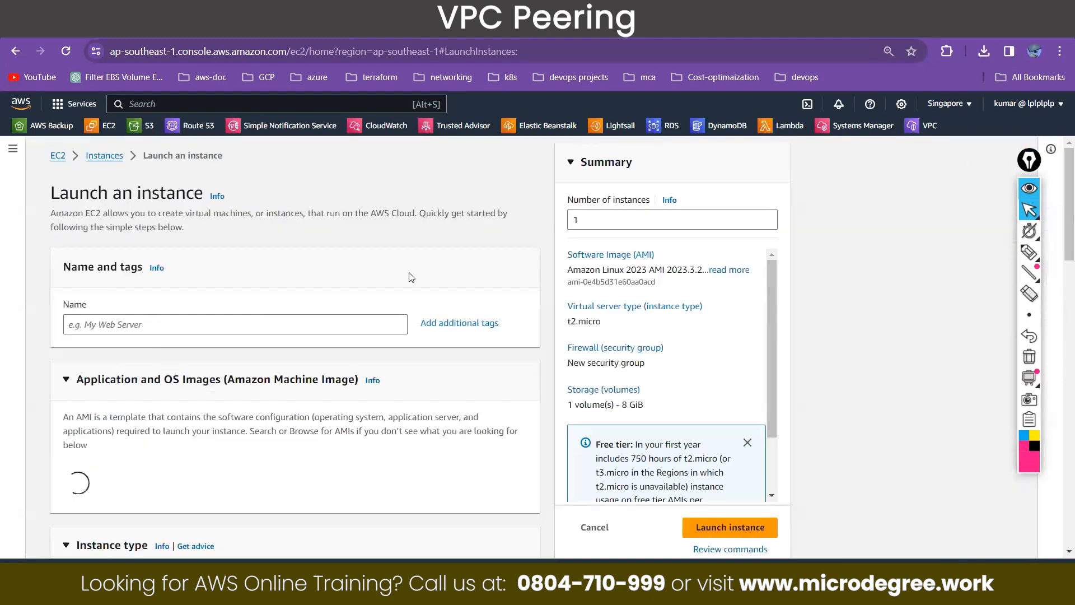
pyautogui.click(200, 325)
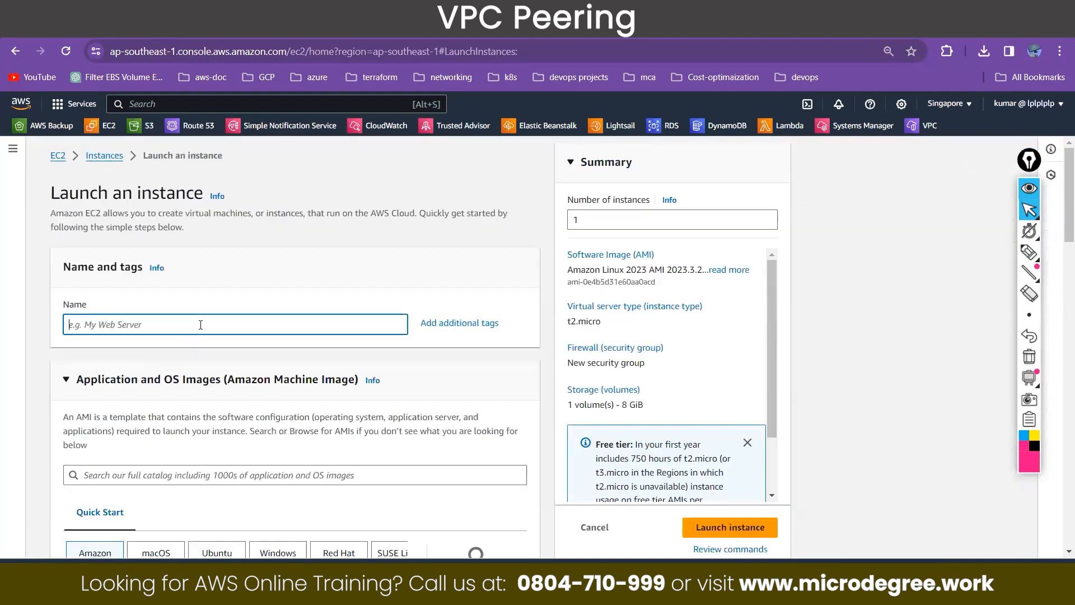
pyautogui.write('pvt02-vpc02')
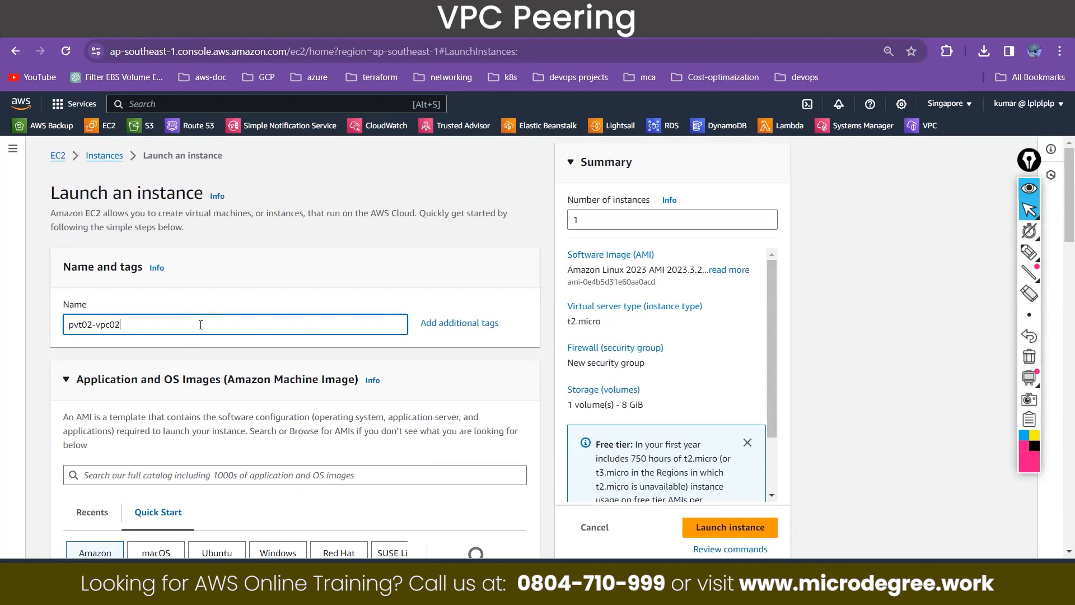
pyautogui.scroll(-5, 200, 325)
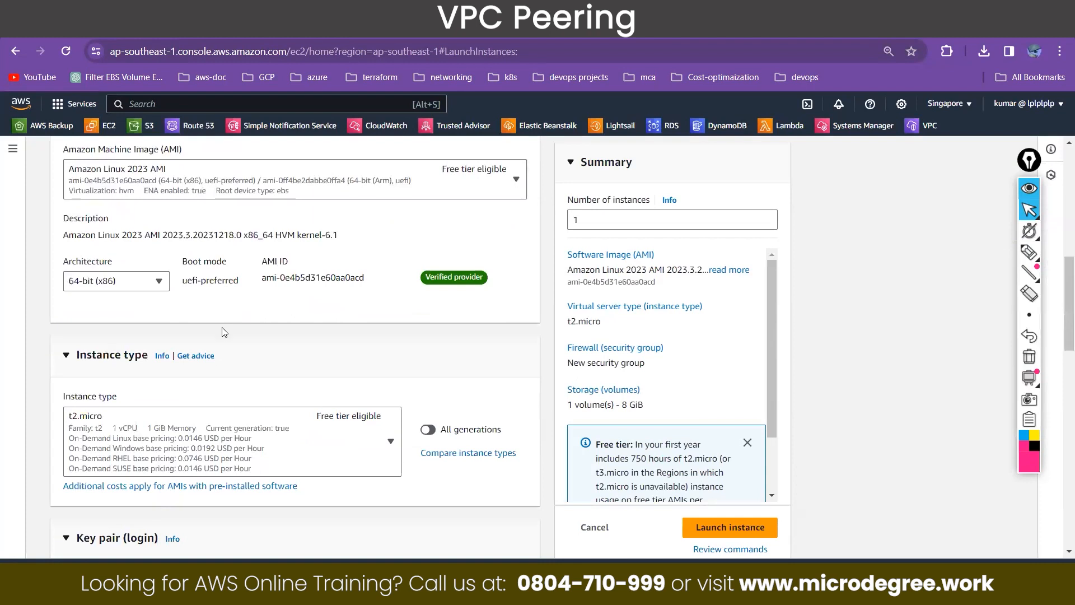
pyautogui.scroll(-5, 217, 373)
pyautogui.click(217, 356)
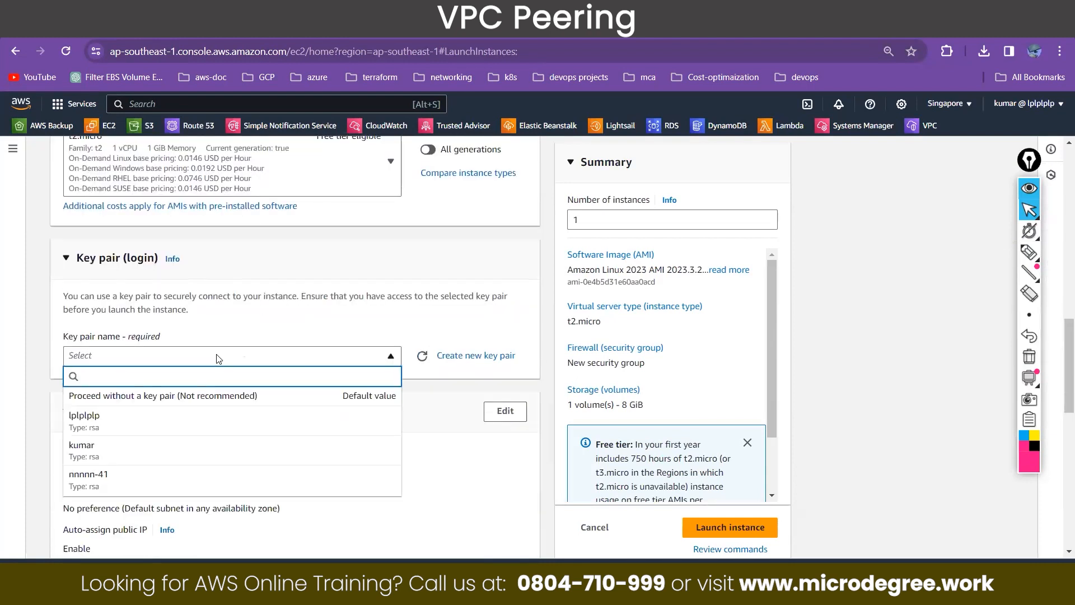
pyautogui.click(146, 478)
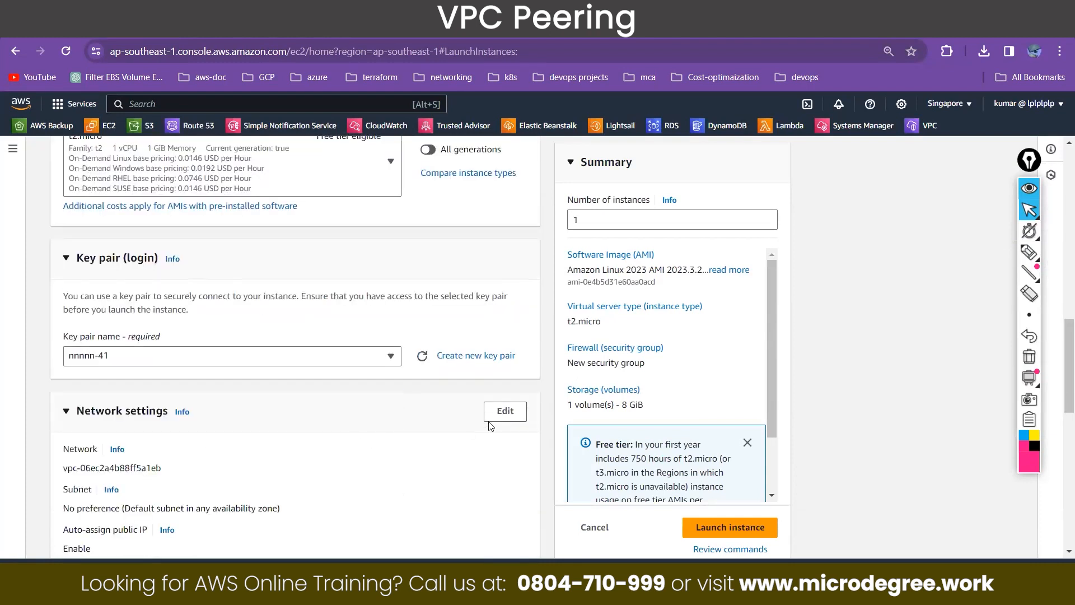
# Edit the network settings of pvt02-vpc02 to use VPC vpc02 and its private subnet pvt02.
pyautogui.click(525, 412)
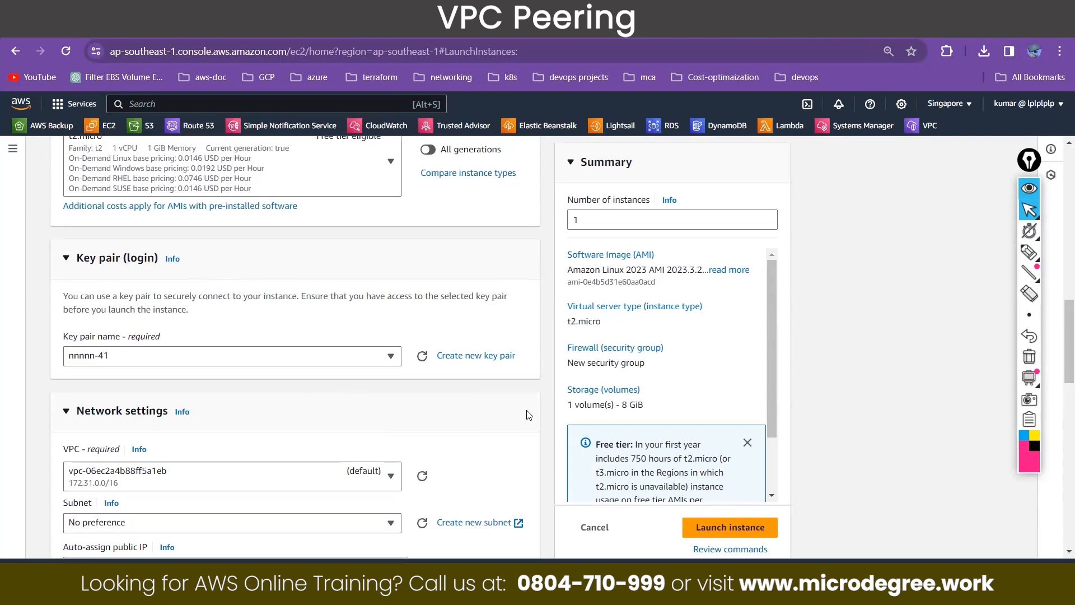
pyautogui.click(182, 476)
pyautogui.click(182, 417)
pyautogui.scroll(-3, 204, 393)
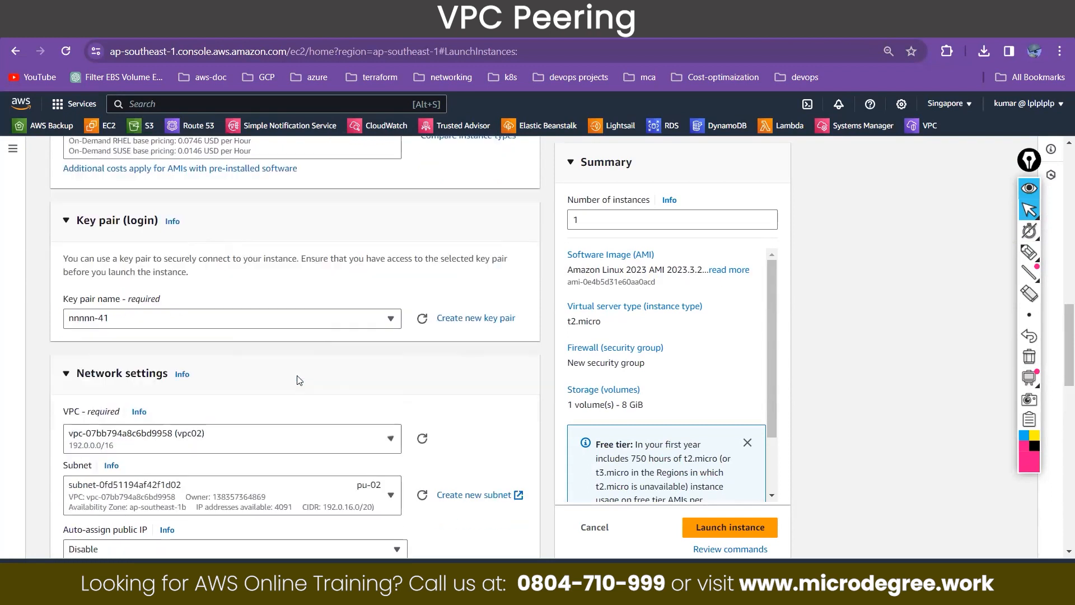
pyautogui.click(204, 393)
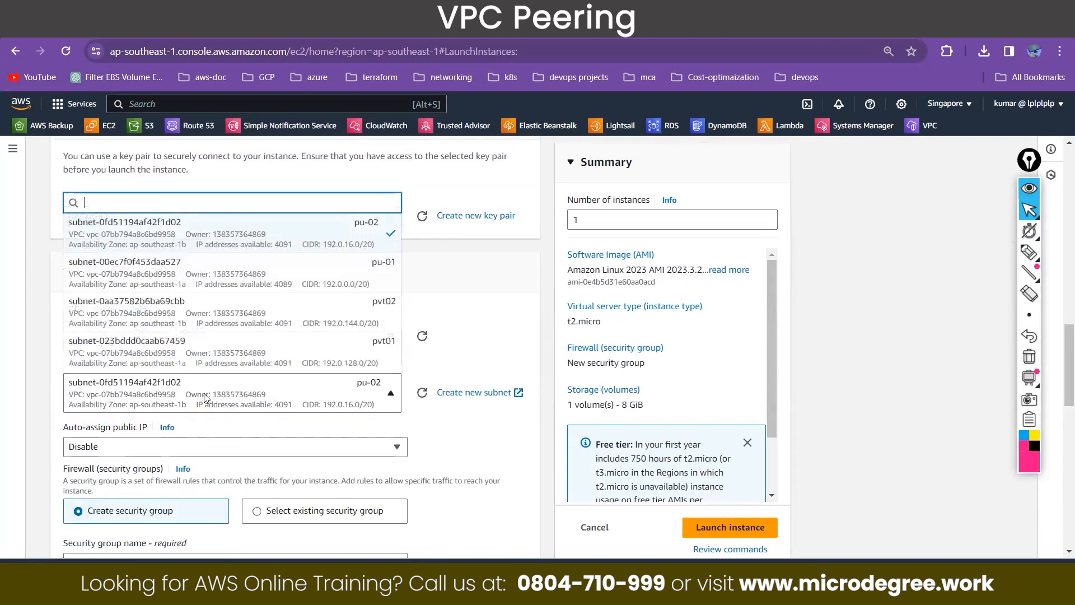
pyautogui.click(250, 320)
# Assign the existing security group vpc02-sg-ec2 to the pvt02-vpc02 instance.
pyautogui.scroll(-3, 144, 439)
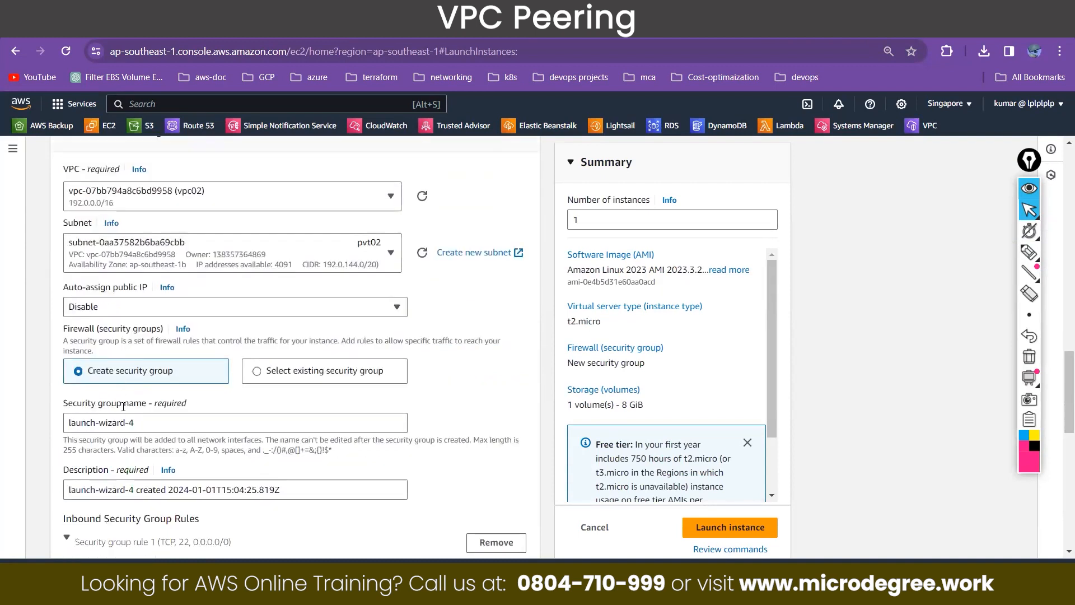
pyautogui.click(258, 370)
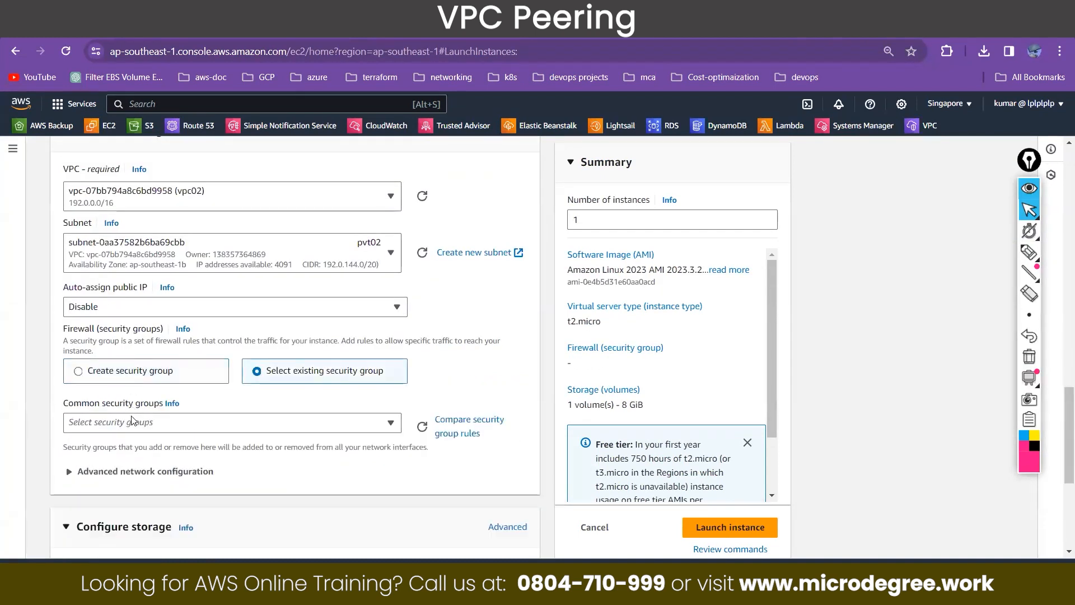
pyautogui.click(132, 421)
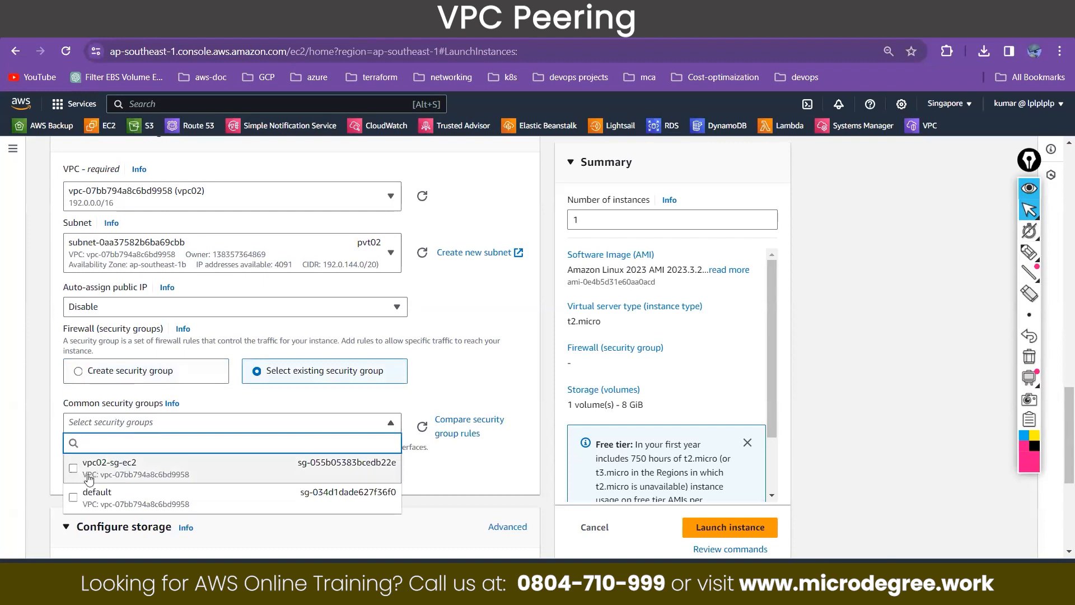
pyautogui.click(88, 478)
pyautogui.scroll(-3, 329, 366)
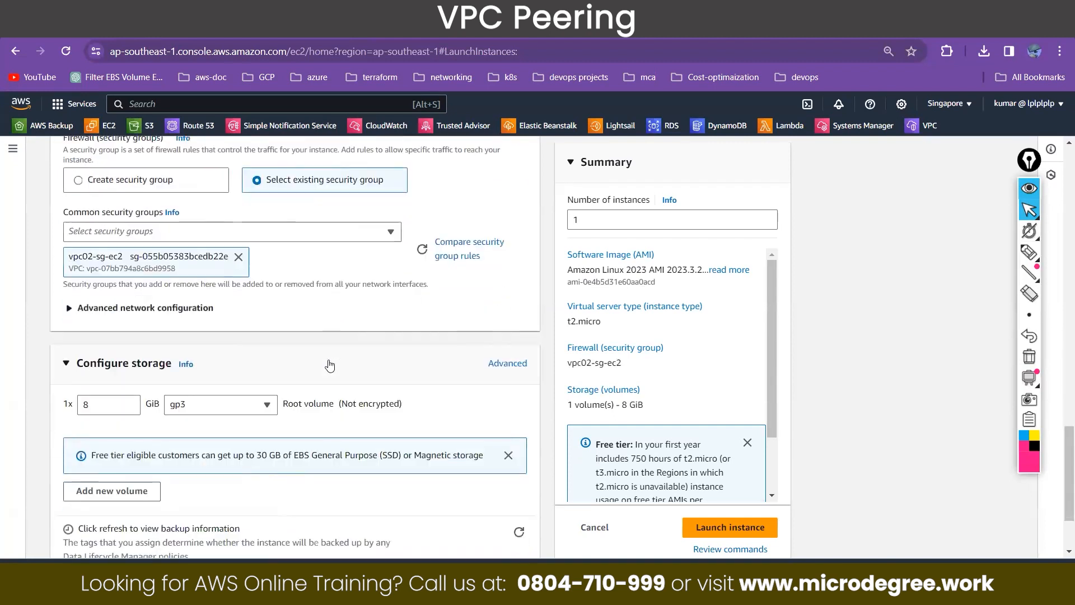
pyautogui.scroll(-2, 329, 366)
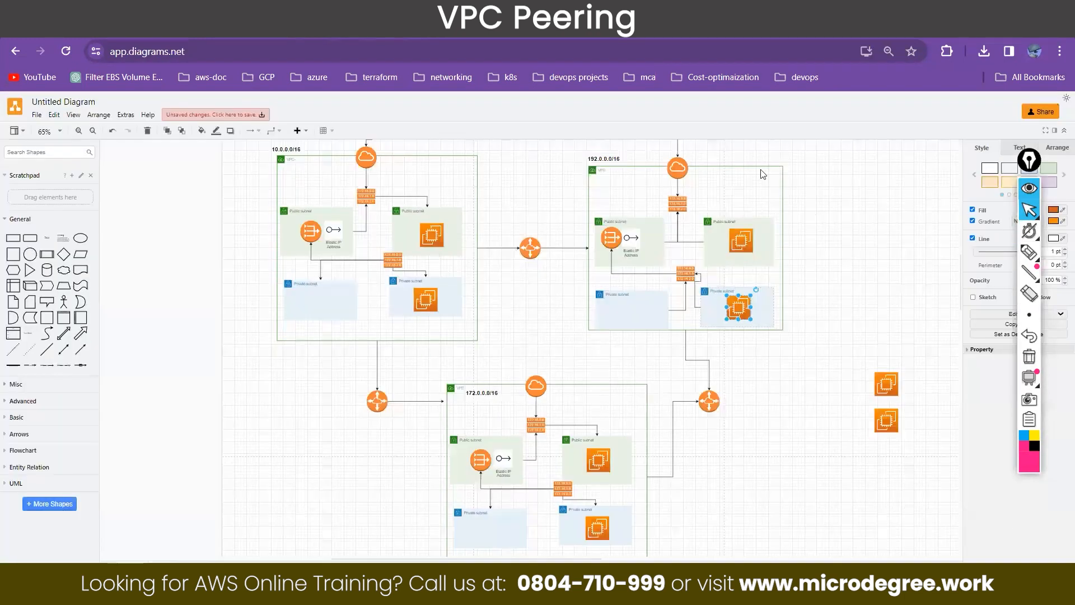
# Point out the public and private EC2 instances of the 10.0.0.0/16 and 192.0.0.0/16 VPCs in the diagram.
pyautogui.click(434, 234)
pyautogui.click(426, 299)
pyautogui.click(738, 239)
pyautogui.click(739, 308)
# Return to the Mumbai EC2 instances list and show the details of jump-vpc01.
pyautogui.hotkey('ctrl', 'Tab')
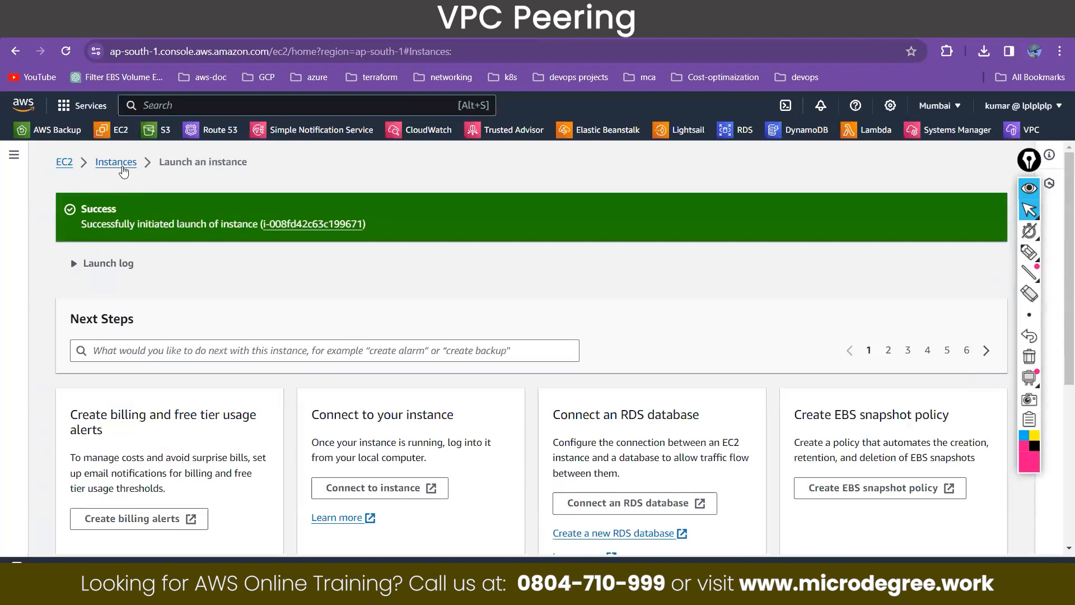
pyautogui.click(121, 165)
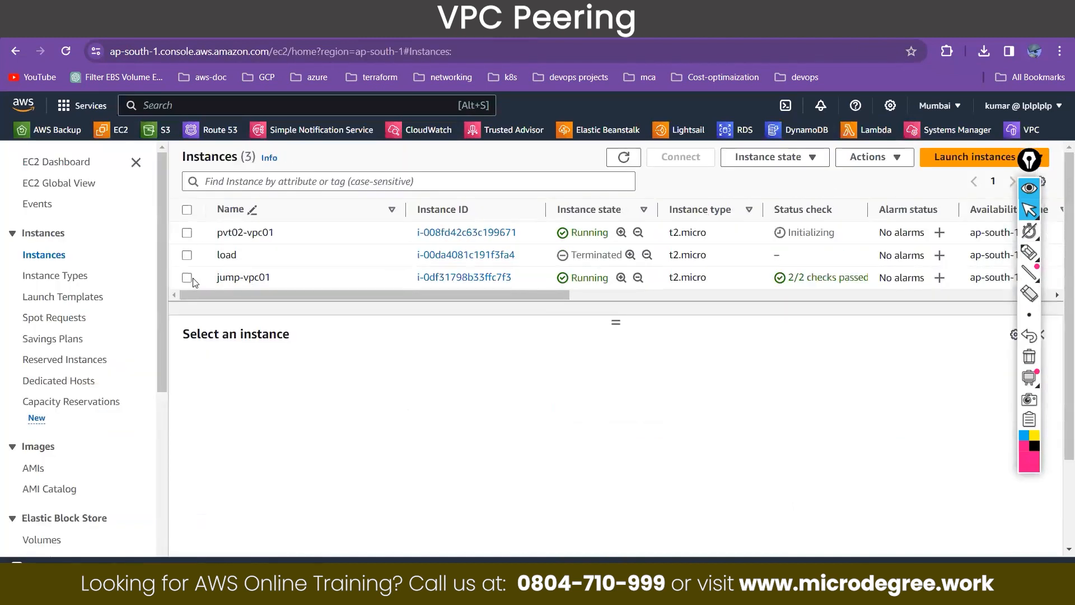
pyautogui.click(187, 277)
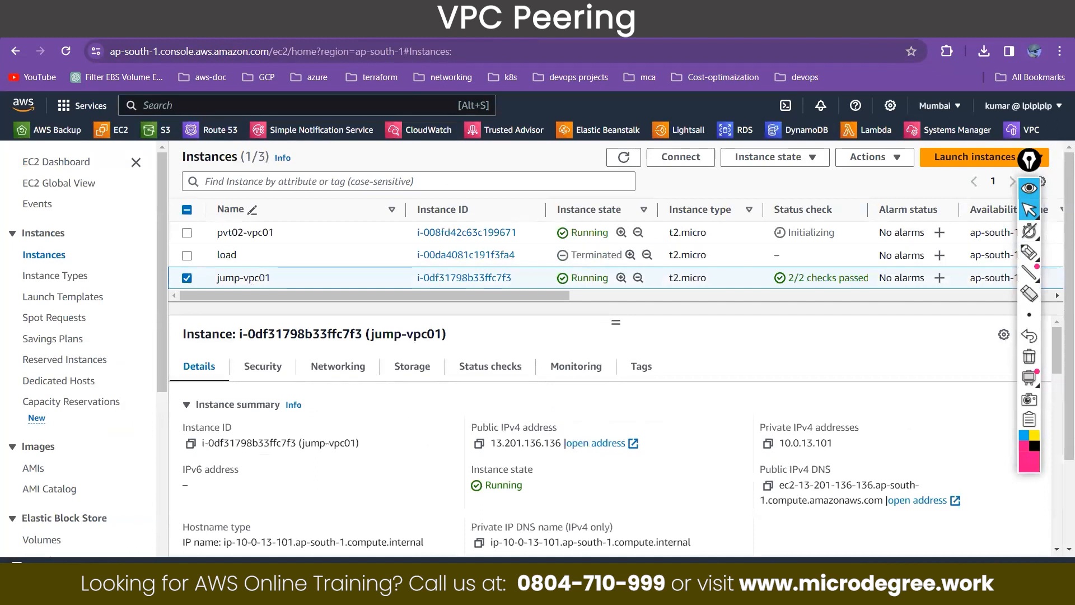
# Find and open MobaXterm on the computer.
pyautogui.press('super')
pyautogui.write('mob')
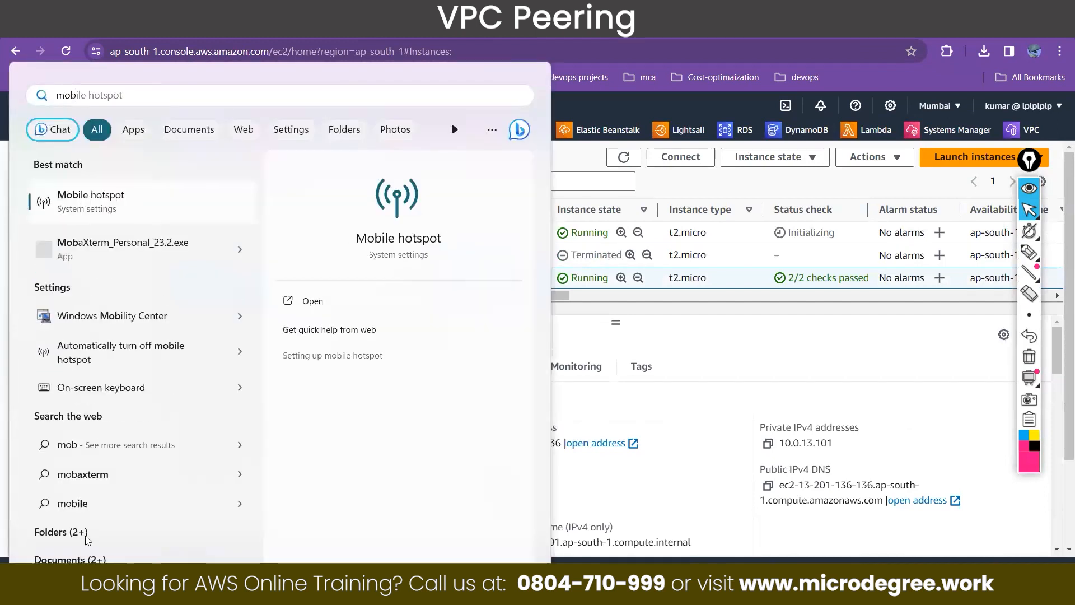
pyautogui.press('Escape')
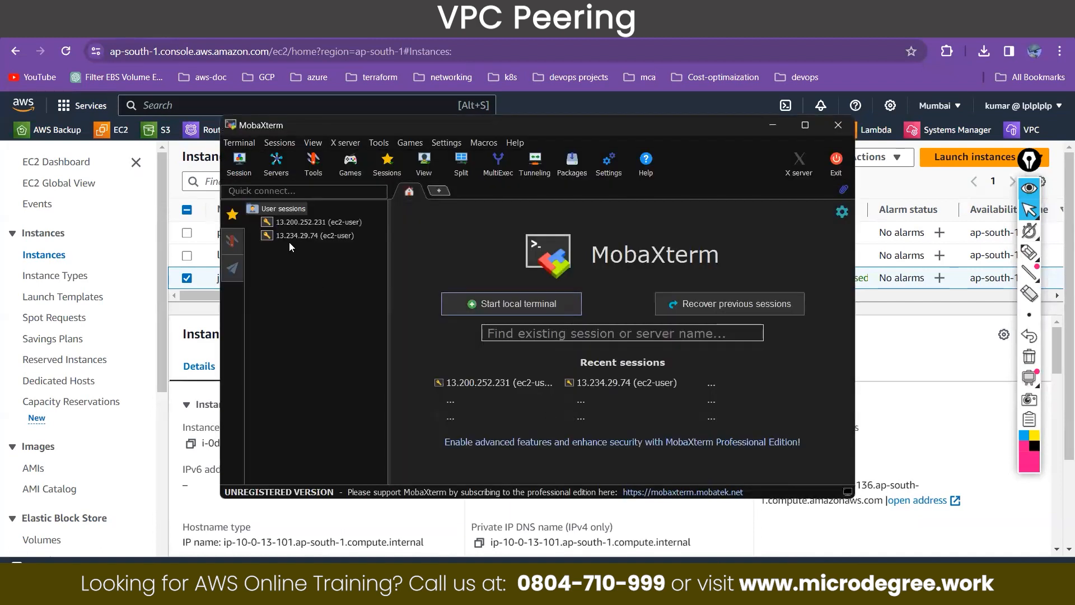
# Delete both saved ec2-user sessions from the MobaXterm user sessions.
pyautogui.rightClick(297, 226)
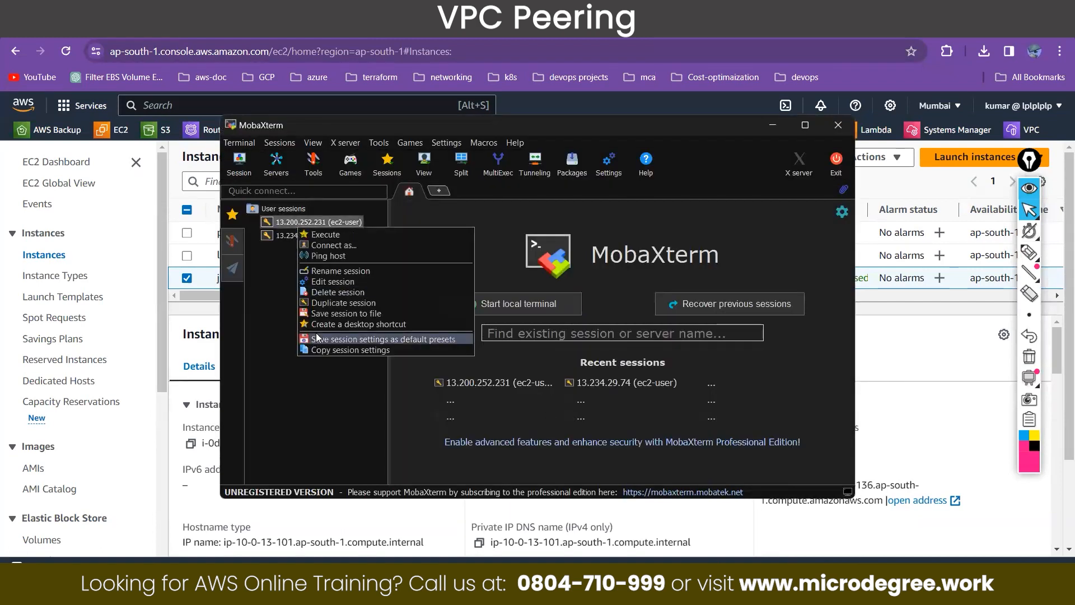
pyautogui.click(317, 291)
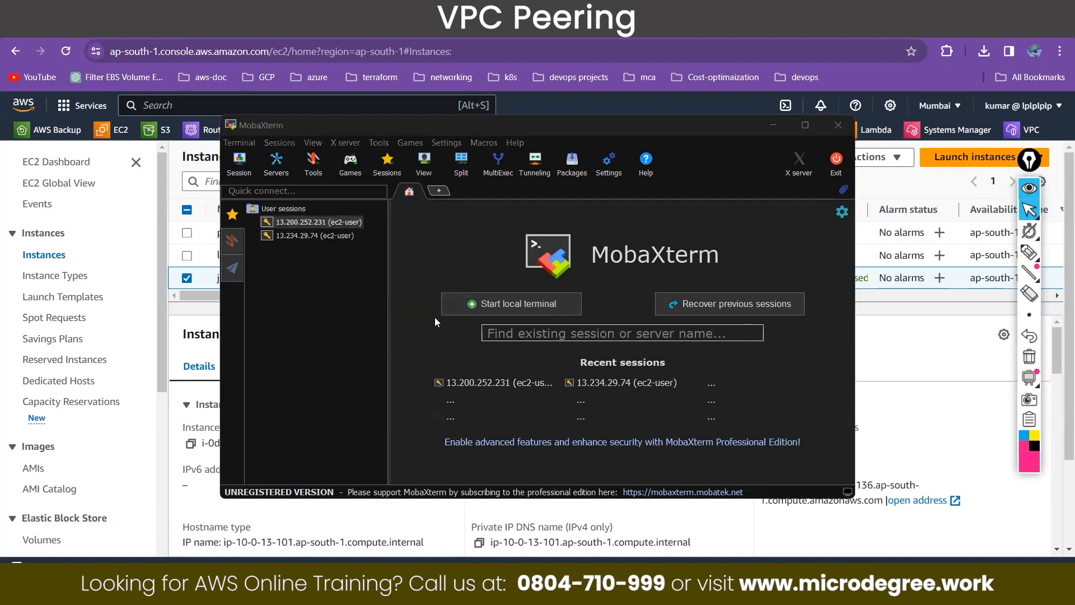
pyautogui.click(540, 346)
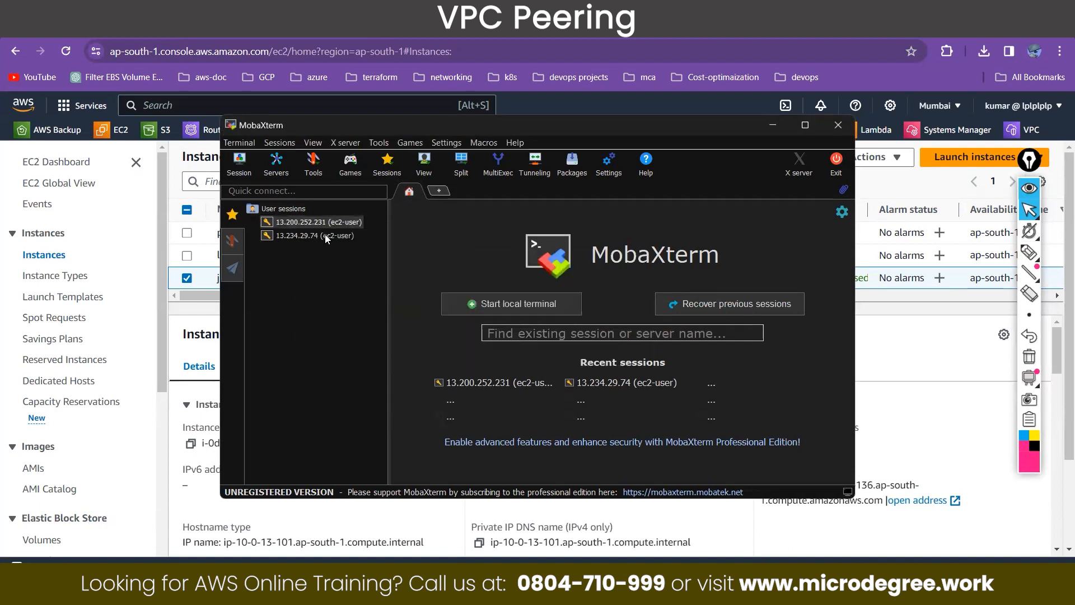
pyautogui.rightClick(328, 230)
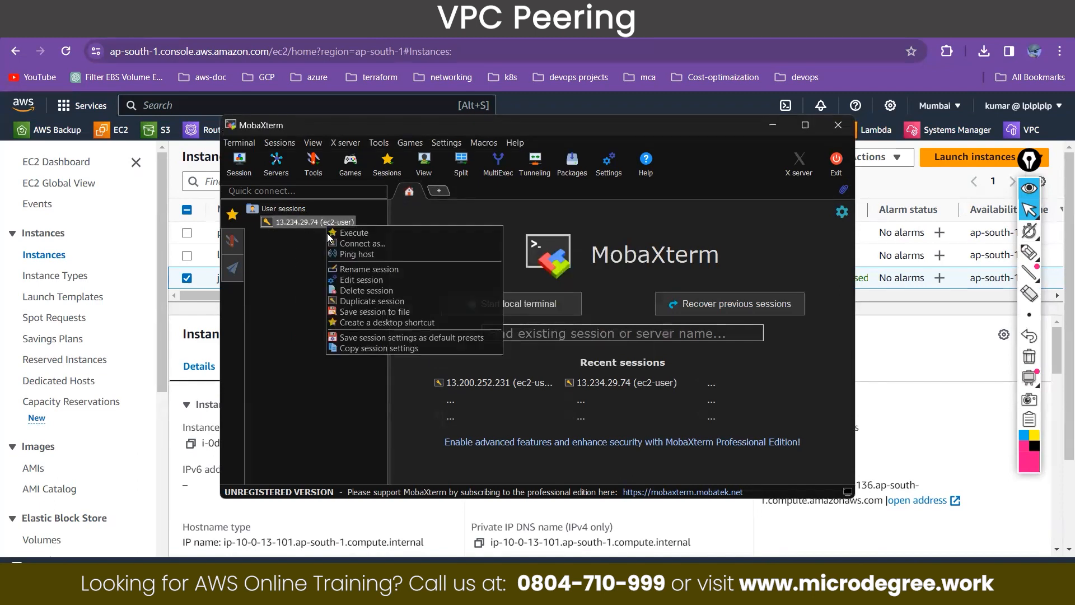
pyautogui.click(333, 287)
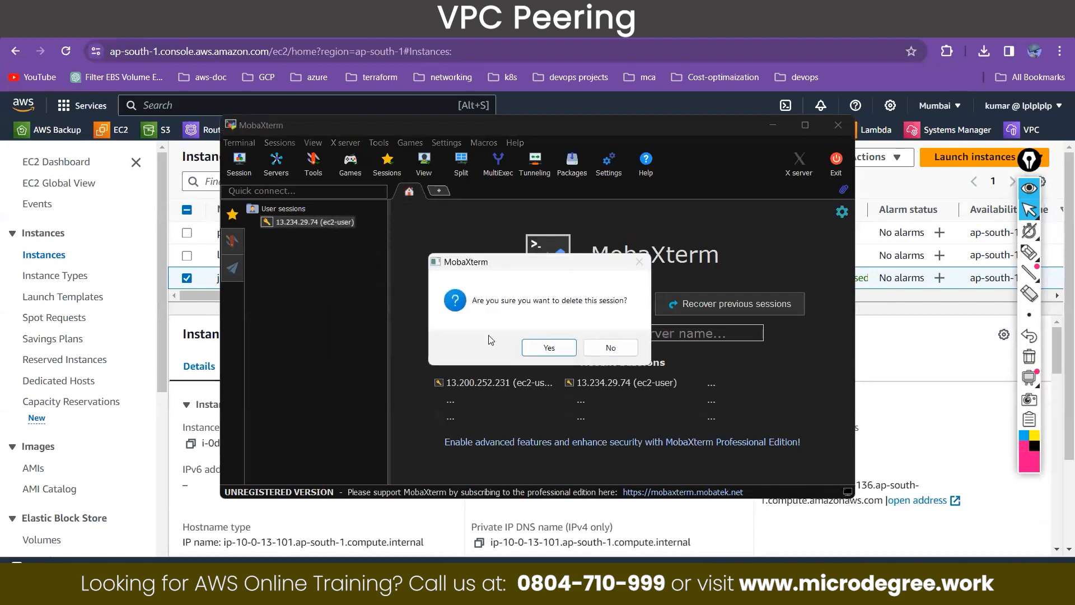
pyautogui.click(548, 347)
# Start a new SSH session in MobaXterm and copy the public IPv4 address of jump-vpc01 from the EC2 console.
pyautogui.click(240, 162)
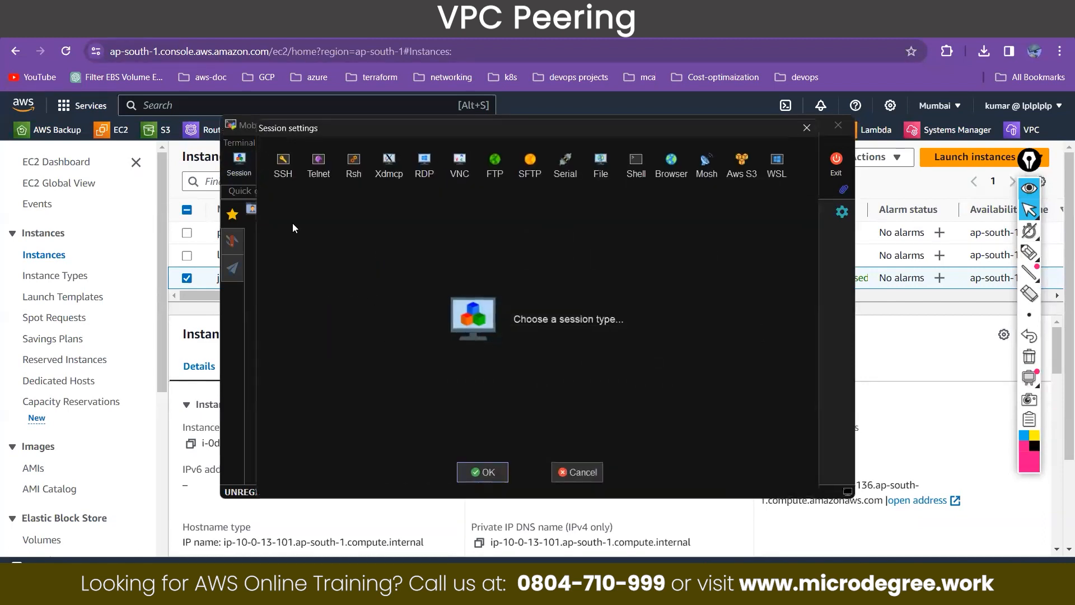
pyautogui.click(283, 165)
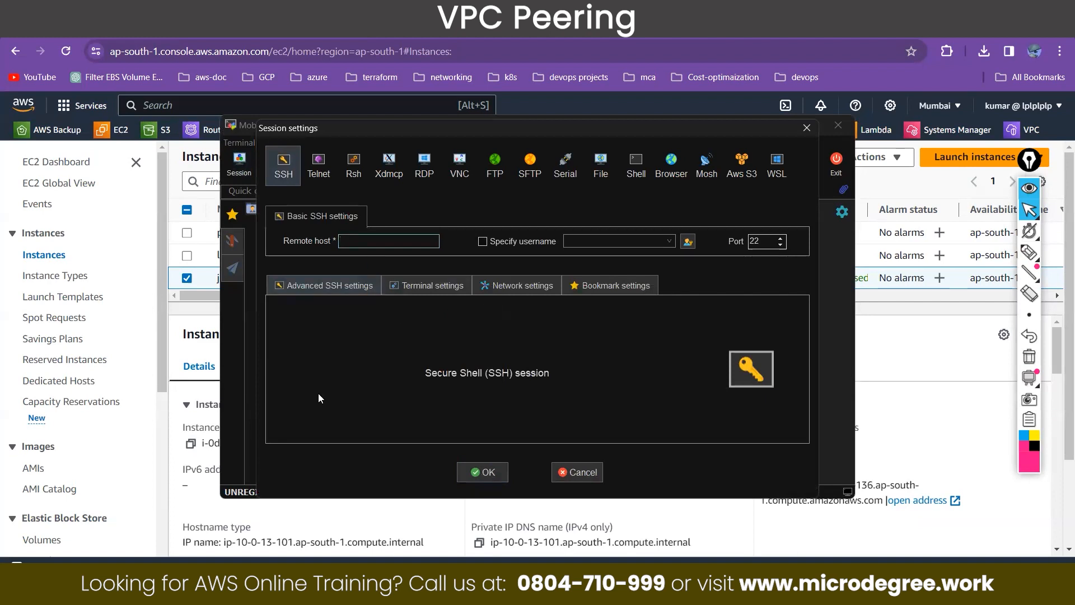
pyautogui.hotkey('alt', 'Tab')
pyautogui.click(480, 444)
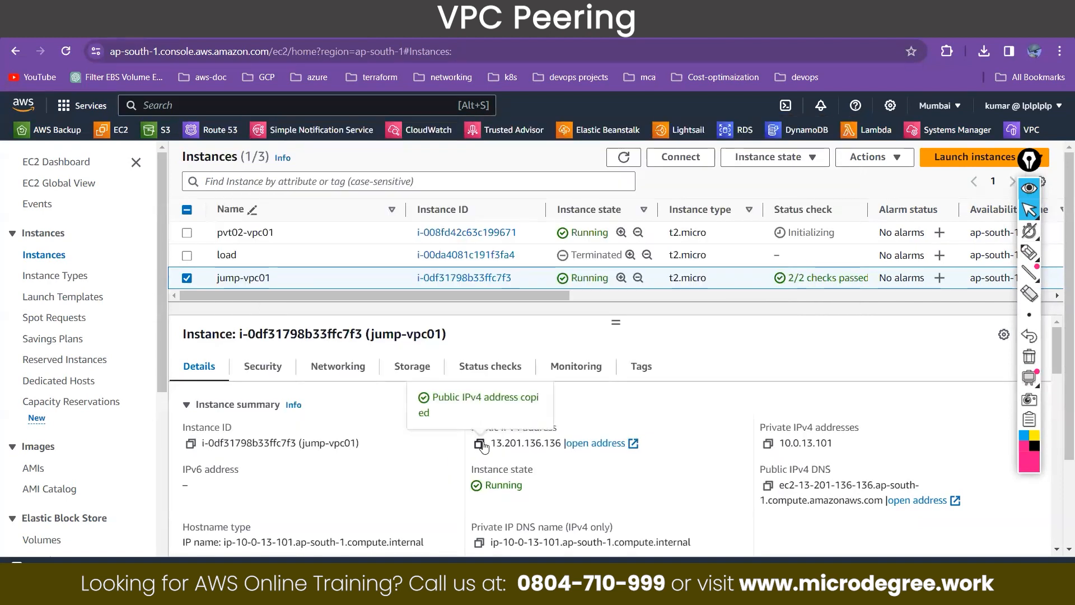
# Set the MobaXterm SSH session's remote host to 13.201.136.136 and specify the username ec2-user.
pyautogui.hotkey('alt', 'Tab')
pyautogui.hotkey('ctrl', 'v')
pyautogui.click(482, 242)
pyautogui.write('e')
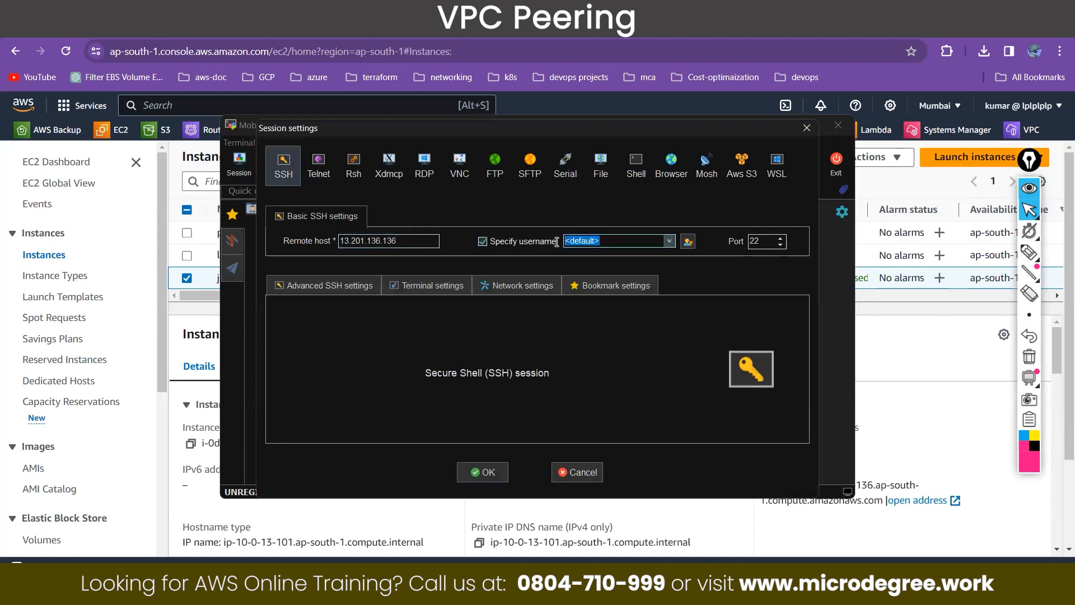
pyautogui.write('c2-user')
# Assign the private key file 41-night from Downloads to the SSH session, then connect and accept the server identity.
pyautogui.click(335, 291)
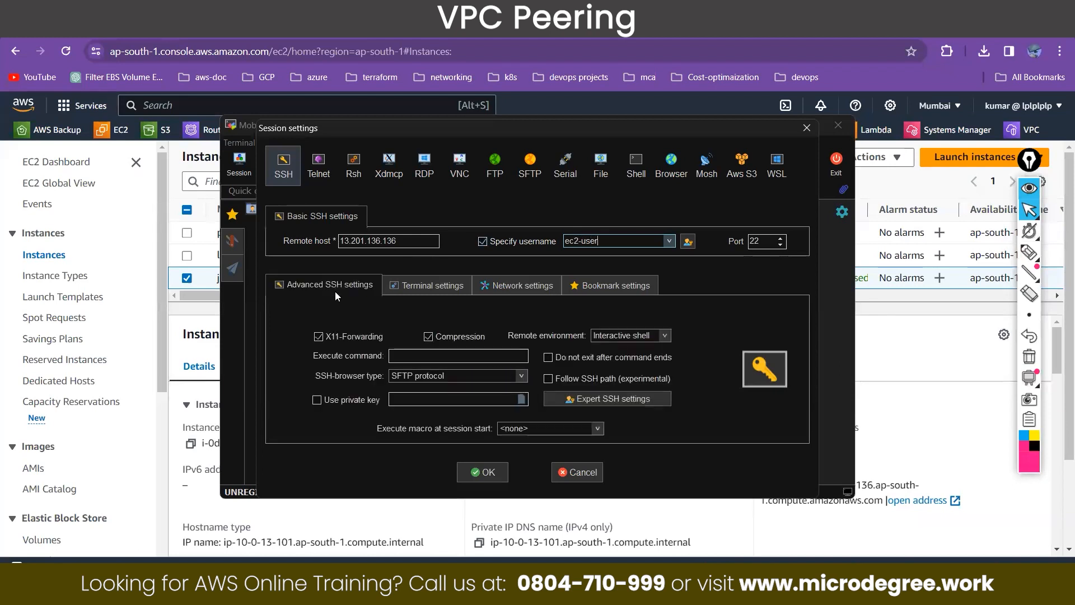
pyautogui.click(337, 402)
pyautogui.click(516, 398)
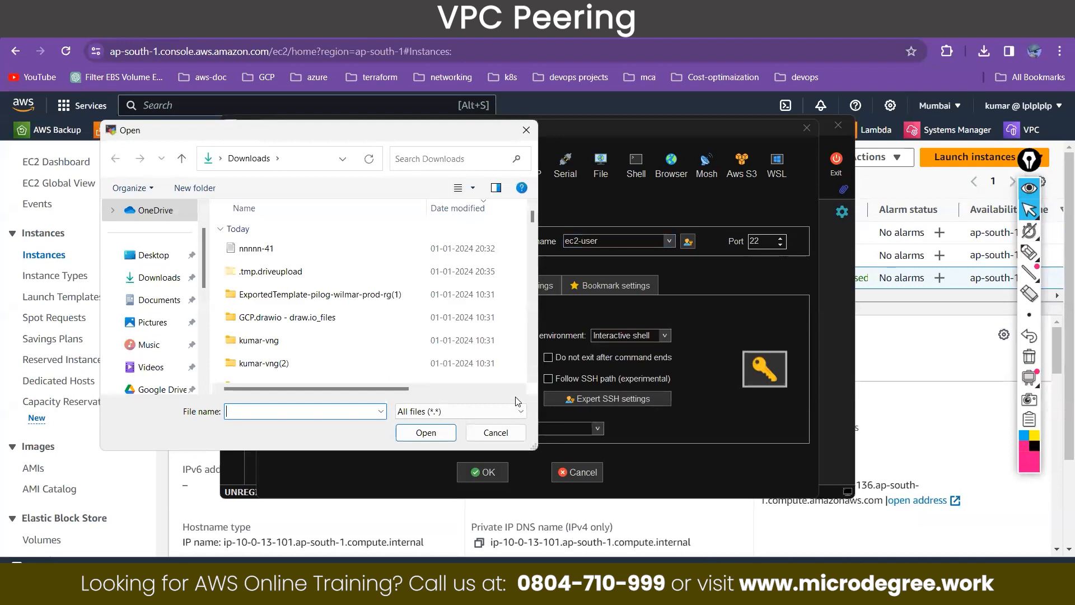
pyautogui.scroll(-5, 325, 291)
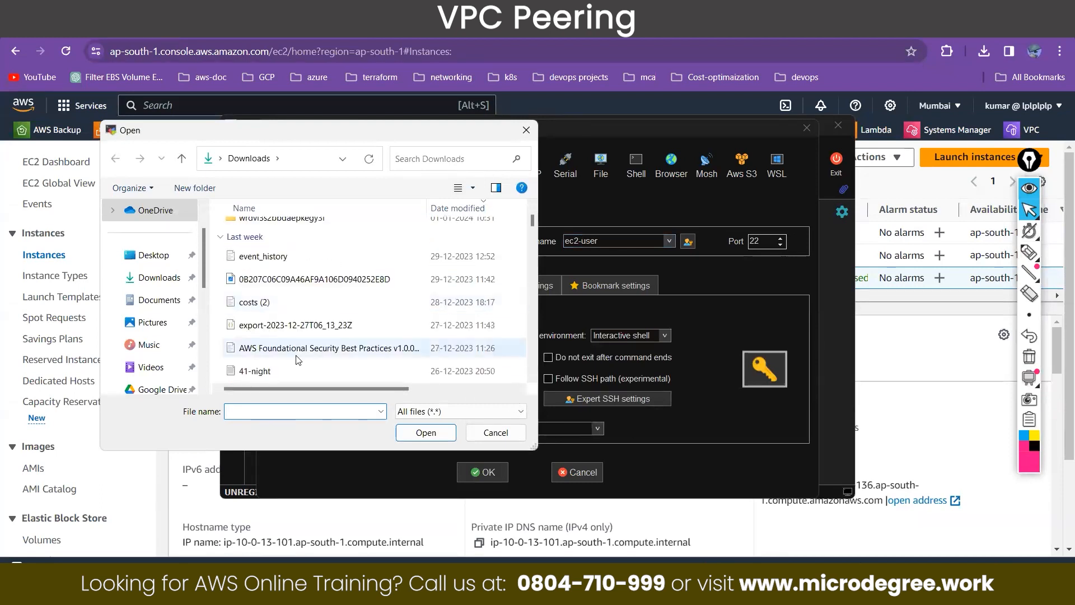
pyautogui.click(299, 371)
pyautogui.click(427, 432)
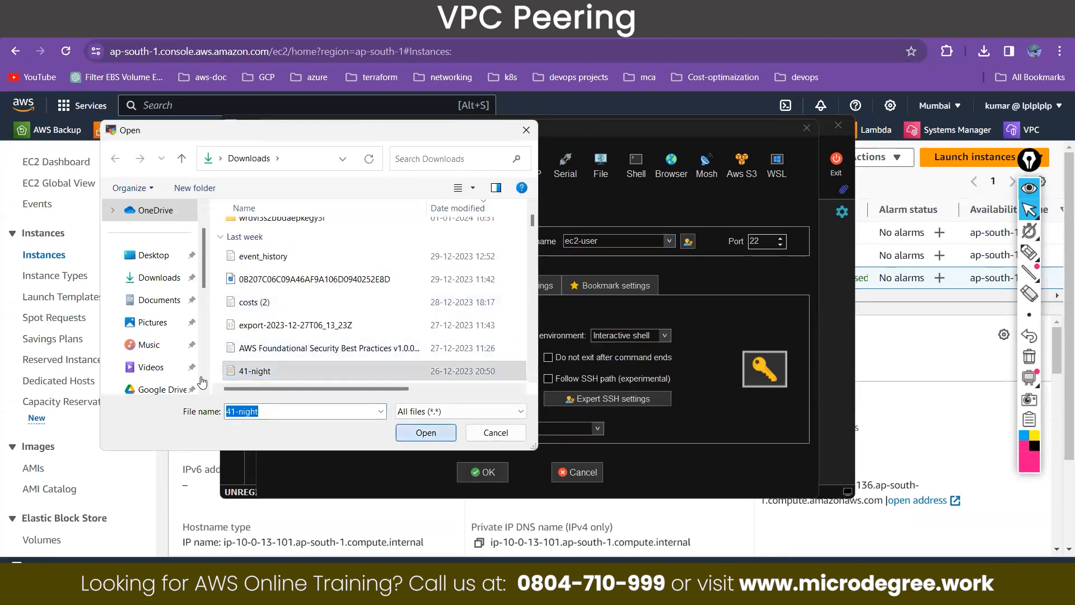
pyautogui.click(482, 472)
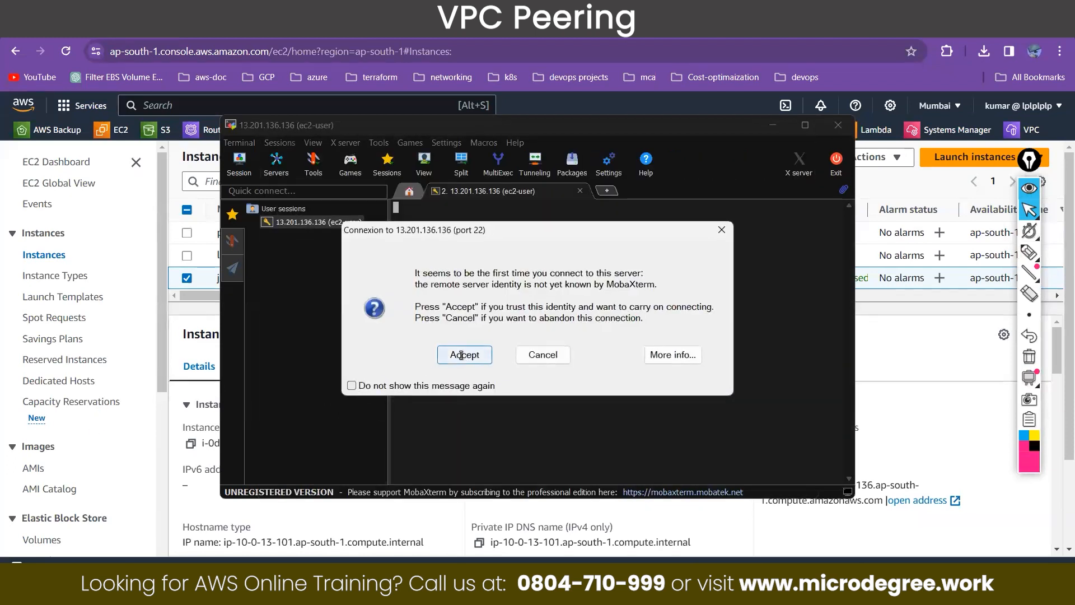
pyautogui.click(461, 354)
# Switch to the root user on jump-vpc01 with sudo su.
pyautogui.write('sudo su')
pyautogui.press('Return')
pyautogui.press('Return')
pyautogui.press('Return')
pyautogui.press('Return')
pyautogui.press('Return')
# Change to the root home directory with cd and clear the terminal.
pyautogui.write('cd')
pyautogui.press('Return')
pyautogui.write('clear')
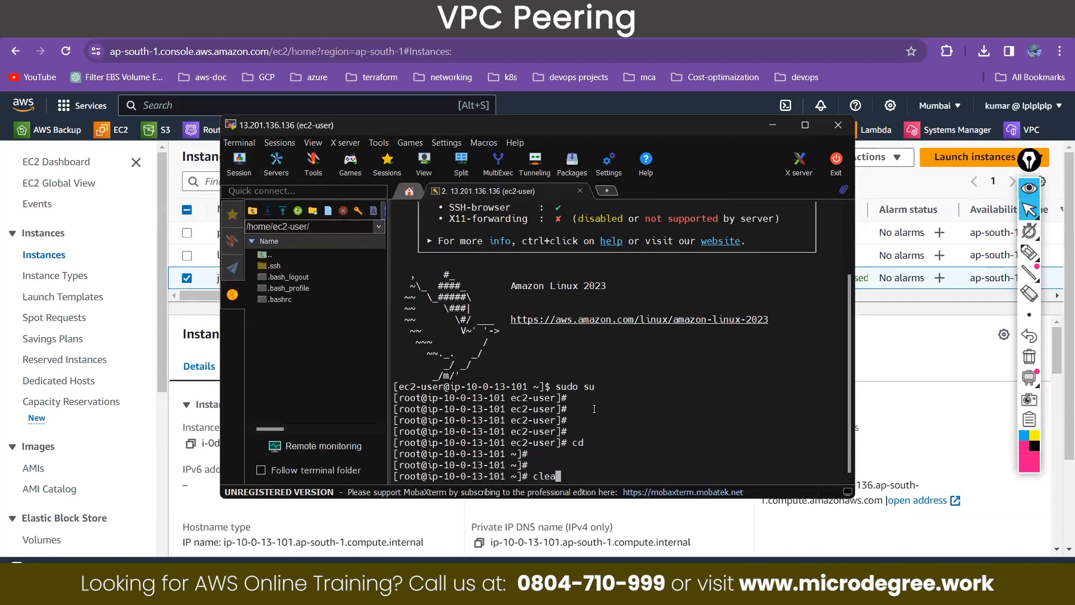
pyautogui.press('Return')
pyautogui.press('Return')
pyautogui.press('Return')
pyautogui.press('Return')
pyautogui.press('Return')
pyautogui.write('vi')
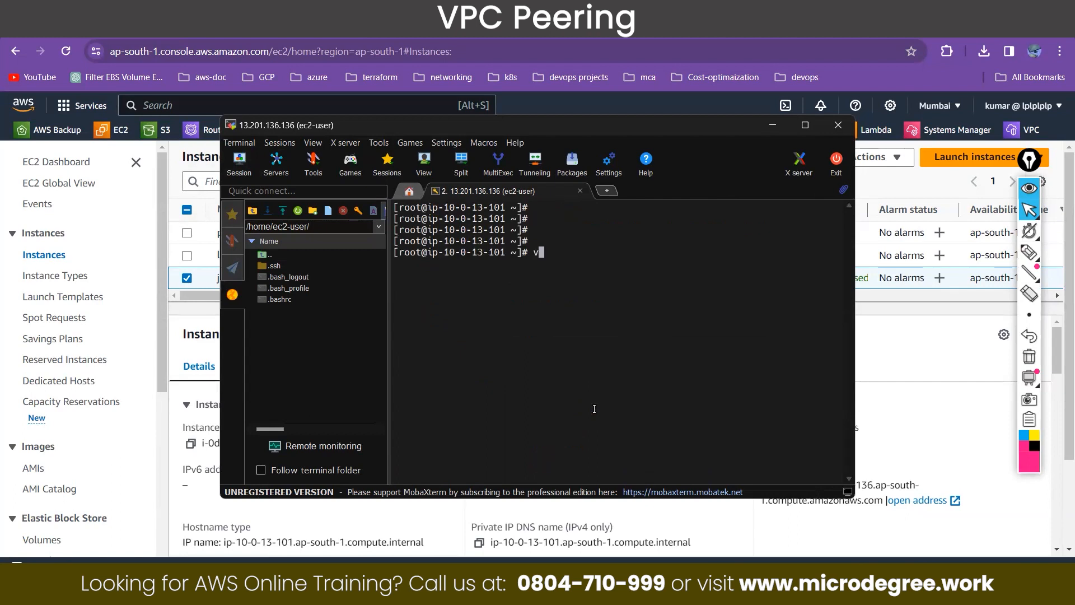
pyautogui.press('BackSpace')
pyautogui.press('BackSpace')
# Begin a touch command in the terminal and open the 41-night key file from the Downloads folder.
pyautogui.write('touch')
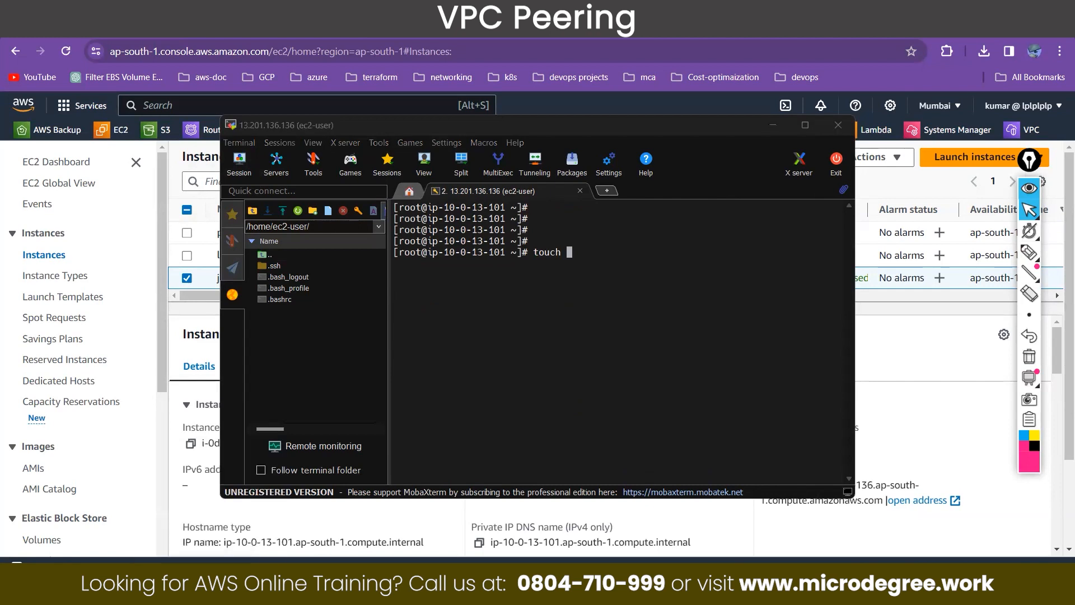
pyautogui.press('super+e')
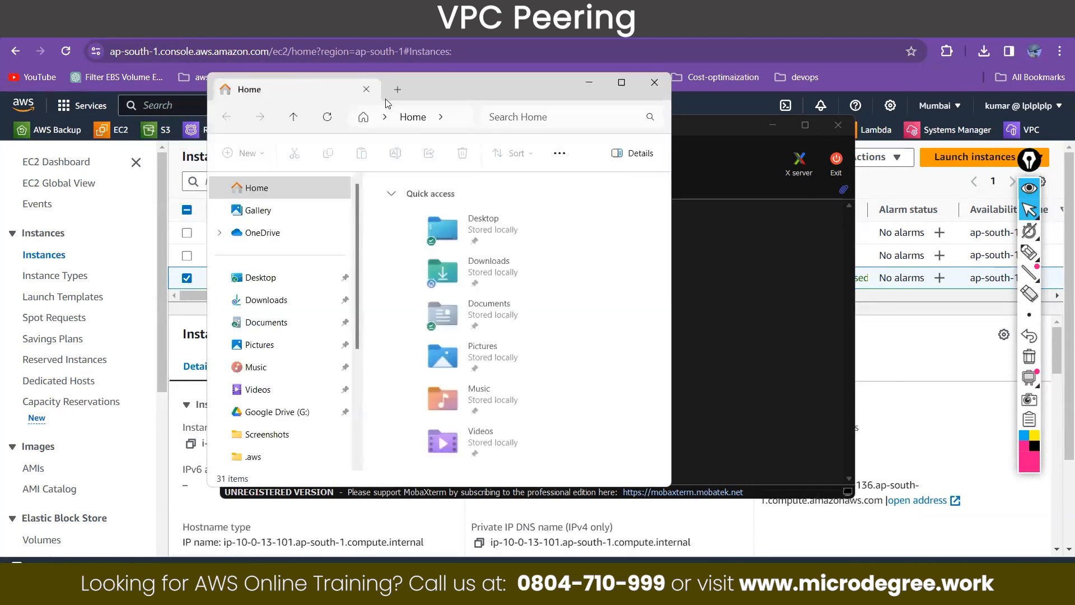
pyautogui.click(255, 301)
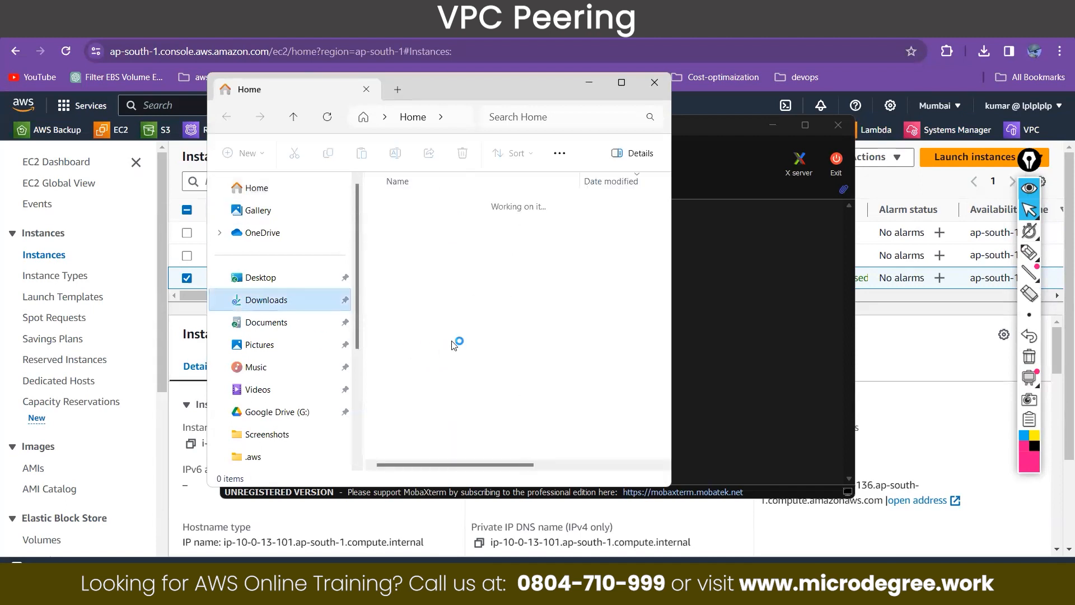
pyautogui.scroll(-3, 424, 308)
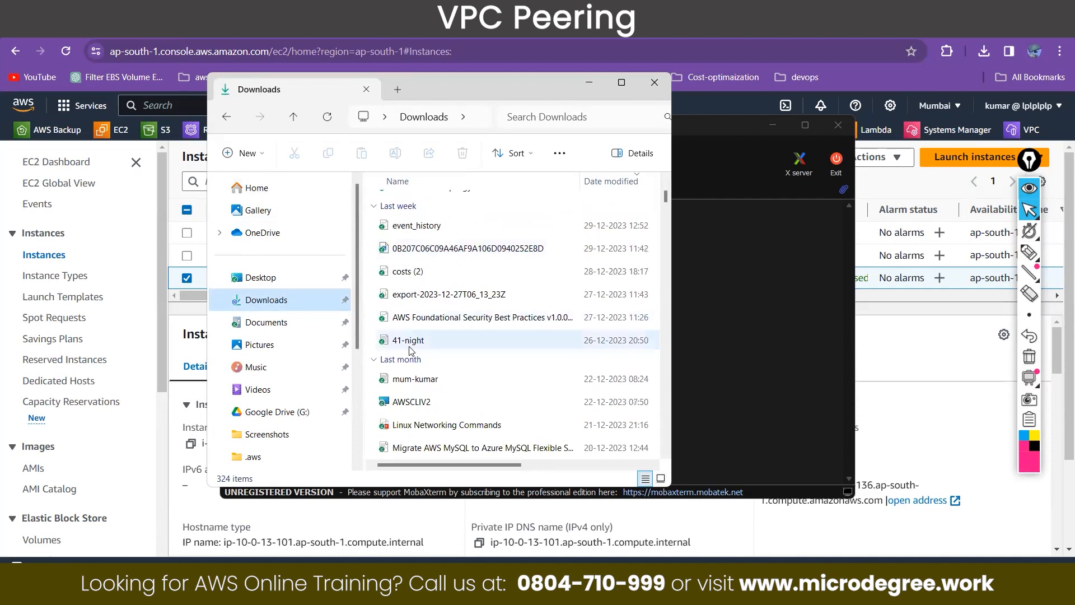
pyautogui.click(422, 343)
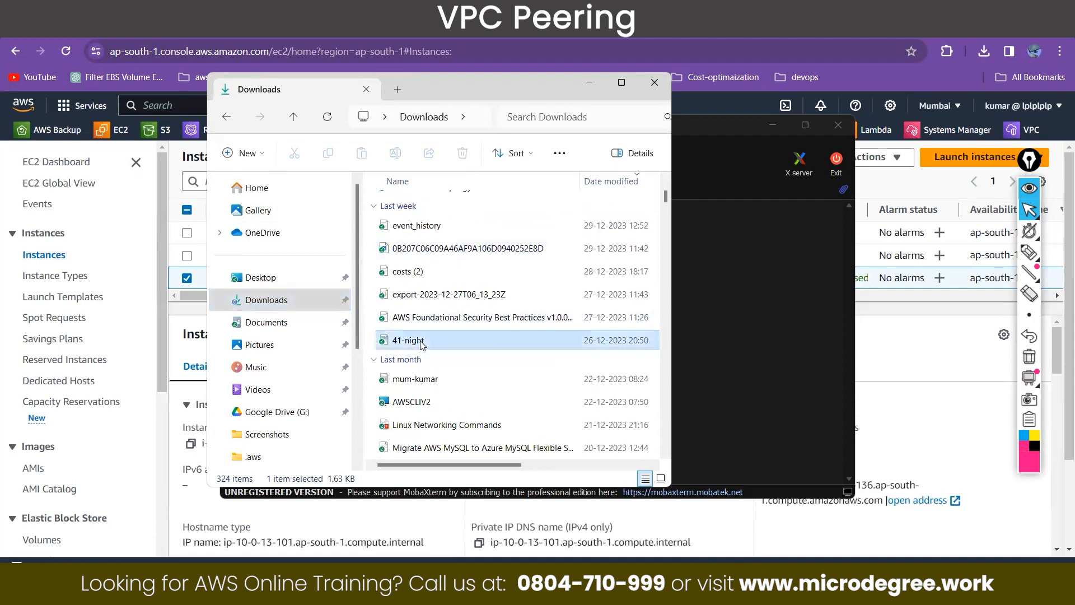
pyautogui.doubleClick(422, 344)
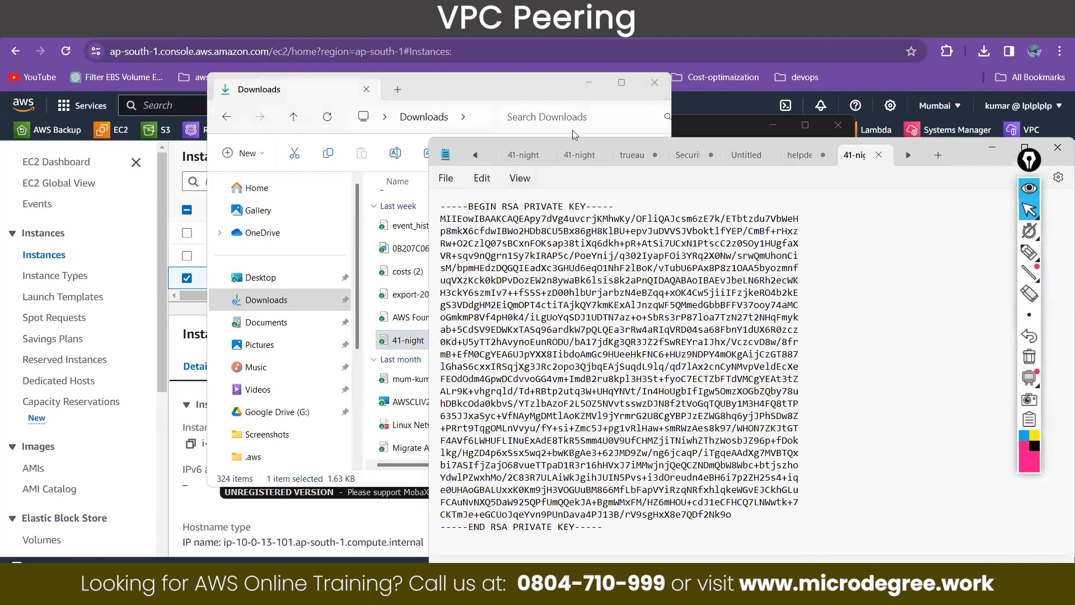
# Copy the file name 41-night in File Explorer without renaming the file, and minimize the window.
pyautogui.click(412, 342)
pyautogui.rightClick(411, 342)
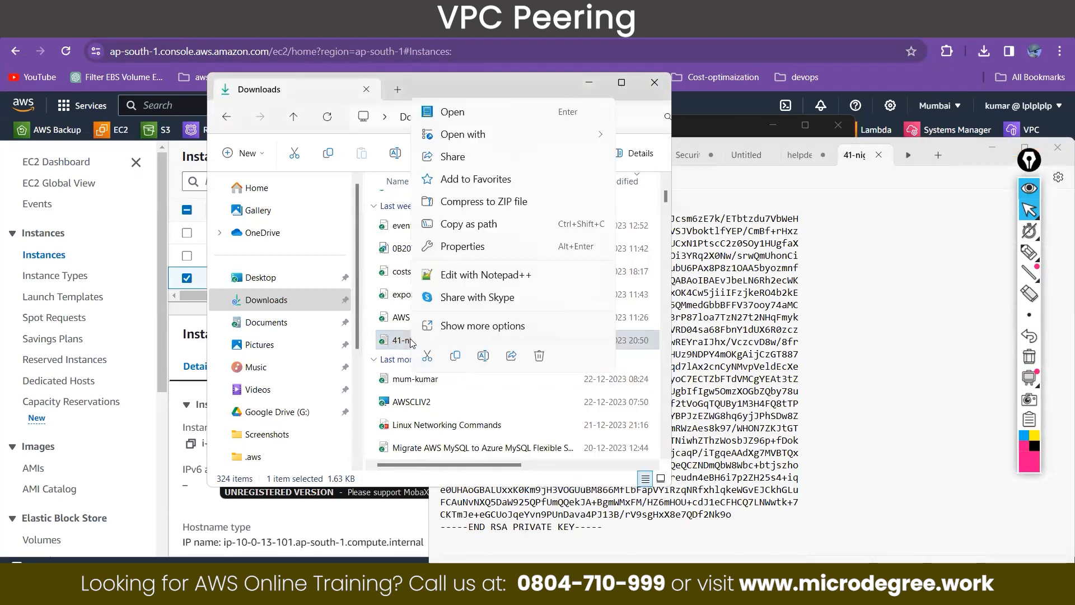
pyautogui.click(483, 355)
pyautogui.press('super+c')
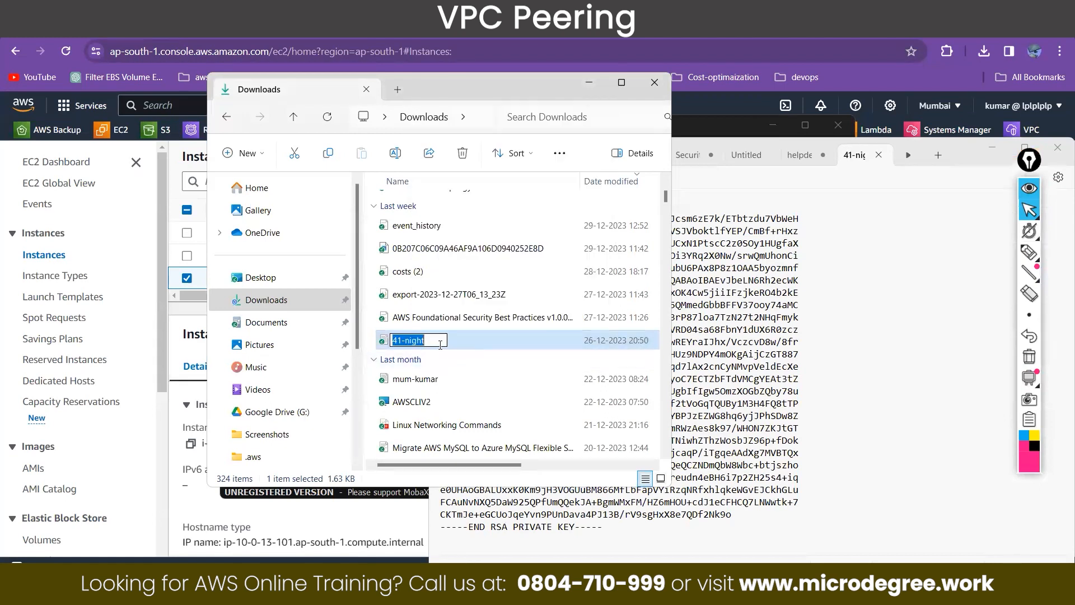
pyautogui.click(386, 95)
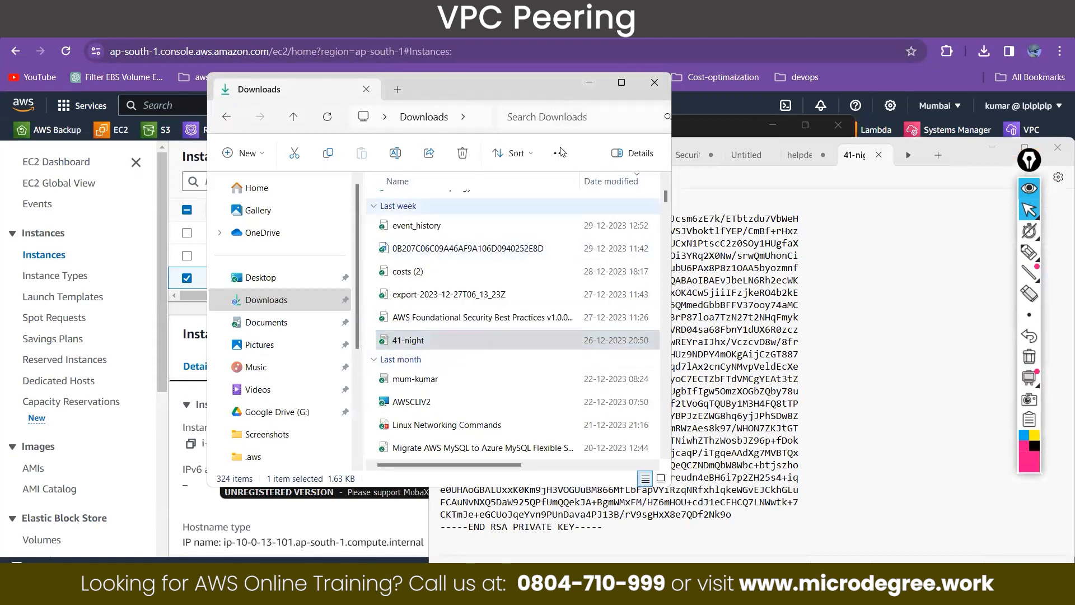
pyautogui.click(587, 83)
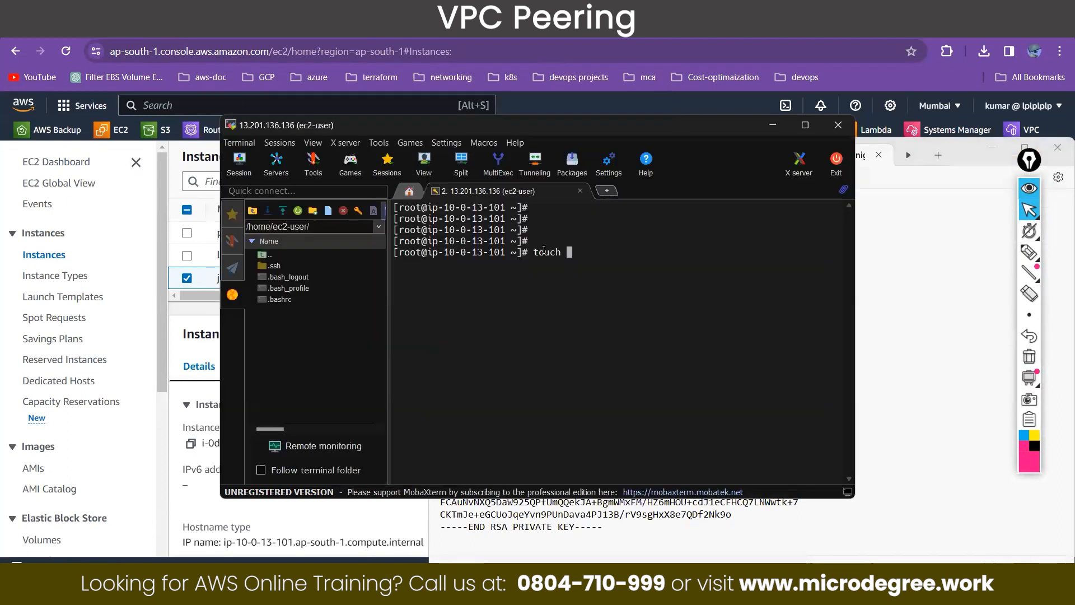
# Complete the touch command with the copied name plus .pem to create the file 41-night.pem.
pyautogui.rightClick(569, 260)
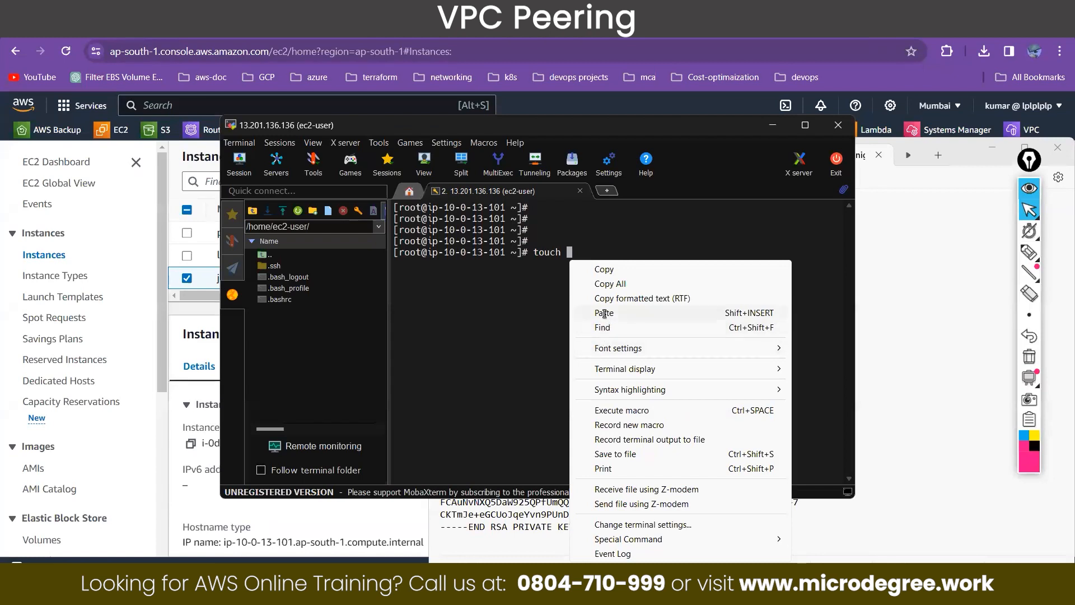
pyautogui.click(605, 309)
pyautogui.write('.pem')
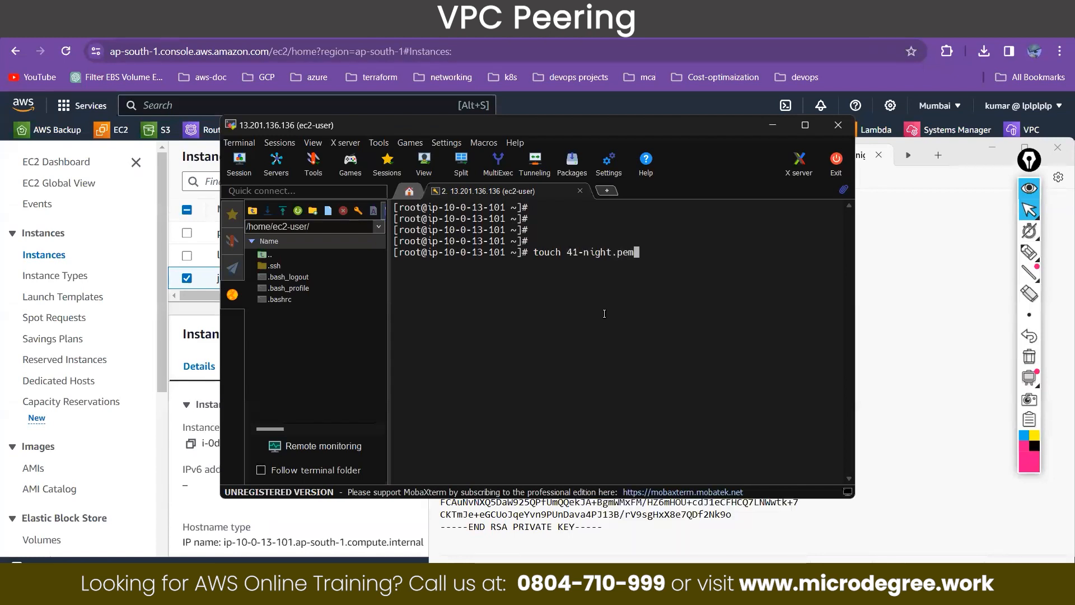
pyautogui.press('Return')
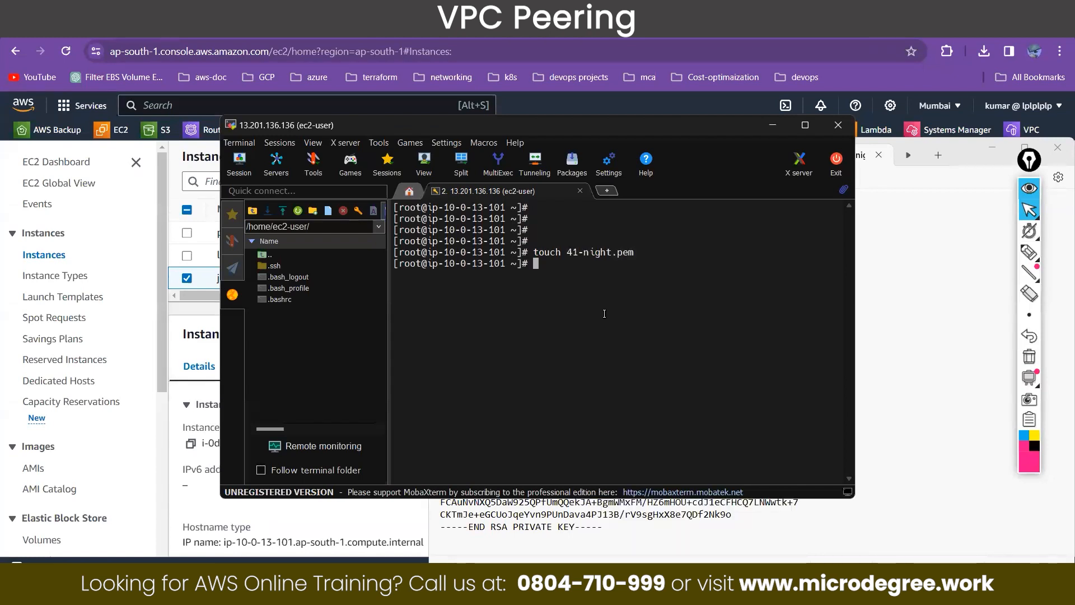
# Open 41-night.pem in vim and enter insert mode.
pyautogui.write('vim ')
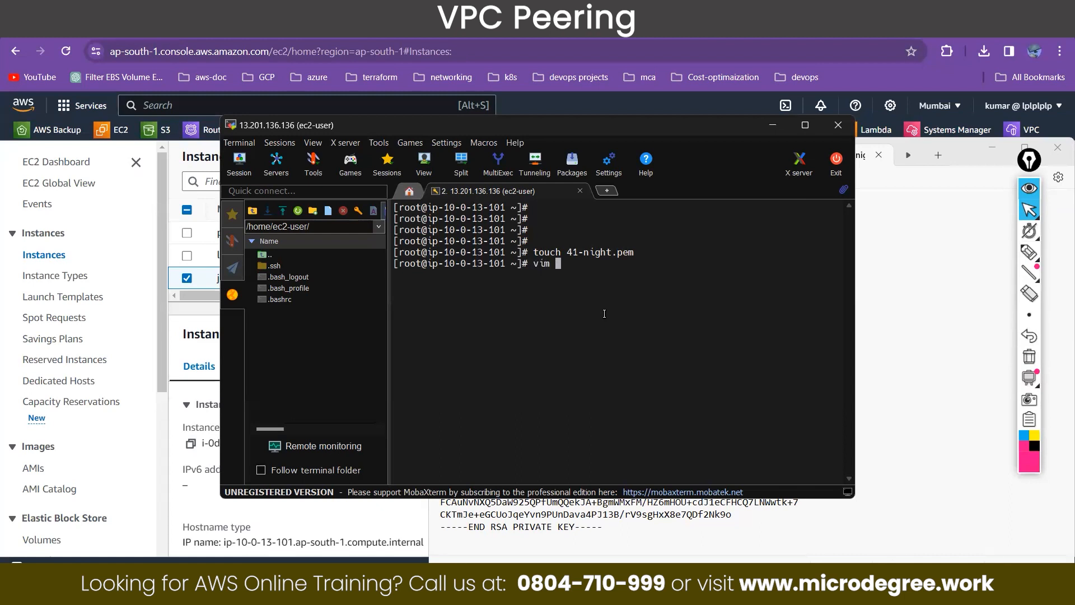
pyautogui.write('41')
pyautogui.press('Tab')
pyautogui.press('Return')
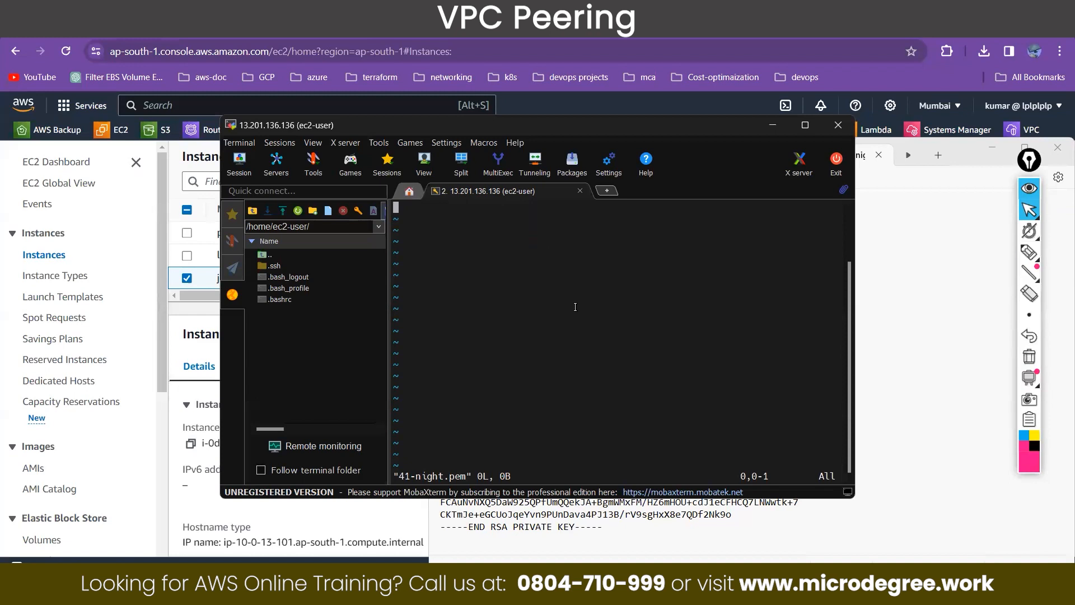
pyautogui.press('i')
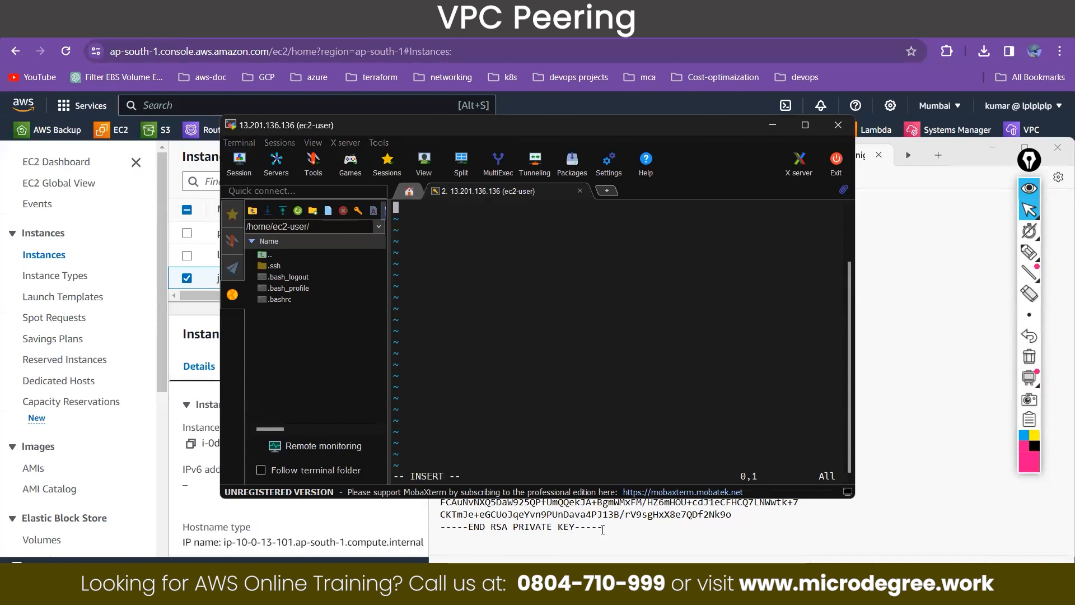
# Copy the complete RSA private key text from the opened key file and paste it into 41-night.pem in vim.
pyautogui.click(582, 519)
pyautogui.moveTo(602, 527); pyautogui.dragTo(482, 204)
pyautogui.rightClick(489, 234)
pyautogui.click(515, 287)
pyautogui.click(470, 348)
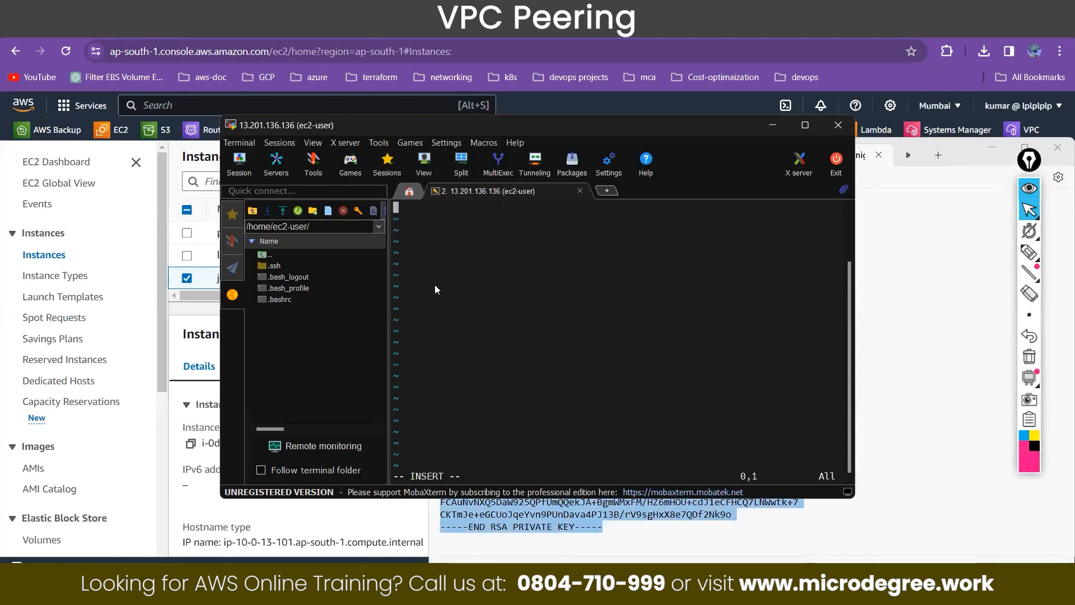
pyautogui.rightClick(448, 358)
pyautogui.click(475, 329)
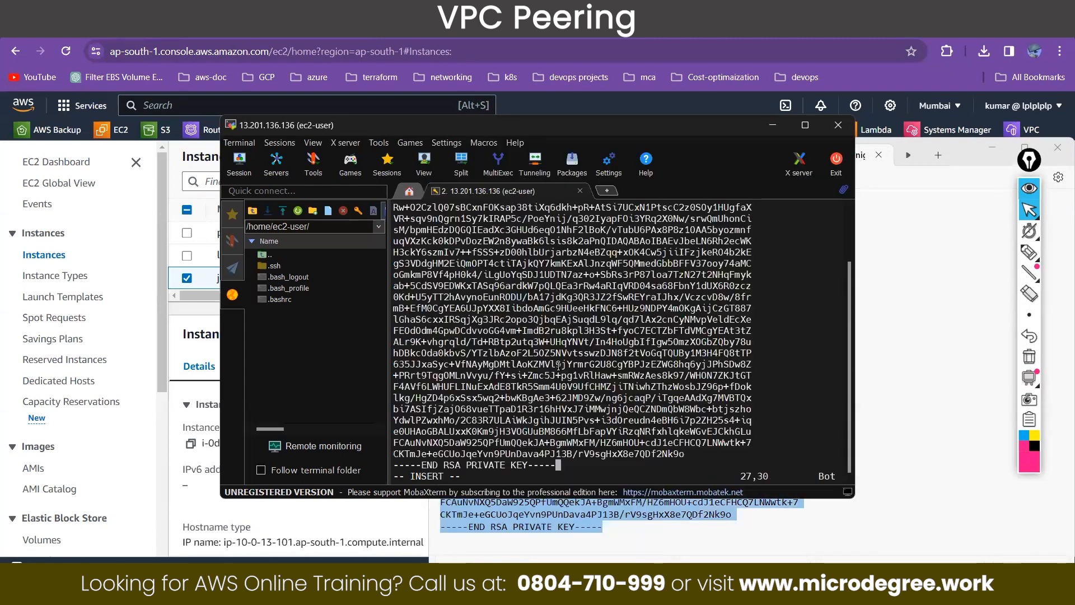
# Look through the pasted private key in vim up to its beginning and back down to its last line.
pyautogui.press('Up')
pyautogui.press('Up')
pyautogui.press('Up')
pyautogui.press('Up')
pyautogui.press('Up')
pyautogui.press('Up')
pyautogui.press('Up')
pyautogui.press('Up')
pyautogui.press('Up')
pyautogui.press('Up')
pyautogui.press('Up')
pyautogui.press('Up')
pyautogui.press('Up')
pyautogui.press('Up')
pyautogui.press('Up')
pyautogui.press('Up')
pyautogui.press('Up')
pyautogui.press('Up')
pyautogui.press('Up')
pyautogui.press('Up')
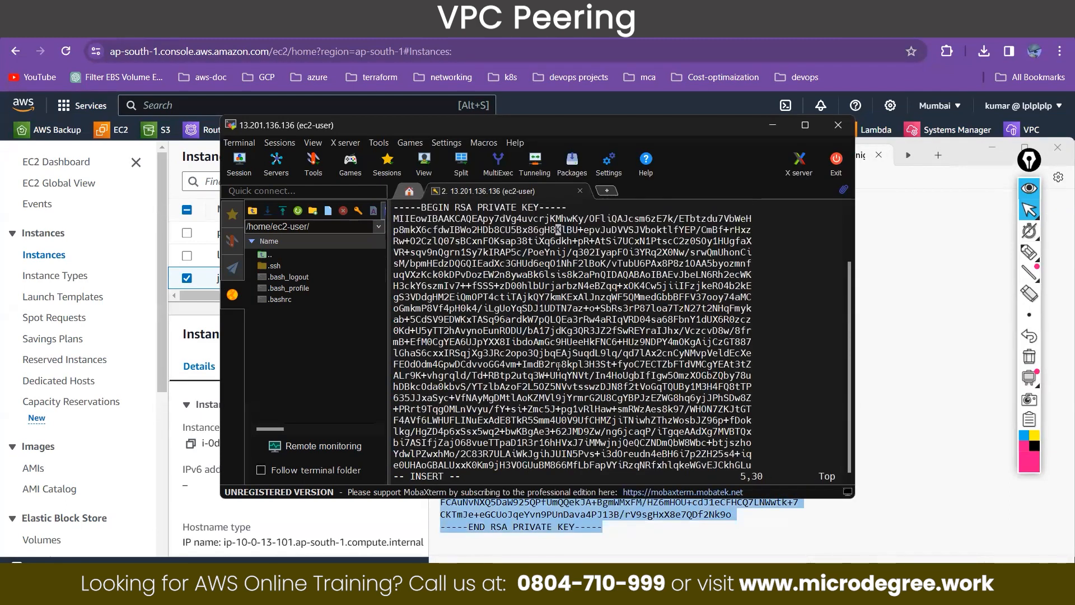
pyautogui.press('Down')
pyautogui.press('Down')
pyautogui.press('Down')
pyautogui.press('Down')
pyautogui.press('Down')
pyautogui.press('Down')
pyautogui.press('Down')
pyautogui.press('Down')
pyautogui.press('Down')
pyautogui.press('Down')
pyautogui.press('Down')
pyautogui.press('Down')
pyautogui.press('Down')
pyautogui.press('Down')
pyautogui.press('Down')
pyautogui.press('Down')
pyautogui.press('Down')
pyautogui.press('Down')
pyautogui.press('Down')
pyautogui.press('Down')
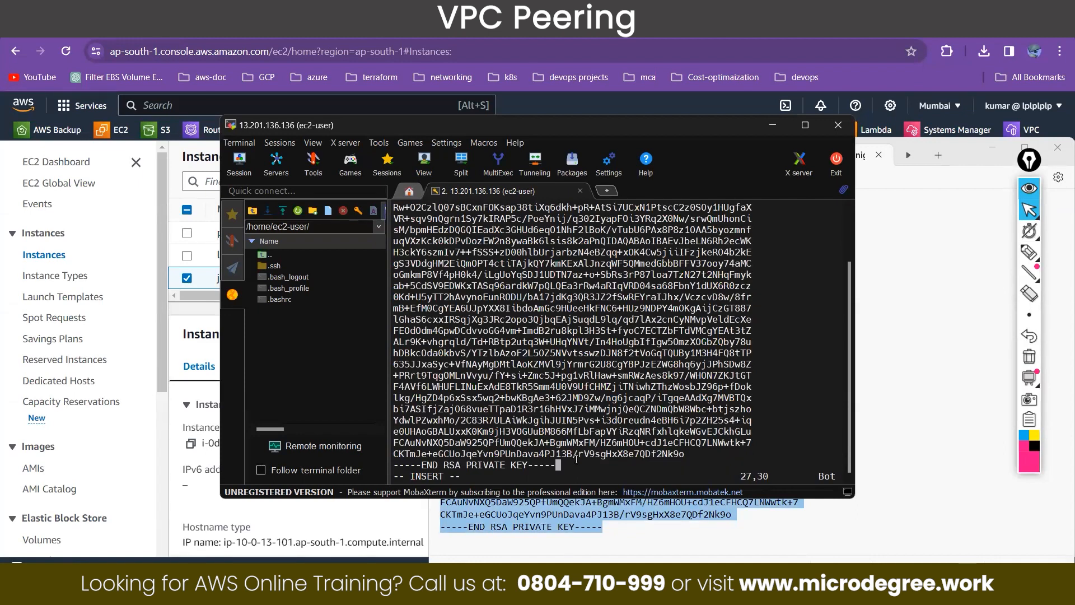
# Save 41-night.pem and quit vim.
pyautogui.press('Escape')
pyautogui.write(':wq')
pyautogui.press('Return')
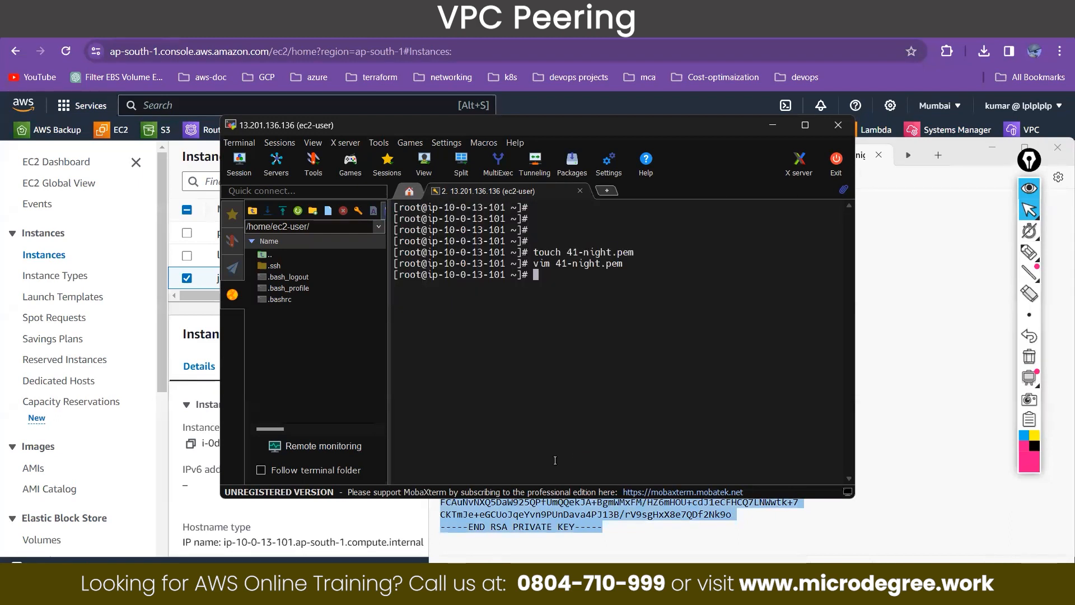
# Print 41-night.pem with cat, maximize the MobaXterm window and review the whole private key block.
pyautogui.write('cat 41-n')
pyautogui.press('Tab')
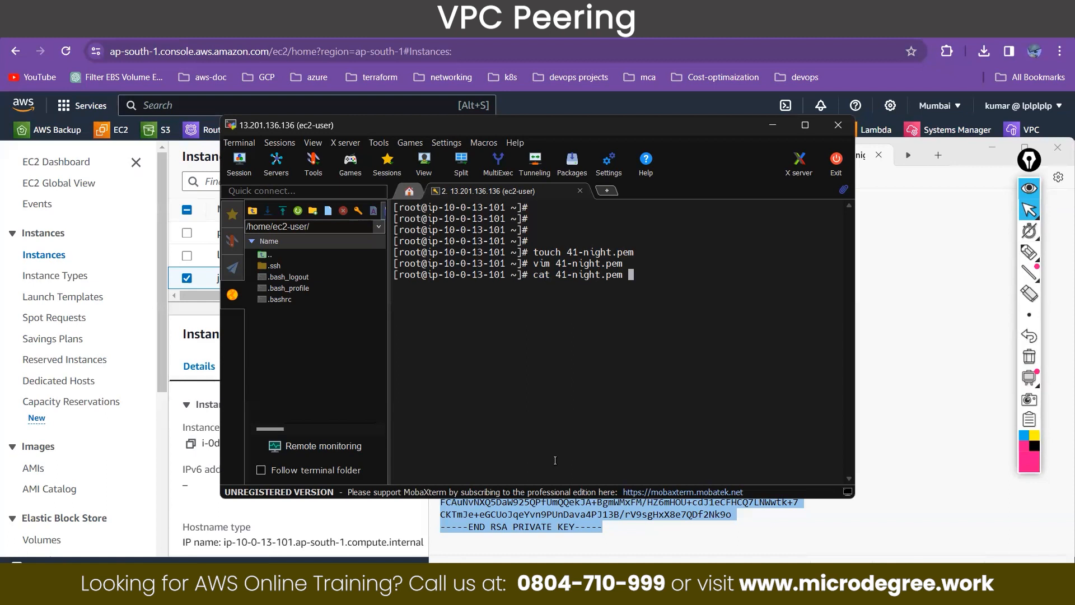
pyautogui.press('Return')
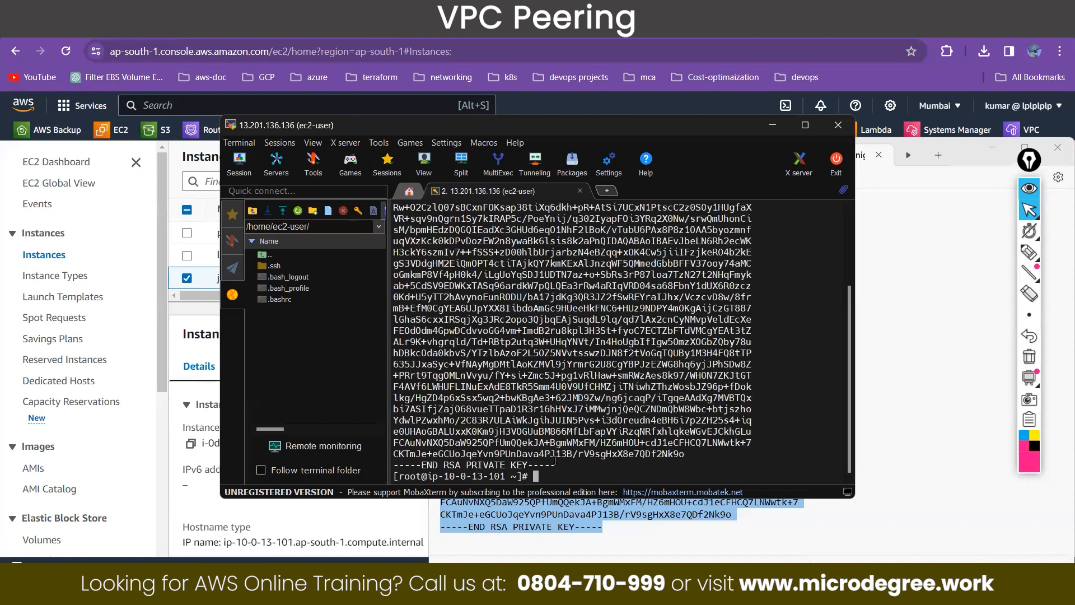
pyautogui.click(805, 125)
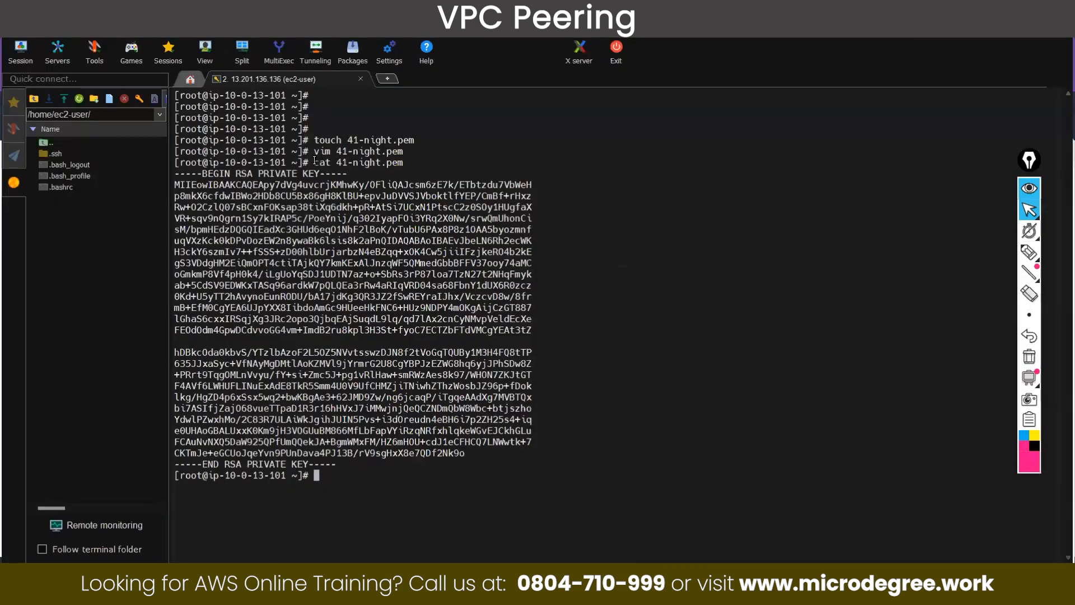
pyautogui.moveTo(348, 138); pyautogui.dragTo(426, 130)
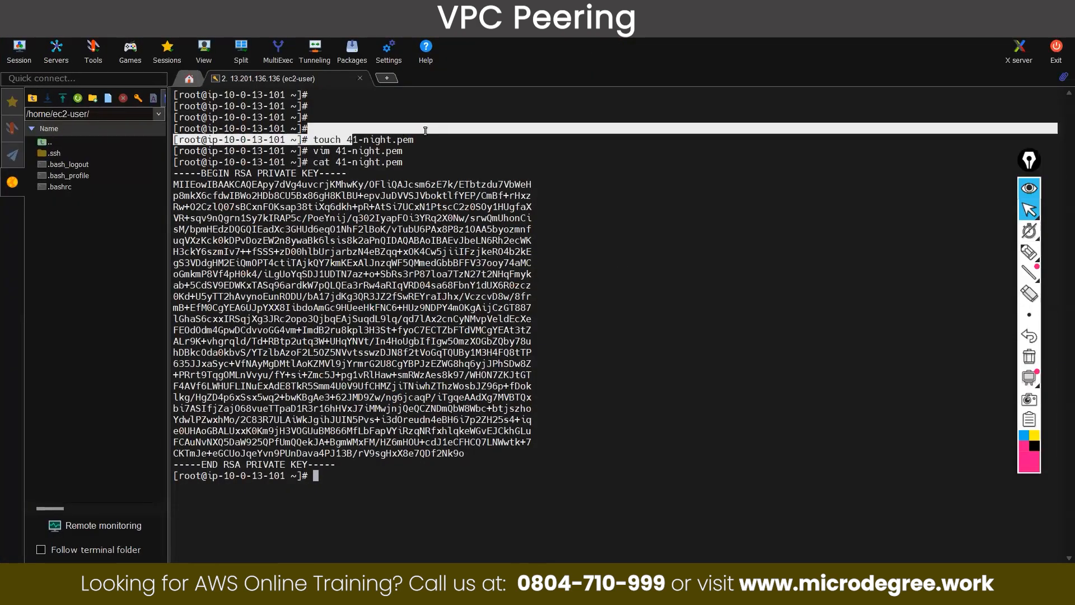
pyautogui.click(479, 462)
pyautogui.moveTo(330, 466); pyautogui.dragTo(173, 171)
pyautogui.click(369, 507)
# List the directory with ls -ll and examine the permissions of 41-night.pem.
pyautogui.write('ls -ll')
pyautogui.press('Return')
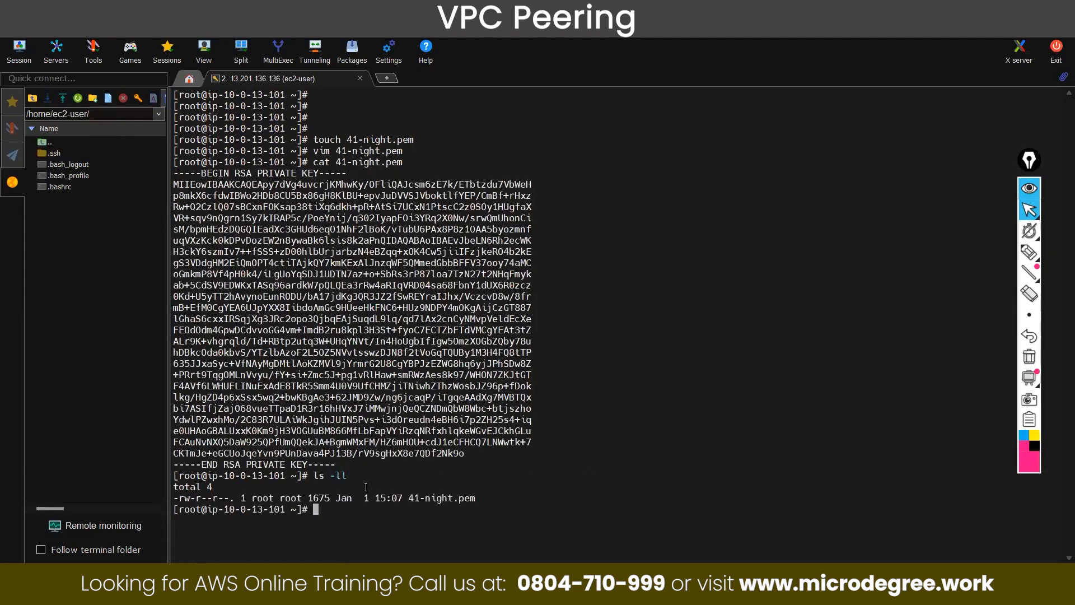
pyautogui.moveTo(236, 498); pyautogui.dragTo(174, 498)
pyautogui.click(340, 496)
pyautogui.moveTo(412, 502); pyautogui.dragTo(428, 518)
pyautogui.click(429, 521)
# Restrict 41-night.pem to owner read-only access with chmod 400.
pyautogui.write('chmod 400 n')
pyautogui.press('Return')
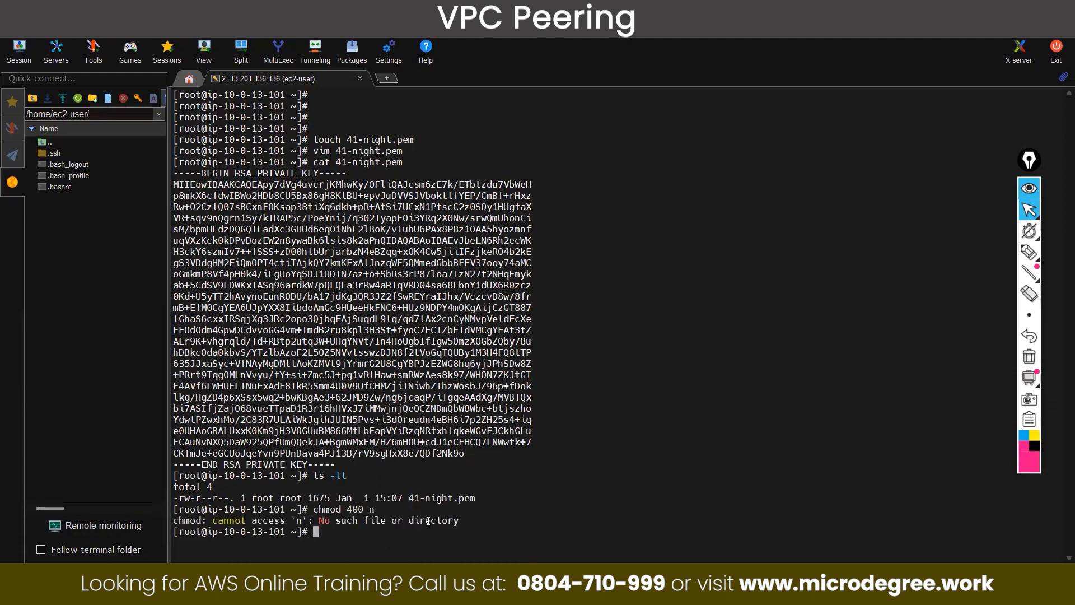
pyautogui.press('Up')
pyautogui.press('BackSpace')
pyautogui.write('41')
pyautogui.press('Tab')
pyautogui.press('Return')
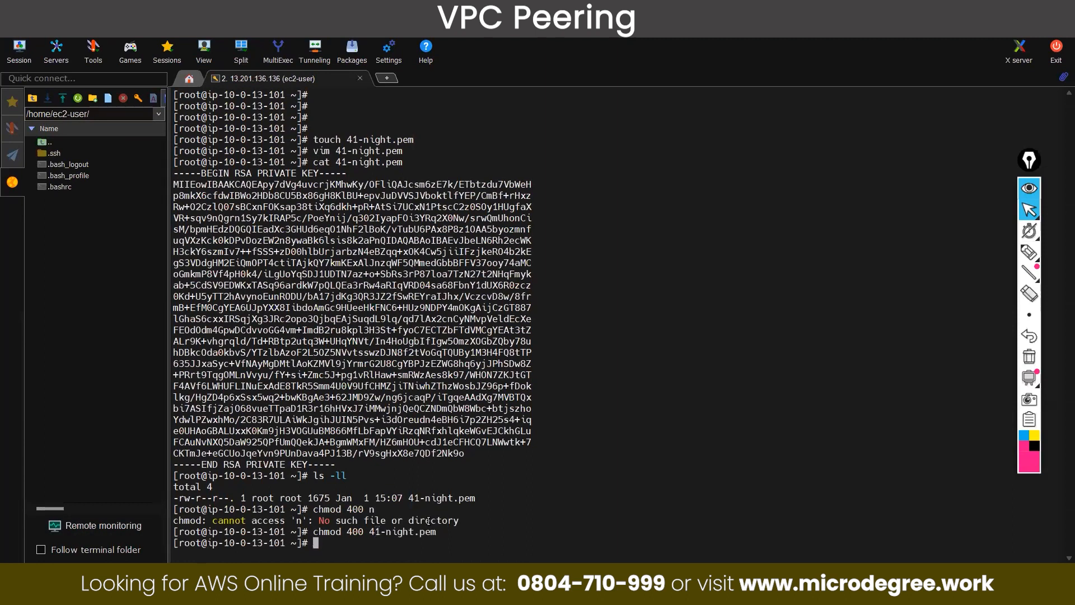
# List the directory again with ls -ll and check the permission string of 41-night.pem.
pyautogui.write('ls -ll')
pyautogui.press('Return')
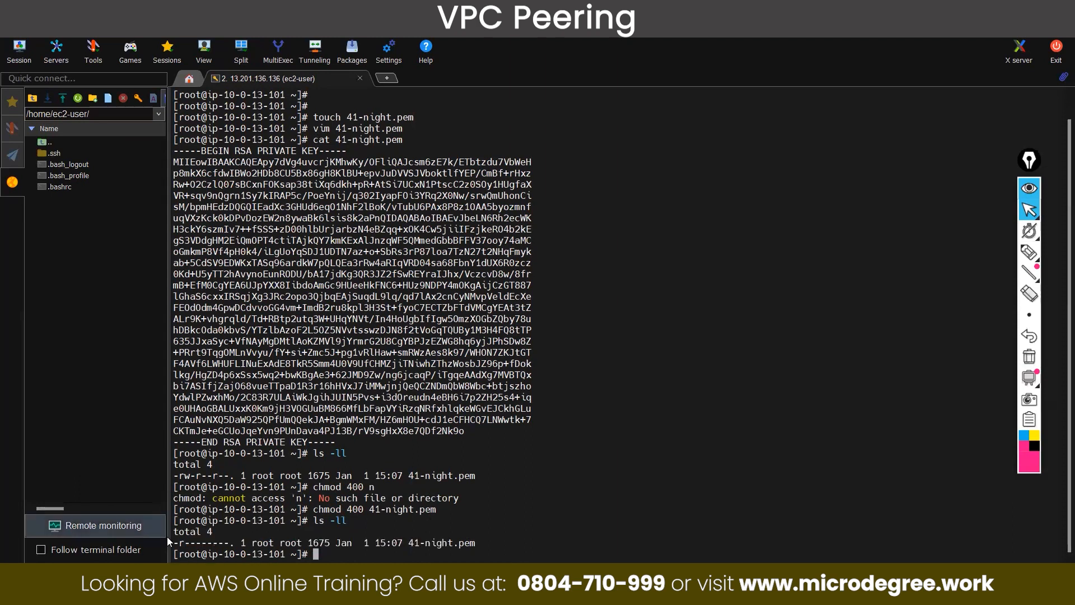
pyautogui.moveTo(176, 543); pyautogui.dragTo(230, 542)
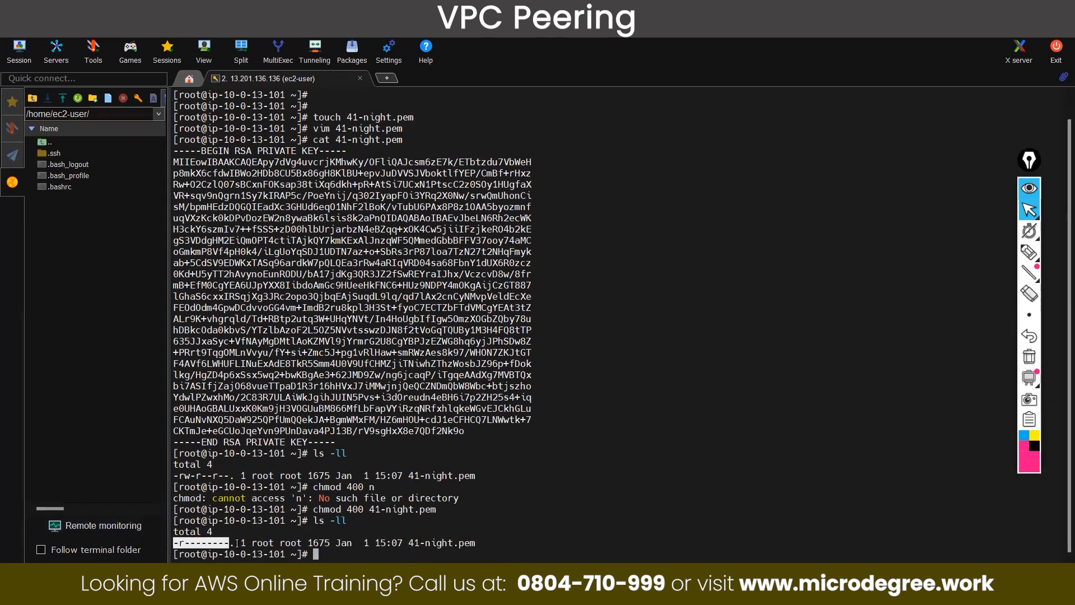
pyautogui.click(334, 549)
# Clear the terminal and add several empty prompt lines.
pyautogui.write('clear')
pyautogui.press('Return')
pyautogui.press('Return')
pyautogui.press('Return')
pyautogui.press('Return')
pyautogui.press('Return')
pyautogui.press('Return')
pyautogui.press('Return')
pyautogui.press('Return')
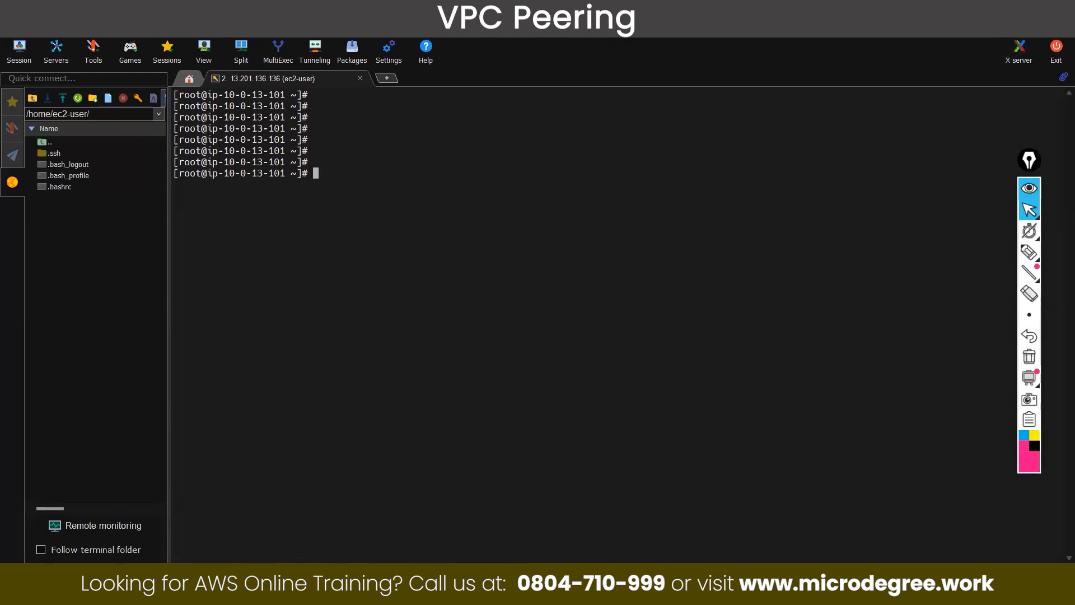
# In the Mumbai EC2 console, open the SSH client connection details of pvt02-vpc01 and copy its example ssh command.
pyautogui.click(991, 14)
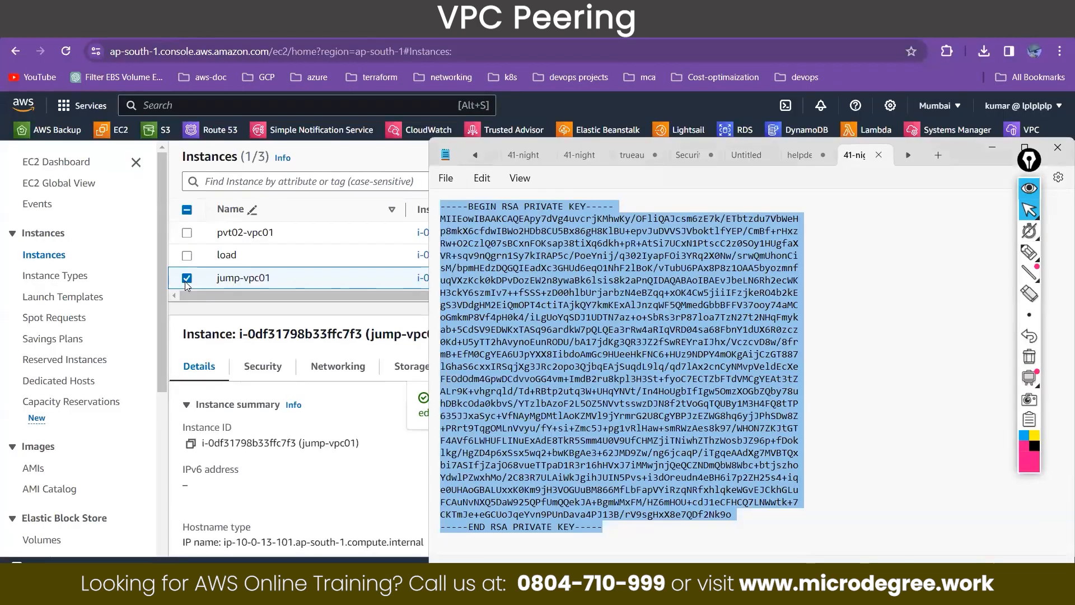
pyautogui.click(188, 234)
pyautogui.click(187, 232)
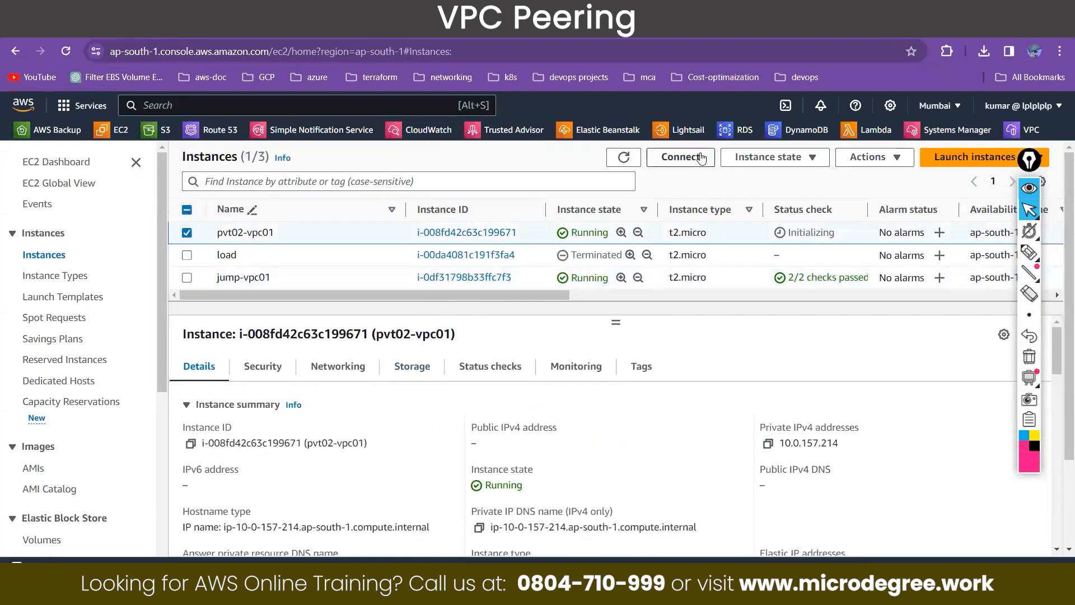
pyautogui.click(680, 157)
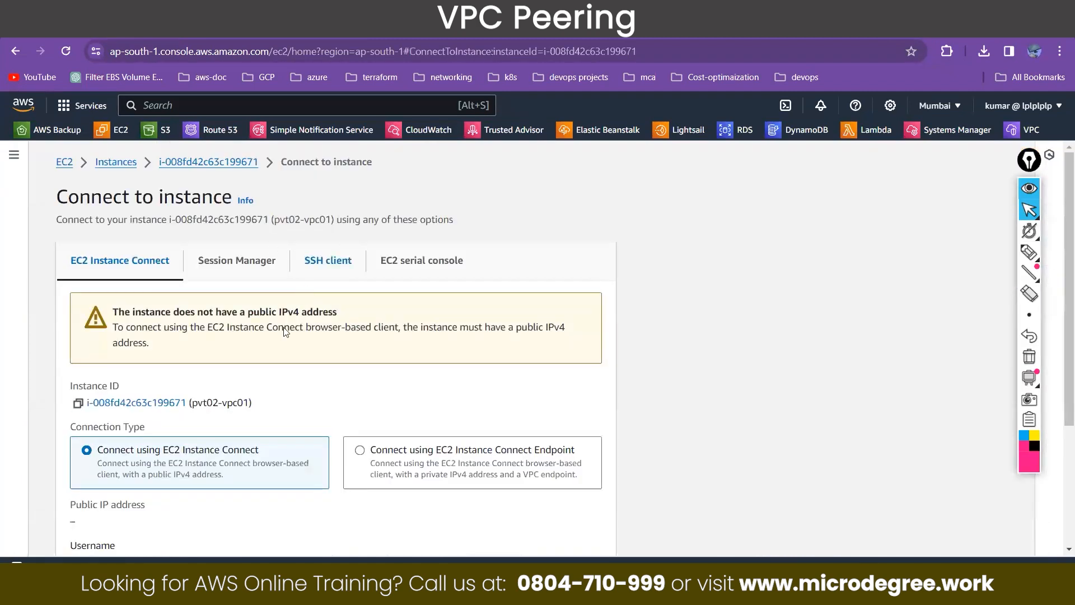
pyautogui.click(328, 260)
pyautogui.scroll(-2, 224, 364)
pyautogui.click(78, 422)
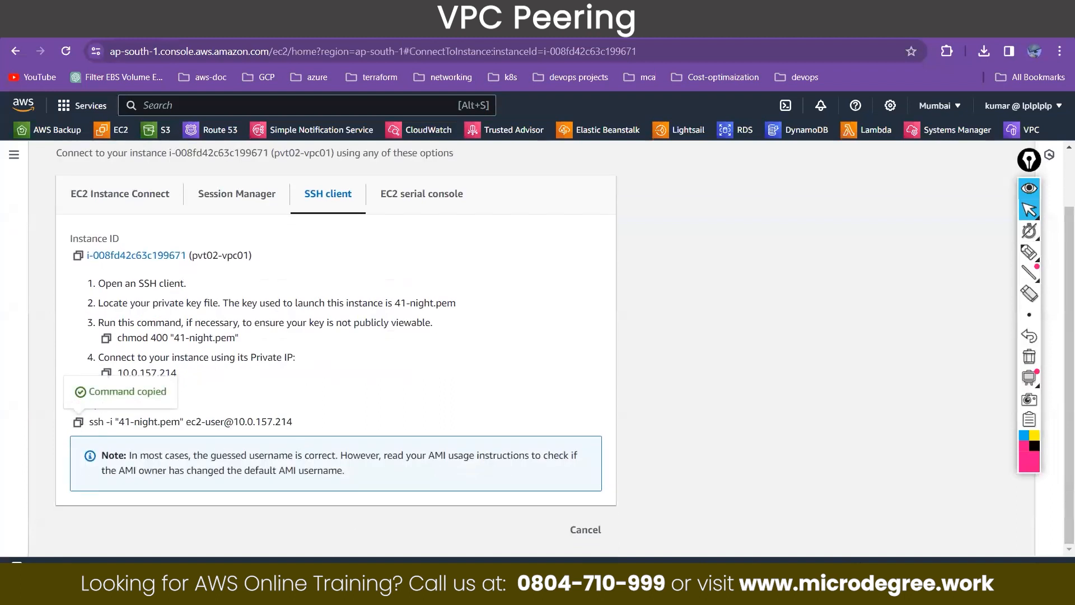
pyautogui.hotkey('alt', 'Tab')
pyautogui.rightClick(369, 253)
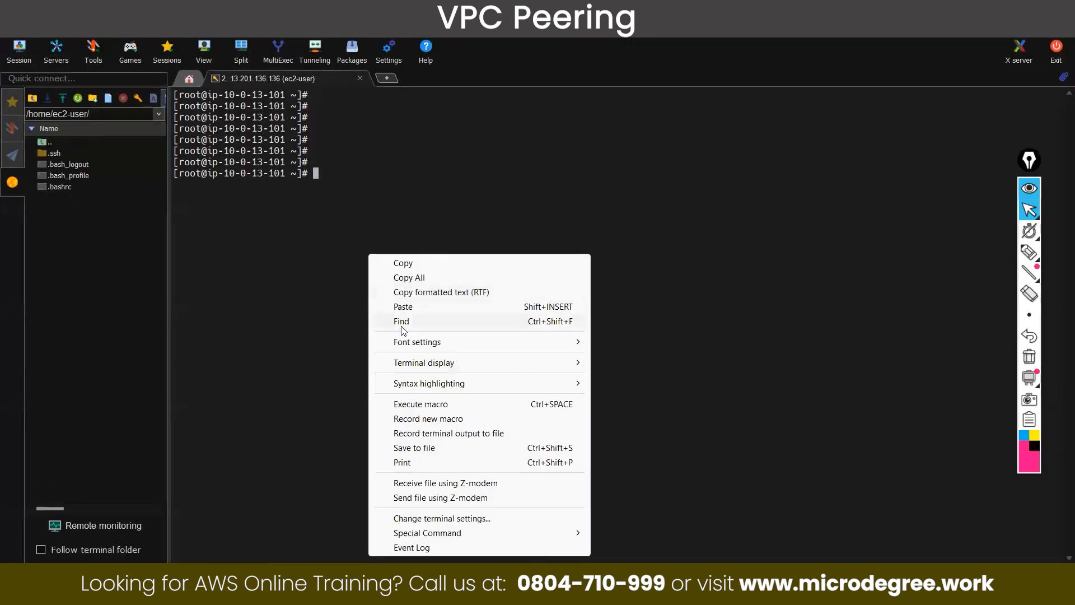
pyautogui.click(402, 307)
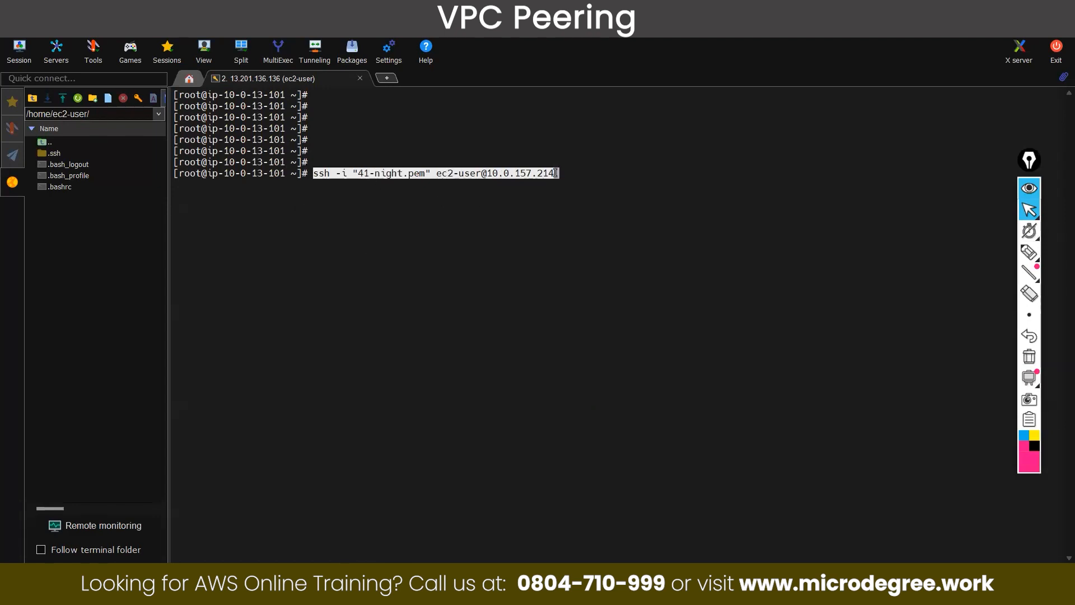
pyautogui.press('Return')
pyautogui.write('yes')
pyautogui.press('Return')
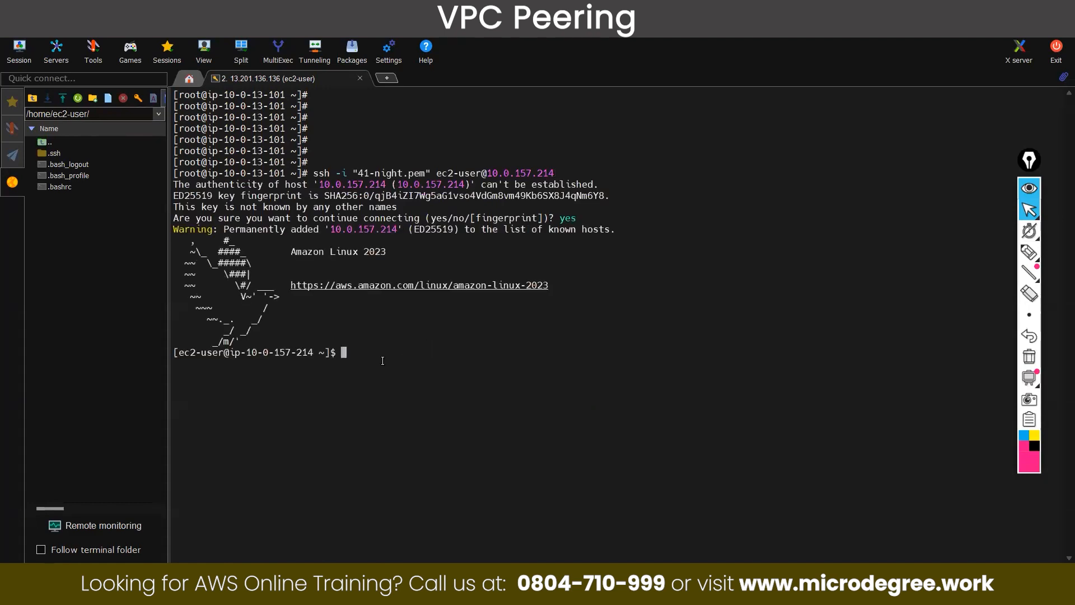
# Compare the private IP in the new shell prompt with the one in the jump server's prompt.
pyautogui.moveTo(314, 351); pyautogui.dragTo(303, 351)
pyautogui.moveTo(282, 175); pyautogui.dragTo(271, 174)
pyautogui.moveTo(296, 352); pyautogui.dragTo(311, 352)
# Switch to the root user with sudo su and go to its home directory.
pyautogui.write('sudo su')
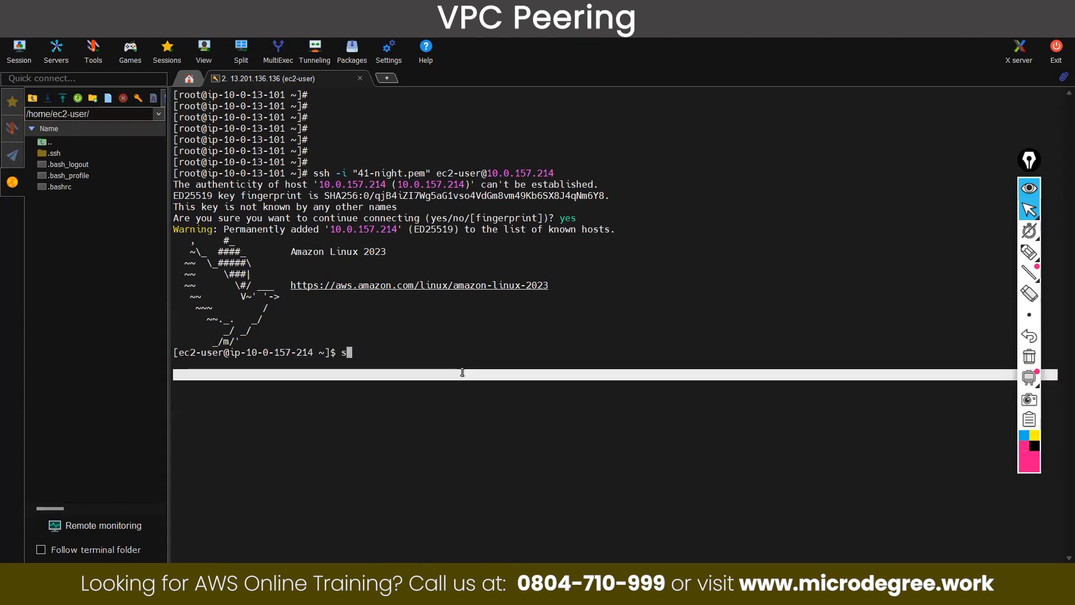
pyautogui.write('cd')
pyautogui.press('Return')
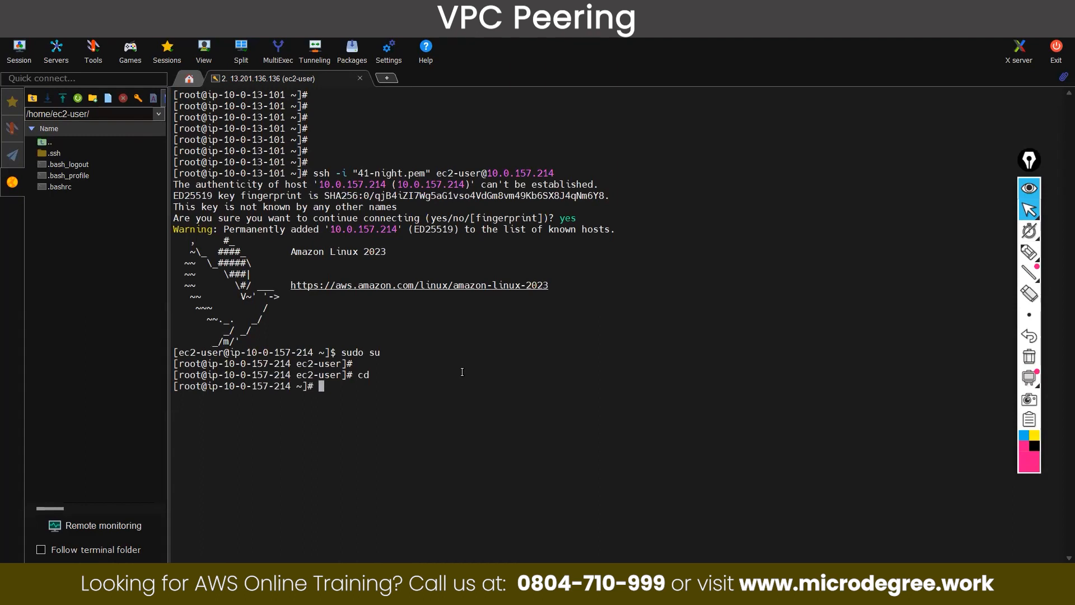
# Create a directory named vpc01-pvt and change into it.
pyautogui.write('mkdir vpc01-pvt')
pyautogui.press('Return')
pyautogui.write('cd ')
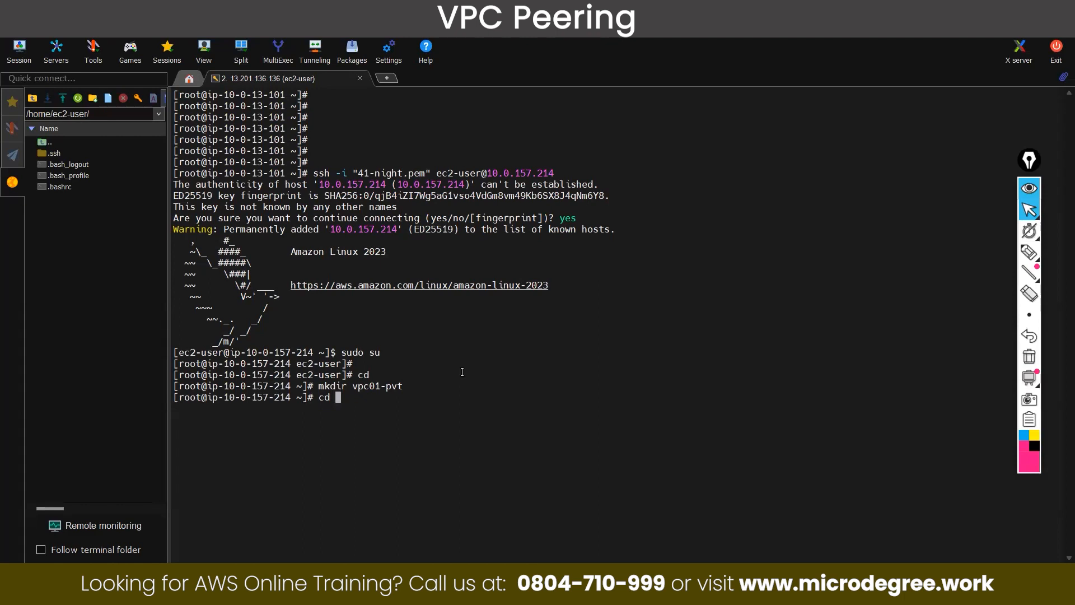
pyautogui.write('v')
pyautogui.press('Tab')
pyautogui.press('Return')
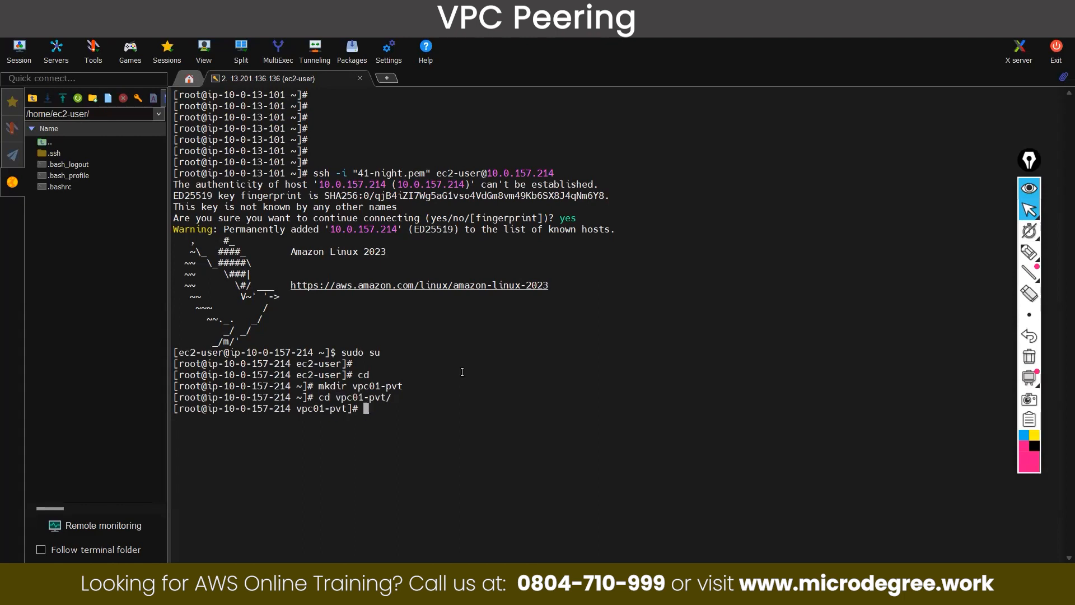
# Clear the terminal, add blank prompt lines and point out the vpc01-pvt directory in the prompt.
pyautogui.moveTo(298, 412); pyautogui.dragTo(346, 414)
pyautogui.click(341, 438)
pyautogui.write('clear')
pyautogui.press('Return')
pyautogui.press('Return')
pyautogui.press('Return')
pyautogui.moveTo(297, 117); pyautogui.dragTo(326, 117)
pyautogui.click(323, 218)
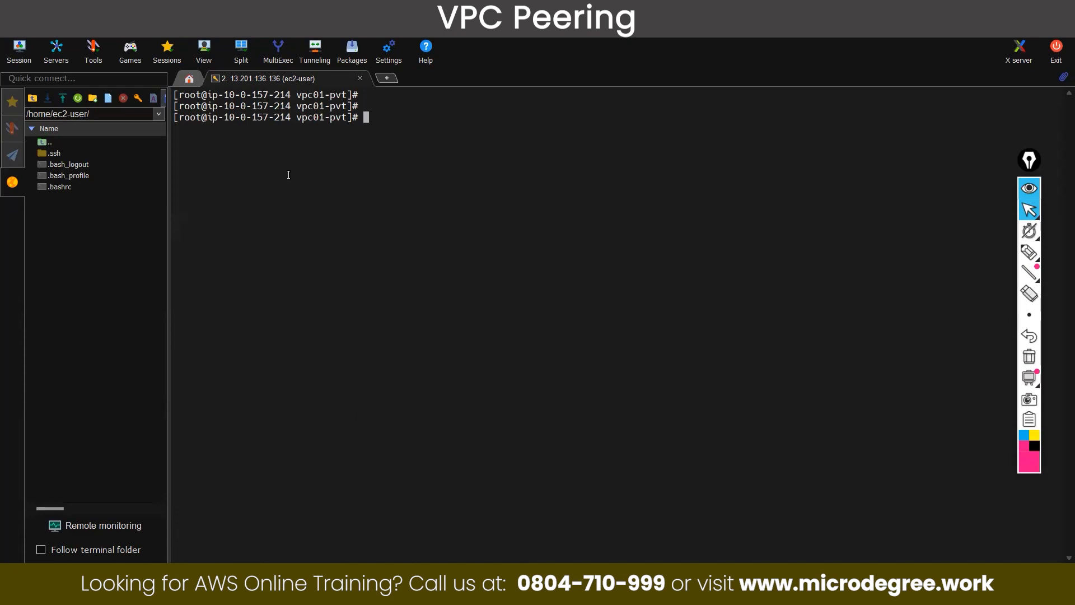
# Start a new SSH session in MobaXterm and switch to Chrome's EC2 instances list for the Singapore region.
pyautogui.click(19, 50)
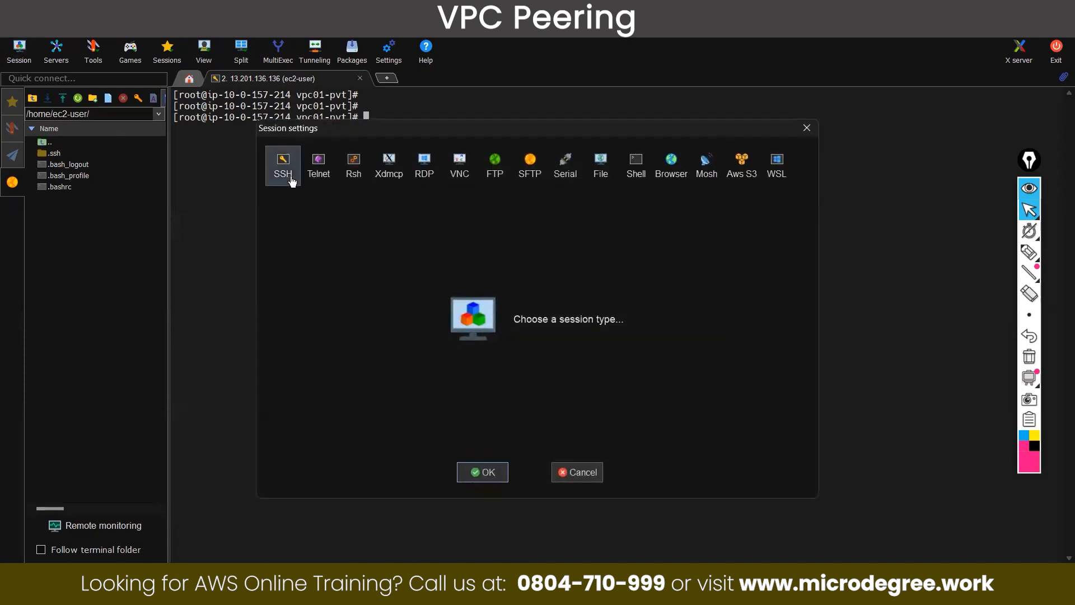
pyautogui.click(290, 178)
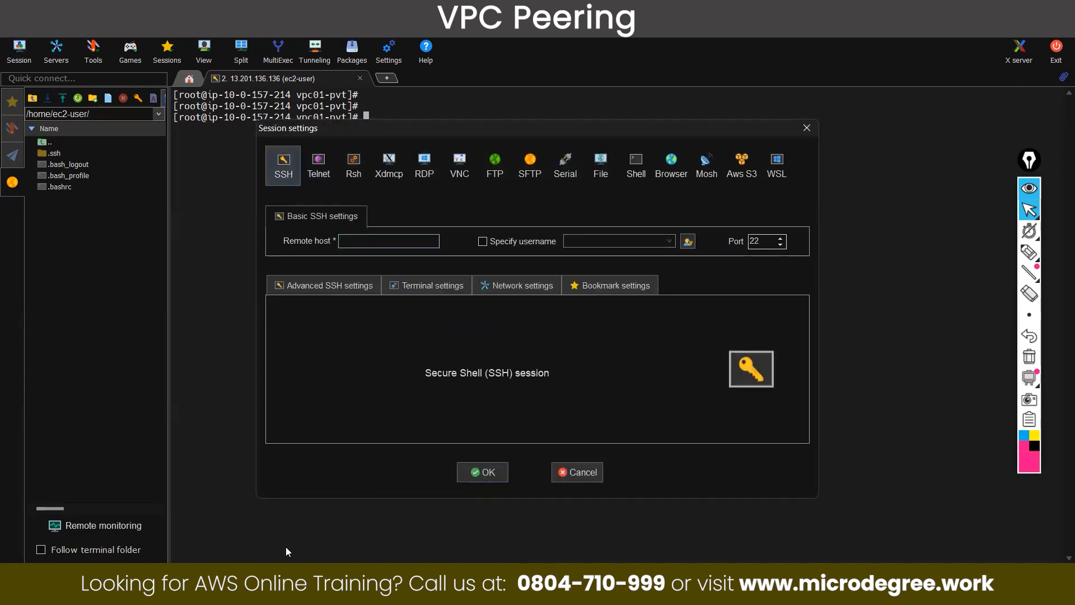
pyautogui.click(176, 594)
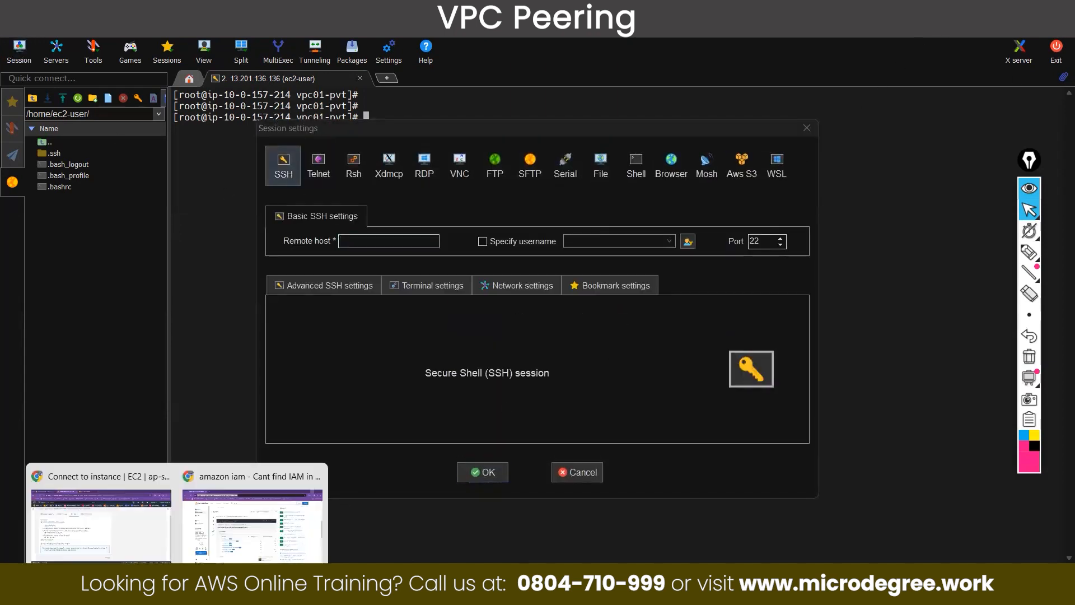
pyautogui.click(96, 528)
pyautogui.click(583, 525)
pyautogui.click(106, 156)
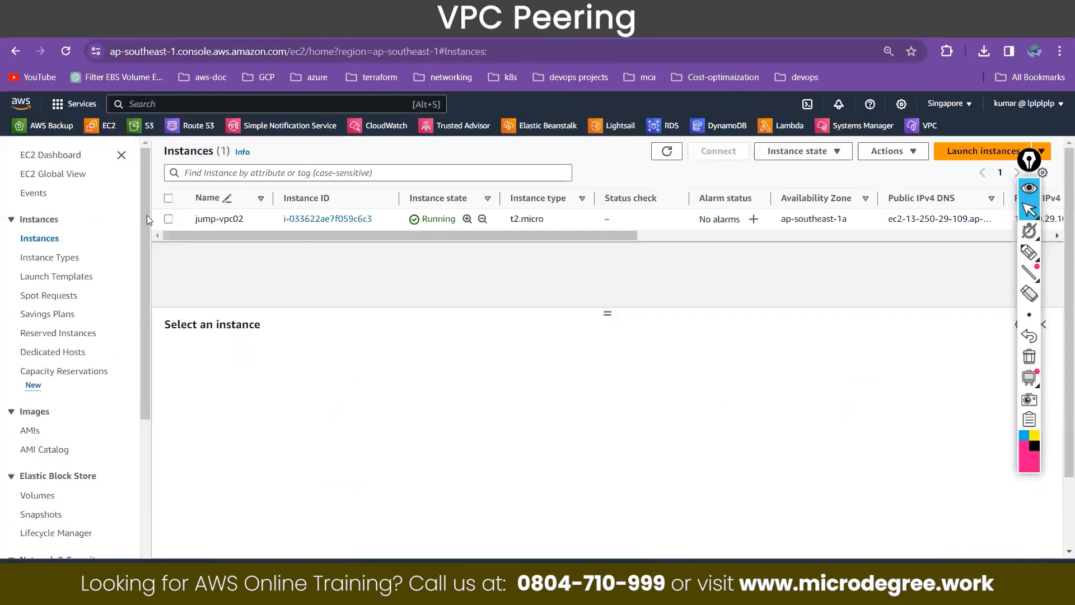
pyautogui.click(168, 221)
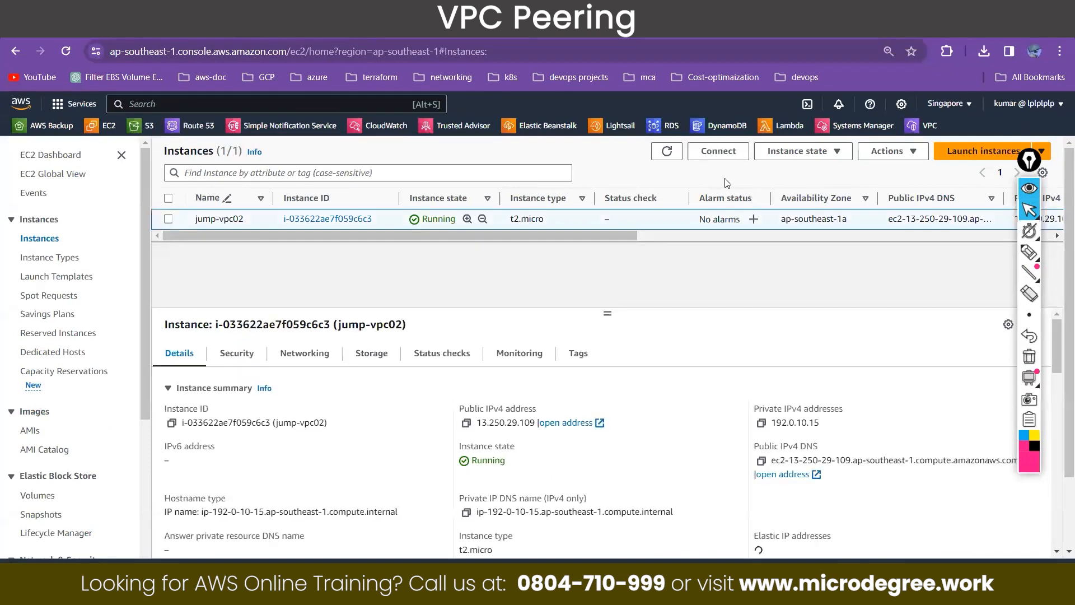
pyautogui.click(707, 161)
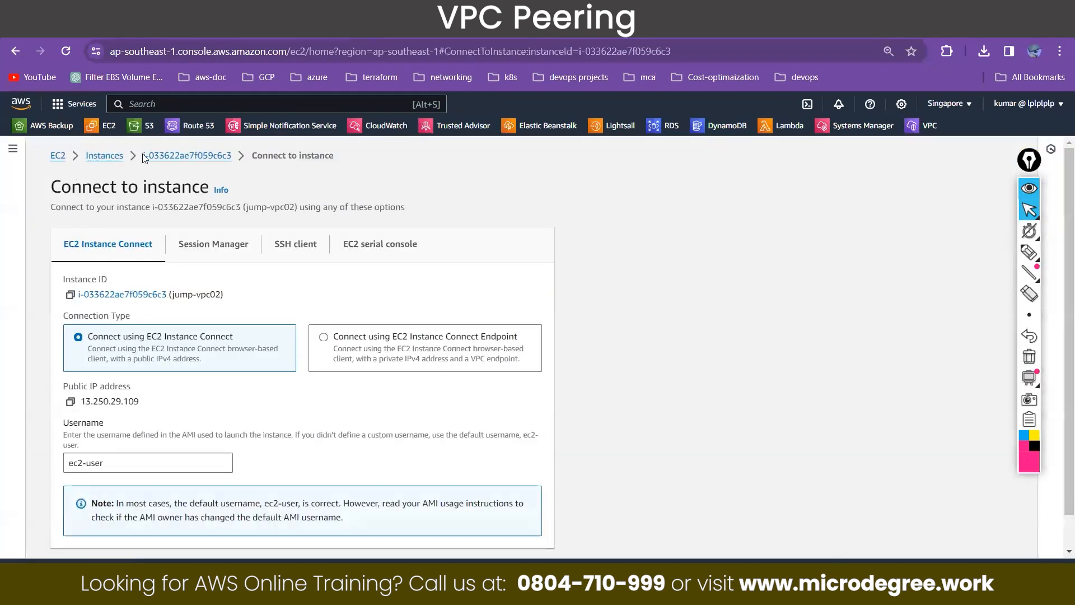
pyautogui.click(89, 160)
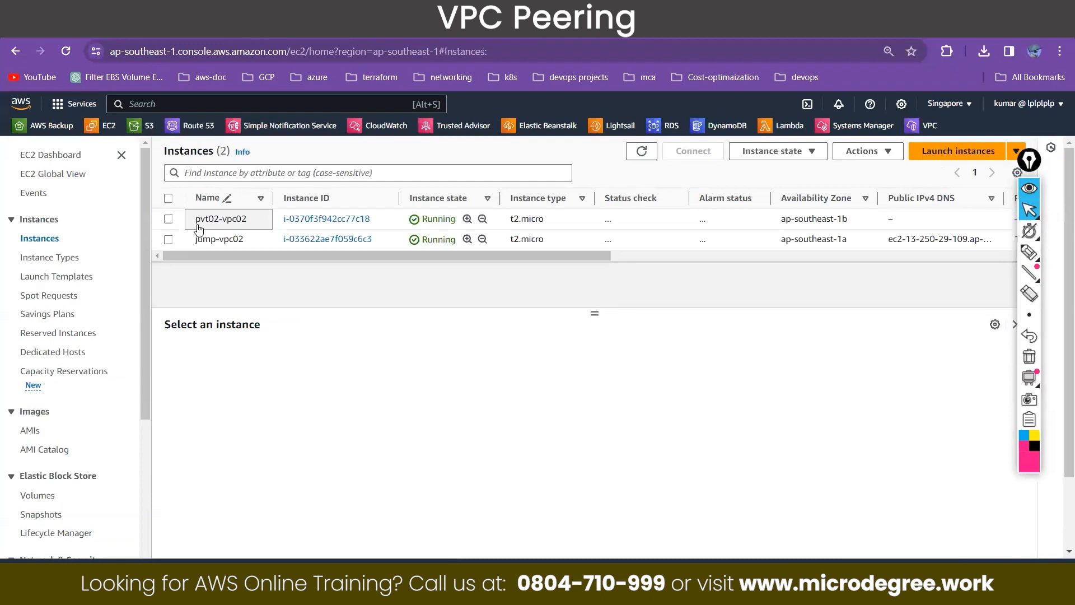
# Select only jump-vpc02 in the instances list and copy its public IPv4 address.
pyautogui.click(169, 226)
pyautogui.click(168, 239)
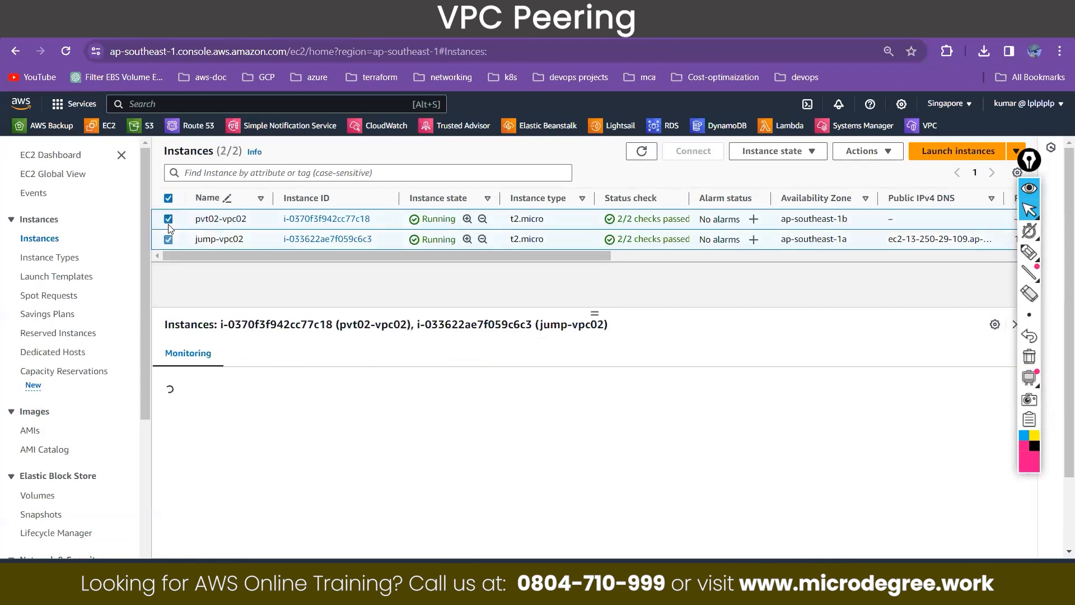
pyautogui.click(168, 219)
pyautogui.click(458, 423)
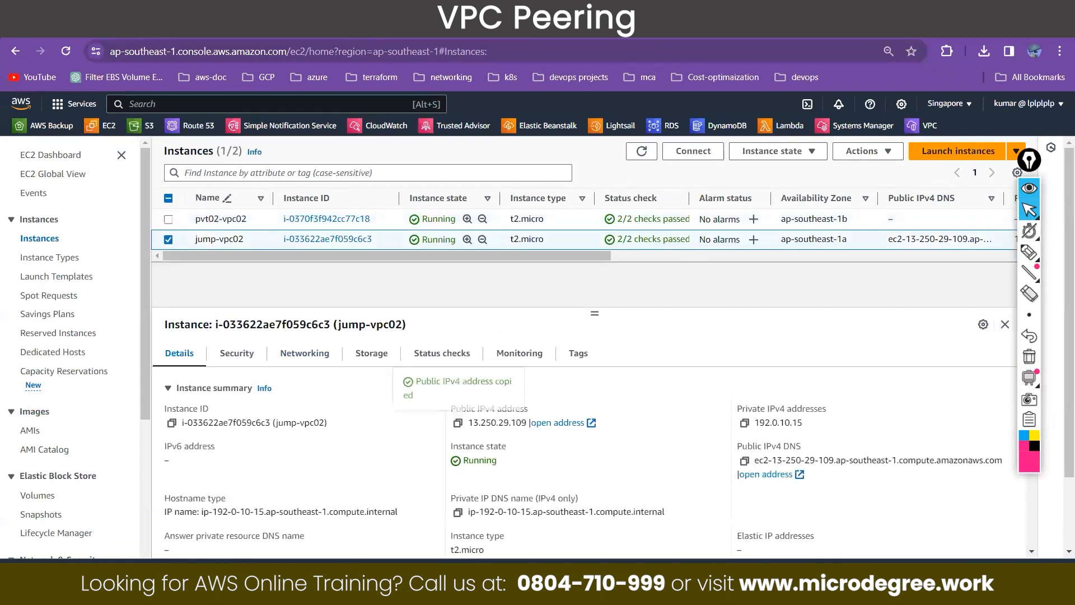
# In the MobaXterm session settings, set the remote host to 13.250.29.109 and the username to ec2-user.
pyautogui.click(300, 521)
pyautogui.click(367, 236)
pyautogui.hotkey('ctrl', 'v')
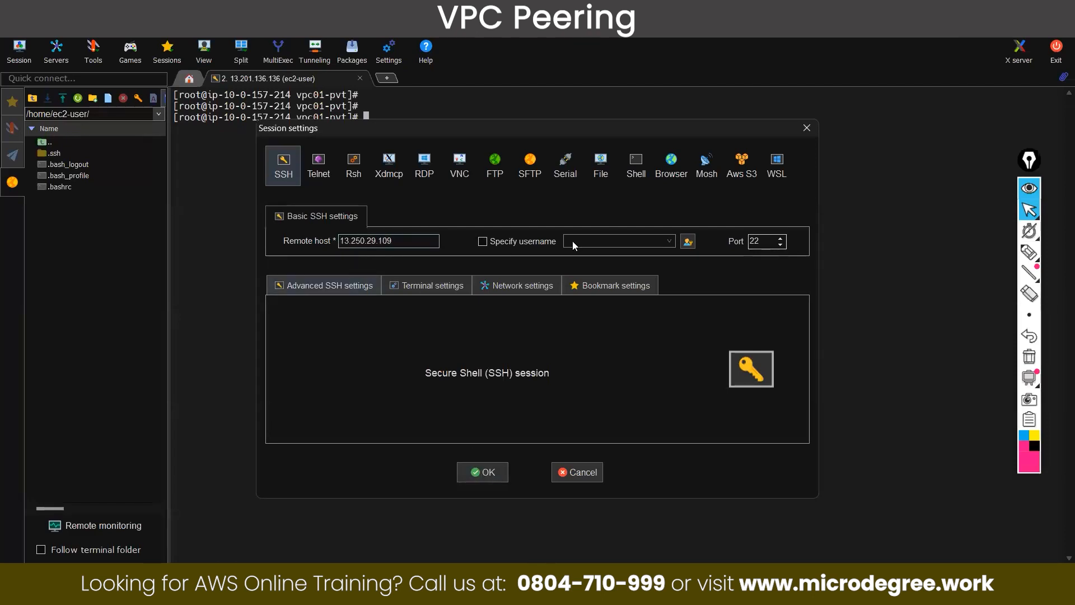
pyautogui.click(554, 241)
pyautogui.doubleClick(599, 242)
pyautogui.write('ec2-user')
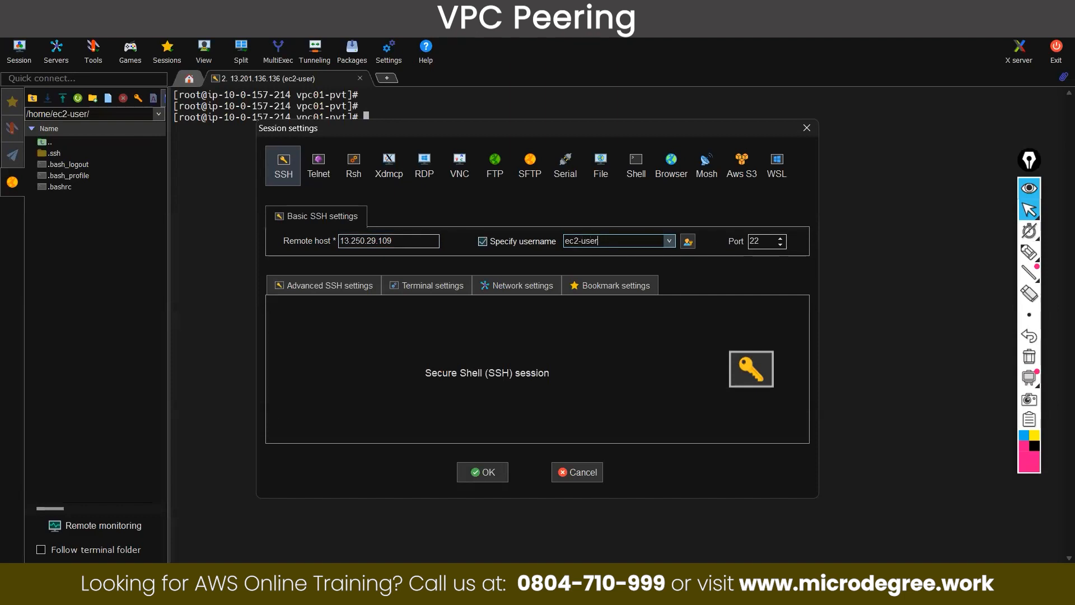
# Try to connect the session using the private key file 41-night from the Downloads folder.
pyautogui.click(317, 287)
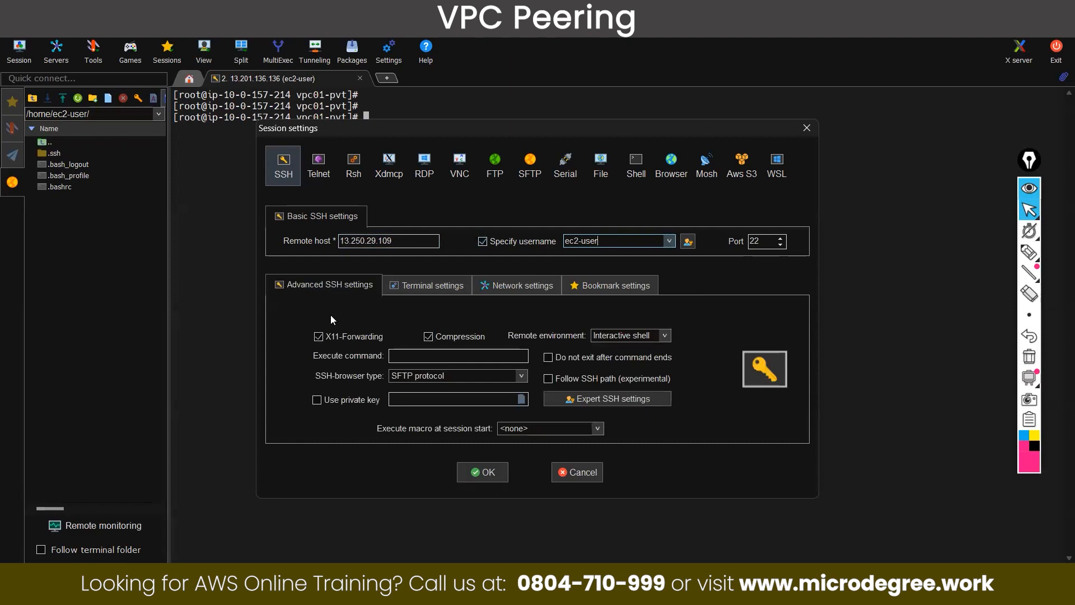
pyautogui.click(334, 404)
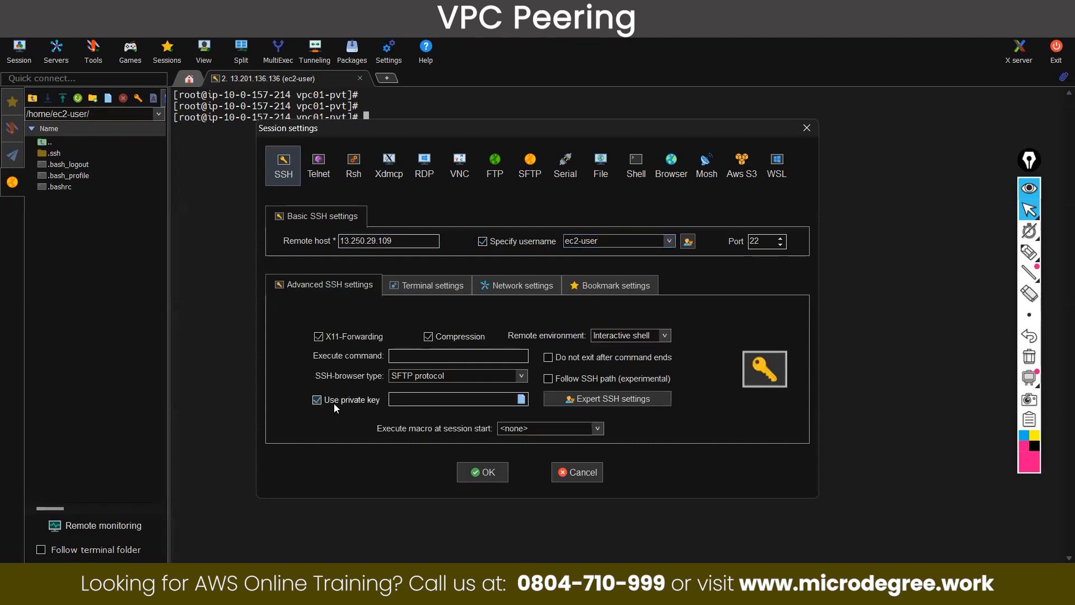
pyautogui.click(521, 400)
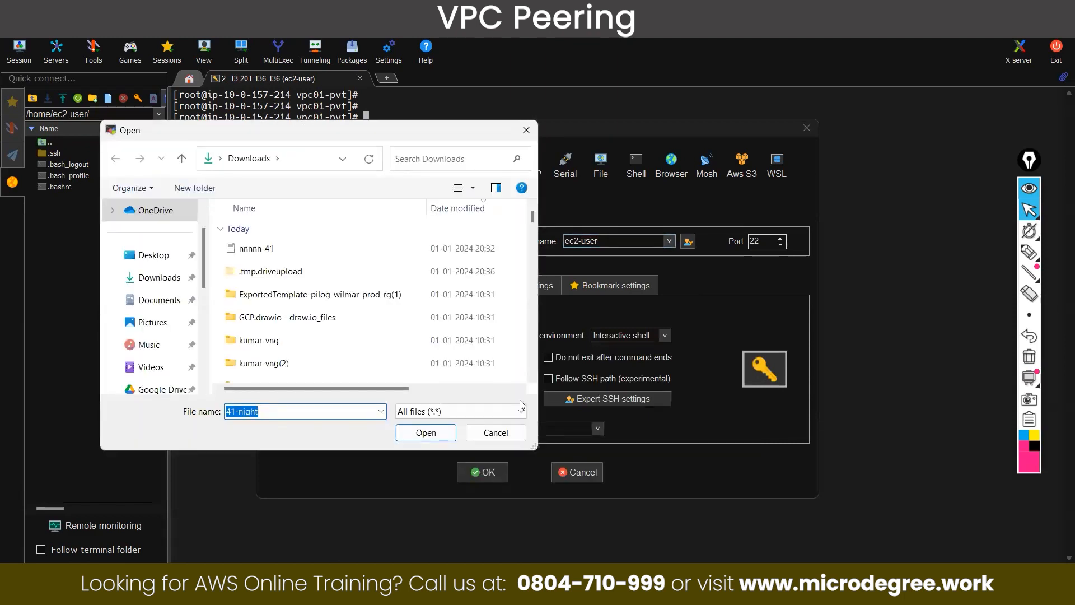
pyautogui.scroll(-1, 336, 314)
pyautogui.scroll(-2, 354, 319)
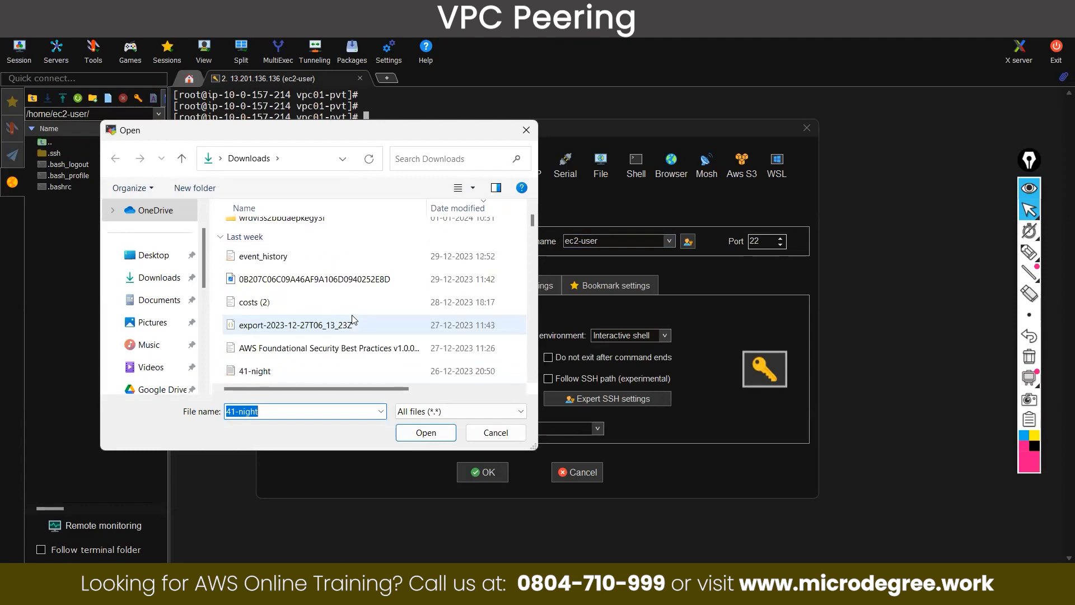
pyautogui.click(275, 372)
pyautogui.click(425, 433)
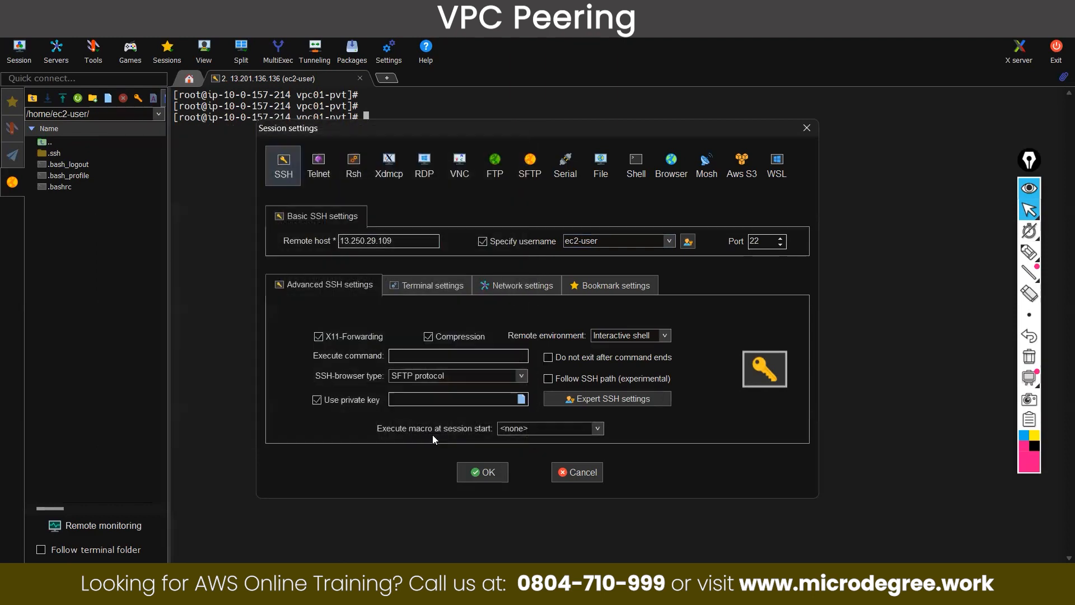
pyautogui.click(491, 477)
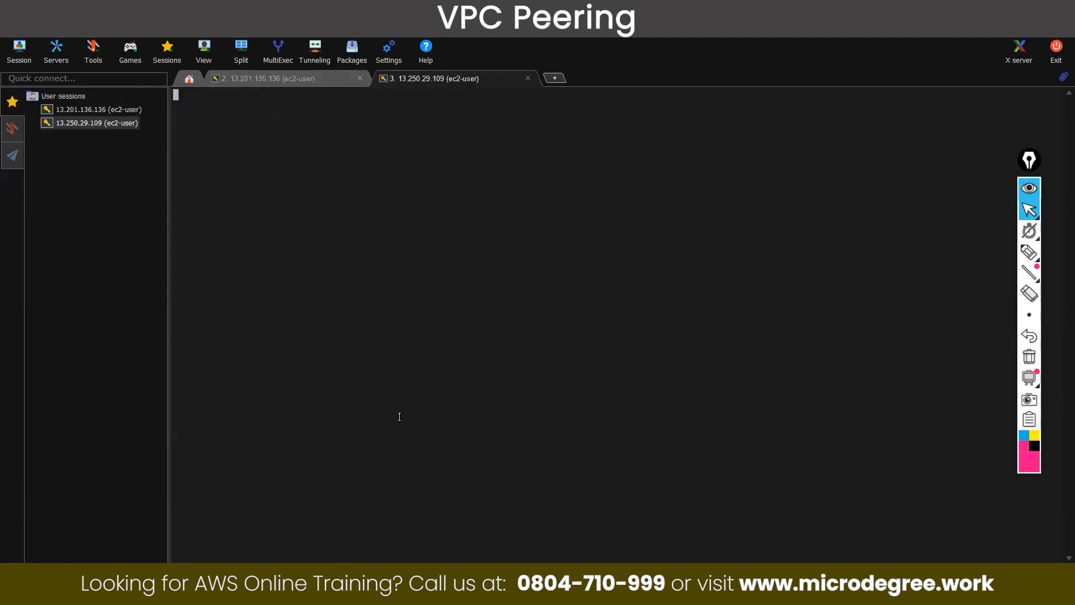
pyautogui.click(473, 339)
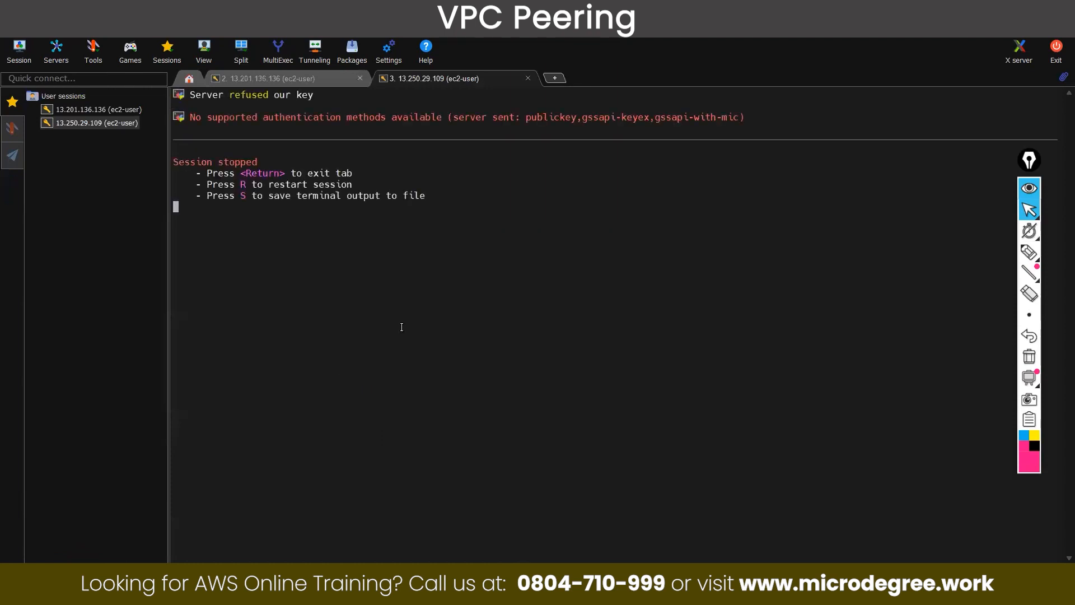
# Delete the saved 13.250.29.109 session and close its stopped terminal tab.
pyautogui.press('r')
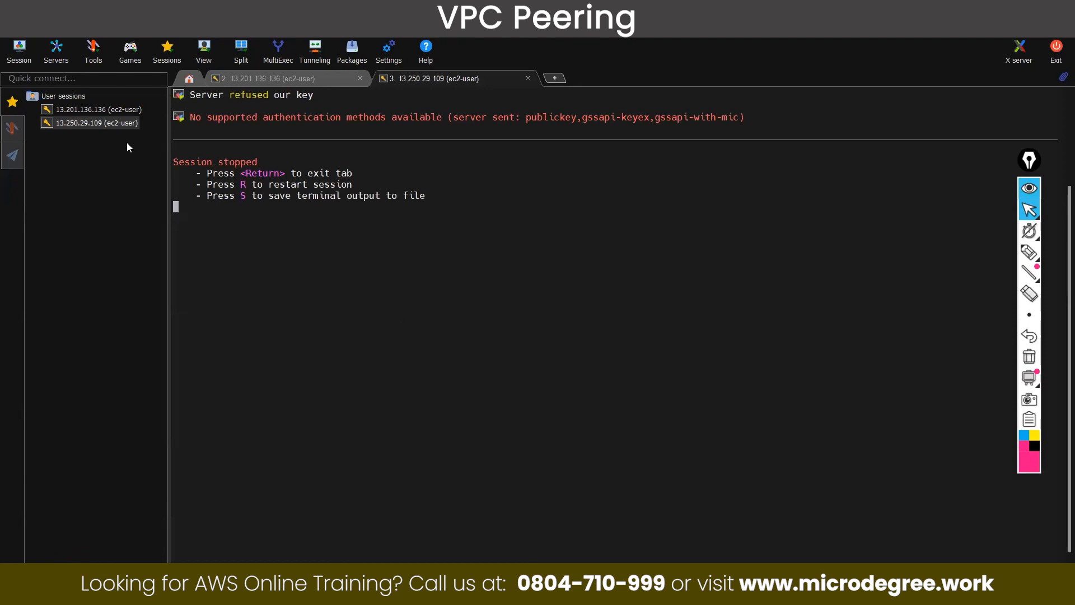
pyautogui.rightClick(124, 126)
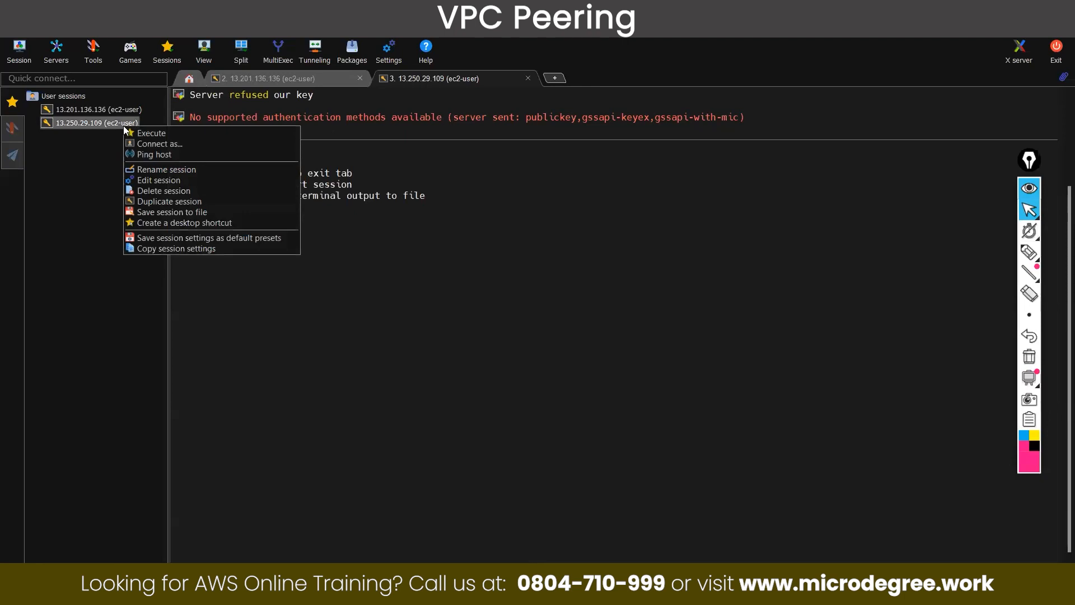
pyautogui.click(152, 191)
pyautogui.click(547, 349)
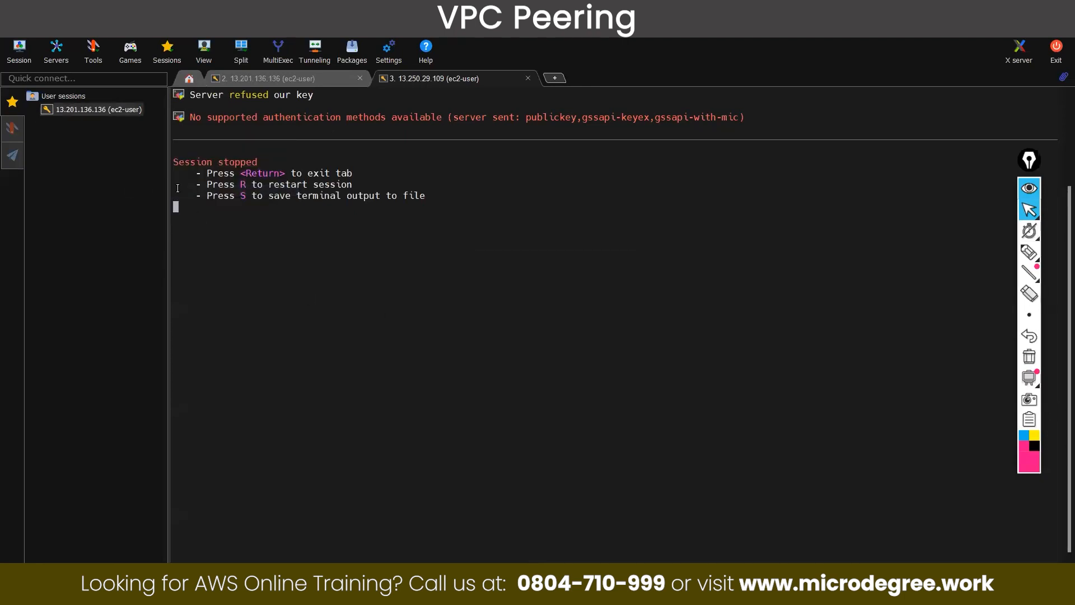
pyautogui.click(529, 81)
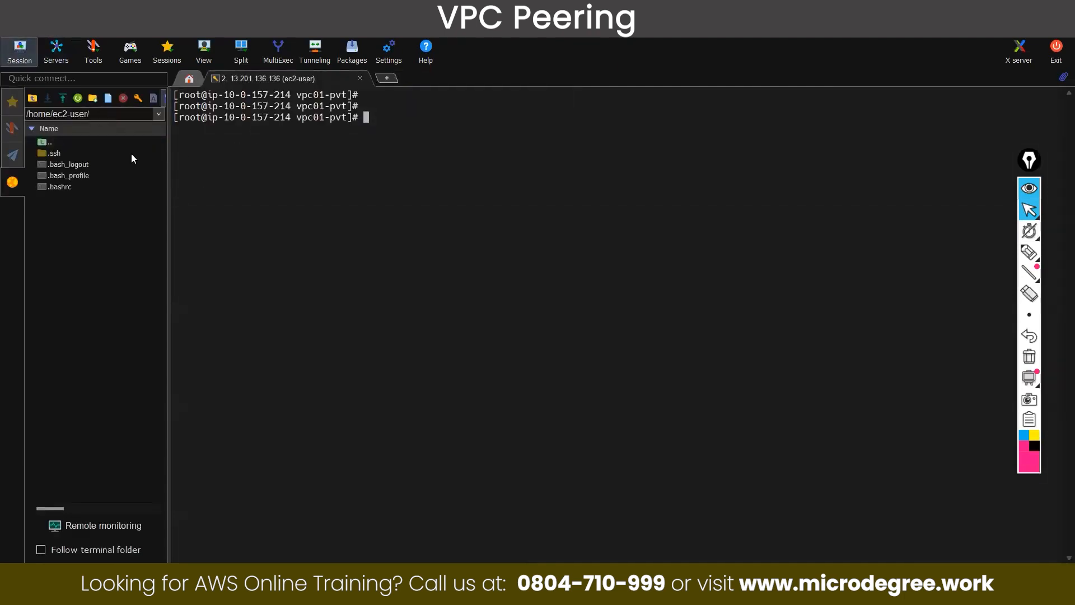
# Set up a new SSH session with remote host 13.250.29.109 and the specified username ec2-user.
pyautogui.click(284, 163)
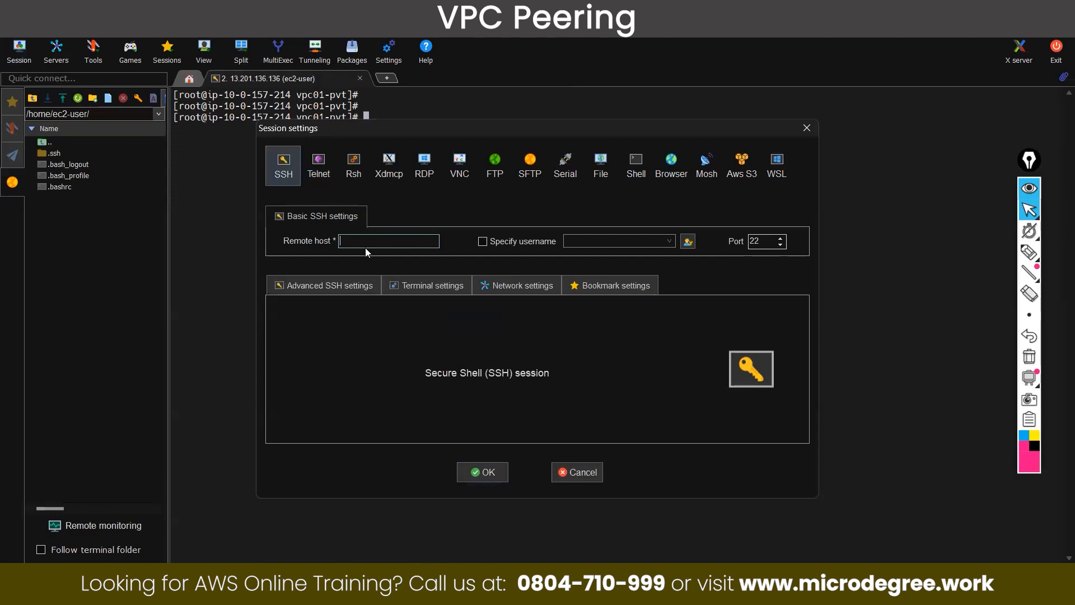
pyautogui.press('super+v')
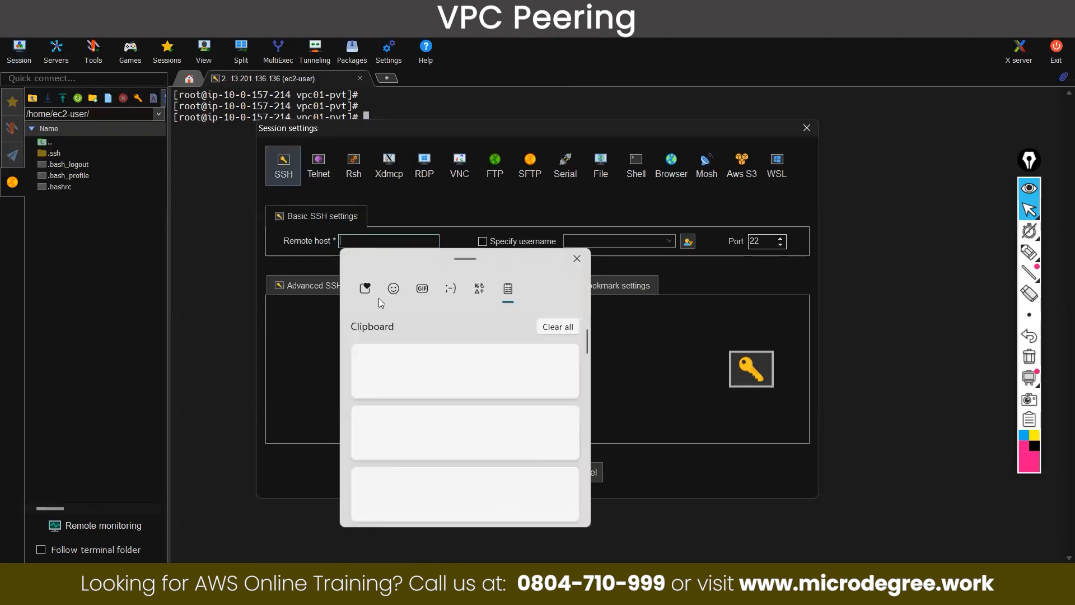
pyautogui.click(415, 374)
pyautogui.click(483, 241)
pyautogui.press('BackSpace')
pyautogui.write('ec-user')
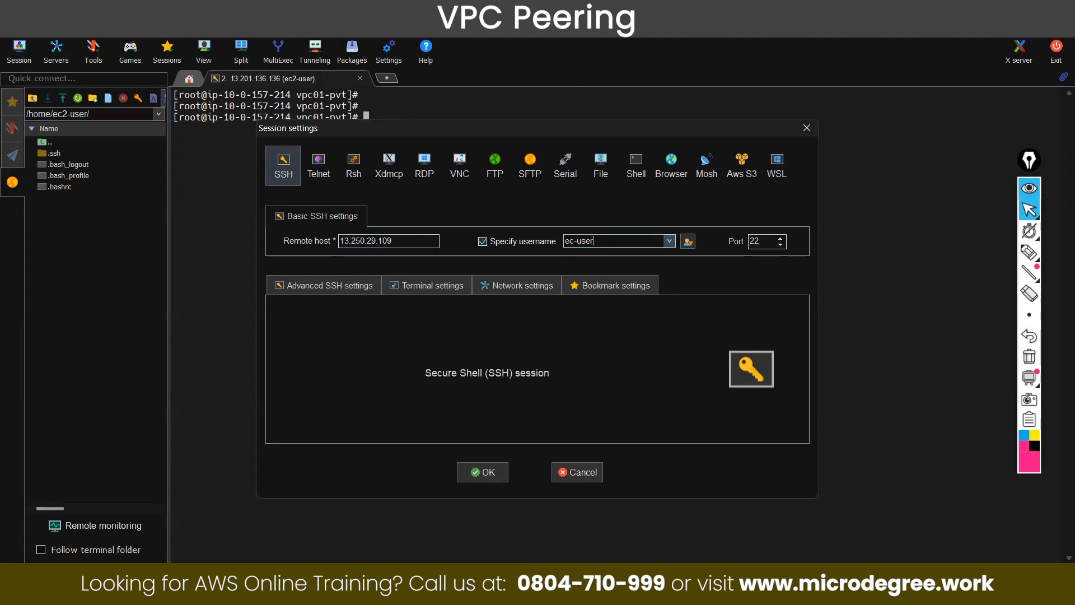
pyautogui.press('Left')
pyautogui.press('Left')
pyautogui.press('Left')
pyautogui.press('Left')
pyautogui.press('Left')
pyautogui.write('2')
# Set the session to use the private key file nnnnn-41 from the Downloads folder and connect.
pyautogui.click(353, 288)
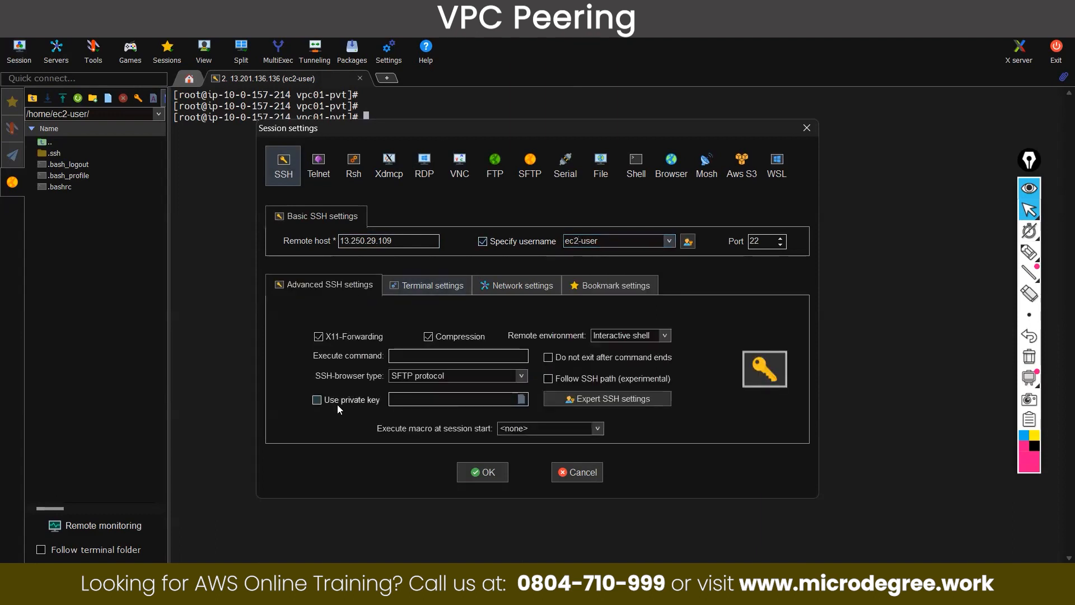
pyautogui.click(521, 399)
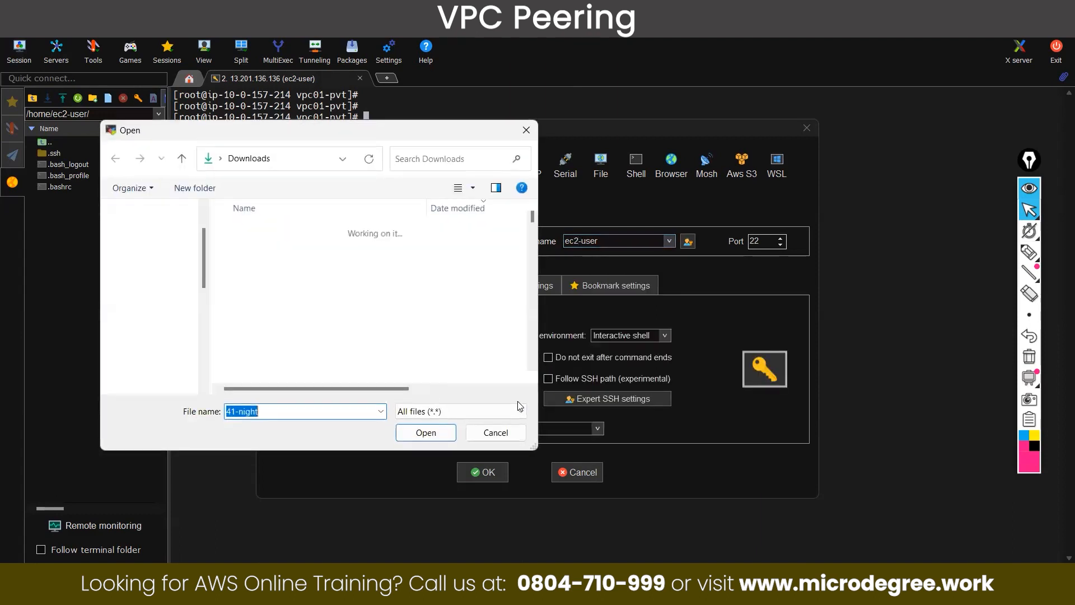
pyautogui.click(256, 248)
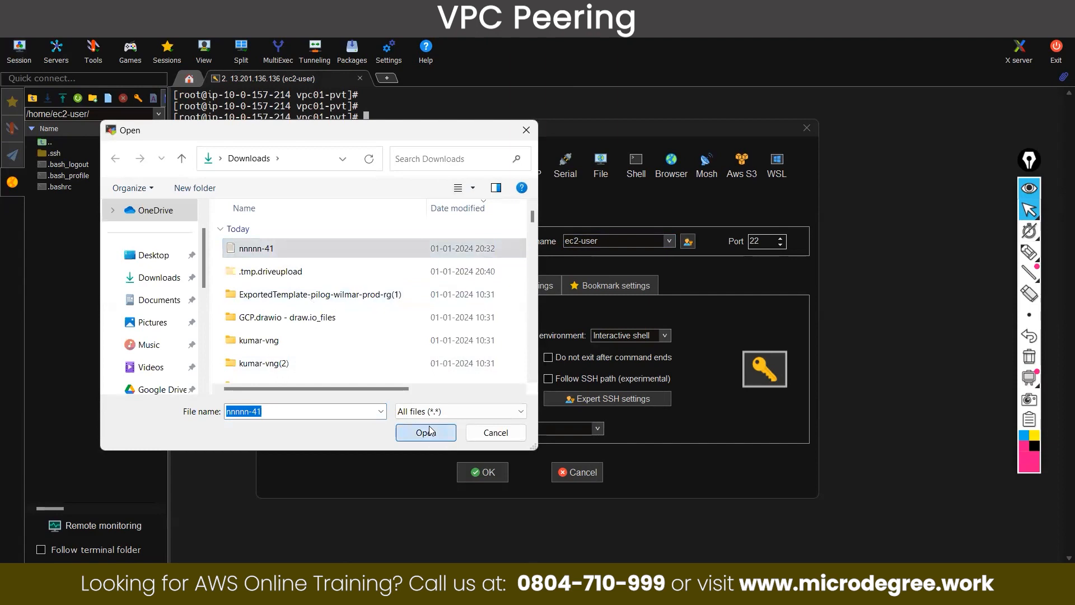
pyautogui.click(429, 432)
pyautogui.click(486, 468)
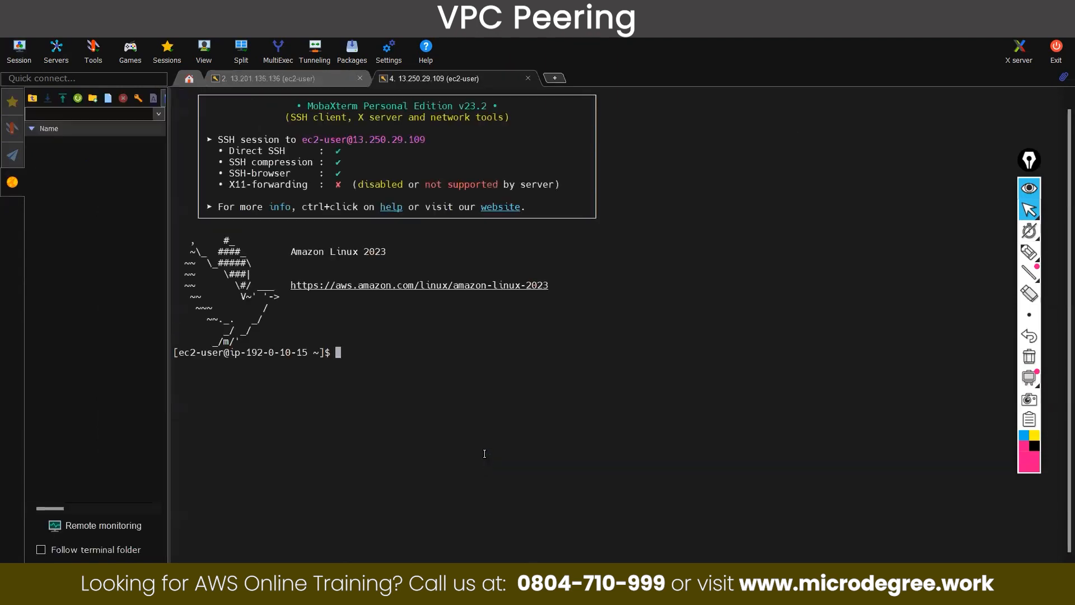
# Switch to the root user with sudo su and clear the terminal.
pyautogui.write('yser')
pyautogui.press('BackSpace')
pyautogui.press('BackSpace')
pyautogui.press('BackSpace')
pyautogui.press('BackSpace')
pyautogui.write('sudo su')
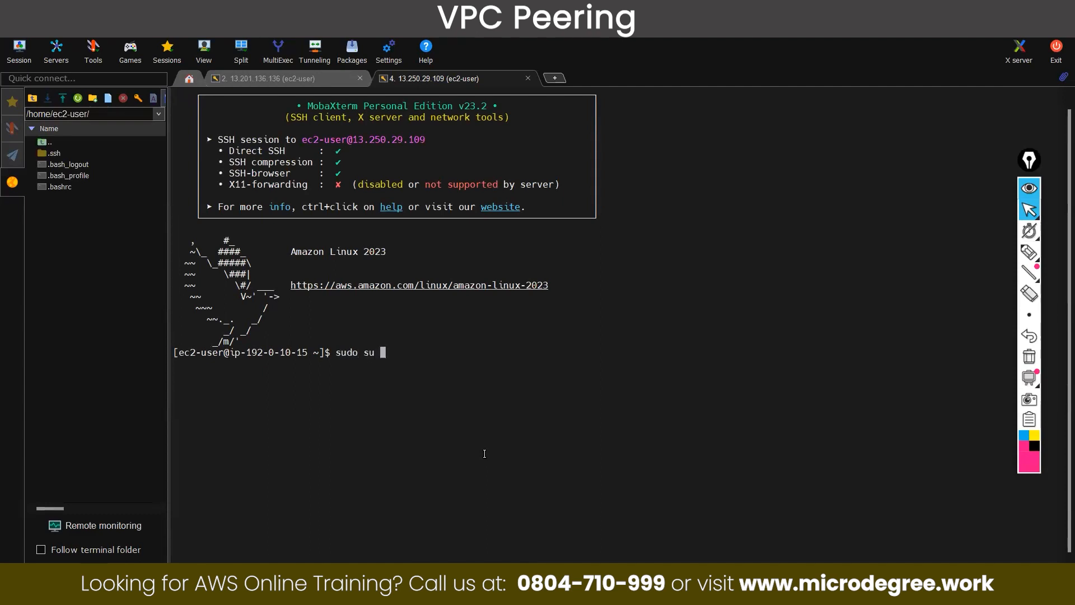
pyautogui.press('Return')
pyautogui.write('cdlear')
pyautogui.press('Return')
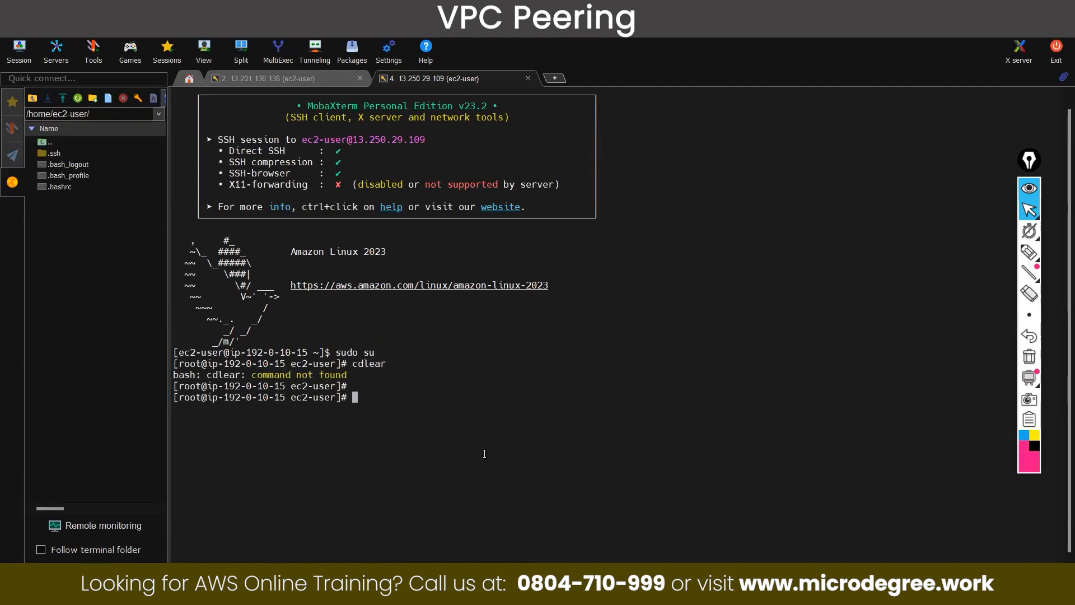
pyautogui.write('clear')
pyautogui.press('Return')
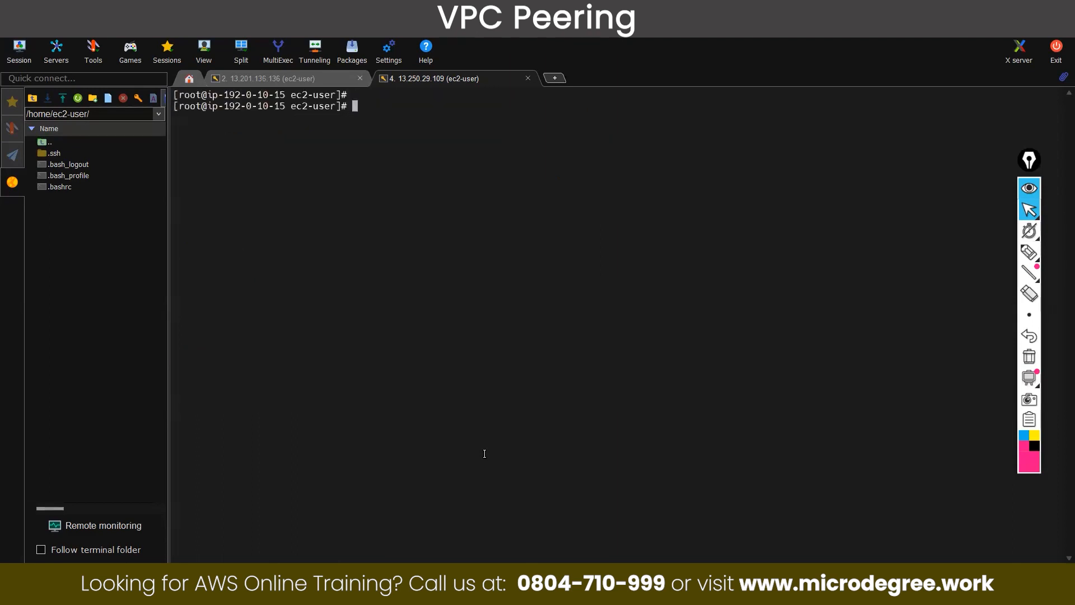
# Change to the root user's home directory with cd.
pyautogui.press('Return')
pyautogui.press('Return')
pyautogui.press('Return')
pyautogui.write('cd')
pyautogui.press('Return')
pyautogui.press('Return')
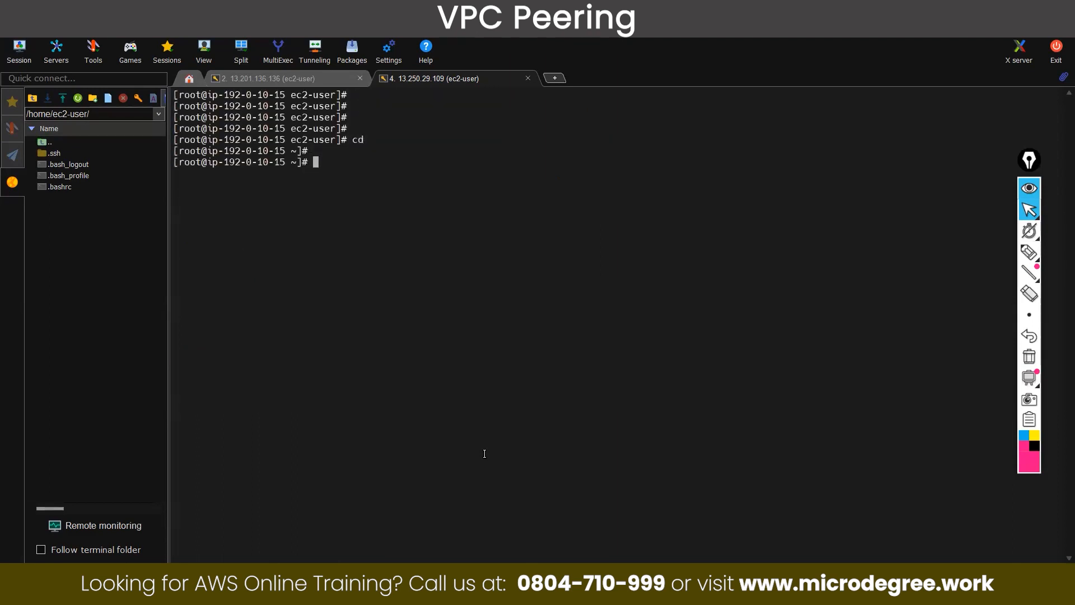
pyautogui.press('Return')
pyautogui.press('Return')
# Begin a touch command and copy the name of the nnnnn-41 key file from the Downloads folder in File Explorer.
pyautogui.write('vim')
pyautogui.press('BackSpace')
pyautogui.press('BackSpace')
pyautogui.press('BackSpace')
pyautogui.press('BackSpace')
pyautogui.write('touch')
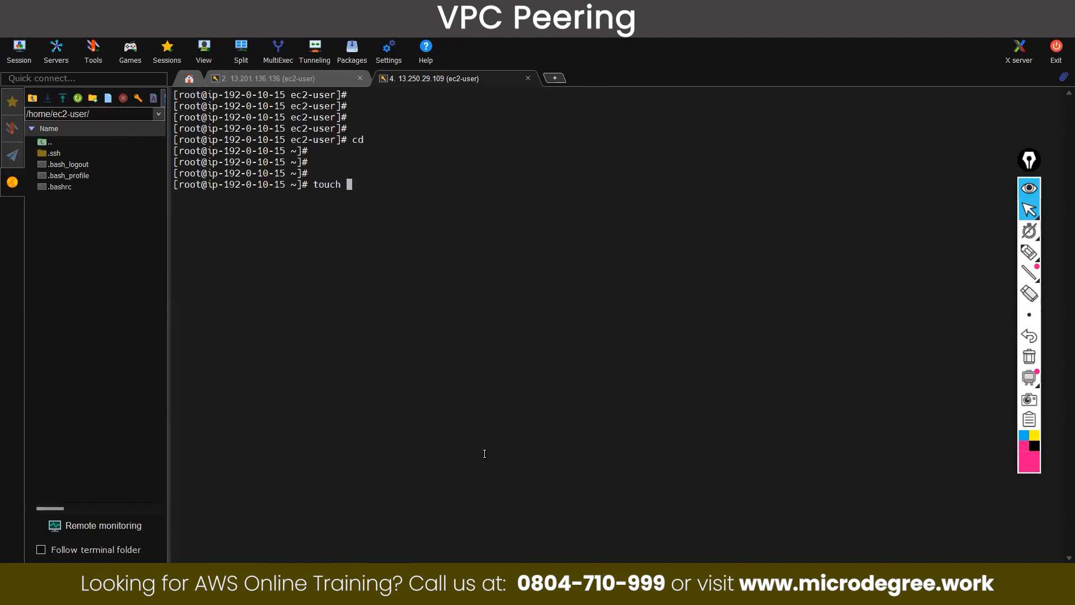
pyautogui.press('super+e')
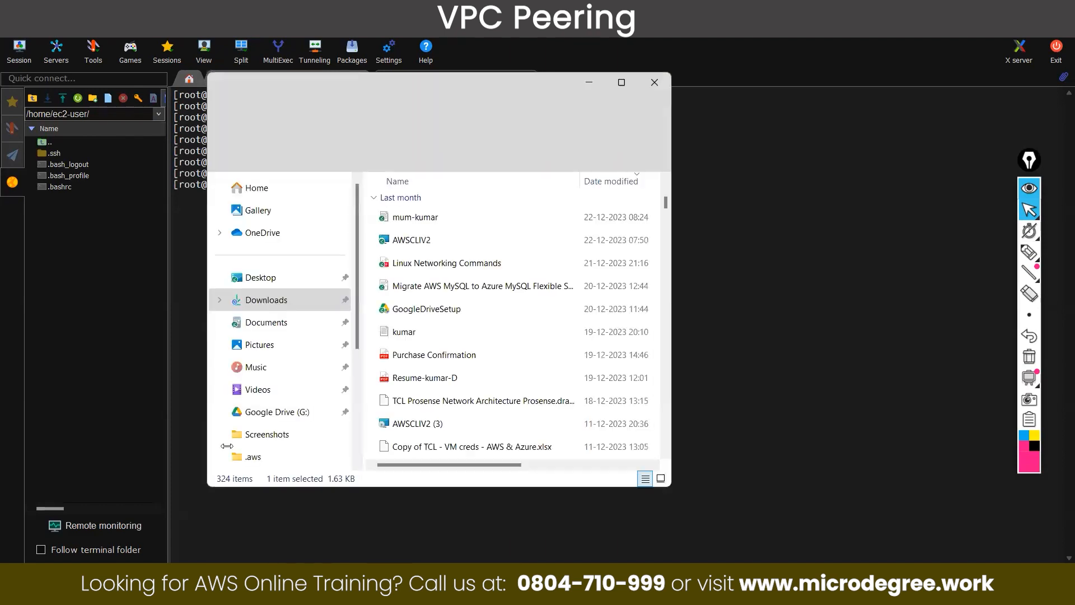
pyautogui.scroll(10, 436, 266)
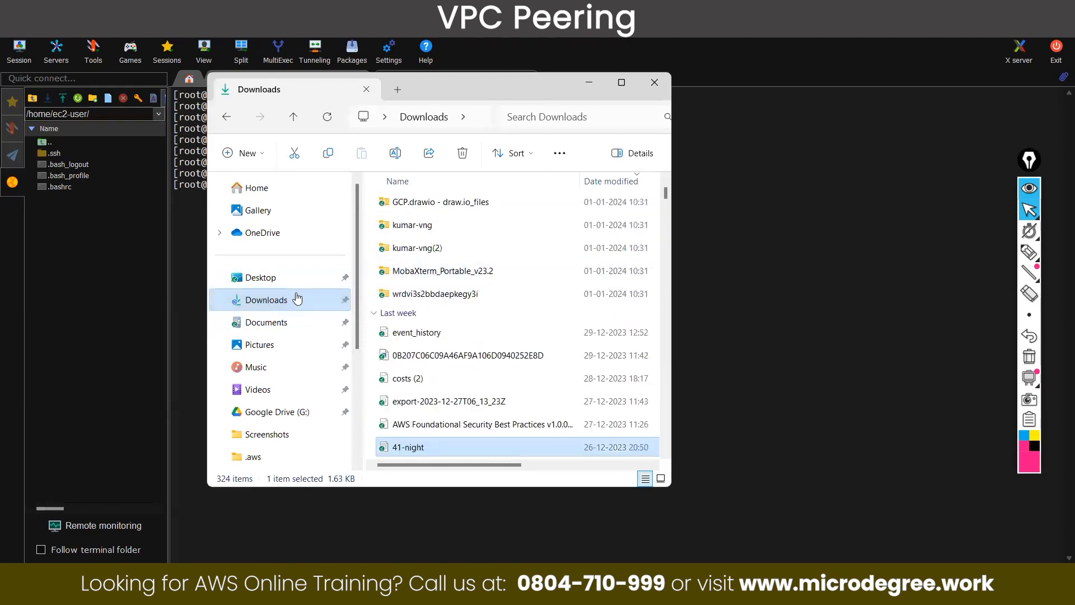
pyautogui.click(442, 223)
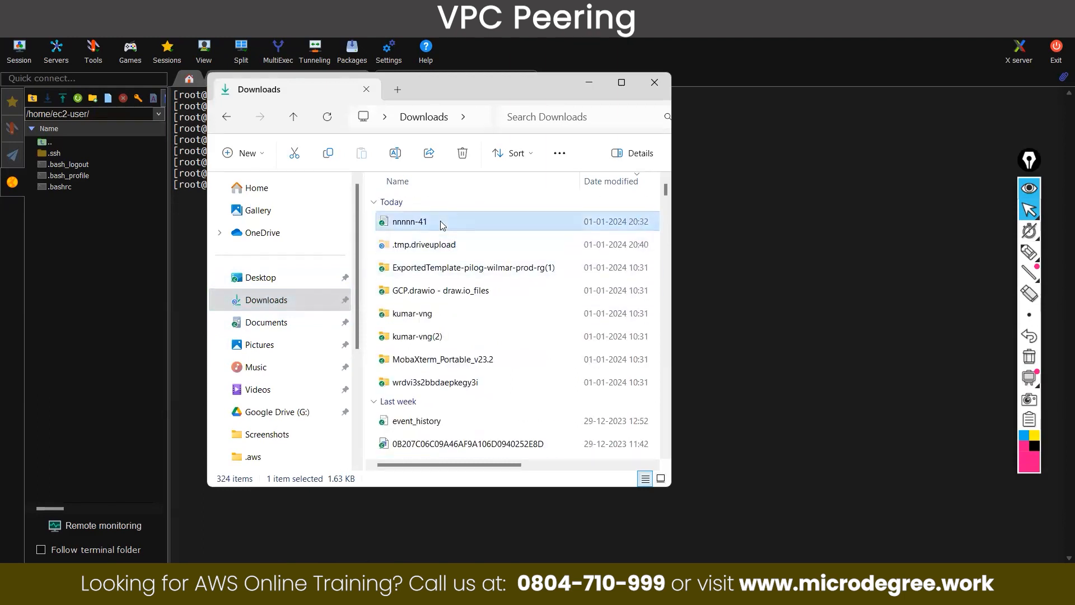
pyautogui.rightClick(442, 224)
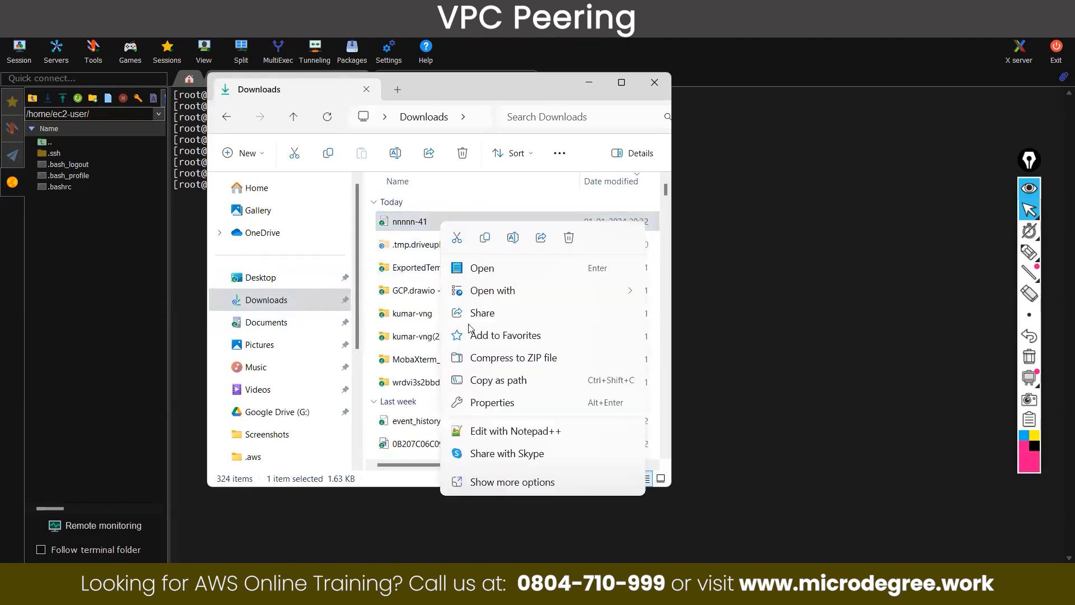
pyautogui.click(507, 247)
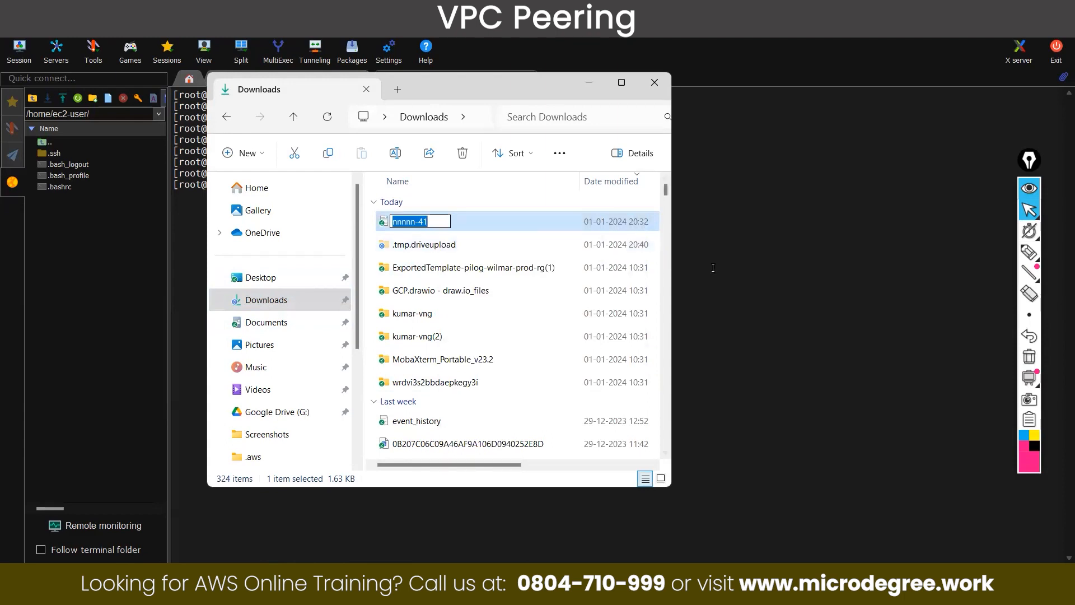
# Back in the MobaXterm terminal, create the empty file nnnnn-41.pem with touch and list the directory.
pyautogui.hotkey('alt', 'Tab')
pyautogui.rightClick(472, 290)
pyautogui.click(524, 327)
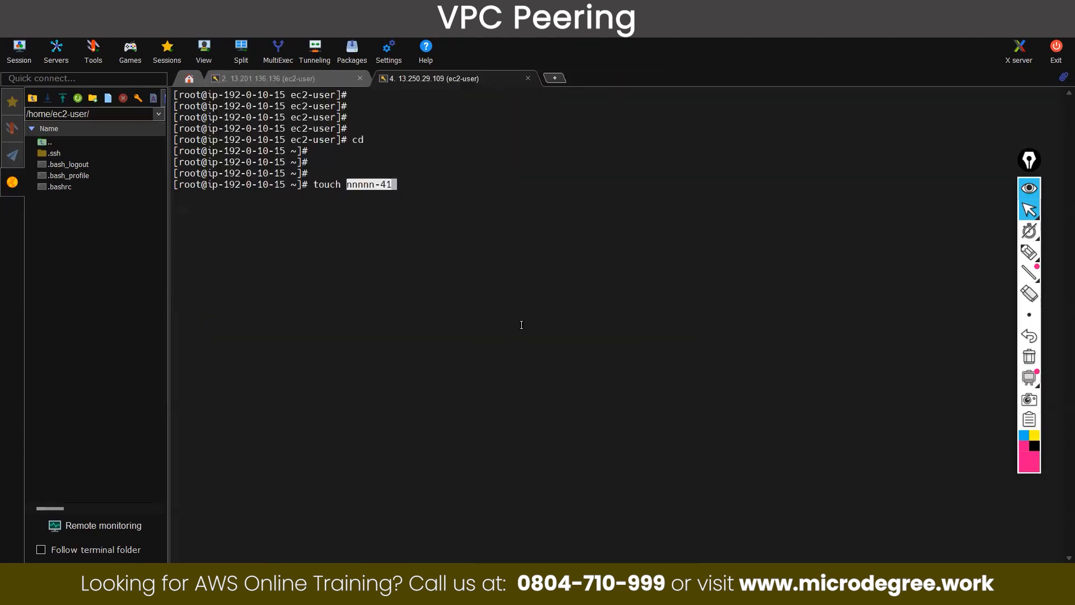
pyautogui.write('pem')
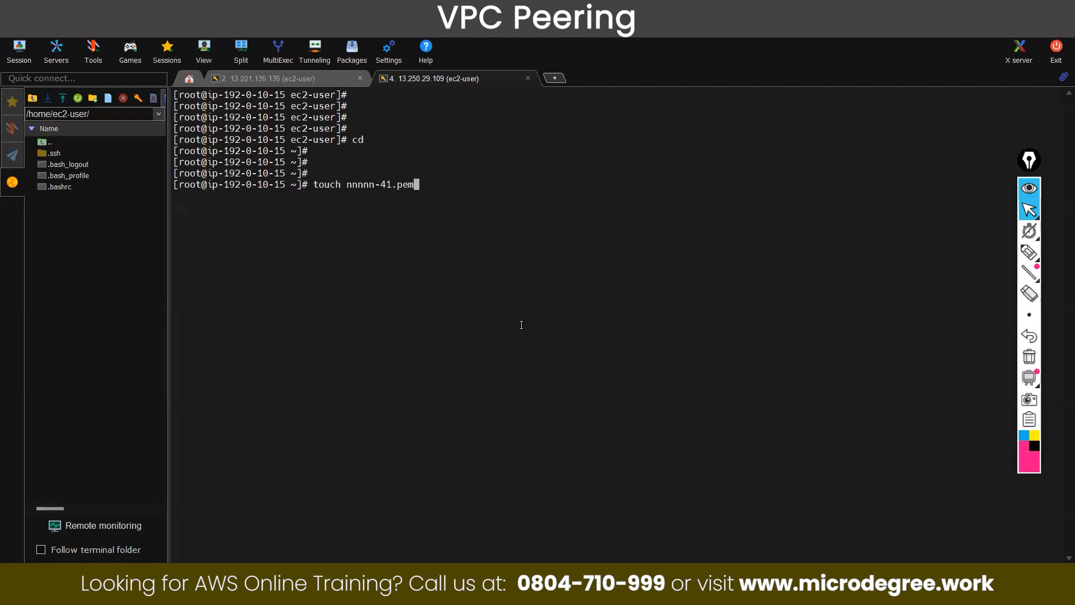
pyautogui.press('Return')
pyautogui.write('ls')
pyautogui.press('Return')
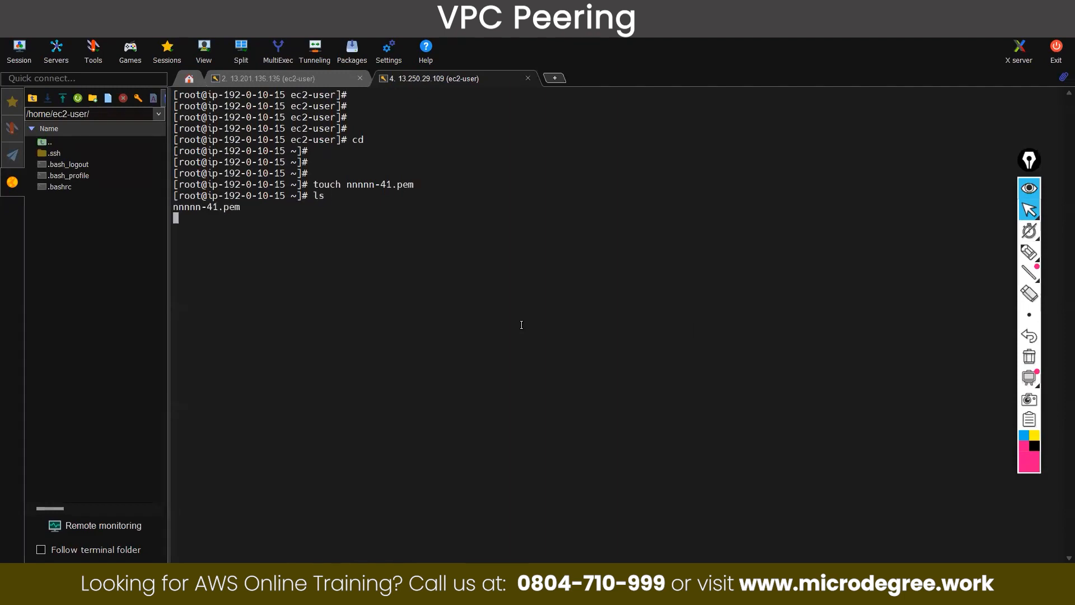
# Open nnnnn-41.pem in vim.
pyautogui.write('vim')
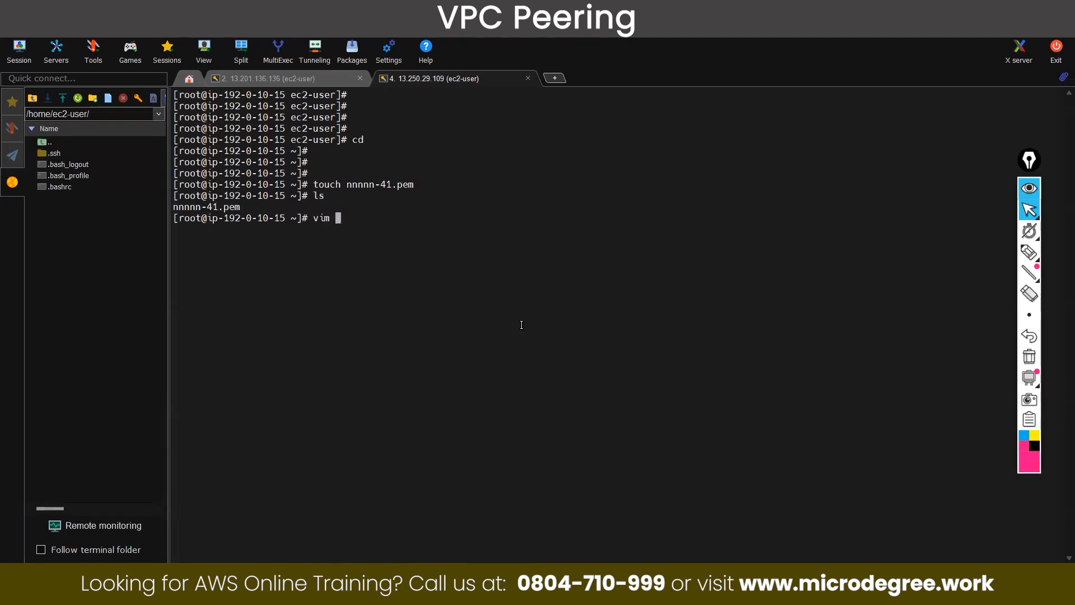
pyautogui.press('BackSpace')
pyautogui.press('BackSpace')
pyautogui.press('BackSpace')
pyautogui.press('BackSpace')
pyautogui.write('cho')
pyautogui.press('BackSpace')
pyautogui.press('BackSpace')
pyautogui.press('BackSpace')
pyautogui.write('vim n')
pyautogui.press('Tab')
pyautogui.press('Return')
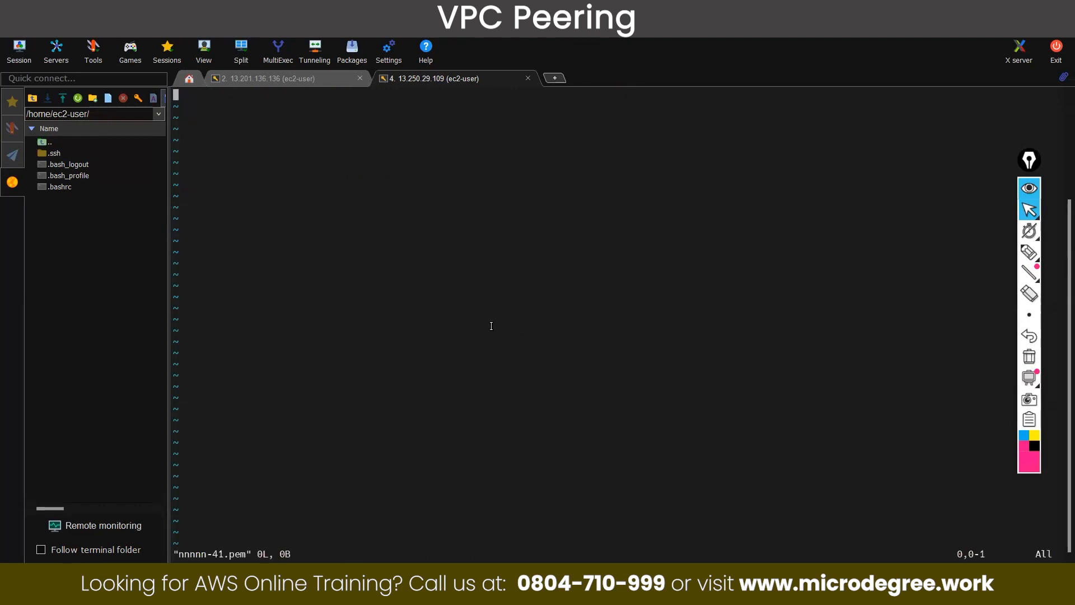
# Open the nnnnn-41 key file from Downloads in Notepad, copy its entire private key text and minimize File Explorer.
pyautogui.hotkey('alt', 'Tab')
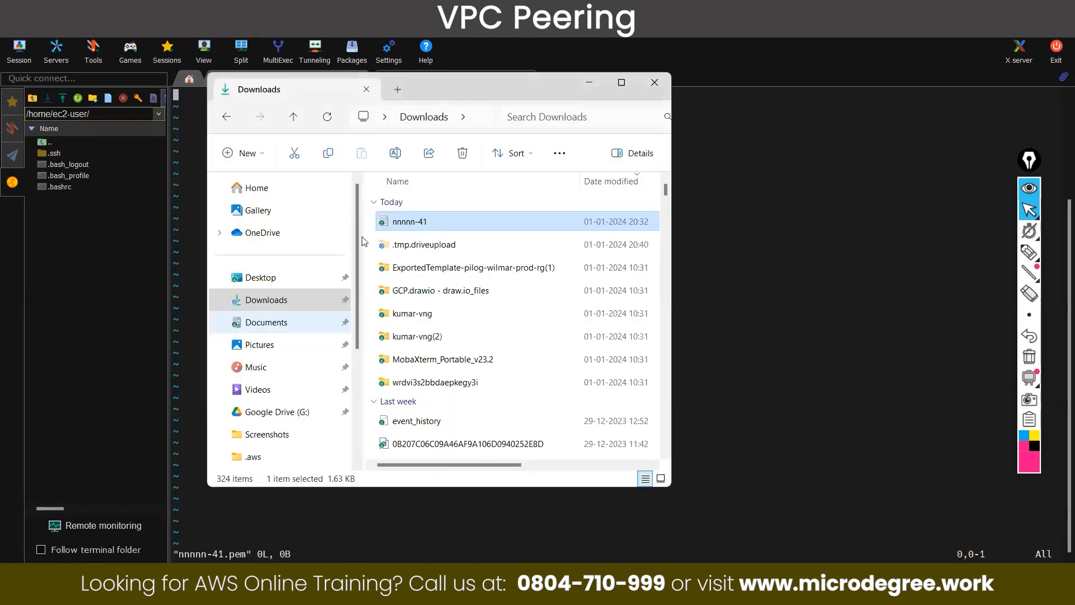
pyautogui.doubleClick(415, 225)
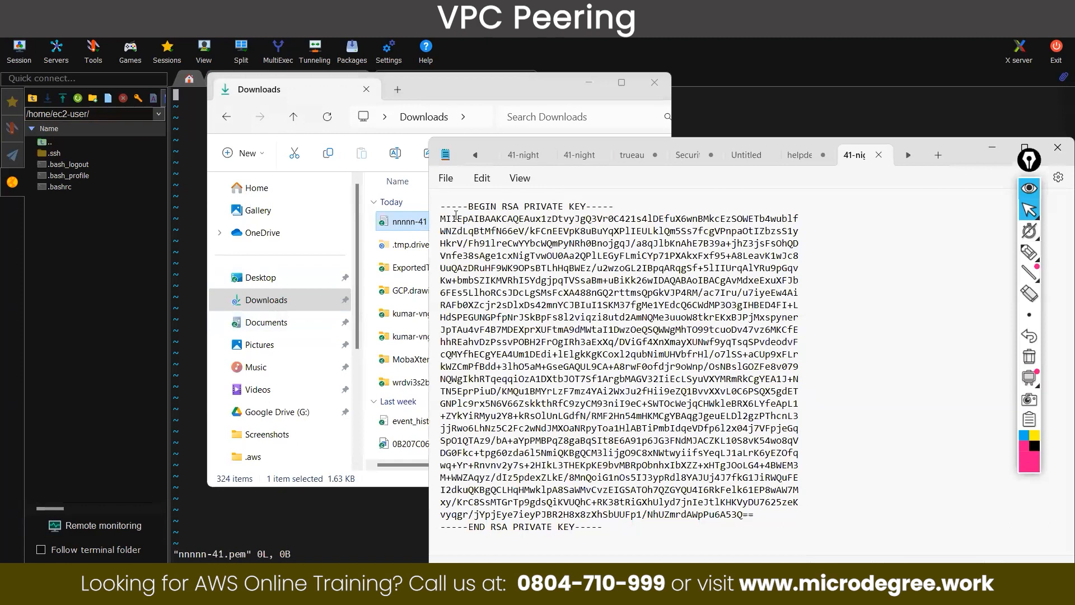
pyautogui.moveTo(441, 206); pyautogui.dragTo(602, 532)
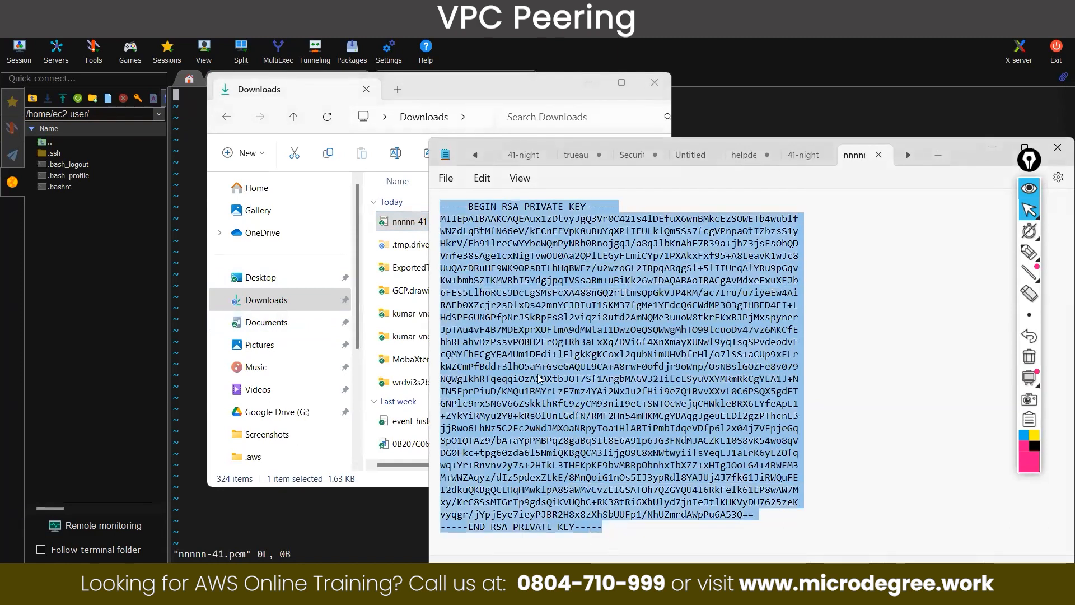
pyautogui.rightClick(520, 335)
pyautogui.click(555, 129)
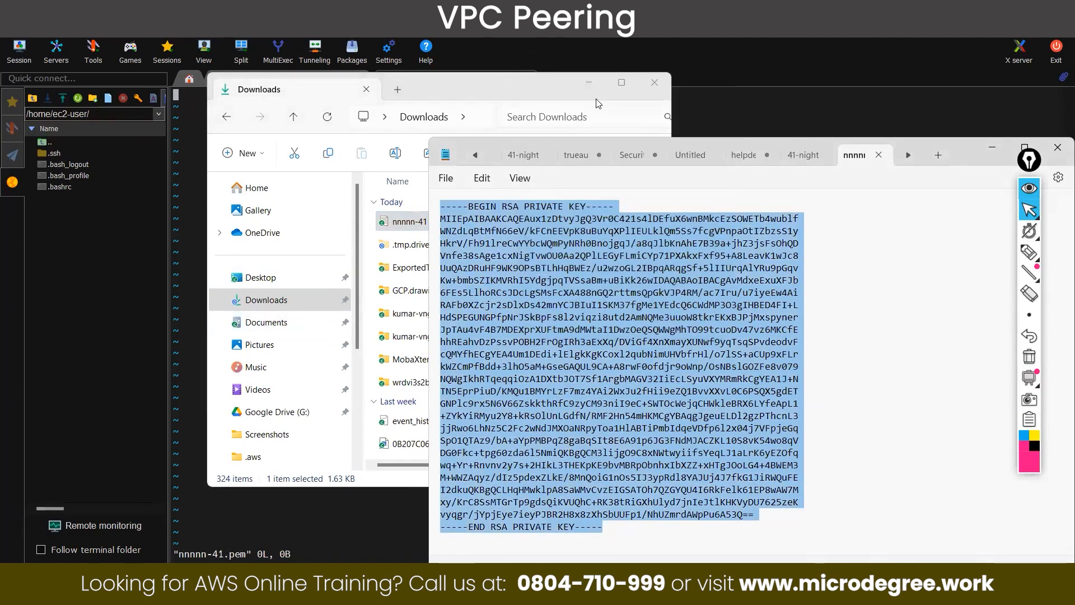
pyautogui.click(598, 86)
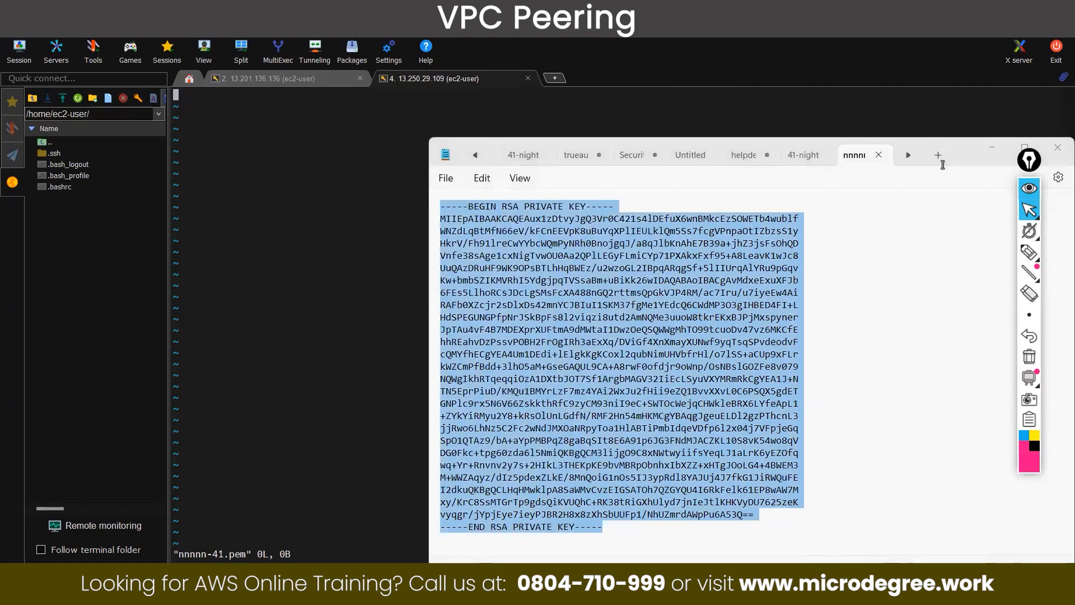
# Paste the RSA private key into nnnnn-41.pem in the MobaXterm vim editor, then save and quit with :wq!
pyautogui.moveTo(989, 157); pyautogui.dragTo(390, 200)
pyautogui.rightClick(389, 200)
pyautogui.click(421, 255)
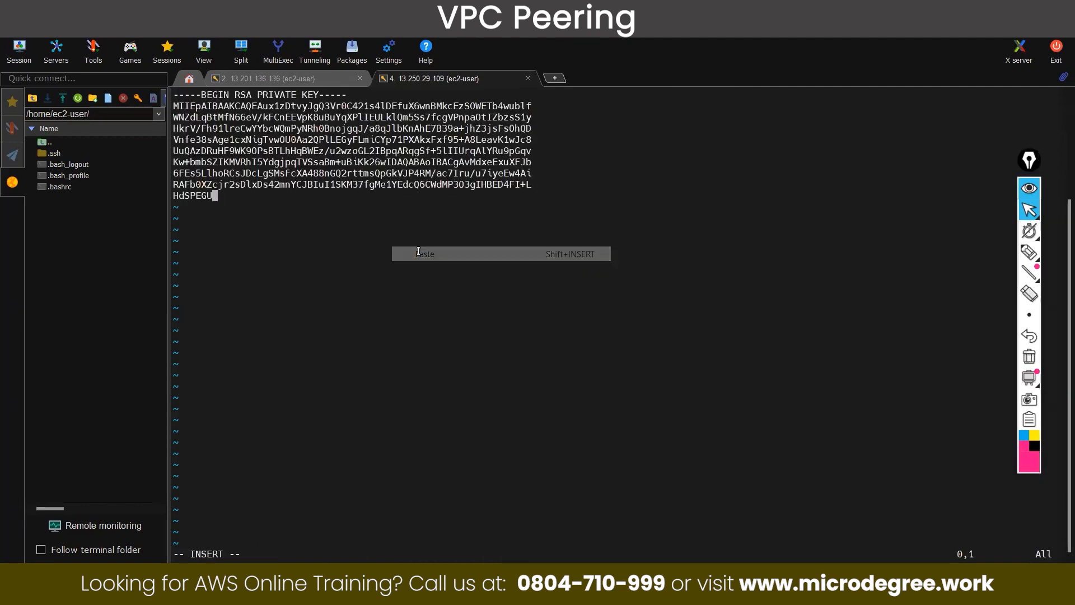
pyautogui.write(':wq!')
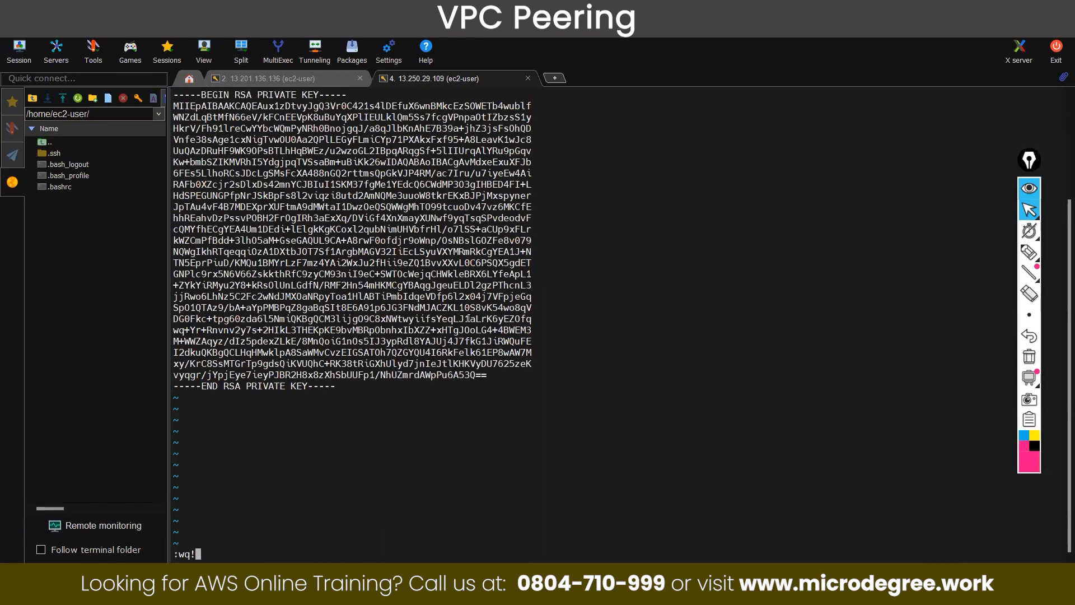
pyautogui.press('Return')
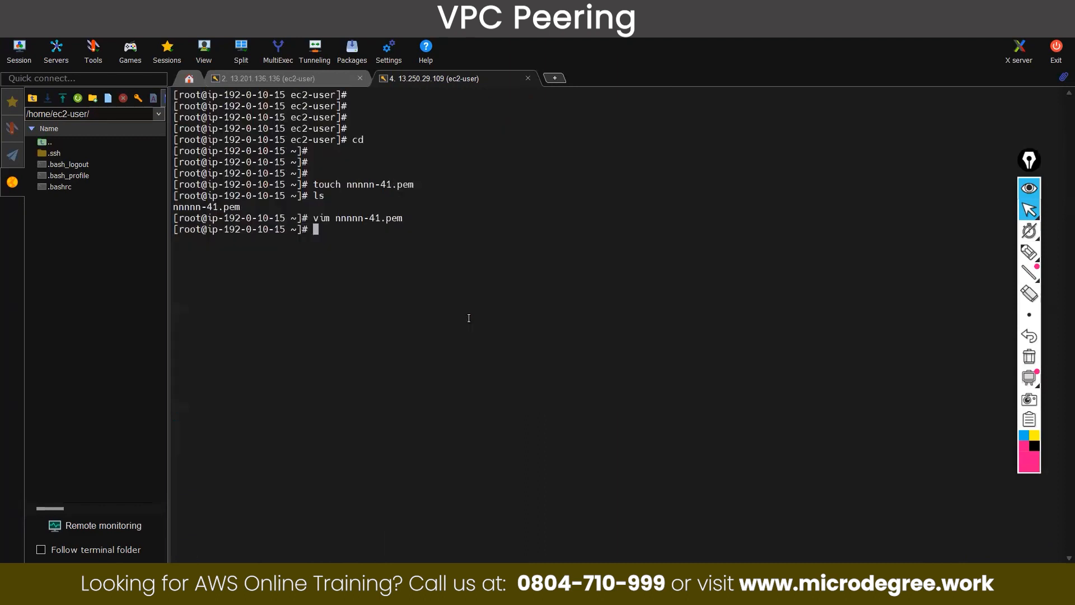
# Set the permissions of nnnnn-41.pem to 400 with chmod and list the directory, including its details with ls -ll.
pyautogui.write('chmod 400 nnnnn-41.pem')
pyautogui.press('Return')
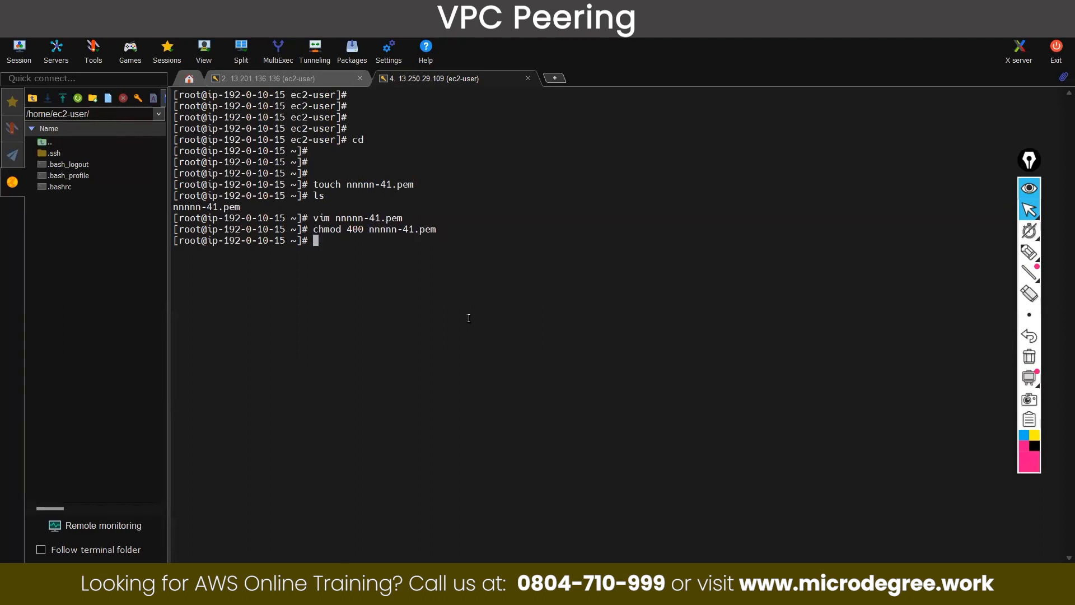
pyautogui.write('ls')
pyautogui.press('Return')
pyautogui.write('ls -ll')
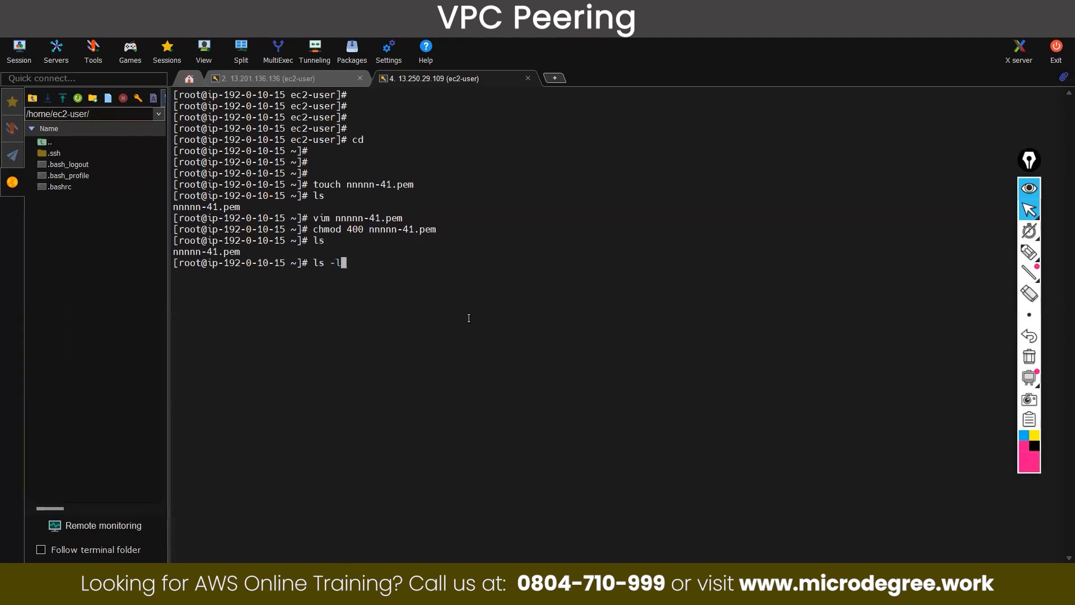
# List the home directory in long format and display the contents of nnnnn-41.pem.
pyautogui.press('Return')
pyautogui.write('cat n`')
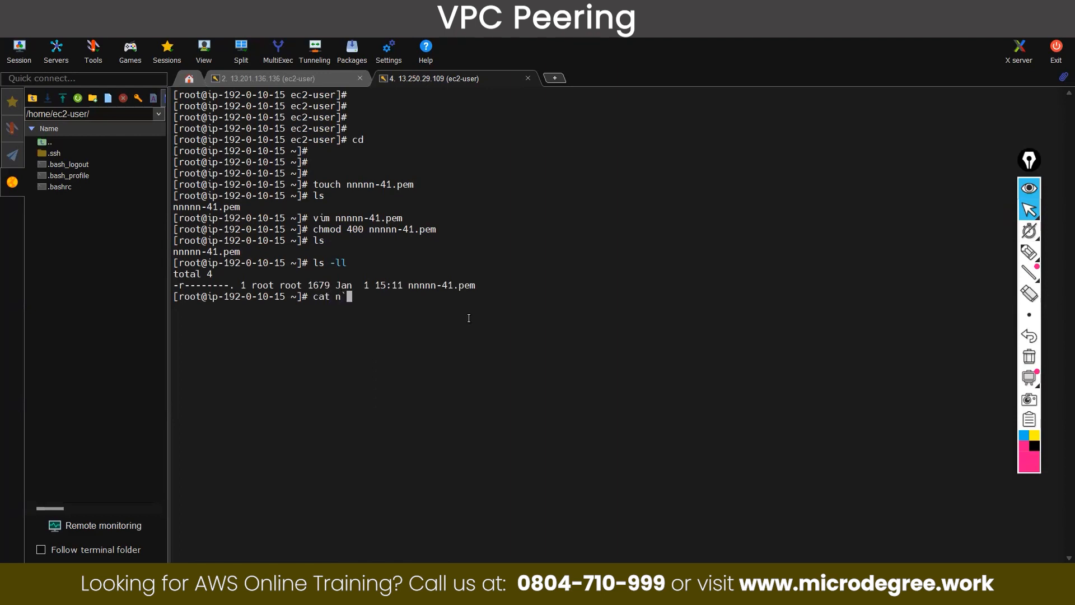
pyautogui.press('BackSpace')
pyautogui.press('Tab')
pyautogui.press('Return')
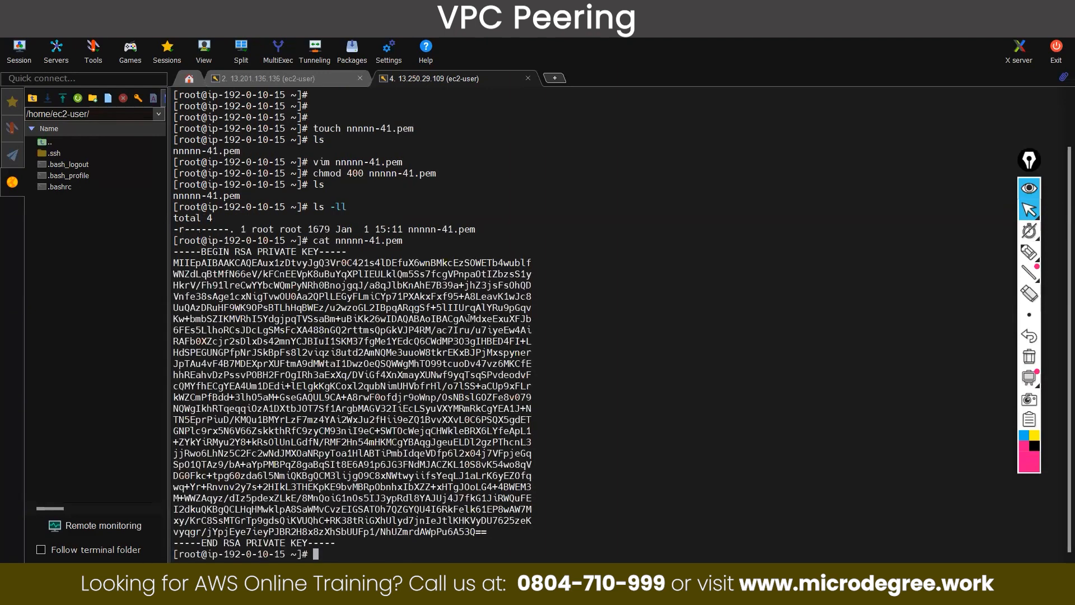
# Clear the terminal on the jump host and leave a few blank prompts.
pyautogui.write('clear')
pyautogui.press('Return')
pyautogui.press('Return')
pyautogui.press('Return')
pyautogui.press('Return')
pyautogui.press('Return')
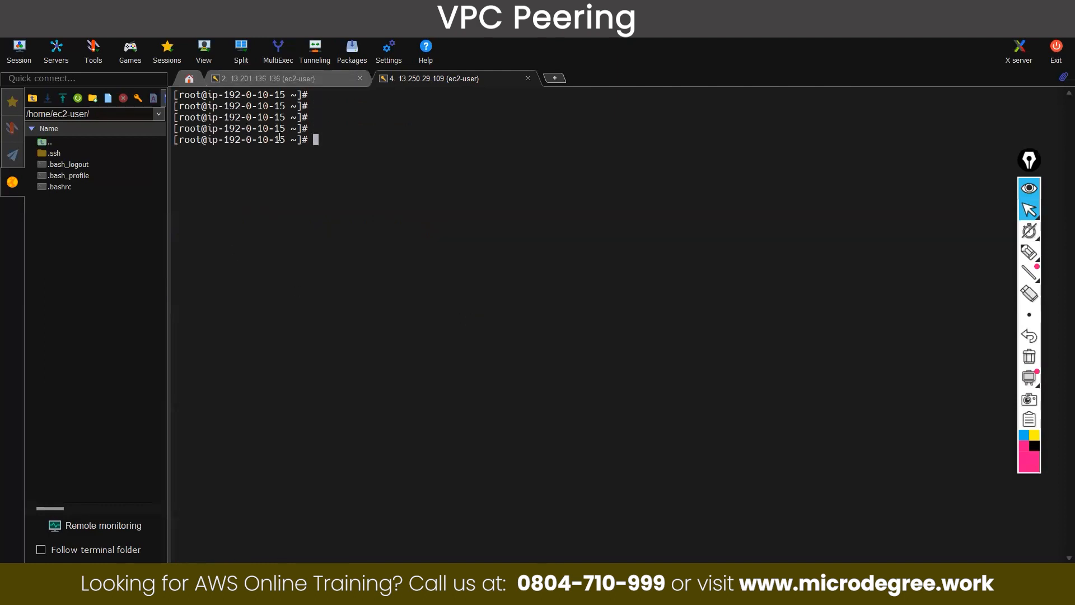
# Switch to the AWS console in the browser and copy the example SSH client command for the pvt02-vpc02 instance.
pyautogui.hotkey('alt', 'Tab')
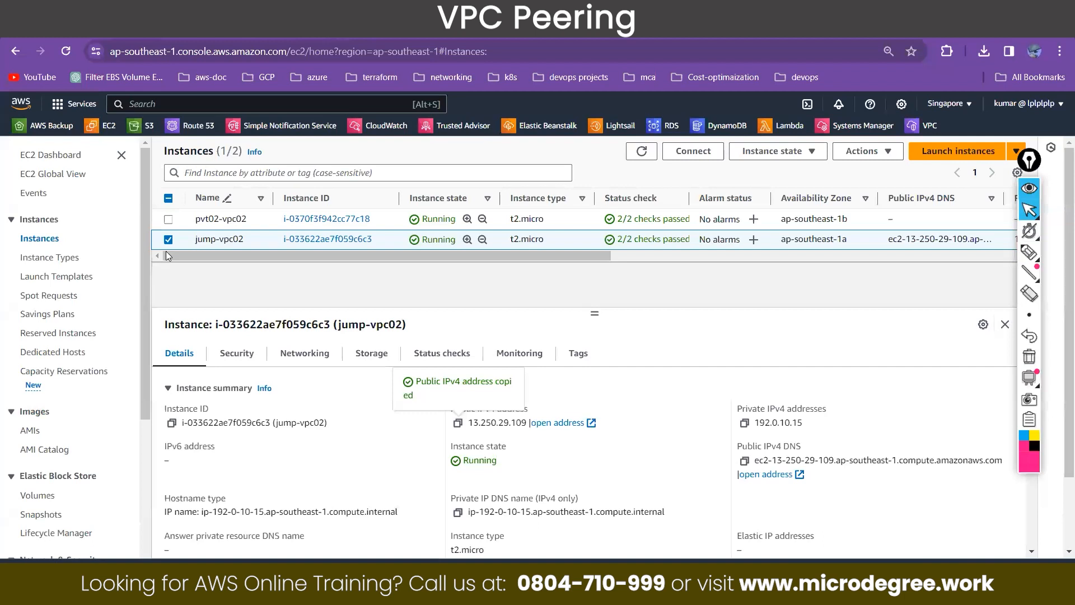
pyautogui.click(167, 239)
pyautogui.click(169, 220)
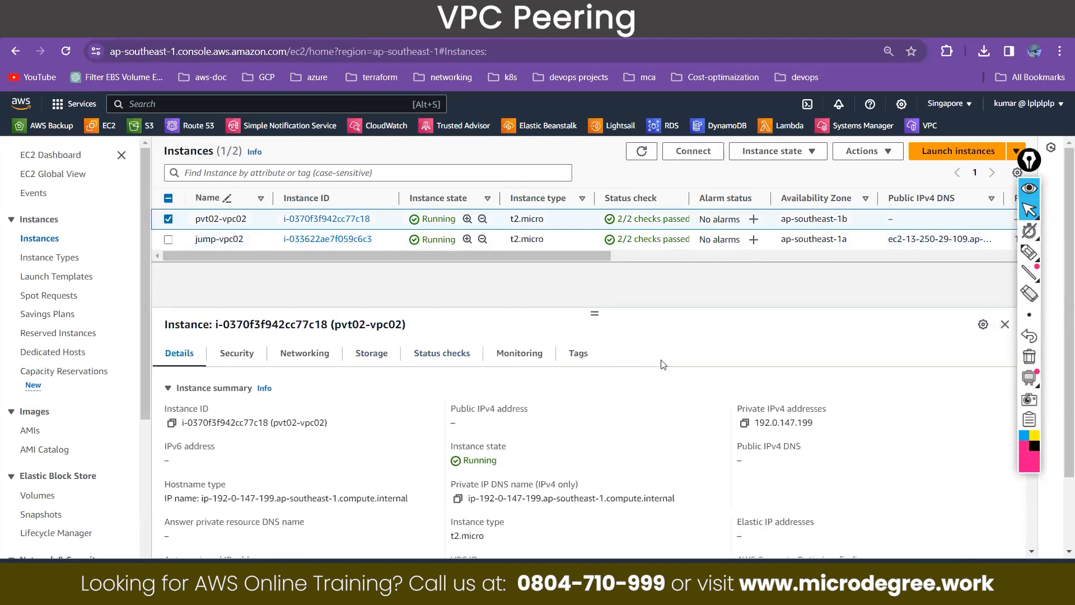
pyautogui.click(693, 152)
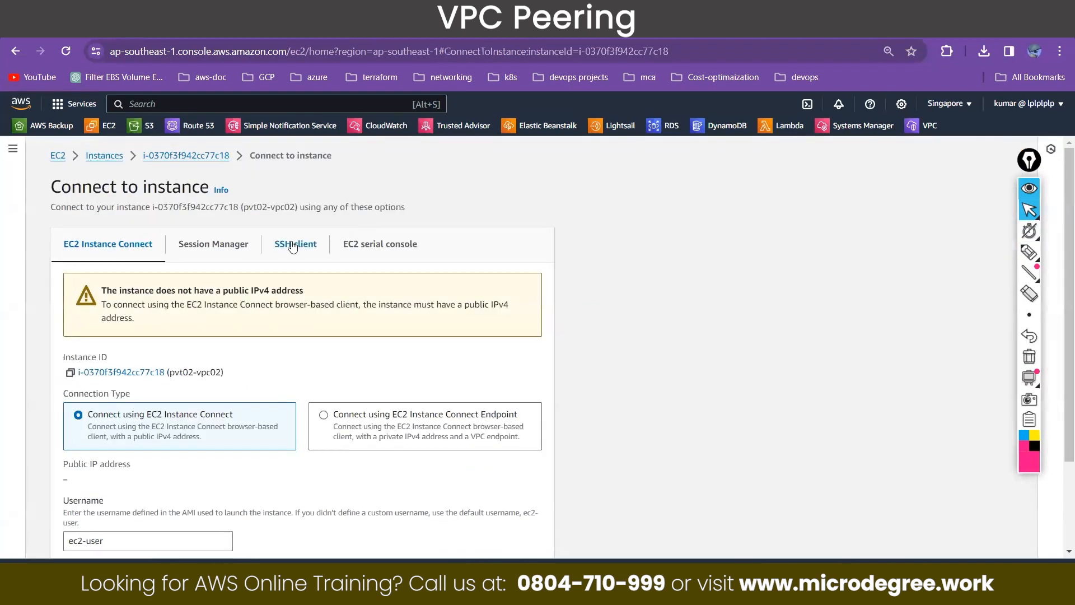
pyautogui.click(293, 247)
pyautogui.click(66, 457)
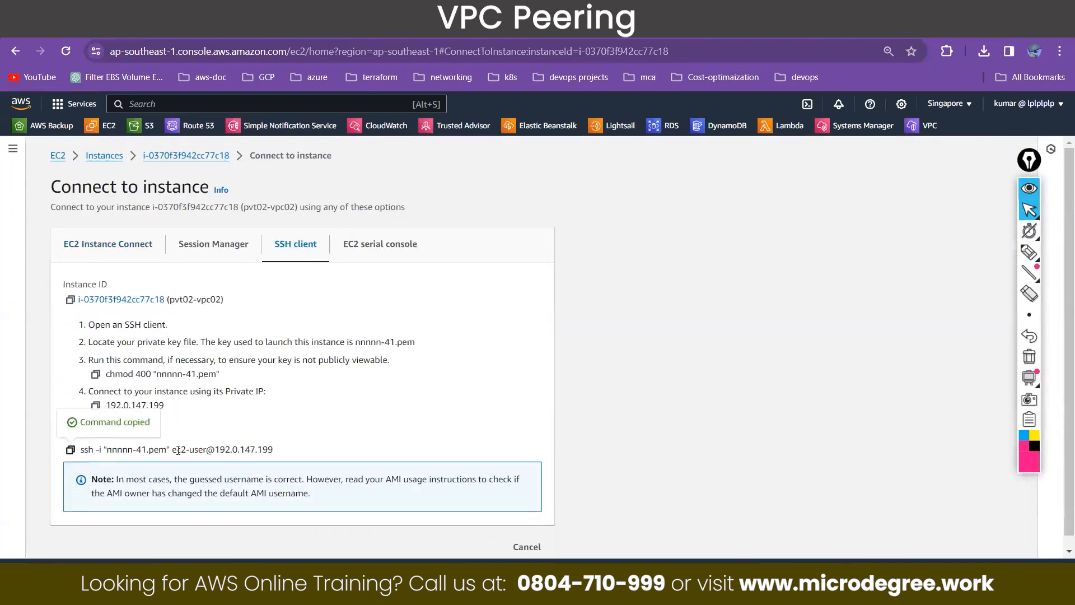
# Examine the IP address in the SSH command and the public IPv4 address entry in the pvt02-vpc02 instance summary.
pyautogui.moveTo(291, 451); pyautogui.dragTo(215, 456)
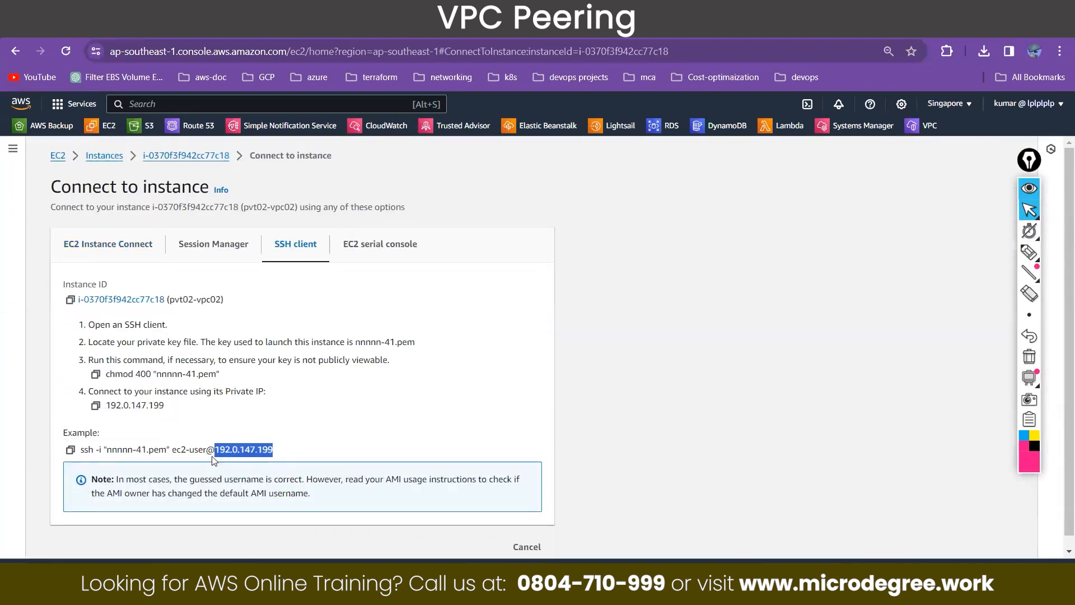
pyautogui.moveTo(223, 457); pyautogui.dragTo(215, 457)
pyautogui.click(189, 159)
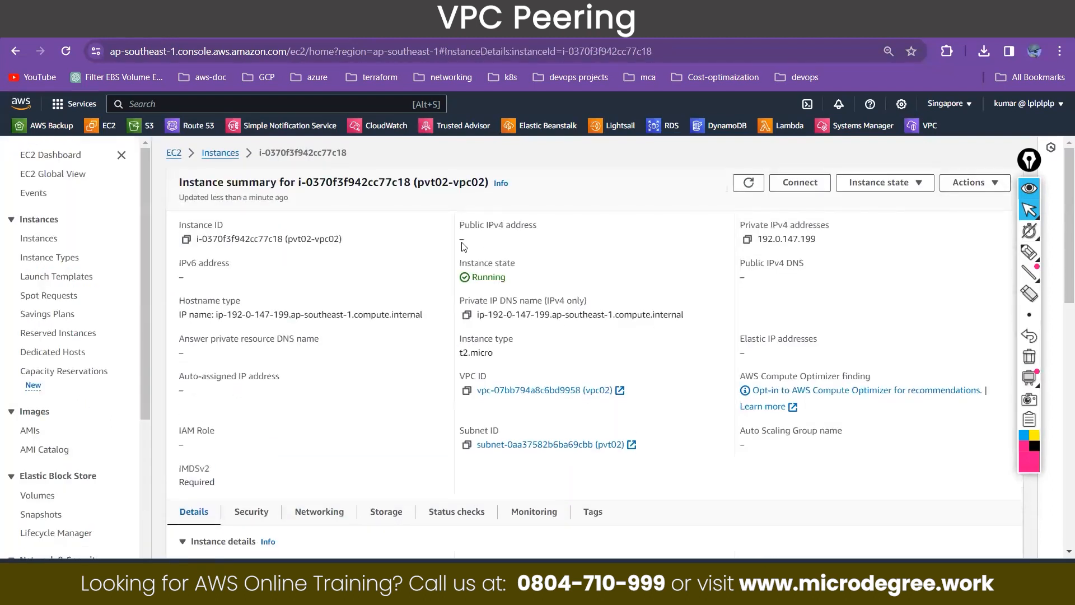
pyautogui.doubleClick(462, 241)
# Copy pvt02-vpc02's SSH command again, run it in the jump host's MobaXterm session, and accept the host key with yes.
pyautogui.click(794, 187)
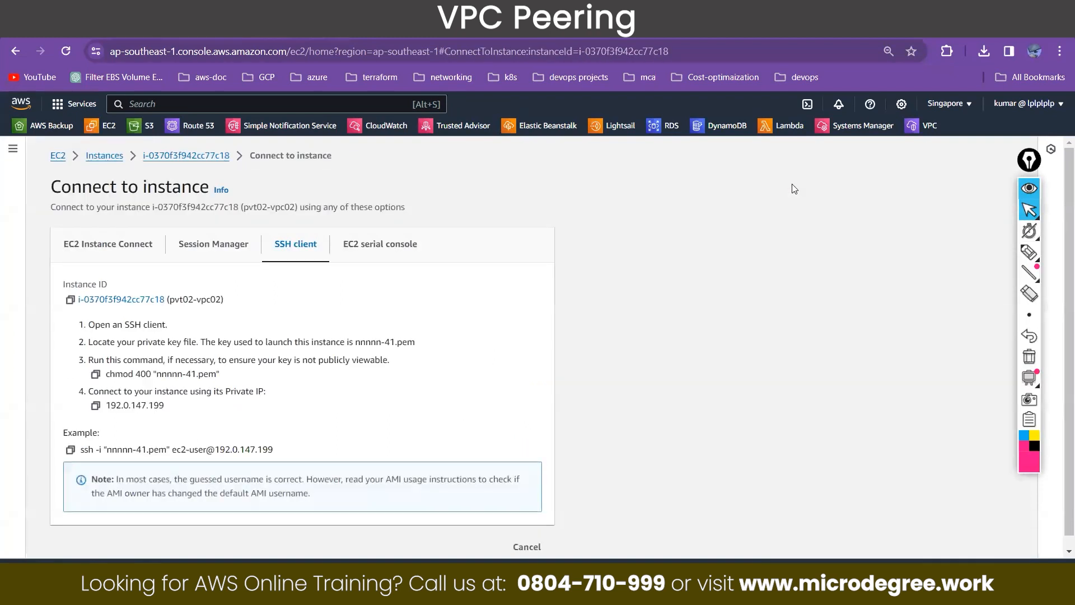
pyautogui.click(70, 450)
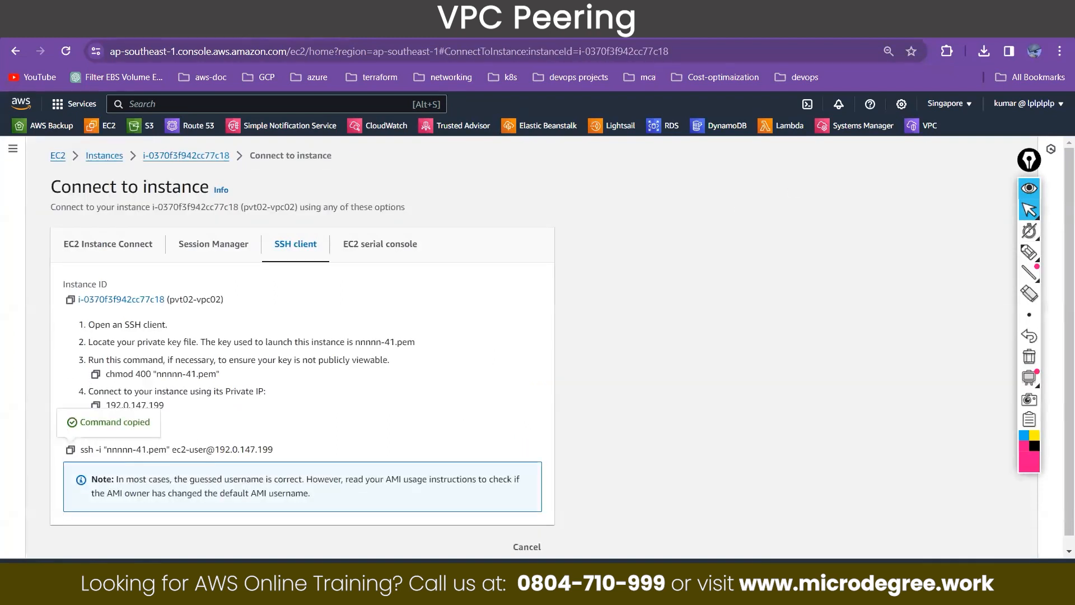
pyautogui.hotkey('alt', 'Tab')
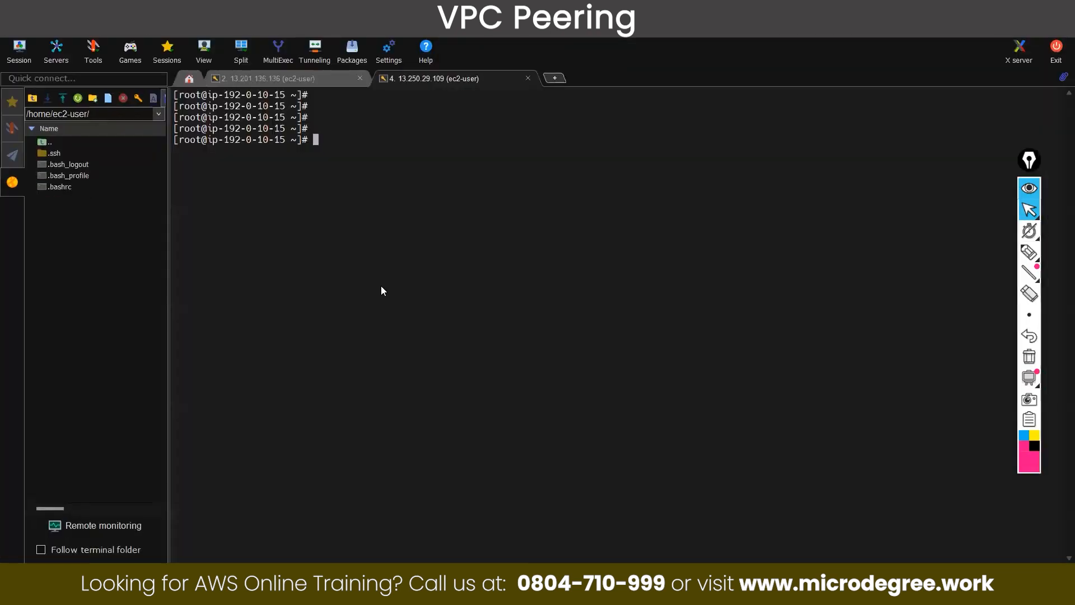
pyautogui.rightClick(381, 285)
pyautogui.click(417, 330)
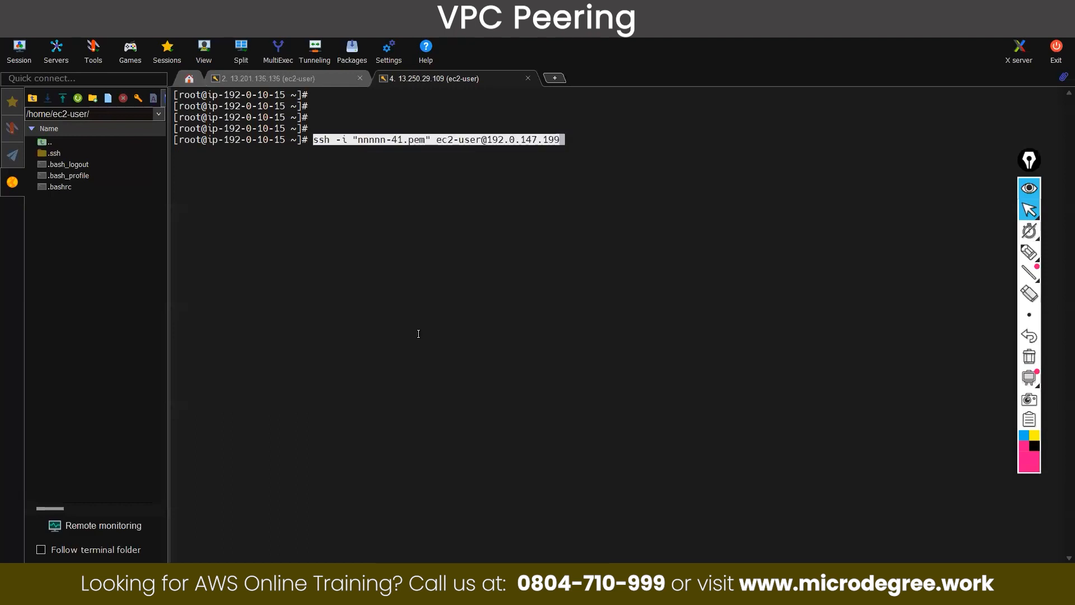
pyautogui.press('Return')
pyautogui.write('yes')
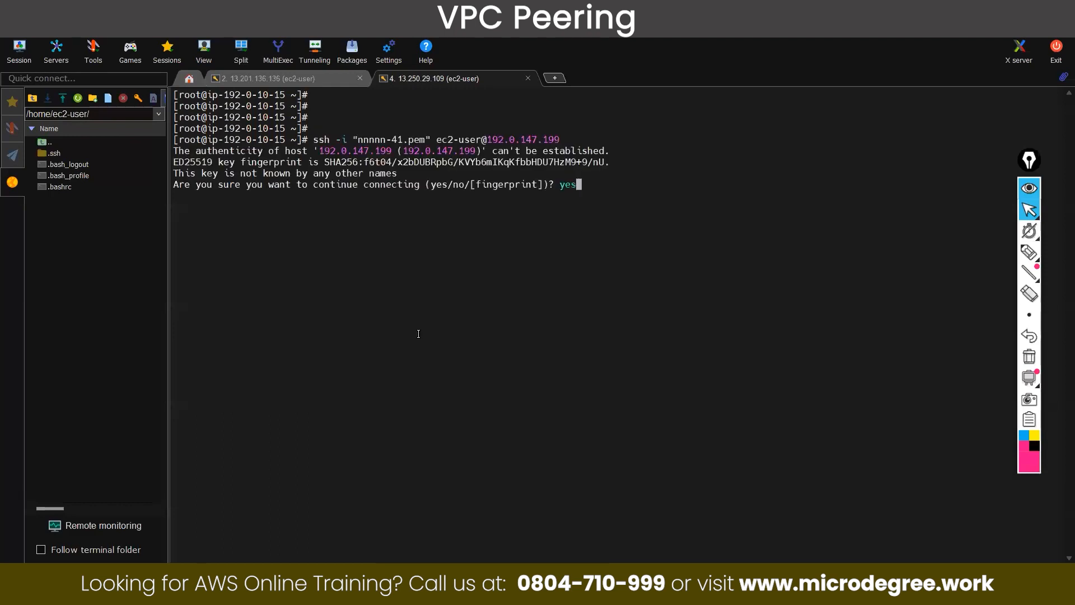
pyautogui.press('Return')
# Switch to the root user with sudo su on the private instance and change to root's home directory.
pyautogui.write('sudo su')
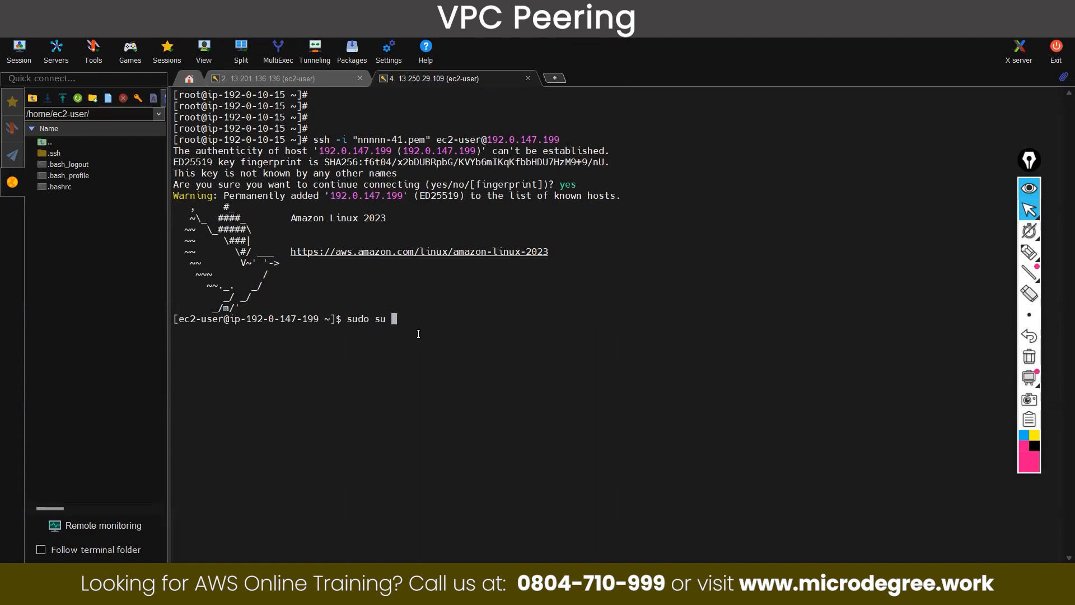
pyautogui.press('Return')
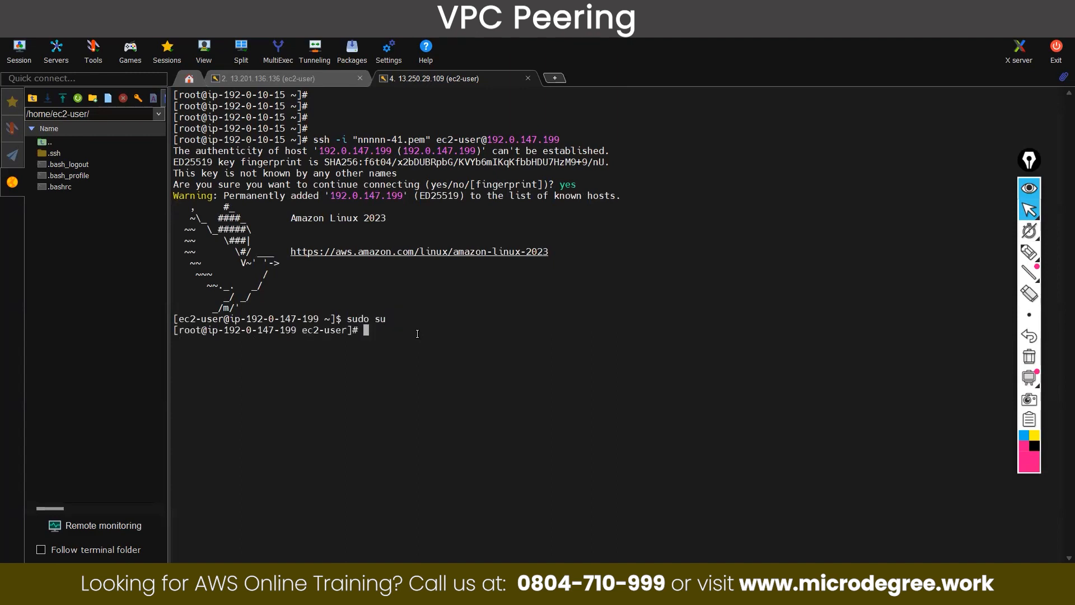
pyautogui.write('c')
pyautogui.press('Return')
pyautogui.write('d')
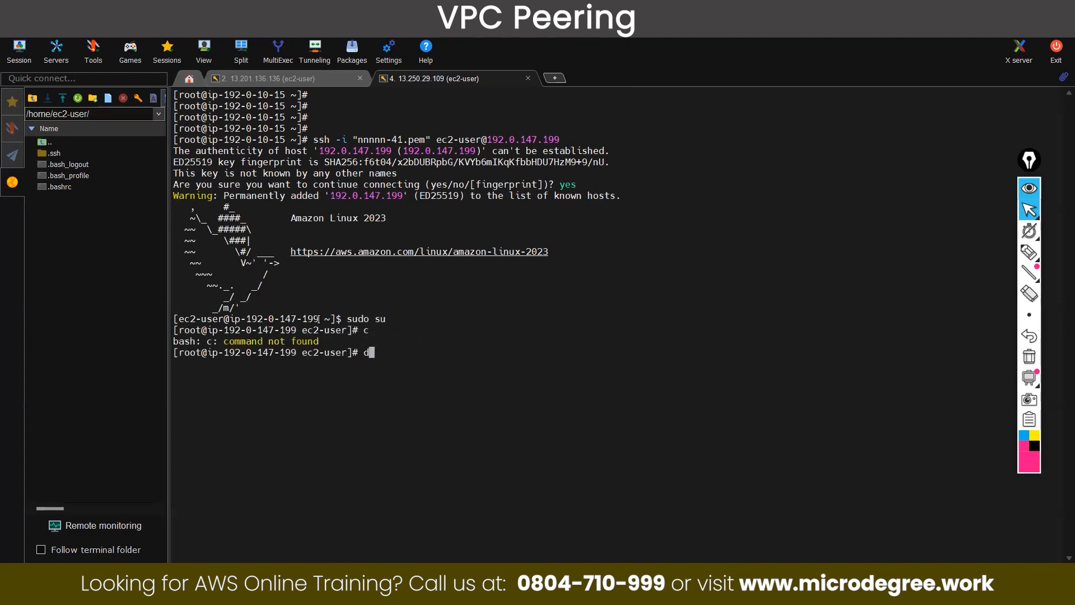
pyautogui.press('Left')
pyautogui.write('c')
pyautogui.press('Return')
pyautogui.press('Return')
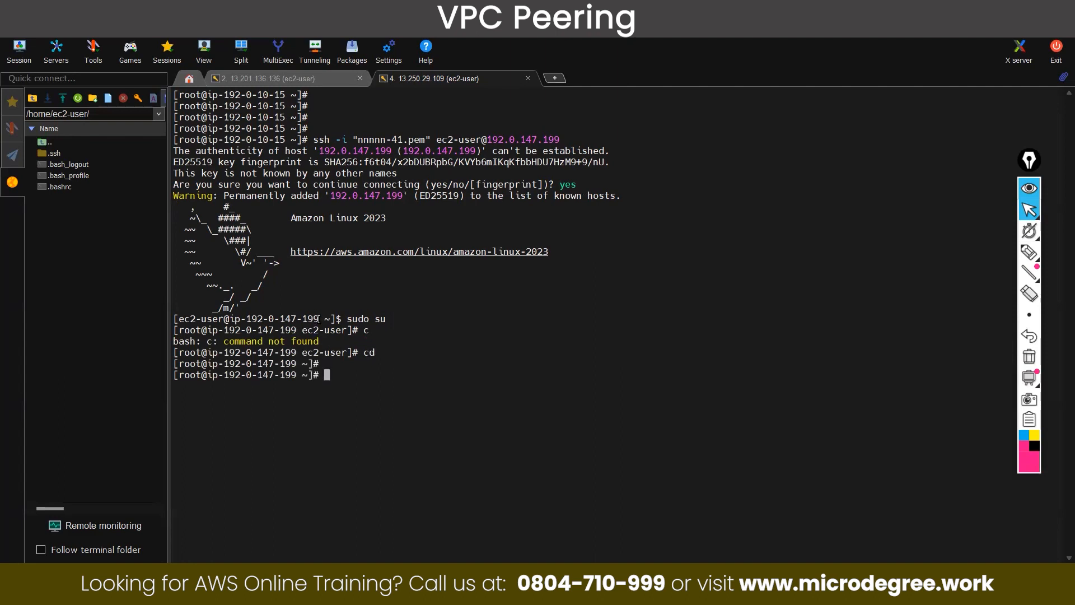
pyautogui.press('Return')
# Create a directory named pvt-vpc02 and change into it.
pyautogui.write('mdif')
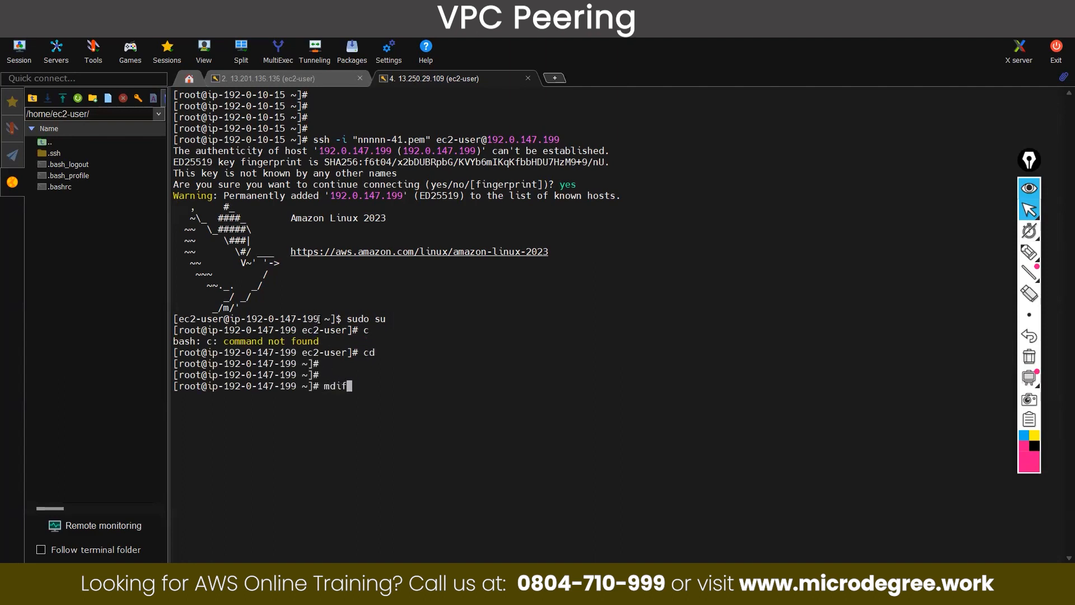
pyautogui.press('BackSpace')
pyautogui.press('BackSpace')
pyautogui.press('BackSpace')
pyautogui.write('kdir pvt-vpc02')
pyautogui.press('Return')
pyautogui.write('cd p')
pyautogui.press('Tab')
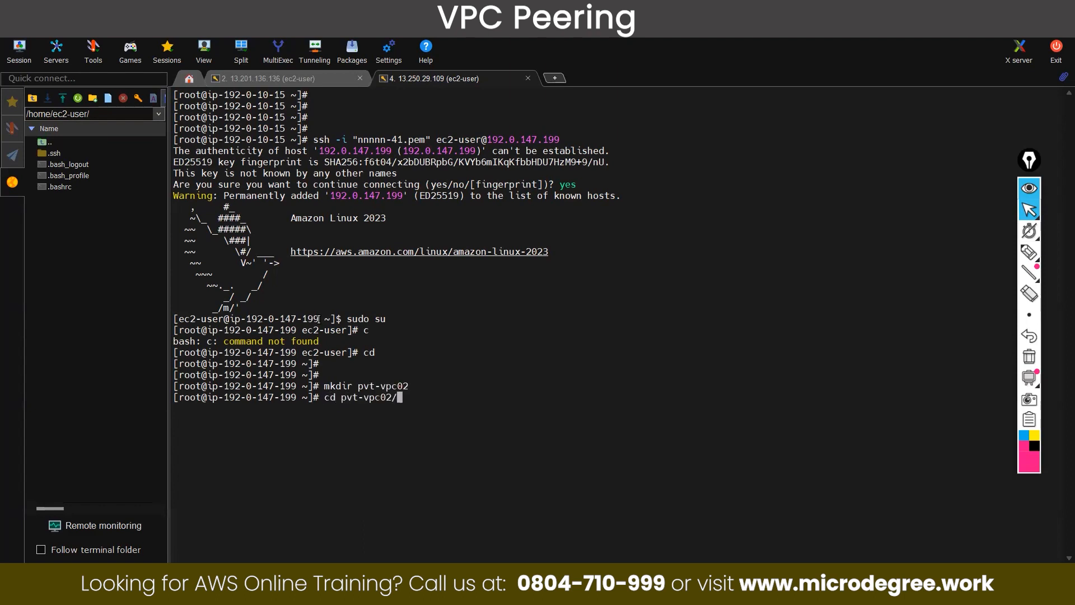
pyautogui.press('Return')
# Clear the terminal in the pvt-vpc02 directory and leave a few blank prompts.
pyautogui.write('clear')
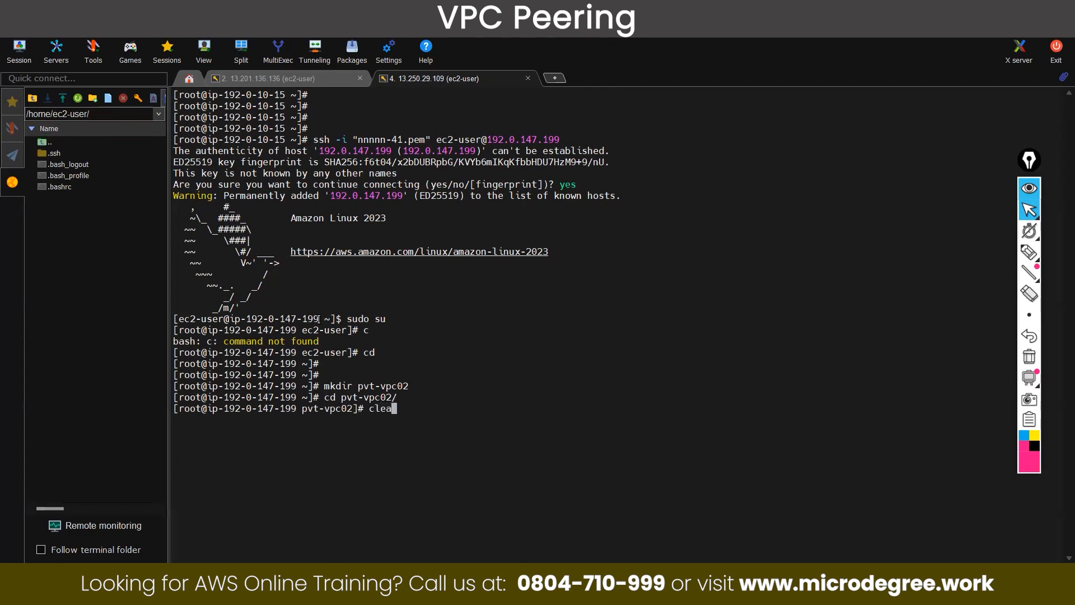
pyautogui.press('Return')
pyautogui.press('Return')
pyautogui.press('Return')
pyautogui.press('Return')
pyautogui.press('Return')
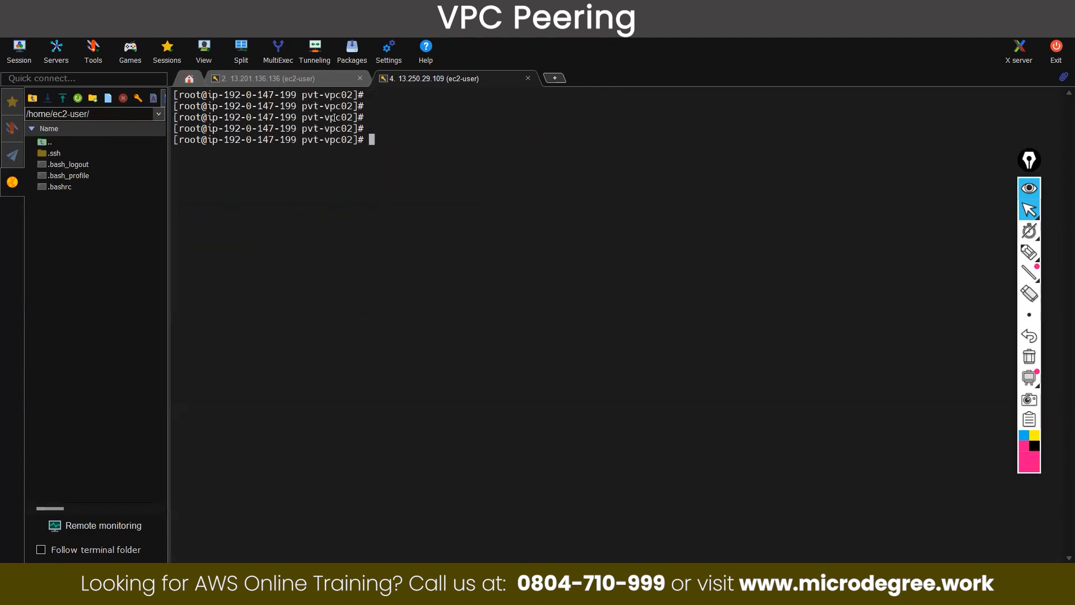
# Compare the private IP addresses and directory names in the prompts of the vpc01-pvt and pvt-vpc02 sessions.
pyautogui.click(307, 77)
pyautogui.moveTo(291, 118)
pyautogui.mouseDown()
pyautogui.moveTo(247, 117)
pyautogui.moveTo(294, 116)
pyautogui.mouseUp()
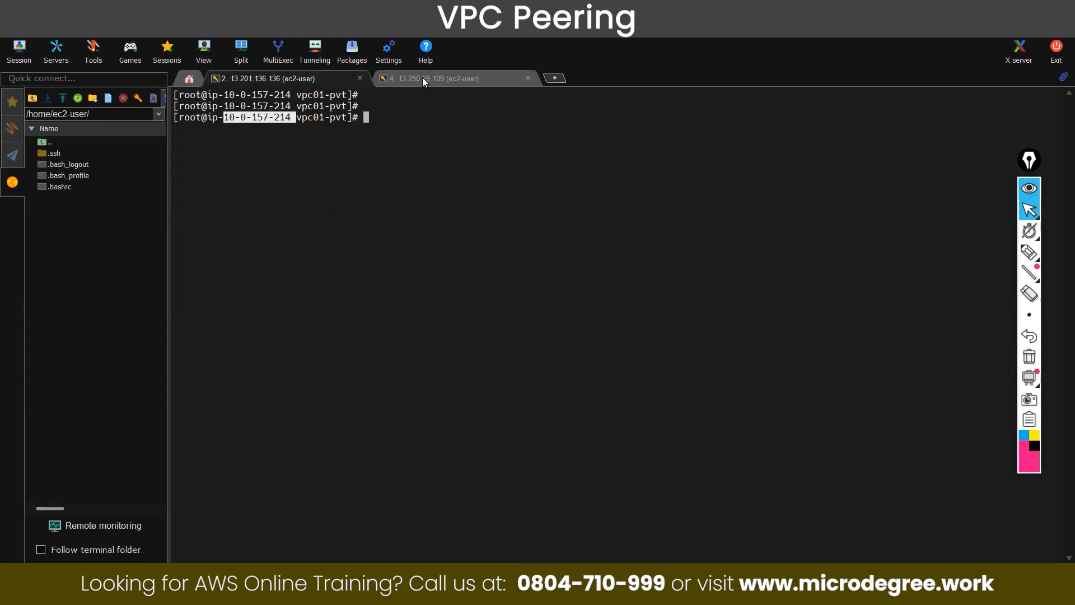
pyautogui.click(449, 78)
pyautogui.moveTo(226, 141); pyautogui.dragTo(293, 140)
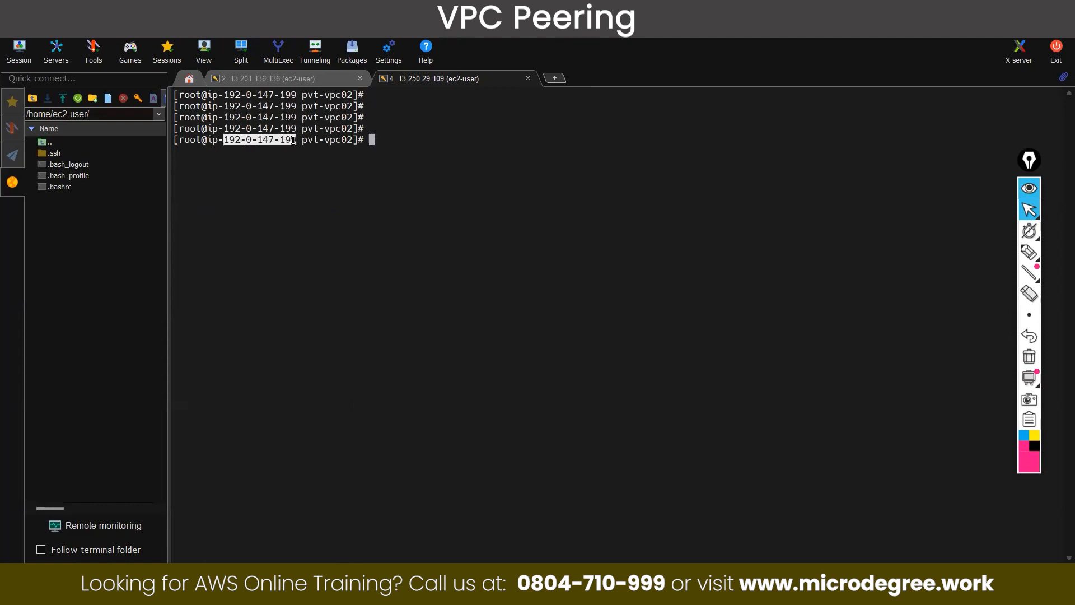
pyautogui.click(299, 78)
pyautogui.moveTo(295, 118); pyautogui.dragTo(281, 118)
pyautogui.moveTo(347, 118); pyautogui.dragTo(297, 118)
pyautogui.click(404, 81)
pyautogui.moveTo(355, 142)
pyautogui.mouseDown()
pyautogui.moveTo(312, 144)
pyautogui.moveTo(372, 140)
pyautogui.mouseUp()
# Ping 192.0.147.199 from the vpc01-pvt session, taking the address from the pvt-vpc02 session's prompt.
pyautogui.click(325, 79)
pyautogui.write('pij')
pyautogui.write('ng')
pyautogui.press('BackSpace')
pyautogui.press('BackSpace')
pyautogui.press('BackSpace')
pyautogui.write('ng')
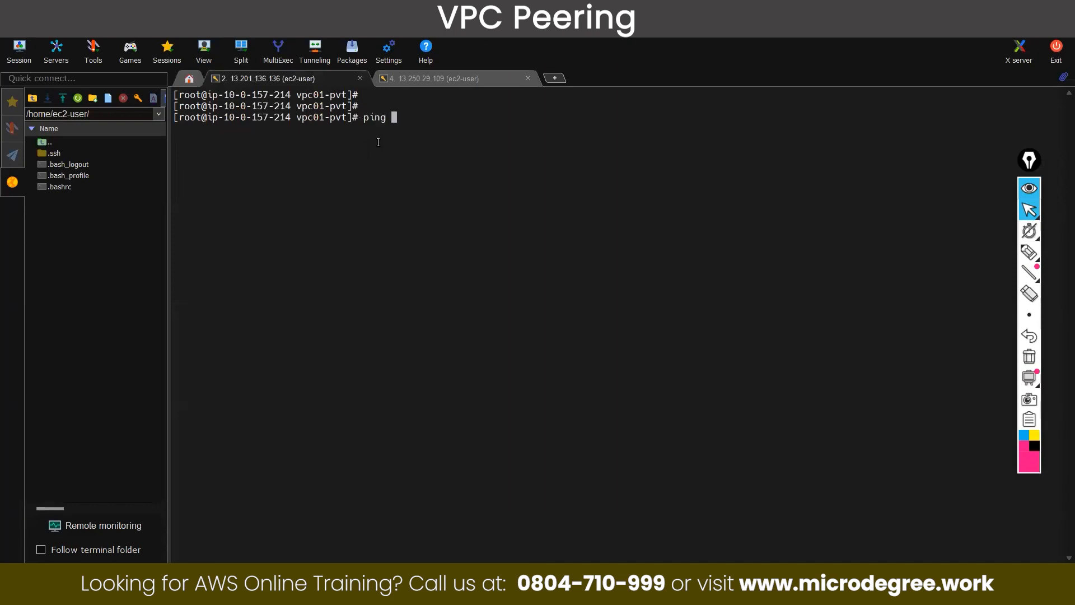
pyautogui.click(411, 83)
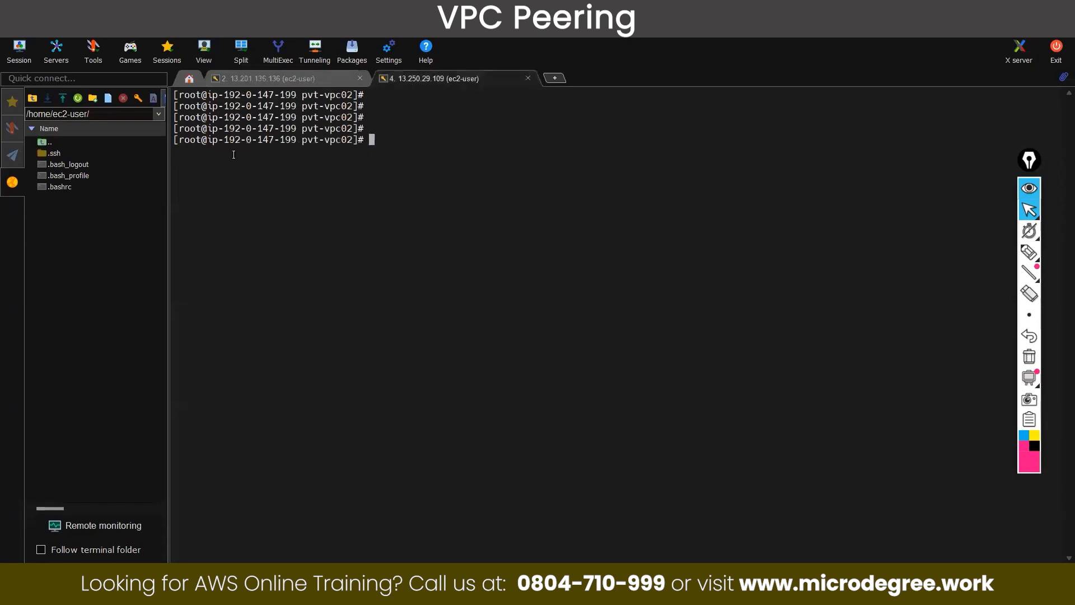
pyautogui.click(269, 82)
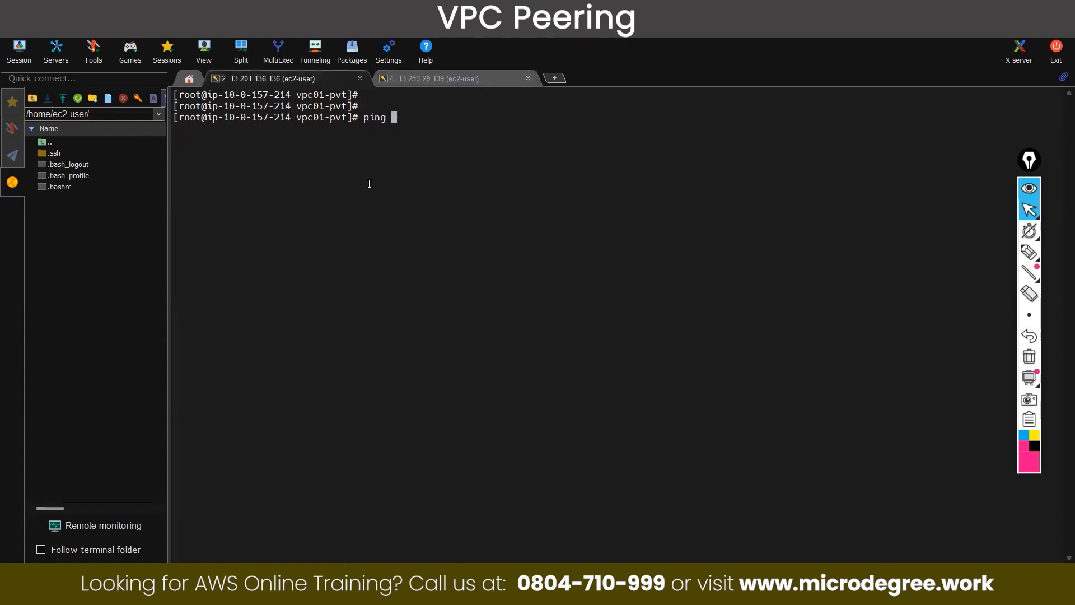
pyautogui.write('192.9')
pyautogui.press('BackSpace')
pyautogui.write('0')
pyautogui.click(426, 80)
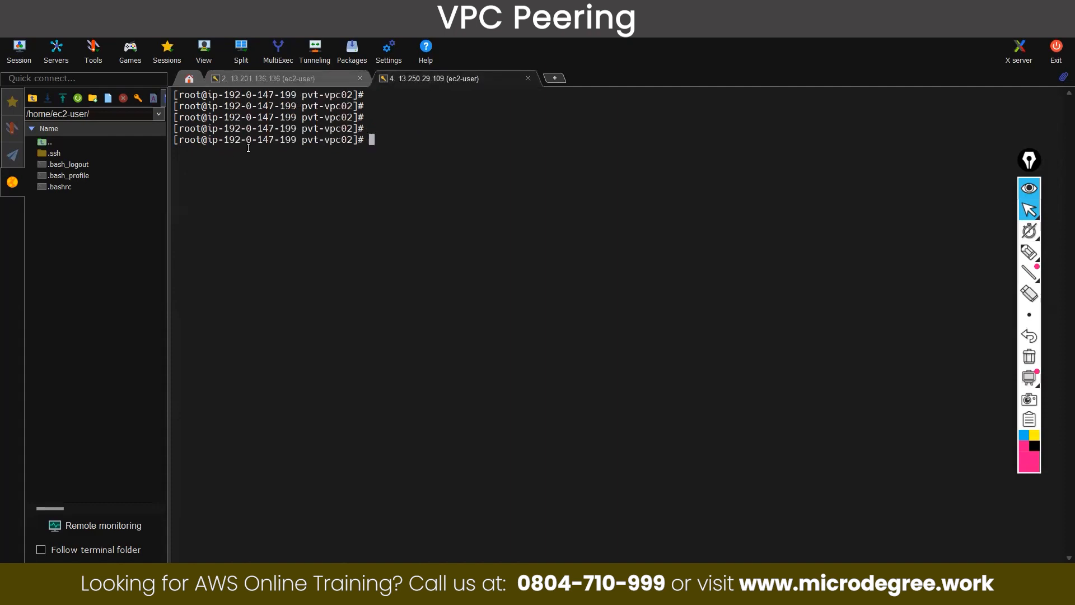
pyautogui.moveTo(259, 143); pyautogui.dragTo(274, 144)
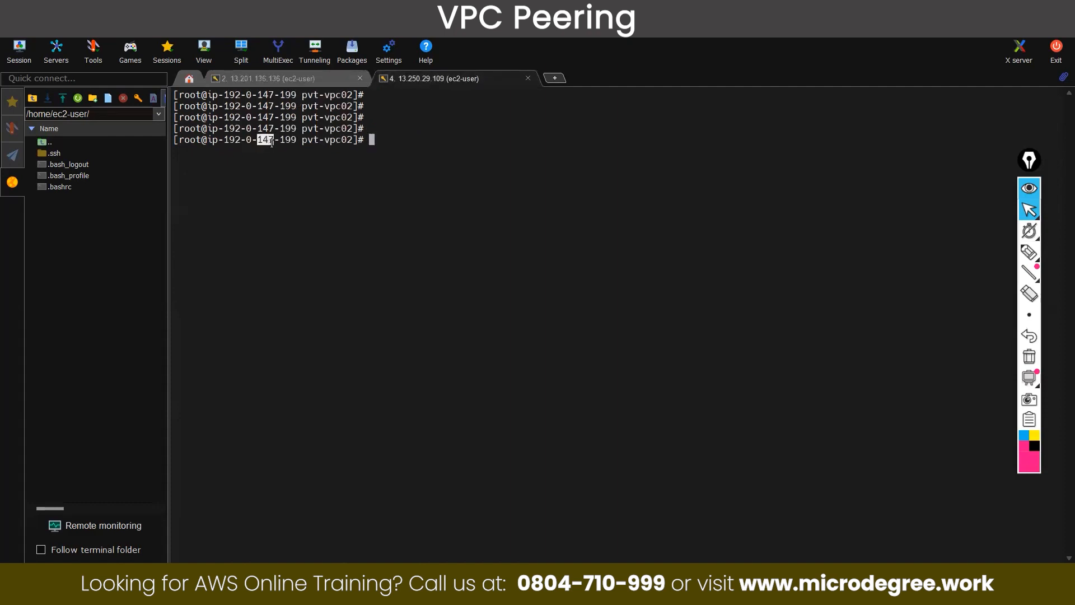
pyautogui.click(306, 80)
pyautogui.write('.147.')
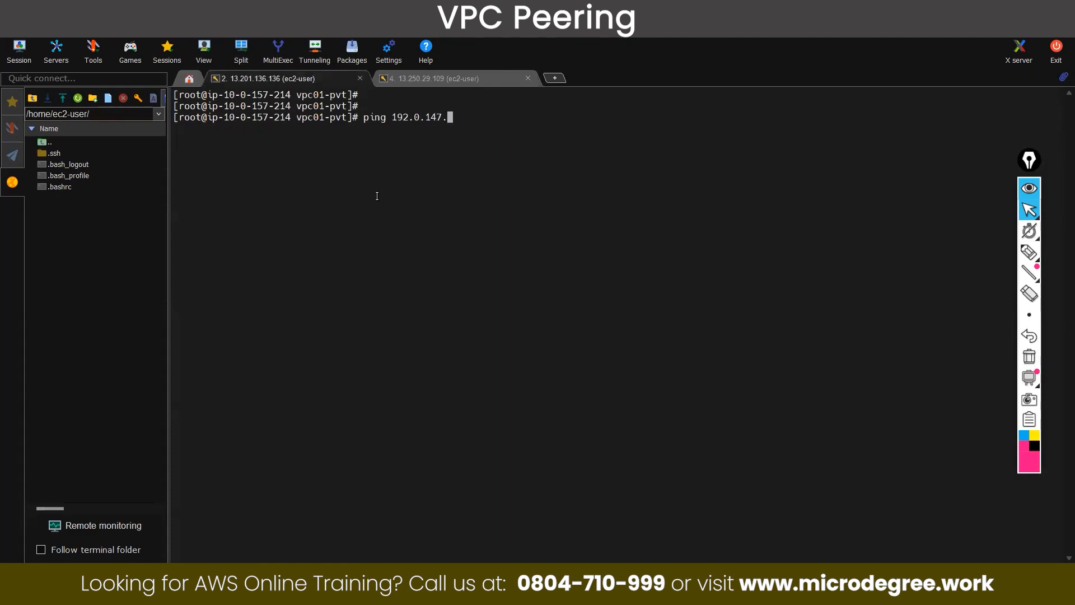
pyautogui.write('199')
pyautogui.press('Return')
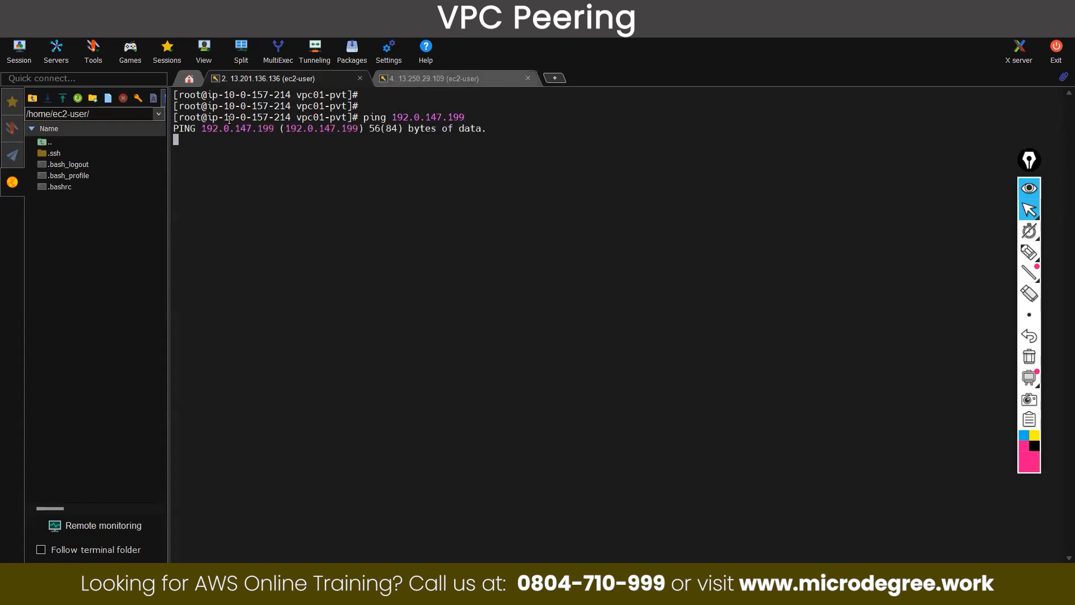
# Ping 10.0.157.214 from the pvt-vpc02 session, taking the address from the vpc01-pvt prompt, and recheck the ping running in the vpc01-pvt session.
pyautogui.click(413, 81)
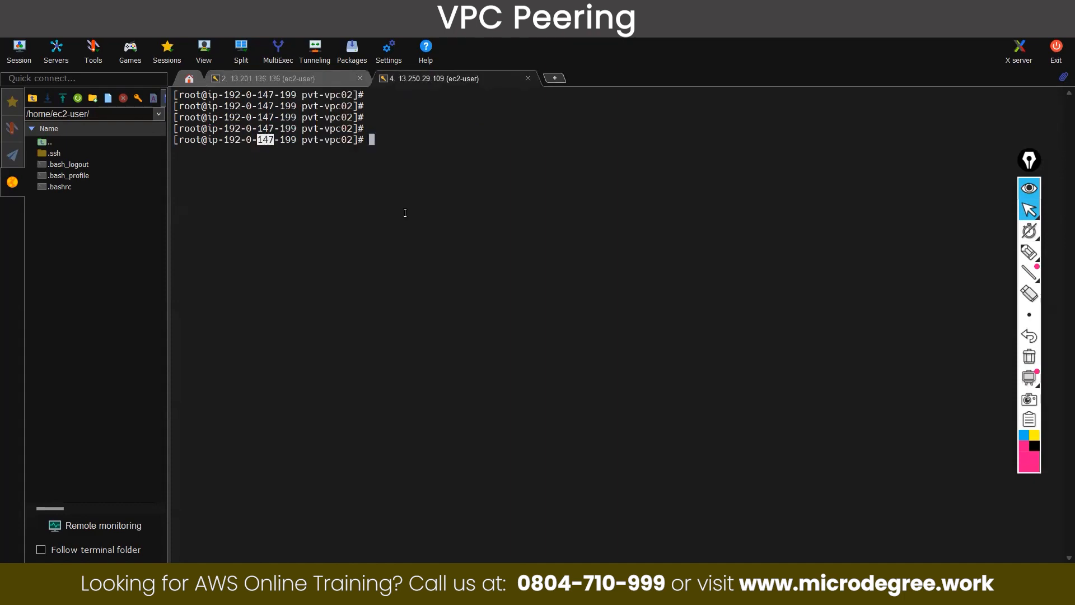
pyautogui.write('ping 10.0.157')
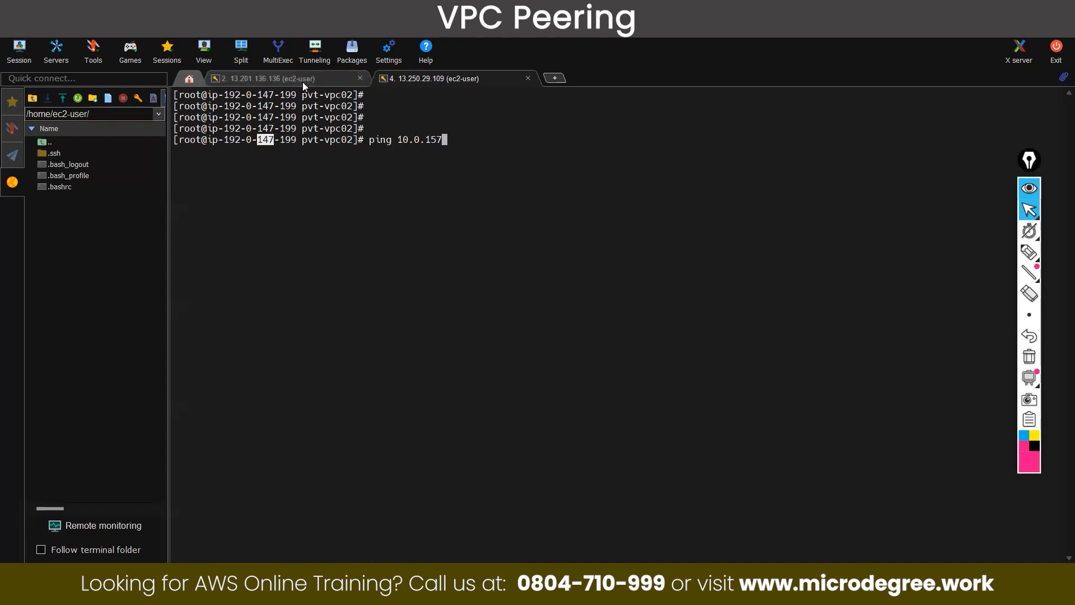
pyautogui.click(303, 82)
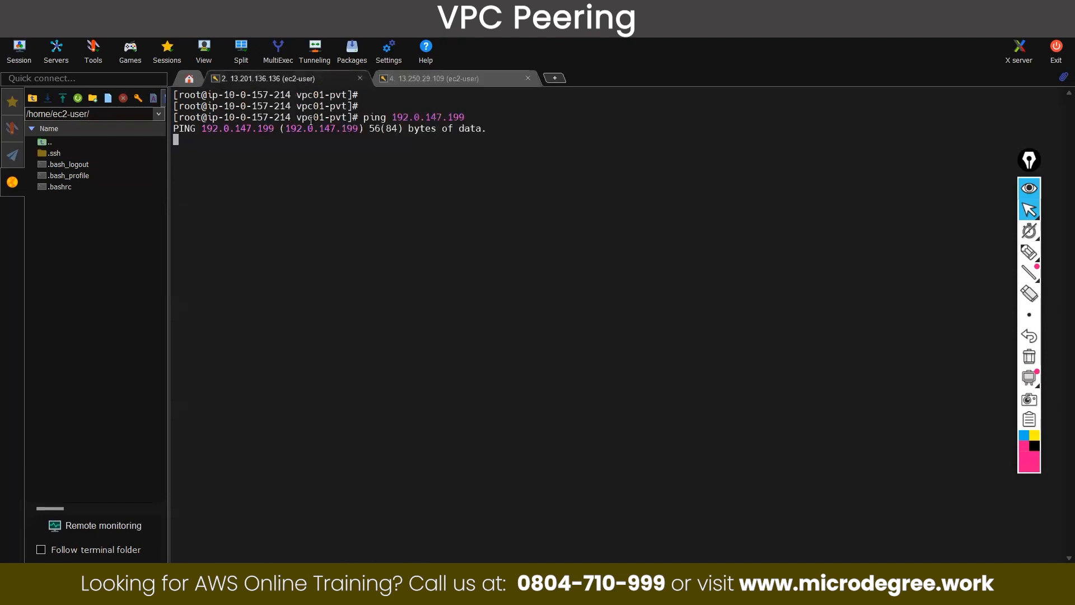
pyautogui.click(434, 79)
pyautogui.write('.214')
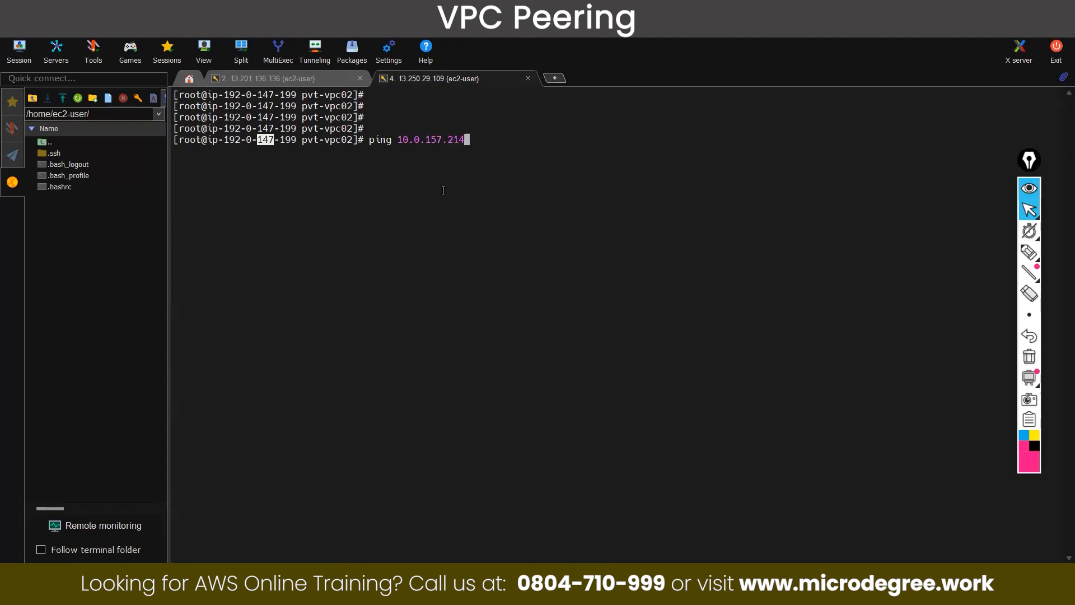
pyautogui.press('Return')
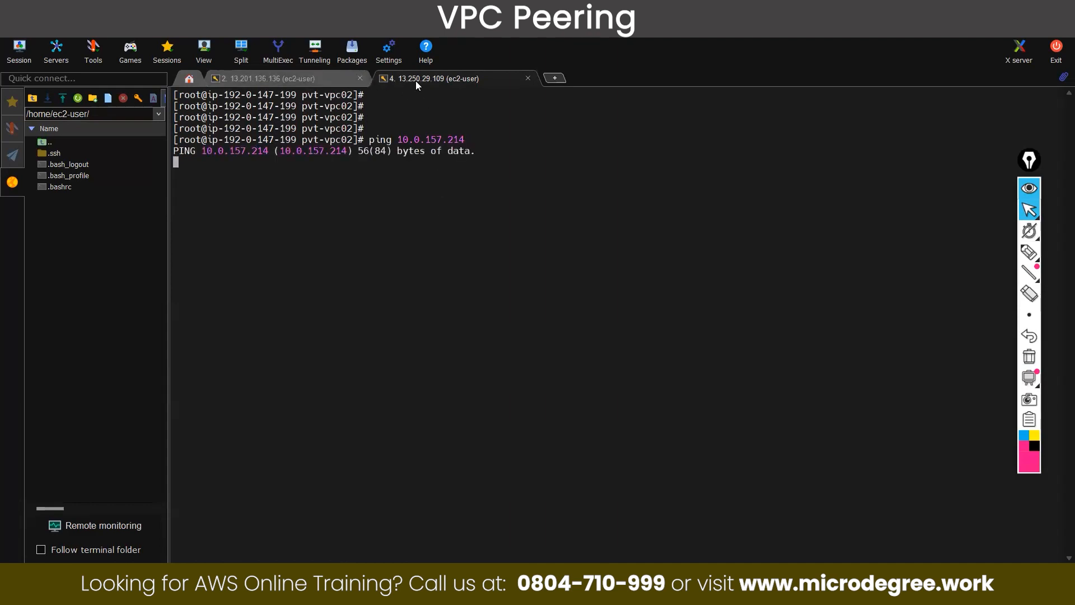
pyautogui.click(320, 84)
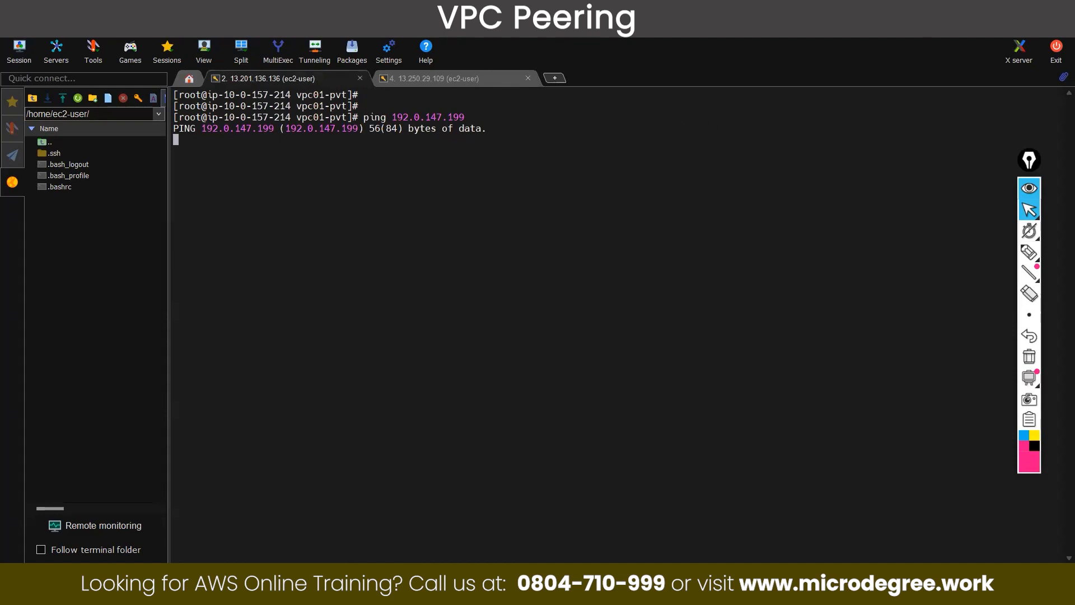
# Switch to the AWS console in the browser and open the VPC service in both the Mumbai and Singapore regions.
pyautogui.hotkey('alt', 'Tab')
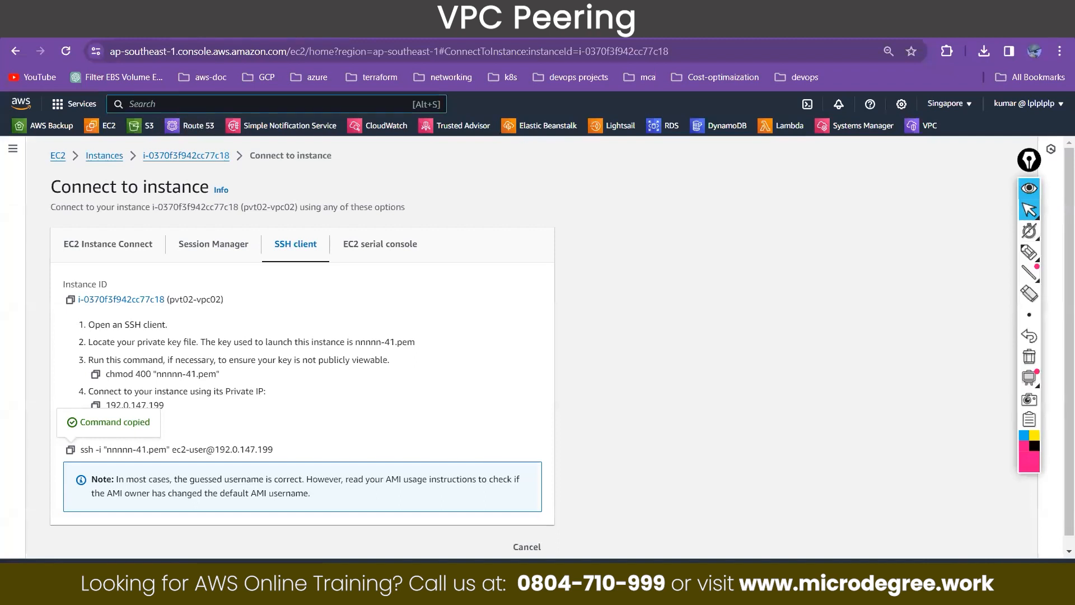
pyautogui.hotkey('ctrl', 'Tab')
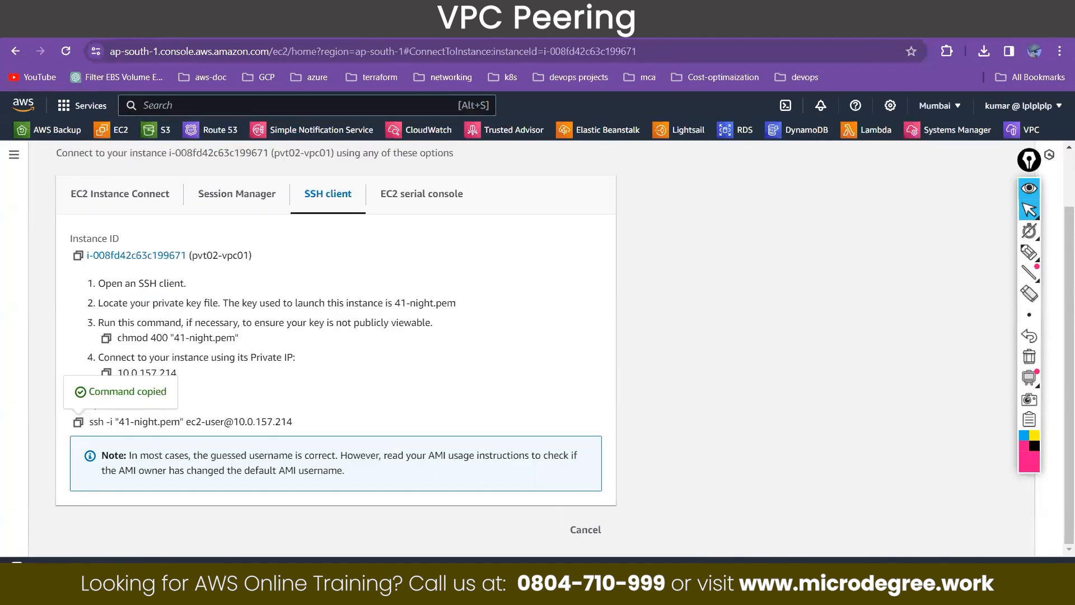
pyautogui.hotkey('ctrl', 'Tab')
pyautogui.hotkey('ctrl', 'Tab')
pyautogui.hotkey('ctrl', 'Tab')
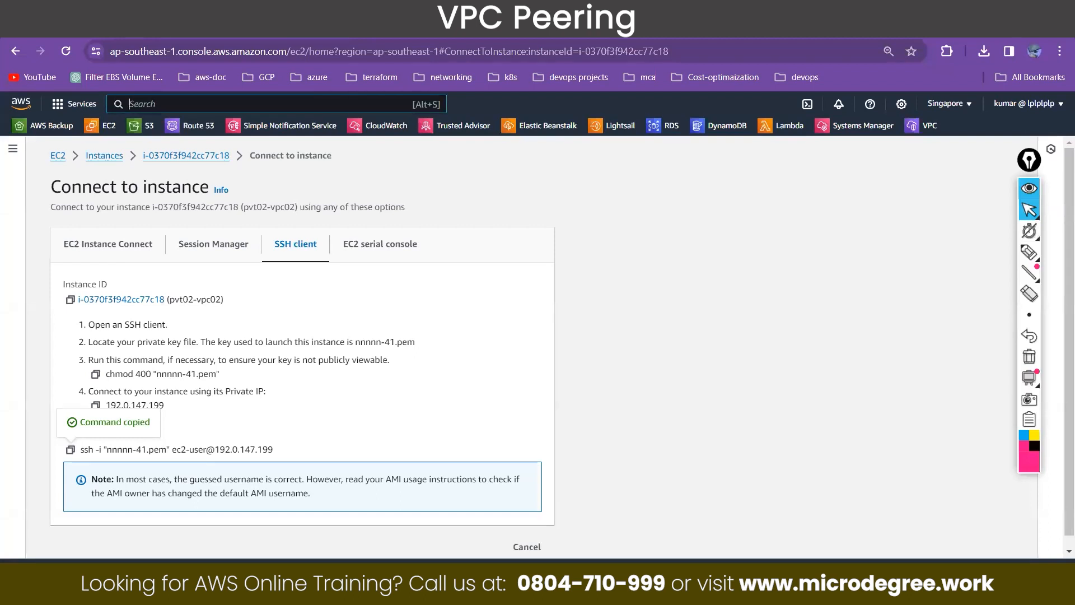
pyautogui.hotkey('ctrl', 'Tab')
pyautogui.hotkey('ctrl', 'Tab')
pyautogui.hotkey('ctrl', 'Tab')
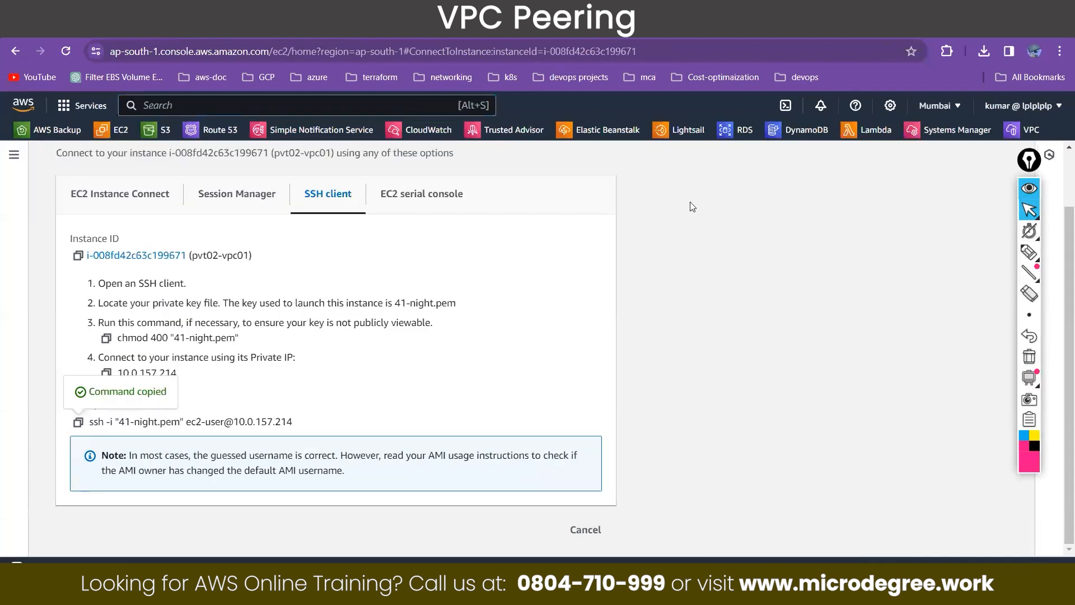
pyautogui.scroll(2, 220, 241)
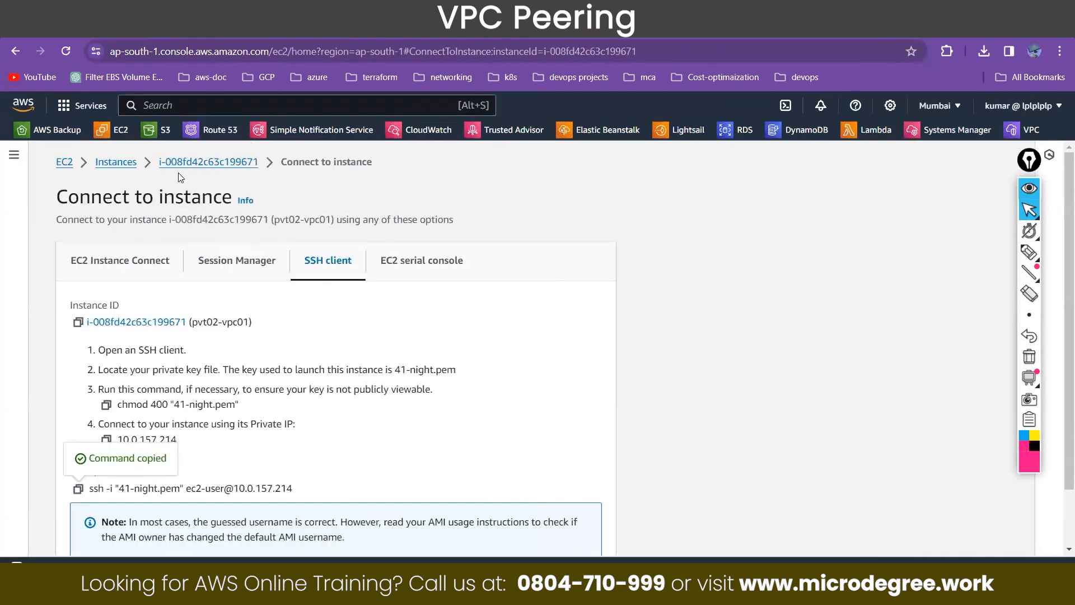
pyautogui.click(148, 98)
pyautogui.write('vpc')
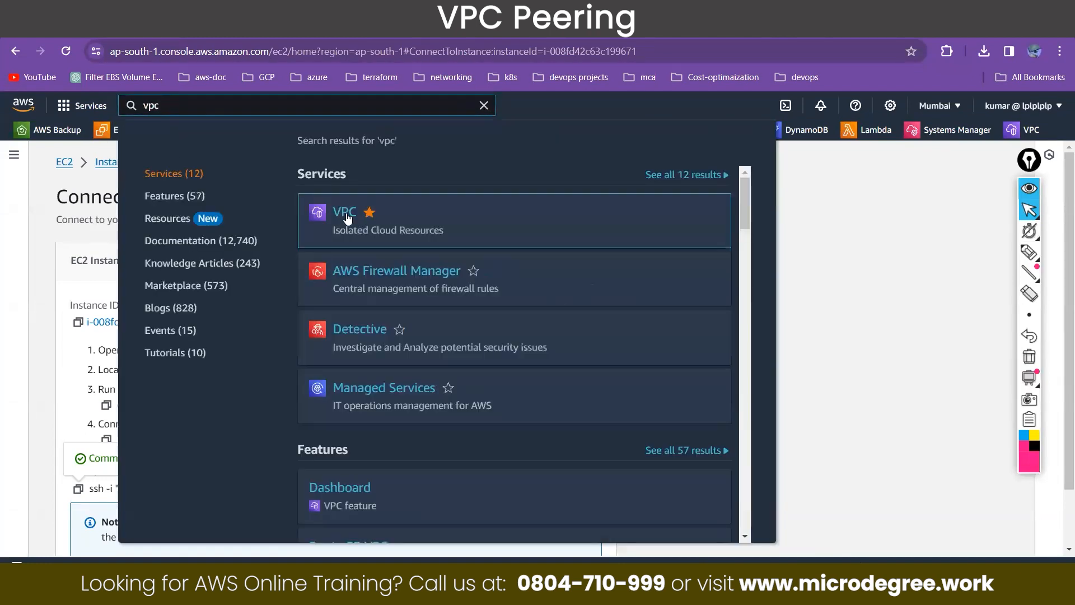
pyautogui.click(346, 216)
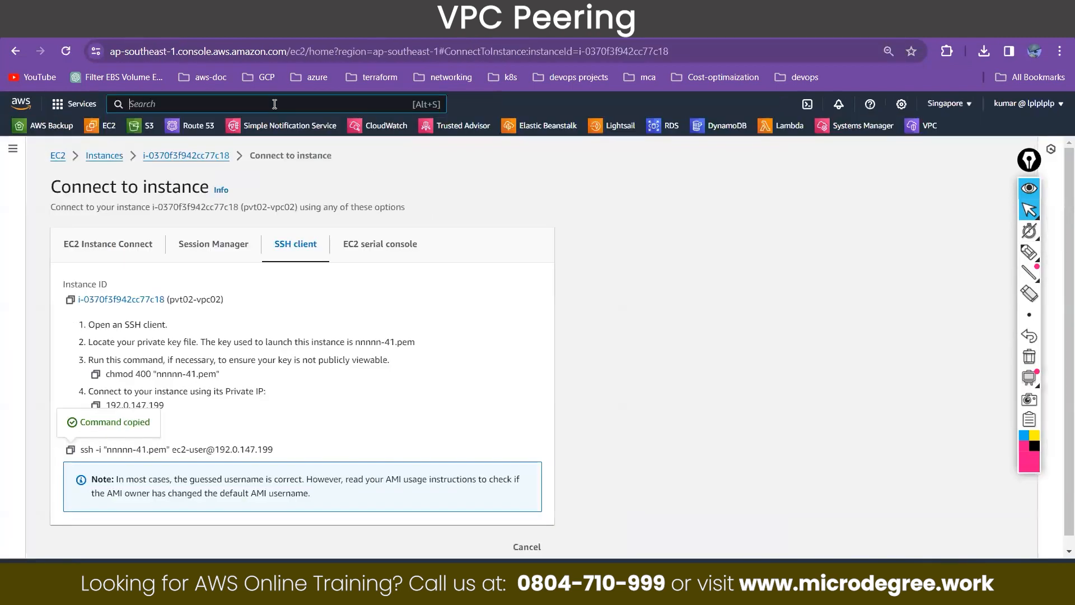
pyautogui.write('vpc')
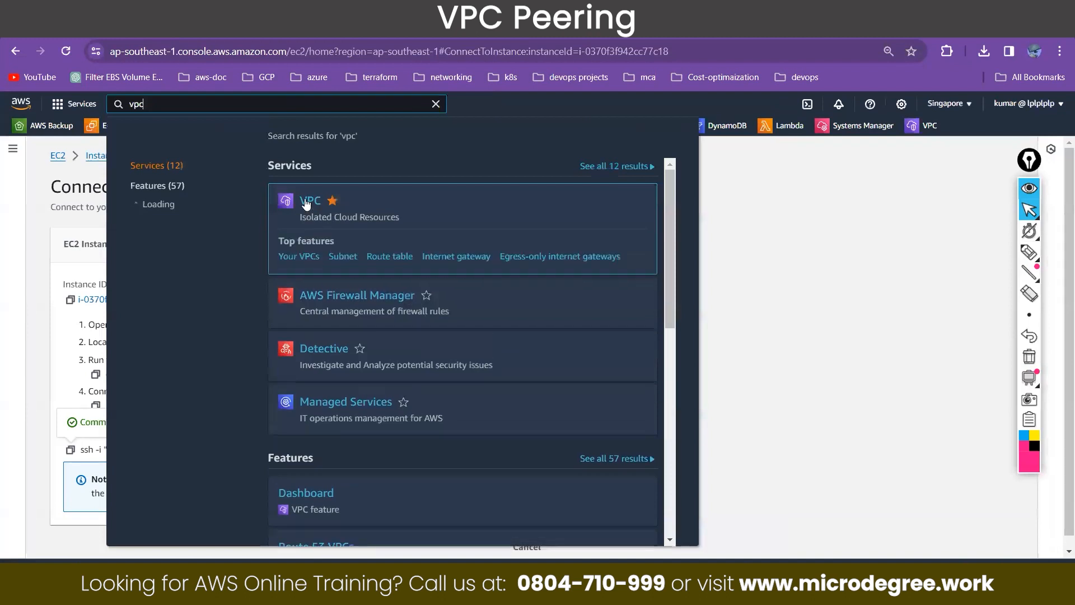
pyautogui.click(306, 201)
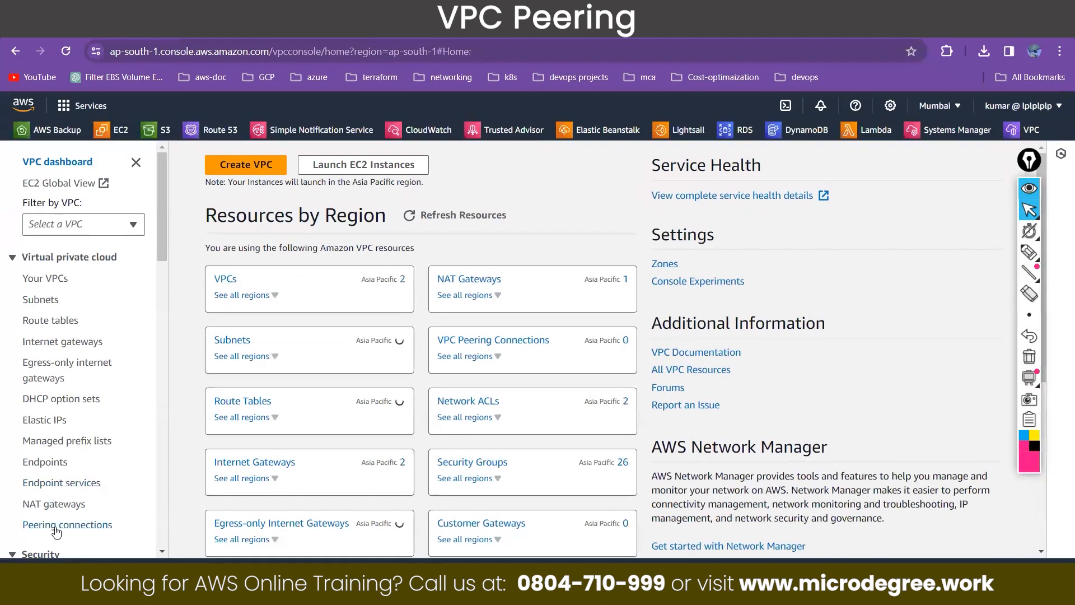
# Start a new VPC peering connection in the Mumbai region and name it vpc01-to-vpc02.
pyautogui.click(55, 527)
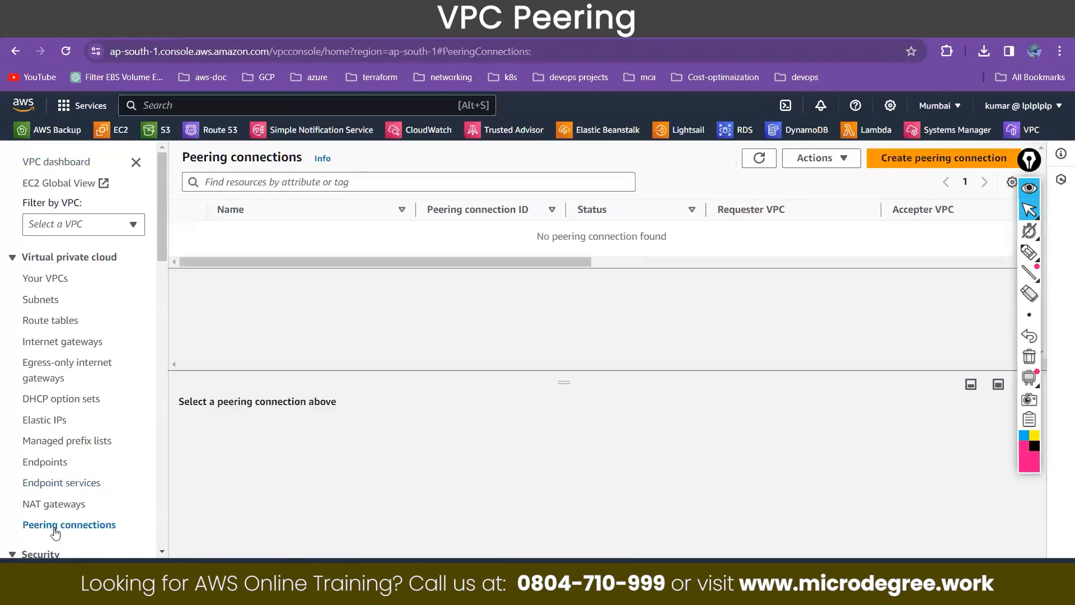
pyautogui.click(907, 159)
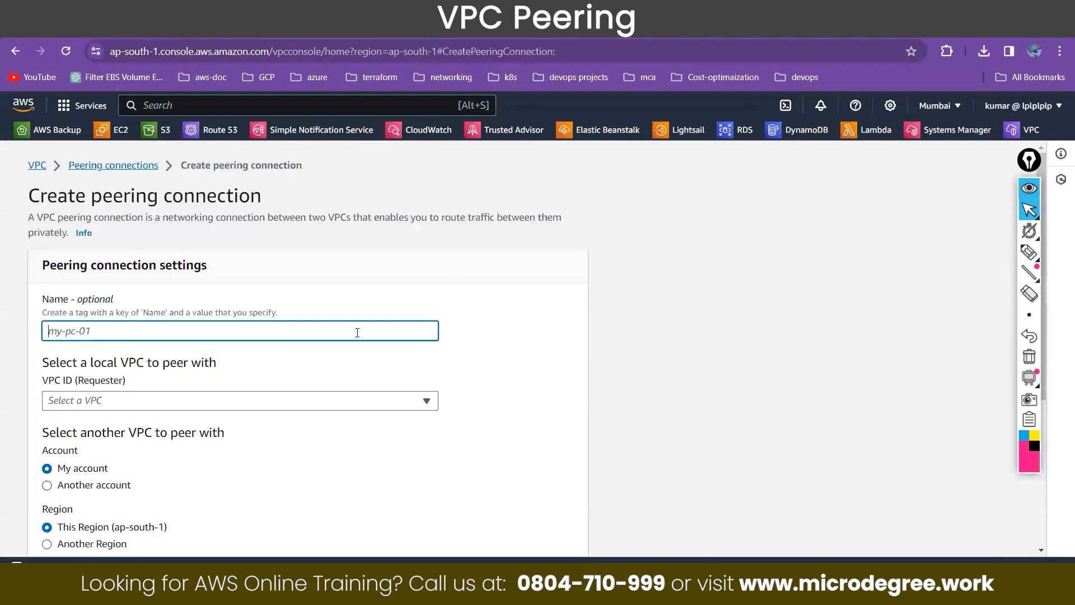
pyautogui.write('vpc01-to-vpc02')
pyautogui.hotkey('ctrl', 'a')
pyautogui.click(46, 330)
# Choose vpc01 as the local requester VPC for the peering connection and check its CIDR.
pyautogui.moveTo(52, 363); pyautogui.dragTo(321, 324)
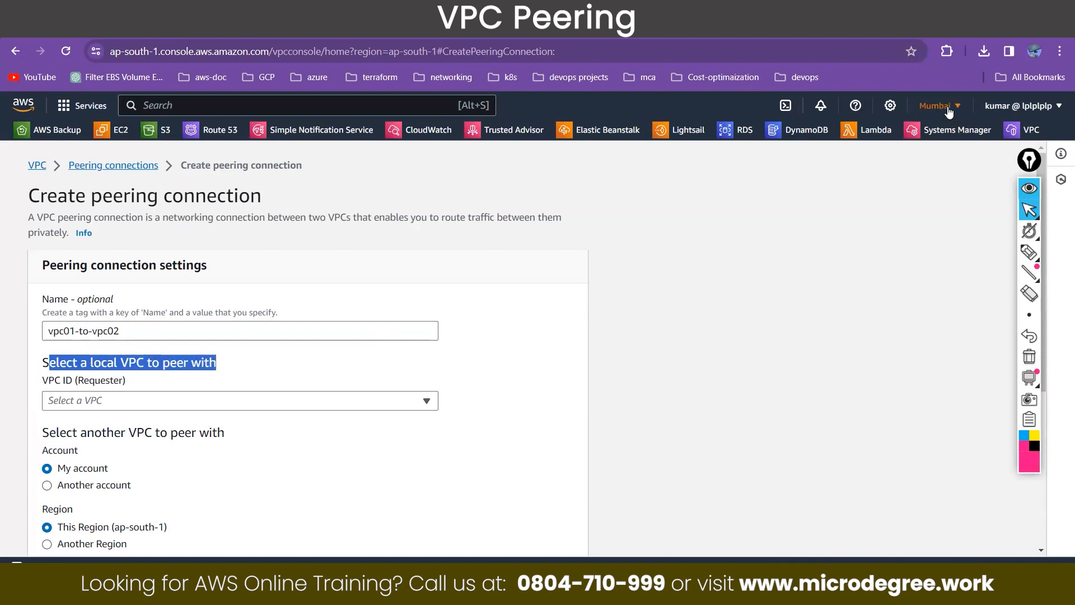
pyautogui.click(157, 403)
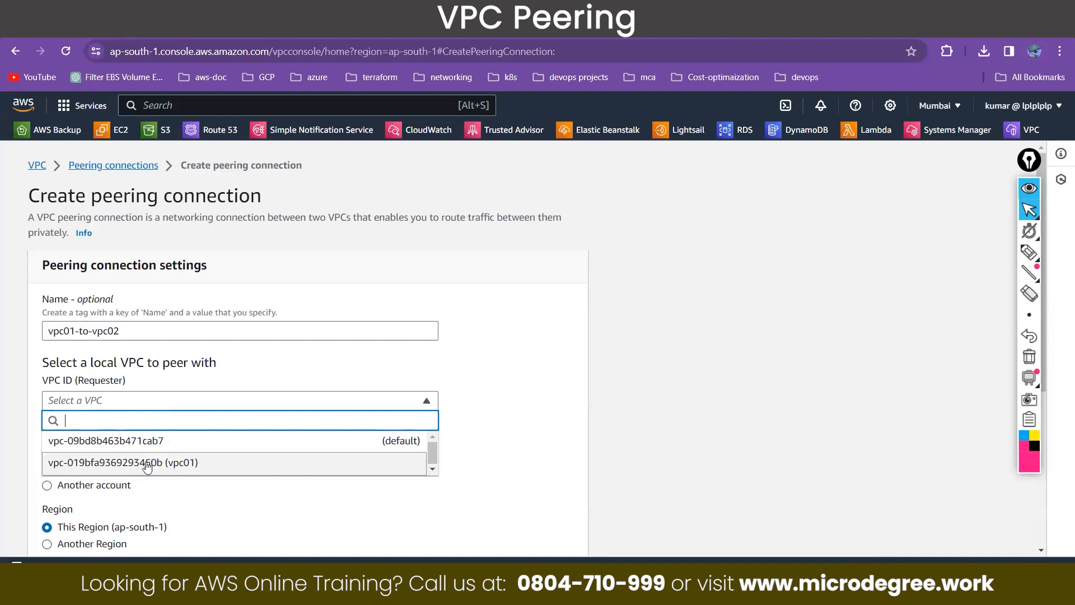
pyautogui.click(179, 472)
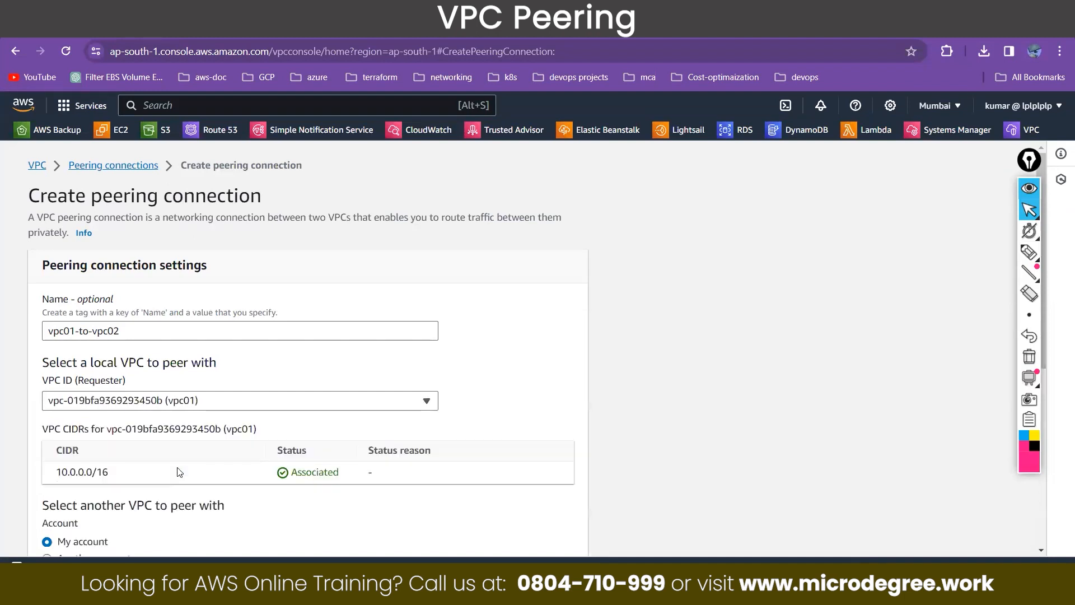
pyautogui.scroll(-1, 60, 390)
pyautogui.moveTo(61, 390); pyautogui.dragTo(159, 402)
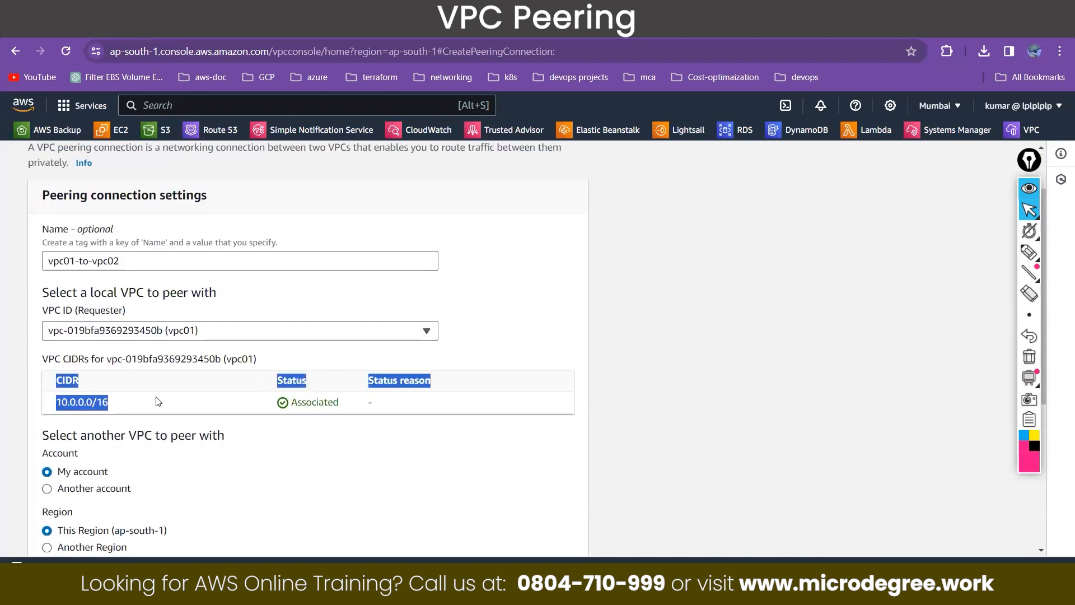
pyautogui.click(336, 404)
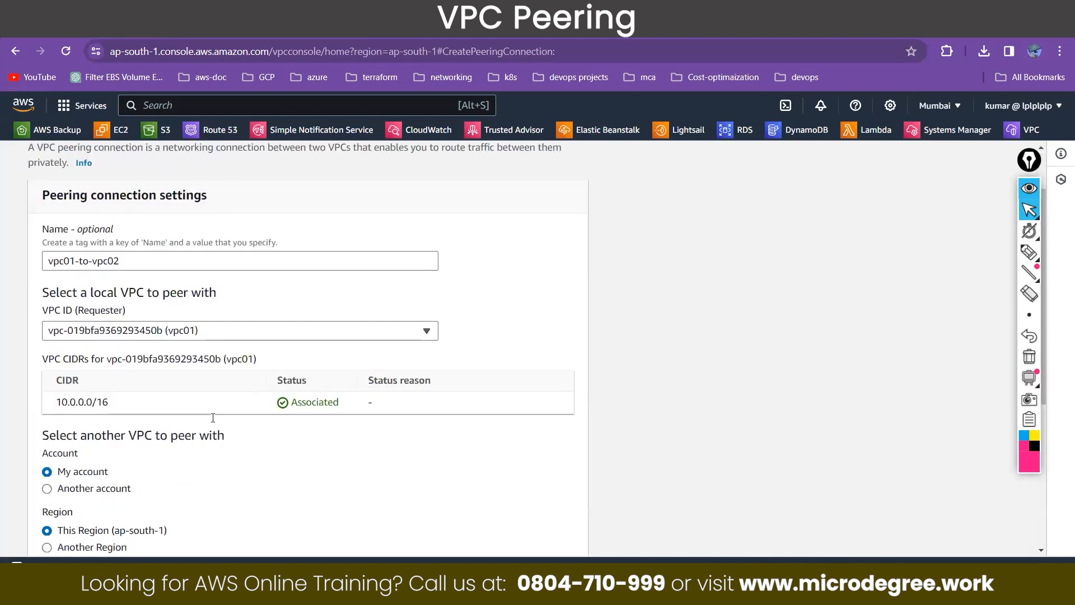
# Try the Another account option for the accepter VPC, check where the account ID is listed, and return to My account.
pyautogui.scroll(-1, 213, 418)
pyautogui.moveTo(42, 365); pyautogui.dragTo(229, 369)
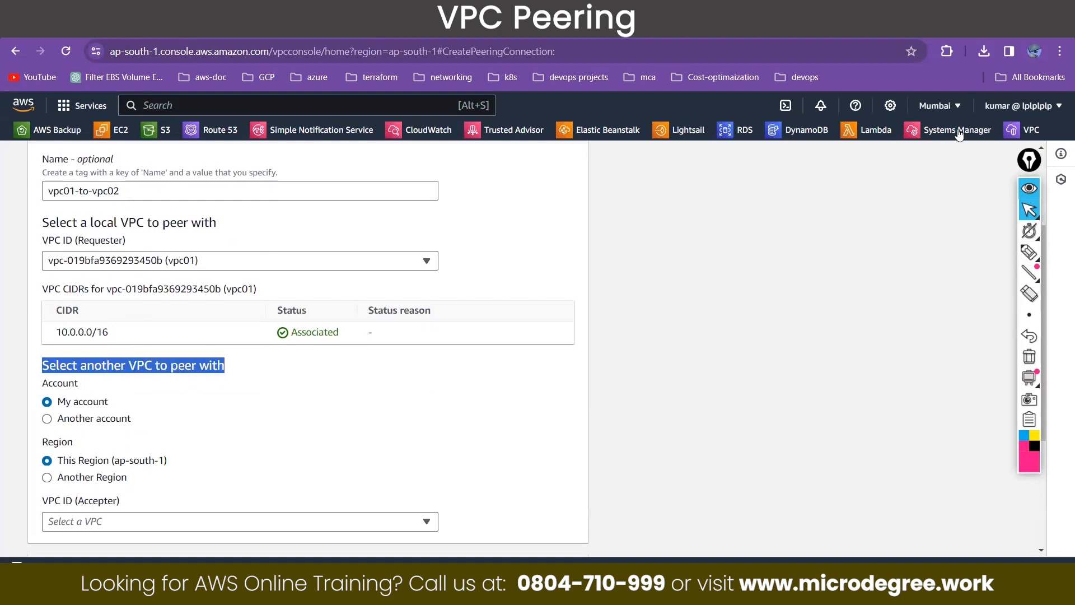
pyautogui.click(1011, 106)
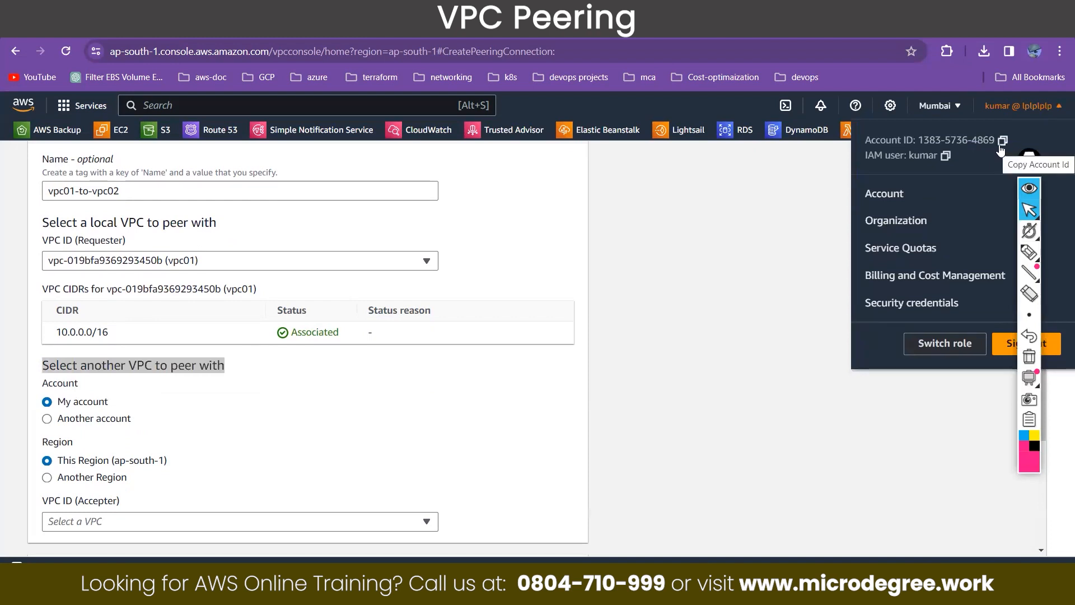
pyautogui.moveTo(109, 402); pyautogui.dragTo(58, 404)
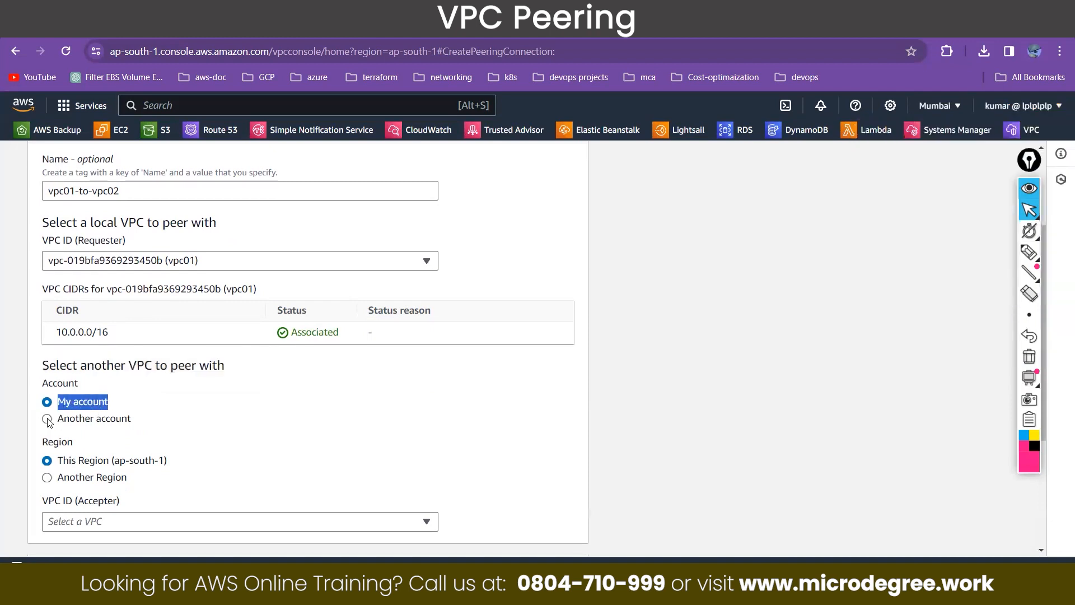
pyautogui.click(47, 419)
pyautogui.press('Tab')
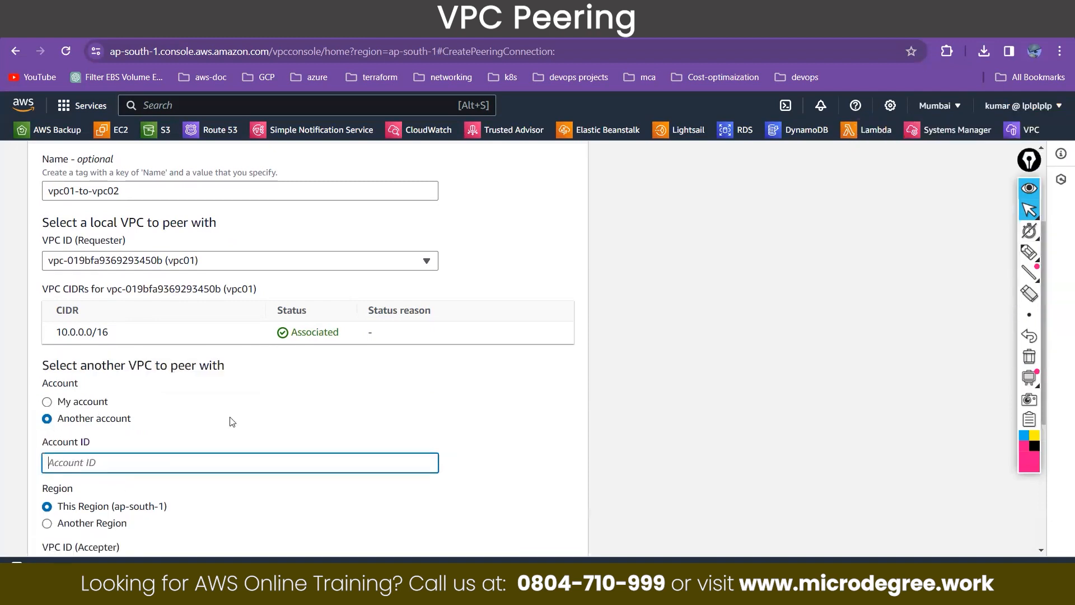
pyautogui.click(1013, 107)
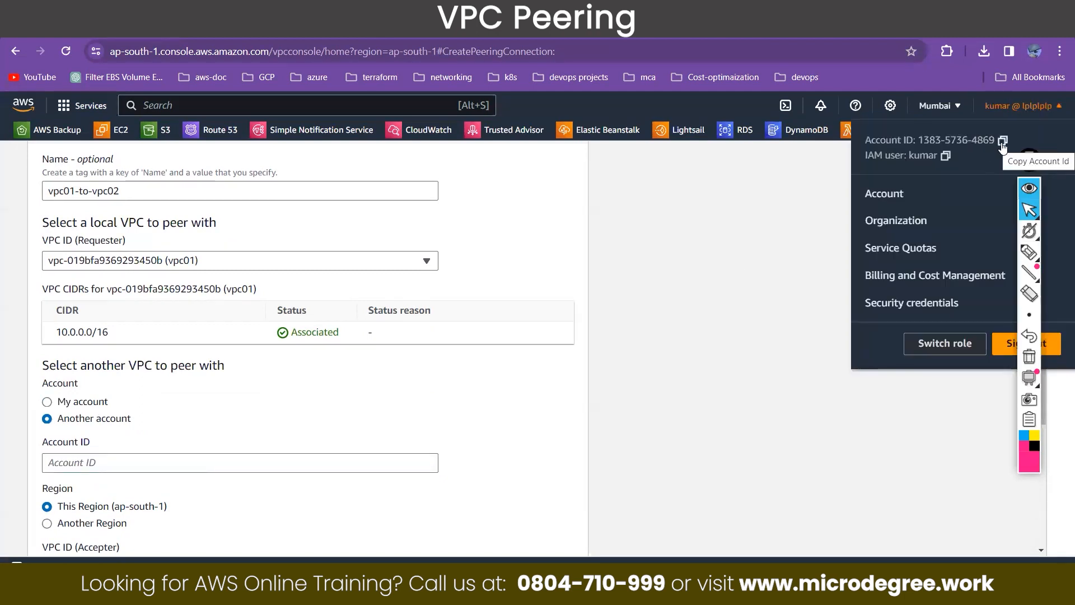
pyautogui.click(86, 404)
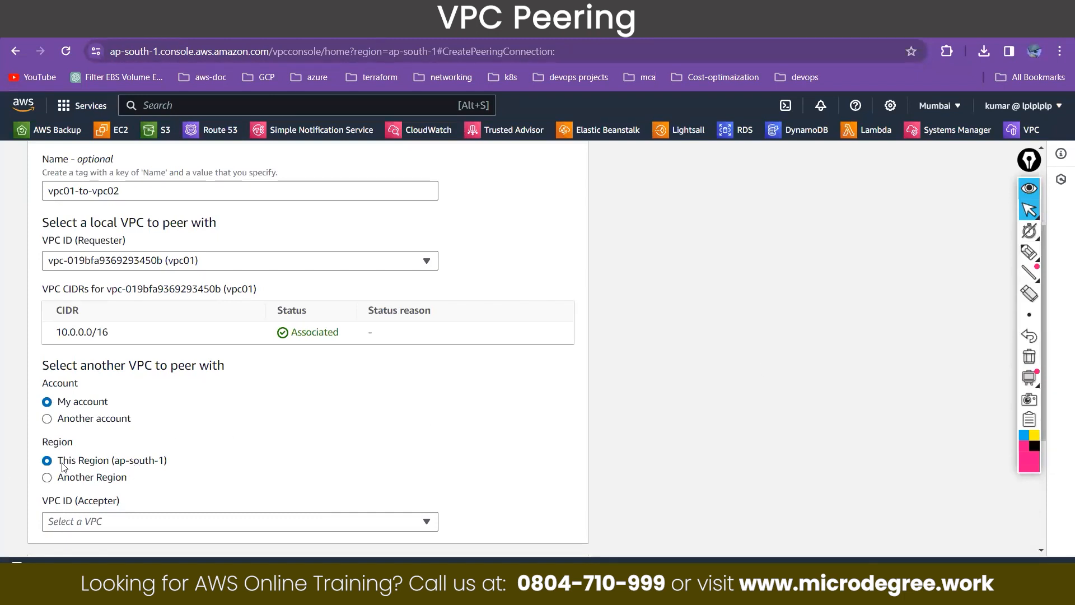
# Set the accepter VPC's region to Another Region, Asia Pacific (Singapore) (ap-southeast-1).
pyautogui.moveTo(59, 461); pyautogui.dragTo(110, 463)
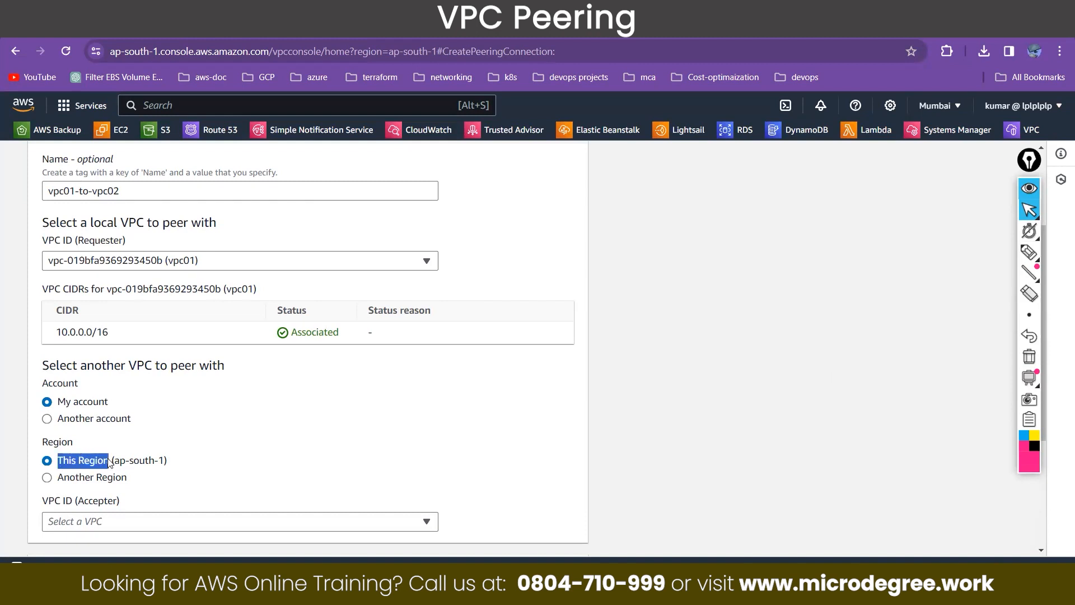
pyautogui.click(124, 477)
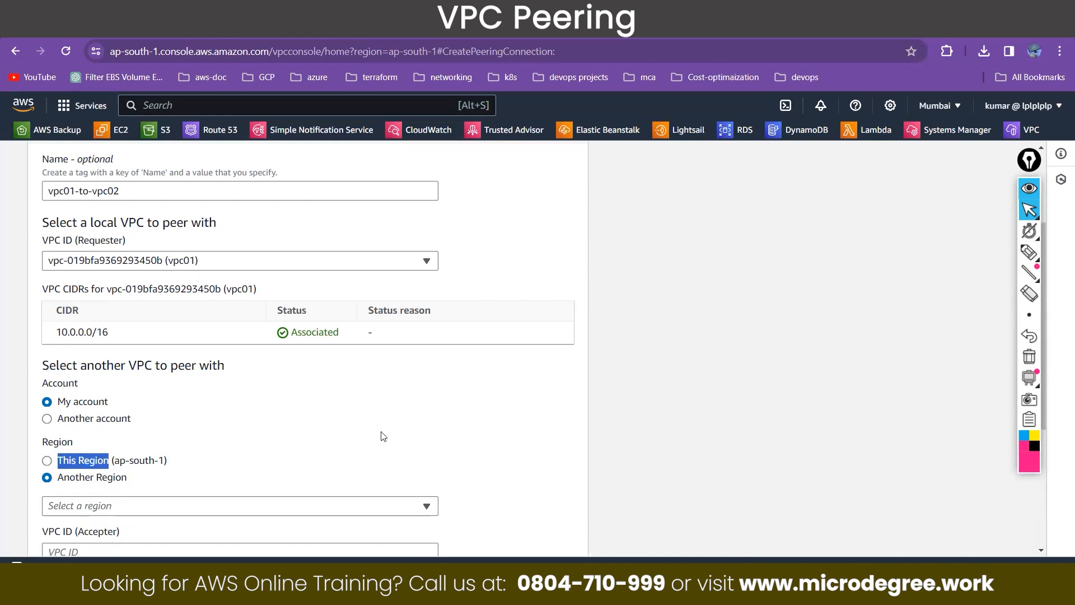
pyautogui.scroll(-1, 383, 436)
pyautogui.click(194, 441)
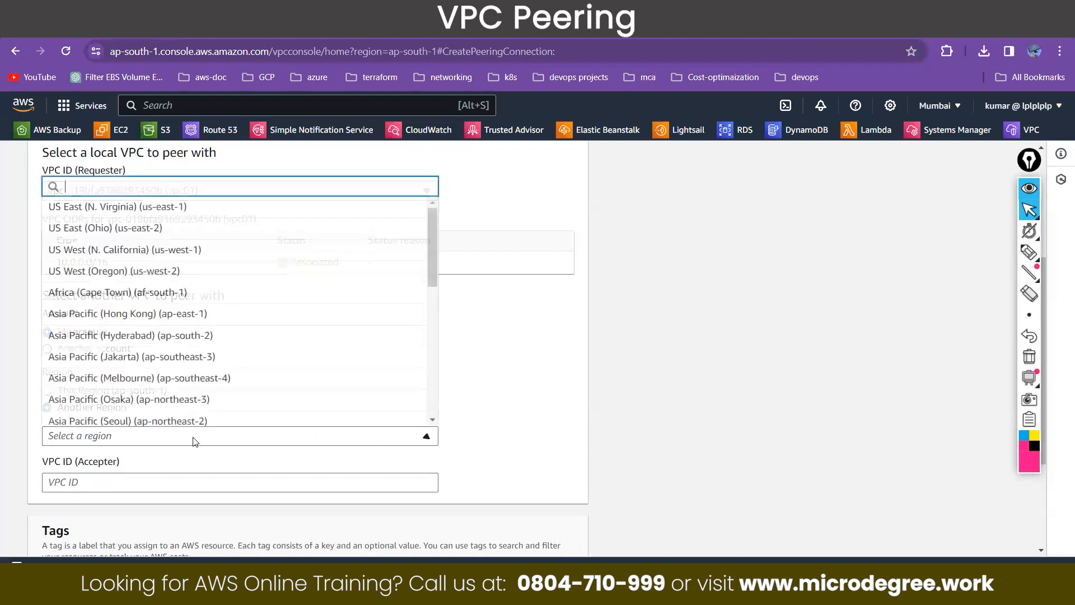
pyautogui.scroll(-1, 148, 329)
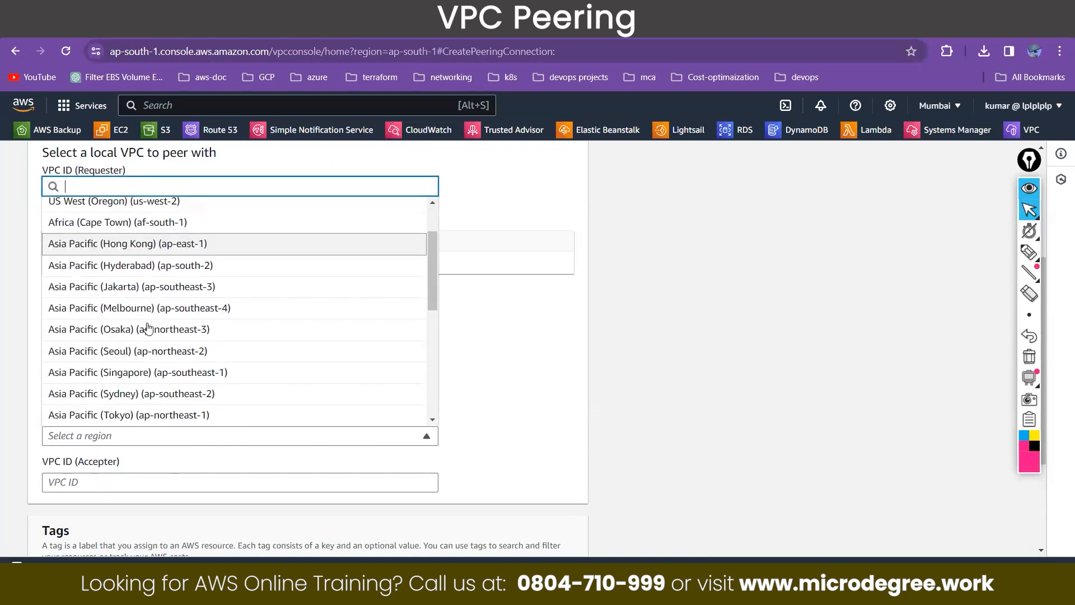
pyautogui.click(150, 381)
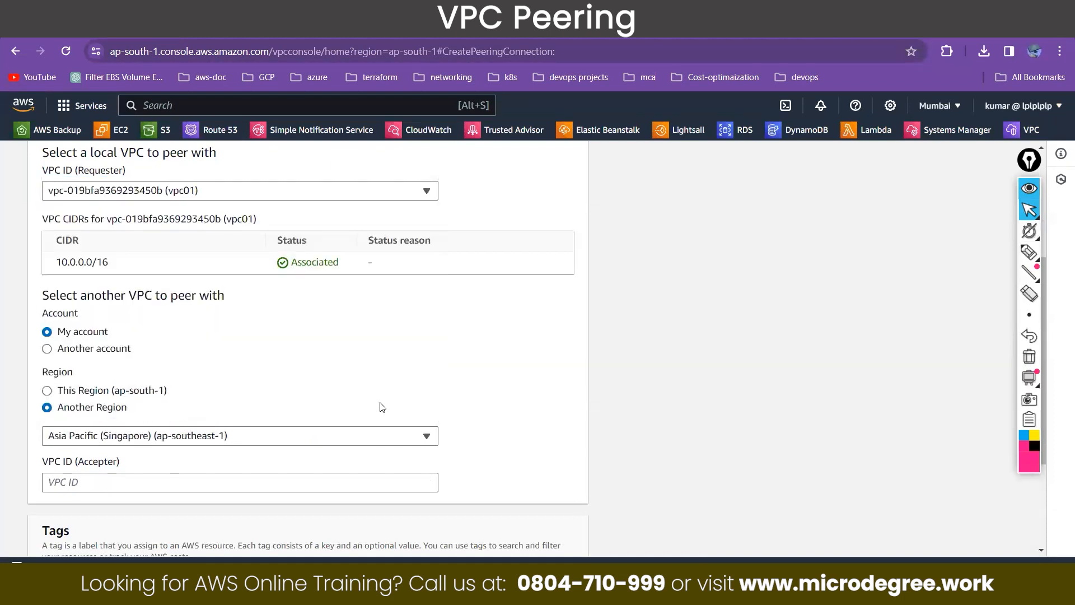
# Copy vpc02's ID from the VPC list in the Singapore region and enter vpc-07bb794a8c6bd9958 as the accepter VPC ID.
pyautogui.click(119, 479)
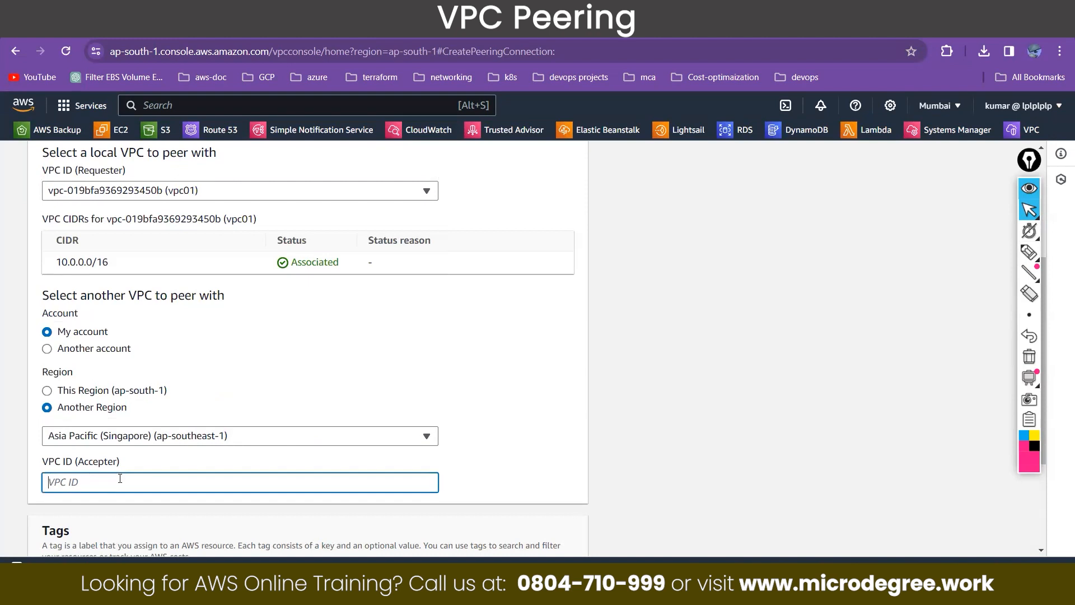
pyautogui.moveTo(78, 464); pyautogui.dragTo(119, 465)
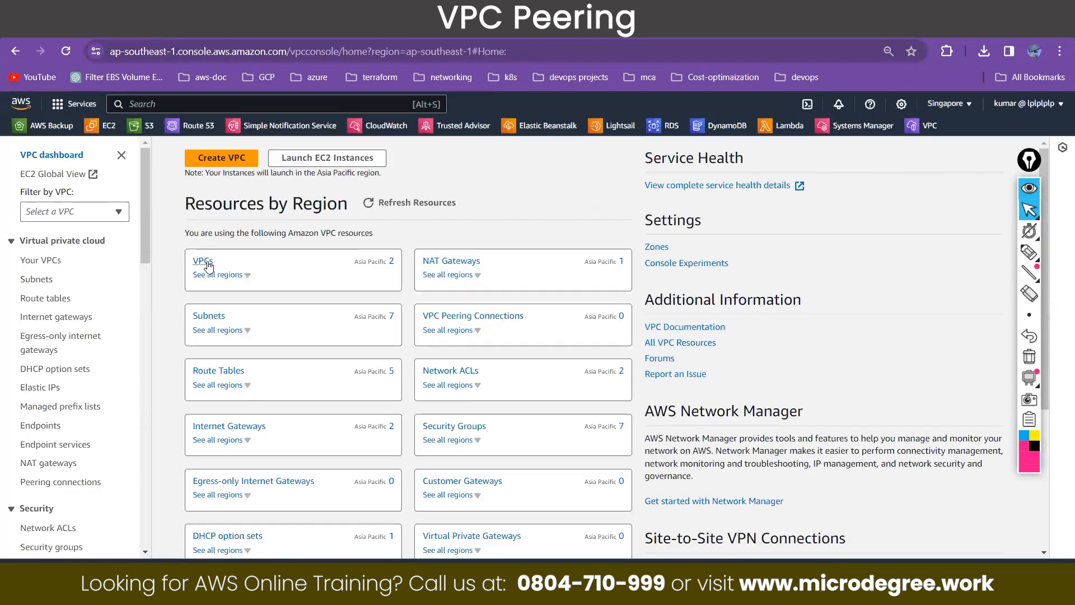
pyautogui.click(206, 264)
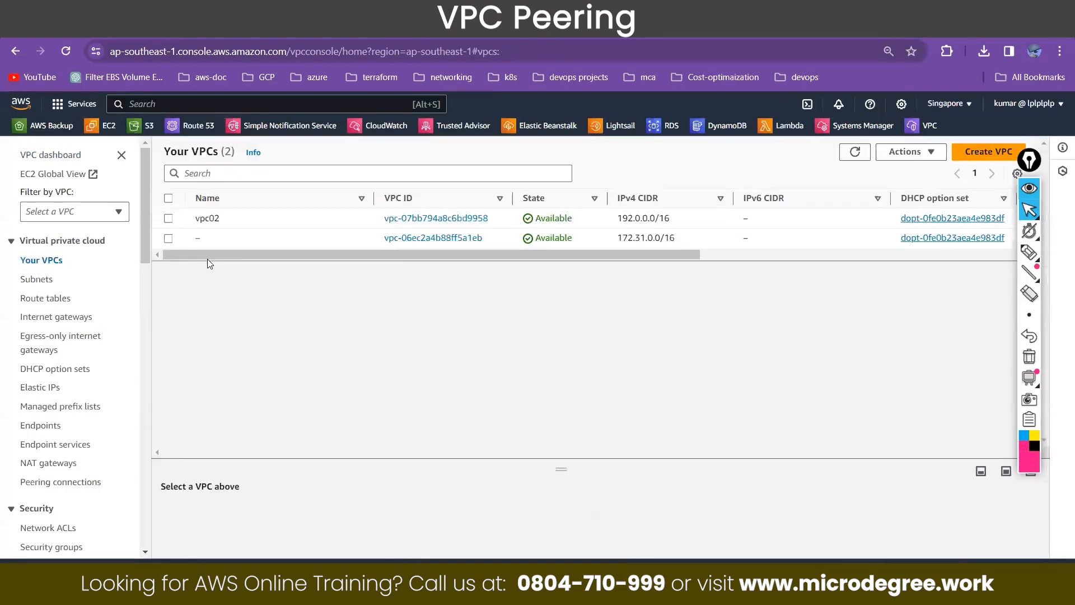
pyautogui.moveTo(489, 218); pyautogui.dragTo(390, 224)
pyautogui.hotkey('ctrl', 'c')
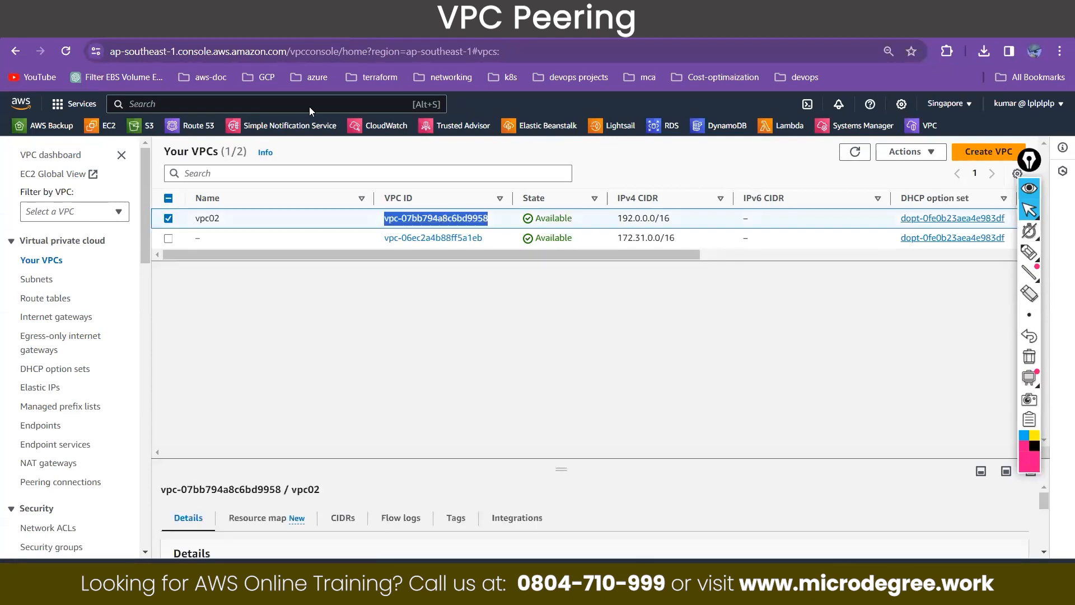
pyautogui.hotkey('ctrl', 'Tab')
pyautogui.click(181, 484)
pyautogui.hotkey('ctrl', 'v')
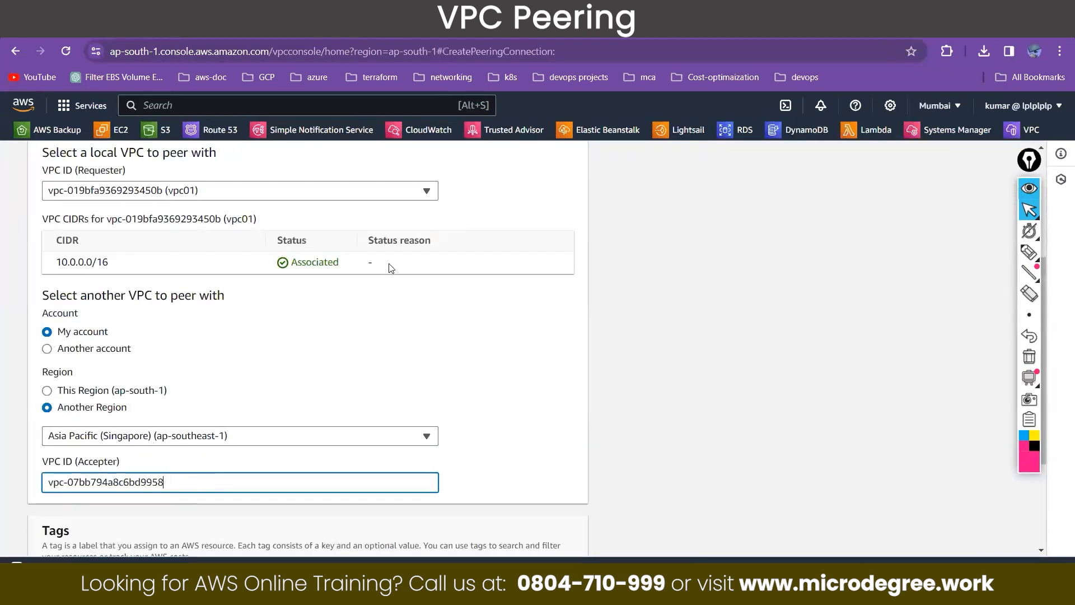
# Create the vpc01-to-vpc02 peering connection and check its status in the Mumbai peering connections list.
pyautogui.scroll(-3, 181, 484)
pyautogui.click(492, 531)
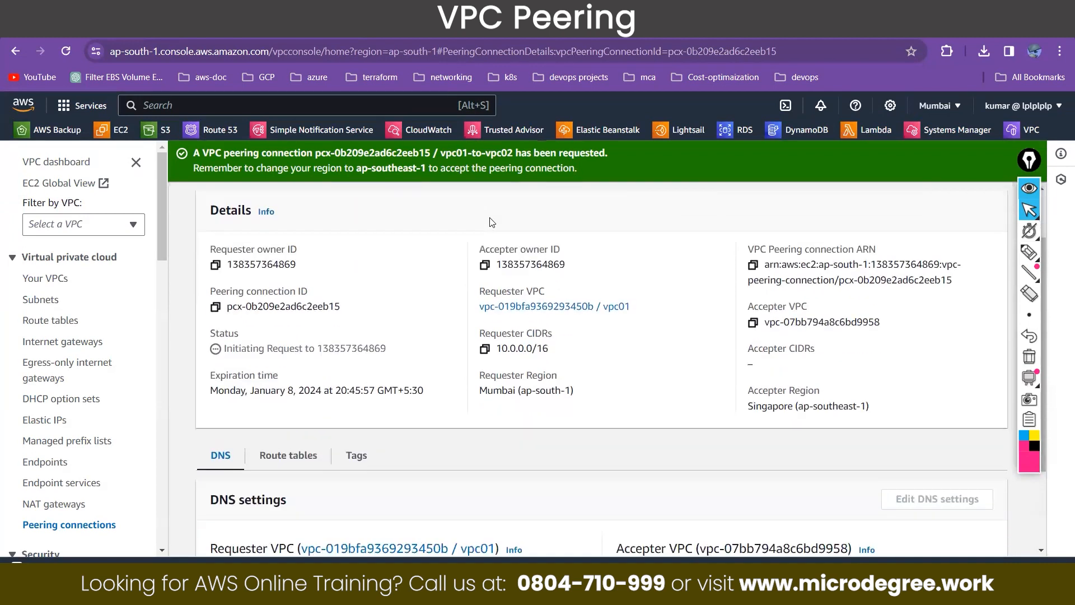
pyautogui.click(106, 532)
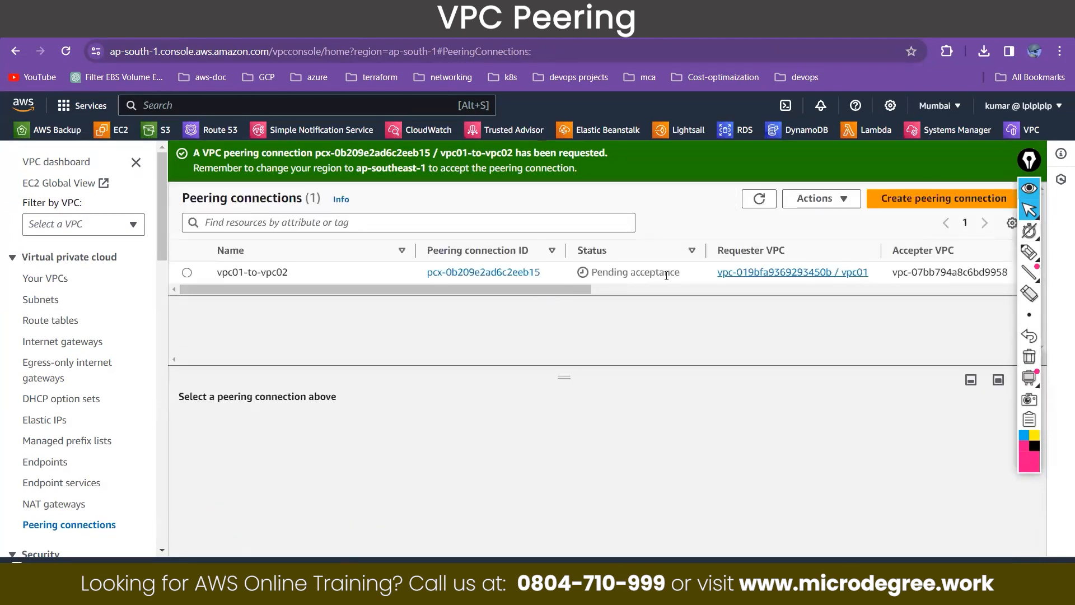
pyautogui.moveTo(667, 274); pyautogui.dragTo(595, 277)
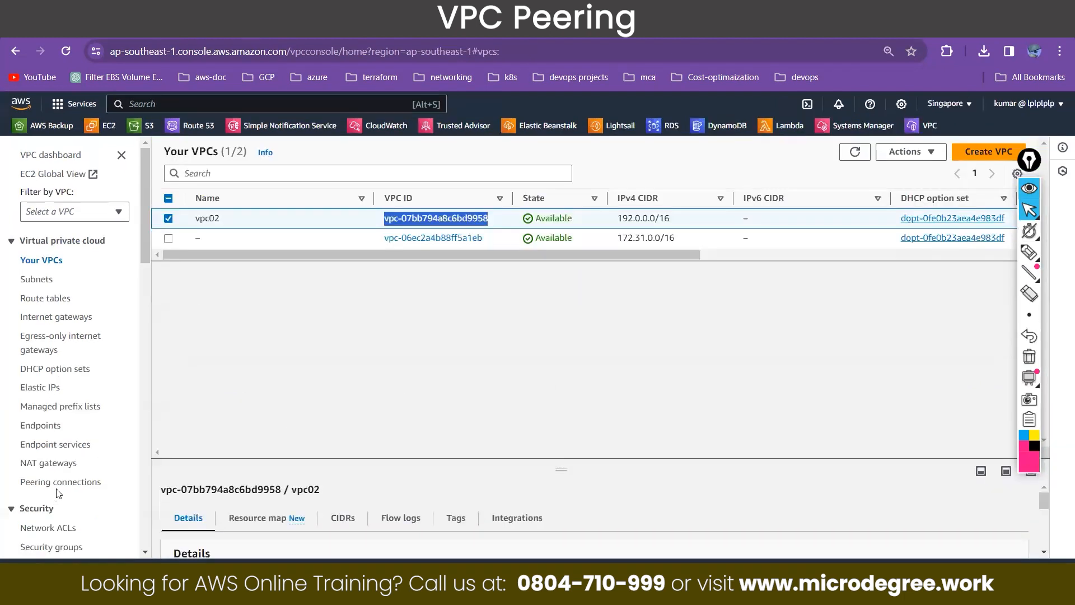
# Check the requester and accepter VPCs of the incoming peering connection in the Singapore region and accept its request.
pyautogui.click(60, 483)
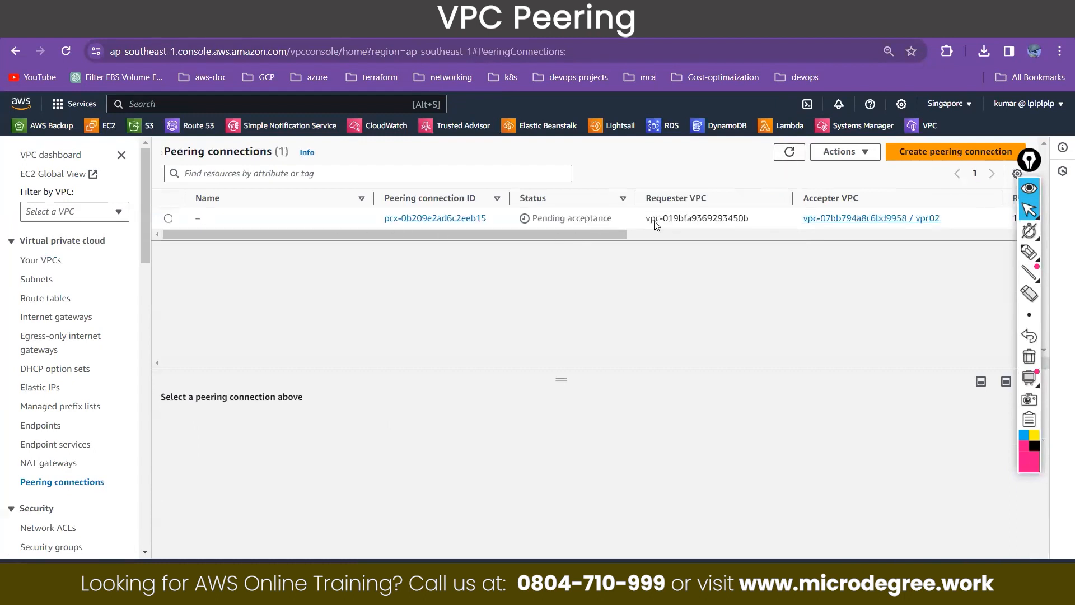
pyautogui.moveTo(799, 219); pyautogui.dragTo(947, 225)
pyautogui.click(661, 224)
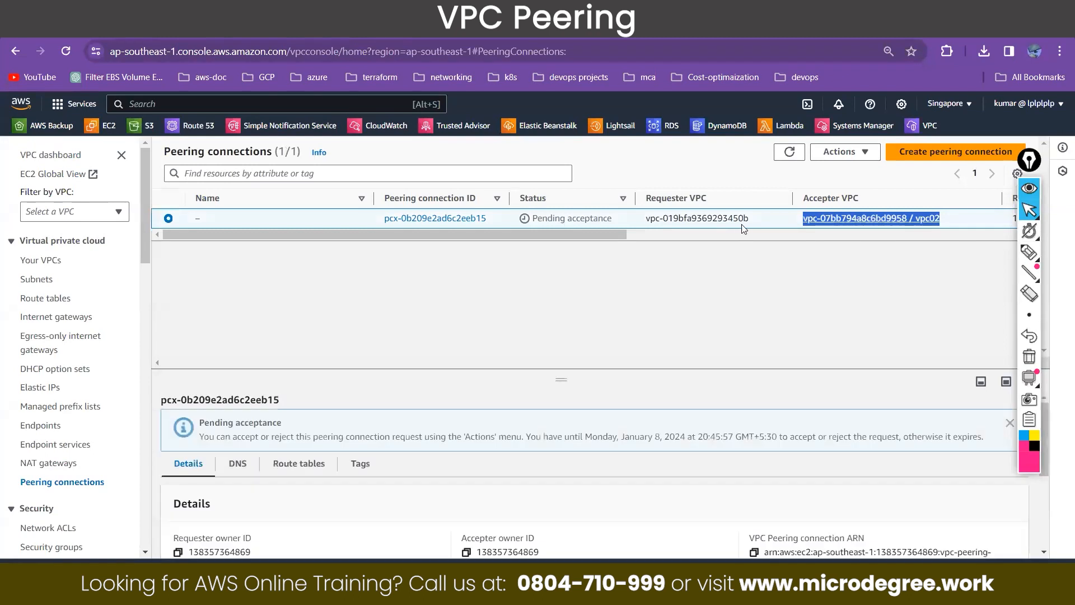
pyautogui.moveTo(749, 220); pyautogui.dragTo(644, 220)
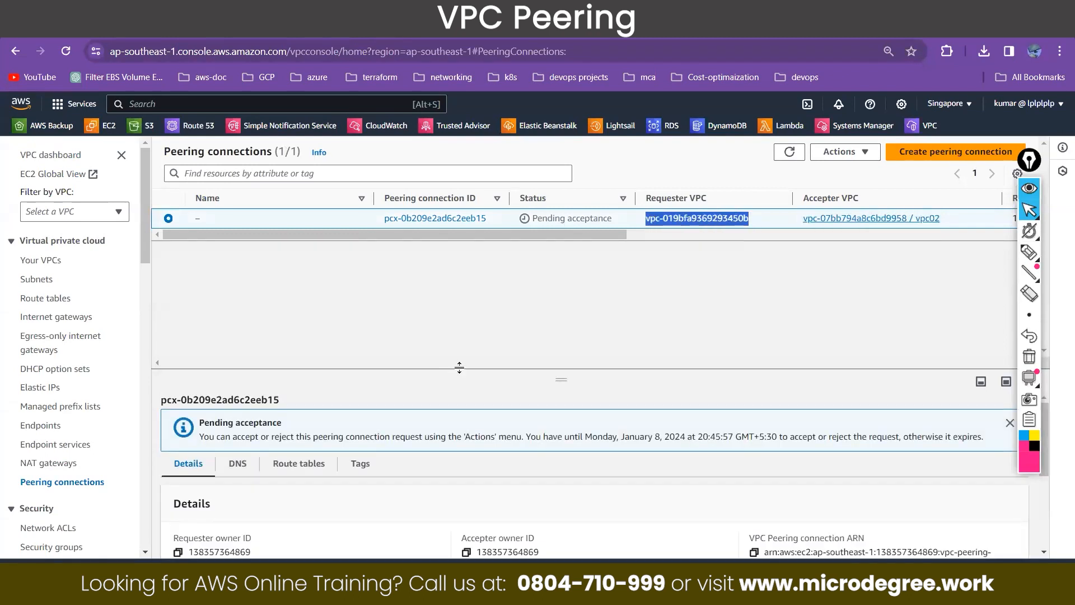
pyautogui.click(850, 155)
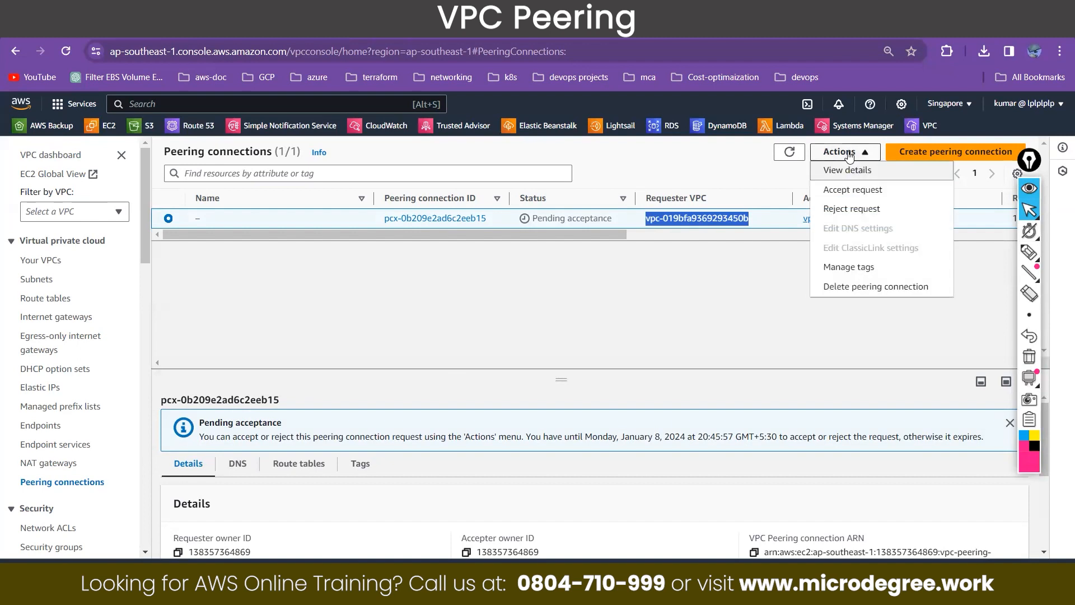
pyautogui.click(849, 196)
pyautogui.click(815, 446)
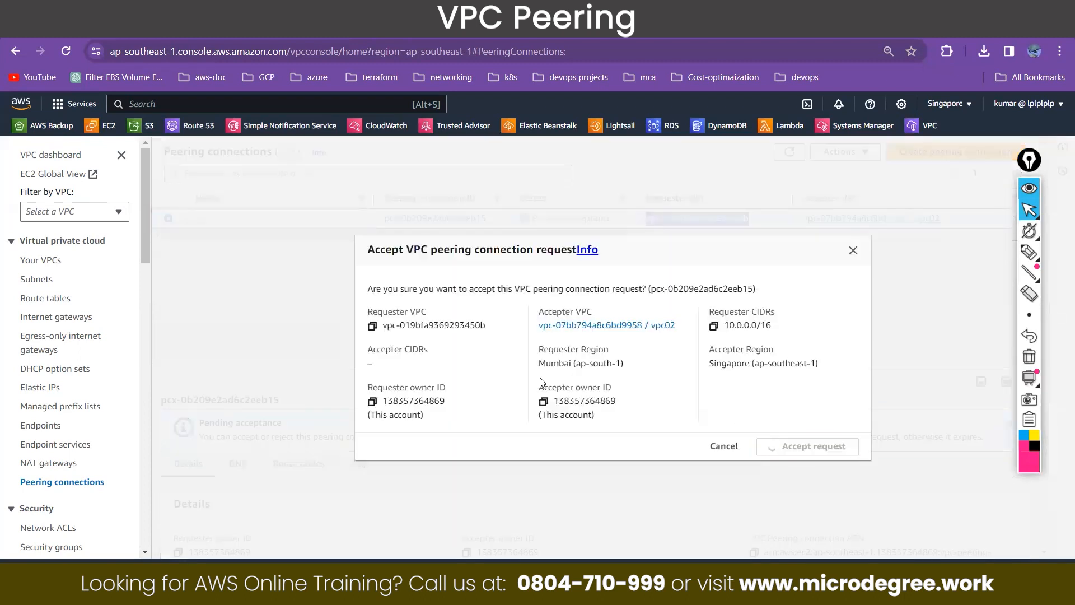
# Switch to MobaXterm and check the pings running in both private instances' sessions.
pyautogui.hotkey('alt', 'Tab')
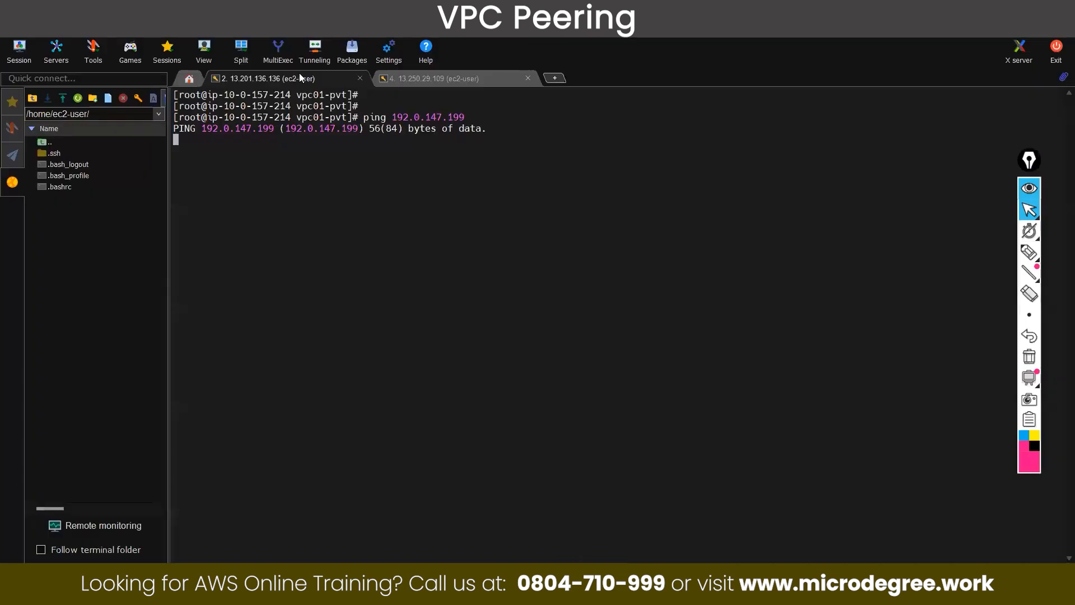
pyautogui.click(426, 78)
pyautogui.hotkey('alt', 'Tab')
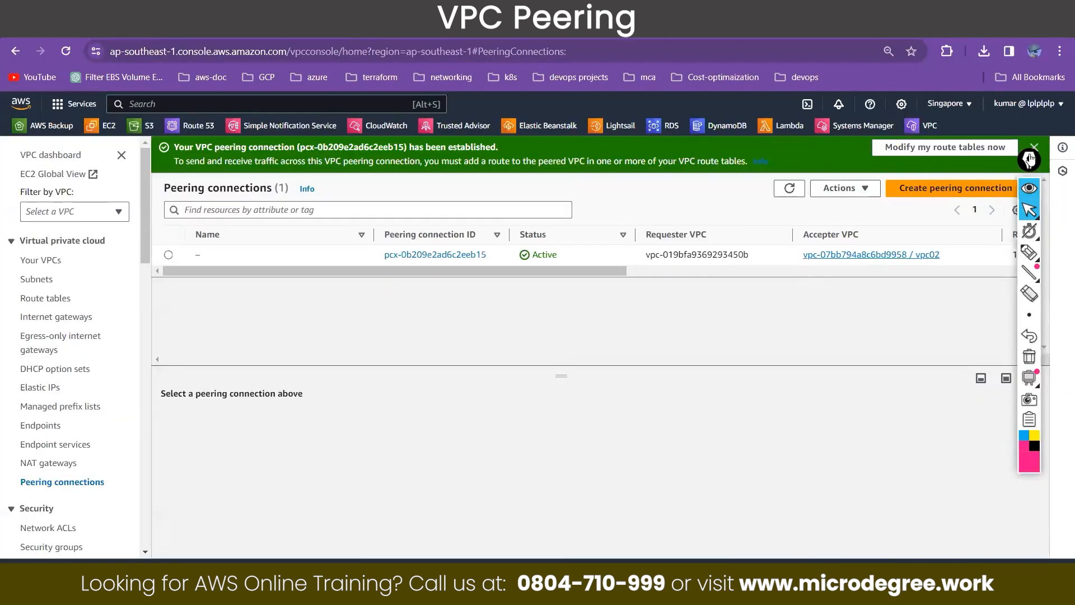
# Dismiss the notice, refresh the Singapore peering connections list to check the status, and go to the VPC diagram.
pyautogui.click(1035, 148)
pyautogui.click(791, 153)
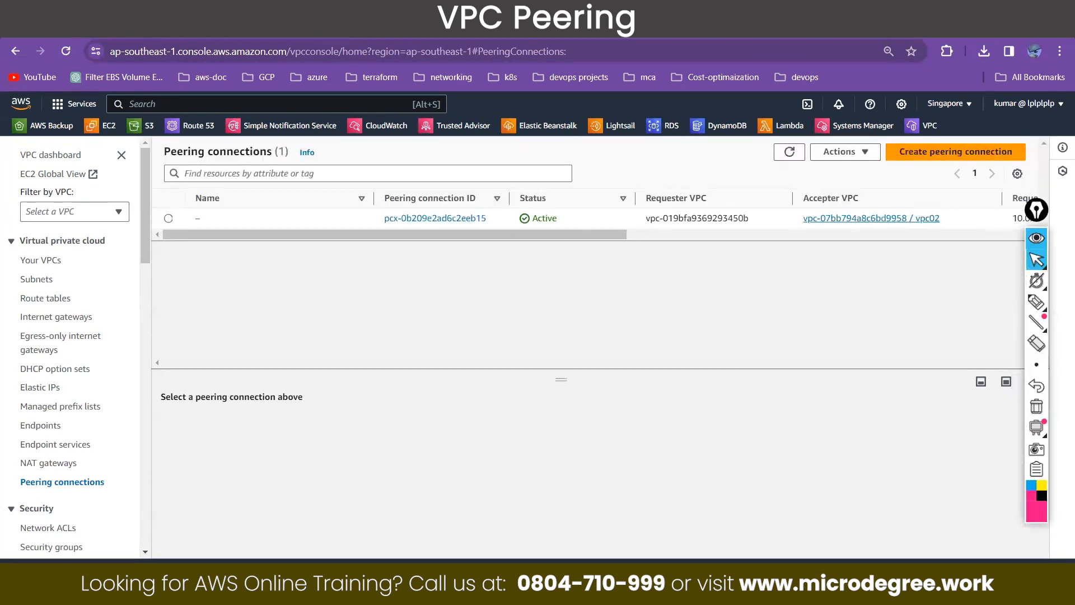
pyautogui.hotkey('ctrl', 'Tab')
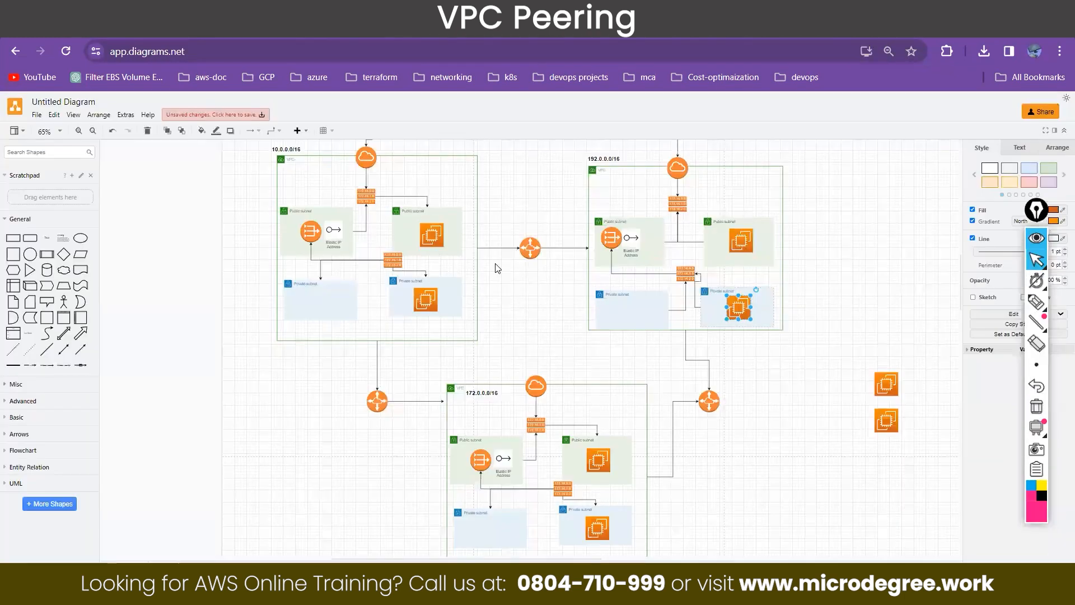
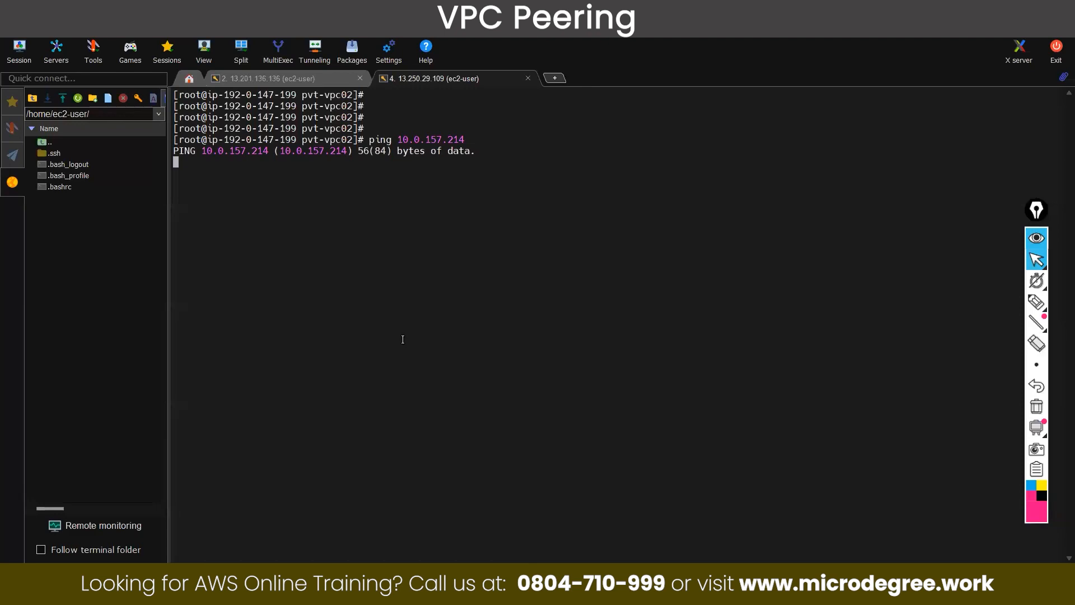
# Compare the pings running in the 13.201.136.136 and 13.250.29.109 terminal sessions.
pyautogui.click(329, 82)
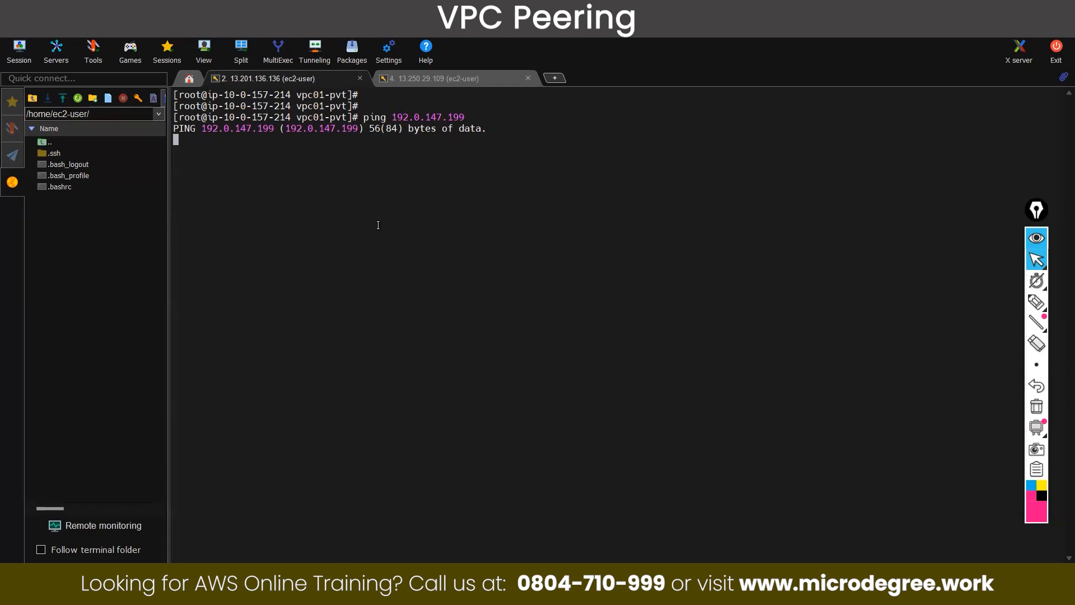
pyautogui.tripleClick(400, 206)
pyautogui.click(458, 82)
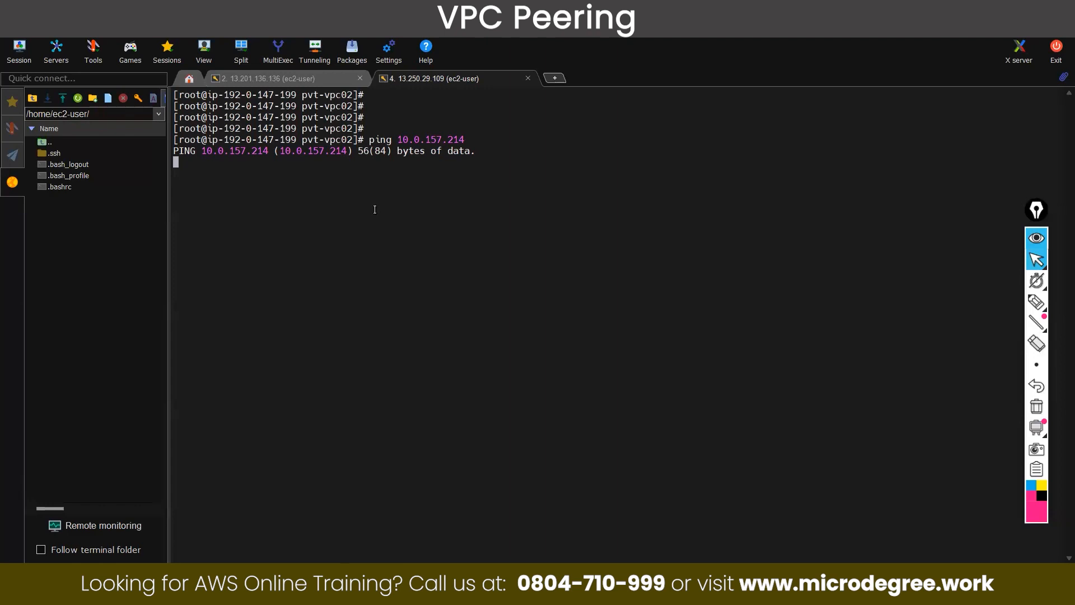
pyautogui.click(324, 79)
pyautogui.rightClick(324, 80)
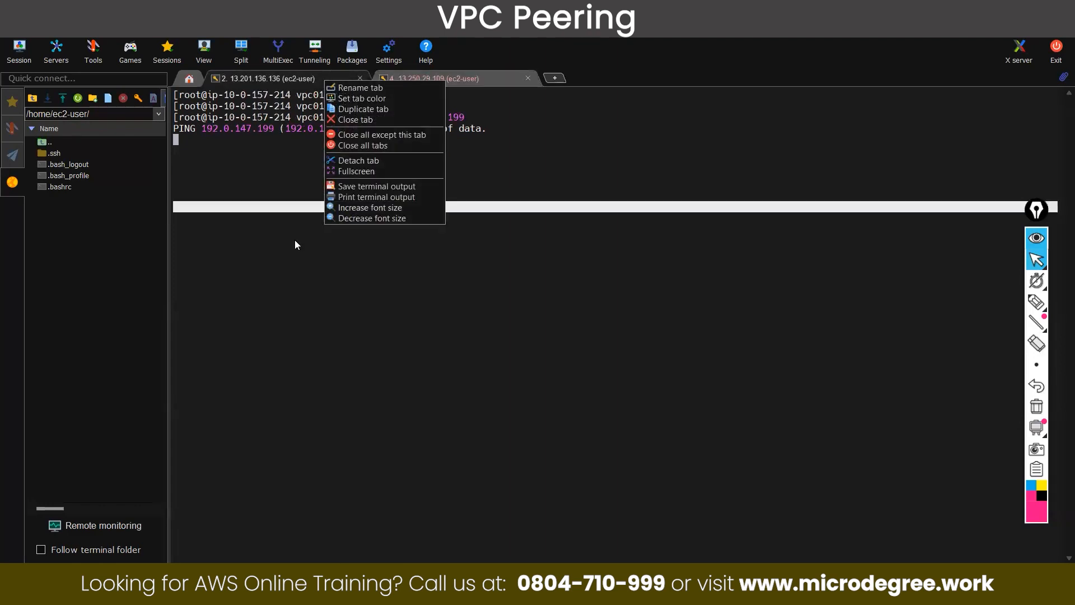
pyautogui.click(373, 115)
# Restart the stopped 13.250.29.109 session, change to the home directory with cd and enter sudo su.
pyautogui.click(427, 84)
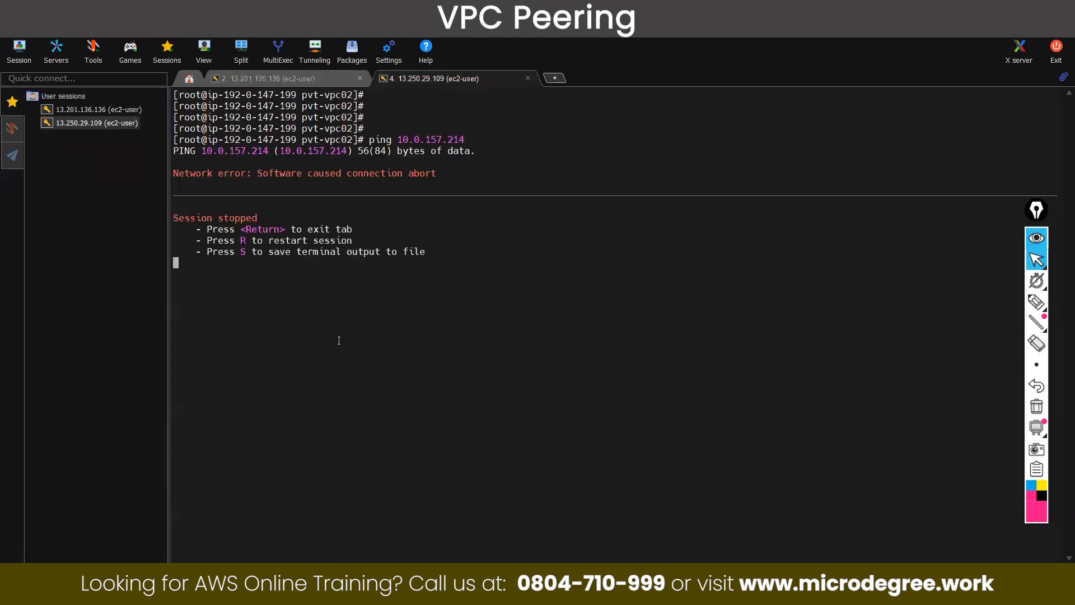
pyautogui.press('r')
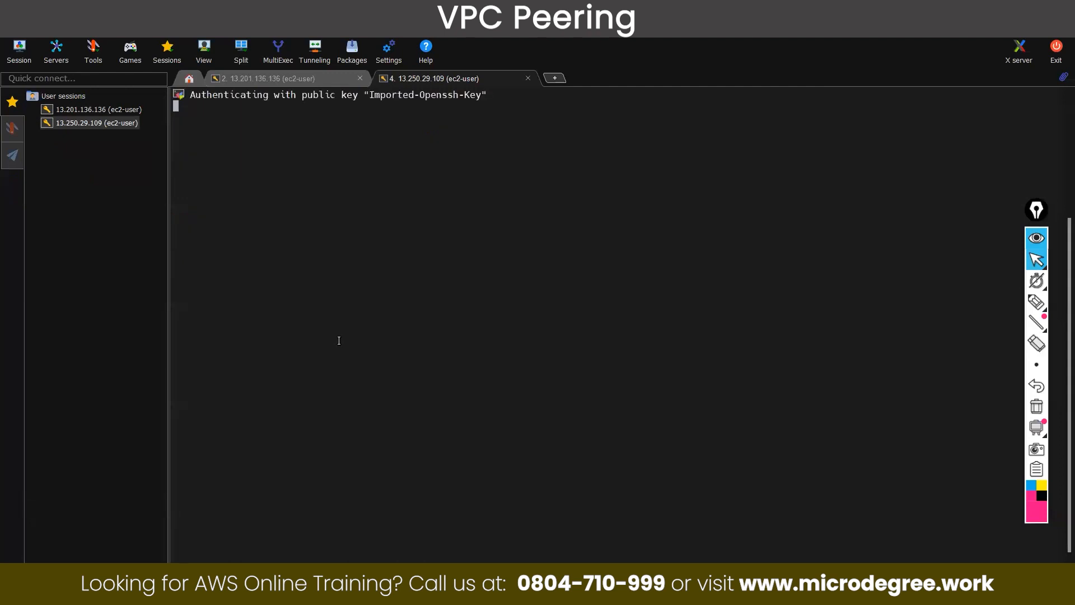
pyautogui.write('cd')
pyautogui.press('Return')
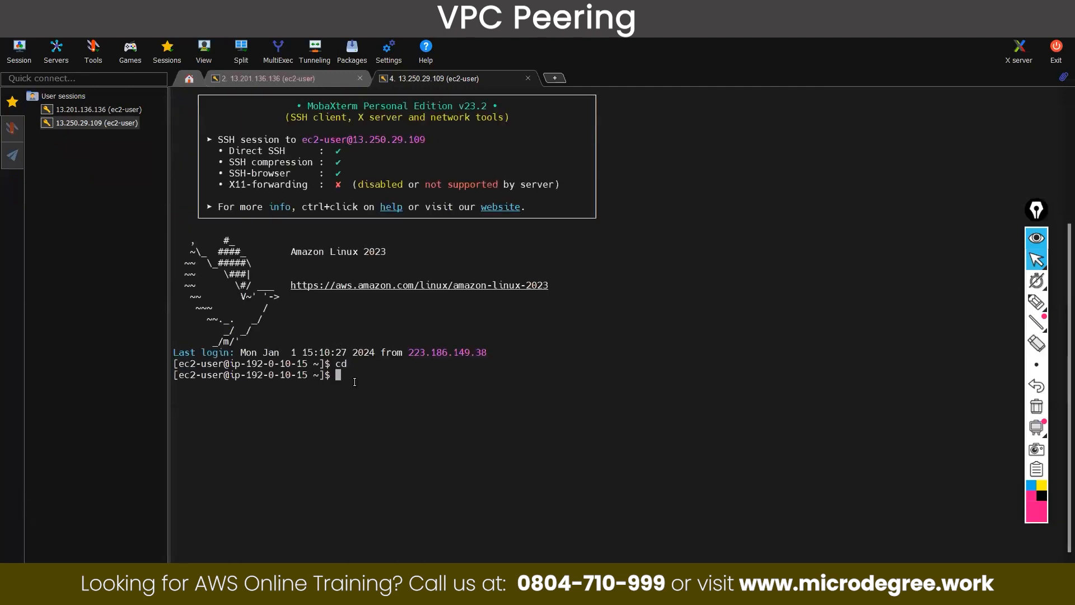
pyautogui.write('sudo su')
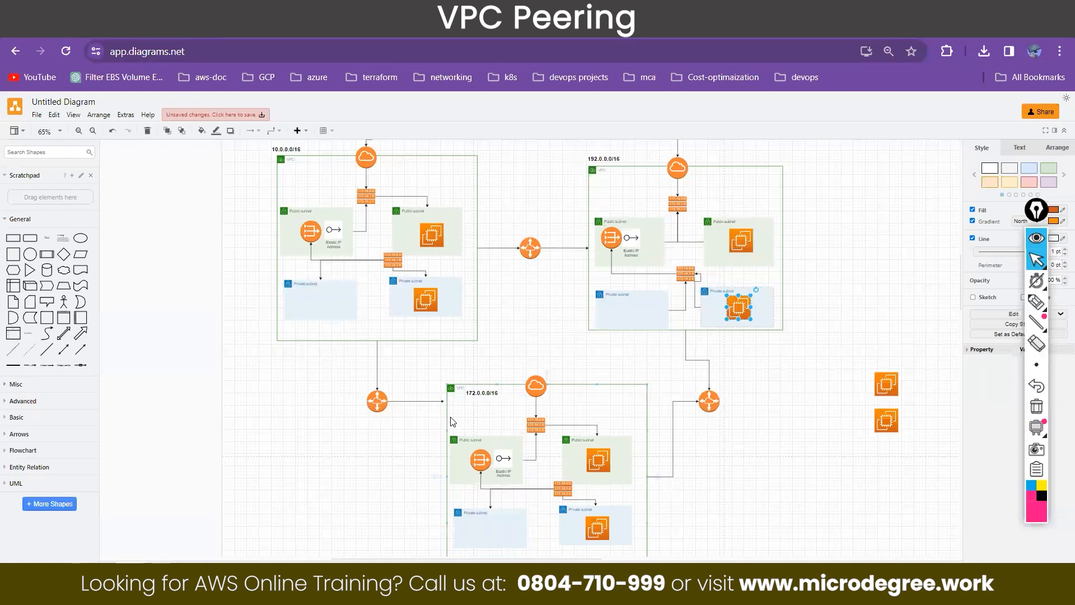
# Point out the route tables of the 10.0.0.0/16 and 192.0.0.0/16 VPCs in the network diagram.
pyautogui.click(390, 256)
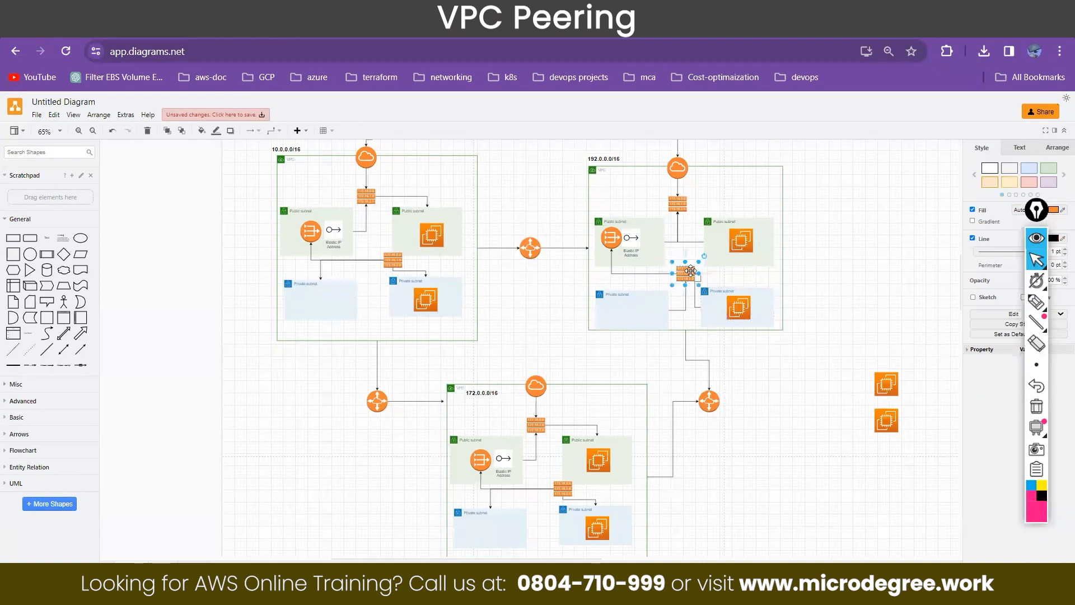
pyautogui.click(679, 205)
pyautogui.click(369, 193)
pyautogui.click(685, 273)
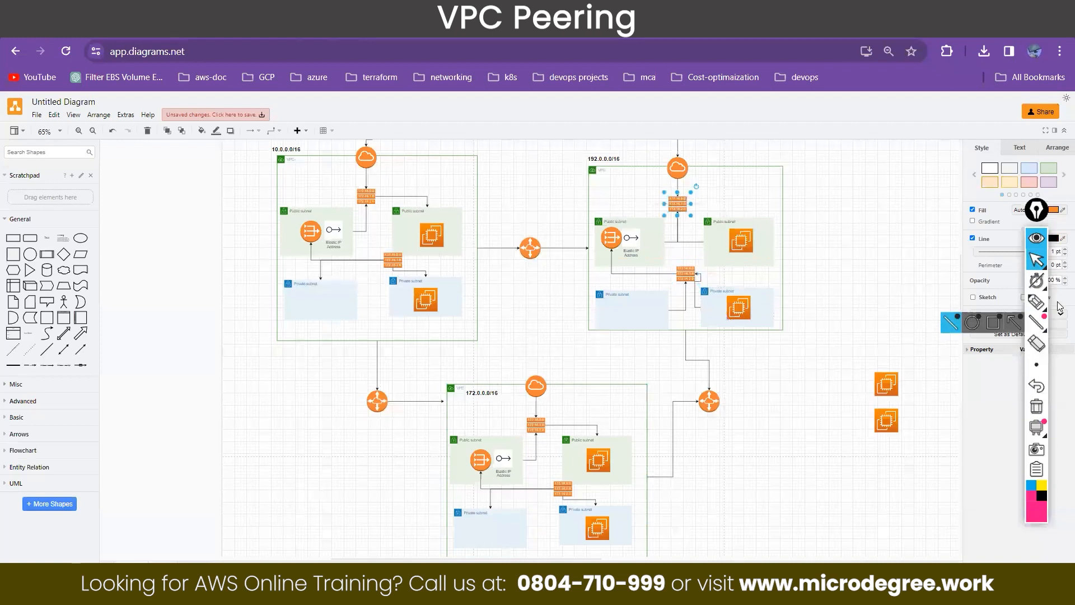
# Circle the 192.0.0.0/16 CIDR with the pen and write it beside the private route table of the 10.0.0.0/16 VPC.
pyautogui.click(1036, 302)
pyautogui.moveTo(605, 147)
pyautogui.mouseDown()
pyautogui.moveTo(577, 162)
pyautogui.moveTo(613, 171)
pyautogui.moveTo(630, 154)
pyautogui.moveTo(600, 142)
pyautogui.mouseUp()
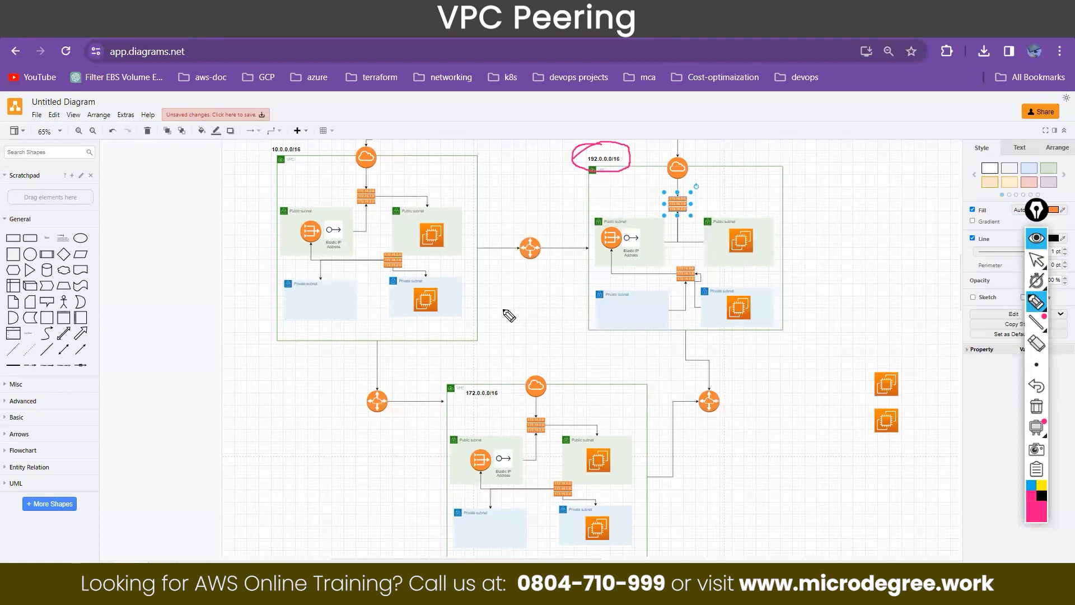
pyautogui.moveTo(593, 168); pyautogui.dragTo(619, 168)
pyautogui.moveTo(404, 261)
pyautogui.mouseDown()
pyautogui.moveTo(420, 254)
pyautogui.moveTo(403, 259)
pyautogui.mouseUp()
pyautogui.moveTo(429, 255); pyautogui.dragTo(435, 264)
pyautogui.moveTo(455, 256); pyautogui.dragTo(471, 258)
pyautogui.click(458, 262)
# Circle the peering connection and draw arrows linking it to the 192.0.0.0/16 CIDR and the 10.0.0.0/16 VPC's route tables.
pyautogui.moveTo(536, 239)
pyautogui.mouseDown()
pyautogui.moveTo(518, 256)
pyautogui.moveTo(541, 255)
pyautogui.moveTo(483, 252)
pyautogui.moveTo(494, 258)
pyautogui.mouseUp()
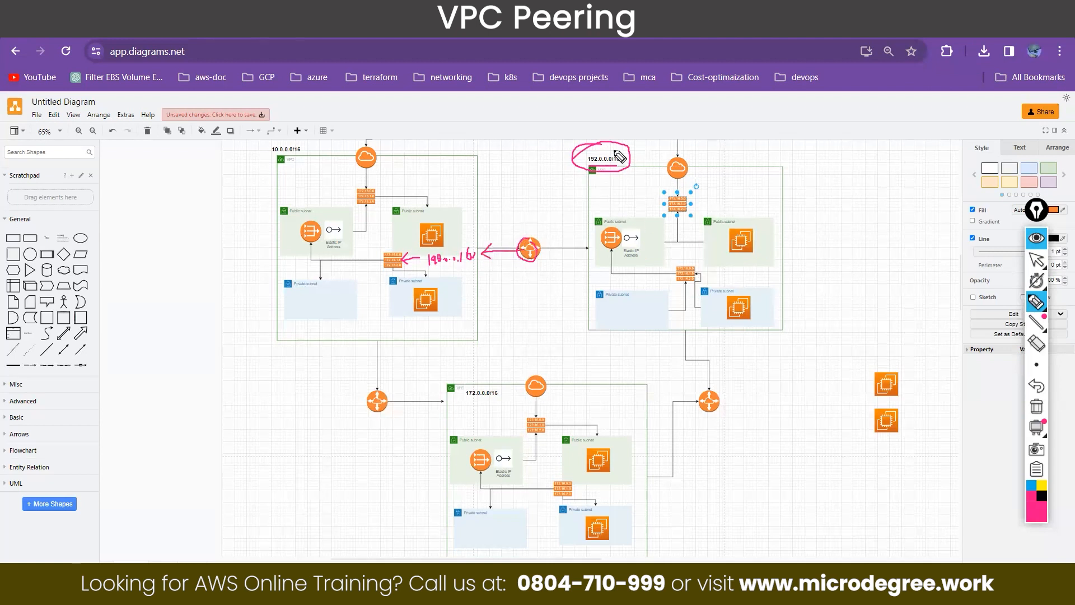
pyautogui.moveTo(587, 164)
pyautogui.mouseDown()
pyautogui.moveTo(543, 231)
pyautogui.moveTo(551, 234)
pyautogui.mouseUp()
pyautogui.moveTo(426, 234); pyautogui.dragTo(399, 259)
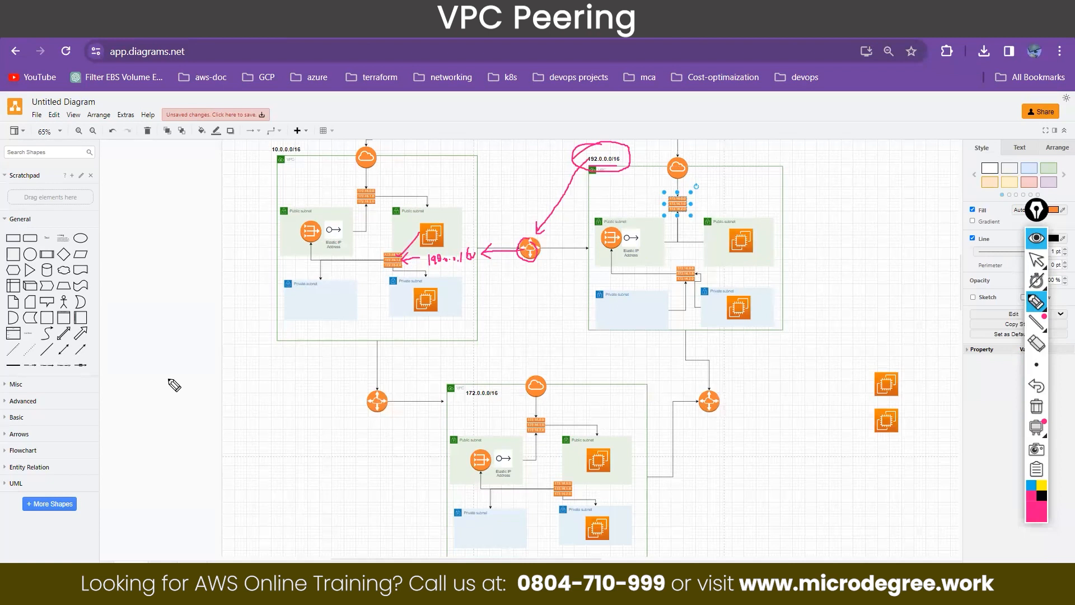
pyautogui.moveTo(357, 207)
pyautogui.mouseDown()
pyautogui.moveTo(352, 197)
pyautogui.moveTo(374, 193)
pyautogui.moveTo(367, 184)
pyautogui.mouseUp()
pyautogui.moveTo(524, 250); pyautogui.dragTo(389, 188)
# Circle the 192.0.0.0/16 VPC's public route table and the 10.0.0.0/16 CIDR, and mark the return route through the peering connection.
pyautogui.moveTo(677, 211)
pyautogui.mouseDown()
pyautogui.moveTo(665, 199)
pyautogui.moveTo(673, 186)
pyautogui.mouseUp()
pyautogui.moveTo(305, 154)
pyautogui.mouseDown()
pyautogui.moveTo(270, 153)
pyautogui.moveTo(311, 147)
pyautogui.mouseUp()
pyautogui.moveTo(698, 191); pyautogui.dragTo(726, 183)
pyautogui.moveTo(535, 251)
pyautogui.mouseDown()
pyautogui.moveTo(625, 249)
pyautogui.moveTo(667, 239)
pyautogui.moveTo(676, 223)
pyautogui.mouseUp()
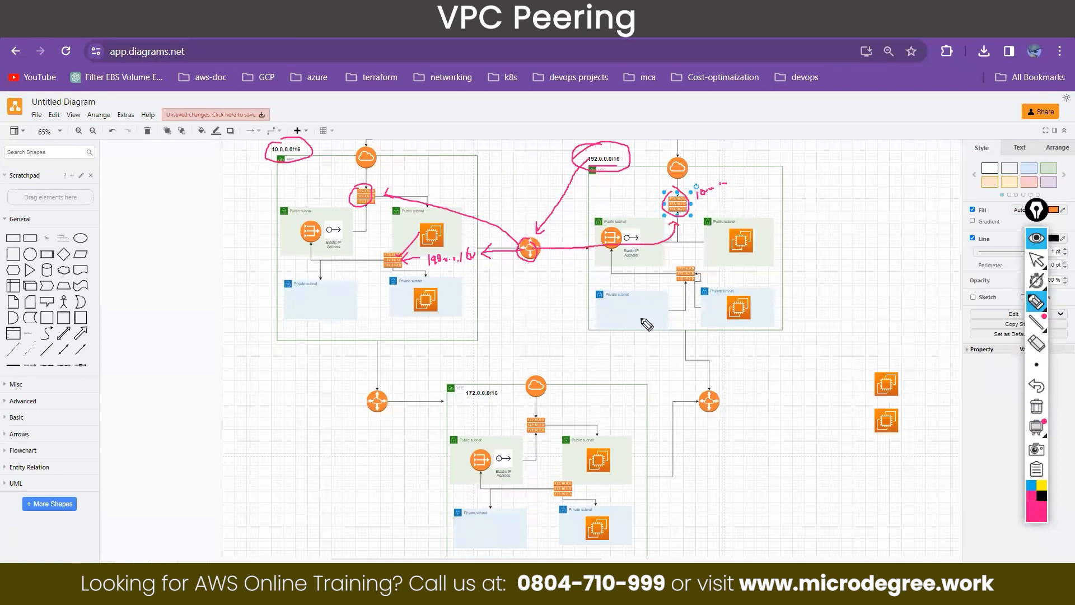
# Leave the pen and copy the 192.0.0.0/16 CIDR text from the diagram.
pyautogui.click(1036, 259)
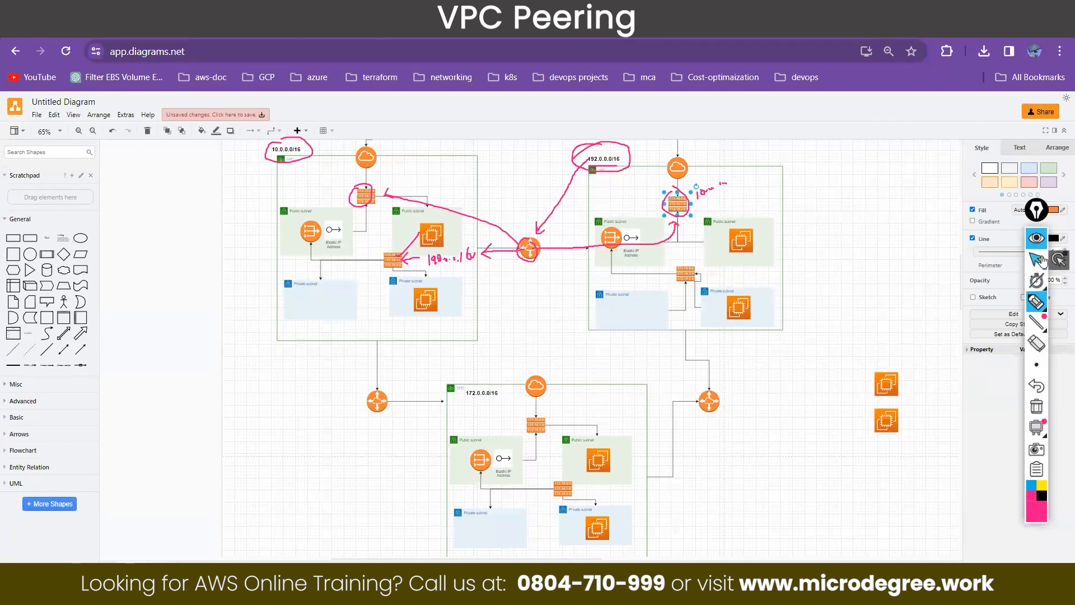
pyautogui.click(616, 158)
pyautogui.doubleClick(616, 158)
pyautogui.hotkey('ctrl', 'c')
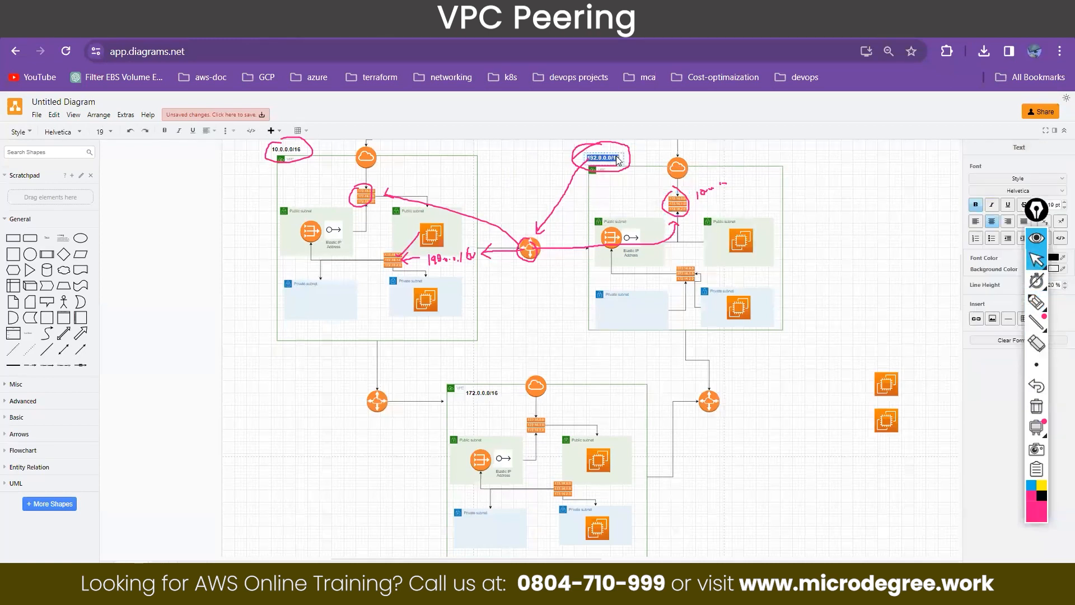
# Return to the VPC console in the Mumbai region, hide the pen annotations and open the route tables.
pyautogui.hotkey('ctrl', 'Tab')
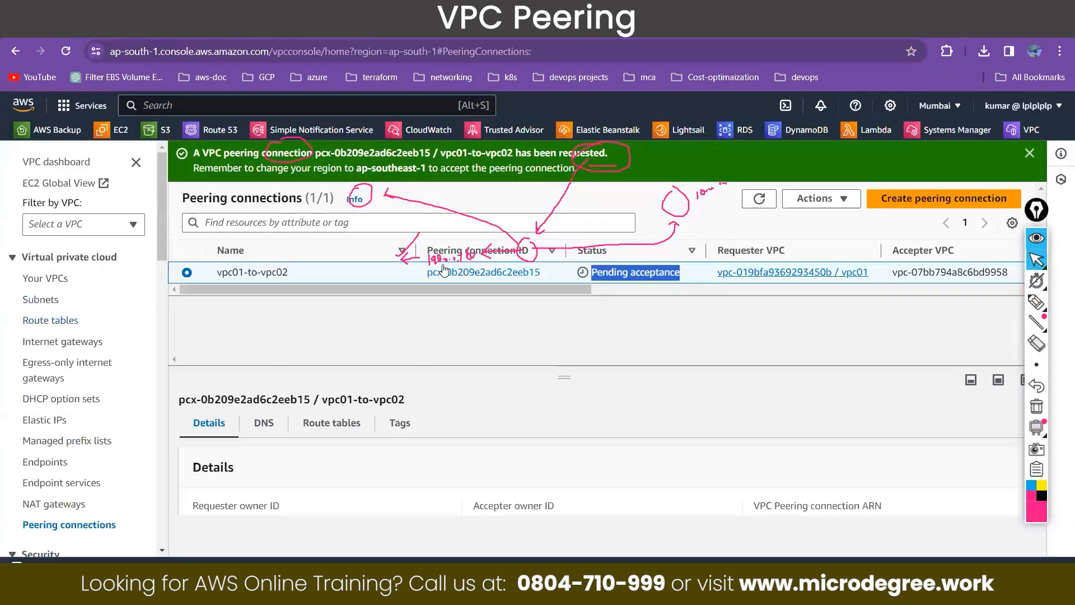
pyautogui.click(57, 280)
pyautogui.click(1036, 238)
pyautogui.click(38, 322)
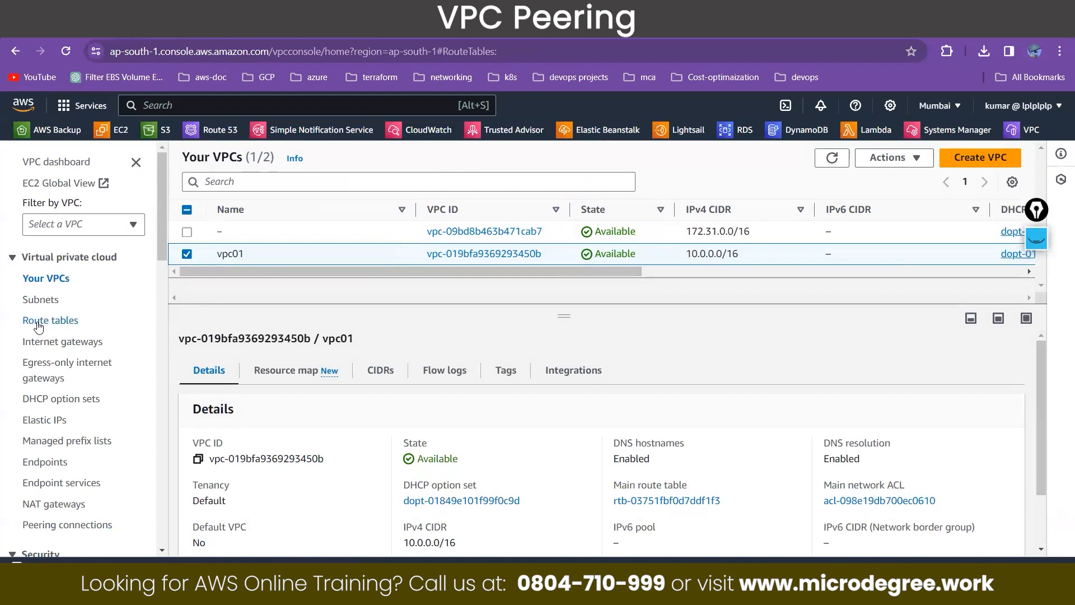
# Edit the routes of vpc01's pu-rt route table and add a route with destination 192.0.0.0/16.
pyautogui.moveTo(562, 325); pyautogui.dragTo(566, 348)
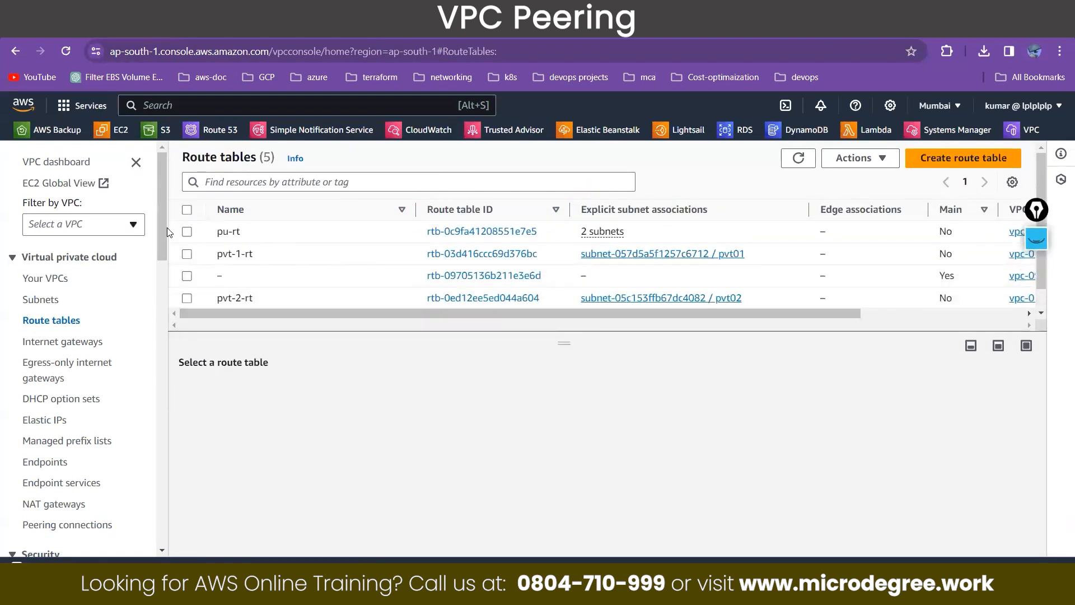
pyautogui.click(187, 231)
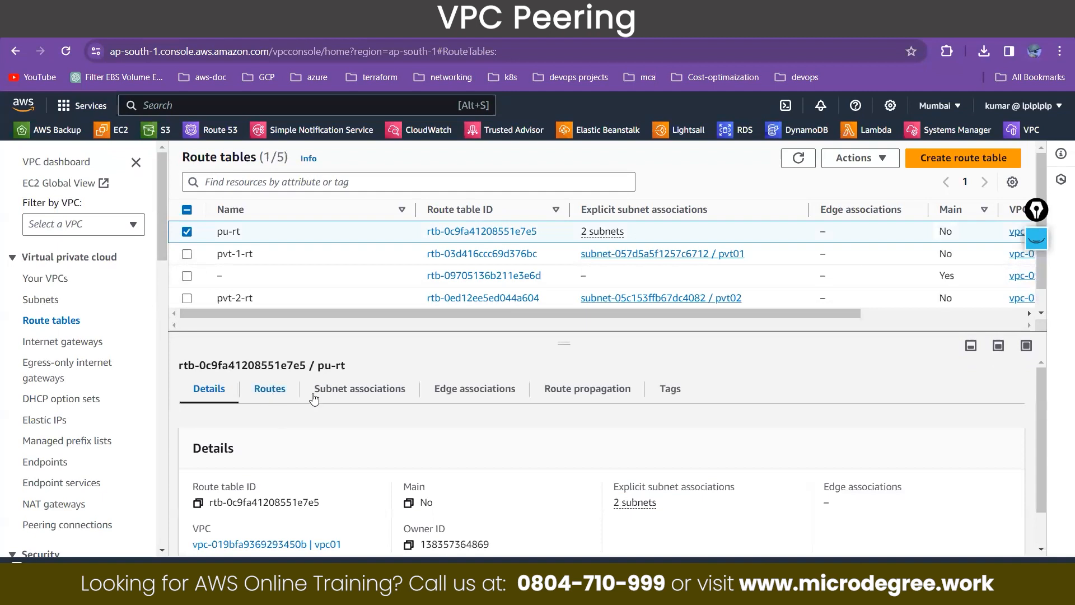
pyautogui.click(270, 391)
pyautogui.click(982, 428)
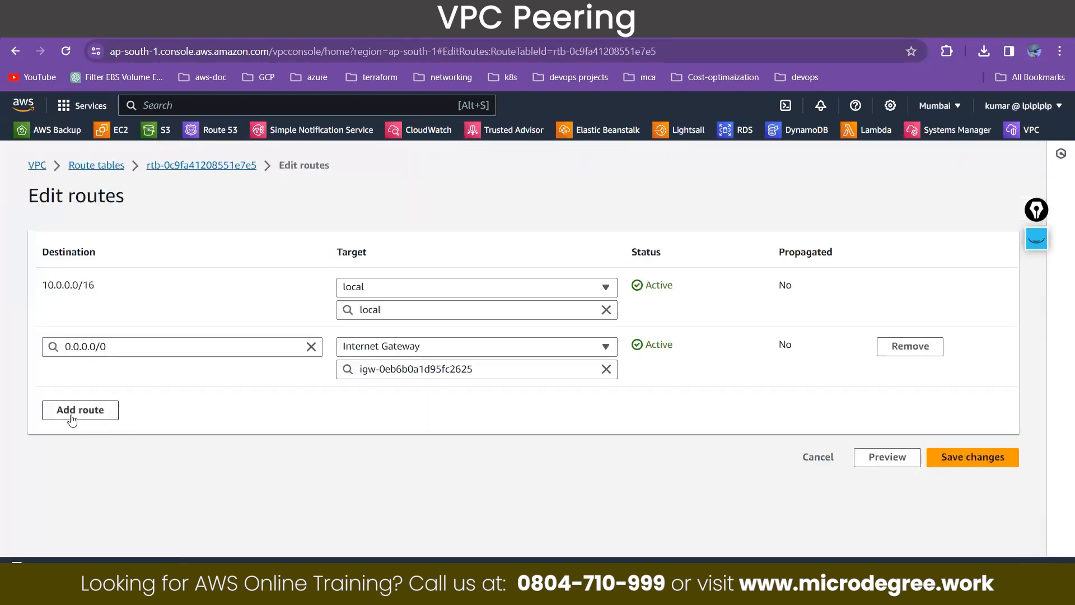
pyautogui.click(72, 417)
pyautogui.click(123, 413)
pyautogui.write('192.0.0.0/16')
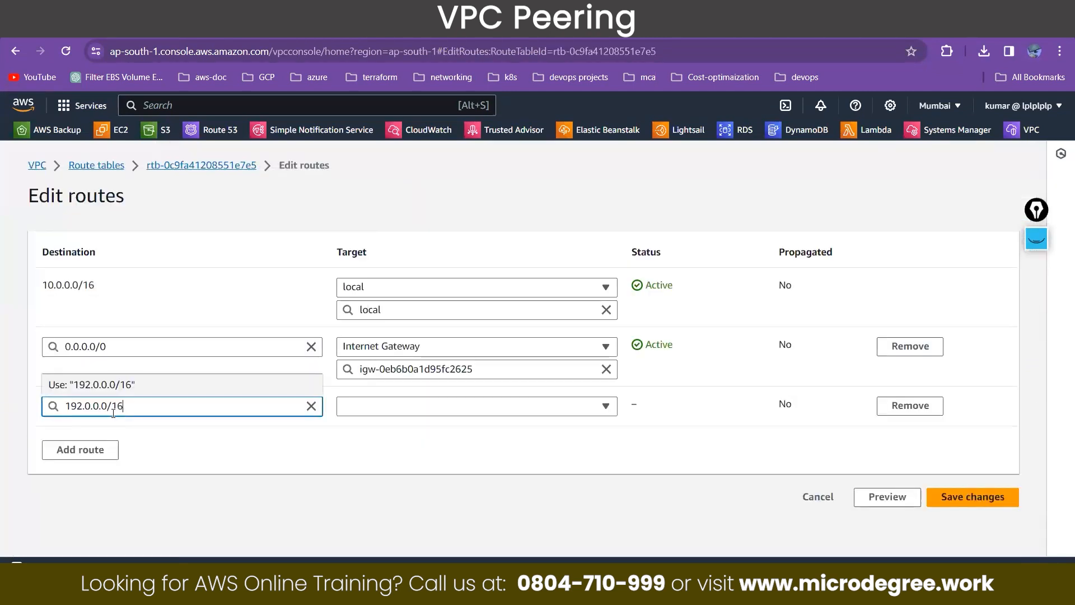
# Set the new pu-rt route's target to the peering connection vpc01-to-vpc02 and save the changes.
pyautogui.click(416, 407)
pyautogui.click(404, 371)
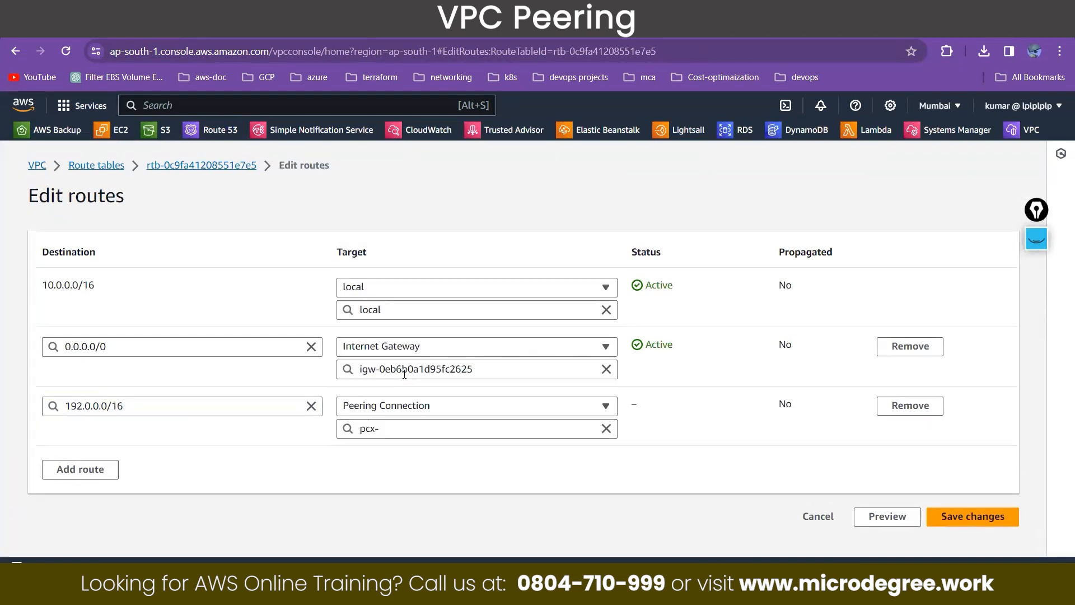
pyautogui.click(408, 430)
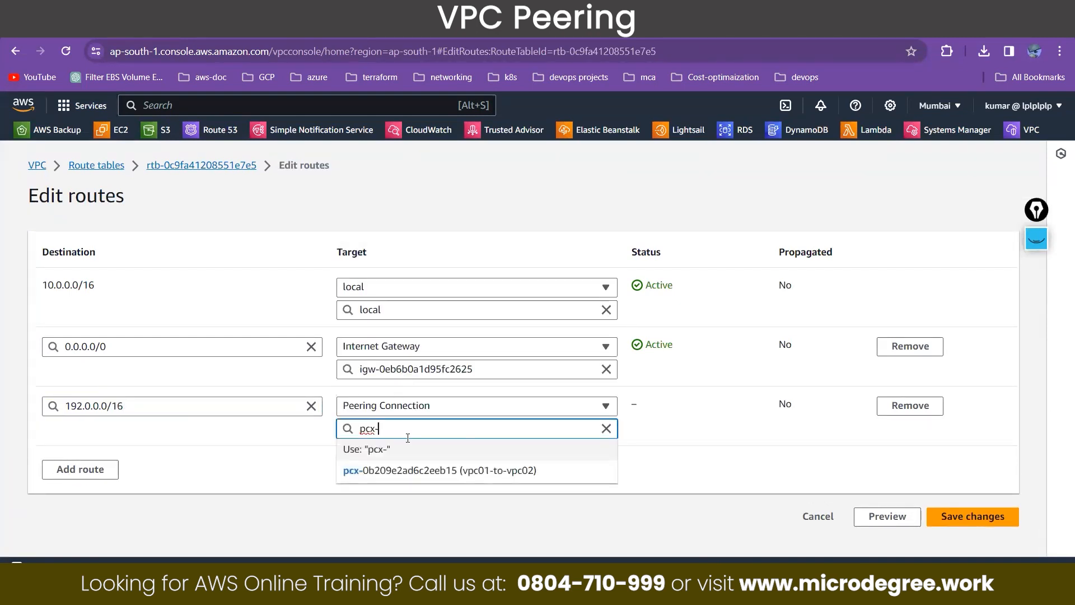
pyautogui.click(502, 476)
pyautogui.click(973, 515)
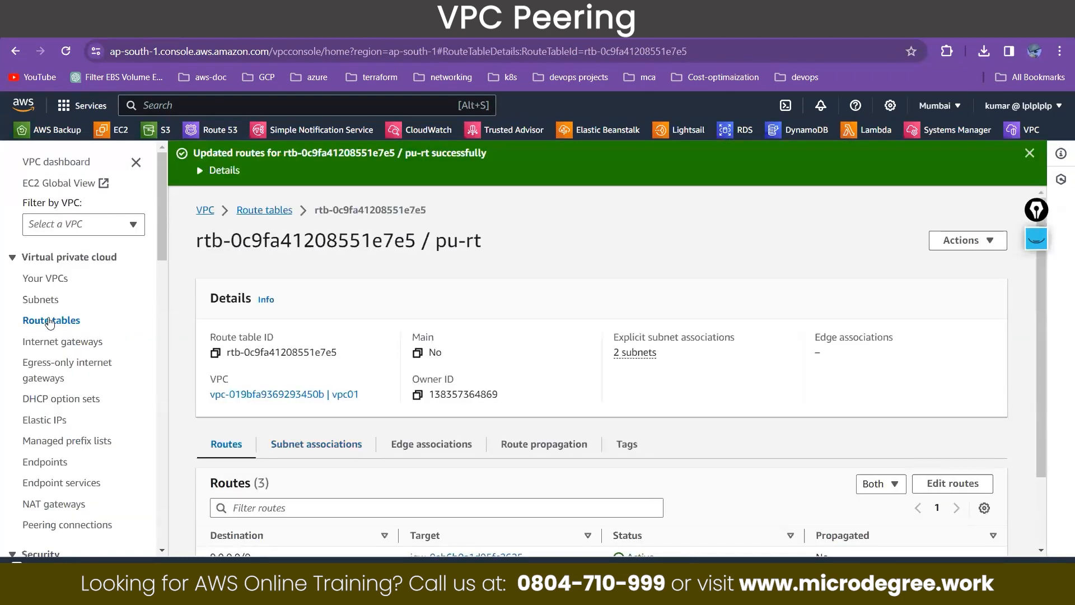
# Edit the routes of vpc01's pvt-1-rt route table and add a route with destination 192.0.0.0/16.
pyautogui.click(50, 321)
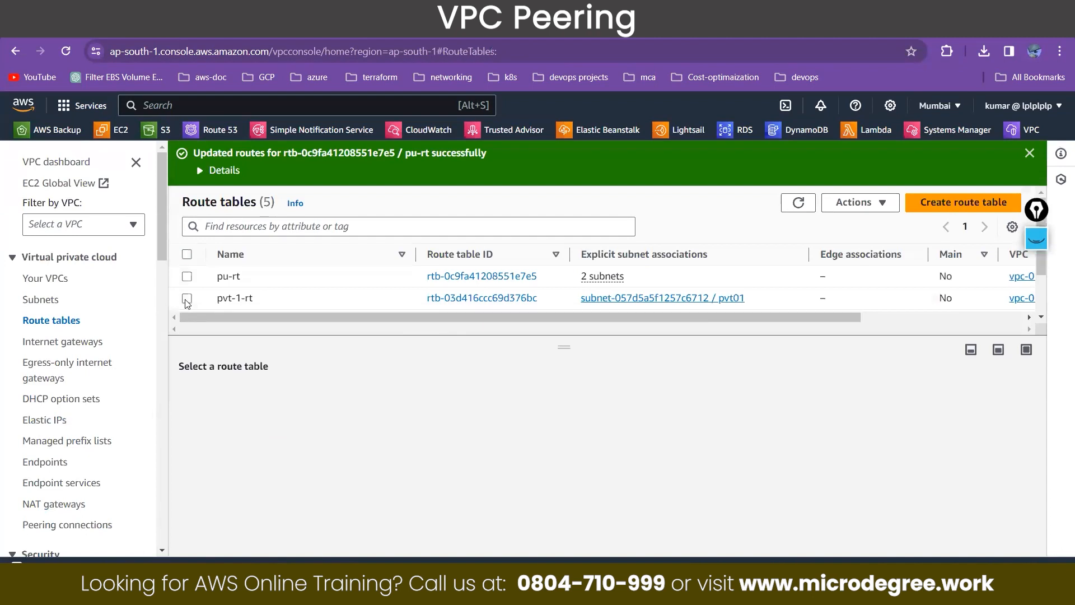
pyautogui.click(273, 389)
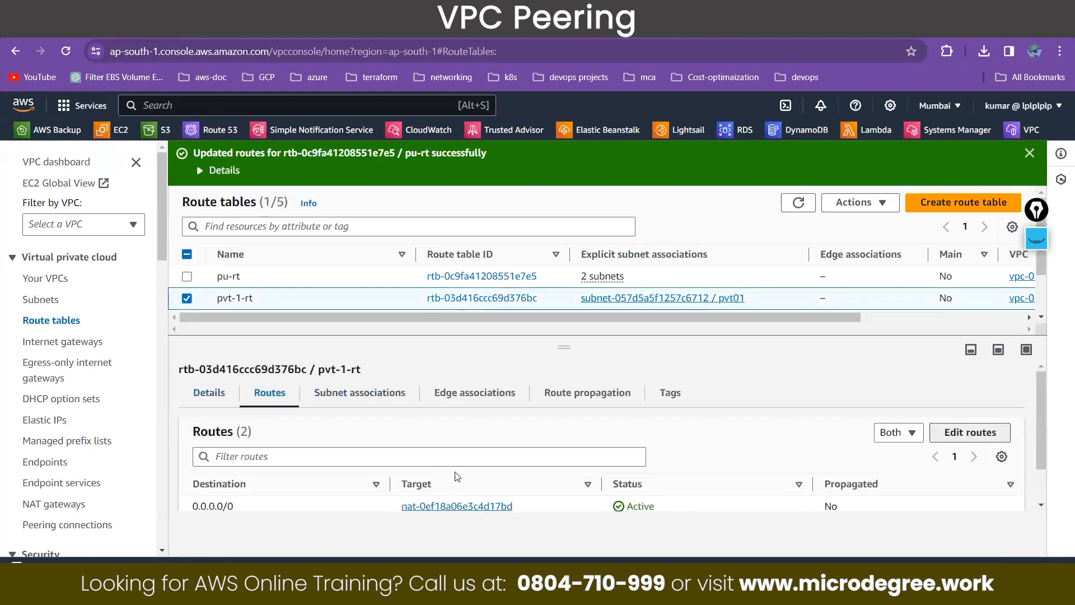
pyautogui.click(972, 435)
pyautogui.click(99, 410)
pyautogui.click(113, 401)
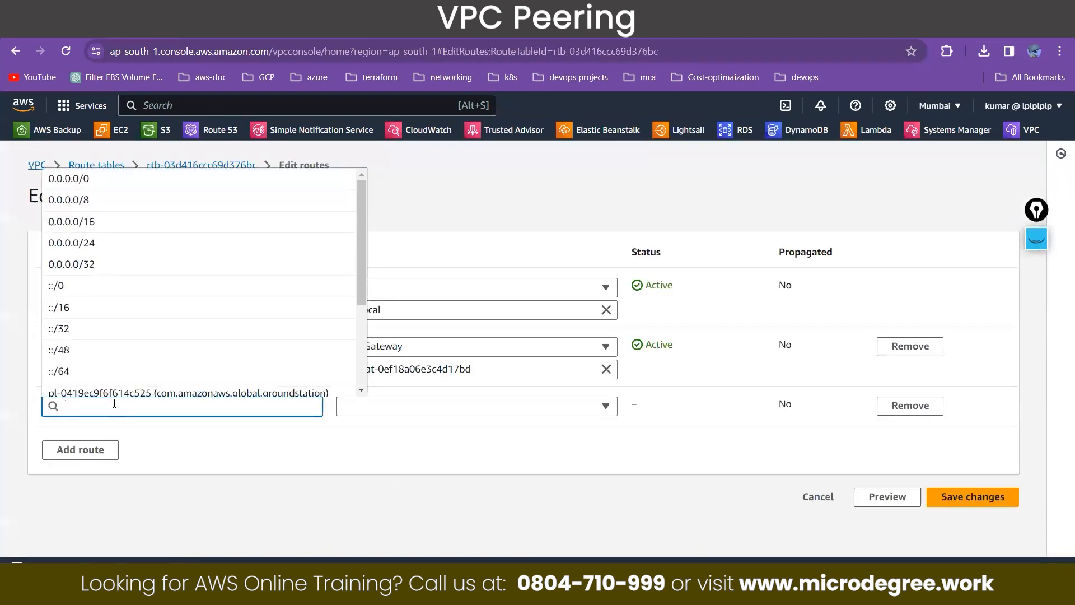
pyautogui.hotkey('ctrl', 'v')
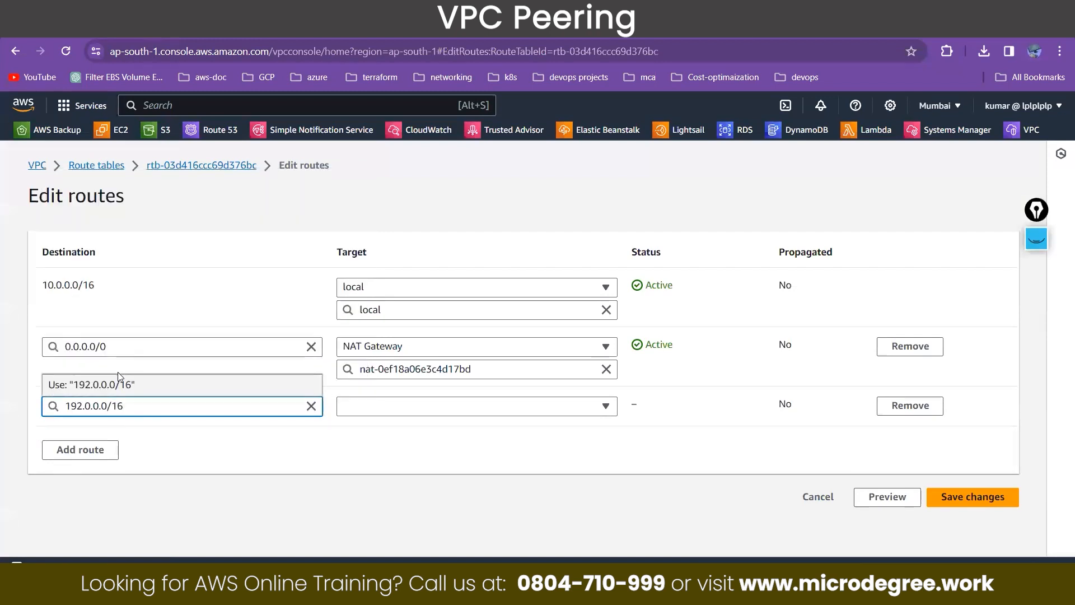
pyautogui.click(123, 383)
# Set the new pvt-1-rt route's target to the peering connection vpc01-to-vpc02 and save the changes.
pyautogui.click(398, 408)
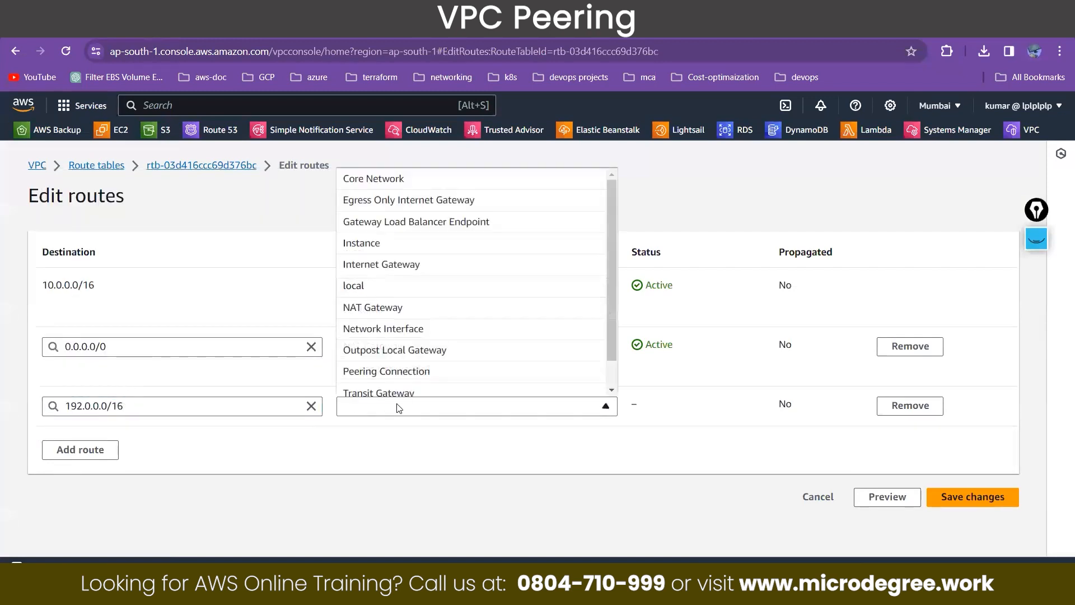
pyautogui.click(396, 372)
pyautogui.click(398, 429)
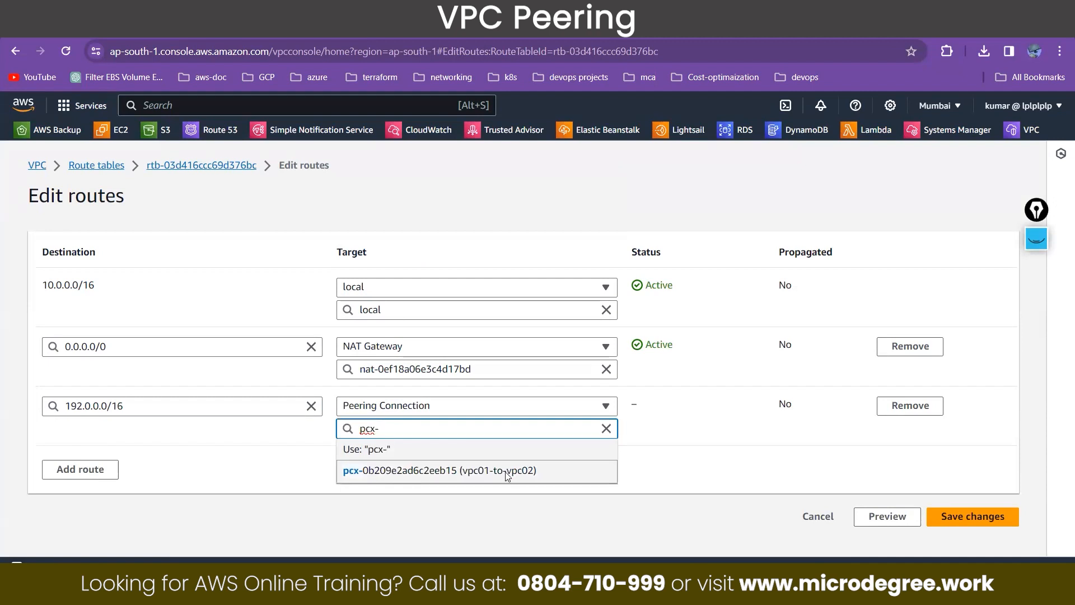
pyautogui.click(394, 468)
pyautogui.click(958, 518)
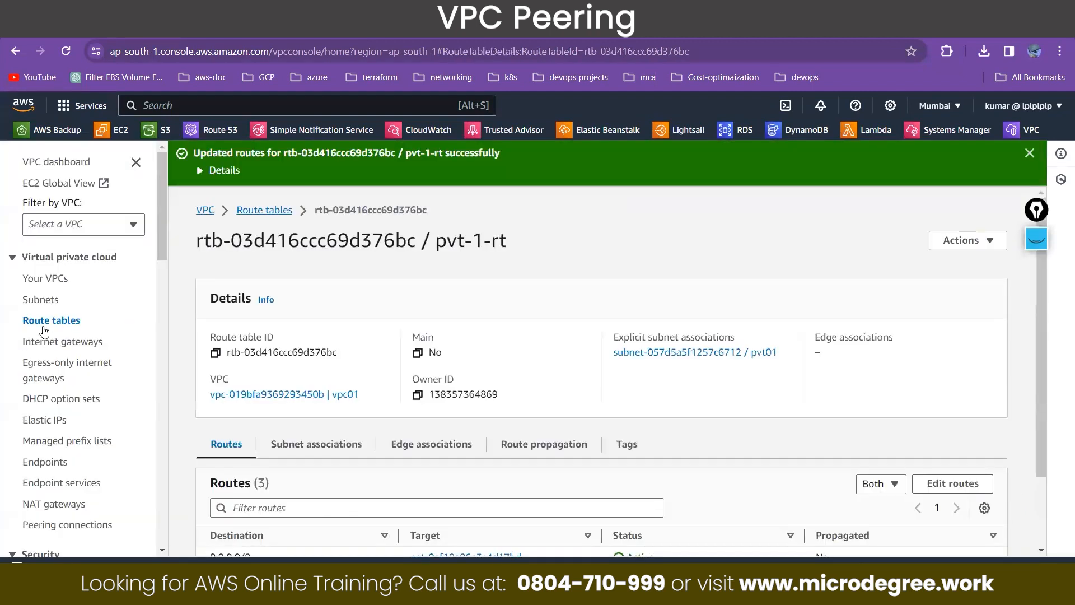
# Edit the routes of vpc01's pvt-2-rt route table and add a route with destination 192.0.0.0/16.
pyautogui.click(45, 323)
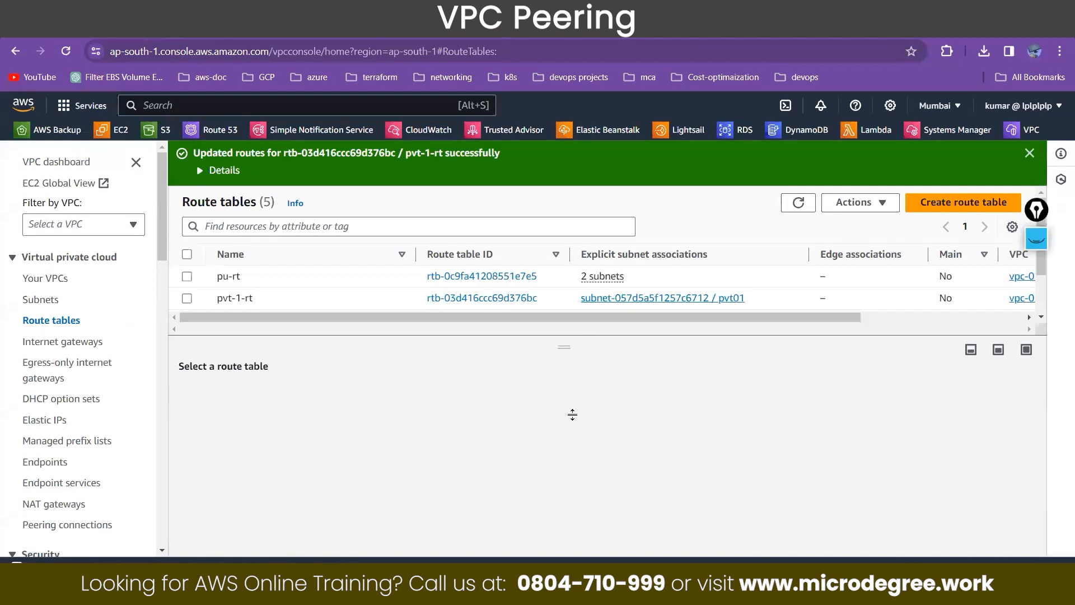
pyautogui.moveTo(573, 415); pyautogui.dragTo(572, 420)
pyautogui.click(187, 342)
pyautogui.click(269, 467)
pyautogui.scroll(-2, 297, 503)
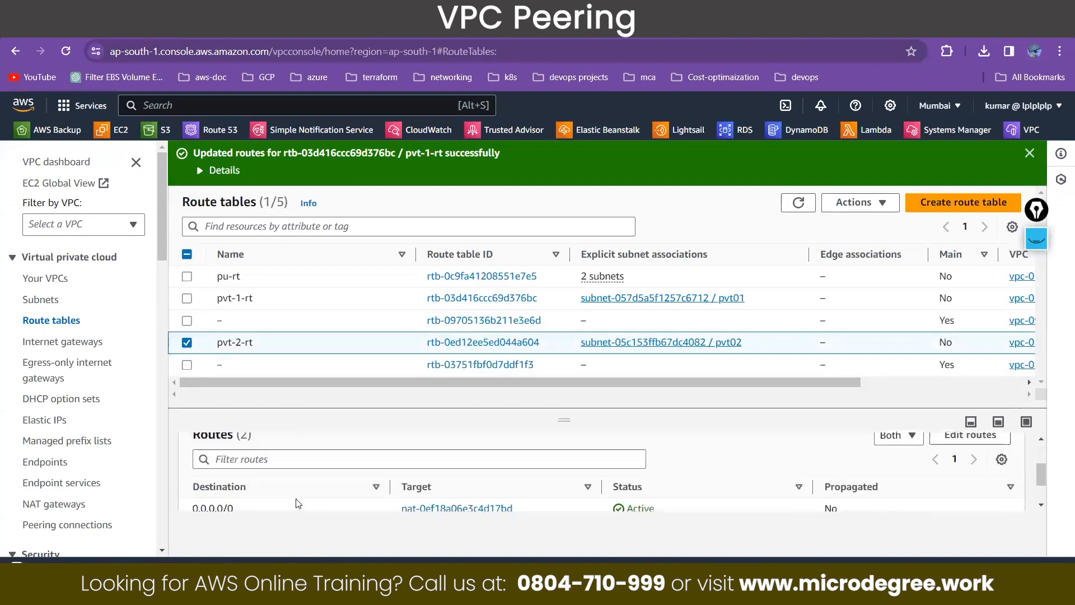
pyautogui.click(971, 436)
pyautogui.click(80, 409)
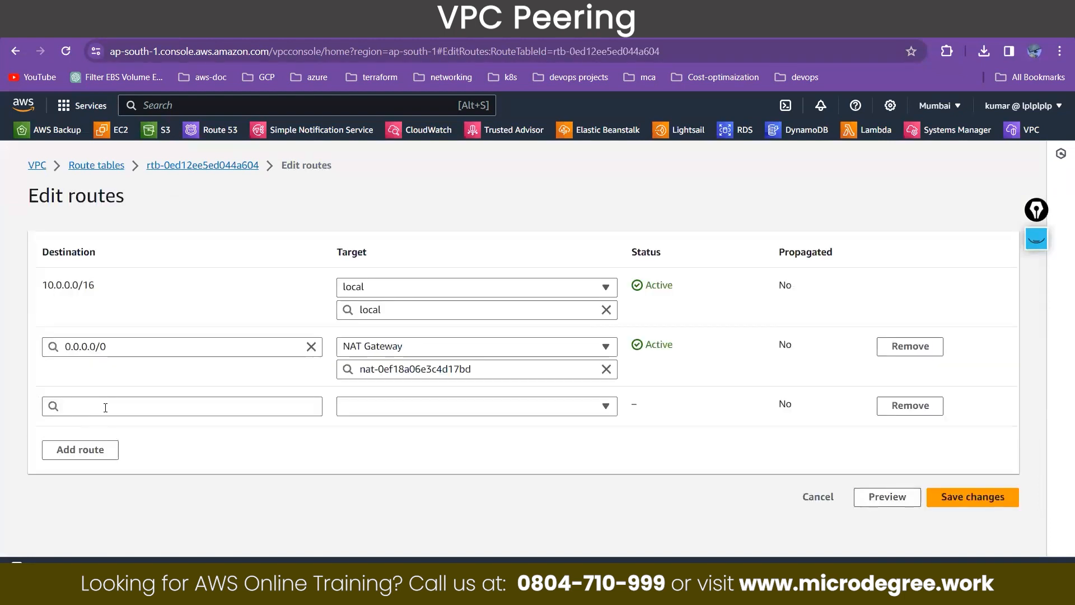
pyautogui.click(105, 407)
pyautogui.write('192.0.0.0/16')
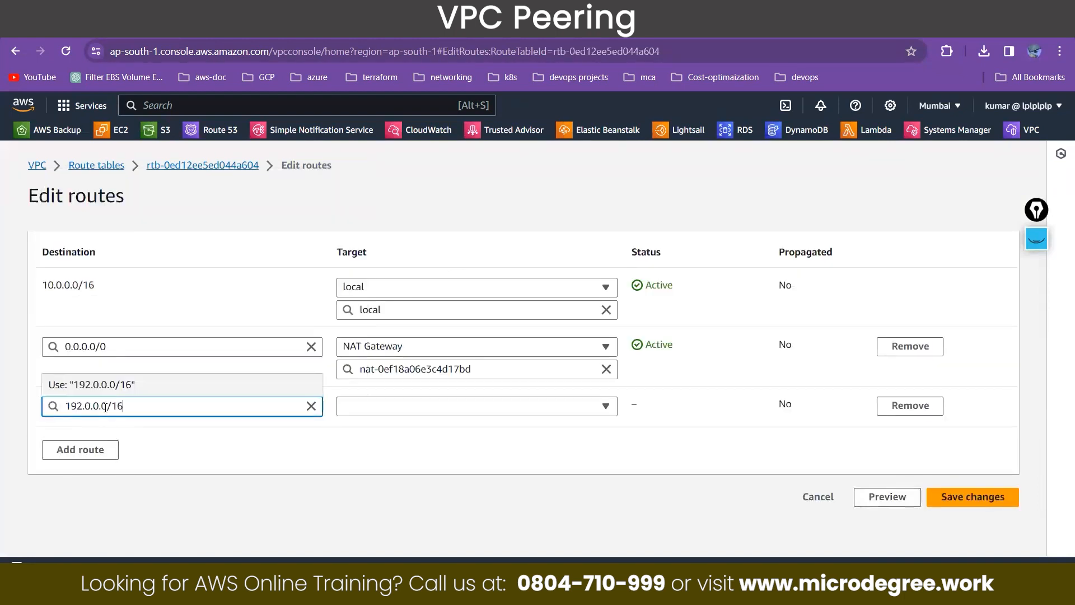
pyautogui.press('Return')
# Set the new pvt-2-rt route's target to the peering connection vpc01-to-vpc02 and save the changes.
pyautogui.click(383, 414)
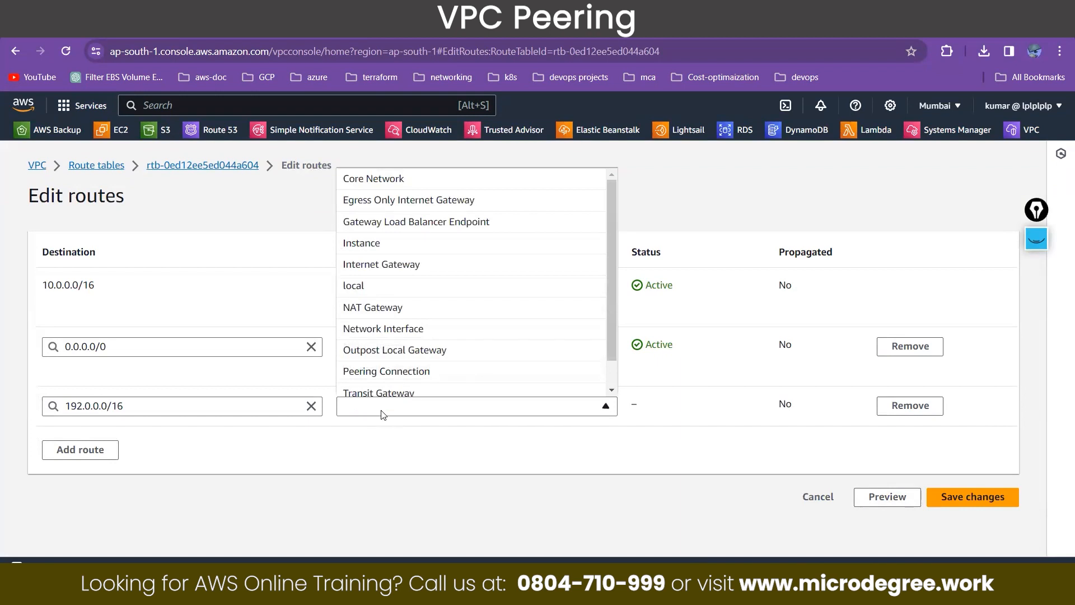
pyautogui.click(384, 374)
pyautogui.click(395, 428)
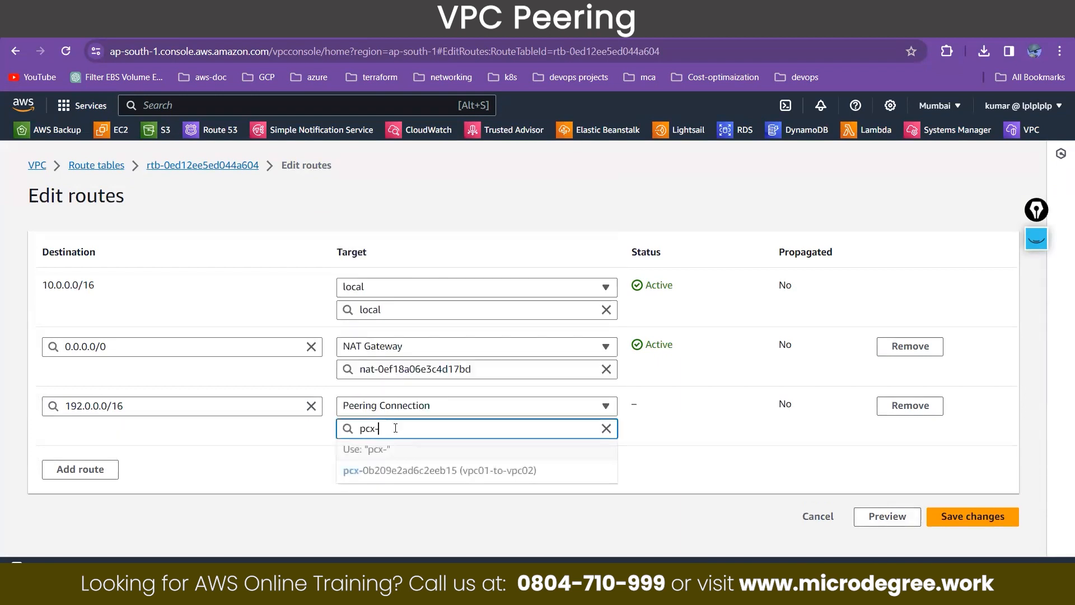
pyautogui.click(409, 472)
pyautogui.click(973, 516)
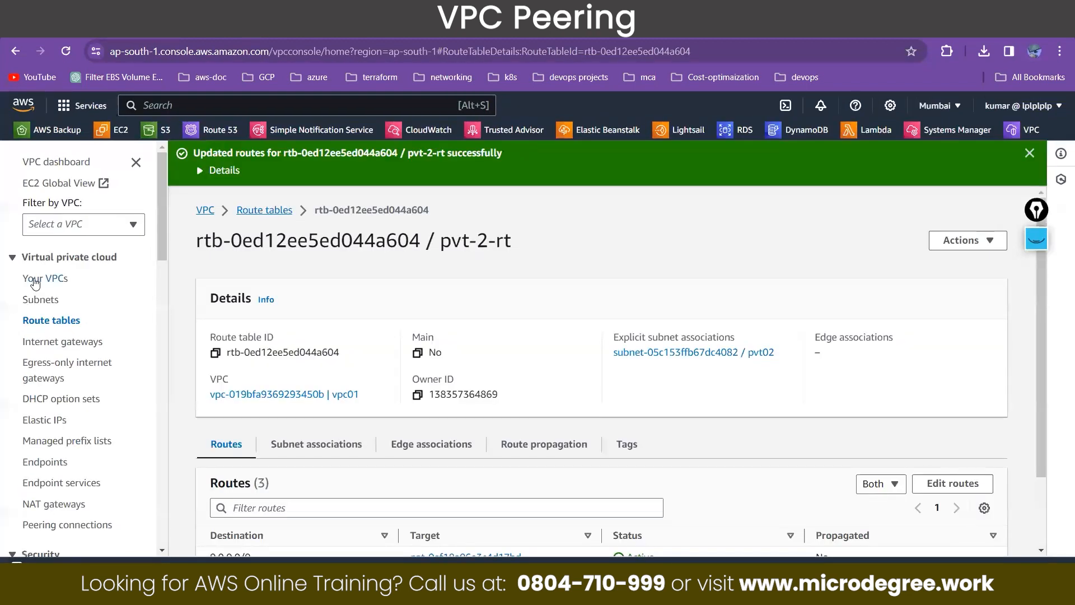
# Open the list of VPCs in Mumbai and copy vpc01's IPv4 CIDR, 10.0.0.0/16.
pyautogui.click(35, 280)
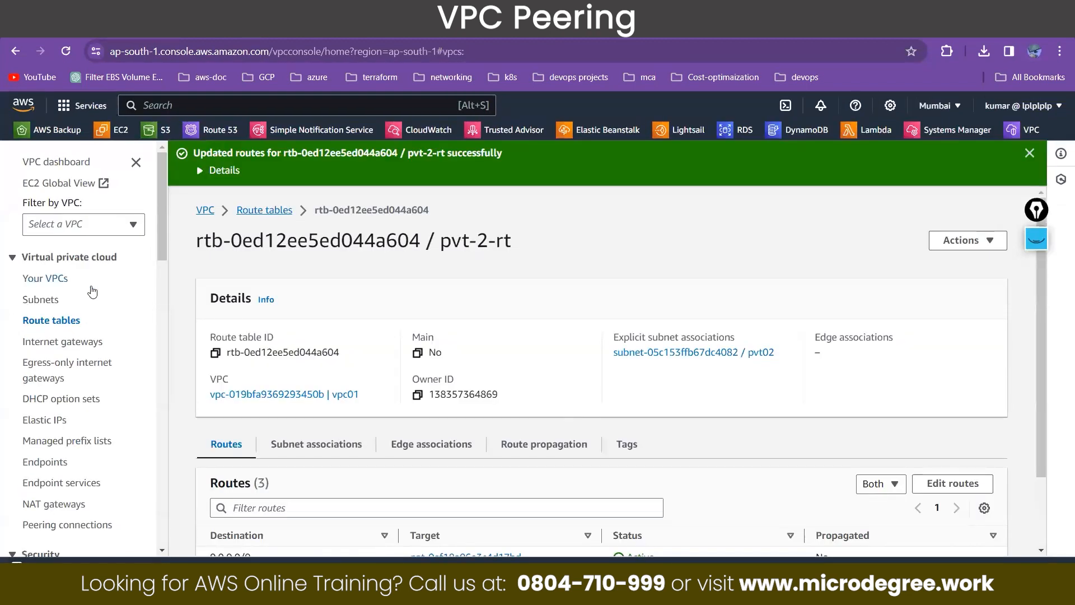
pyautogui.moveTo(753, 262); pyautogui.dragTo(679, 261)
pyautogui.hotkey('ctrl', 'c')
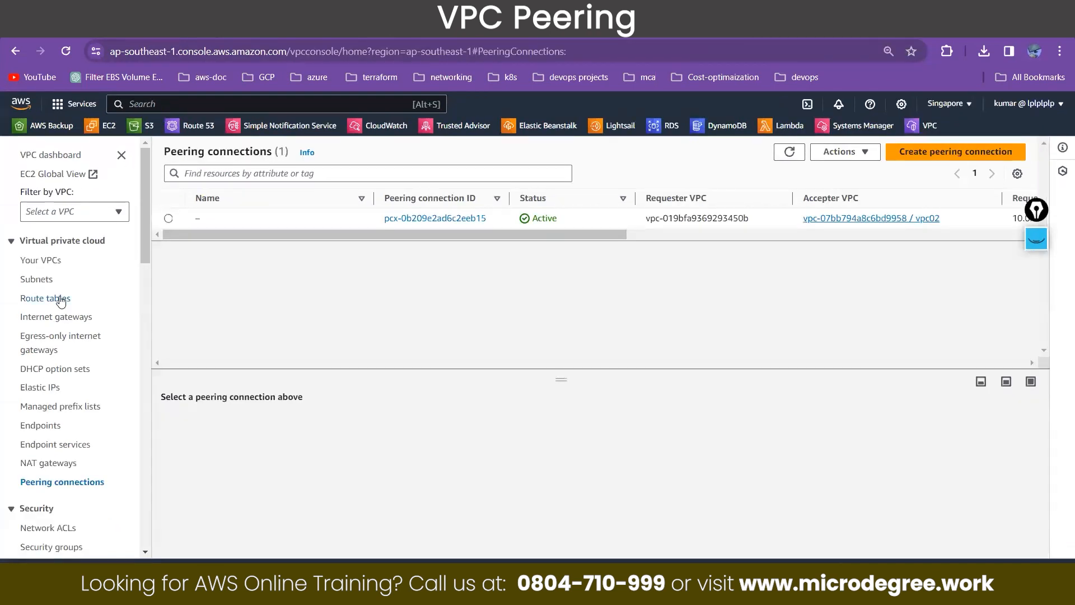
# In the Singapore region's VPC console, edit the routes of vpc02's pu-rt route table and add a route with destination 10.0.0.0/16.
pyautogui.click(61, 300)
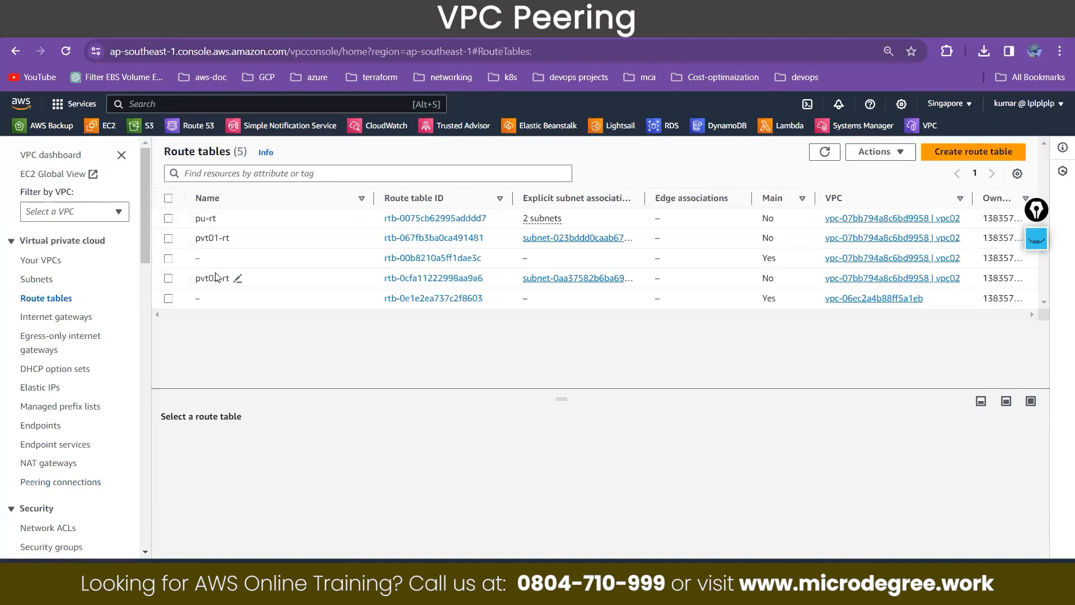
pyautogui.click(169, 219)
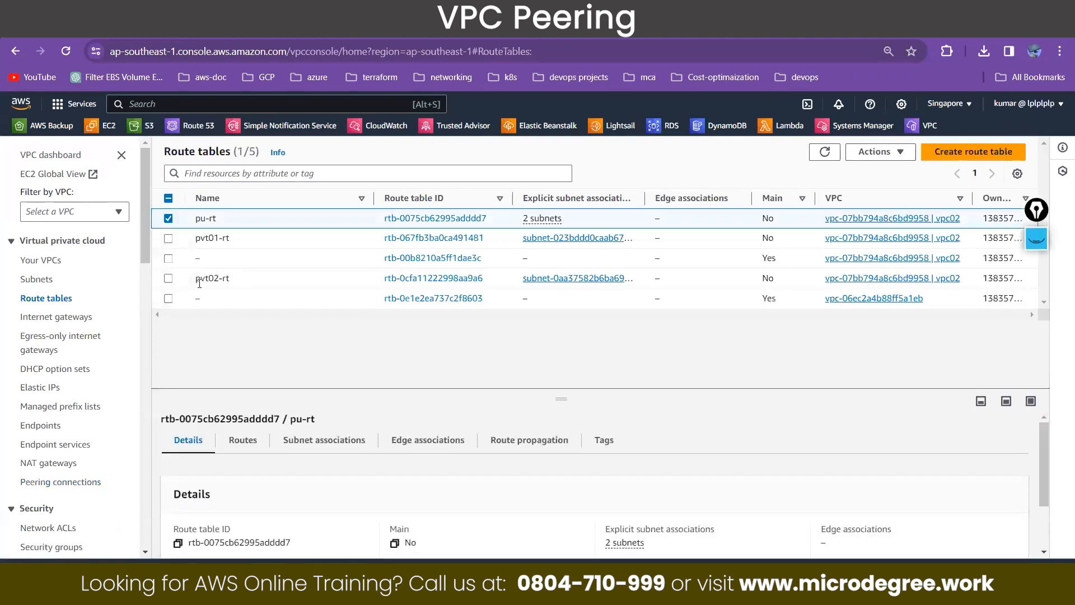
pyautogui.click(245, 441)
pyautogui.moveTo(566, 328); pyautogui.dragTo(566, 331)
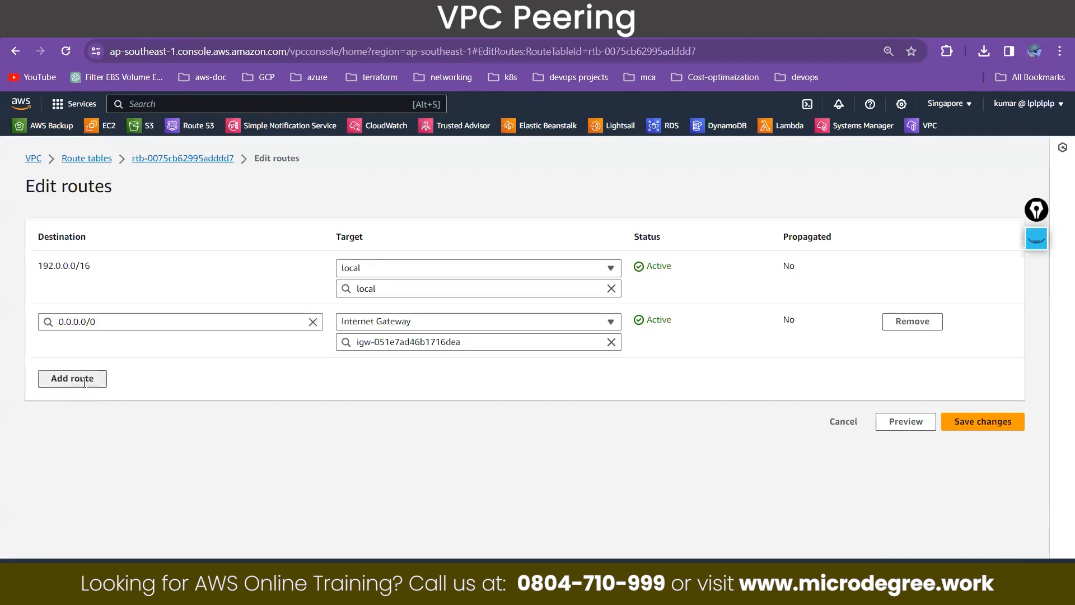
pyautogui.click(86, 383)
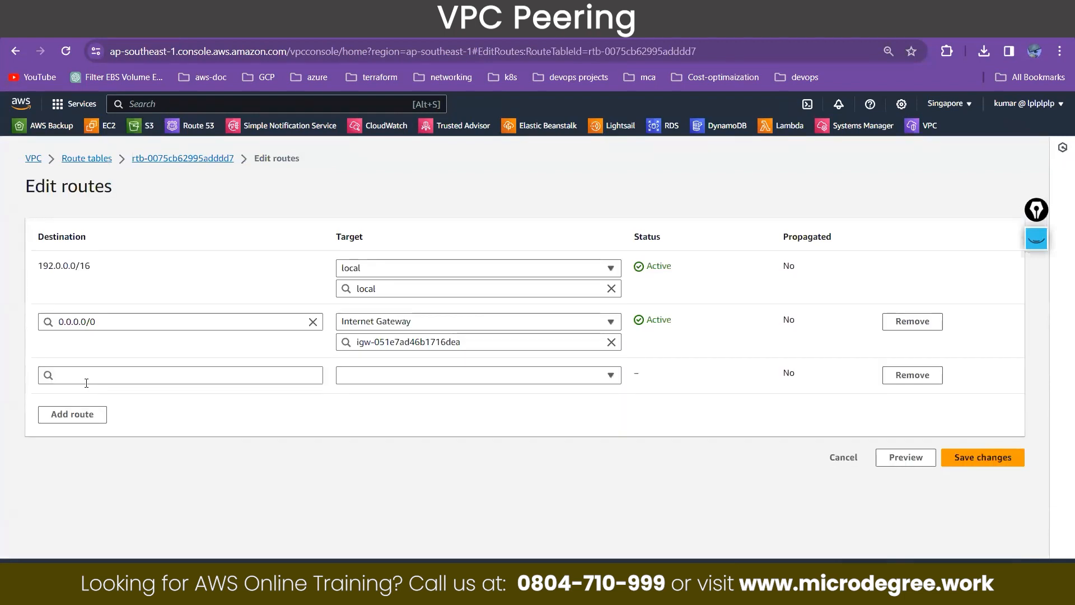
pyautogui.click(106, 377)
pyautogui.write('10.0.0.0/16')
pyautogui.press('Return')
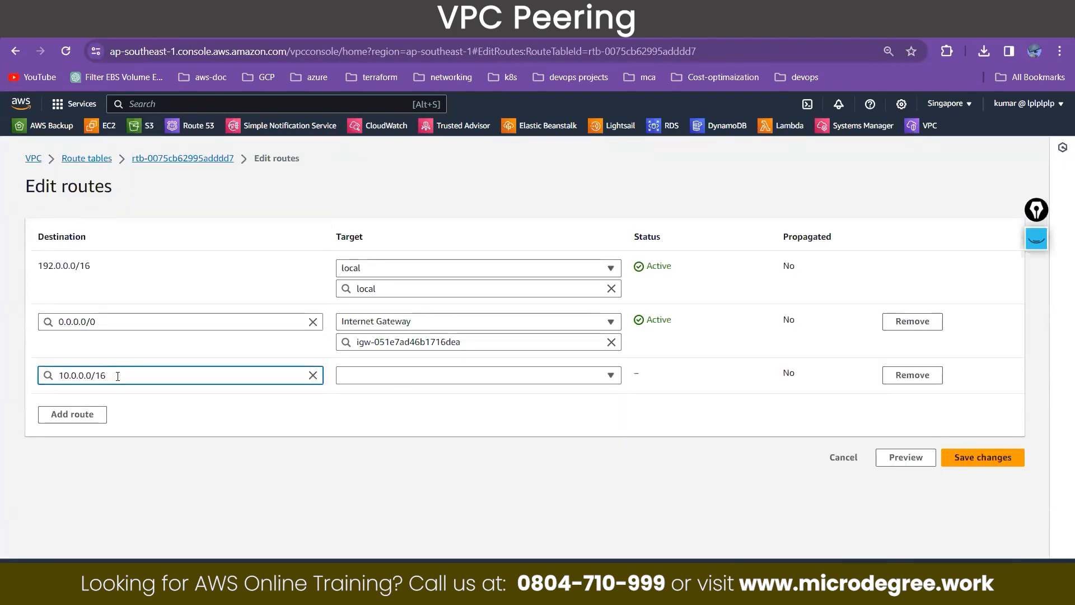
# Set the 10.0.0.0/16 route's target in vpc02's pu-rt to peering connection pcx-0b209e2ad6c2eeb15 and save the changes.
pyautogui.click(476, 382)
pyautogui.click(411, 343)
pyautogui.click(411, 395)
pyautogui.write('pcx-')
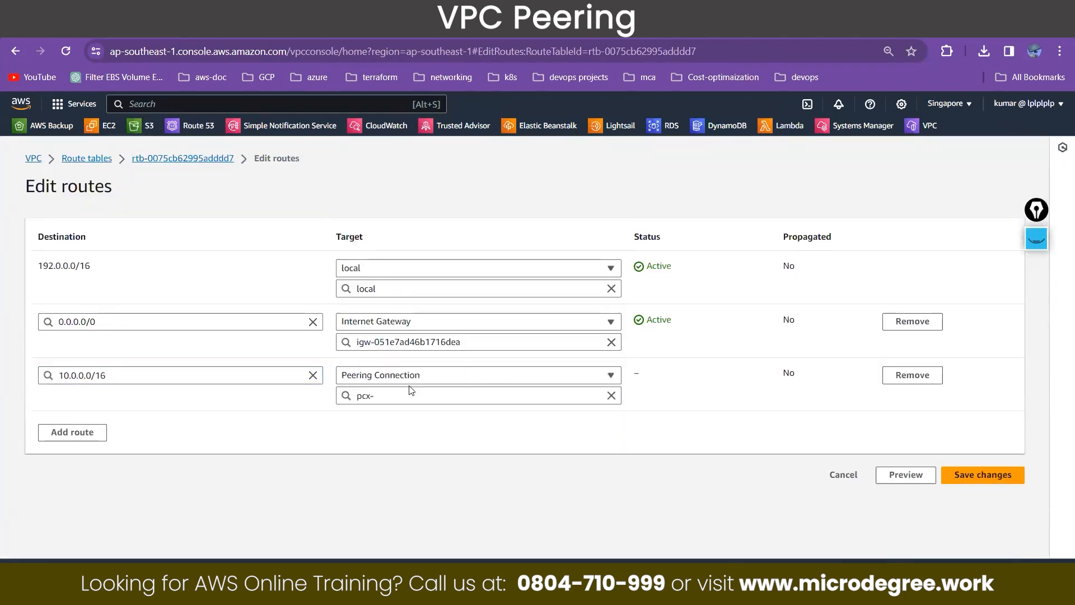
pyautogui.click(570, 436)
pyautogui.click(983, 475)
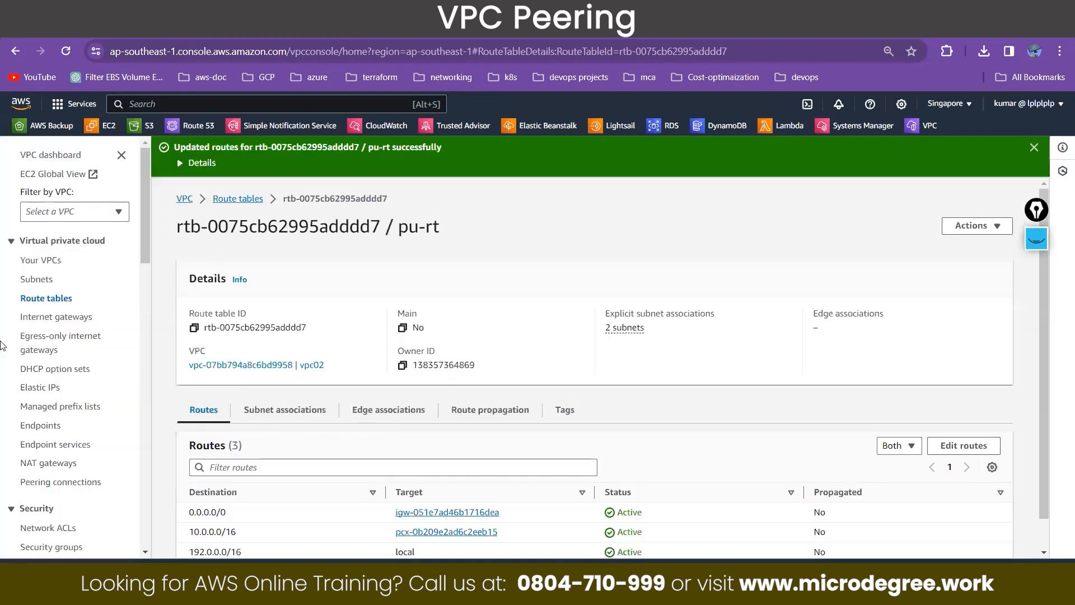
# Edit the routes of vpc02's pvt01-rt route table and add a route with destination 10.0.0.0/16.
pyautogui.click(44, 299)
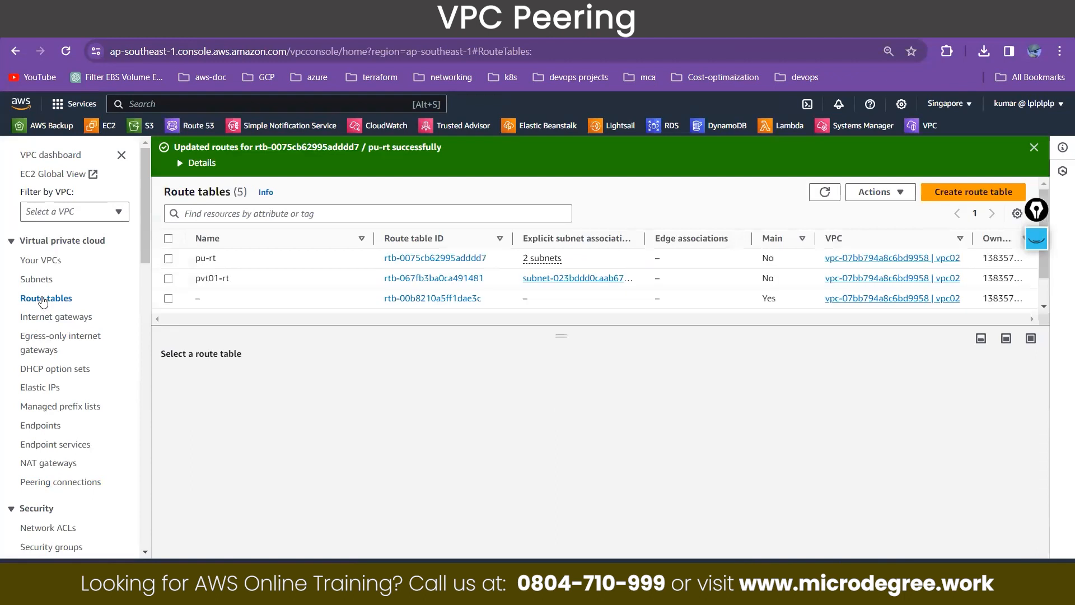
pyautogui.click(169, 278)
pyautogui.click(243, 377)
pyautogui.click(979, 413)
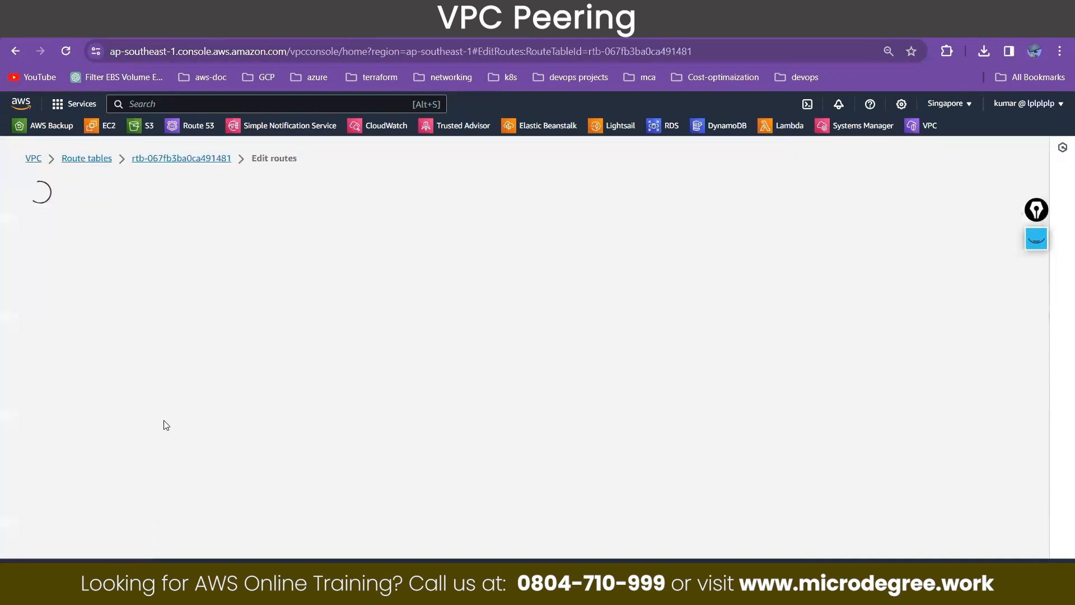
pyautogui.click(73, 377)
pyautogui.click(101, 374)
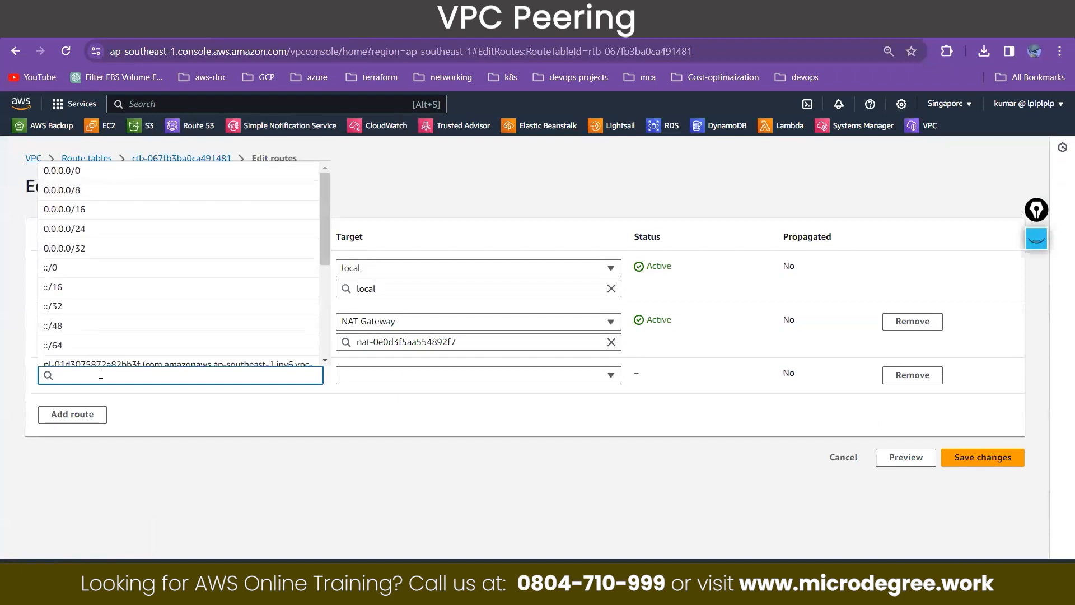
pyautogui.hotkey('ctrl', 'v')
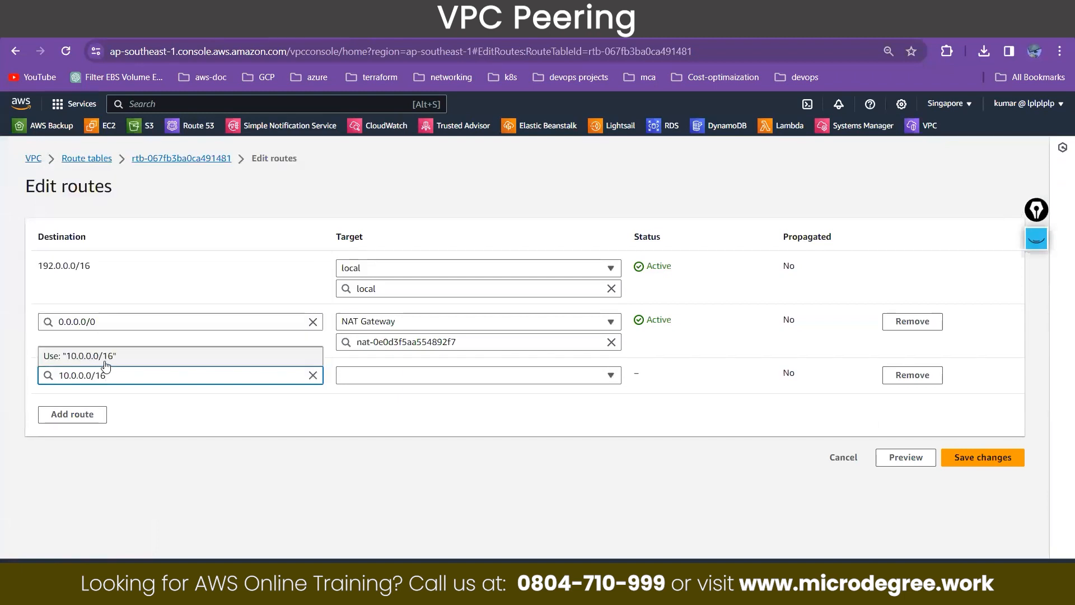
# Set the 10.0.0.0/16 route's target in pvt01-rt to peering connection pcx-0b209e2ad6c2eeb15 and save the changes.
pyautogui.click(351, 375)
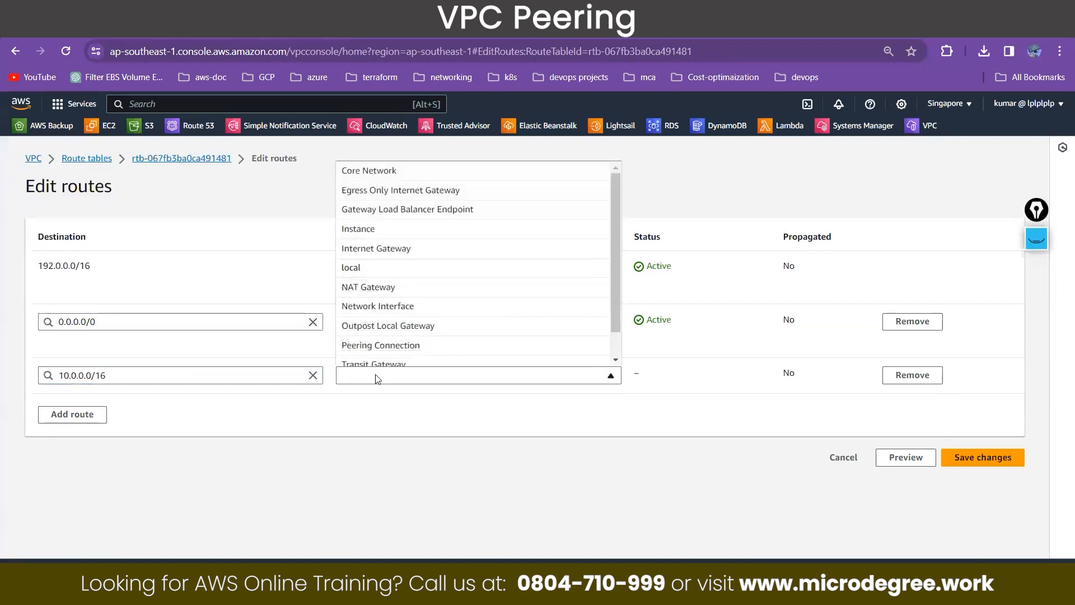
pyautogui.click(387, 345)
pyautogui.click(388, 395)
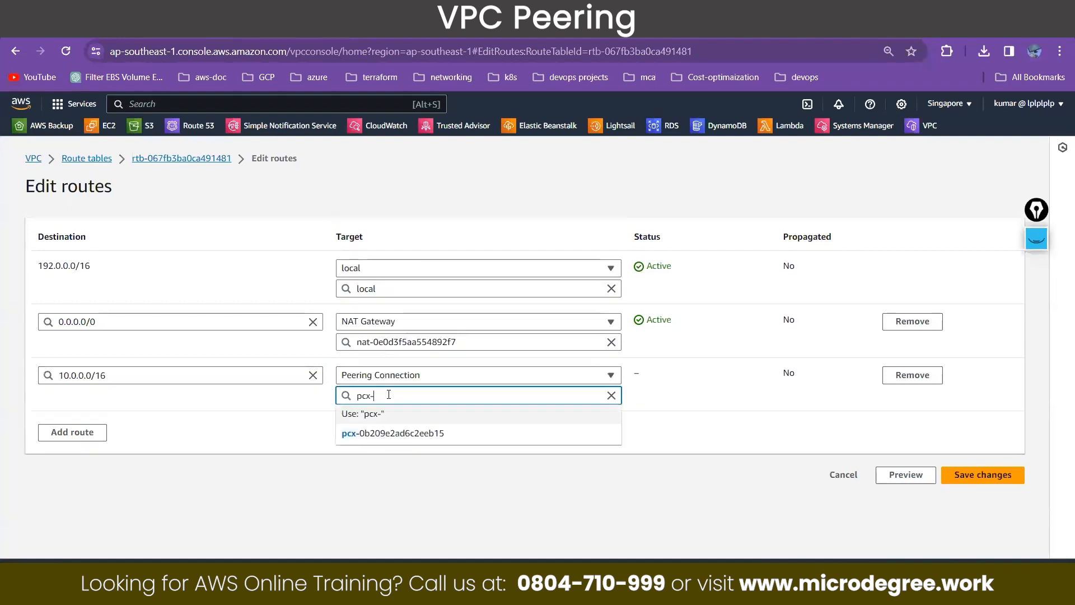
pyautogui.click(400, 434)
pyautogui.click(1016, 474)
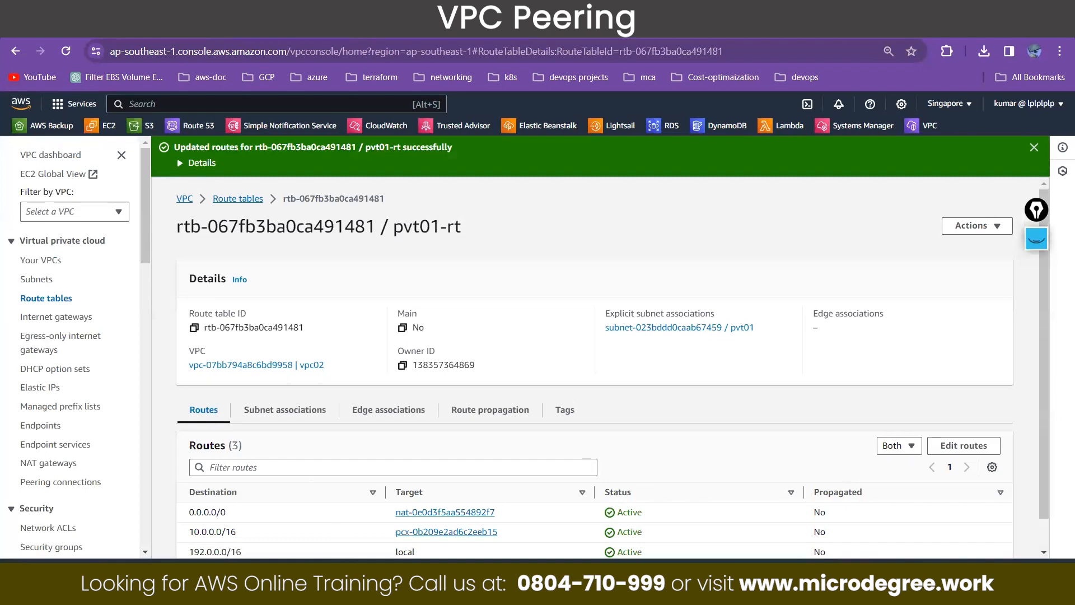
# Switch to MobaXterm and, in the 13.250.29.109 session, become root with sudo su, go to the home directory and list its files.
pyautogui.hotkey('alt', 'Tab')
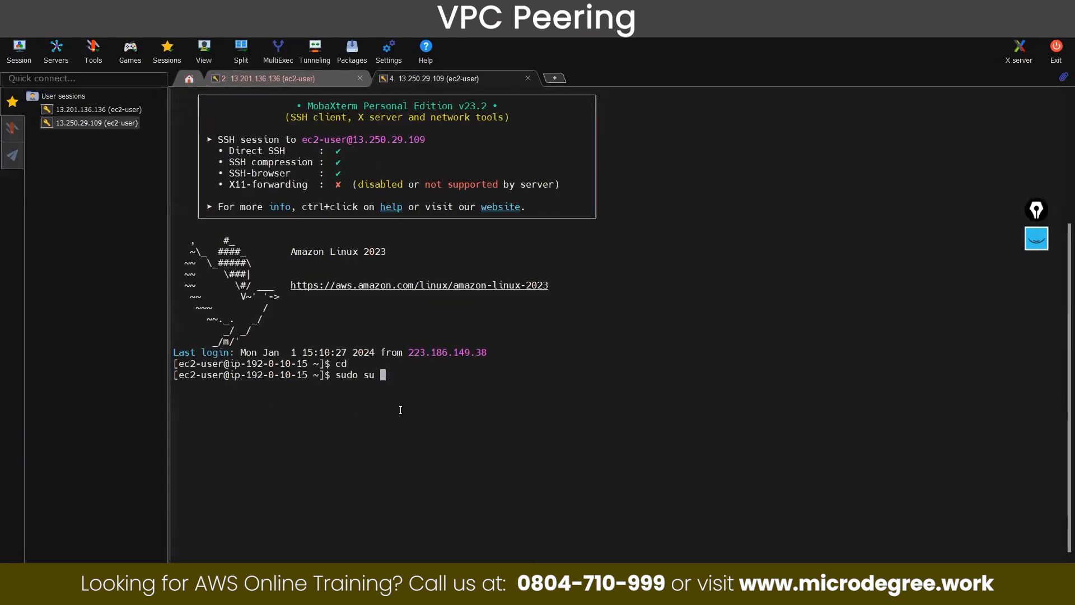
pyautogui.press('Return')
pyautogui.press('Return')
pyautogui.press('Return')
pyautogui.write('c')
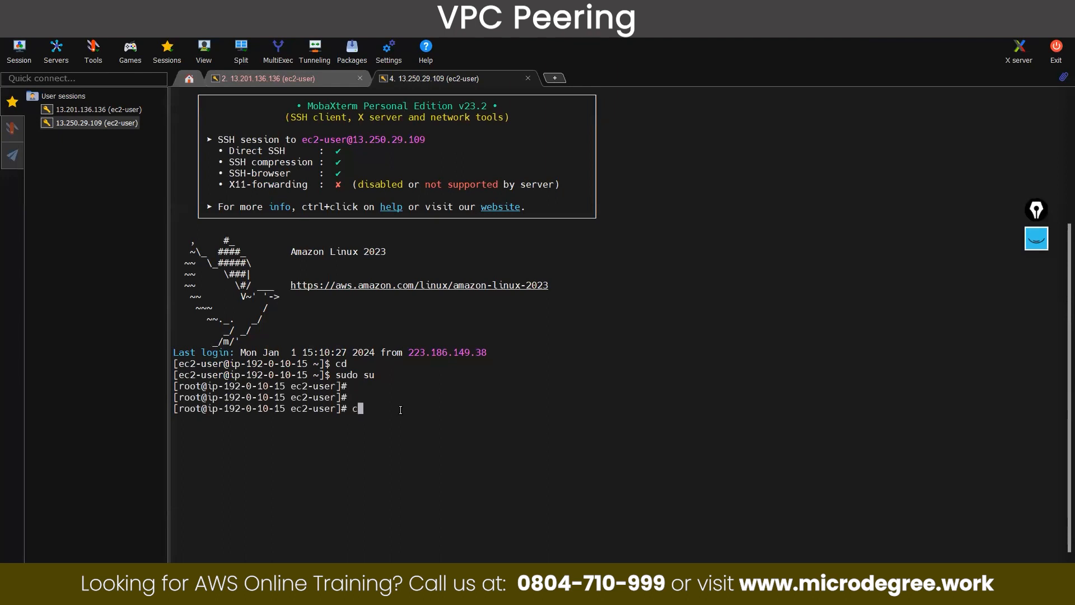
pyautogui.write('d')
pyautogui.press('Return')
pyautogui.write('ls')
pyautogui.press('Return')
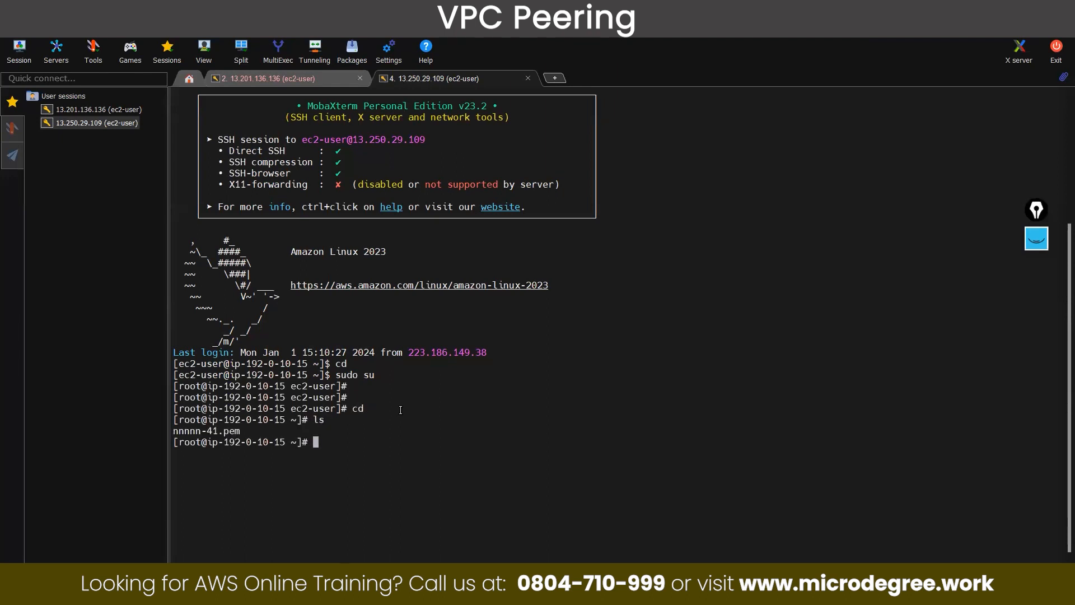
# Restart the stopped 13.201.136.136 session, become root with sudo su, go to the home directory and list its files.
pyautogui.click(315, 77)
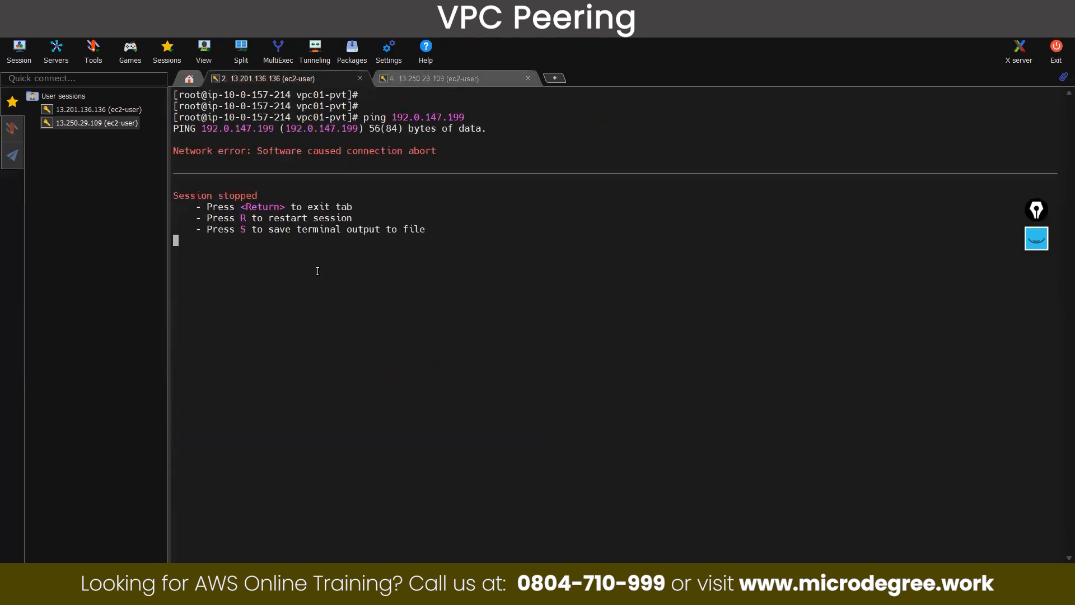
pyautogui.press('r')
pyautogui.click(437, 79)
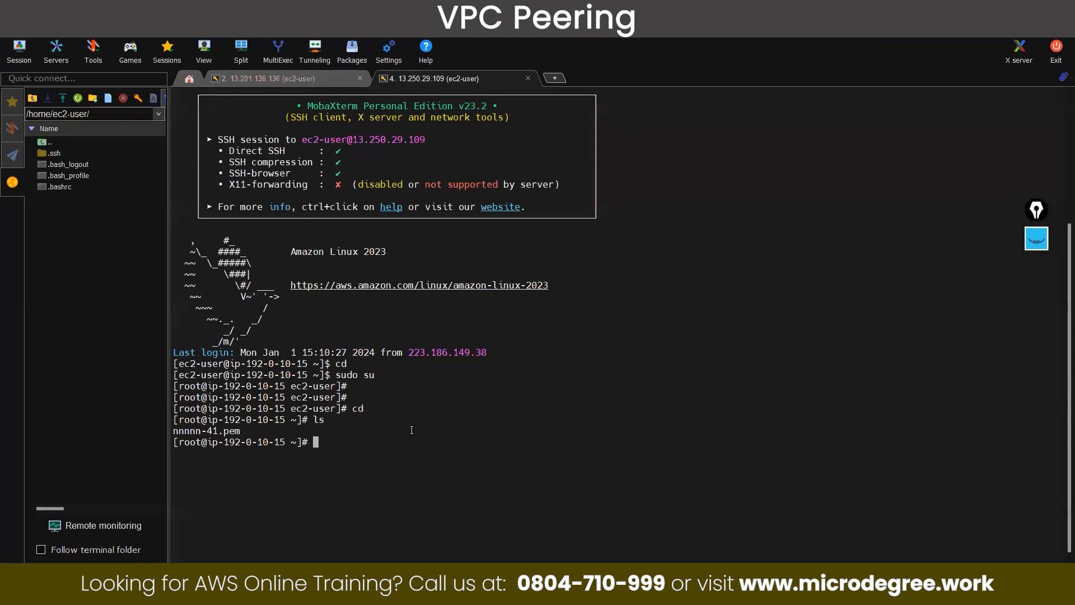
pyautogui.click(273, 82)
pyautogui.write('sudo su')
pyautogui.press('Return')
pyautogui.write('cd')
pyautogui.press('Return')
pyautogui.write('ls')
pyautogui.press('Return')
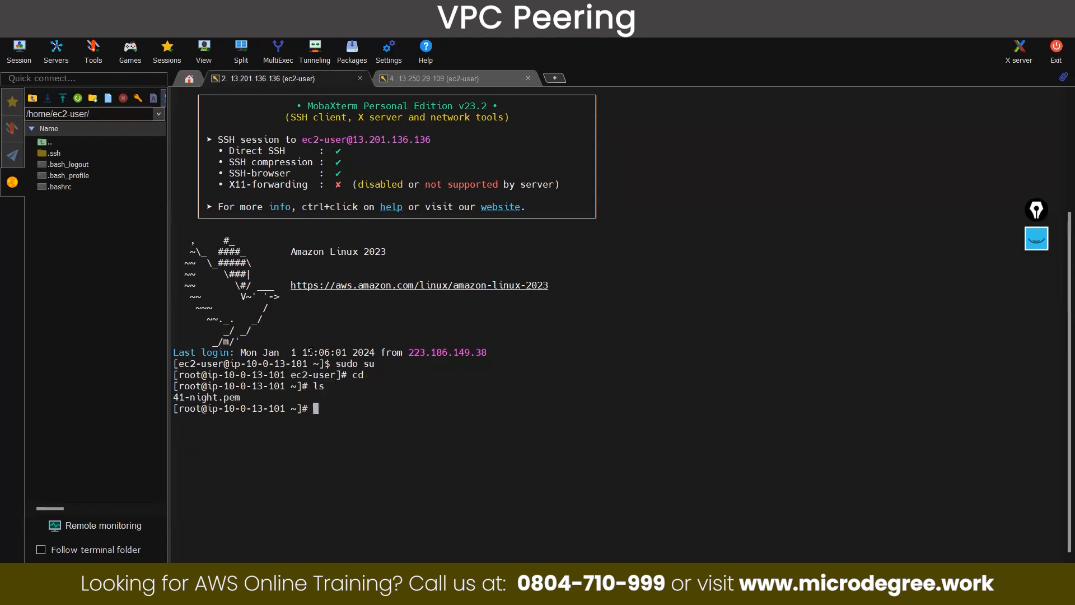
# Clear the 13.201.136.136 terminal and list the home directory's files again.
pyautogui.write('clear')
pyautogui.press('Return')
pyautogui.press('Return')
pyautogui.press('Return')
pyautogui.press('Return')
pyautogui.press('Return')
pyautogui.press('Return')
pyautogui.write('ls')
pyautogui.press('Return')
# Check the .pem key file listed in each jump server session, ending on the 13.201.136.136 session.
pyautogui.moveTo(239, 162); pyautogui.dragTo(173, 162)
pyautogui.hotkey('ctrl', 'Tab')
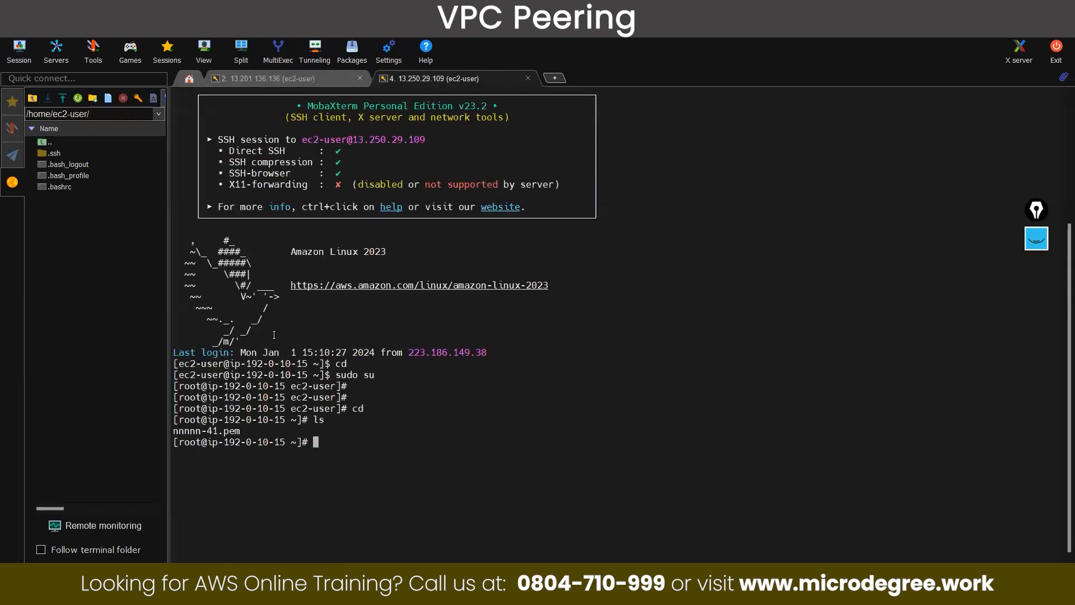
pyautogui.tripleClick(267, 433)
pyautogui.click(231, 104)
pyautogui.click(256, 78)
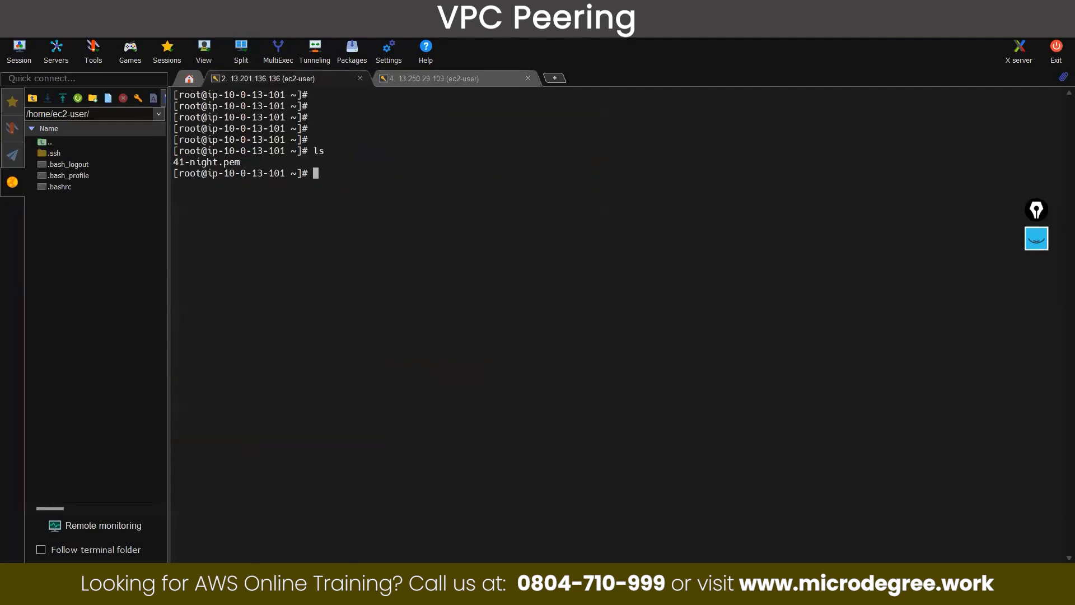
# In the Mumbai EC2 console in the browser, open the SSH connection details of instance pvt02-vpc01 and copy the example command.
pyautogui.moveTo(141, 534)
pyautogui.click(101, 525)
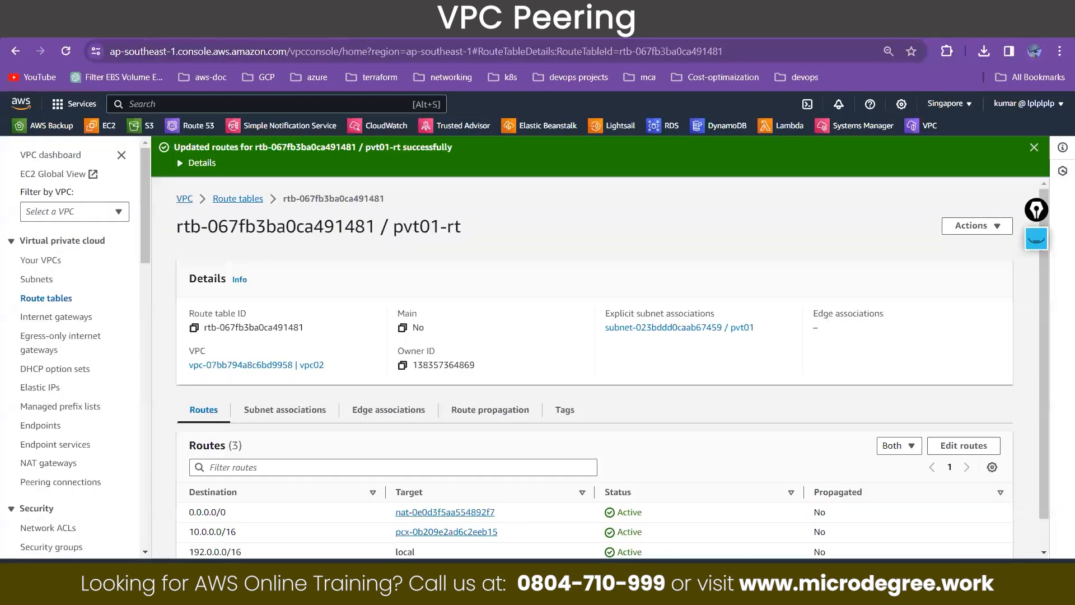
pyautogui.click(126, 27)
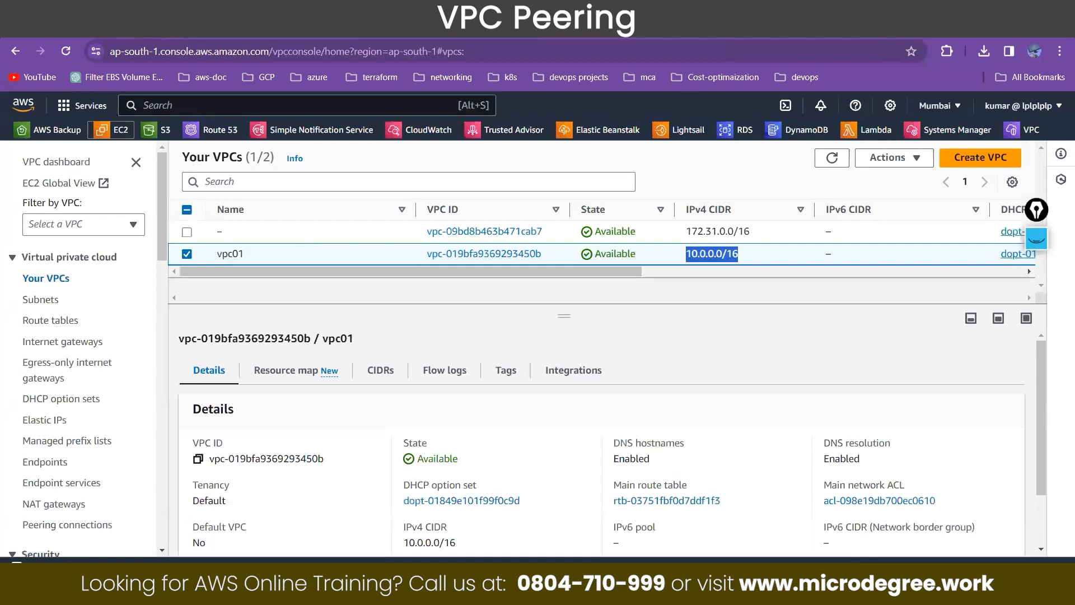
pyautogui.click(62, 27)
pyautogui.click(110, 125)
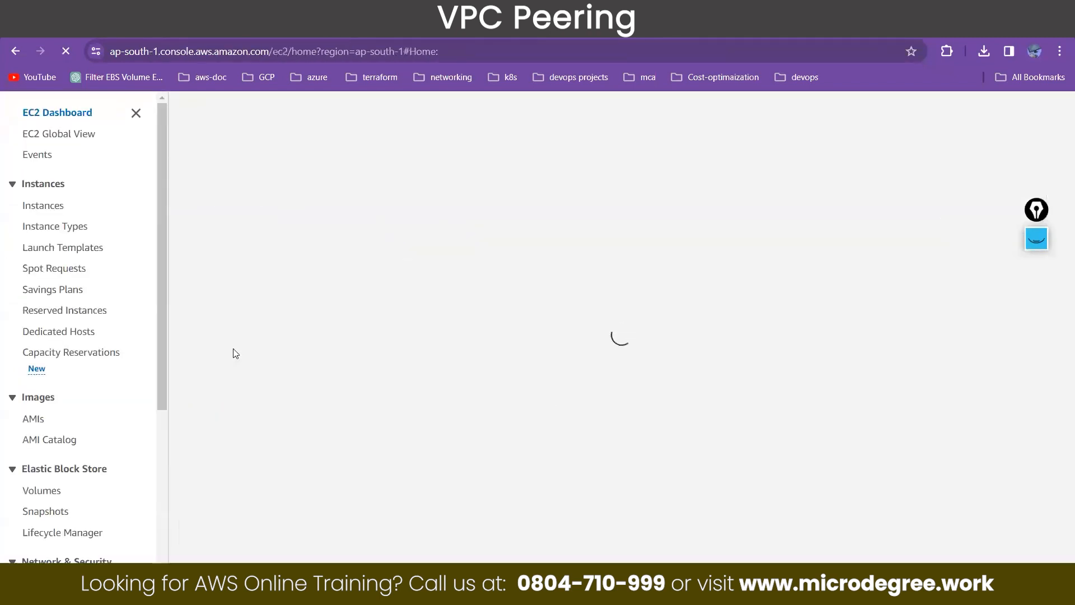
pyautogui.click(46, 208)
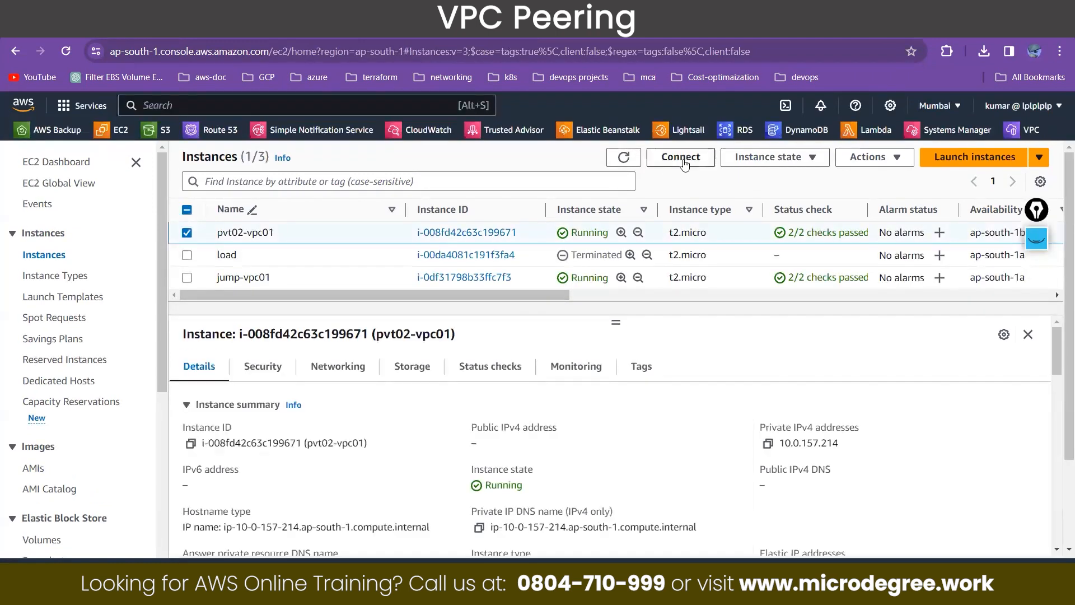
pyautogui.click(683, 159)
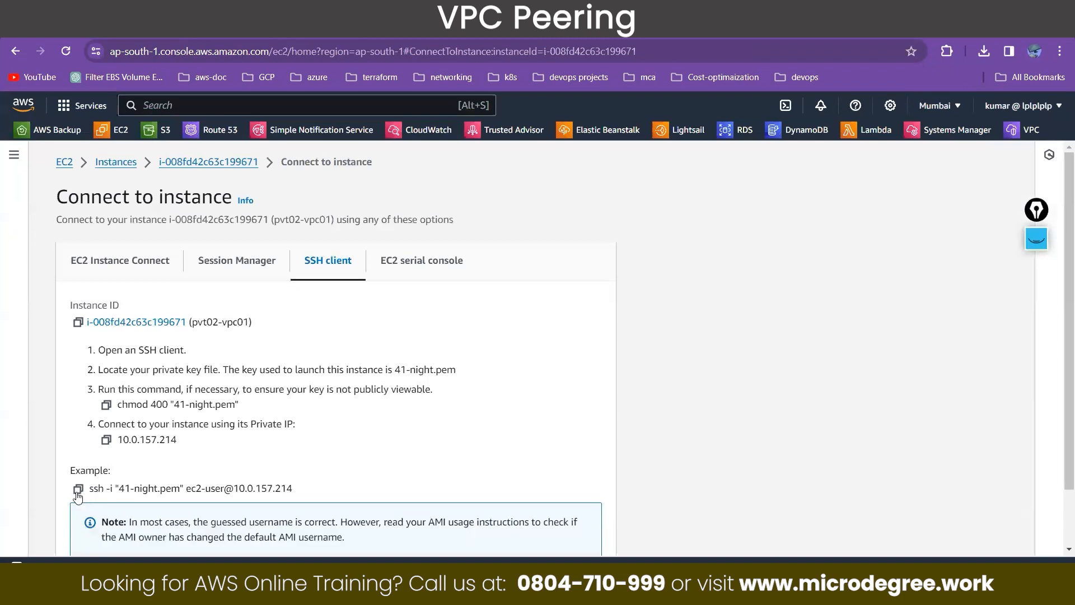
pyautogui.click(78, 489)
pyautogui.hotkey('alt', 'Tab')
pyautogui.rightClick(305, 253)
pyautogui.click(339, 305)
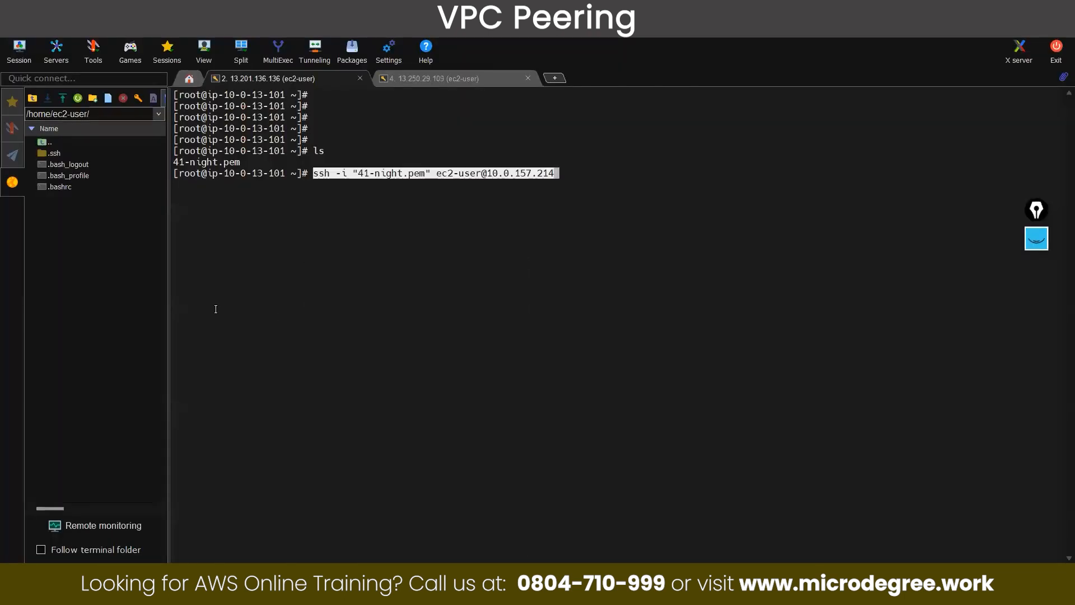
pyautogui.press('Return')
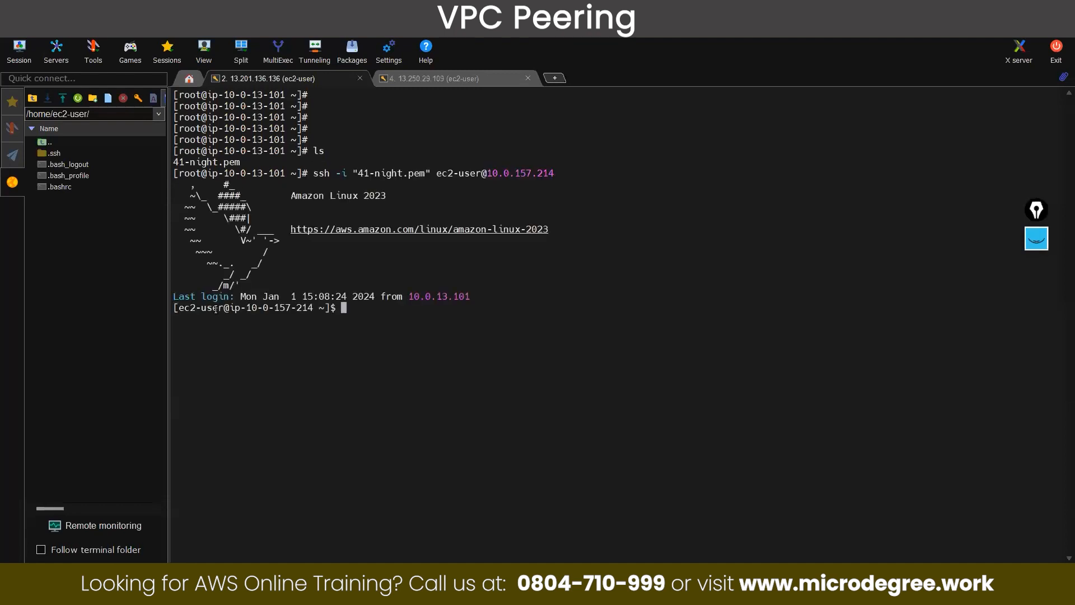
# On the 10.0.157.214 private instance, become root with sudo su, go to the home directory and list its contents.
pyautogui.write('yesy')
pyautogui.press('BackSpace')
pyautogui.press('BackSpace')
pyautogui.press('BackSpace')
pyautogui.write('udo su')
pyautogui.press('Return')
pyautogui.press('Return')
pyautogui.press('Return')
pyautogui.press('Return')
pyautogui.write('cd')
pyautogui.press('Return')
pyautogui.write('ls')
pyautogui.press('Return')
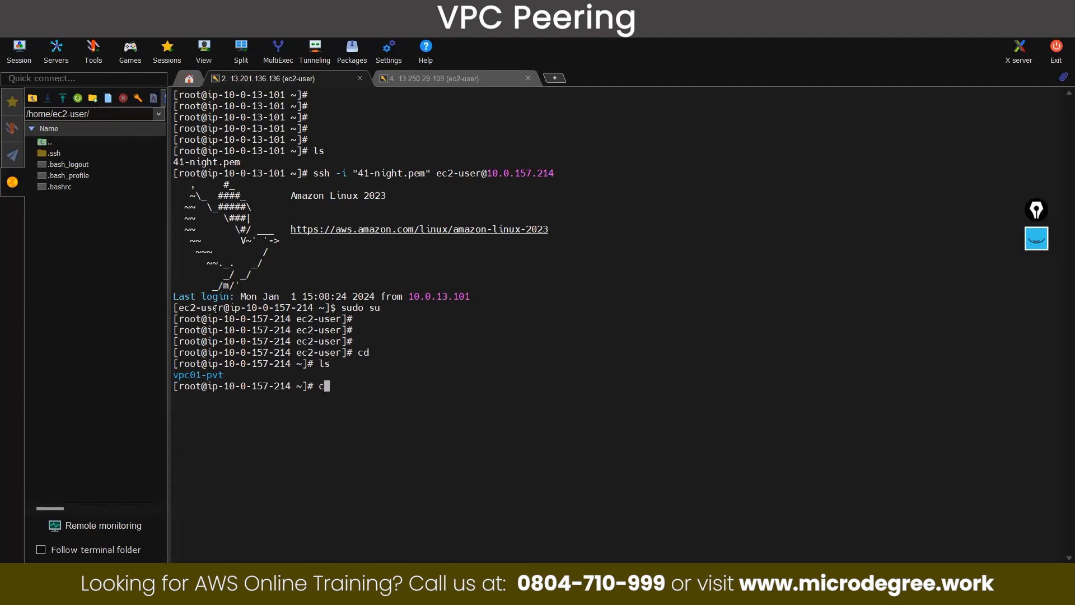
# Change into the vpc01-pvt directory and clear the terminal.
pyautogui.write('cd v')
pyautogui.press('Tab')
pyautogui.press('Return')
pyautogui.write('clear')
pyautogui.press('Return')
pyautogui.press('Return')
pyautogui.press('Return')
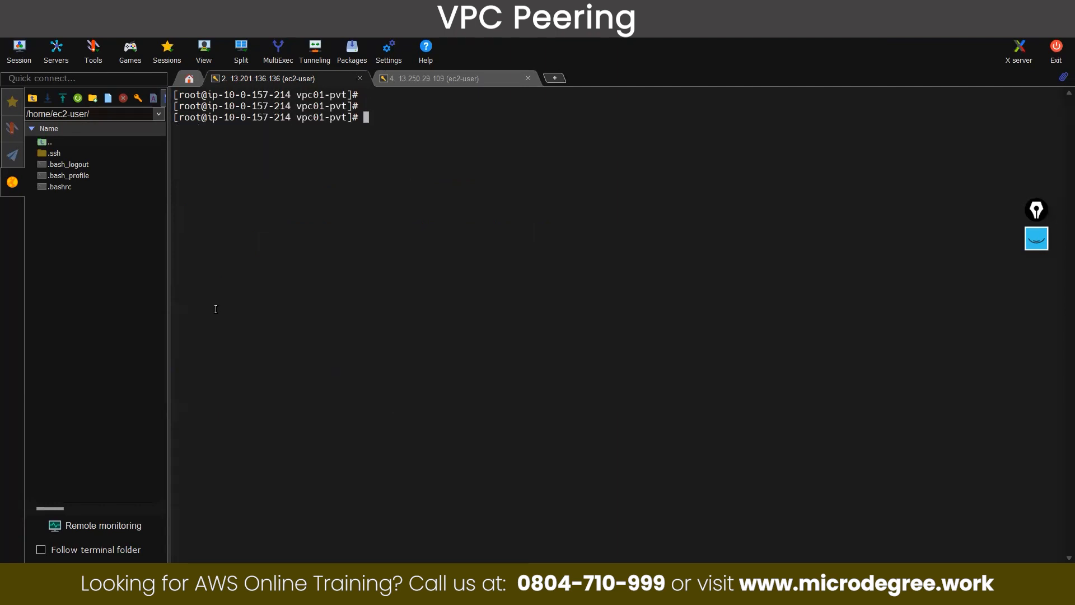
# Go to the 13.250.29.109 session and try to list the home directory's files.
pyautogui.click(437, 79)
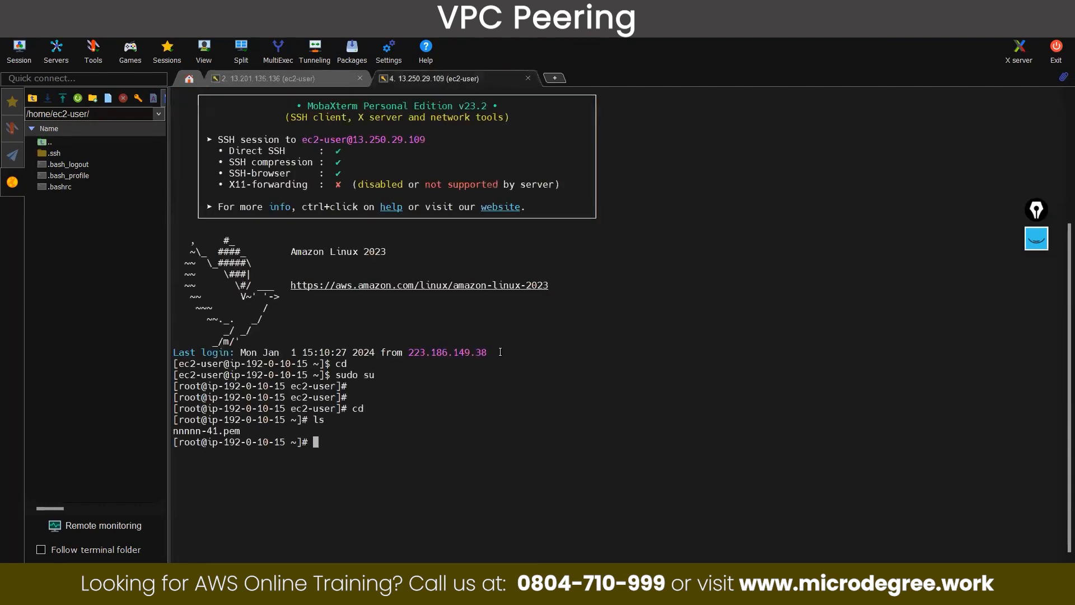
pyautogui.write('sudo s')
pyautogui.press('BackSpace')
pyautogui.press('BackSpace')
pyautogui.press('BackSpace')
pyautogui.press('BackSpace')
pyautogui.press('BackSpace')
pyautogui.press('BackSpace')
pyautogui.write('sl')
pyautogui.press('Return')
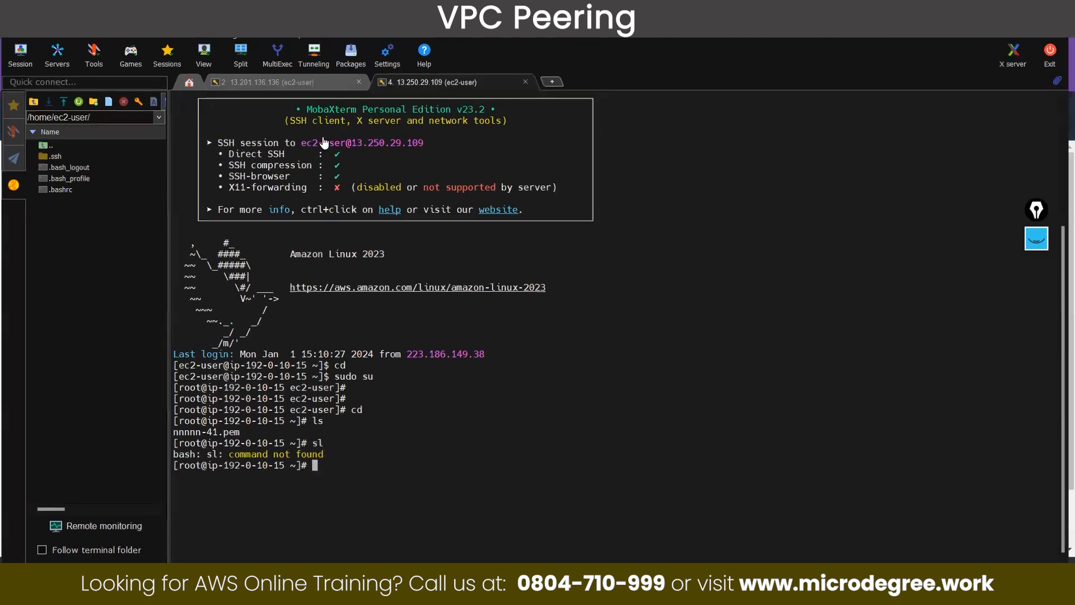
# In the Singapore EC2 console in the browser, open the SSH connection details of instance pvt02-vpc02 and copy the example command.
pyautogui.click(255, 591)
pyautogui.click(386, 25)
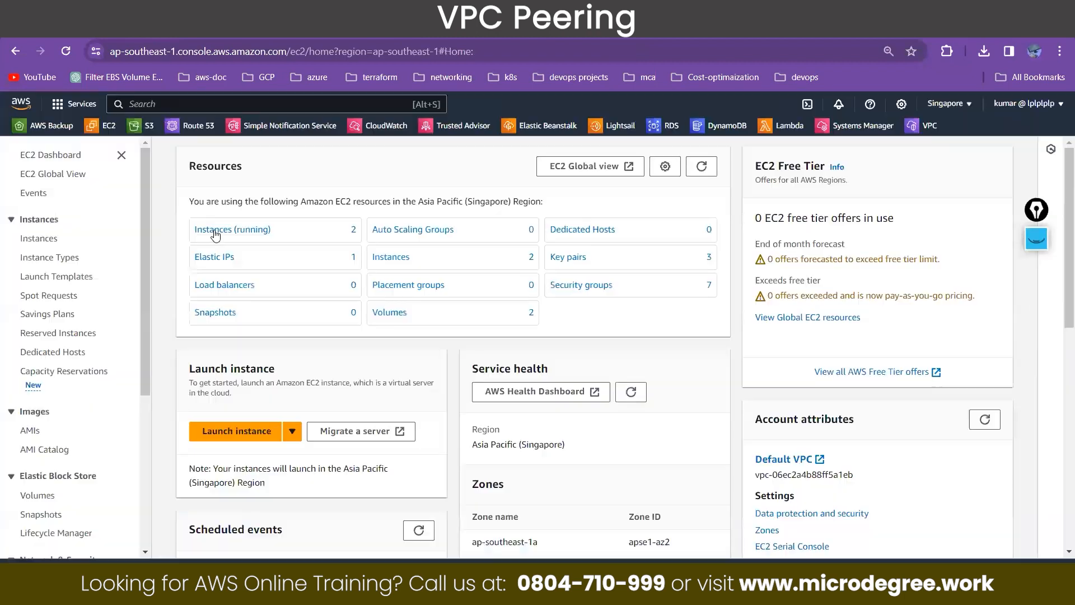
pyautogui.click(211, 233)
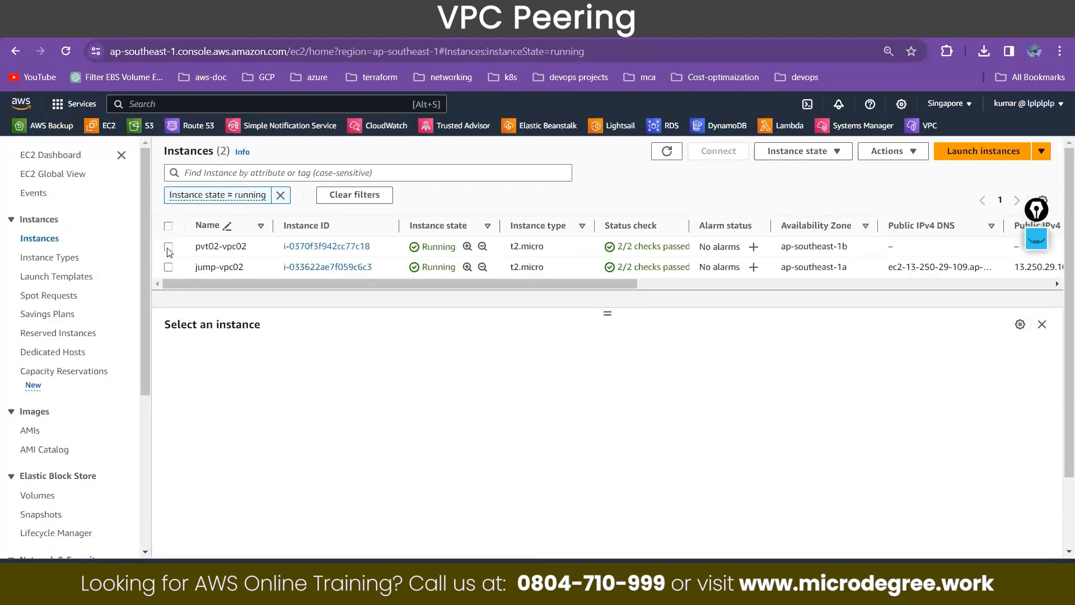
pyautogui.click(168, 247)
pyautogui.click(718, 151)
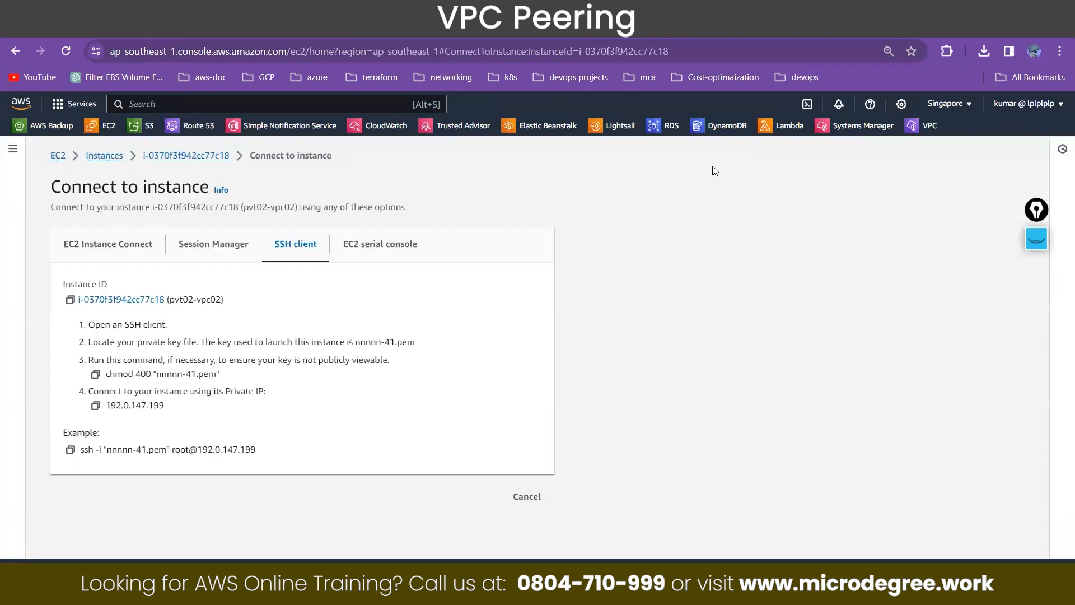
pyautogui.click(71, 451)
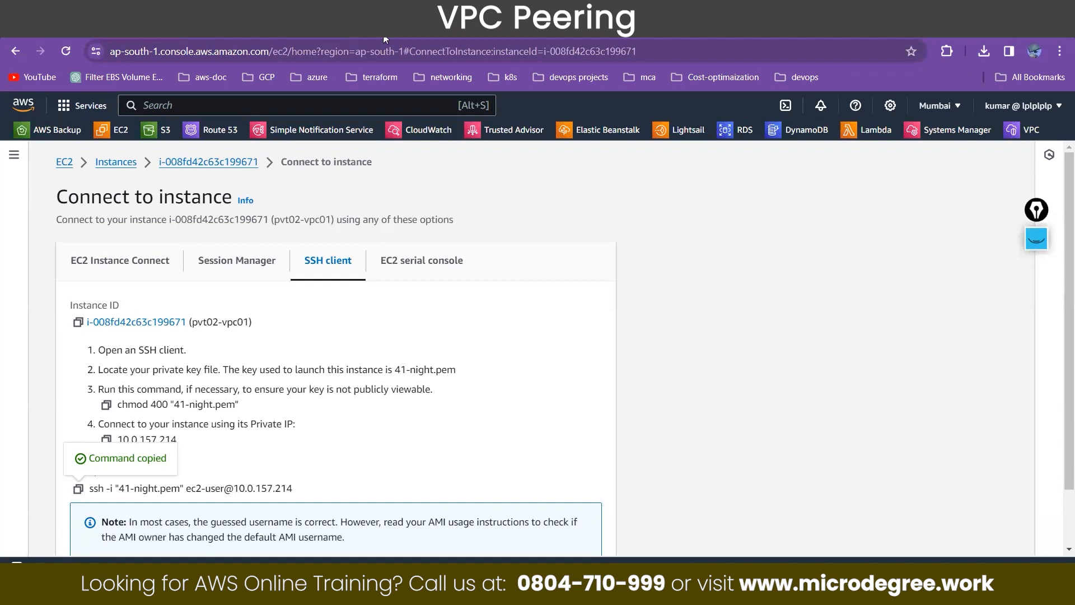
pyautogui.press('super+d')
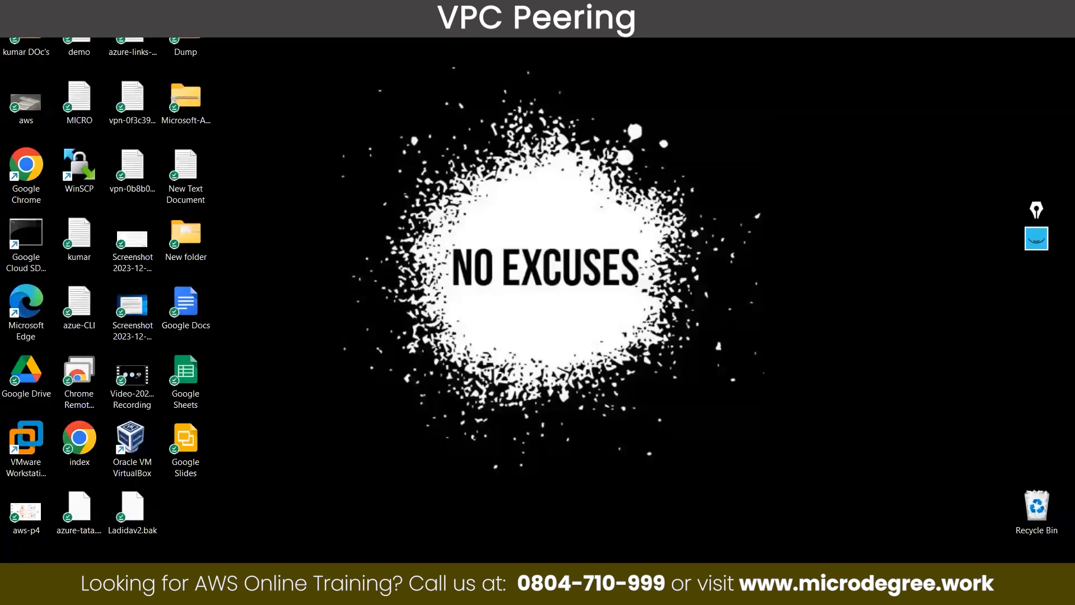
pyautogui.hotkey('alt', 'Tab')
pyautogui.rightClick(474, 132)
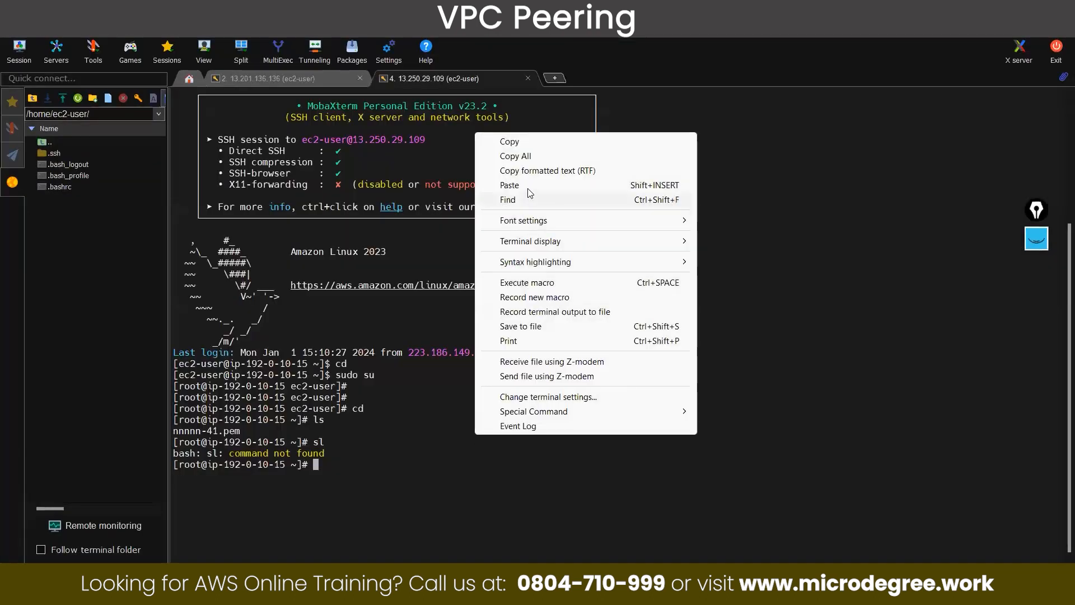
pyautogui.click(527, 184)
pyautogui.press('Return')
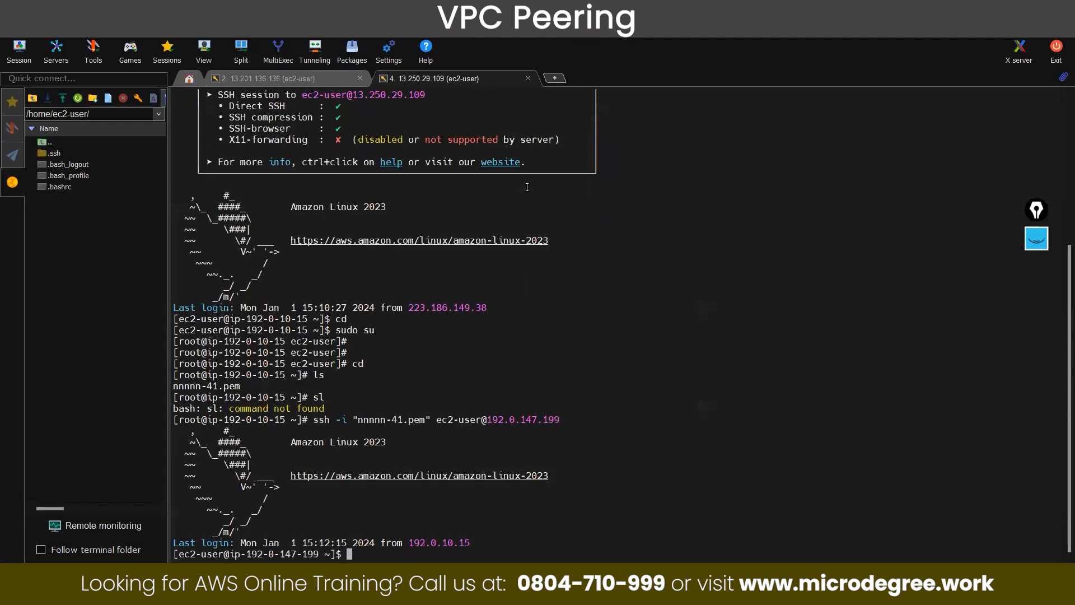
# On the 192.0.147.199 private instance, become root with sudo su, go to the home directory and list its contents.
pyautogui.write('sudo su')
pyautogui.press('Return')
pyautogui.press('Return')
pyautogui.press('Return')
pyautogui.press('Return')
pyautogui.press('Return')
pyautogui.press('Return')
pyautogui.write('l')
pyautogui.press('BackSpace')
pyautogui.write('cd')
pyautogui.press('Return')
pyautogui.write('ls')
pyautogui.press('Return')
pyautogui.press('Return')
pyautogui.press('Return')
pyautogui.press('Return')
pyautogui.press('Return')
pyautogui.press('Return')
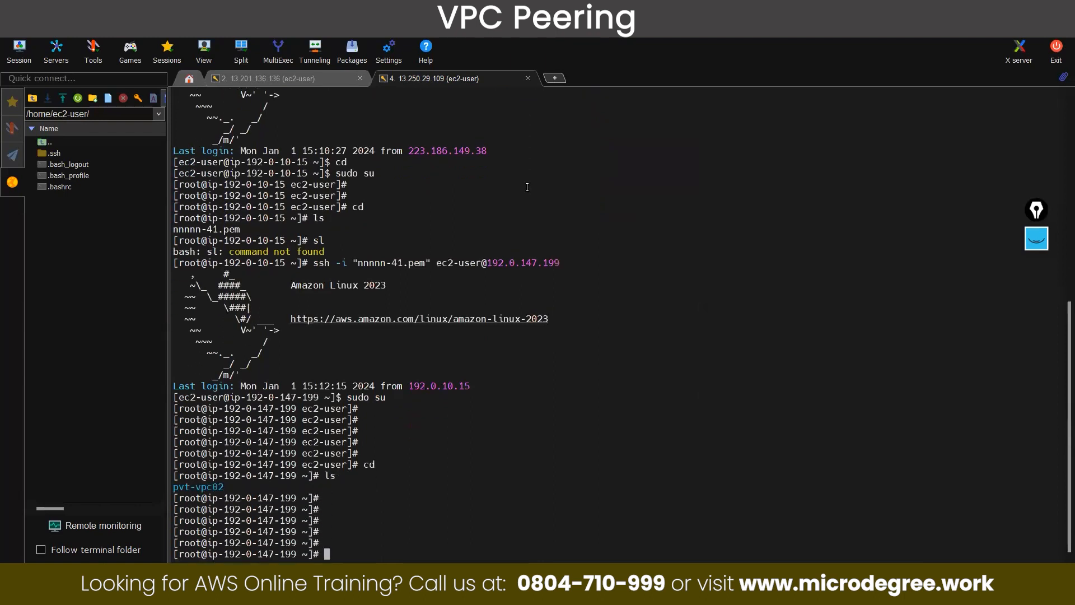
# On the 192.0.147.199 instance, change into the pvt-vpc02 directory and clear the terminal.
pyautogui.write('cd pvt')
pyautogui.press('Tab')
pyautogui.press('Return')
pyautogui.write('cl')
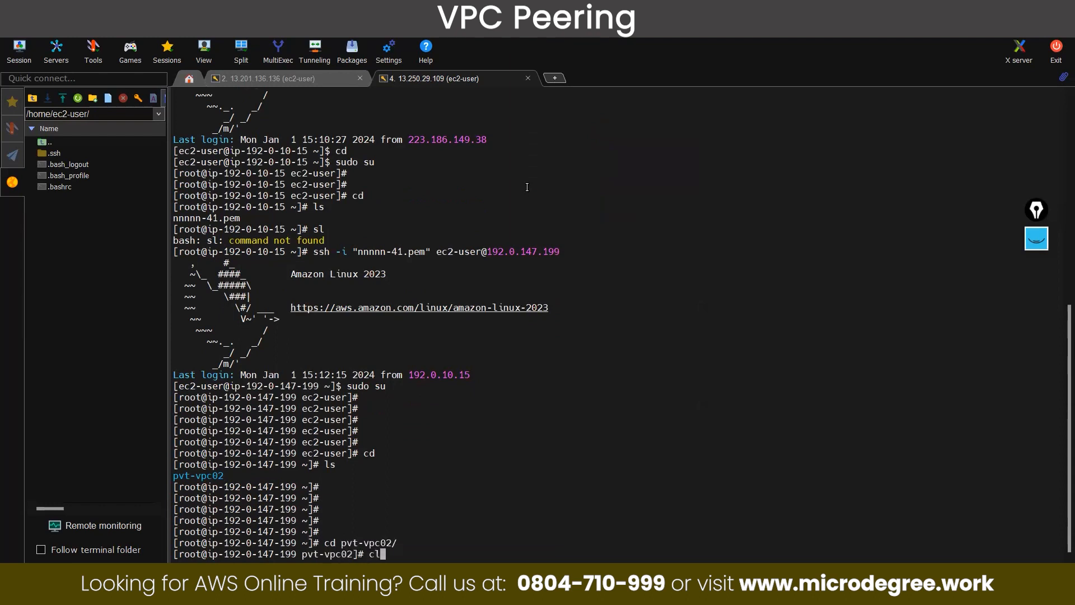
pyautogui.press('Return')
pyautogui.press('Return')
pyautogui.press('Return')
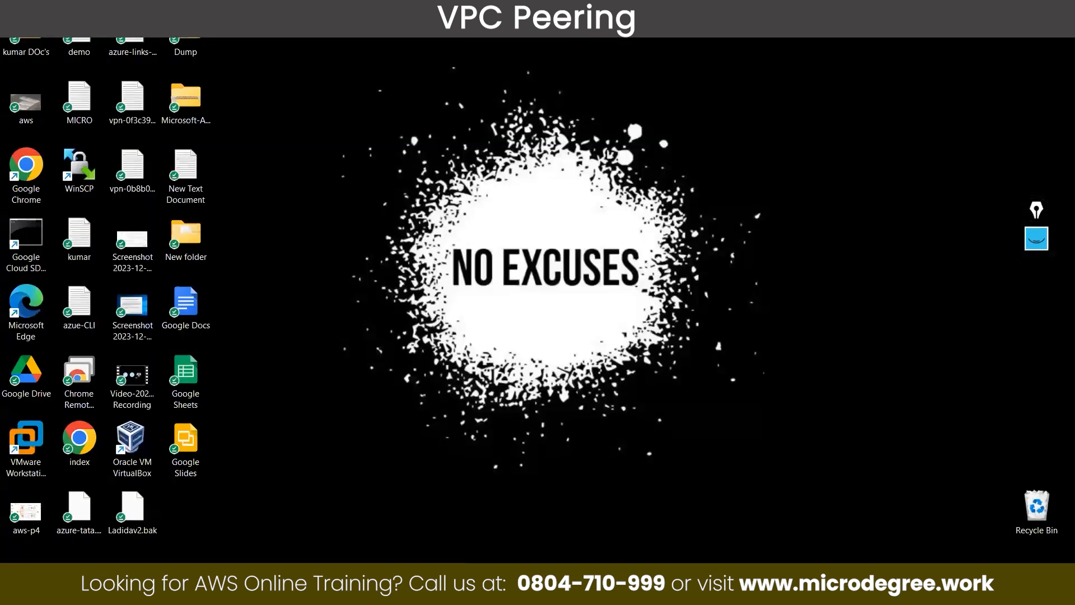
# In the Mumbai EC2 console in the browser, copy the private IPv4 address of instance pvt02-vpc01.
pyautogui.click(137, 543)
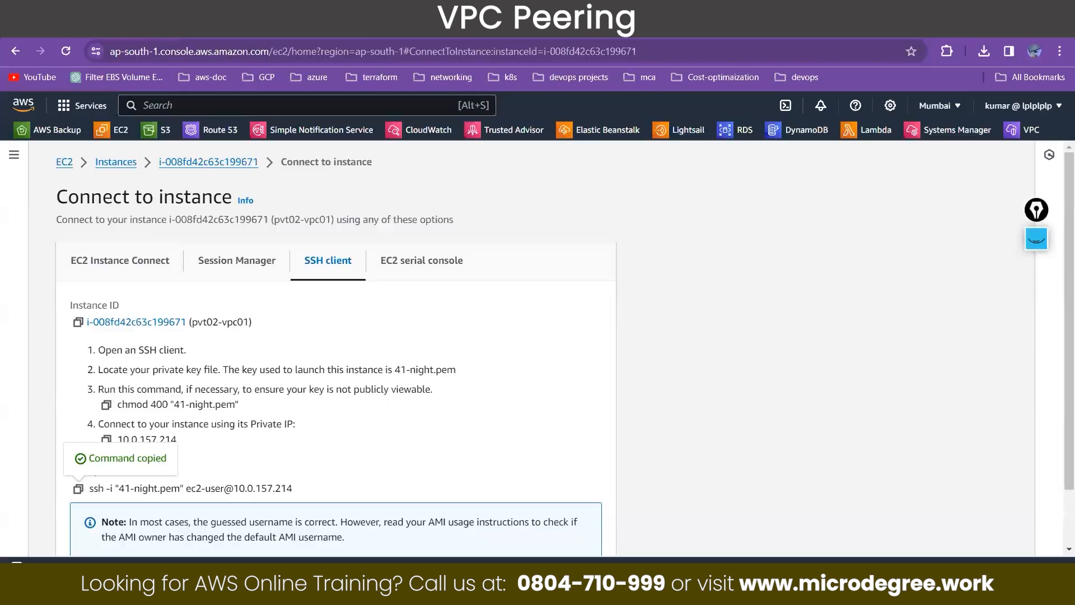
pyautogui.click(115, 163)
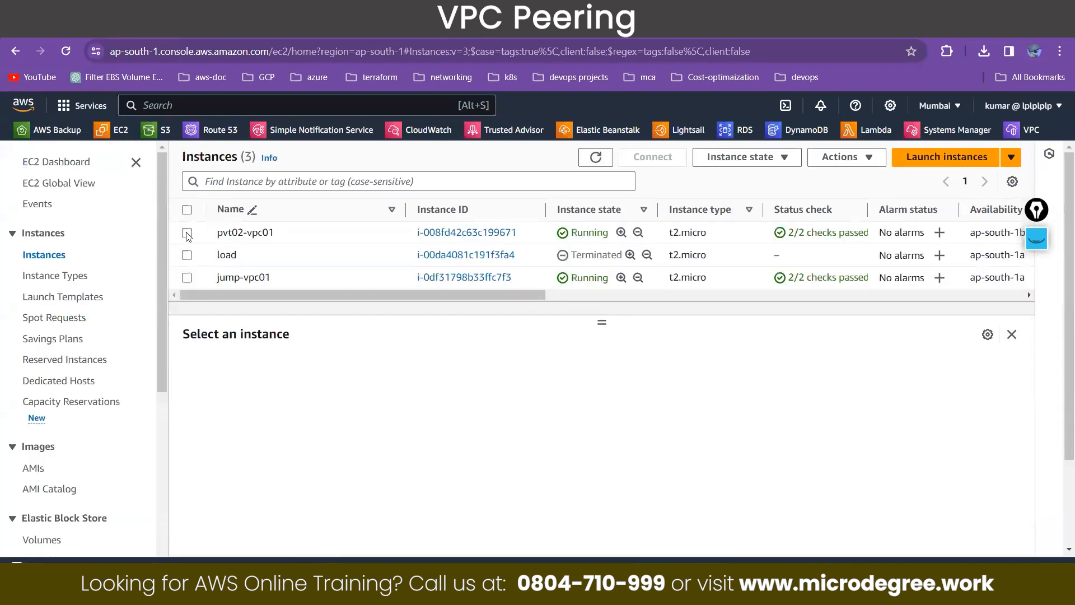
pyautogui.click(749, 444)
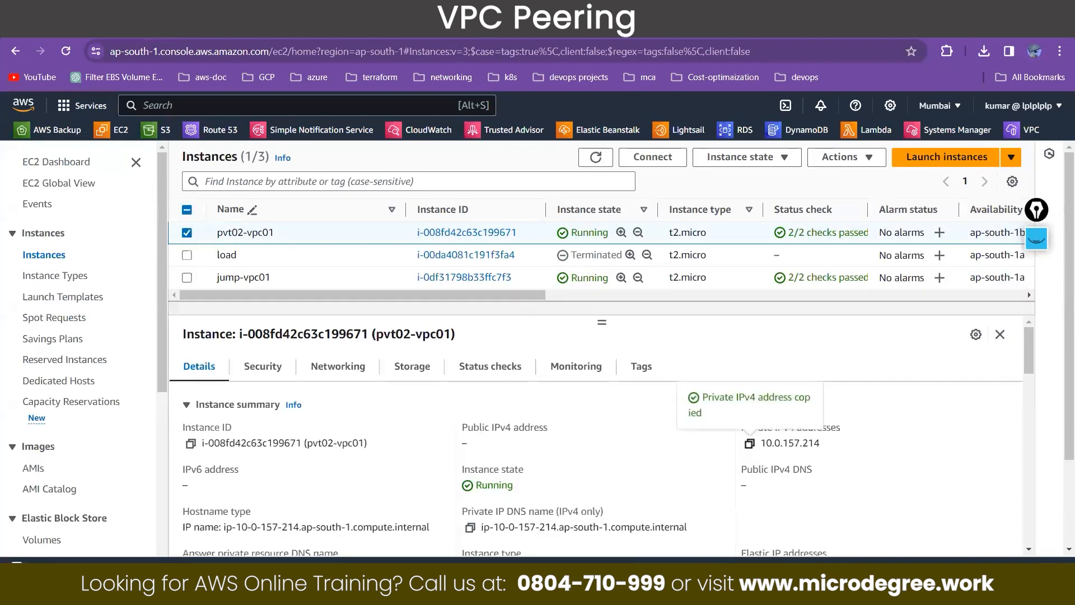
# In the 13.250.29.109 session in MobaXterm, ping 10.0.157.214 from the pvt-vpc02 directory.
pyautogui.hotkey('alt', 'Tab')
pyautogui.rightClick(321, 305)
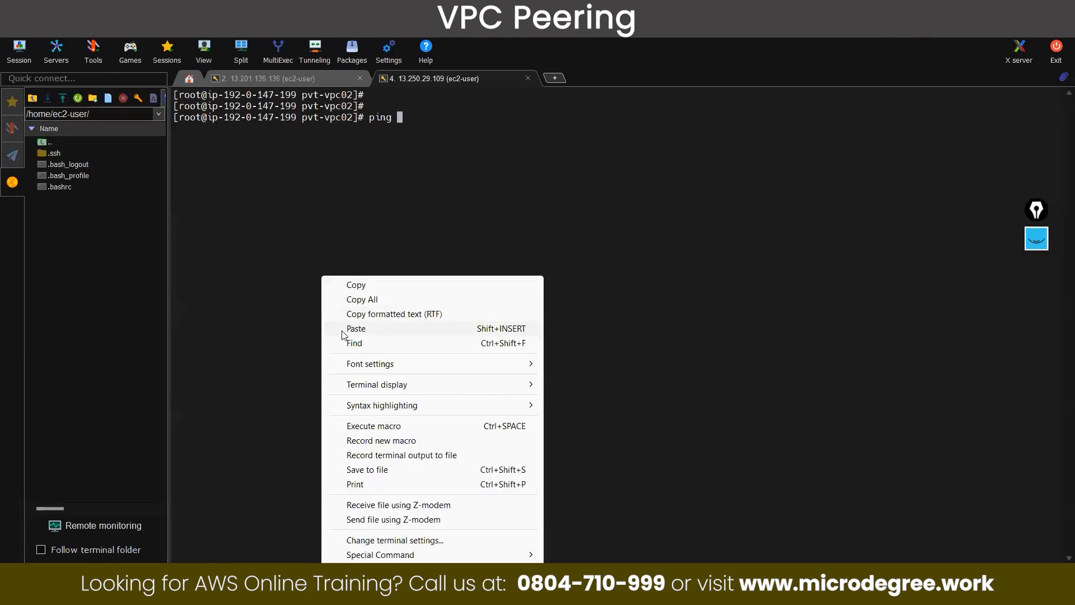
pyautogui.click(341, 329)
pyautogui.press('Return')
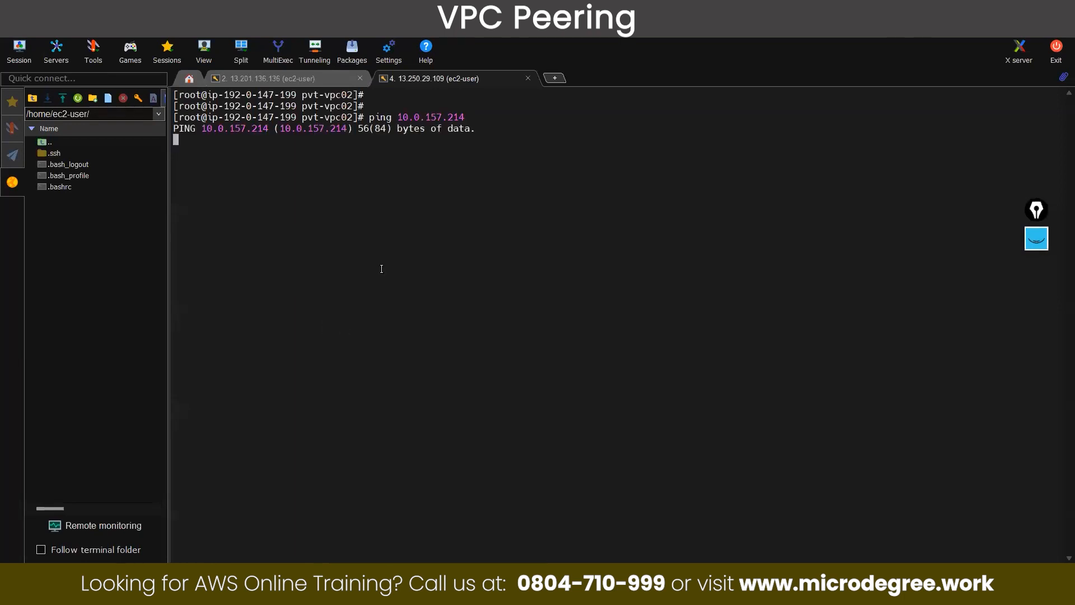
# In the 13.201.136.136 session, ping 192.0.147.199, copying the address from pvt02-vpc02's SSH details in the Singapore EC2 console.
pyautogui.click(291, 79)
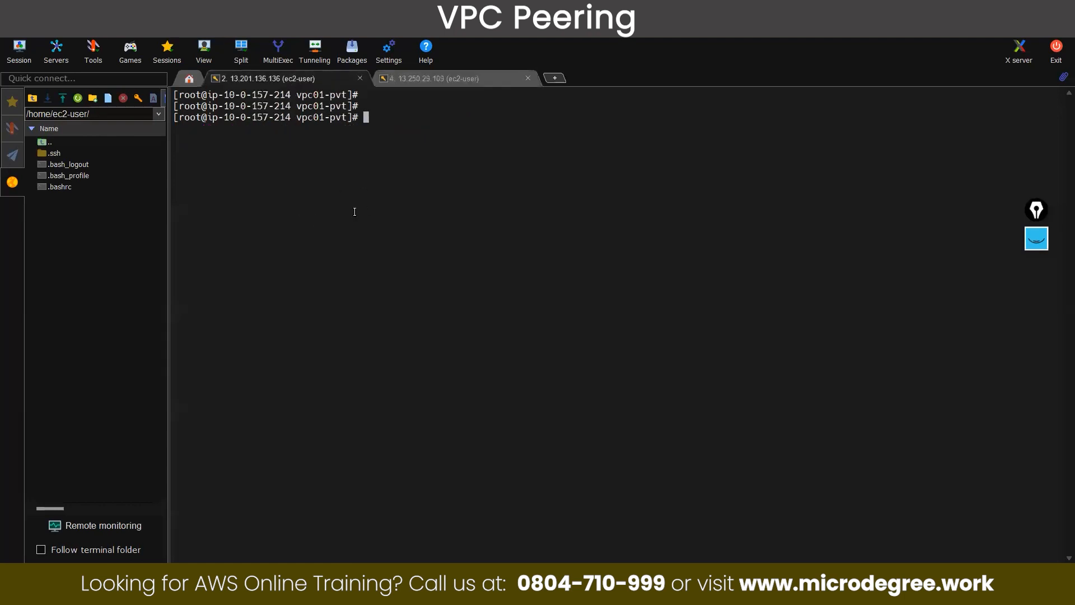
pyautogui.write('pi')
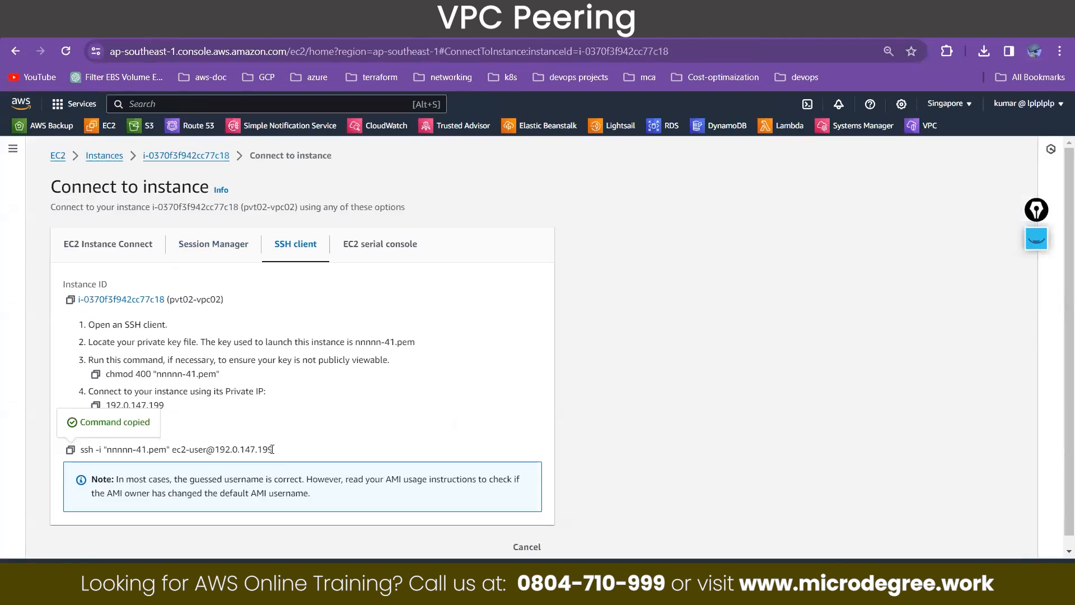
pyautogui.moveTo(272, 449); pyautogui.dragTo(216, 448)
pyautogui.hotkey('ctrl', 'c')
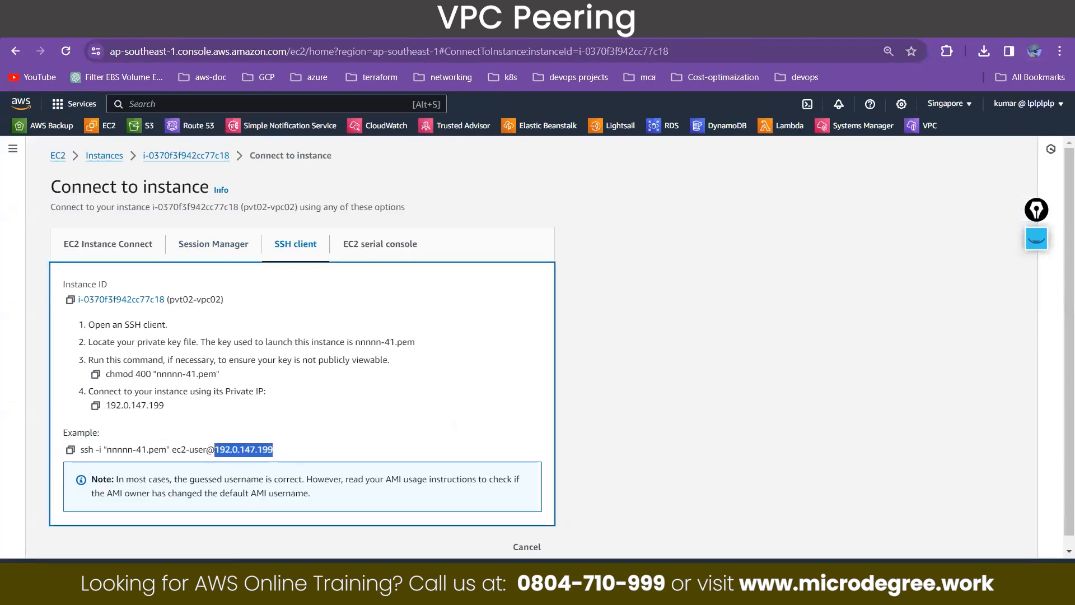
pyautogui.hotkey('alt', 'Tab')
pyautogui.rightClick(416, 206)
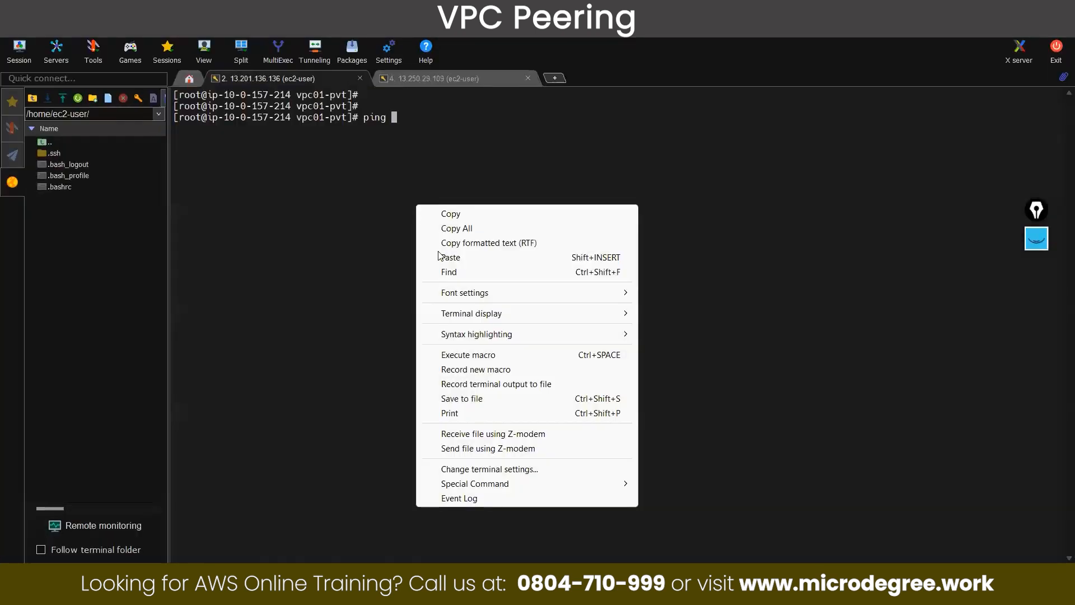
pyautogui.click(447, 258)
pyautogui.press('Return')
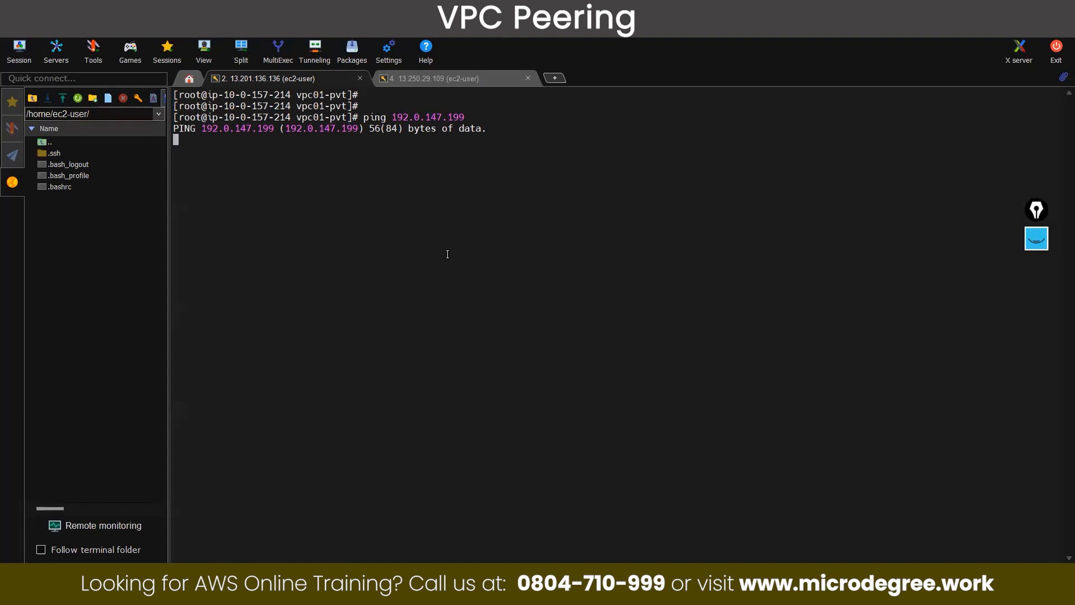
# Compare the ping output in the 13.201.136.136 and 13.250.29.109 sessions.
pyautogui.click(452, 84)
pyautogui.click(321, 83)
pyautogui.click(430, 90)
pyautogui.click(303, 84)
pyautogui.click(421, 82)
pyautogui.click(305, 82)
# With the screen annotation pen, add EC2 labels and SG-labelled security group layers to the two instance boxes.
pyautogui.click(1039, 239)
pyautogui.moveTo(758, 319)
pyautogui.mouseDown()
pyautogui.moveTo(741, 346)
pyautogui.moveTo(749, 383)
pyautogui.mouseUp()
pyautogui.moveTo(771, 336)
pyautogui.mouseDown()
pyautogui.moveTo(785, 363)
pyautogui.moveTo(804, 364)
pyautogui.mouseUp()
pyautogui.moveTo(776, 298)
pyautogui.mouseDown()
pyautogui.moveTo(732, 294)
pyautogui.moveTo(718, 415)
pyautogui.moveTo(757, 288)
pyautogui.mouseUp()
pyautogui.moveTo(139, 328); pyautogui.dragTo(174, 376)
pyautogui.moveTo(181, 325)
pyautogui.mouseDown()
pyautogui.moveTo(184, 369)
pyautogui.moveTo(194, 371)
pyautogui.mouseUp()
pyautogui.moveTo(209, 350); pyautogui.dragTo(200, 374)
pyautogui.moveTo(193, 273)
pyautogui.mouseDown()
pyautogui.moveTo(254, 263)
pyautogui.moveTo(176, 272)
pyautogui.mouseUp()
pyautogui.moveTo(244, 255)
pyautogui.mouseDown()
pyautogui.moveTo(308, 295)
pyautogui.moveTo(303, 430)
pyautogui.mouseUp()
pyautogui.moveTo(289, 282); pyautogui.dragTo(284, 324)
pyautogui.moveTo(312, 360); pyautogui.dragTo(307, 392)
pyautogui.moveTo(697, 236)
pyautogui.mouseDown()
pyautogui.moveTo(726, 288)
pyautogui.moveTo(725, 428)
pyautogui.mouseUp()
pyautogui.moveTo(696, 301)
pyautogui.mouseDown()
pyautogui.moveTo(673, 370)
pyautogui.moveTo(683, 402)
pyautogui.mouseUp()
# Annotate the first box's security group with an inbound arrow and the word ICMP, and close the annotation overlay.
pyautogui.moveTo(299, 331)
pyautogui.mouseDown()
pyautogui.moveTo(346, 310)
pyautogui.moveTo(344, 349)
pyautogui.moveTo(413, 313)
pyautogui.moveTo(404, 324)
pyautogui.mouseUp()
pyautogui.moveTo(346, 357); pyautogui.dragTo(392, 330)
pyautogui.moveTo(358, 361); pyautogui.dragTo(378, 352)
pyautogui.moveTo(451, 296)
pyautogui.mouseDown()
pyautogui.moveTo(447, 330)
pyautogui.moveTo(448, 313)
pyautogui.mouseUp()
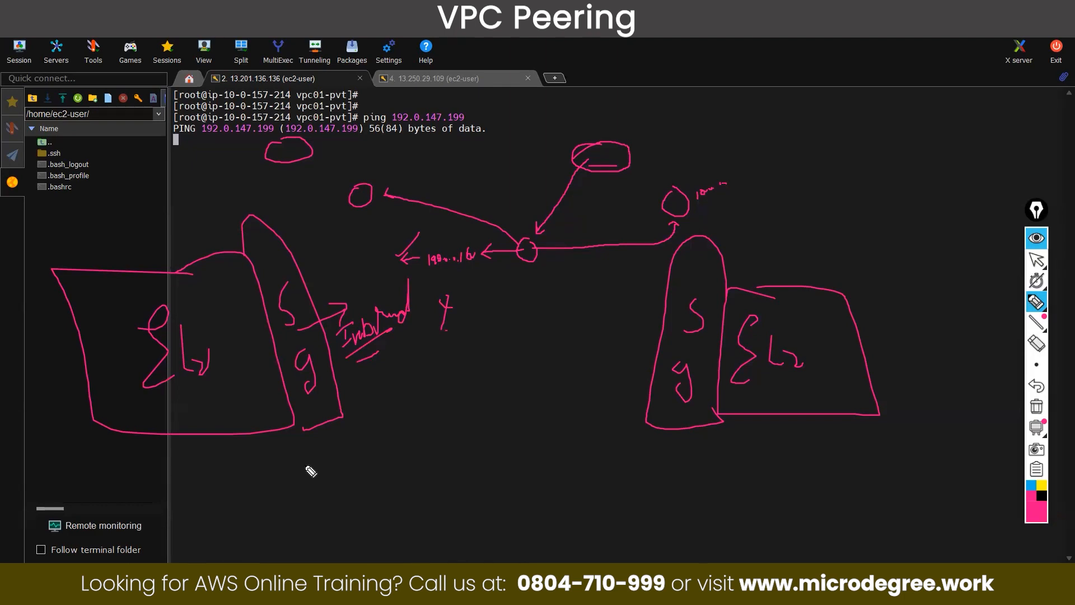
pyautogui.moveTo(322, 452)
pyautogui.mouseDown()
pyautogui.moveTo(322, 480)
pyautogui.moveTo(335, 445)
pyautogui.mouseUp()
pyautogui.moveTo(309, 497); pyautogui.dragTo(381, 449)
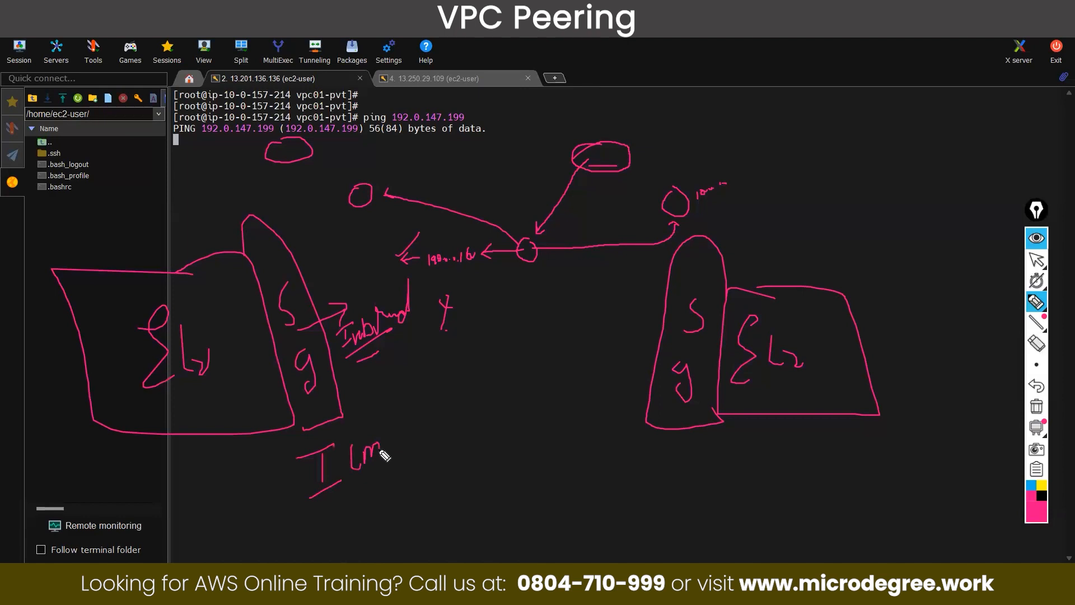
pyautogui.moveTo(394, 456)
pyautogui.mouseDown()
pyautogui.moveTo(395, 426)
pyautogui.moveTo(397, 443)
pyautogui.mouseUp()
pyautogui.moveTo(342, 413)
pyautogui.mouseDown()
pyautogui.moveTo(372, 512)
pyautogui.moveTo(431, 442)
pyautogui.moveTo(311, 431)
pyautogui.mouseUp()
pyautogui.click(1037, 239)
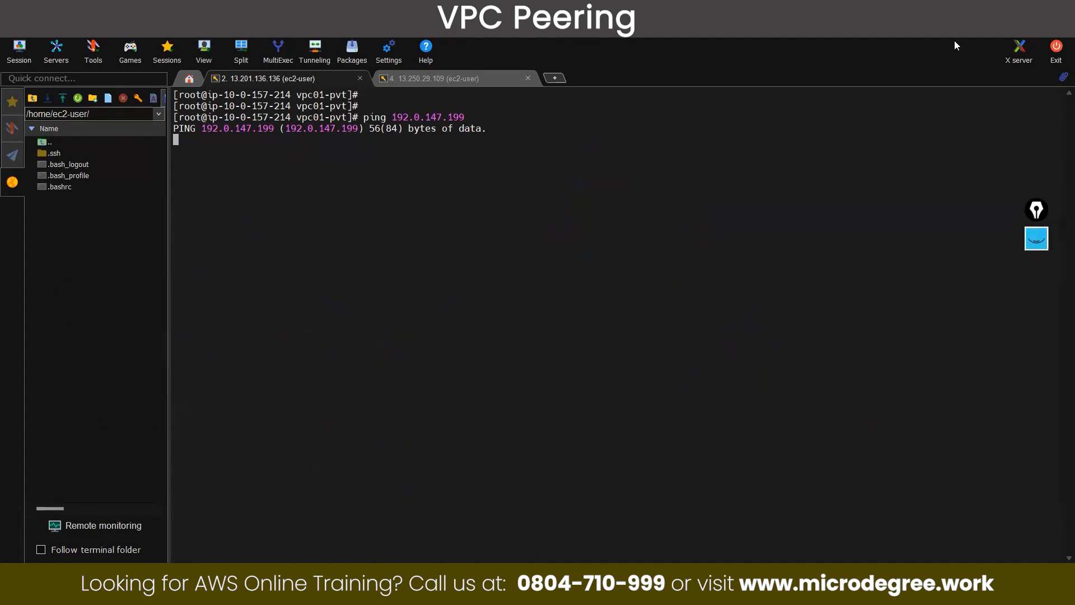
# In the Mumbai EC2 console in the browser, open security group vpc01-sg-ec2 from instance pvt02-vpc01's security details.
pyautogui.hotkey('alt', 'Tab')
pyautogui.hotkey('alt', 'Tab')
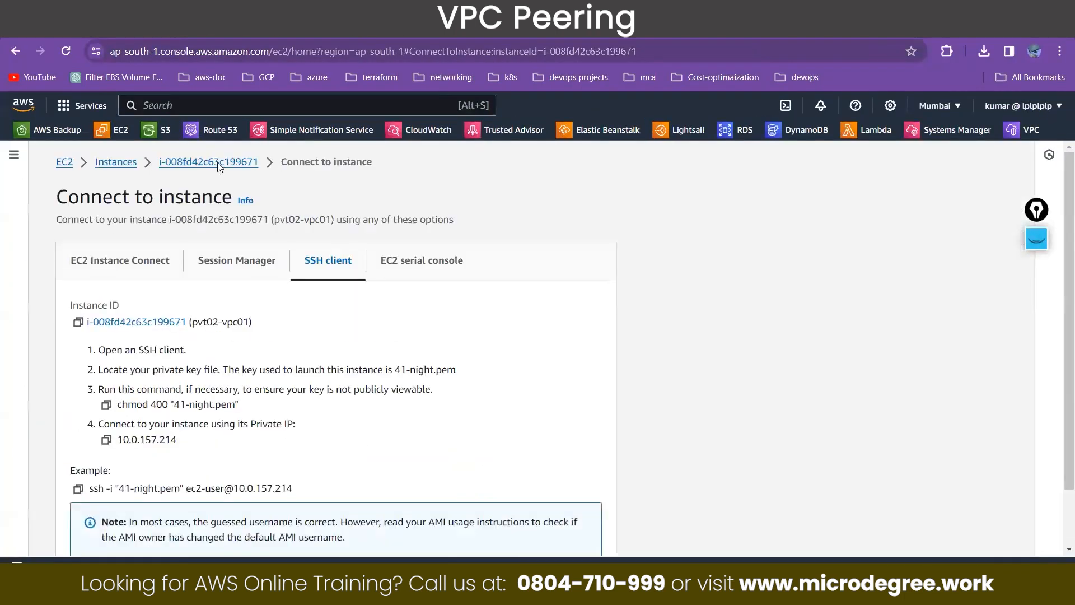
pyautogui.click(219, 163)
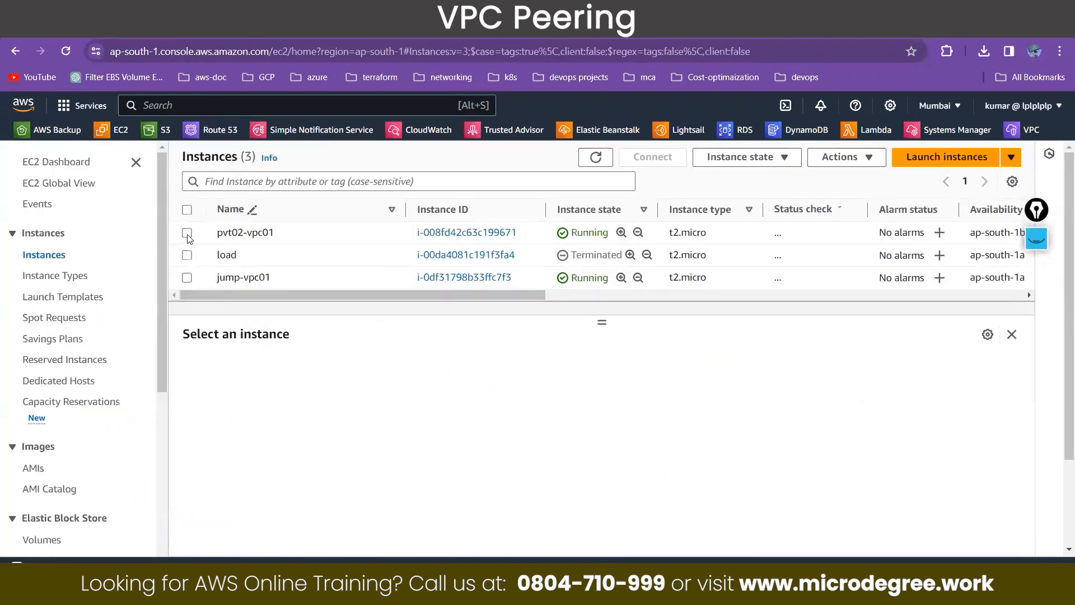
pyautogui.click(187, 236)
pyautogui.click(261, 375)
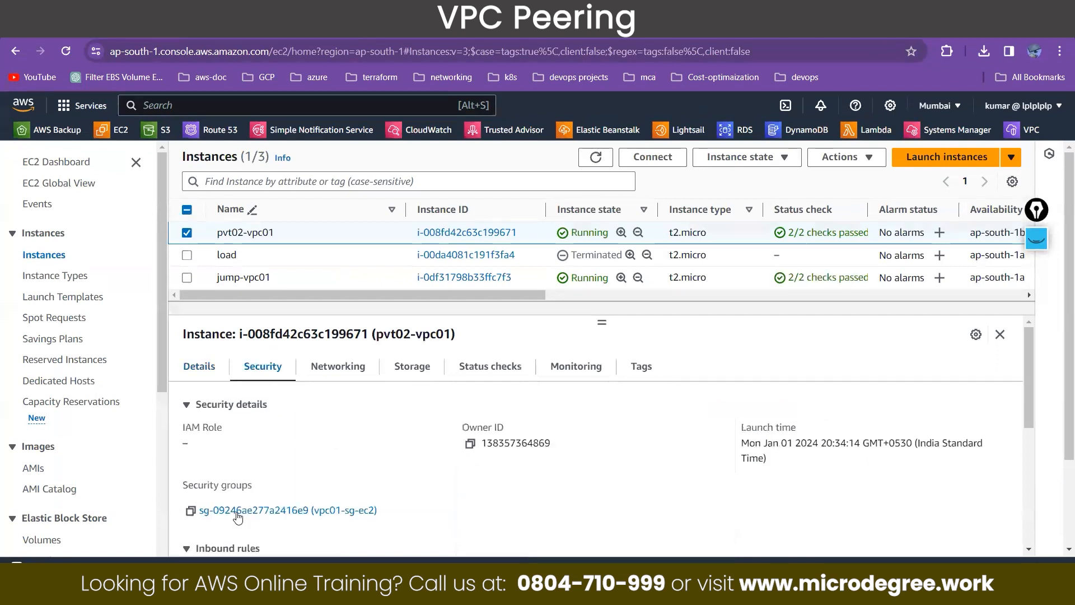
pyautogui.click(237, 514)
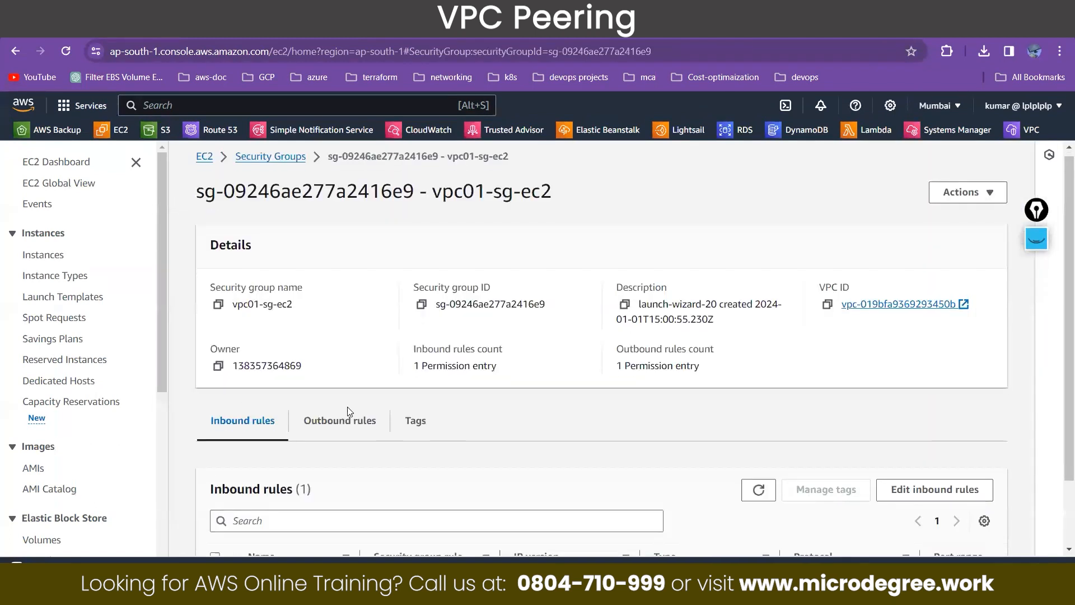
# Add an All ICMP - IPv4 inbound rule with source 0.0.0.0/0 to vpc01-sg-ec2 and save the rules.
pyautogui.scroll(-3, 348, 412)
pyautogui.click(934, 410)
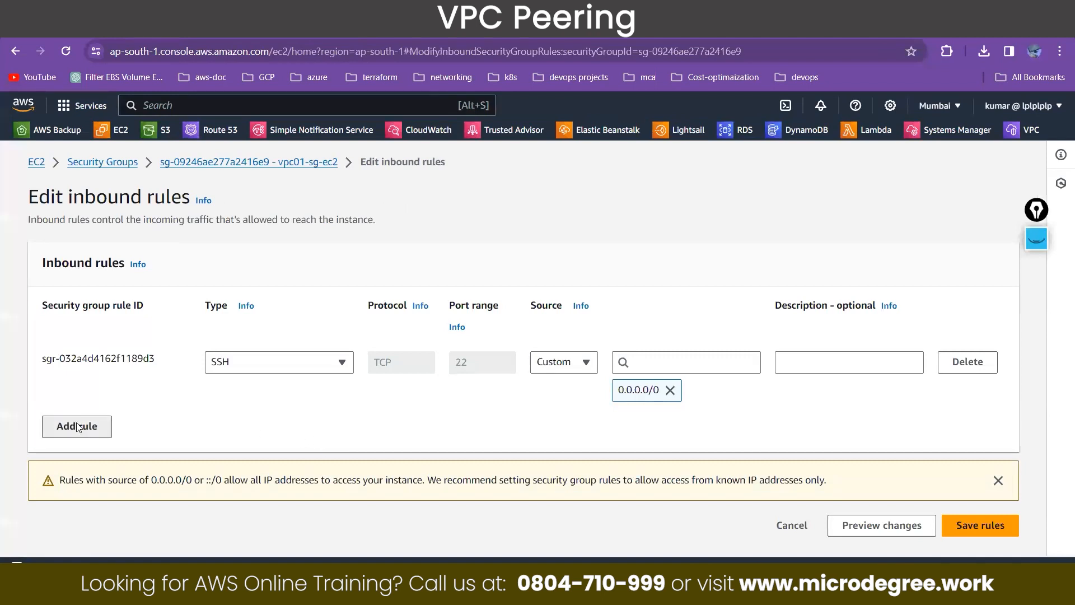
pyautogui.click(77, 426)
pyautogui.click(244, 430)
pyautogui.write('icmp')
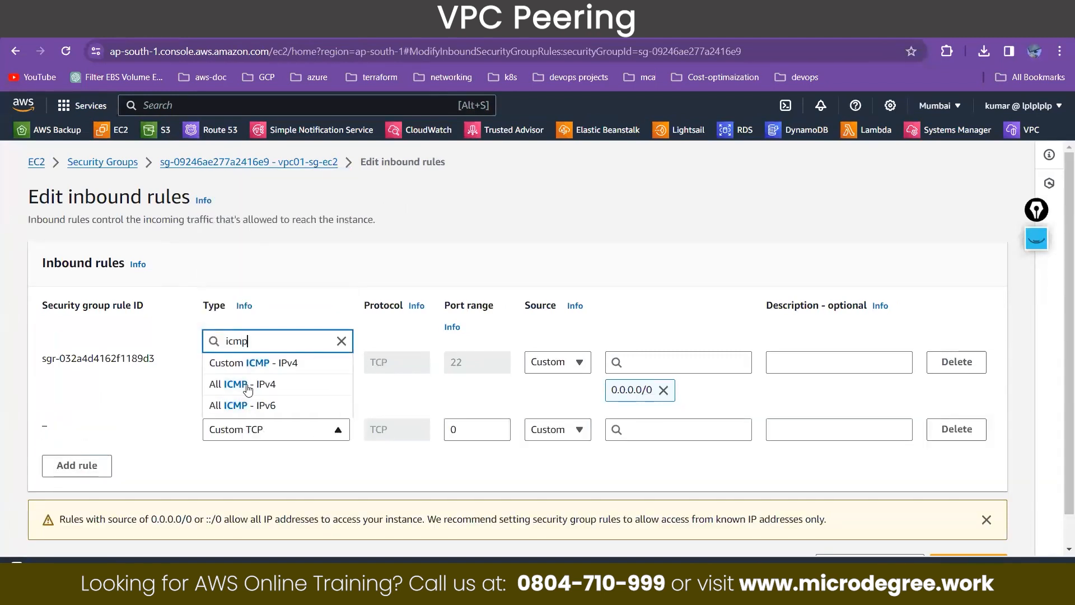
pyautogui.click(247, 385)
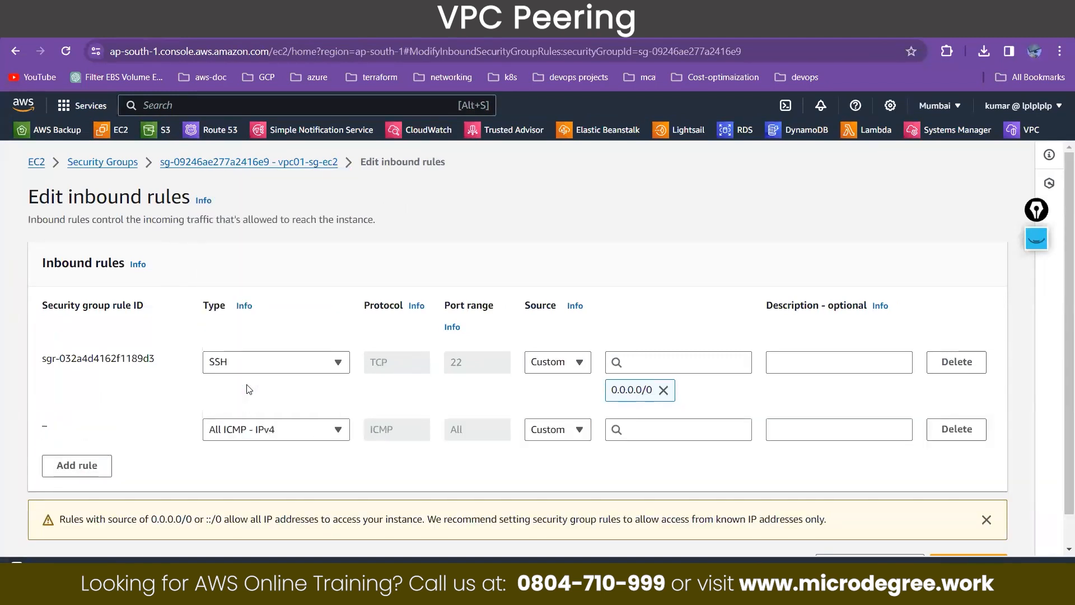
pyautogui.click(684, 432)
pyautogui.click(661, 207)
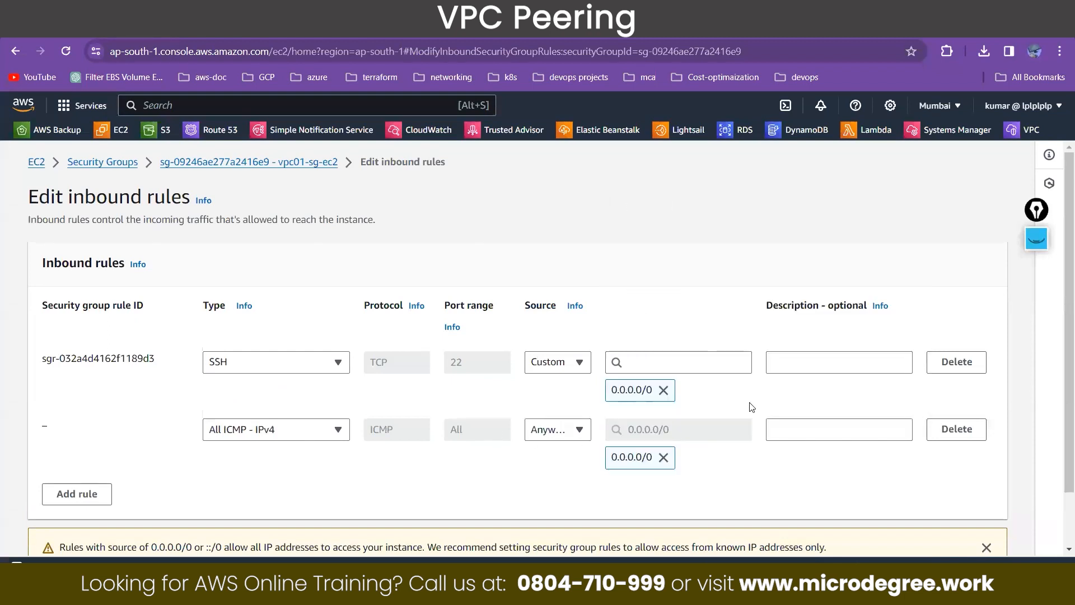
pyautogui.scroll(-1, 750, 404)
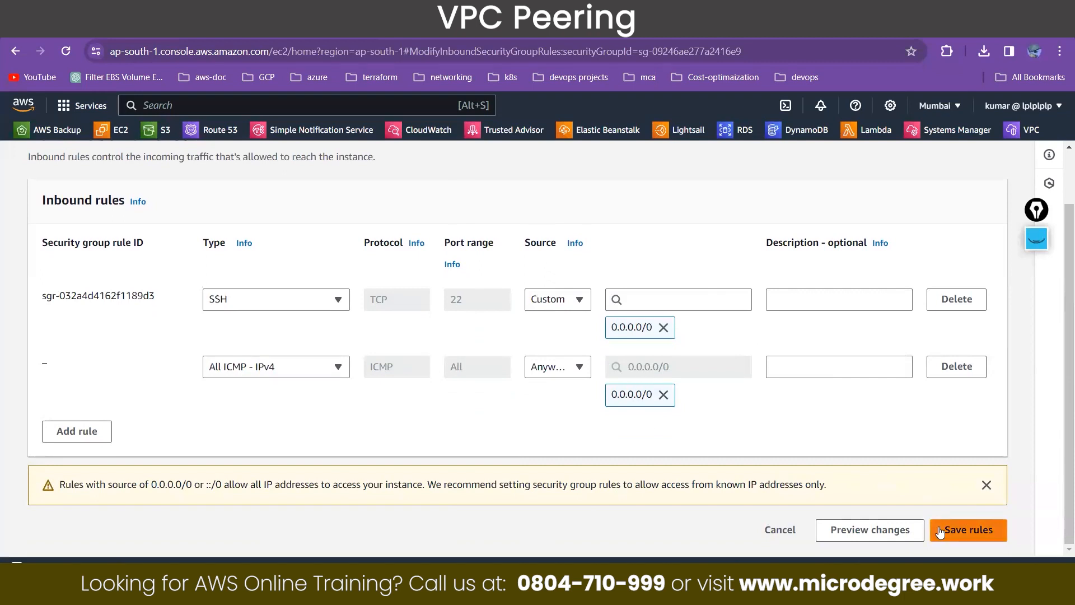
pyautogui.click(969, 530)
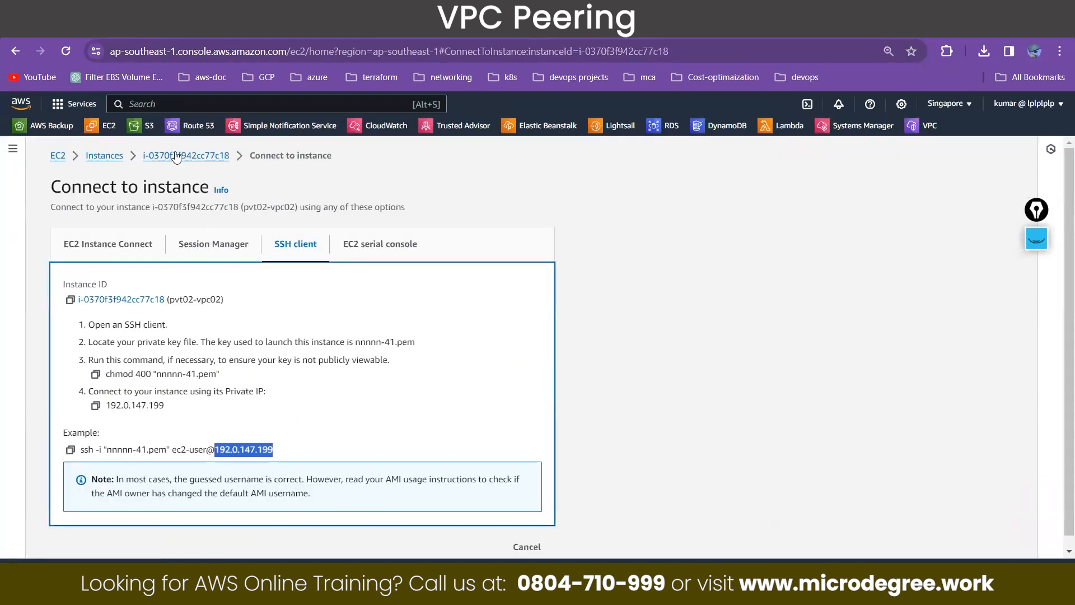
# In the Singapore EC2 console, open security group vpc02-sg-ec2 from instance pvt02-vpc02's security details.
pyautogui.click(176, 157)
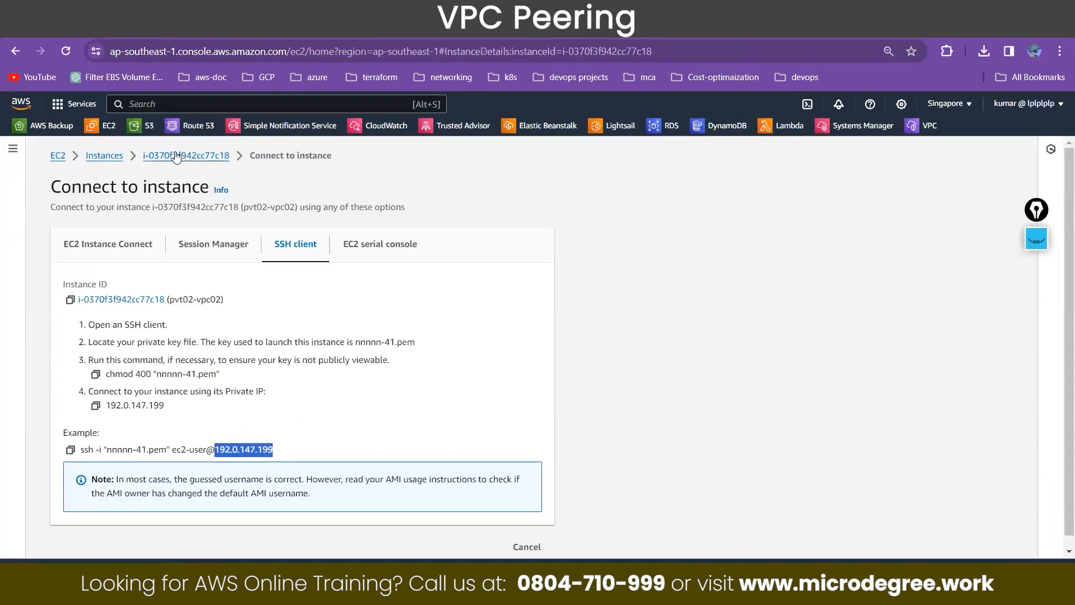
pyautogui.scroll(-5, 283, 331)
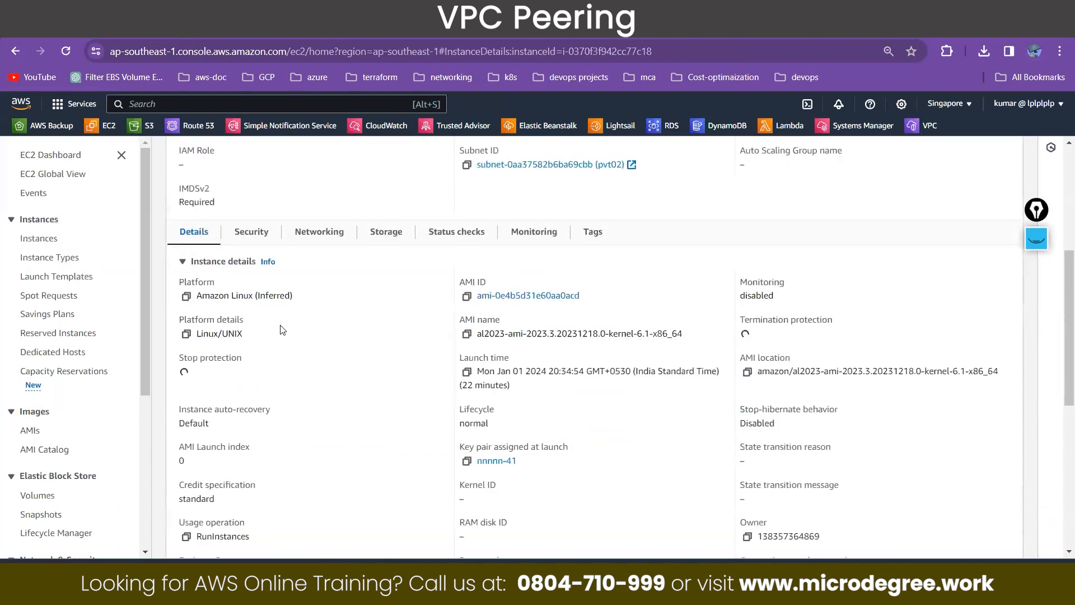
pyautogui.click(252, 234)
pyautogui.click(251, 344)
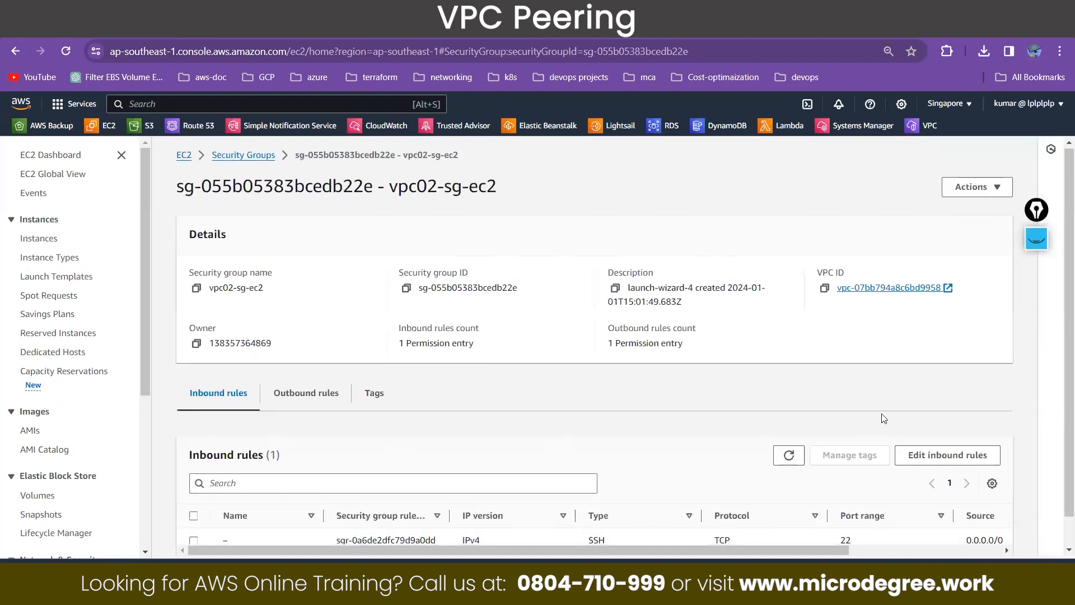
# Add an All ICMP - IPv4 inbound rule with source 0.0.0.0/0 to vpc02-sg-ec2 and save the rules.
pyautogui.scroll(-1, 884, 418)
pyautogui.click(946, 424)
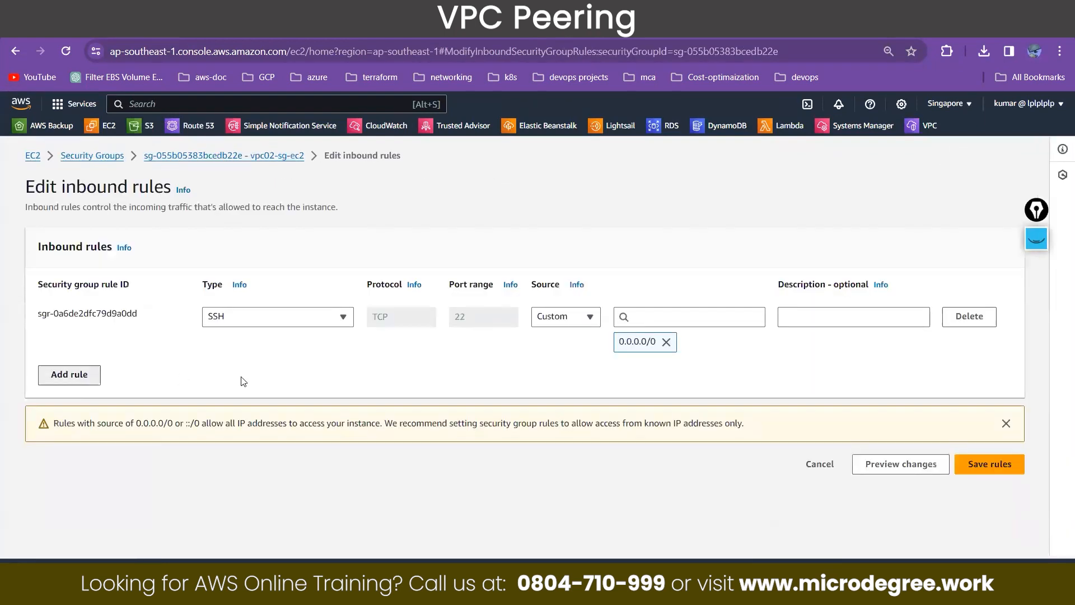
pyautogui.click(69, 374)
pyautogui.click(285, 377)
pyautogui.write('icmp')
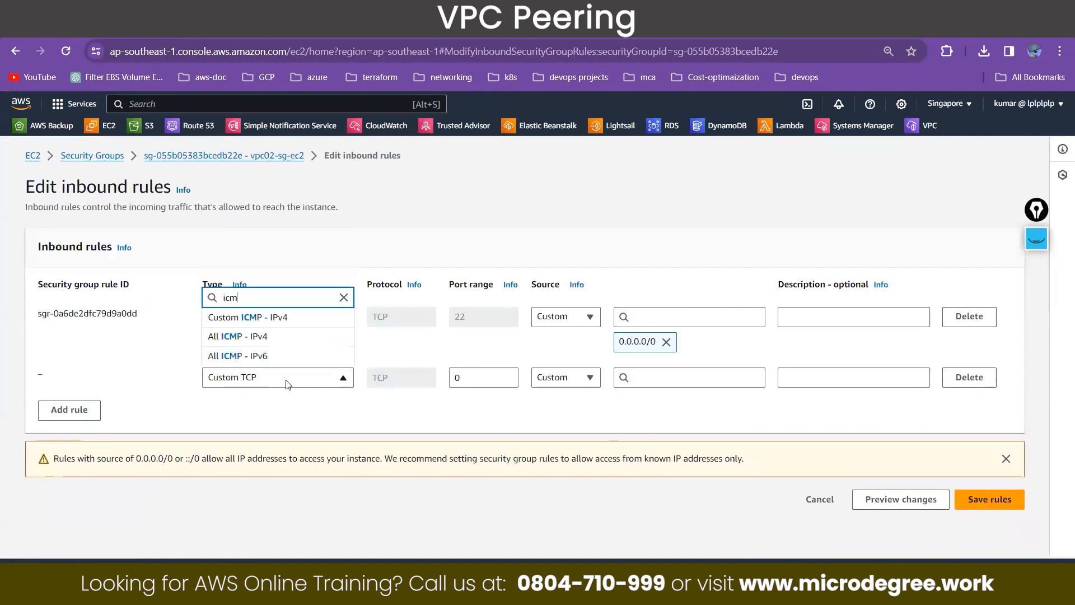
pyautogui.click(263, 334)
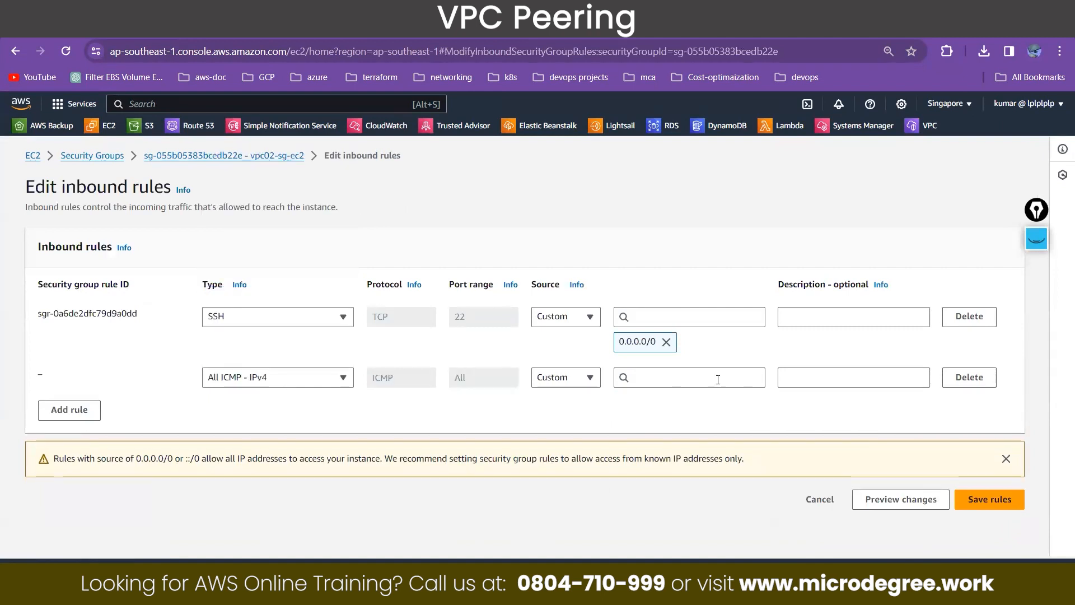
pyautogui.click(720, 378)
pyautogui.click(649, 424)
pyautogui.click(999, 522)
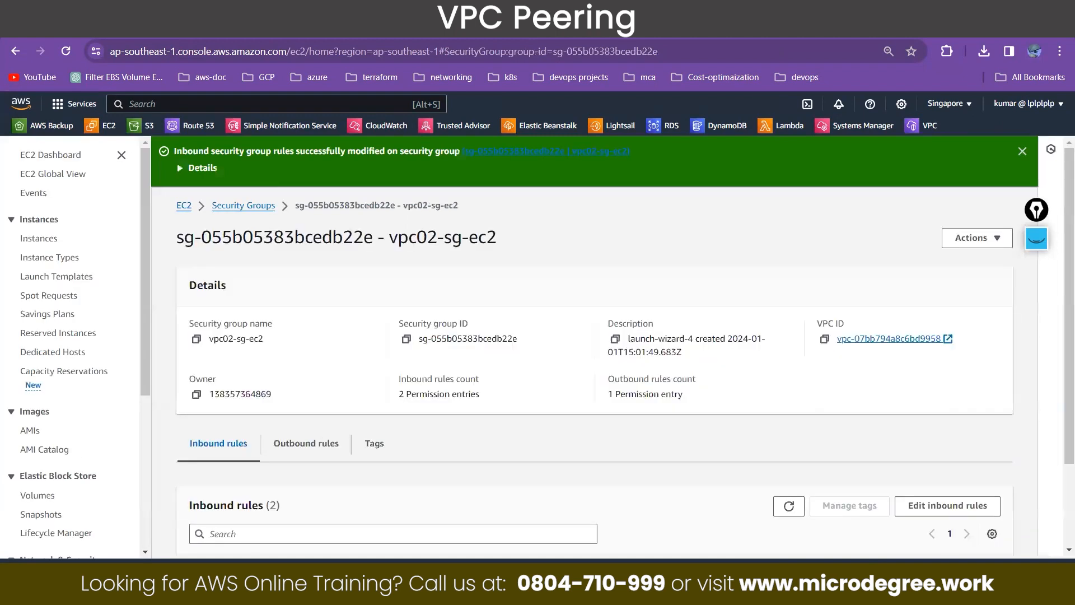
# Return to MobaXterm and check the running pings in the 13.250.29.109 and 13.201.136.136 sessions.
pyautogui.hotkey('alt', 'Tab')
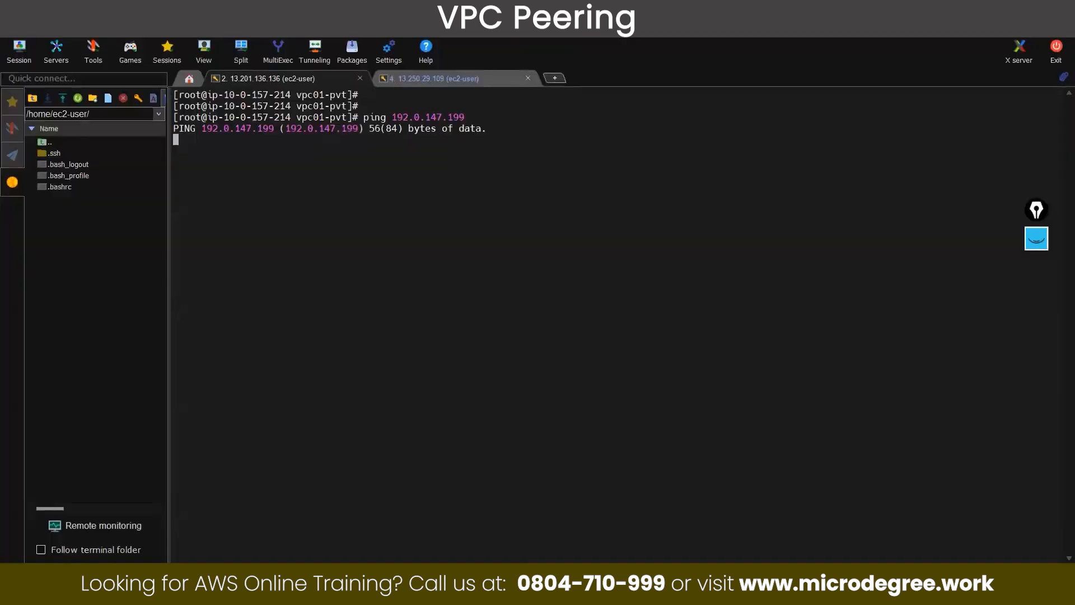
pyautogui.click(455, 79)
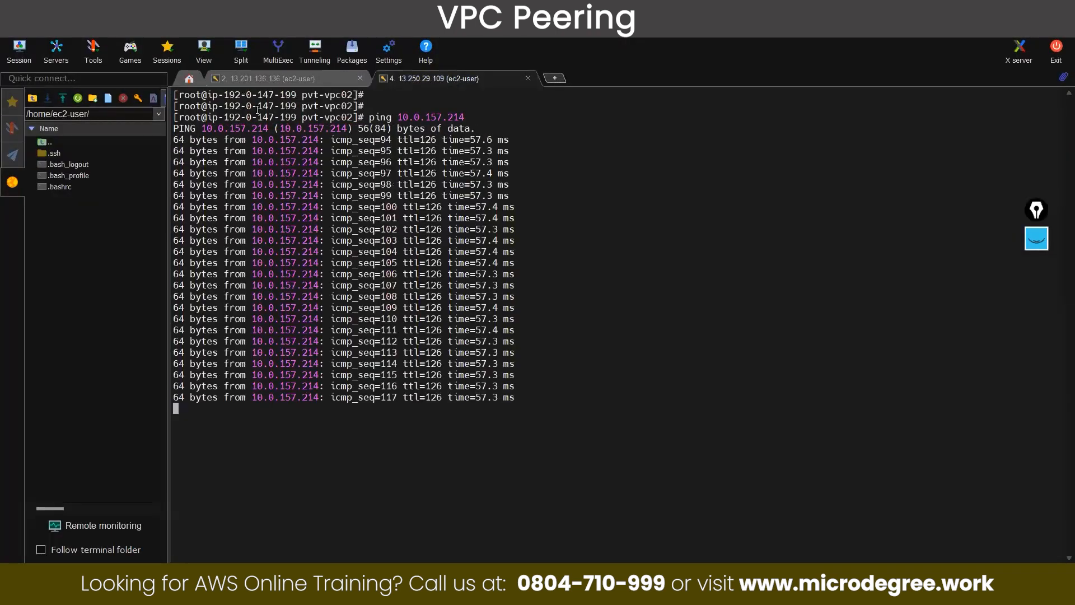
pyautogui.click(274, 82)
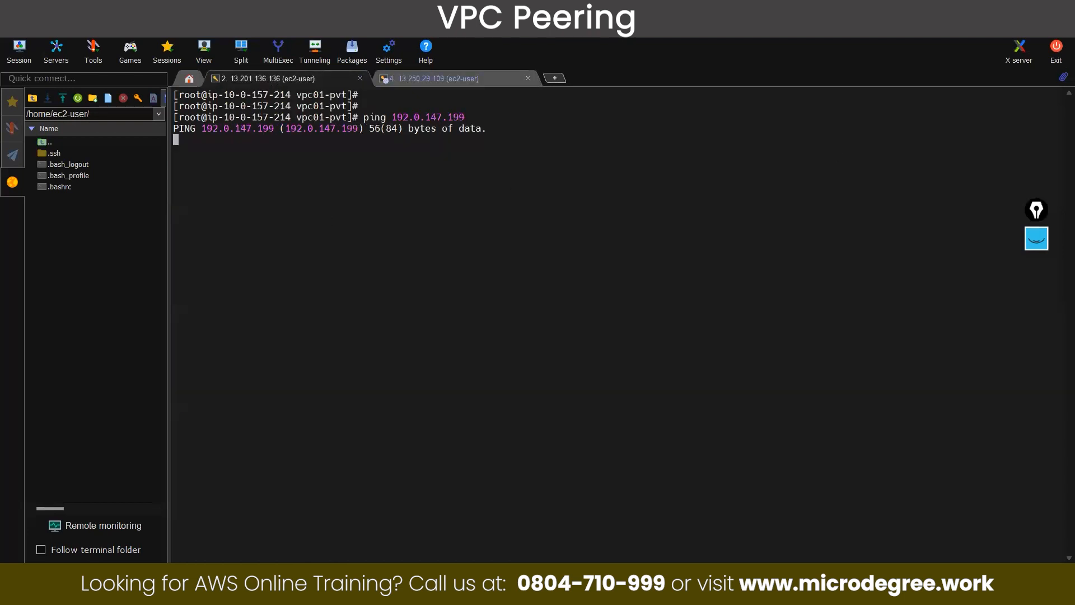
# Stop the running ping in the 13.201.136.136 session and start pinging 192.0.147.199 again.
pyautogui.hotkey('ctrl', 'c')
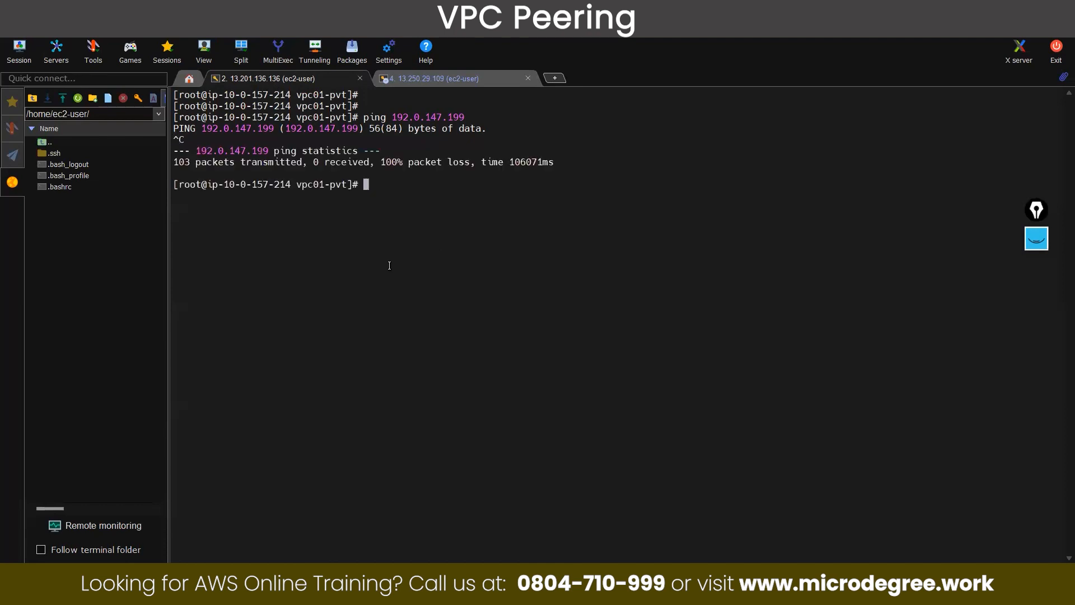
pyautogui.hotkey('ctrl', 'c')
pyautogui.press('Up')
pyautogui.press('Return')
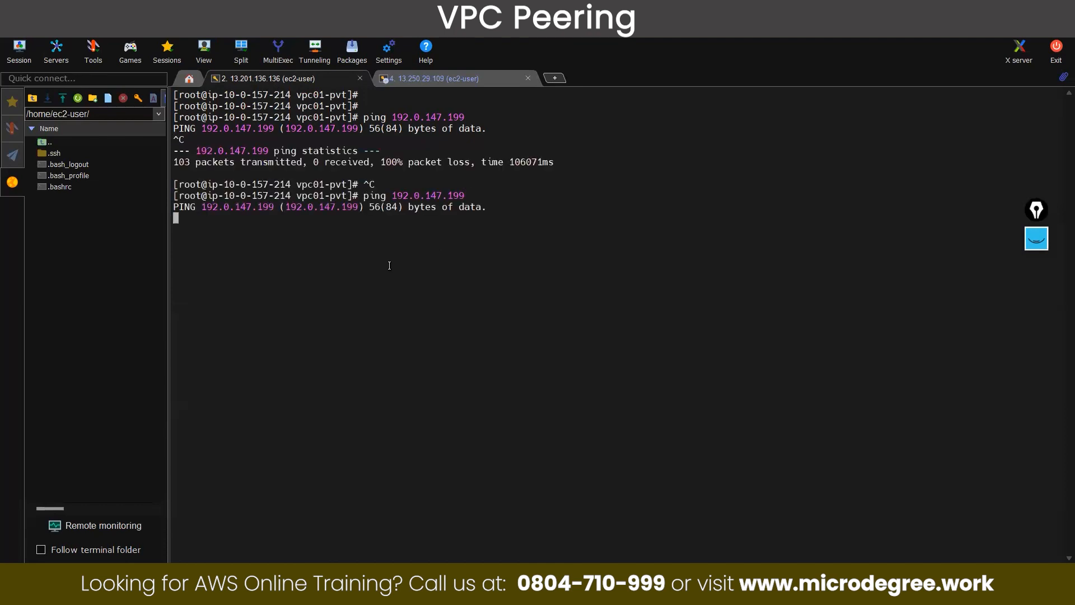
# Compare the running pings in the 13.250.29.109 and 13.201.136.136 sessions.
pyautogui.click(404, 81)
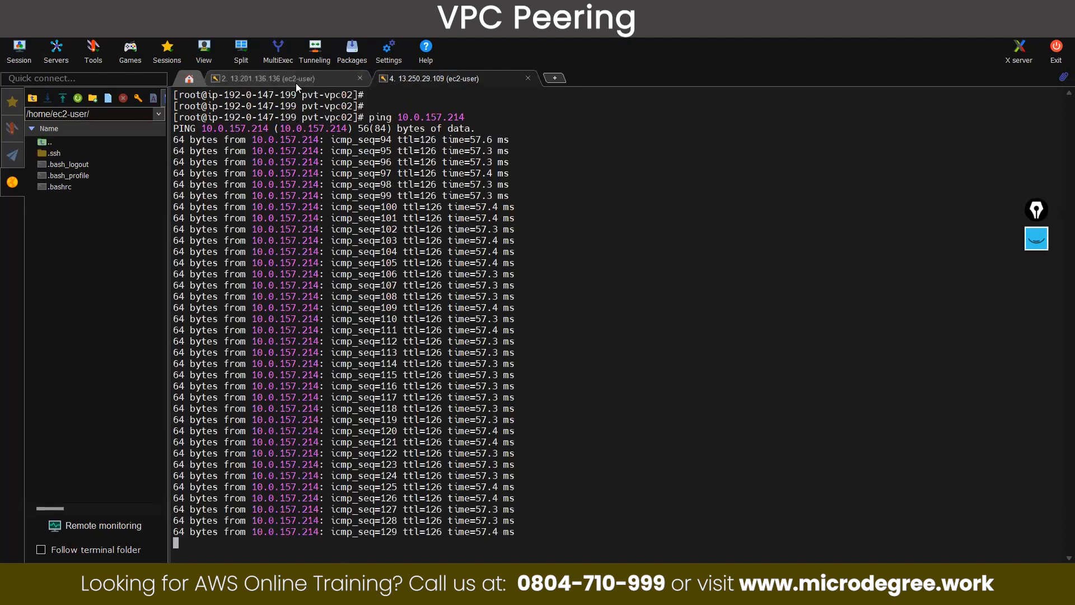
pyautogui.click(275, 78)
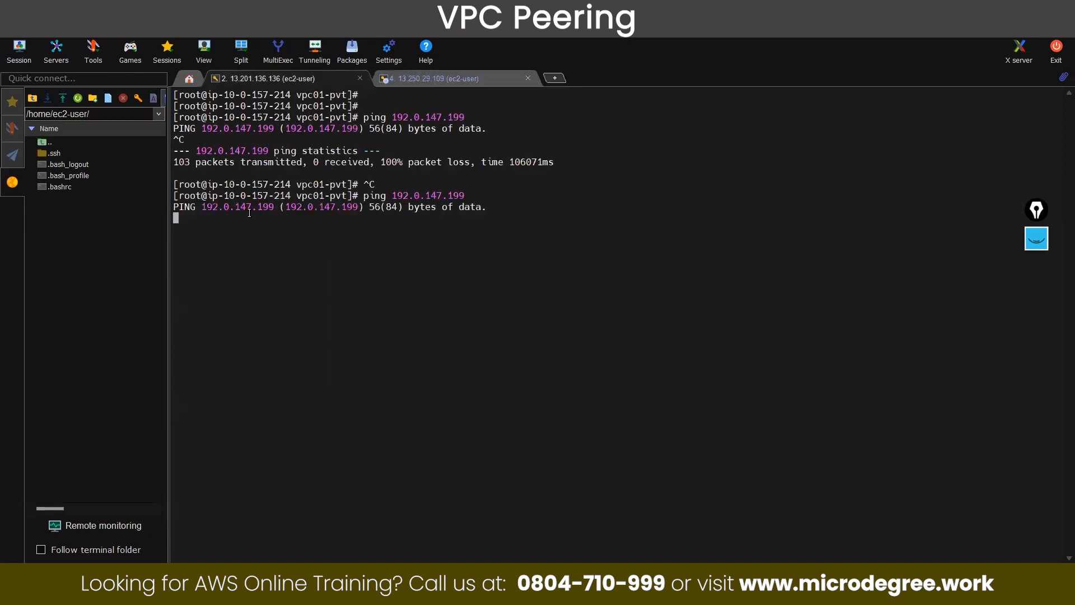
pyautogui.click(415, 81)
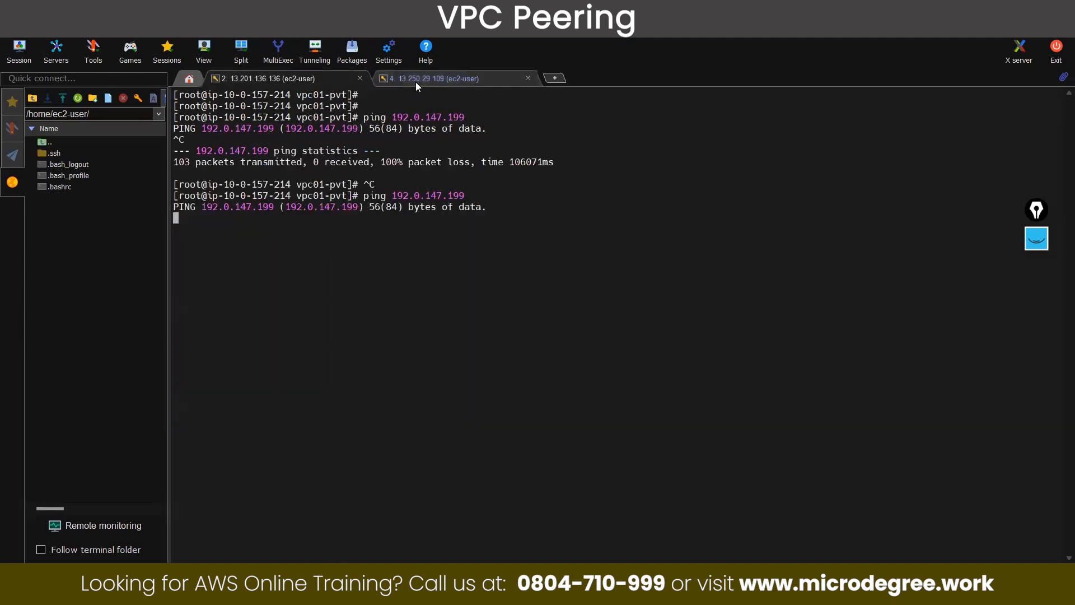
pyautogui.click(274, 79)
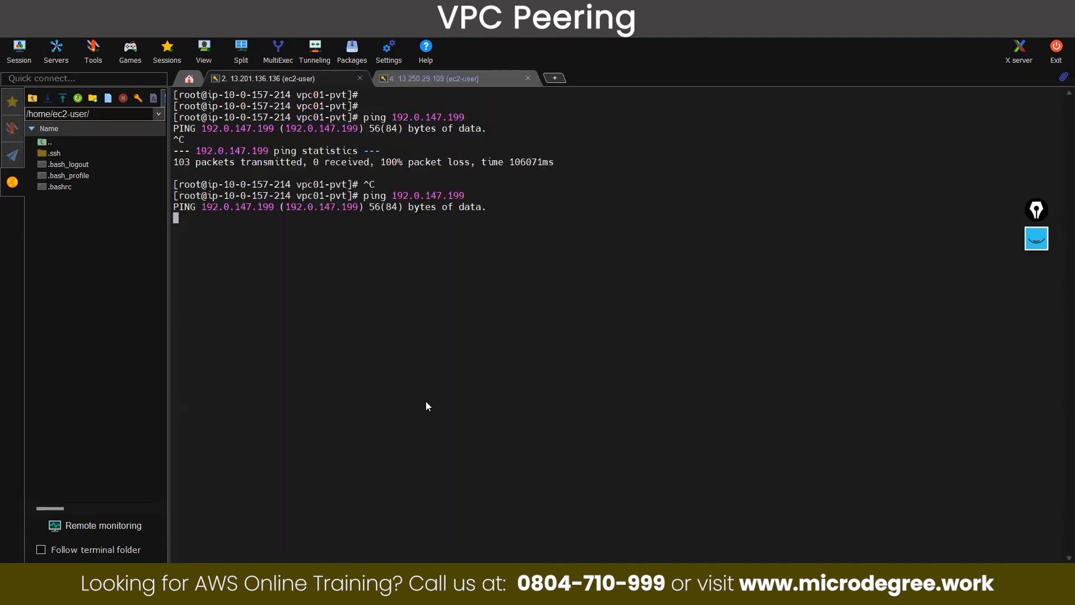
pyautogui.hotkey('alt', 'Tab')
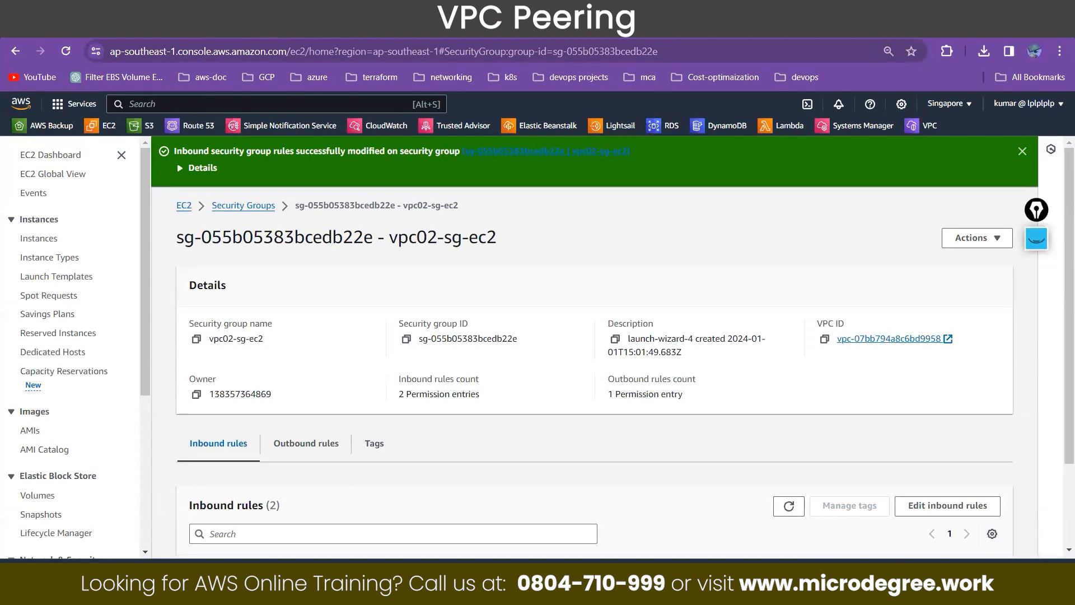
pyautogui.hotkey('alt', 'Tab')
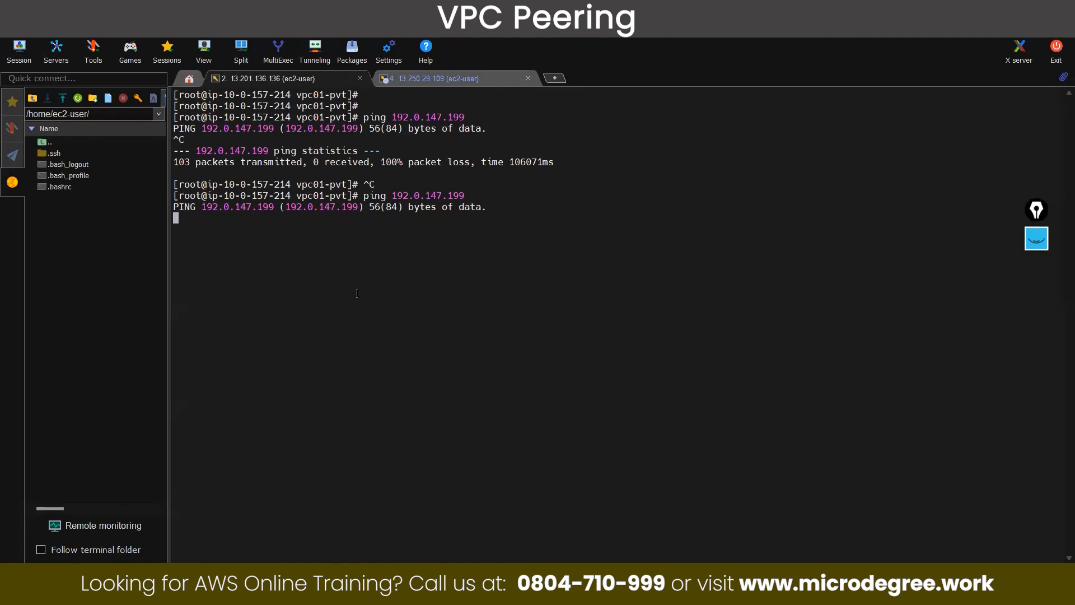
# Check the host's private address against the ping target in both the vpc01 and vpc02 sessions.
pyautogui.moveTo(226, 199); pyautogui.dragTo(287, 198)
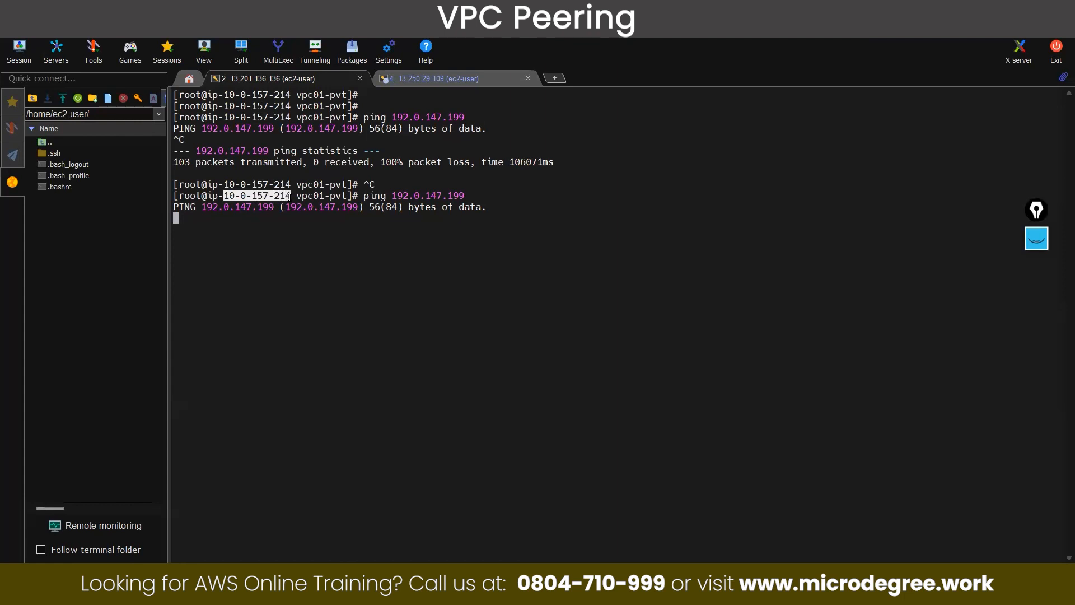
pyautogui.moveTo(389, 195); pyautogui.dragTo(465, 196)
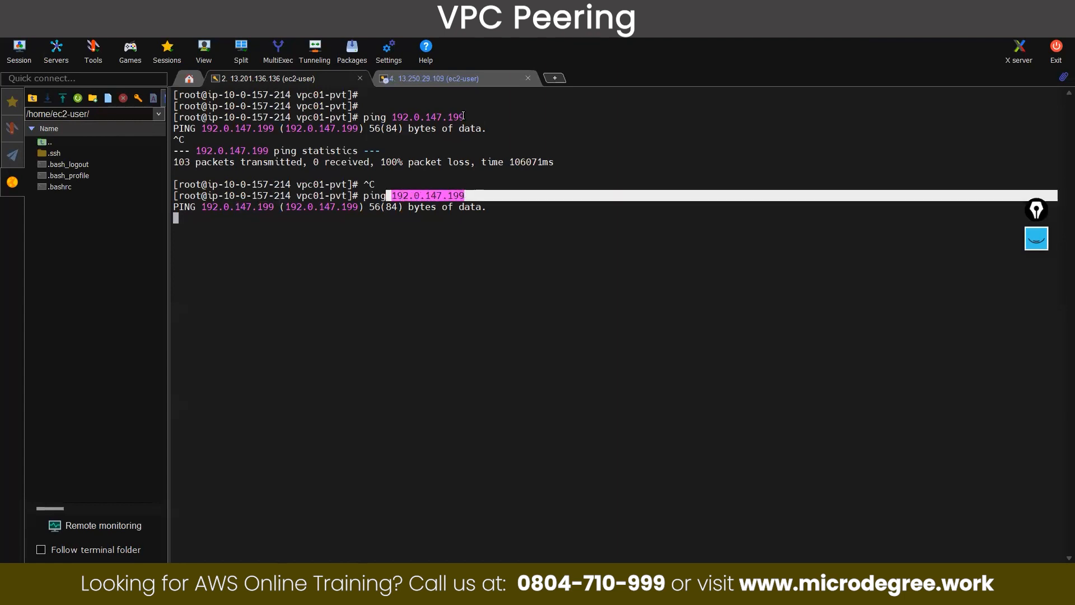
pyautogui.click(464, 83)
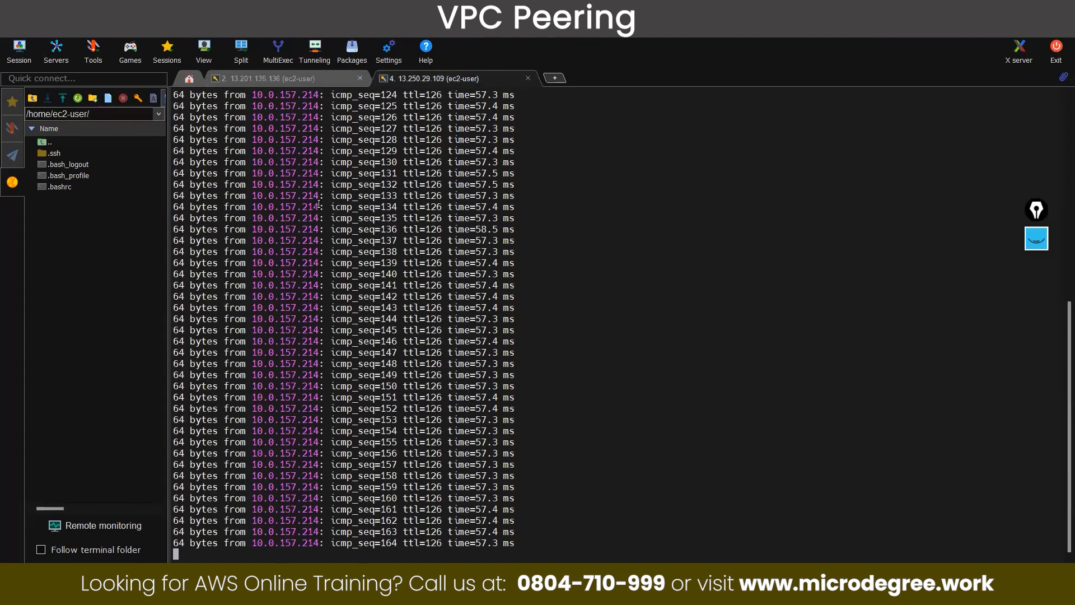
pyautogui.scroll(10, 319, 204)
pyautogui.moveTo(224, 117); pyautogui.dragTo(465, 118)
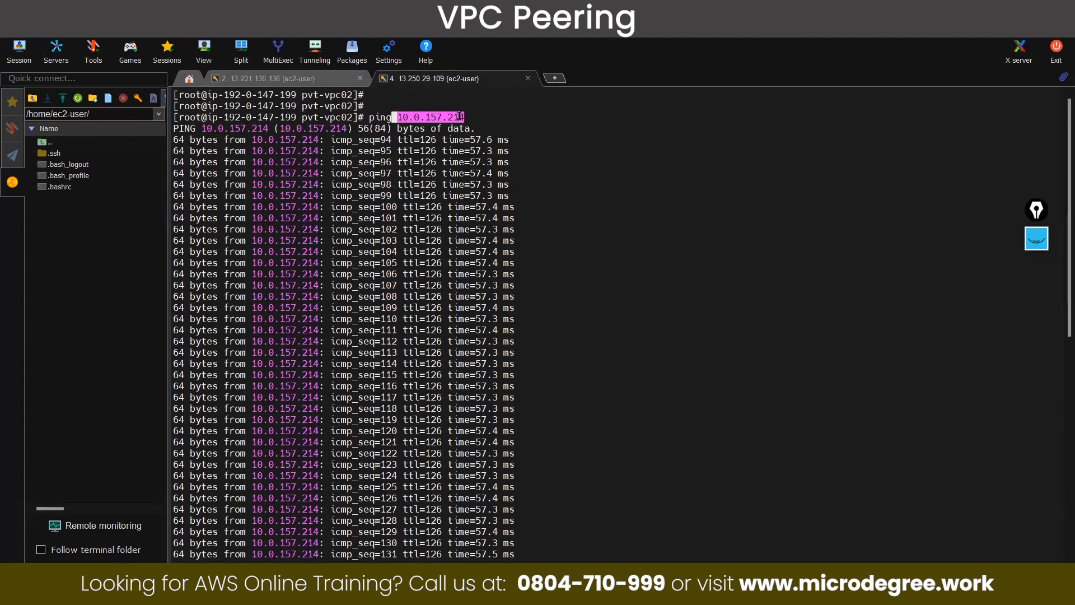
pyautogui.click(285, 79)
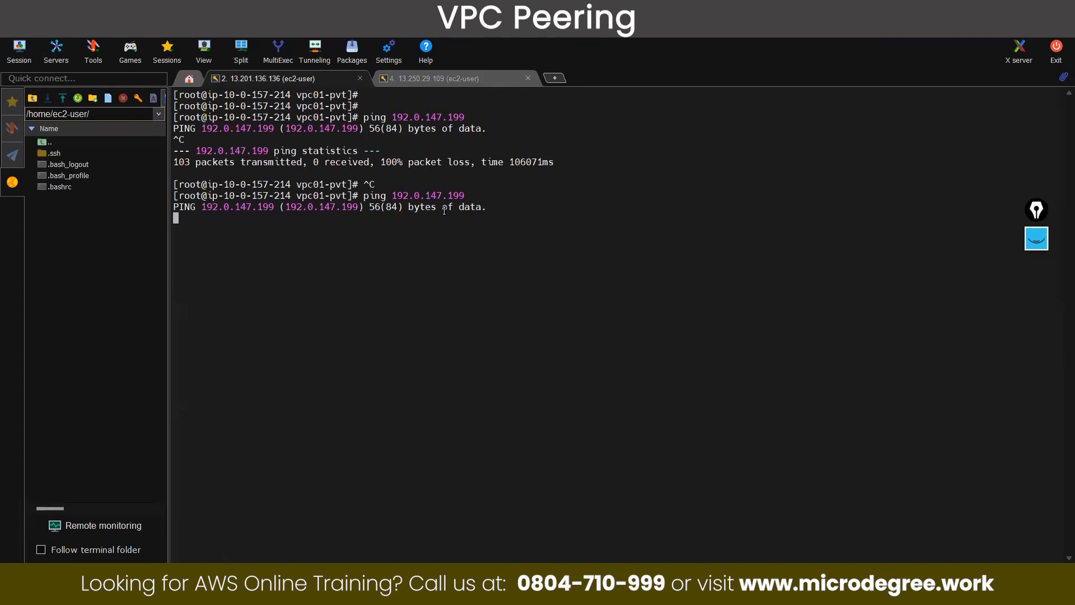
# In the Mumbai EC2 console, open vpc01-sg-ec2 from instance pvt02-vpc01's security details and check its All ICMP - IPv4 inbound rule.
pyautogui.click(979, 11)
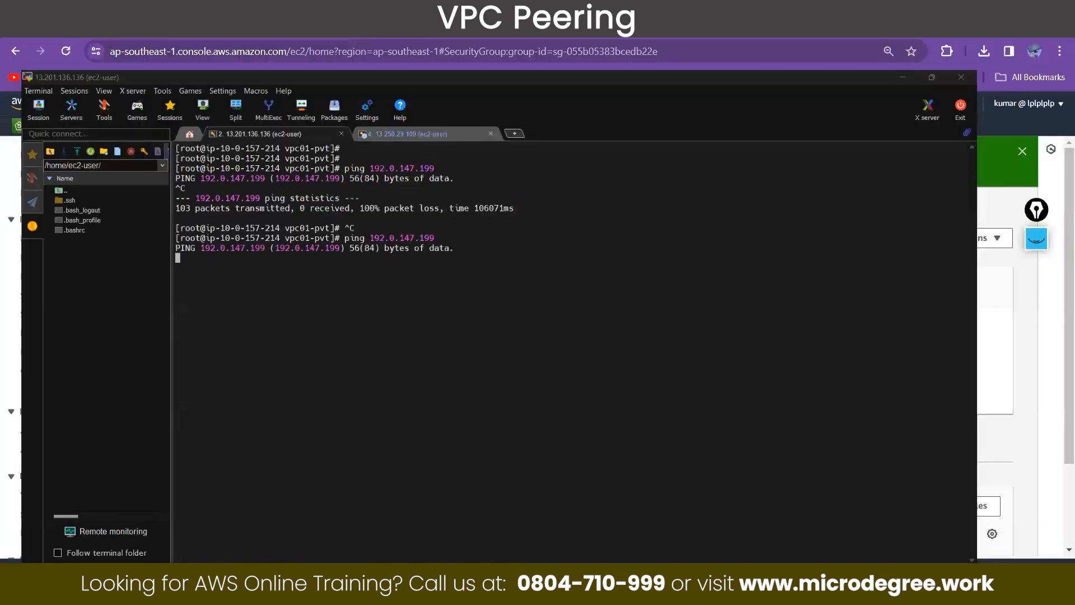
pyautogui.hotkey('ctrl', 'Tab')
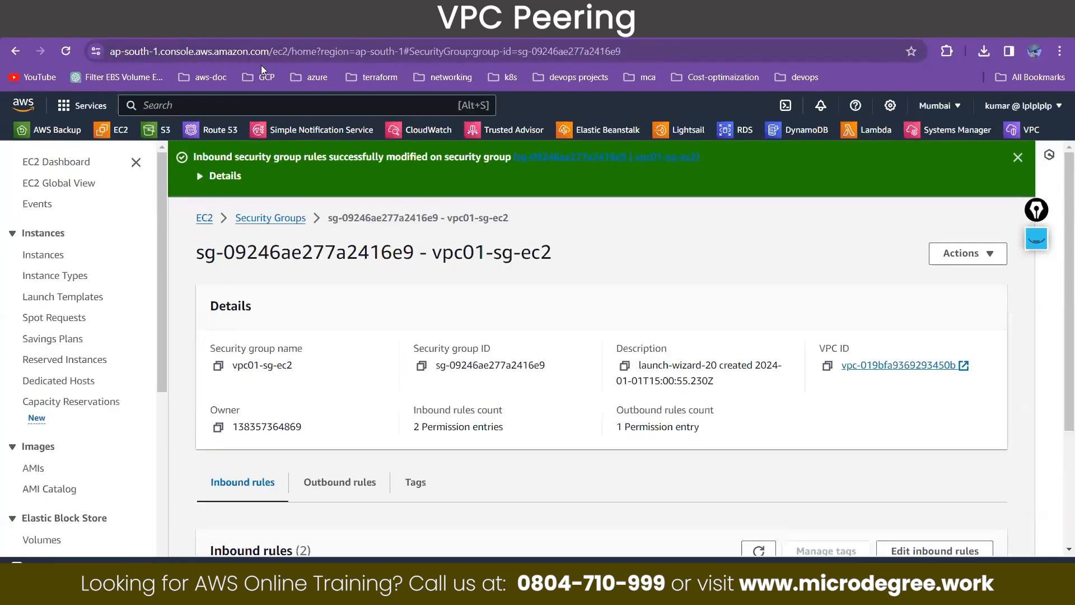
pyautogui.click(61, 258)
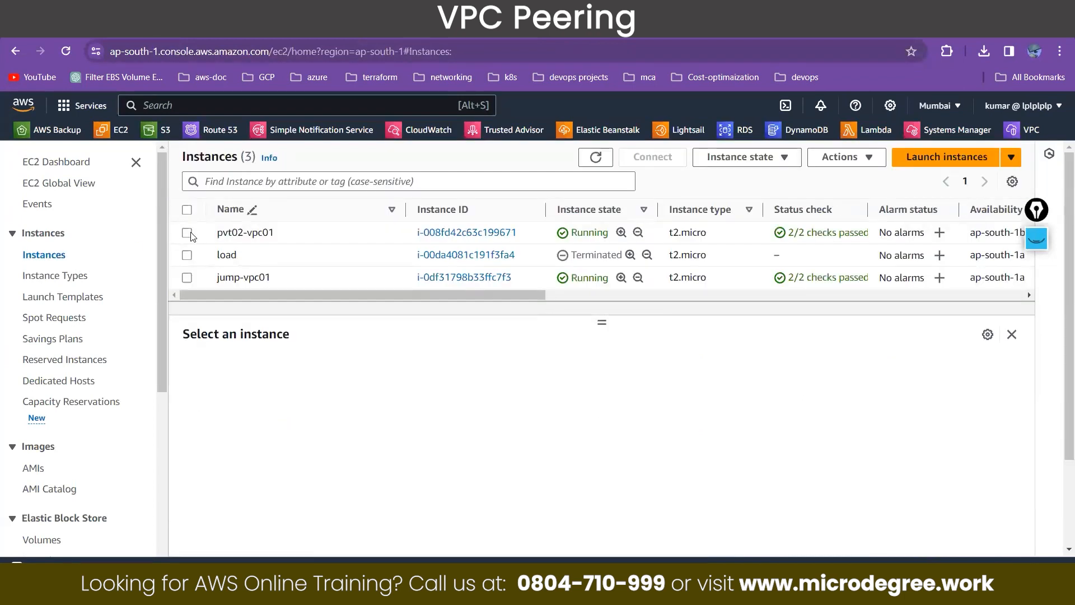
pyautogui.click(187, 233)
pyautogui.click(256, 372)
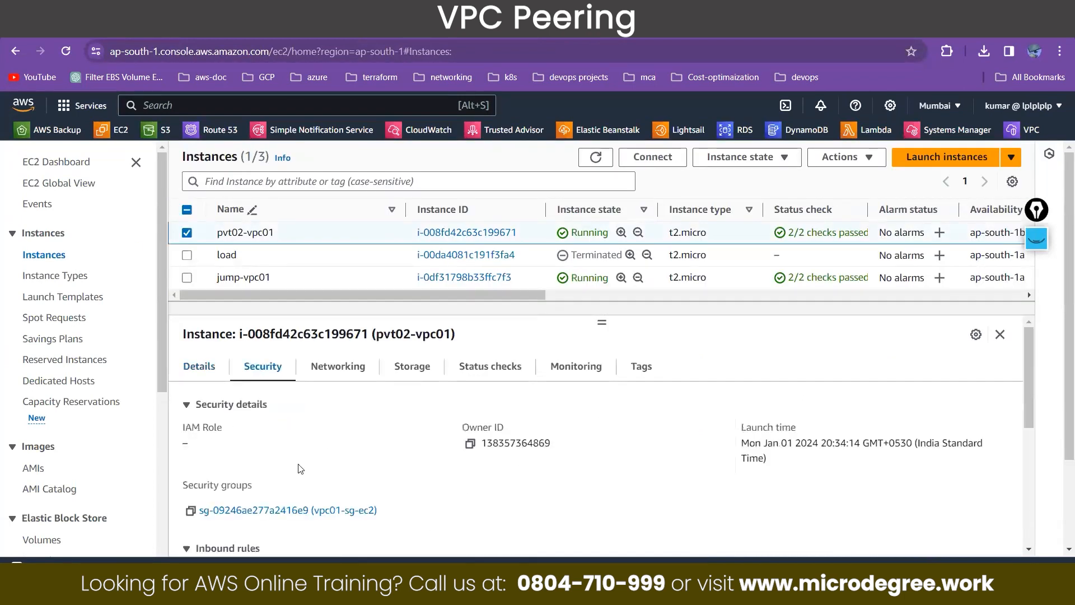
pyautogui.scroll(-2, 332, 500)
pyautogui.click(321, 440)
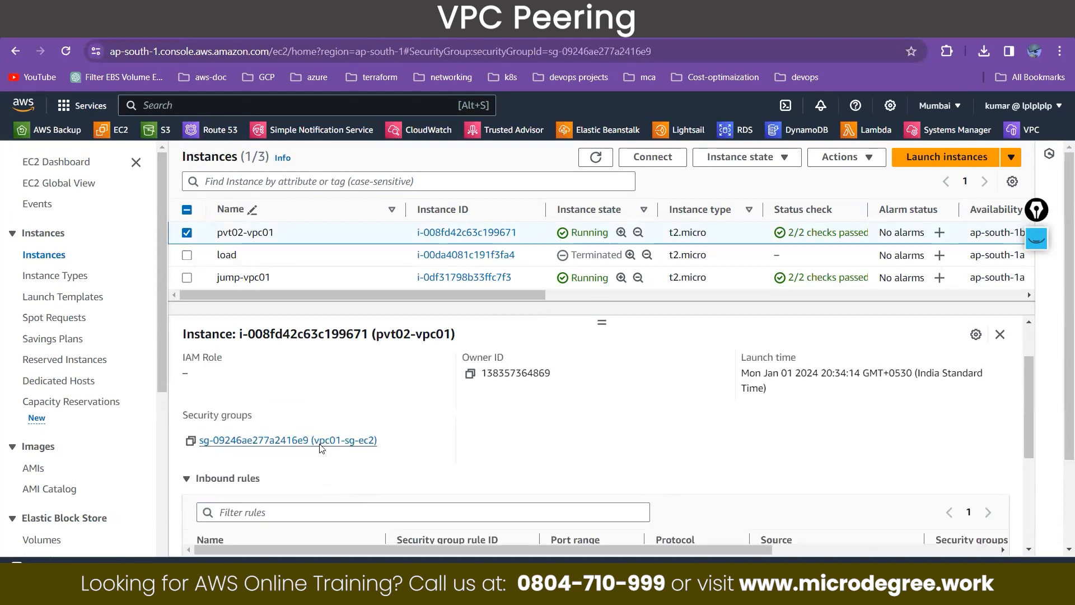
pyautogui.scroll(-3, 284, 487)
pyautogui.moveTo(720, 504); pyautogui.dragTo(232, 536)
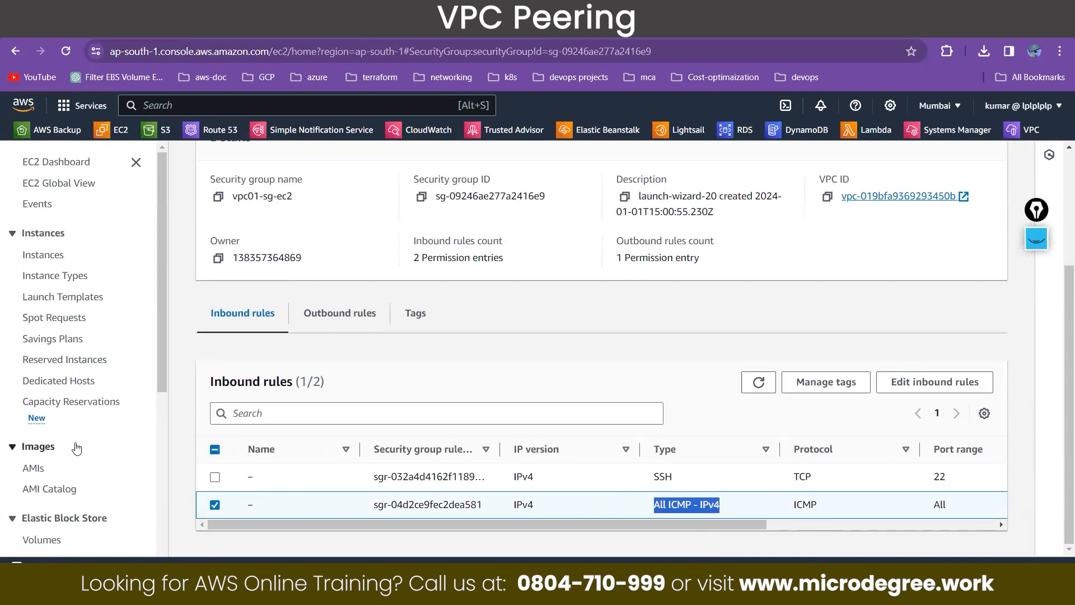
# Go back to instance pvt02-vpc01 and check its subnet in the networking details.
pyautogui.click(156, 104)
pyautogui.write('cpRA')
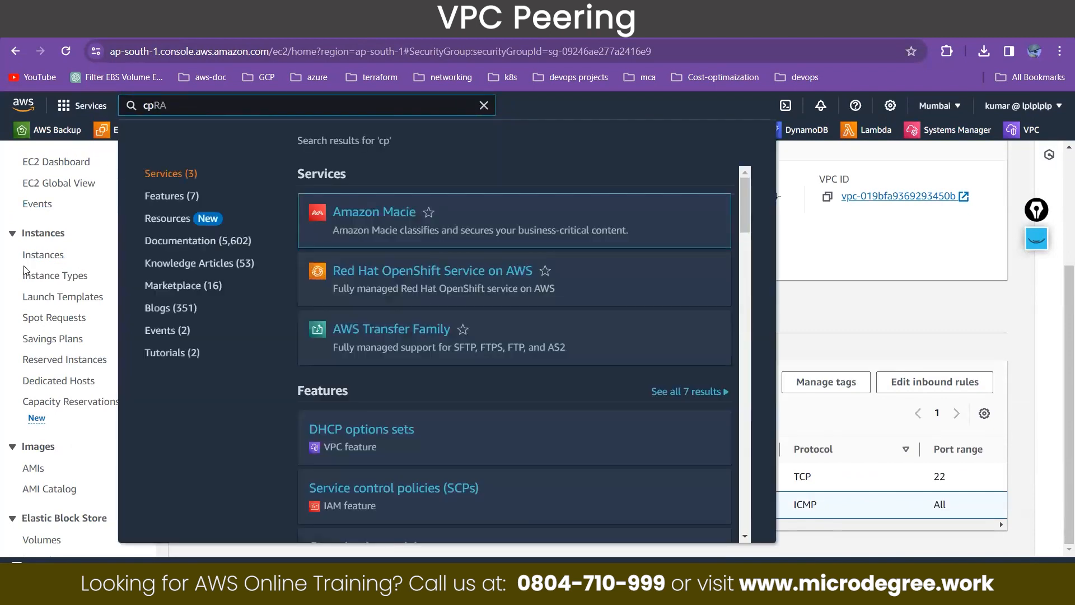
pyautogui.click(42, 254)
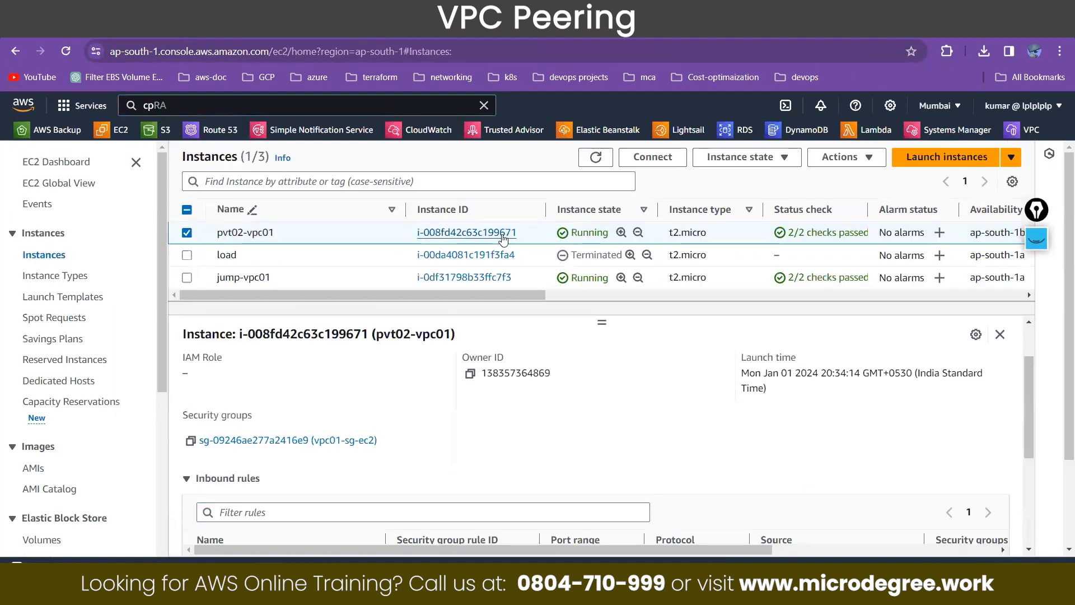
pyautogui.click(336, 382)
pyautogui.scroll(1, 422, 450)
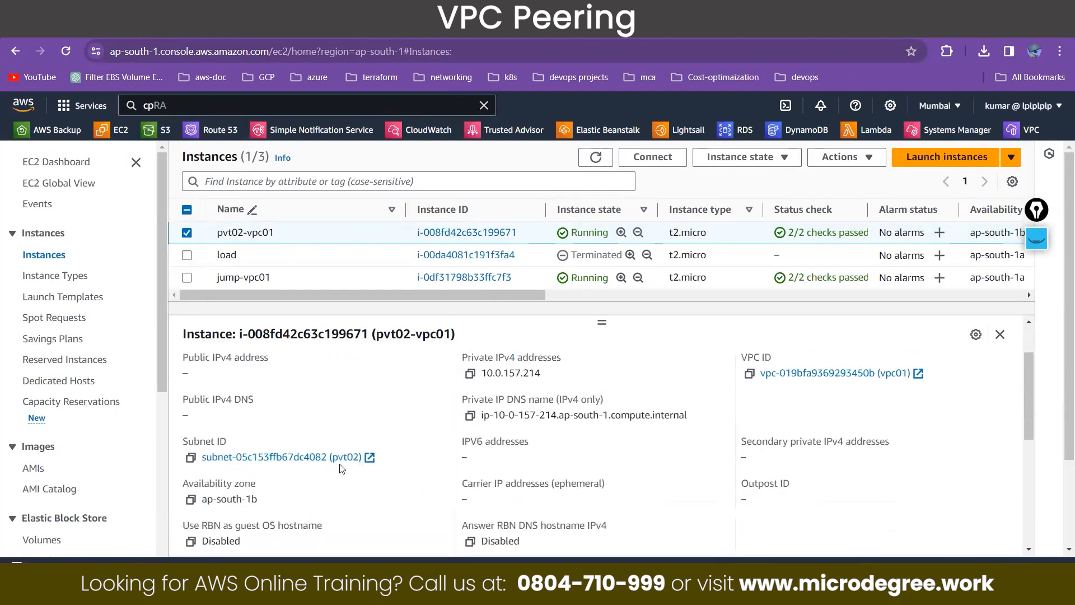
pyautogui.moveTo(310, 459); pyautogui.dragTo(319, 466)
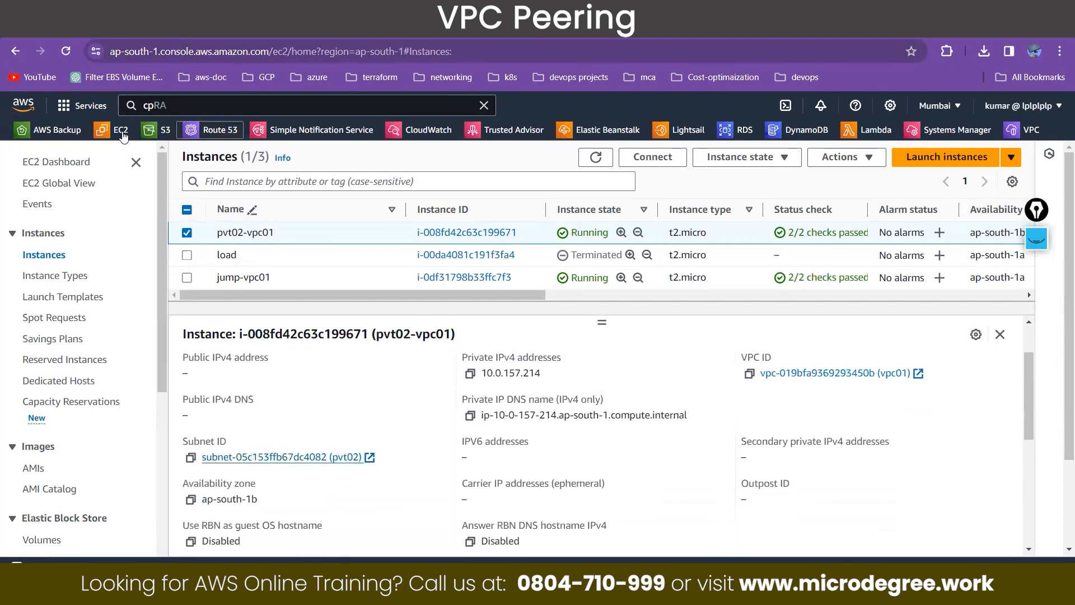
# Search the AWS services for vpc, open the VPC console's subnet list and remove its VPC filter.
pyautogui.click(197, 104)
pyautogui.hotkey('ctrl', 'a')
pyautogui.press('BackSpace')
pyautogui.write('vpc')
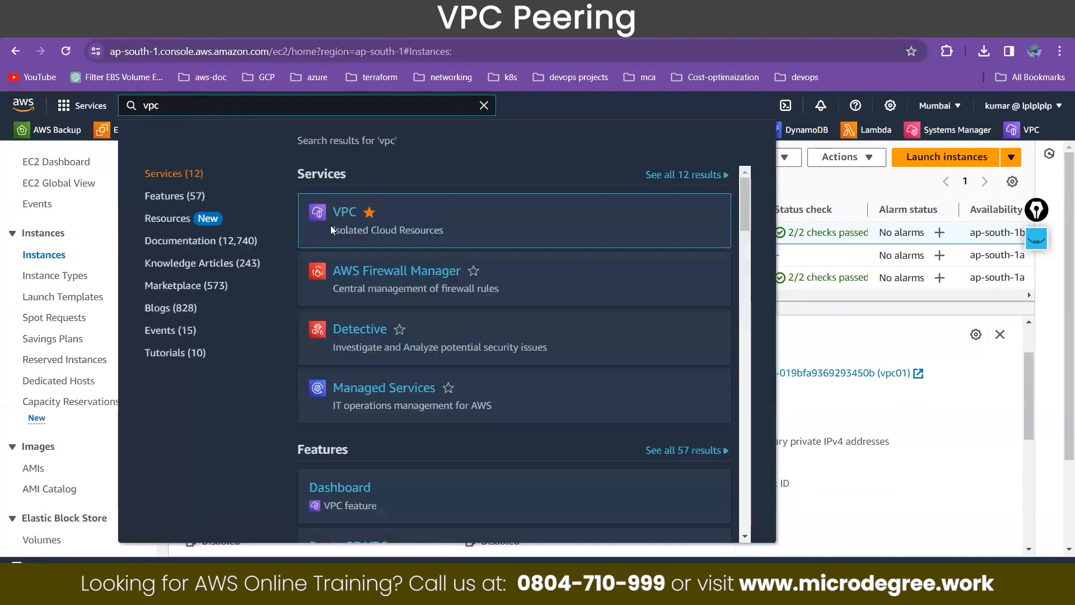
pyautogui.click(343, 214)
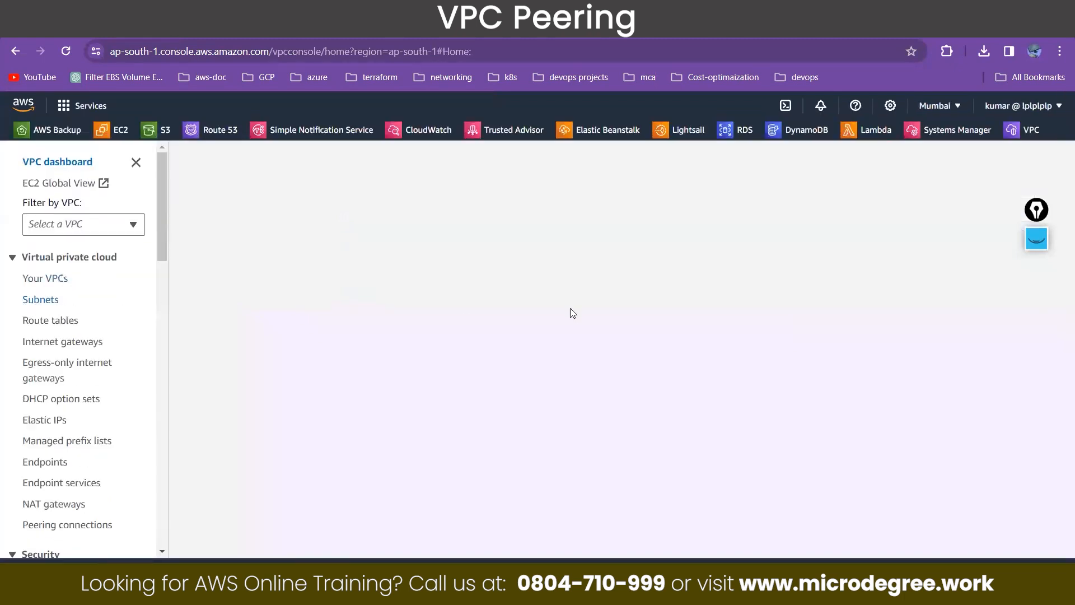
pyautogui.click(42, 299)
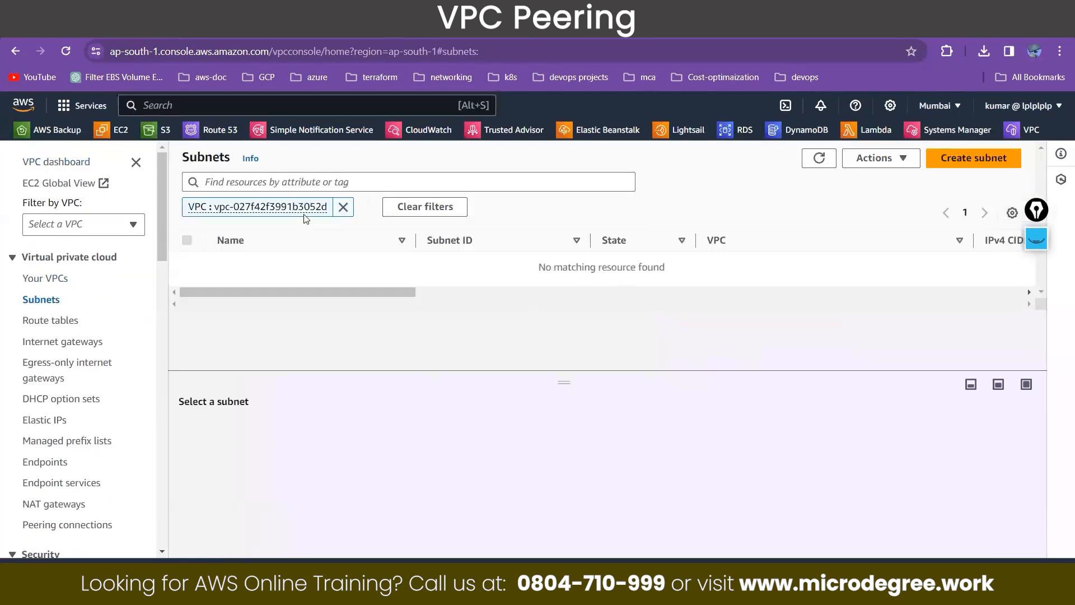
pyautogui.click(343, 207)
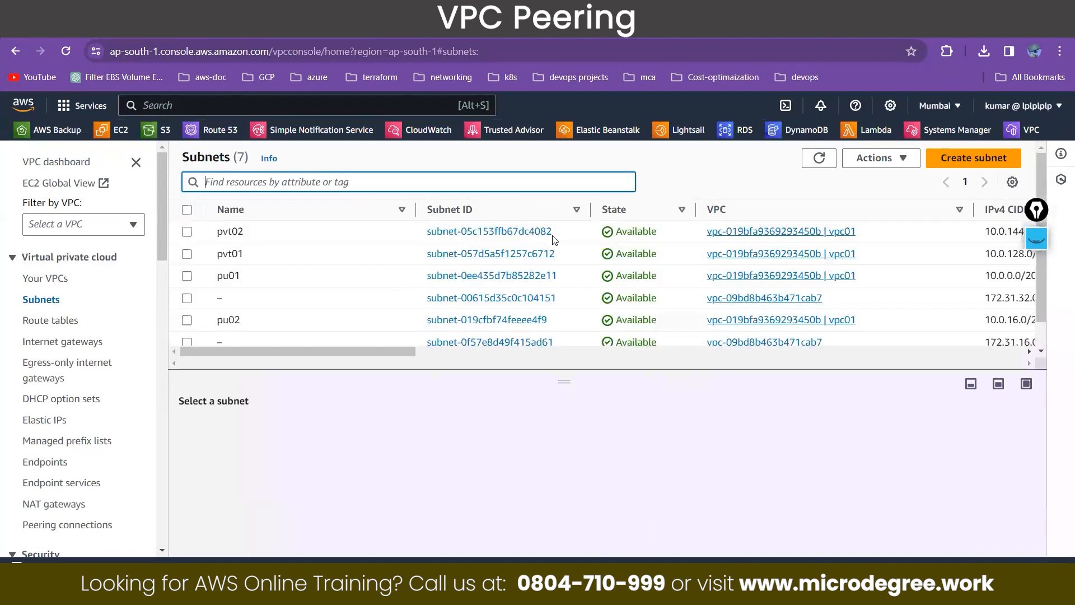
# Select subnet pvt02 and review the routes in its associated route table.
pyautogui.click(188, 232)
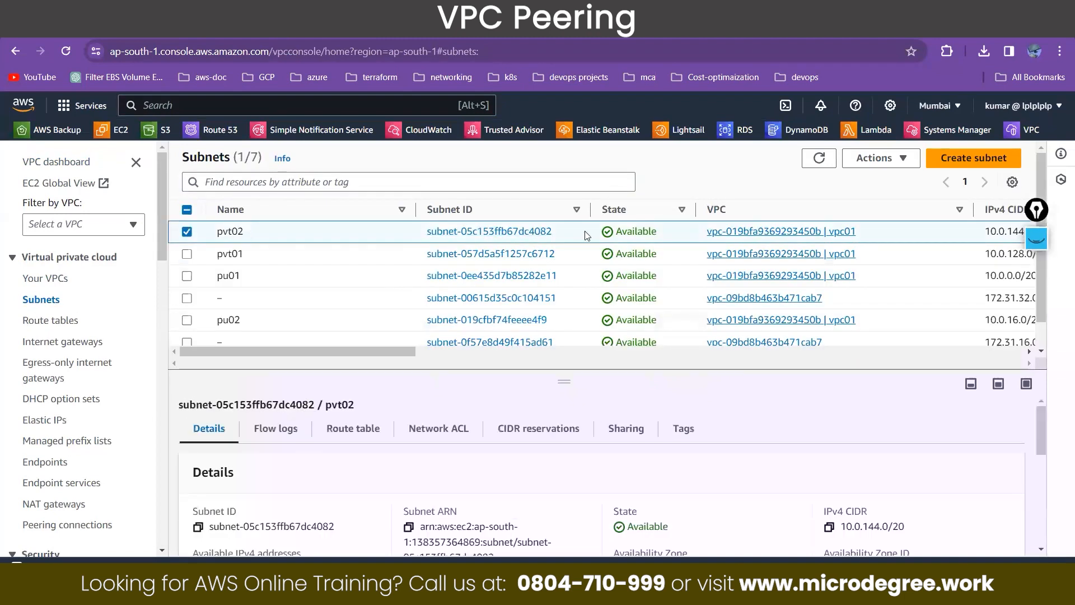
pyautogui.click(353, 429)
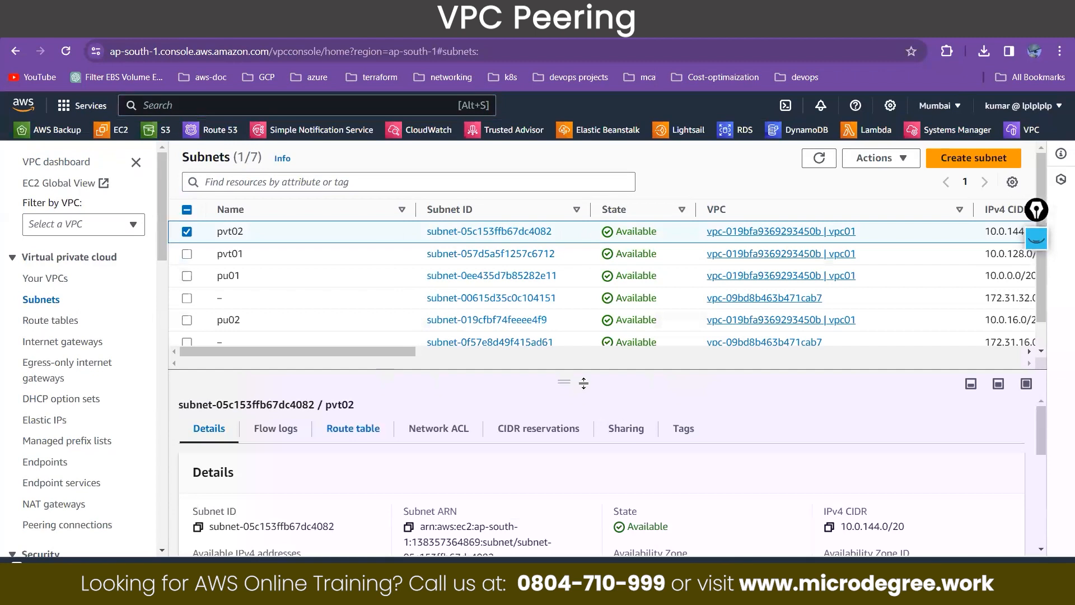
pyautogui.moveTo(572, 280); pyautogui.dragTo(566, 212)
pyautogui.scroll(-1, 428, 496)
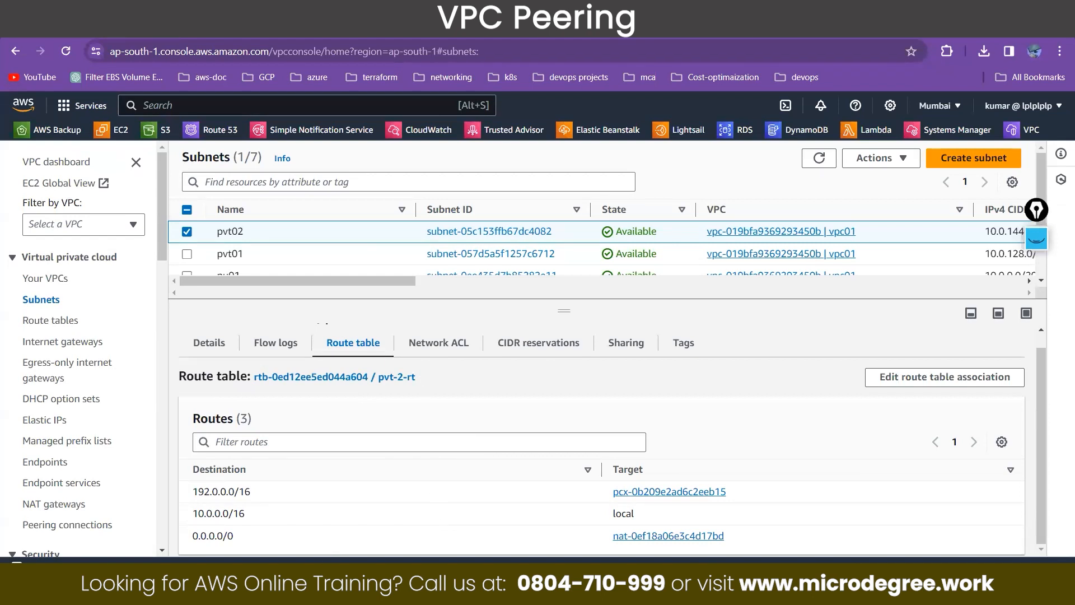
pyautogui.click(303, 479)
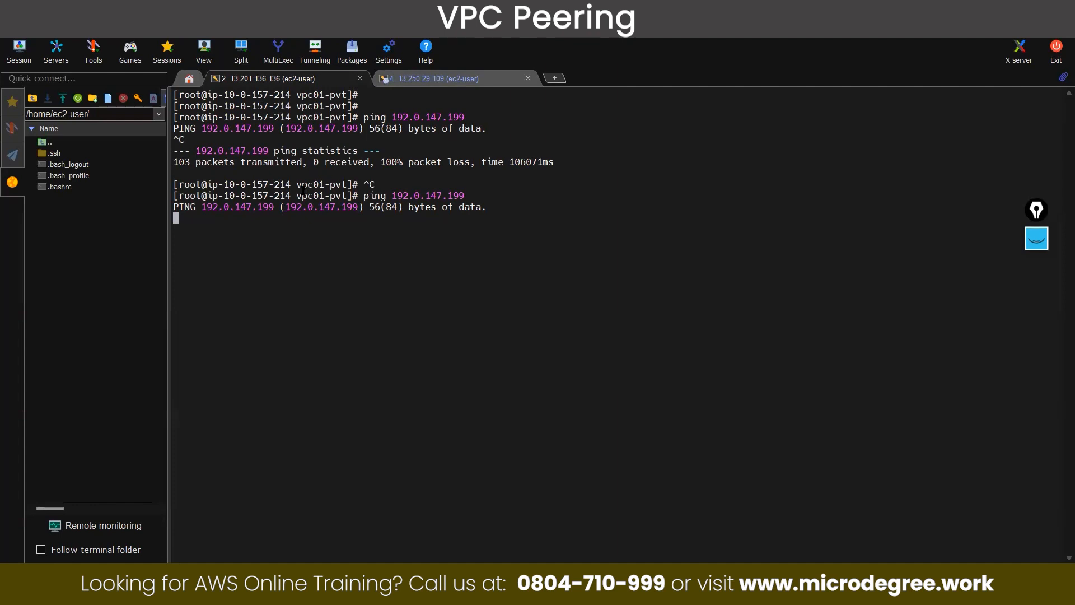
pyautogui.write('s')
pyautogui.press('BackSpace')
pyautogui.hotkey('ctrl', 'c')
pyautogui.hotkey('ctrl', 'c')
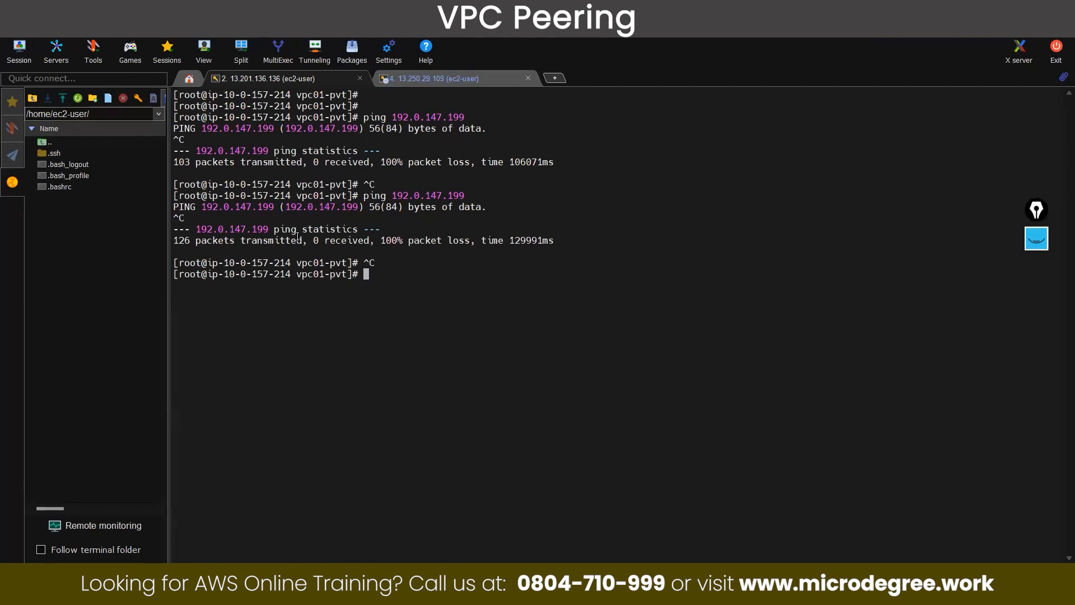
pyautogui.write('ping www.google.com')
pyautogui.press('Return')
pyautogui.hotkey('ctrl', 'c')
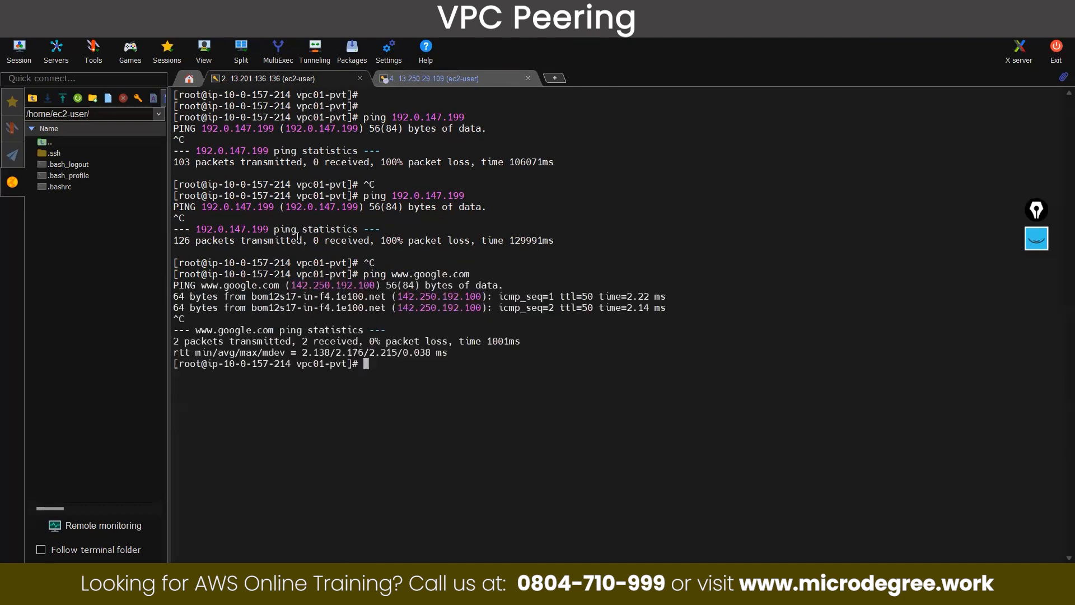
# Ping 192.0.147.199 again from the vpc01 session and switch to the Singapore EC2 console.
pyautogui.press('Up')
pyautogui.press('Up')
pyautogui.press('Return')
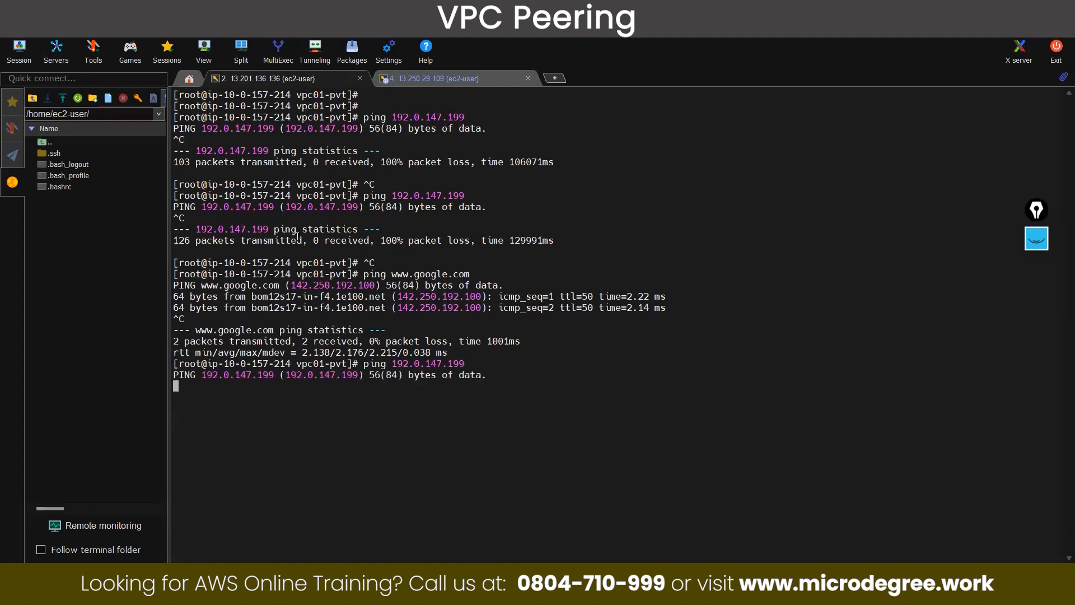
pyautogui.moveTo(395, 368); pyautogui.dragTo(395, 387)
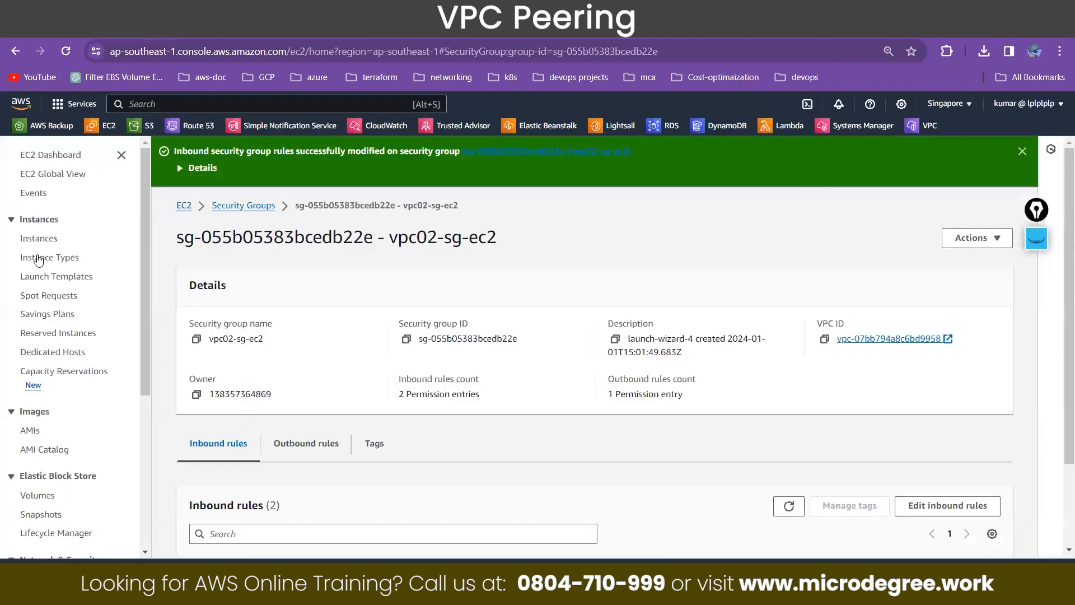
# Open the Singapore instance list, select pvt02-vpc02 and review its networking details.
pyautogui.scroll(-2, 50, 448)
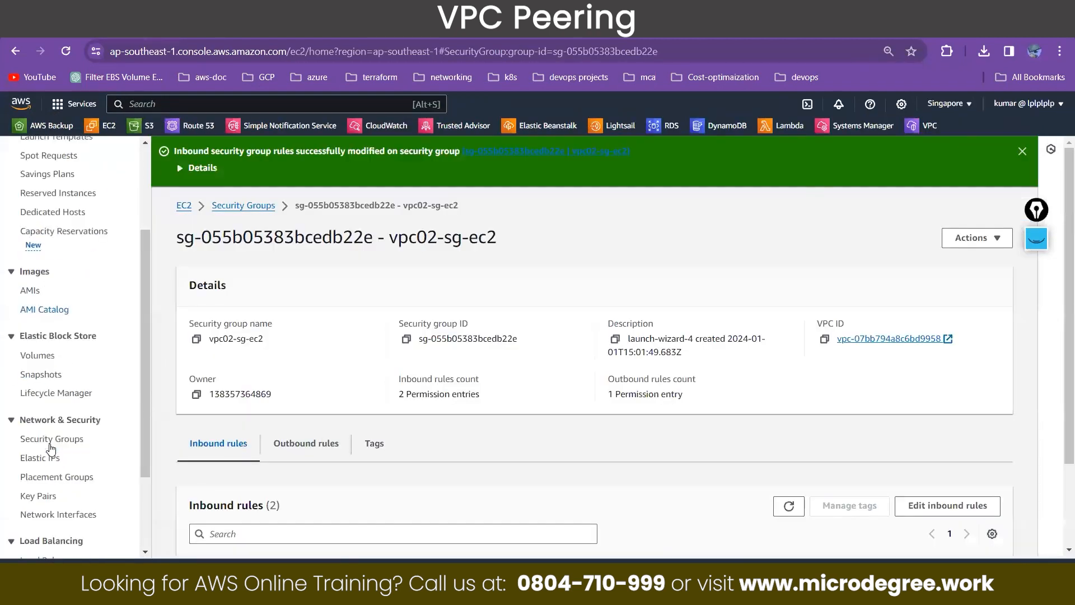
pyautogui.scroll(2, 50, 448)
pyautogui.click(38, 240)
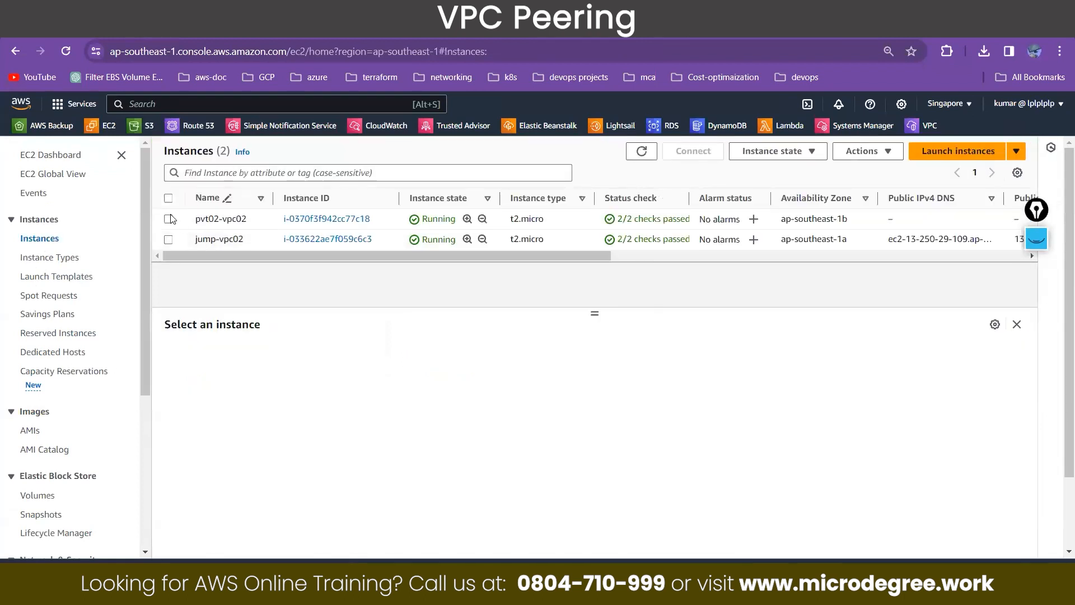
pyautogui.click(169, 219)
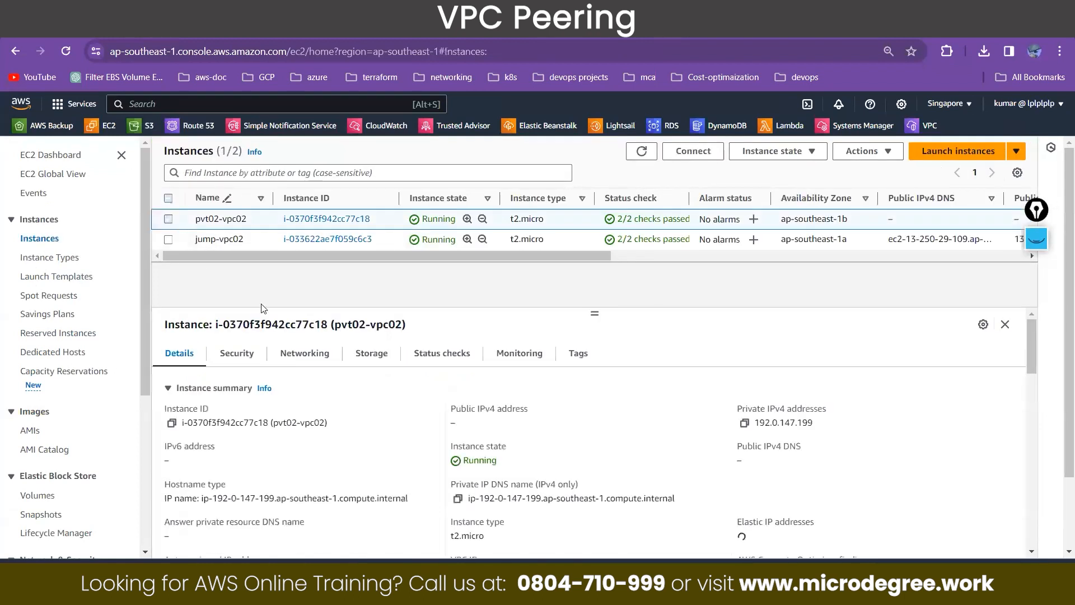
pyautogui.click(297, 354)
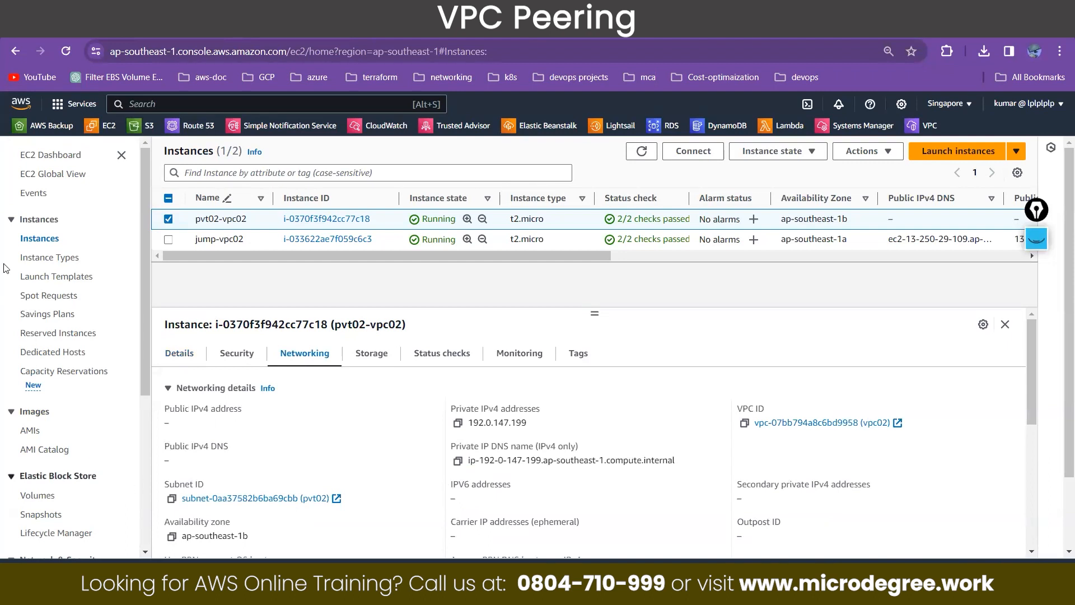
# Search the AWS services for vpc and open the route tables list in the Singapore VPC console.
pyautogui.click(145, 104)
pyautogui.write('d')
pyautogui.press('BackSpace')
pyautogui.write('vpc')
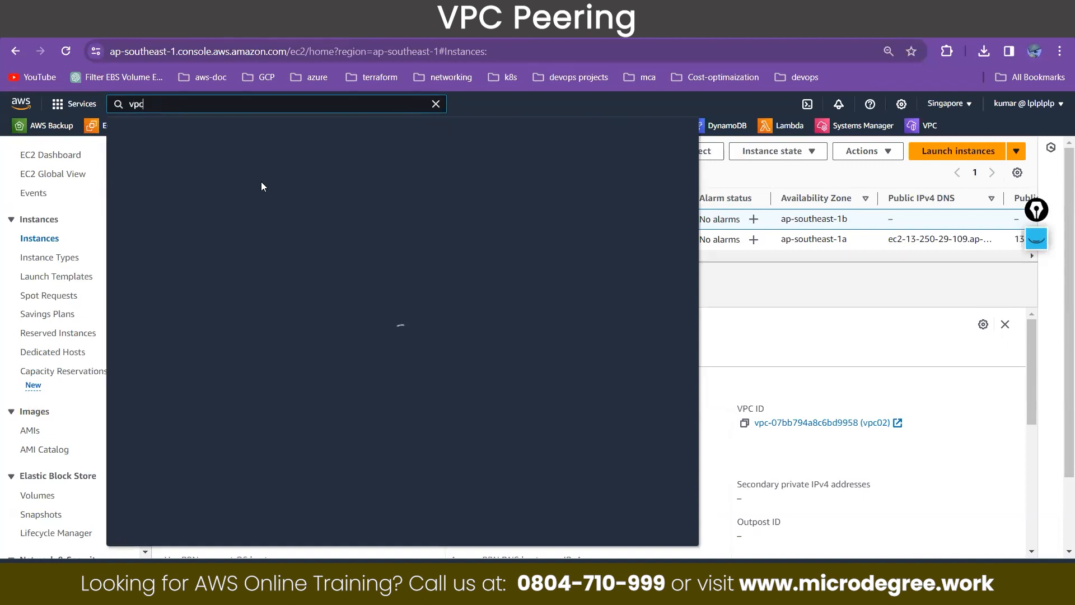
pyautogui.click(323, 198)
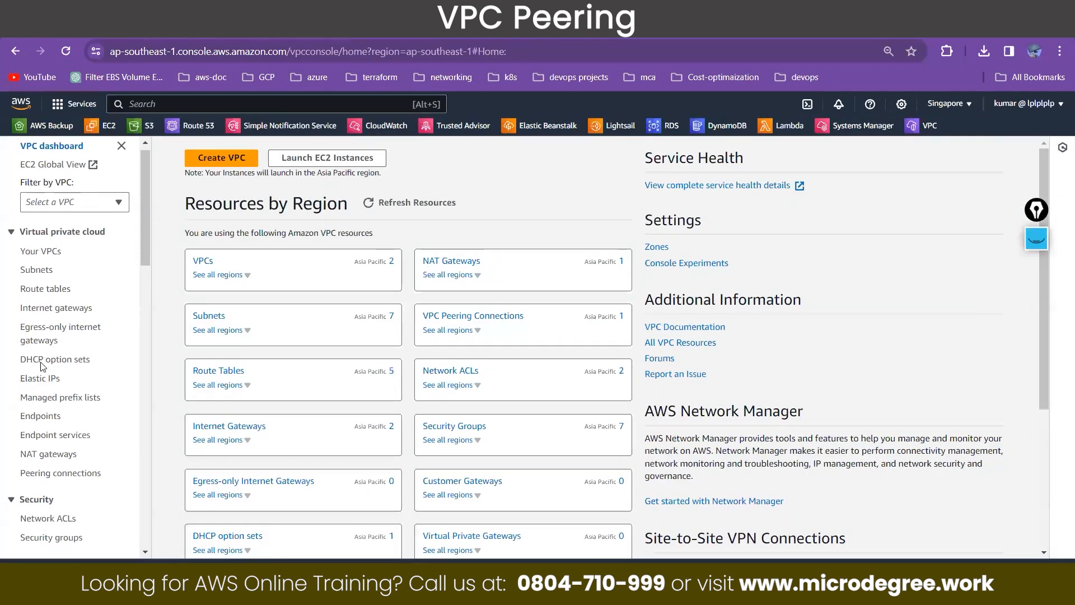
pyautogui.scroll(-4, 41, 367)
pyautogui.scroll(-1, 42, 367)
pyautogui.scroll(2, 62, 358)
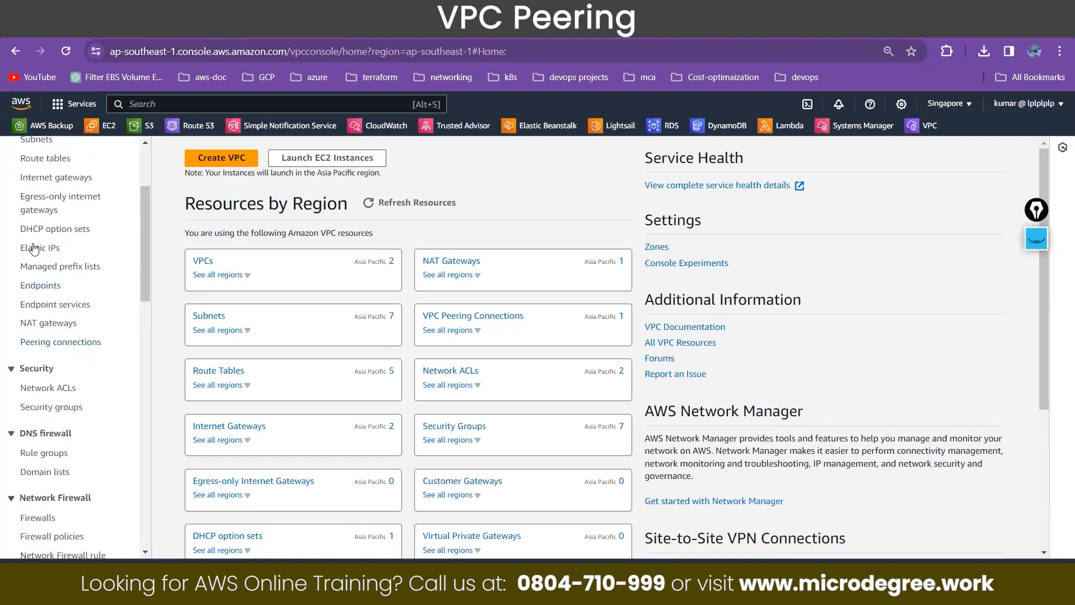
pyautogui.click(45, 158)
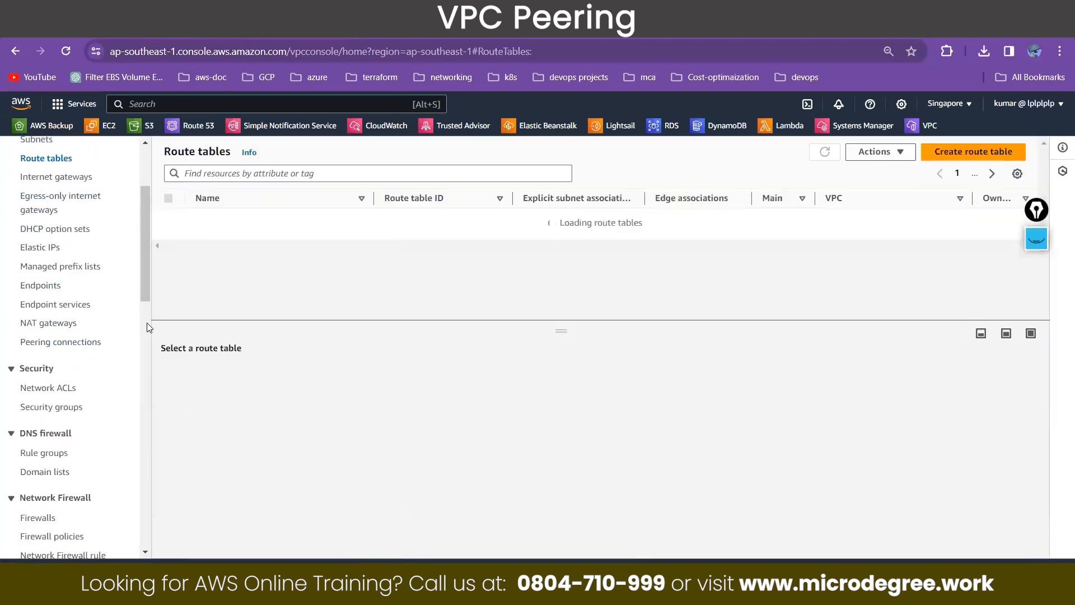
# Compare the routes of route tables pvt01-rt and pvt02-rt, widening the explicit subnet associations column.
pyautogui.click(183, 239)
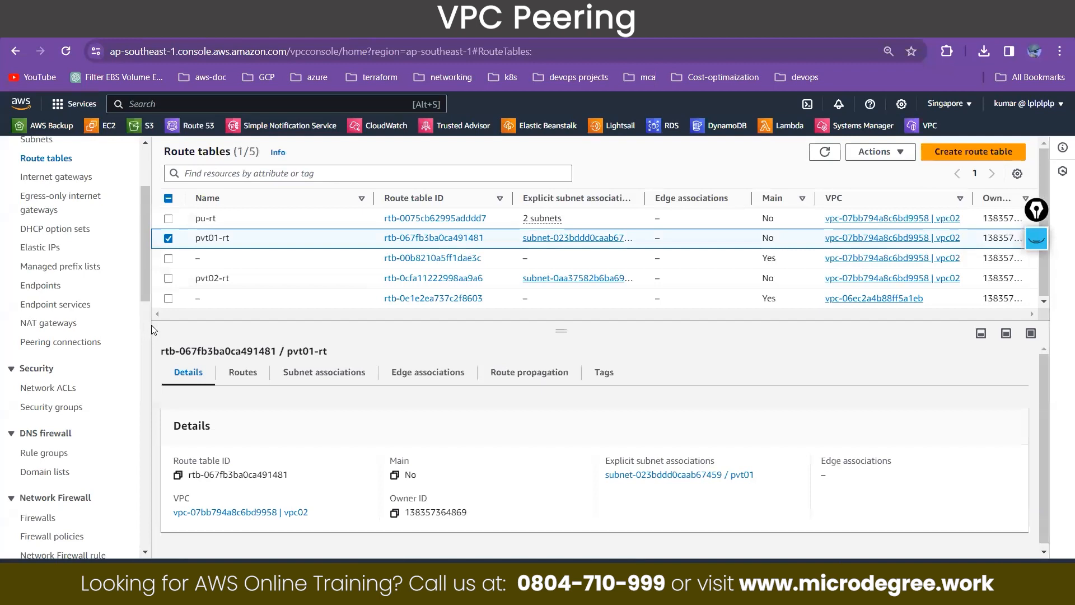
pyautogui.click(243, 374)
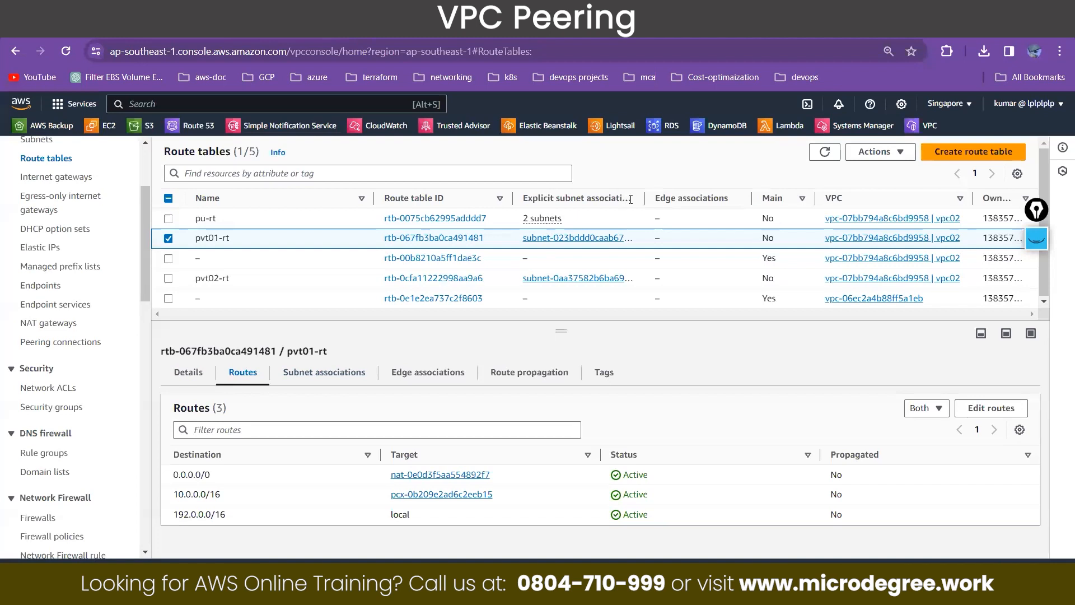
pyautogui.moveTo(647, 199); pyautogui.dragTo(734, 199)
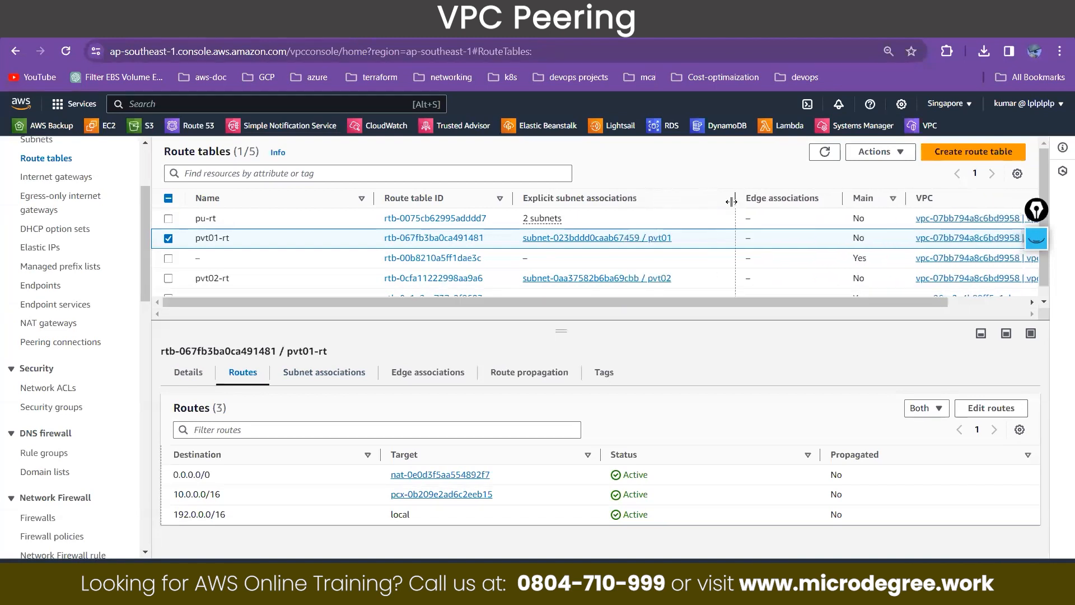
pyautogui.click(168, 238)
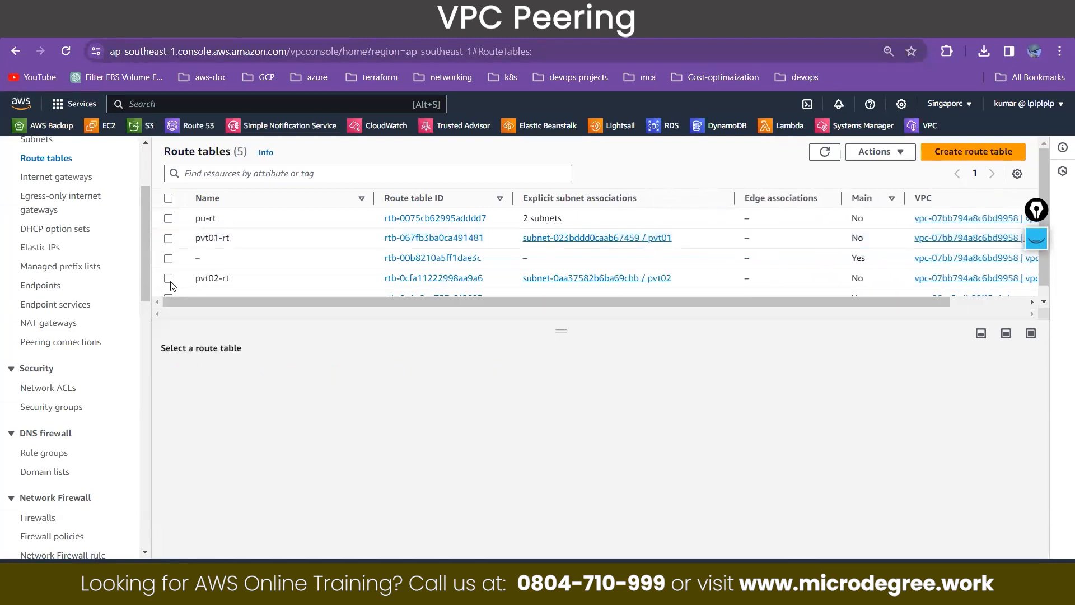
pyautogui.click(169, 279)
pyautogui.click(250, 381)
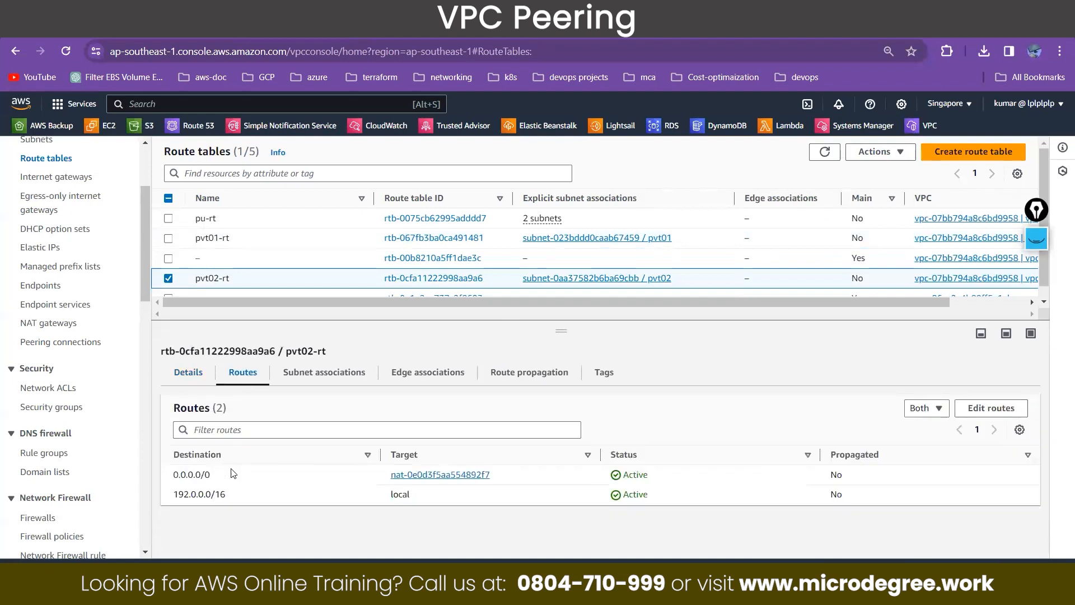
# Start editing the routes of pvt02-rt and add a new route with destination 10.0.0.0/16.
pyautogui.click(981, 413)
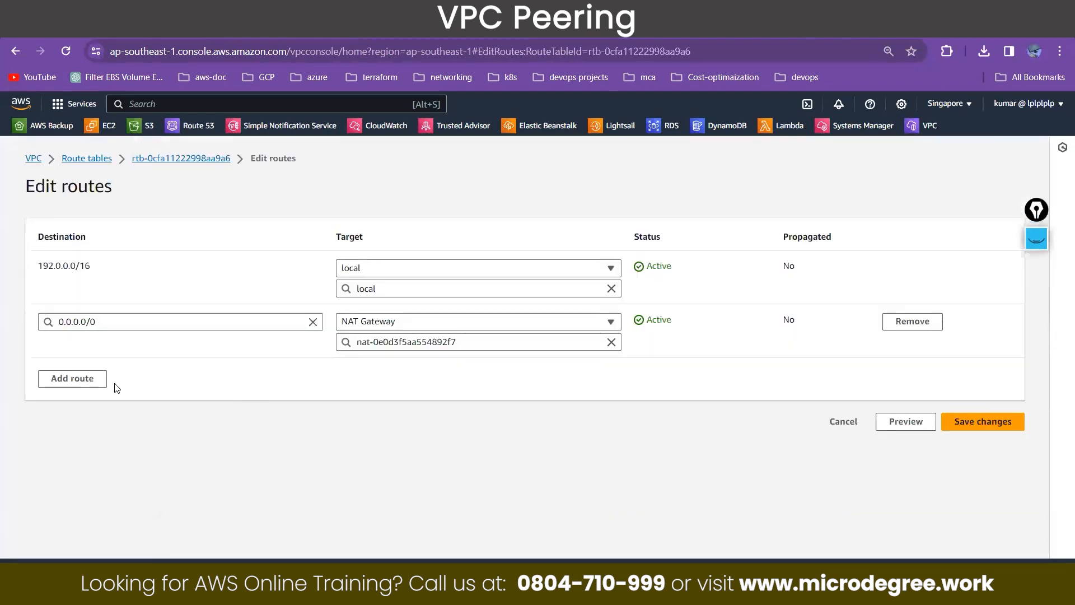
pyautogui.click(88, 380)
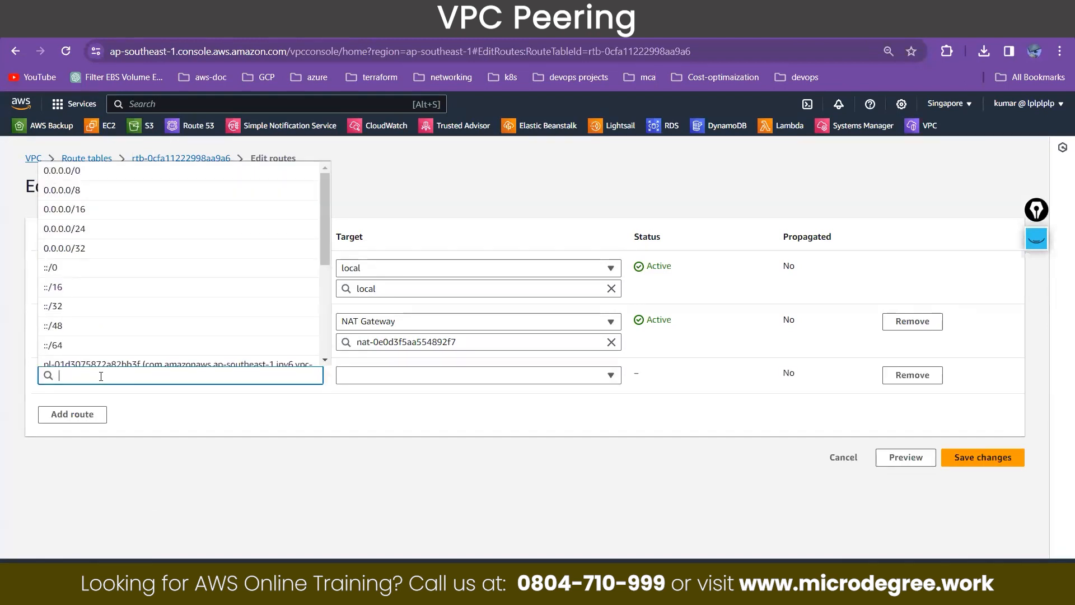
pyautogui.write('10')
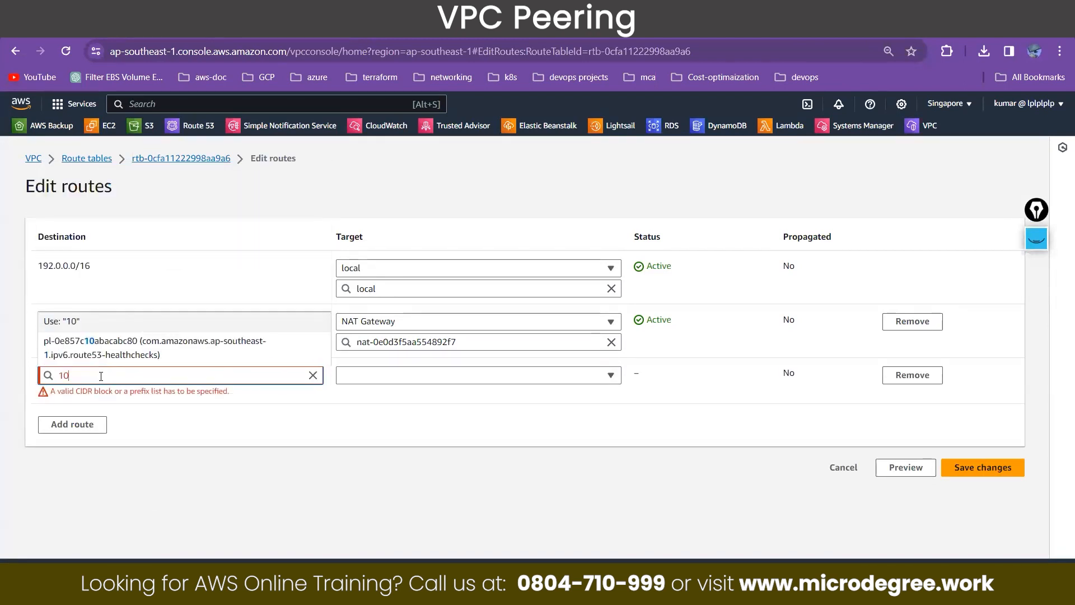
pyautogui.press('BackSpace')
pyautogui.press('BackSpace')
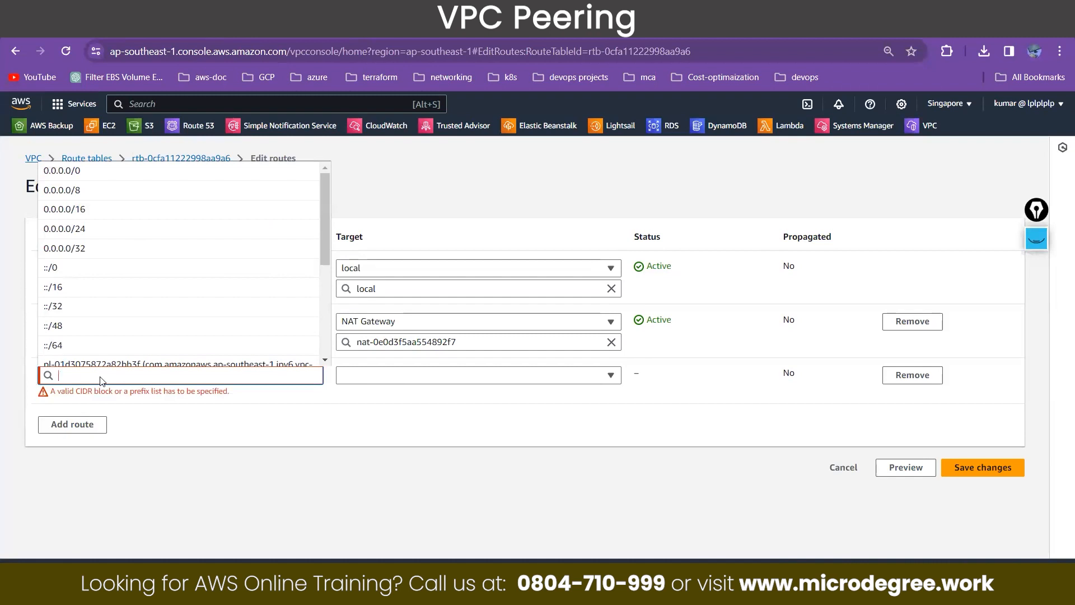
pyautogui.press('super+v')
pyautogui.scroll(-2, 132, 297)
pyautogui.scroll(-5, 131, 296)
pyautogui.scroll(-10, 131, 296)
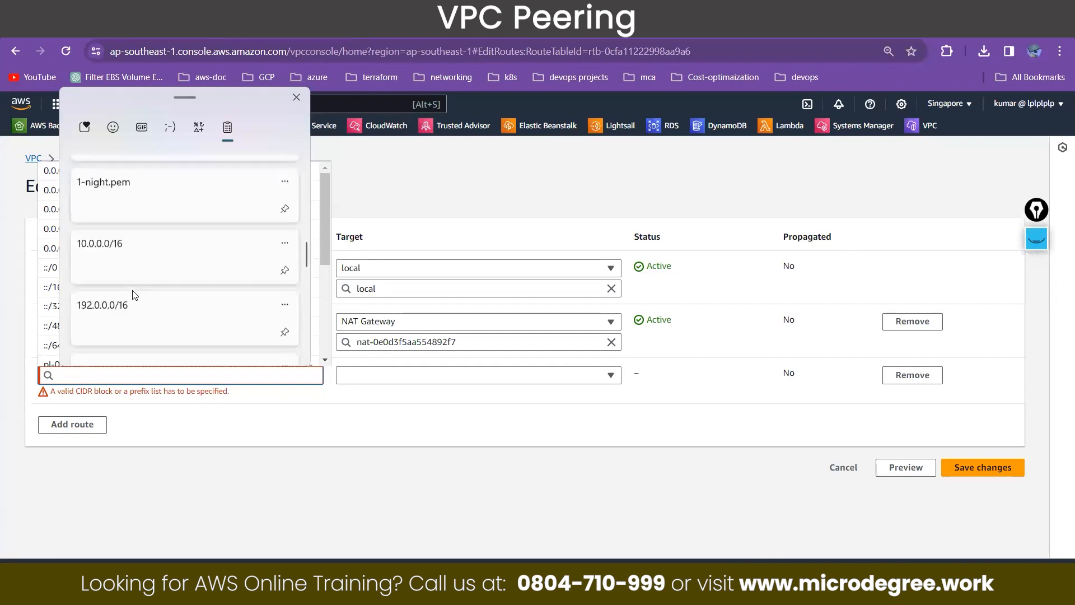
pyautogui.click(141, 269)
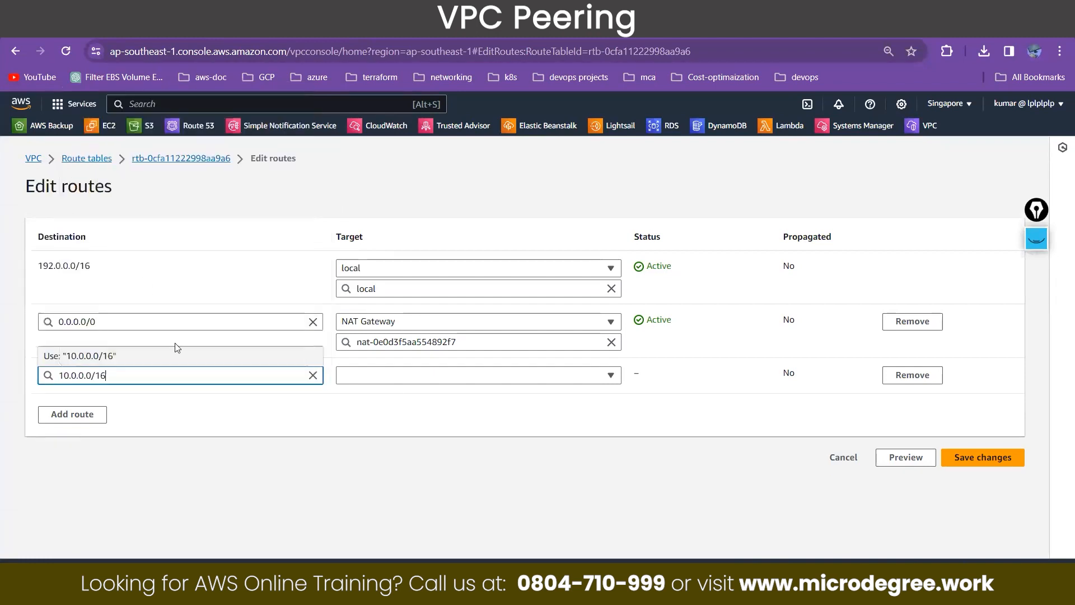
# Target the 10.0.0.0/16 route at peering connection pcx-0b209e2ad6c2eeb15 and save the route changes.
pyautogui.click(442, 380)
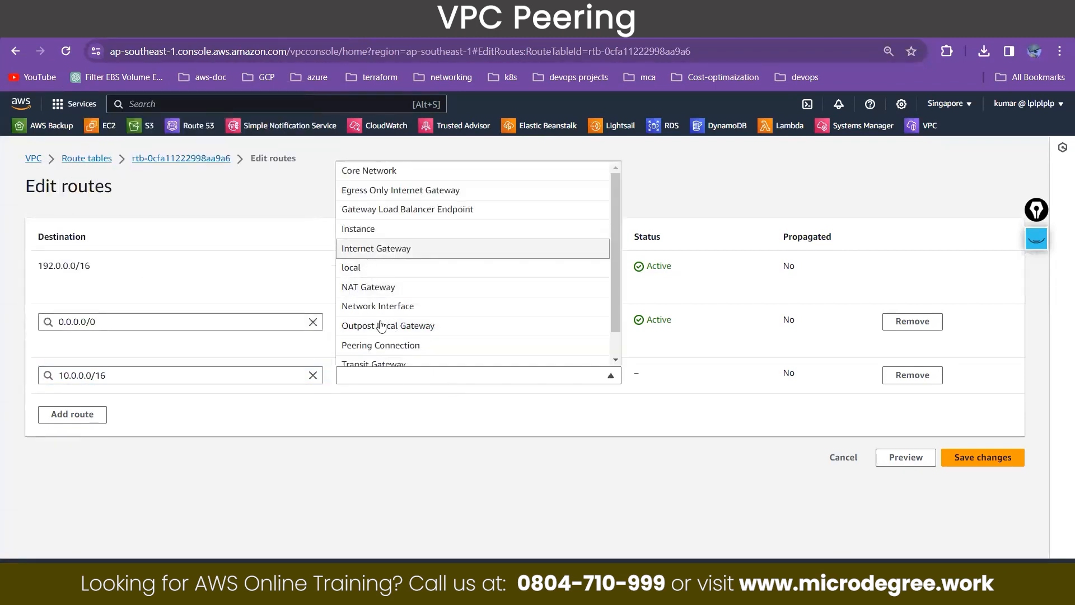
pyautogui.click(381, 346)
pyautogui.click(402, 395)
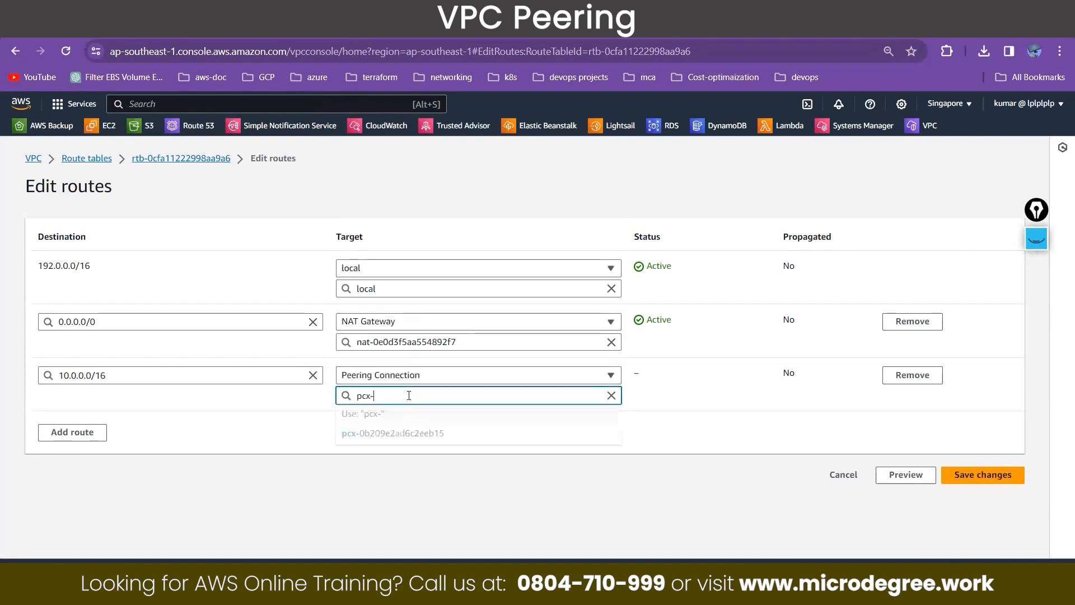
pyautogui.click(413, 432)
pyautogui.click(983, 475)
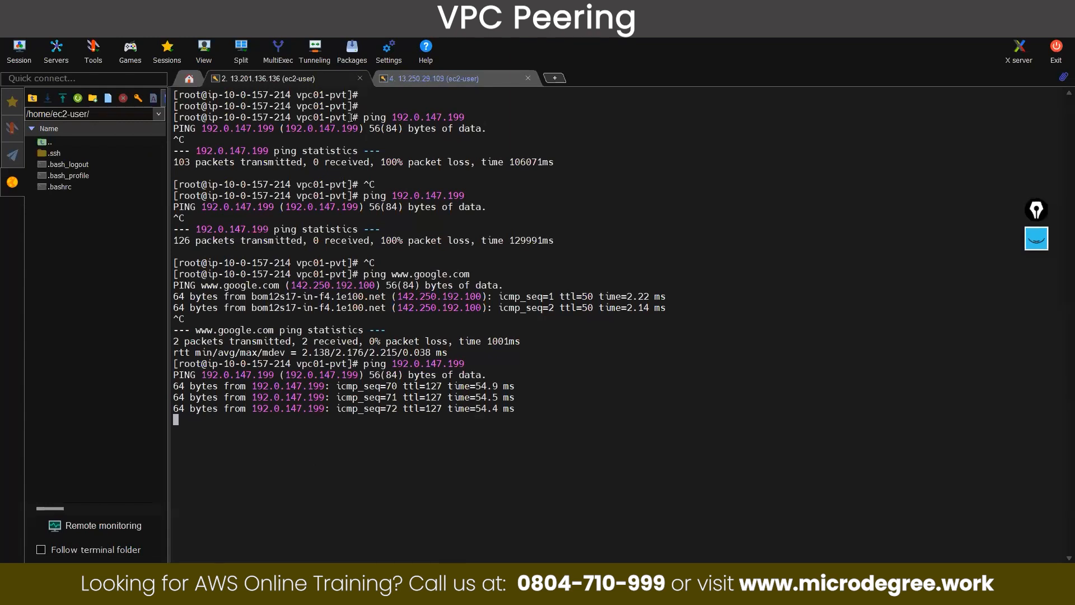
# Check the running pings between the two private instances in both MobaXterm sessions.
pyautogui.click(400, 79)
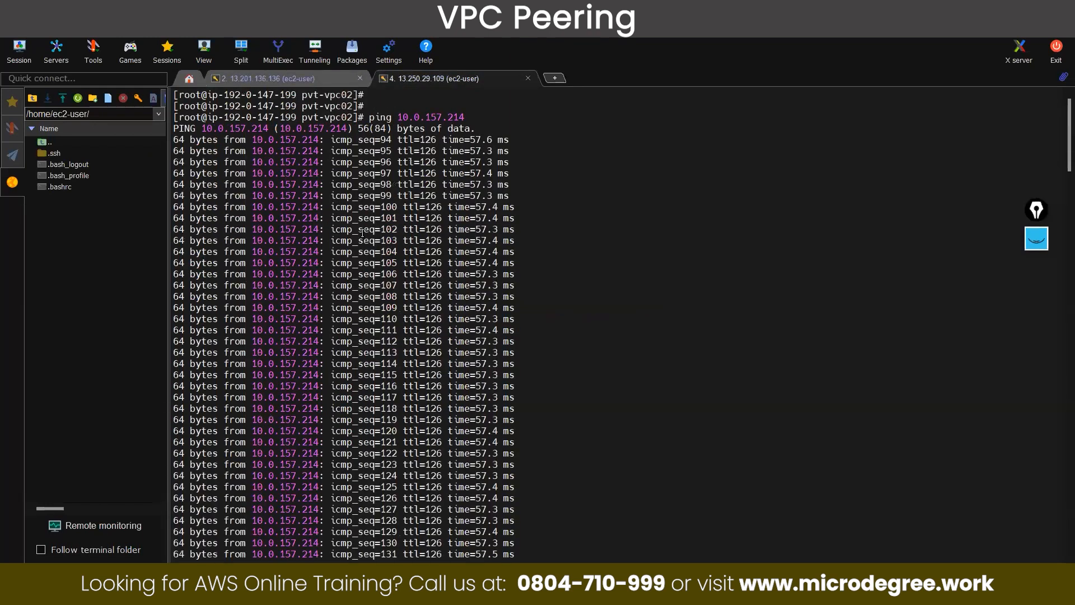
pyautogui.write('10.0.0.0/16')
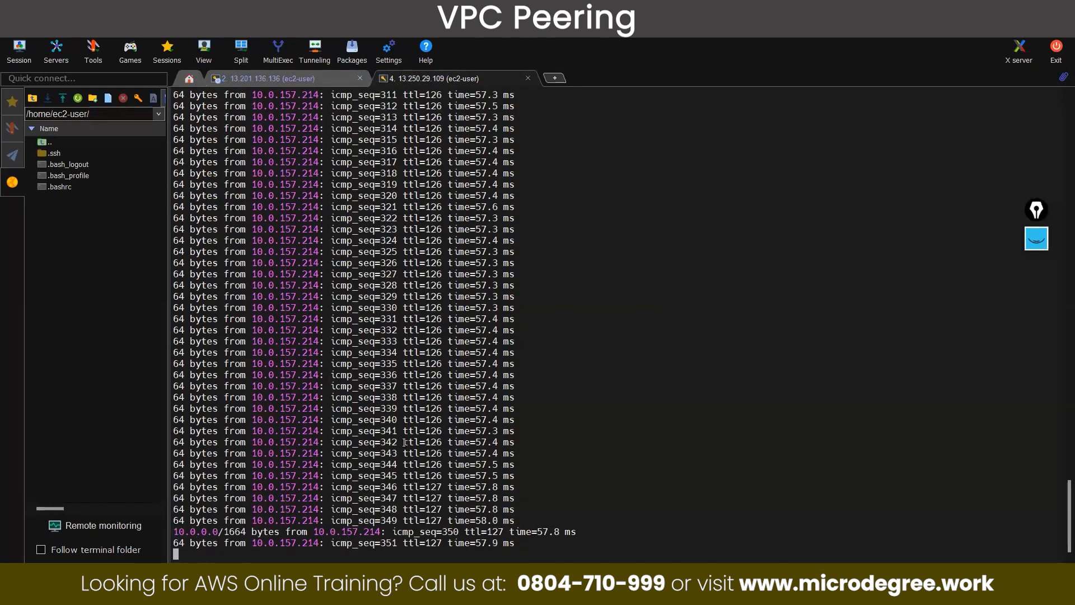
pyautogui.click(282, 79)
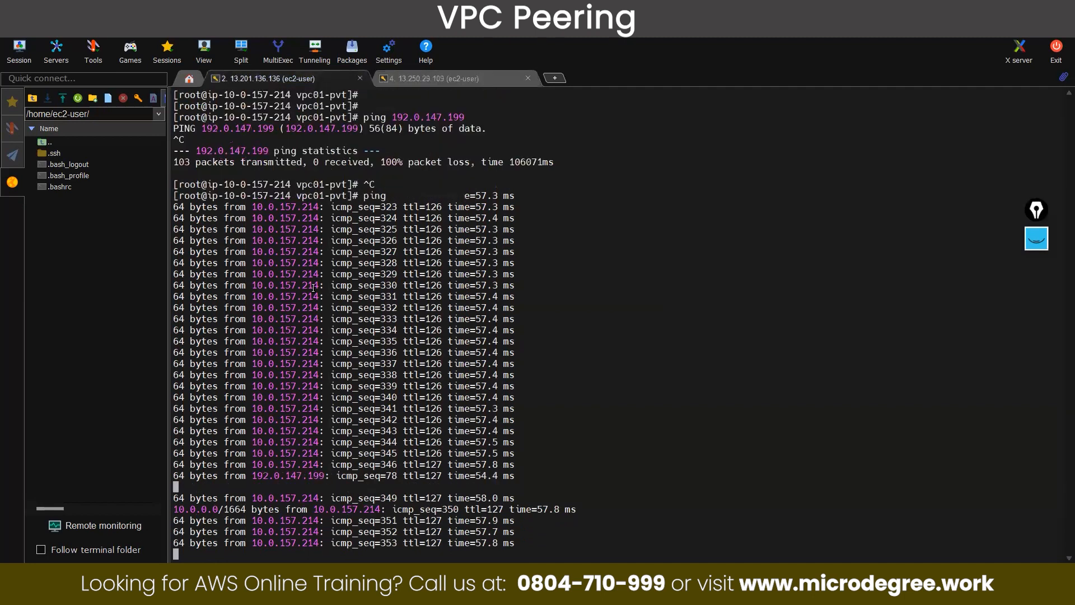
pyautogui.click(432, 78)
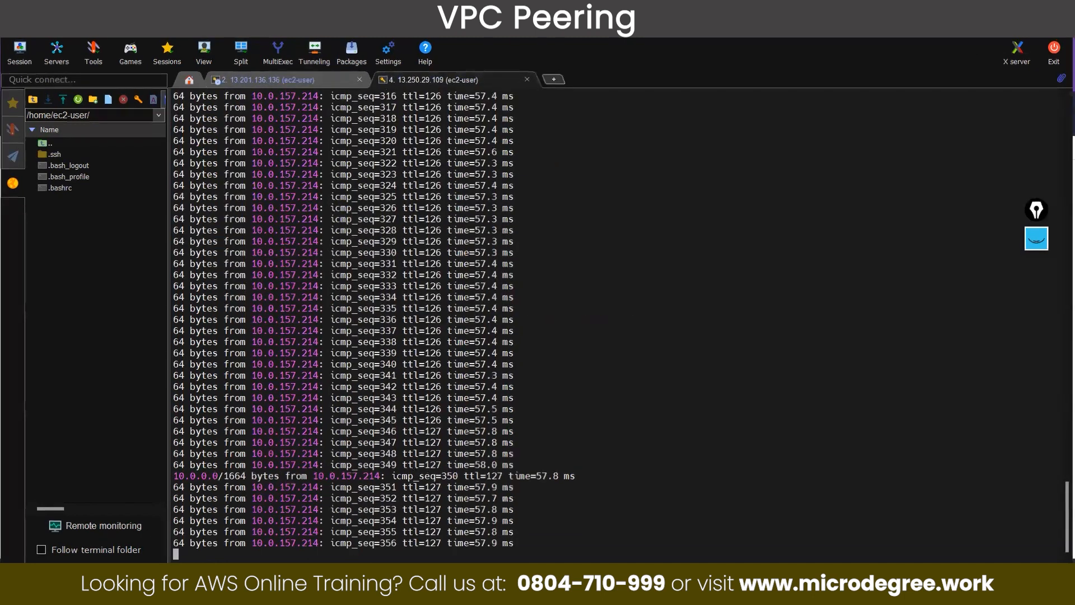
# Return to the VPC peering diagram in the browser and nudge the public and private instance icons in the 10.0.0.0/16 VPC.
pyautogui.click(990, 7)
pyautogui.hotkey('ctrl', 'Tab')
pyautogui.click(425, 299)
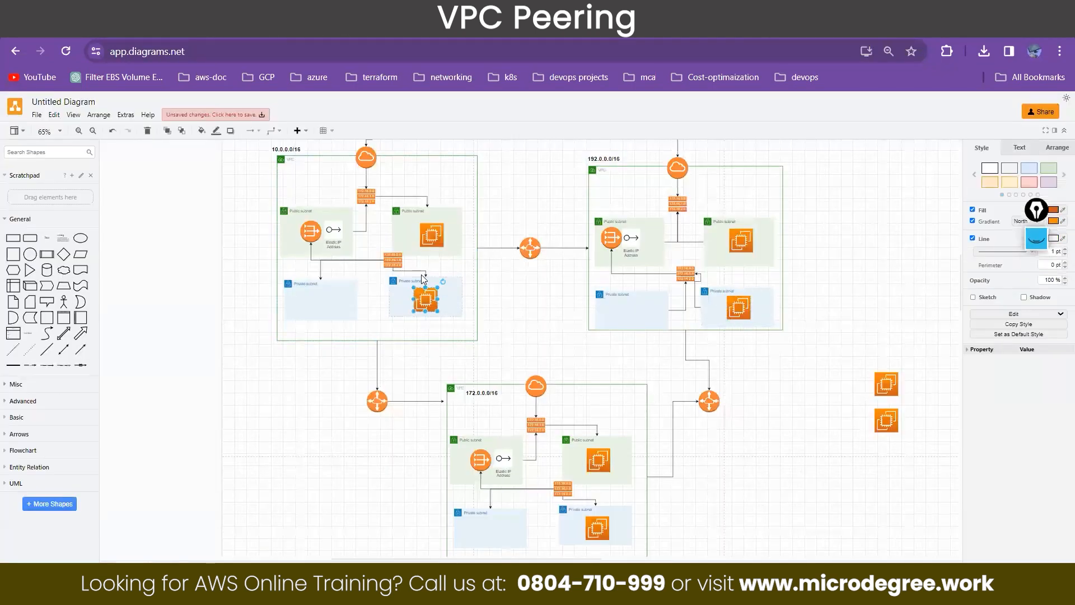
pyautogui.moveTo(425, 301); pyautogui.dragTo(427, 230)
pyautogui.click(428, 301)
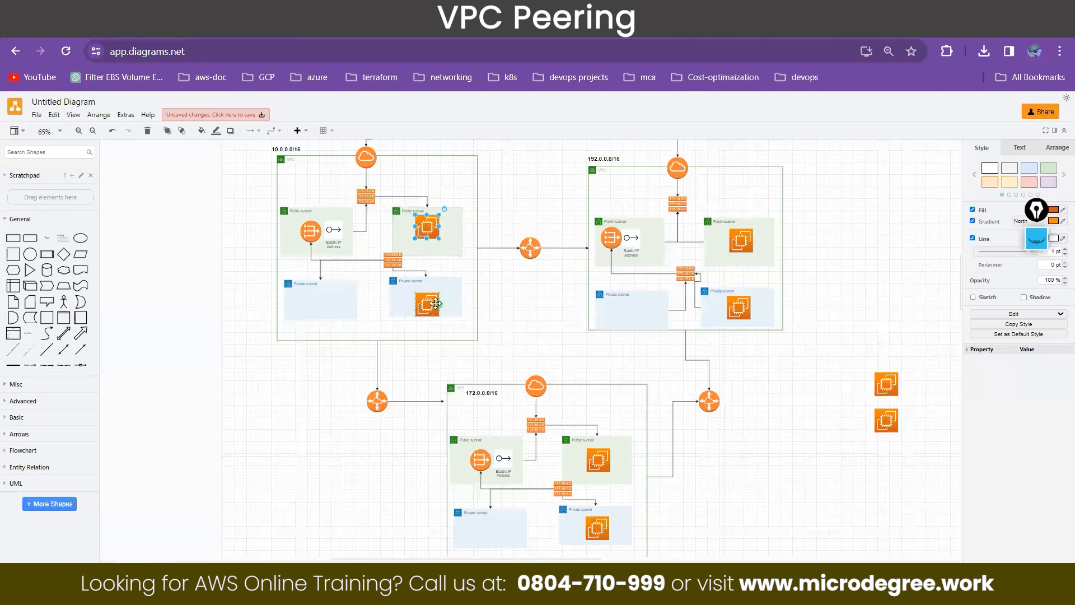
pyautogui.moveTo(427, 300); pyautogui.dragTo(425, 293)
pyautogui.click(424, 226)
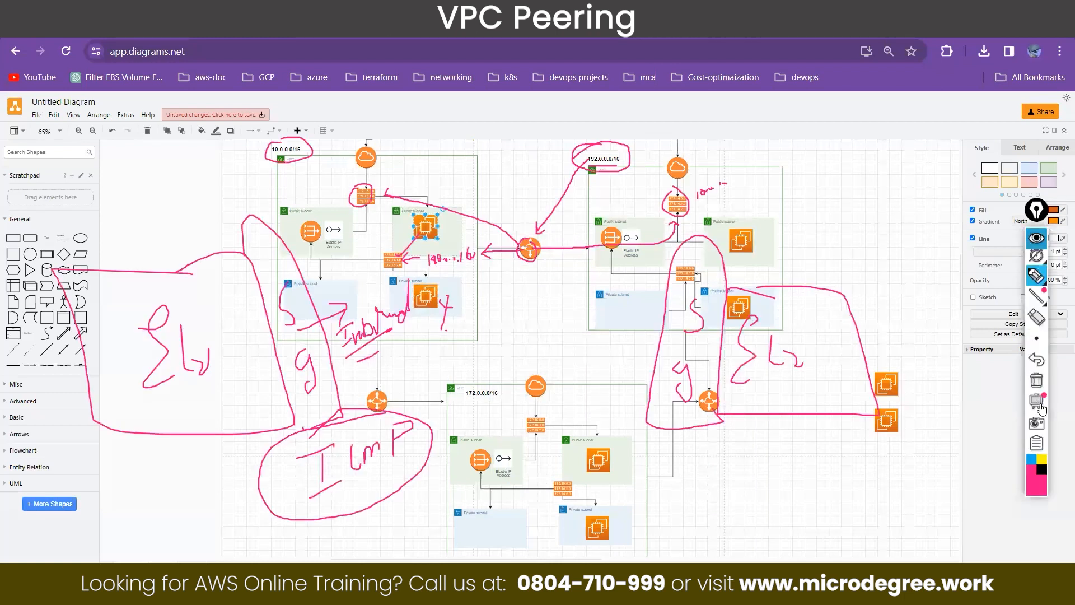
# Clear the old annotations, circle the 192.0.0.0/16 VPC's private instance and link it by pen line with the 10.0.0.0/16 VPC's public instance.
pyautogui.click(1037, 406)
pyautogui.click(1037, 302)
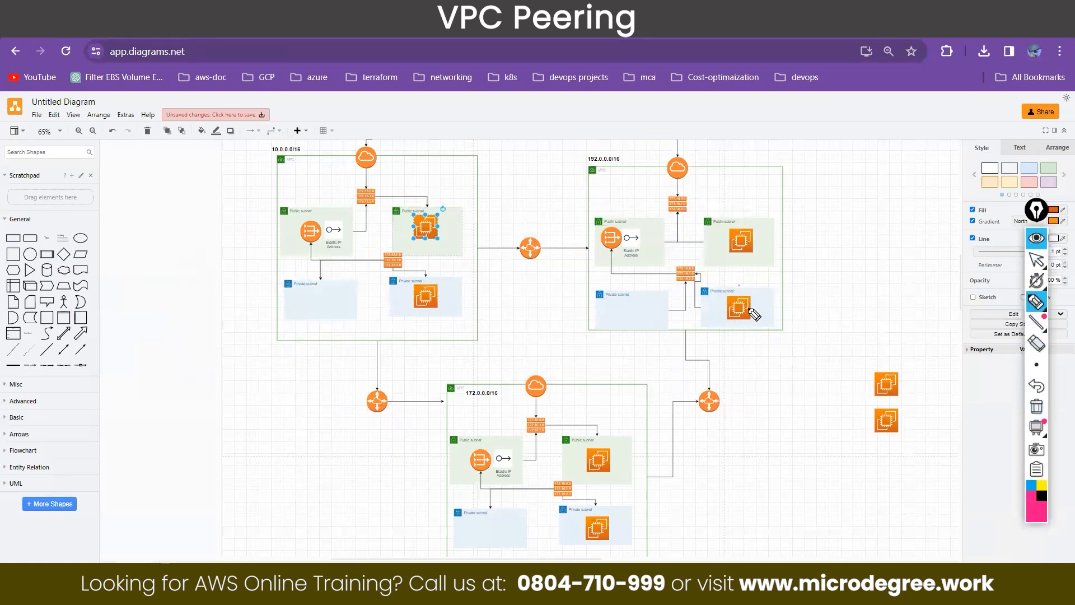
pyautogui.moveTo(731, 291); pyautogui.dragTo(762, 286)
pyautogui.moveTo(430, 229)
pyautogui.mouseDown()
pyautogui.moveTo(466, 199)
pyautogui.moveTo(706, 300)
pyautogui.moveTo(703, 319)
pyautogui.mouseUp()
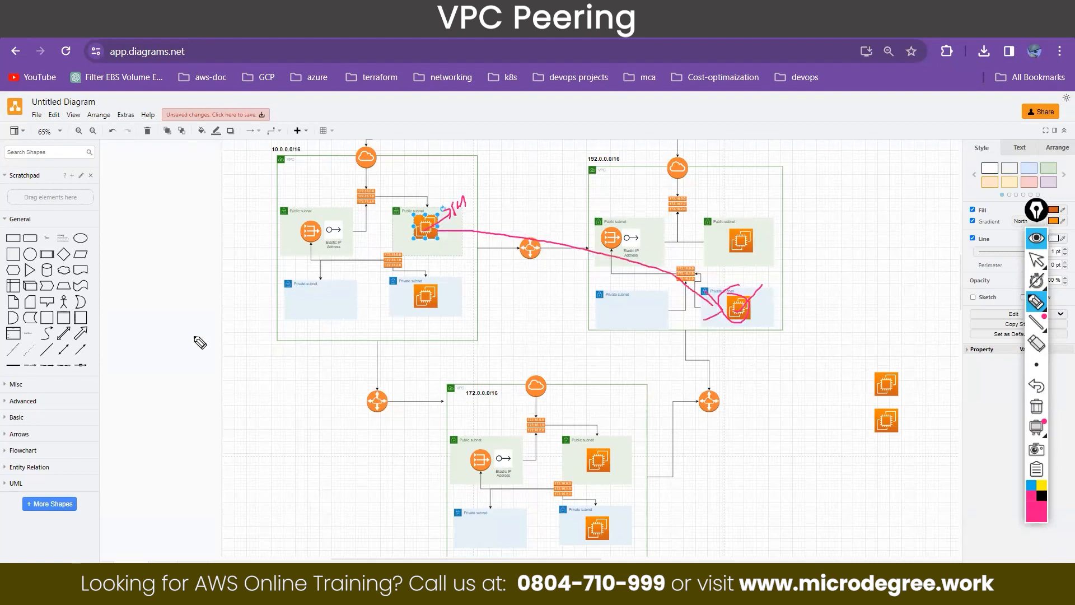
pyautogui.moveTo(754, 302)
pyautogui.mouseDown()
pyautogui.moveTo(755, 316)
pyautogui.moveTo(779, 302)
pyautogui.mouseUp()
pyautogui.moveTo(774, 297); pyautogui.dragTo(779, 305)
pyautogui.moveTo(454, 208); pyautogui.dragTo(466, 196)
pyautogui.moveTo(455, 198)
pyautogui.mouseDown()
pyautogui.moveTo(451, 212)
pyautogui.moveTo(711, 308)
pyautogui.moveTo(661, 333)
pyautogui.mouseUp()
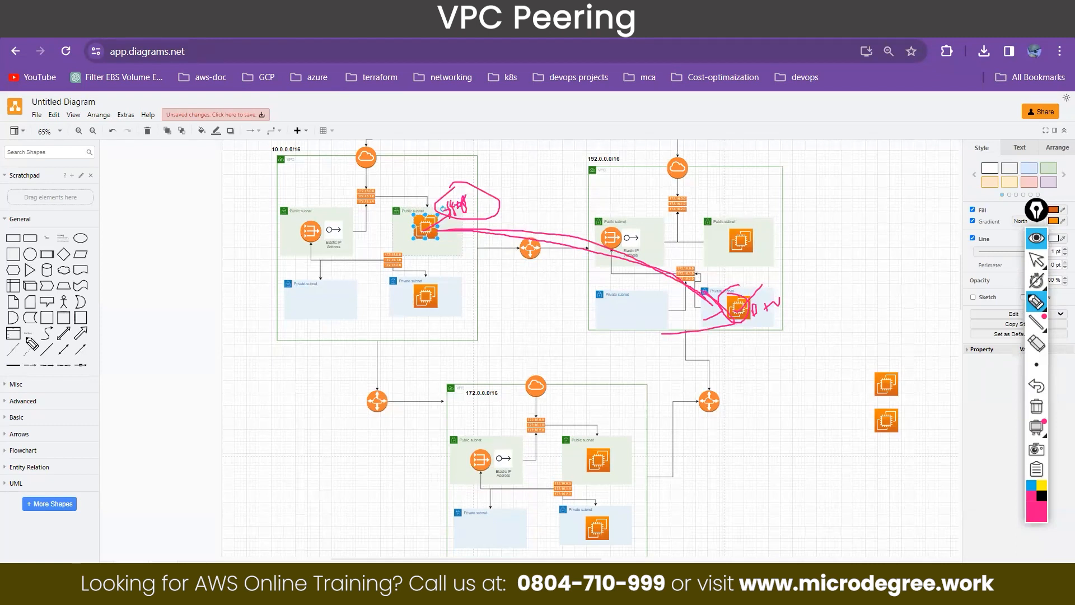
# Clear the pen annotations and circle the 10.0.0.0/16 and 192.0.0.0/16 CIDR labels on the diagram.
pyautogui.click(1037, 238)
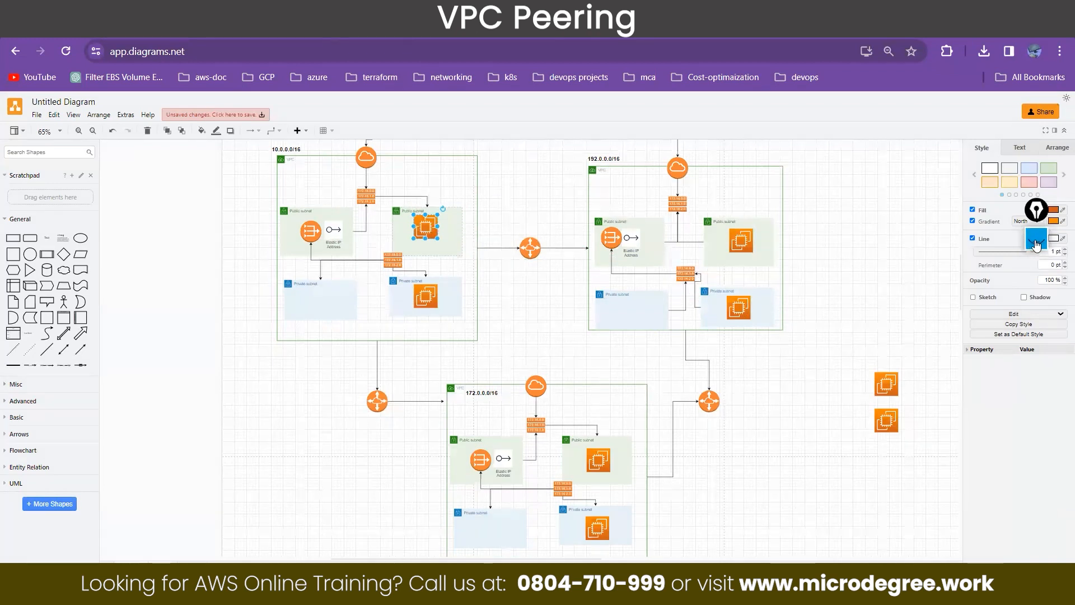
pyautogui.click(1037, 238)
pyautogui.click(1036, 408)
pyautogui.click(1036, 303)
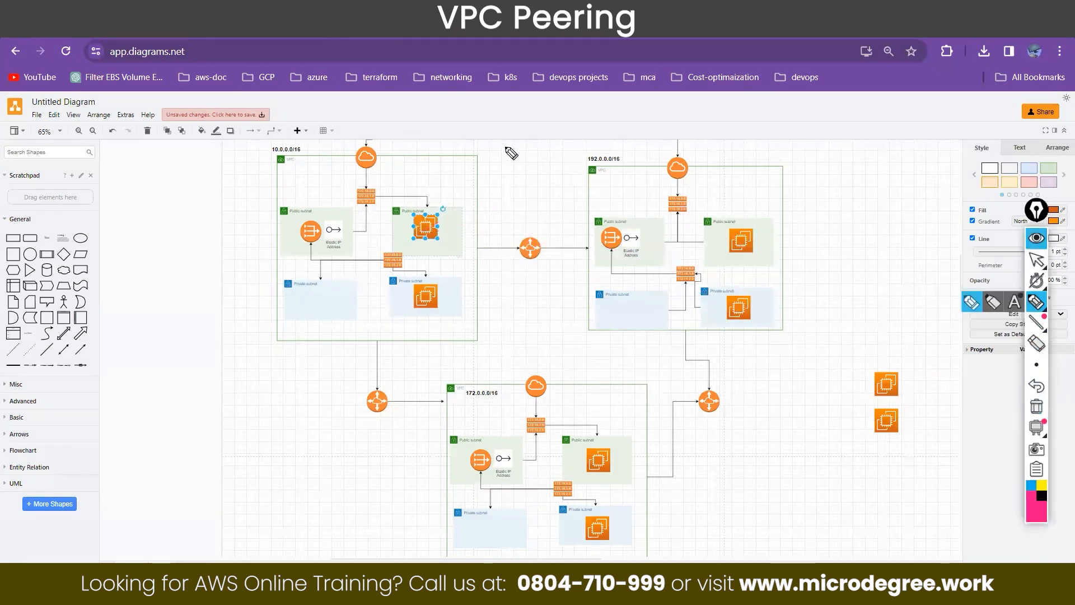
pyautogui.moveTo(300, 133)
pyautogui.mouseDown()
pyautogui.moveTo(269, 168)
pyautogui.moveTo(303, 165)
pyautogui.mouseUp()
pyautogui.moveTo(572, 165); pyautogui.dragTo(602, 135)
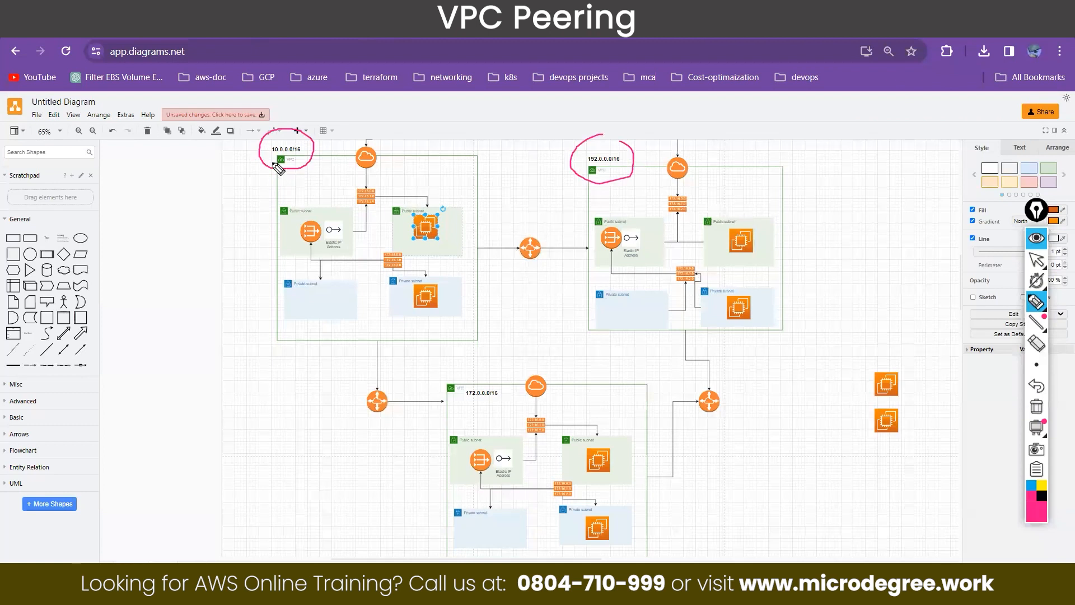
# Underline the 10.0.0.0/16 and 192.0.0.0/16 CIDR labels and pen a circled mark beside the diagram.
pyautogui.moveTo(235, 169); pyautogui.dragTo(291, 156)
pyautogui.moveTo(588, 167); pyautogui.dragTo(609, 167)
pyautogui.moveTo(115, 143); pyautogui.dragTo(146, 149)
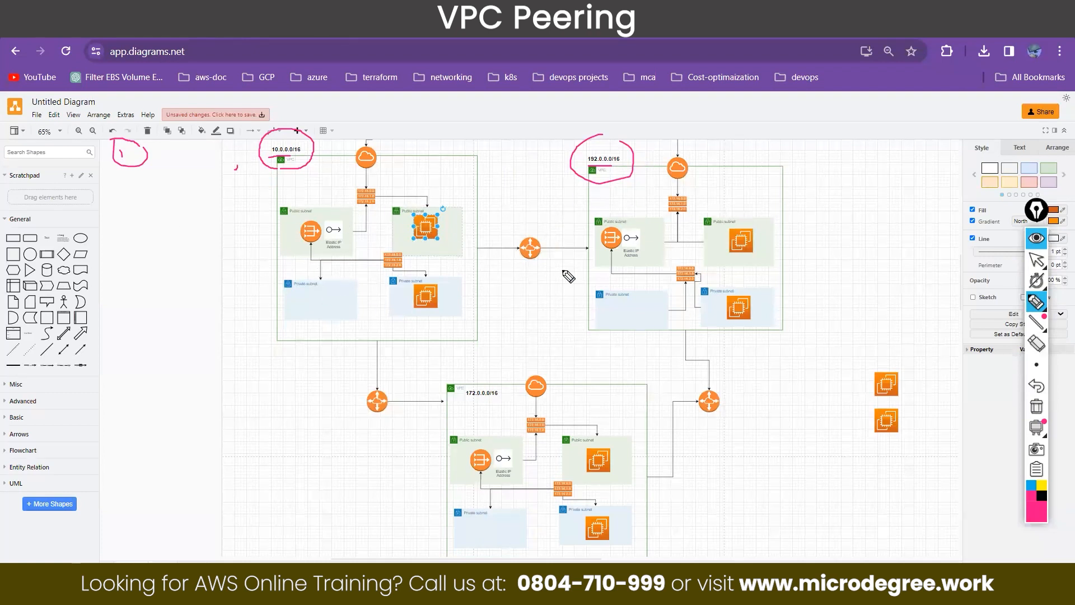
# Tick the public and private instances in the 10.0.0.0/16 and 192.0.0.0/16 VPCs and circle the 10.0.0.0/16 VPC's private instance.
pyautogui.moveTo(442, 228); pyautogui.dragTo(492, 185)
pyautogui.moveTo(763, 235); pyautogui.dragTo(812, 200)
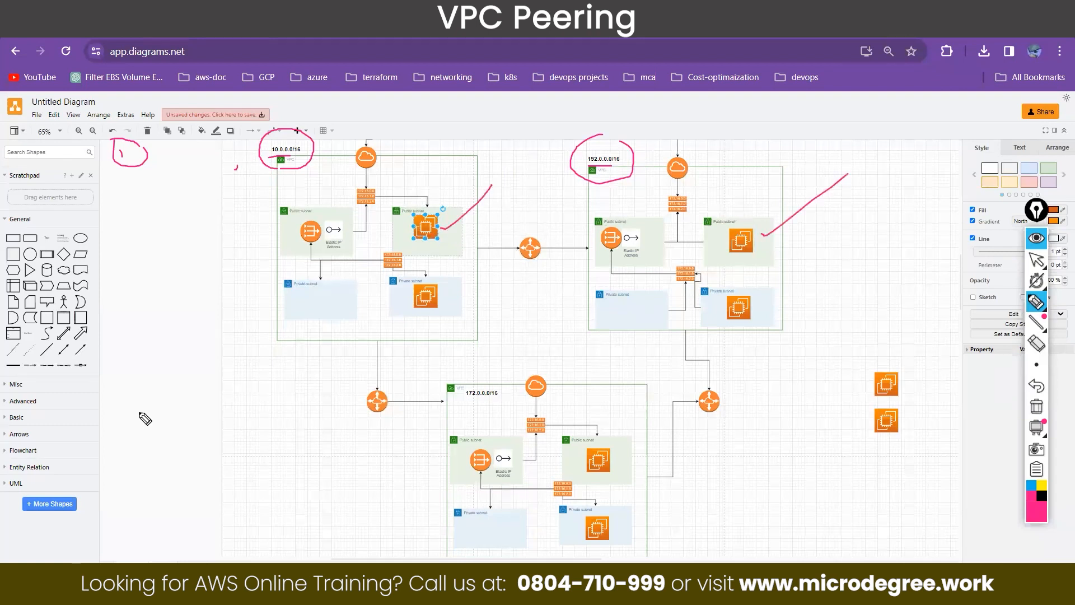
pyautogui.moveTo(438, 303); pyautogui.dragTo(470, 280)
pyautogui.moveTo(761, 312); pyautogui.dragTo(807, 276)
pyautogui.moveTo(408, 295)
pyautogui.mouseDown()
pyautogui.moveTo(421, 317)
pyautogui.moveTo(448, 305)
pyautogui.moveTo(450, 281)
pyautogui.moveTo(413, 287)
pyautogui.mouseUp()
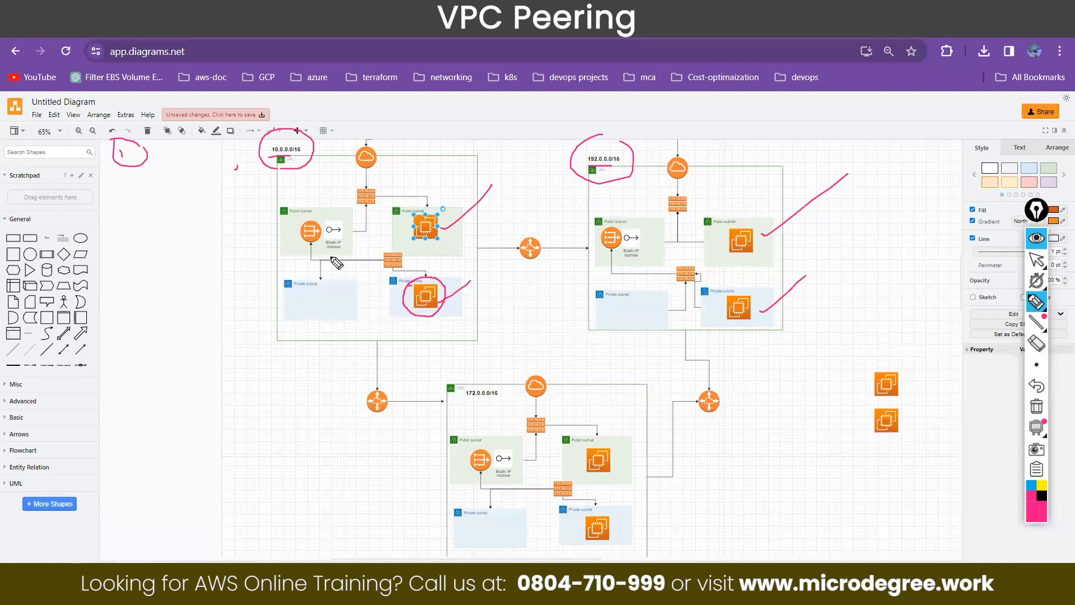
# Mark the 10.0.0.0/16 VPC's Elastic IP, box the peering icon between the two VPCs and draw arrows along its connection.
pyautogui.moveTo(341, 200); pyautogui.dragTo(335, 210)
pyautogui.moveTo(554, 250)
pyautogui.mouseDown()
pyautogui.moveTo(546, 228)
pyautogui.moveTo(512, 235)
pyautogui.moveTo(552, 271)
pyautogui.moveTo(554, 252)
pyautogui.mouseUp()
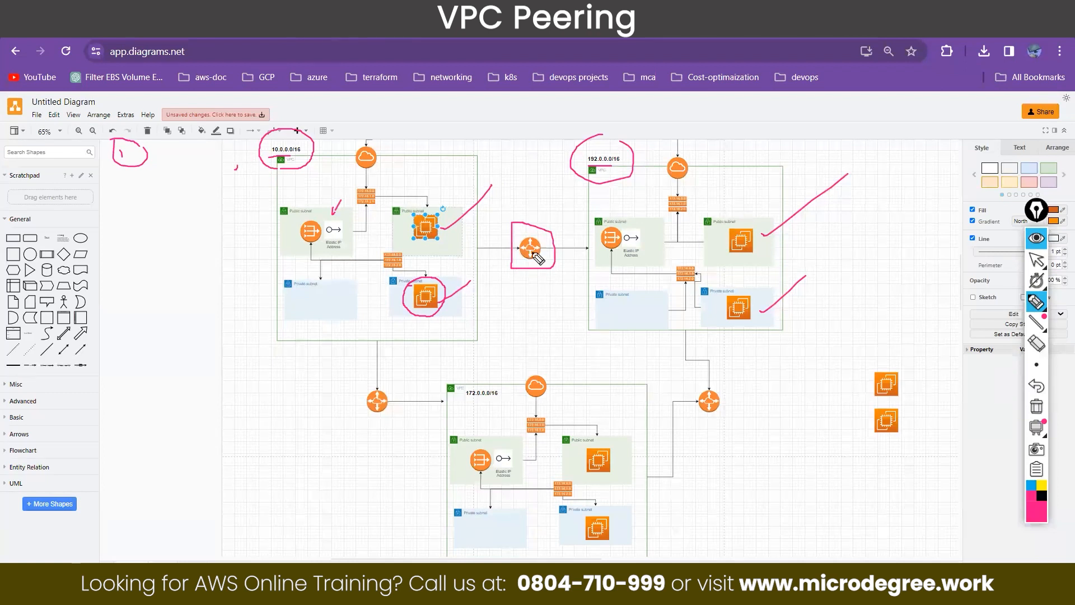
pyautogui.moveTo(463, 253); pyautogui.dragTo(489, 253)
pyautogui.moveTo(558, 249)
pyautogui.mouseDown()
pyautogui.moveTo(597, 251)
pyautogui.moveTo(587, 259)
pyautogui.mouseUp()
# Circle the public and private route tables in both peered VPCs and tick the peering connection.
pyautogui.moveTo(399, 248)
pyautogui.mouseDown()
pyautogui.moveTo(381, 272)
pyautogui.moveTo(404, 264)
pyautogui.mouseUp()
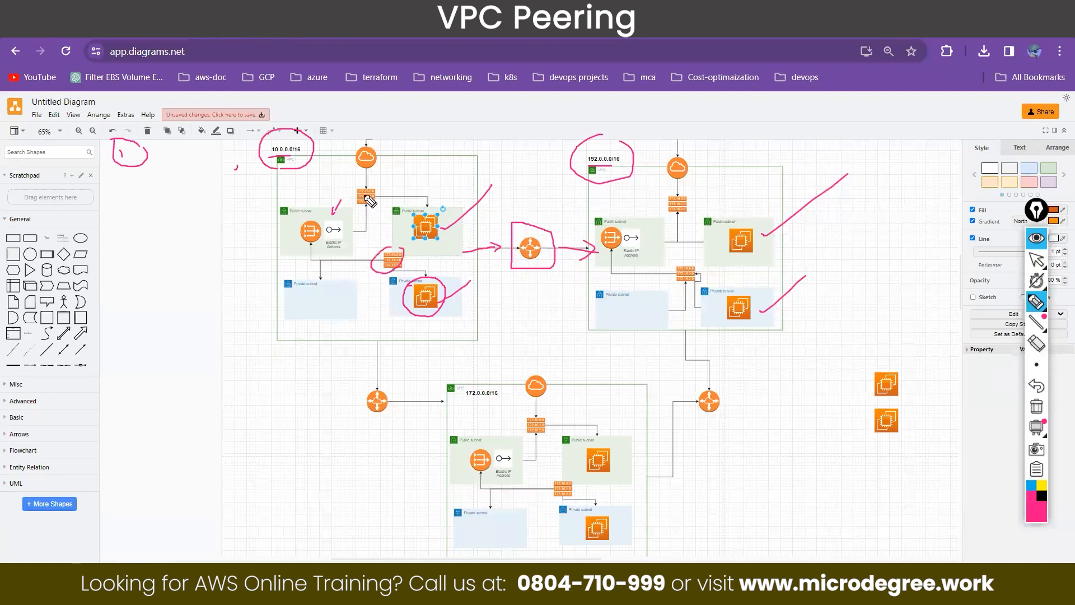
pyautogui.moveTo(361, 202); pyautogui.dragTo(369, 188)
pyautogui.moveTo(693, 217); pyautogui.dragTo(686, 168)
pyautogui.moveTo(558, 228); pyautogui.dragTo(572, 221)
pyautogui.moveTo(693, 268); pyautogui.dragTo(695, 275)
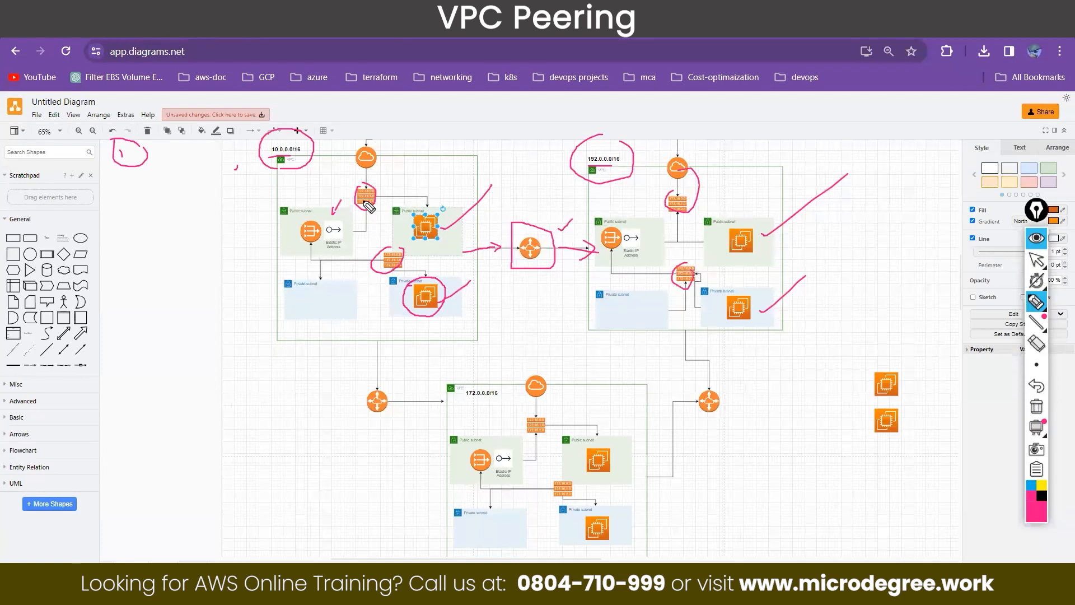
# Underline the 192.0.0.0/16 label and add pen ticks to the 10.0.0.0/16 route tables, the peering icon and the 10.0.0.0/16 label.
pyautogui.moveTo(593, 165); pyautogui.dragTo(605, 164)
pyautogui.moveTo(369, 198); pyautogui.dragTo(387, 161)
pyautogui.moveTo(536, 221); pyautogui.dragTo(530, 235)
pyautogui.moveTo(415, 228); pyautogui.dragTo(386, 262)
pyautogui.moveTo(530, 254); pyautogui.dragTo(552, 218)
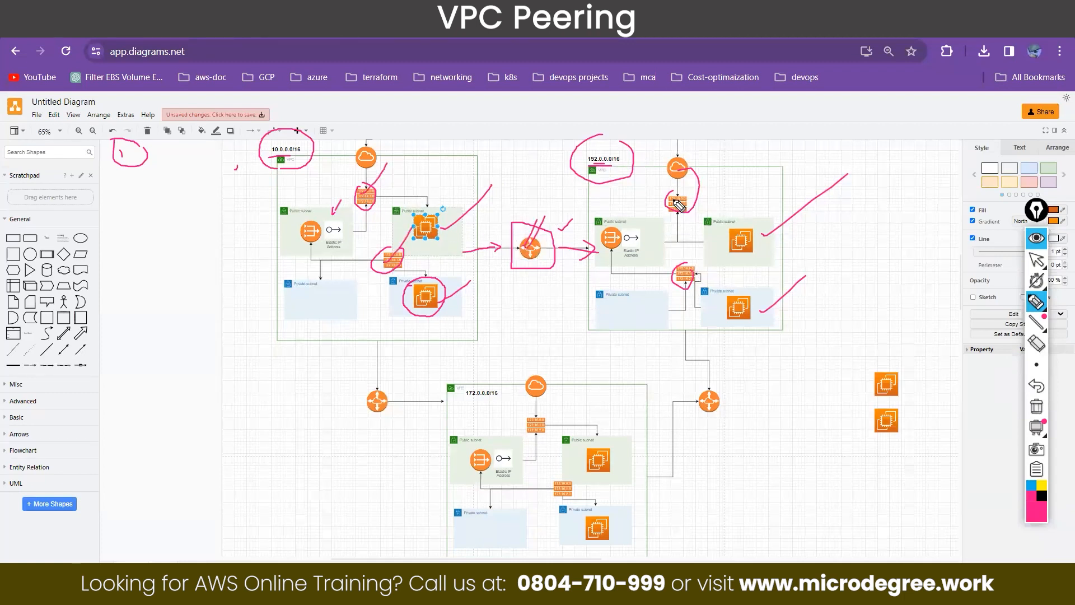
pyautogui.moveTo(287, 161); pyautogui.dragTo(315, 119)
pyautogui.moveTo(538, 241); pyautogui.dragTo(559, 206)
pyautogui.moveTo(302, 164); pyautogui.dragTo(331, 117)
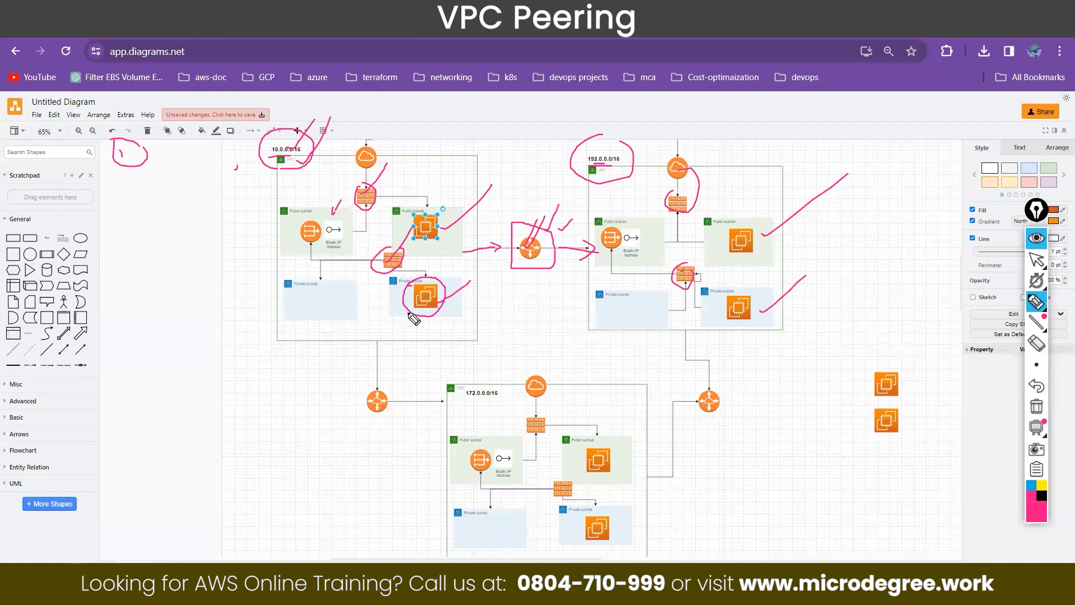
# Box the 10.0.0.0/16 private instance, note "imp" beside it and draw its path through peering to the 192.0.0.0/16 private instance.
pyautogui.moveTo(407, 283)
pyautogui.mouseDown()
pyautogui.moveTo(409, 322)
pyautogui.moveTo(437, 274)
pyautogui.moveTo(467, 302)
pyautogui.moveTo(472, 286)
pyautogui.mouseUp()
pyautogui.moveTo(475, 324)
pyautogui.mouseDown()
pyautogui.moveTo(493, 310)
pyautogui.moveTo(457, 334)
pyautogui.mouseUp()
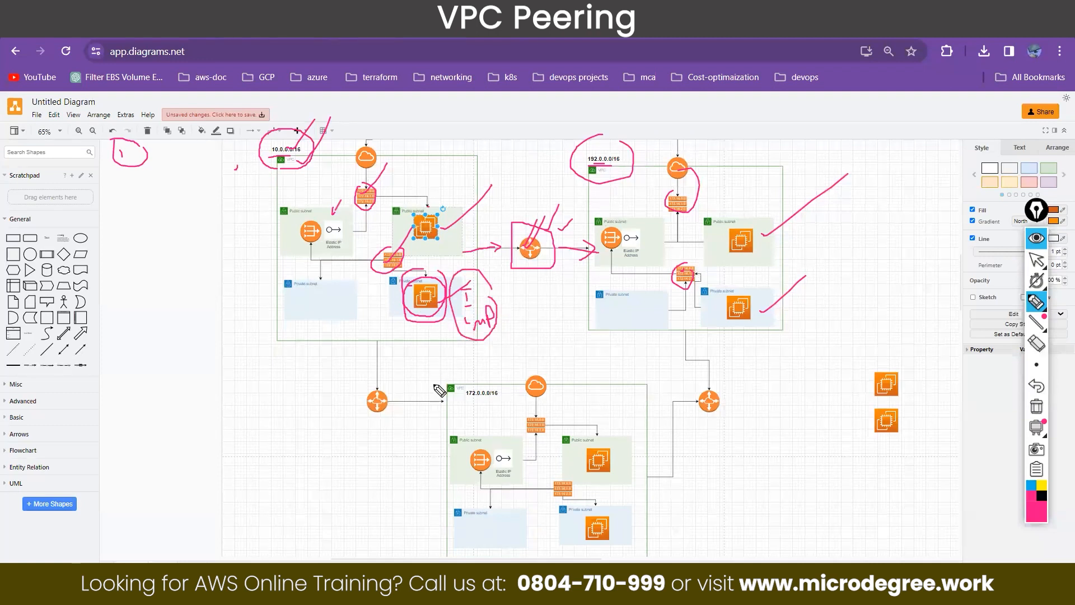
pyautogui.moveTo(451, 296)
pyautogui.mouseDown()
pyautogui.moveTo(487, 253)
pyautogui.moveTo(568, 251)
pyautogui.moveTo(737, 314)
pyautogui.moveTo(492, 259)
pyautogui.moveTo(443, 287)
pyautogui.mouseUp()
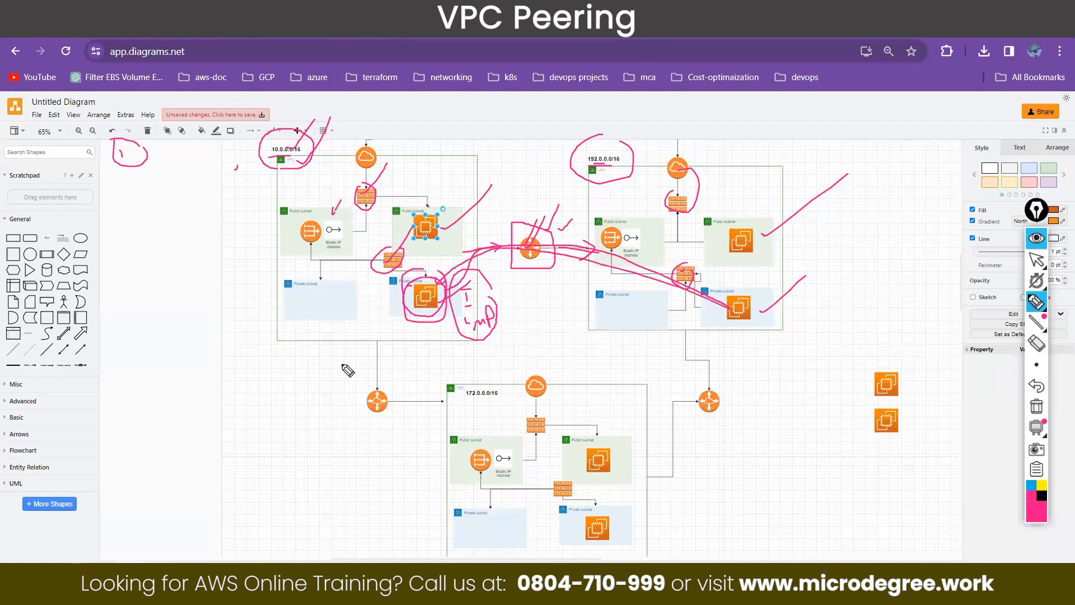
# Clear the annotations, circle the 10.0.0.0/16 public instance and 192.0.0.0/16 private instance, and connect them with a pen arrow.
pyautogui.click(1036, 406)
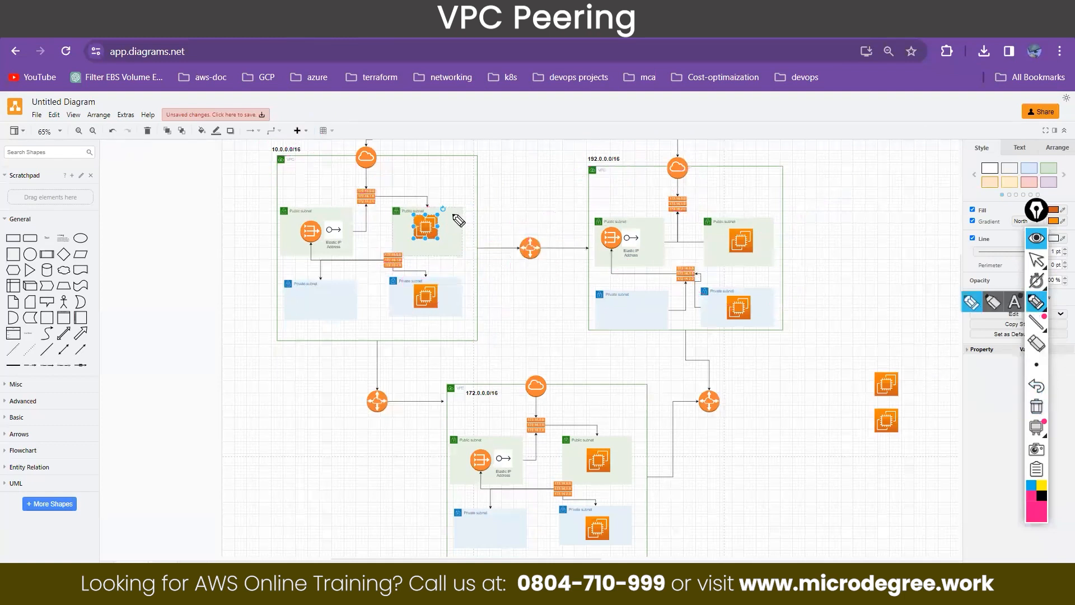
pyautogui.moveTo(424, 212)
pyautogui.mouseDown()
pyautogui.moveTo(413, 253)
pyautogui.moveTo(456, 229)
pyautogui.moveTo(439, 208)
pyautogui.mouseUp()
pyautogui.moveTo(741, 289); pyautogui.dragTo(761, 286)
pyautogui.moveTo(440, 225); pyautogui.dragTo(479, 172)
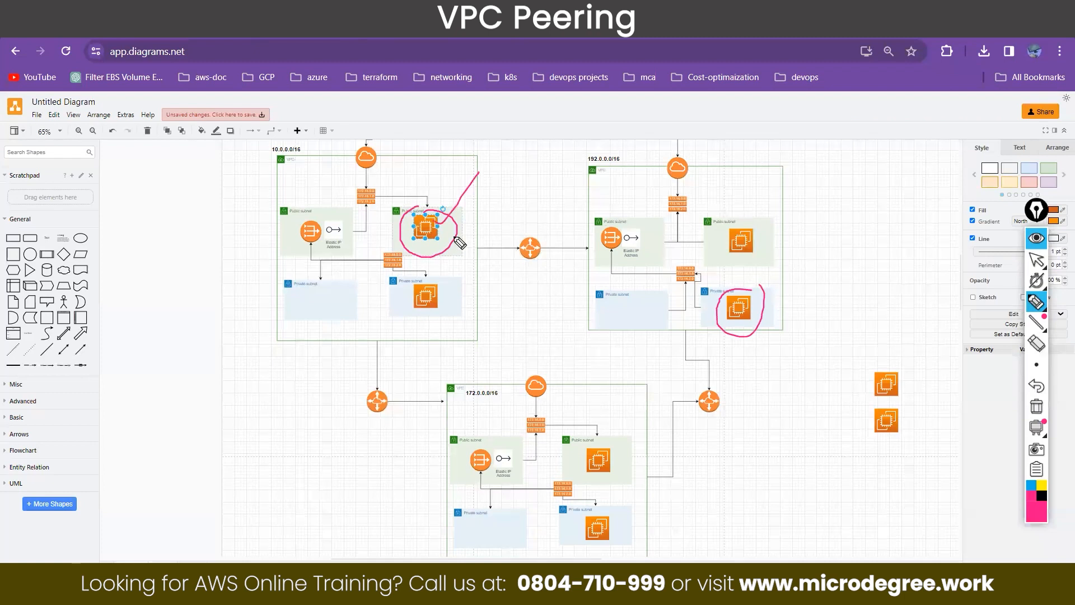
pyautogui.moveTo(458, 226); pyautogui.dragTo(712, 302)
pyautogui.moveTo(657, 324); pyautogui.dragTo(721, 298)
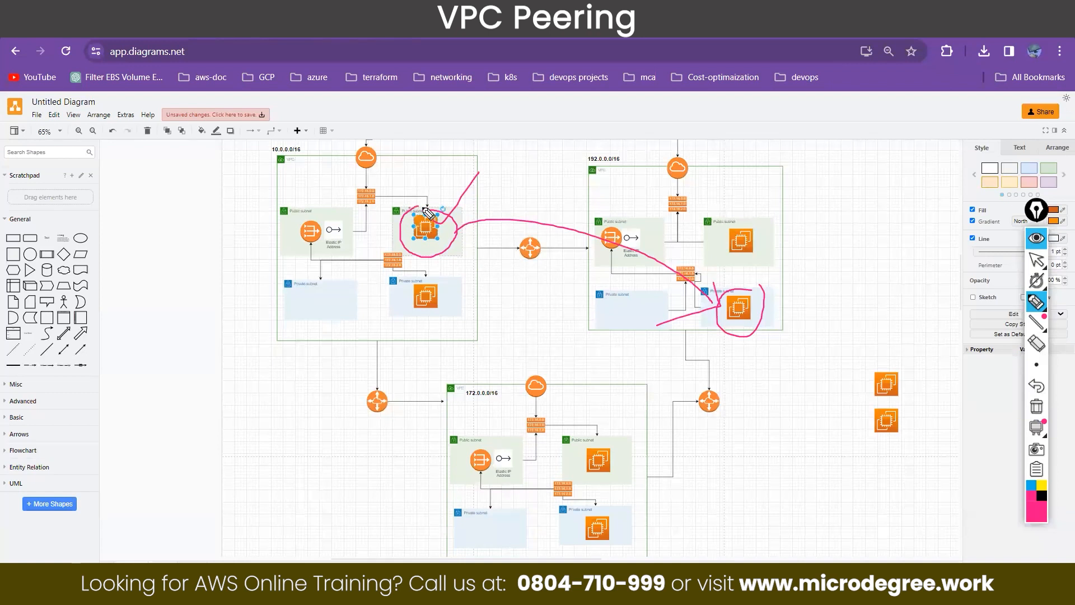
# Hide the annotations, switch to MobaXterm and stop the running pings in both SSH sessions.
pyautogui.click(1036, 238)
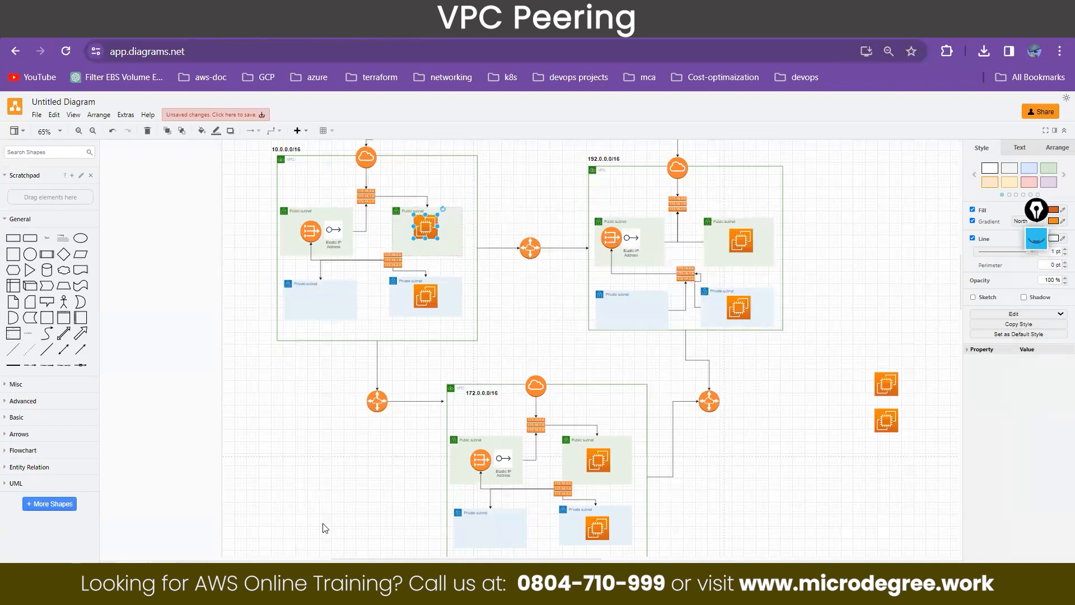
pyautogui.hotkey('alt', 'Tab')
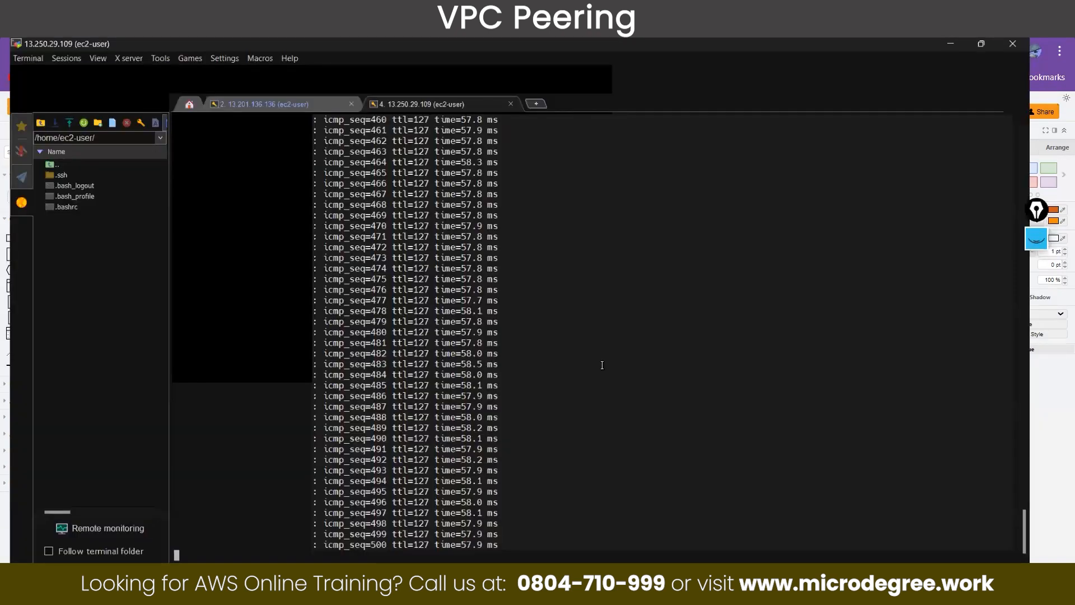
pyautogui.hotkey('ctrl', 'z')
pyautogui.click(297, 78)
pyautogui.hotkey('ctrl', 'z')
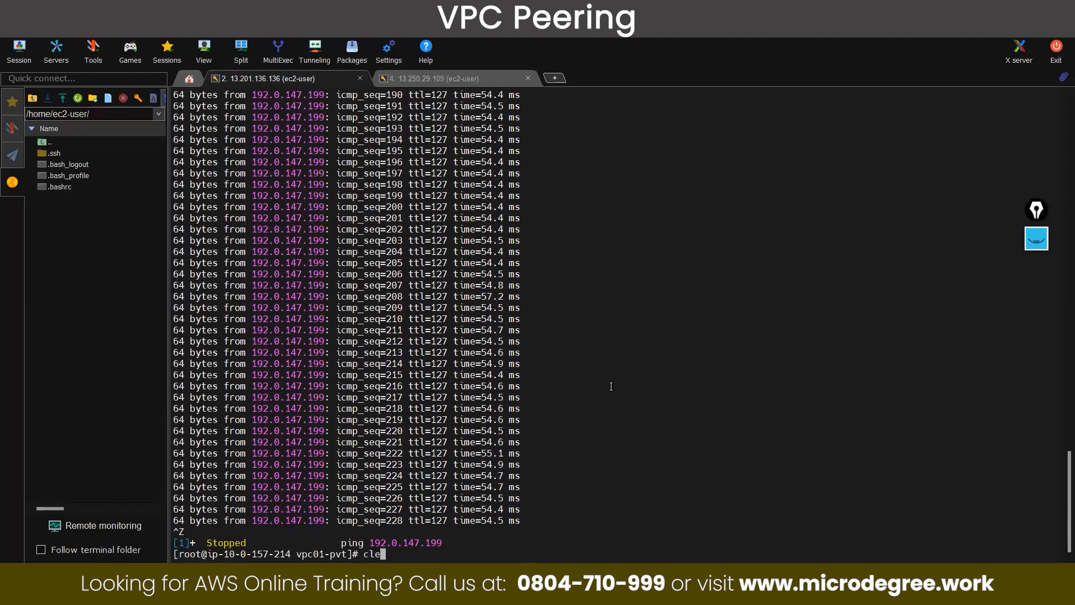
# Clear the vpc01-pvt terminal and add several blank prompt lines.
pyautogui.press('Return')
pyautogui.press('Return')
pyautogui.press('Return')
pyautogui.press('Return')
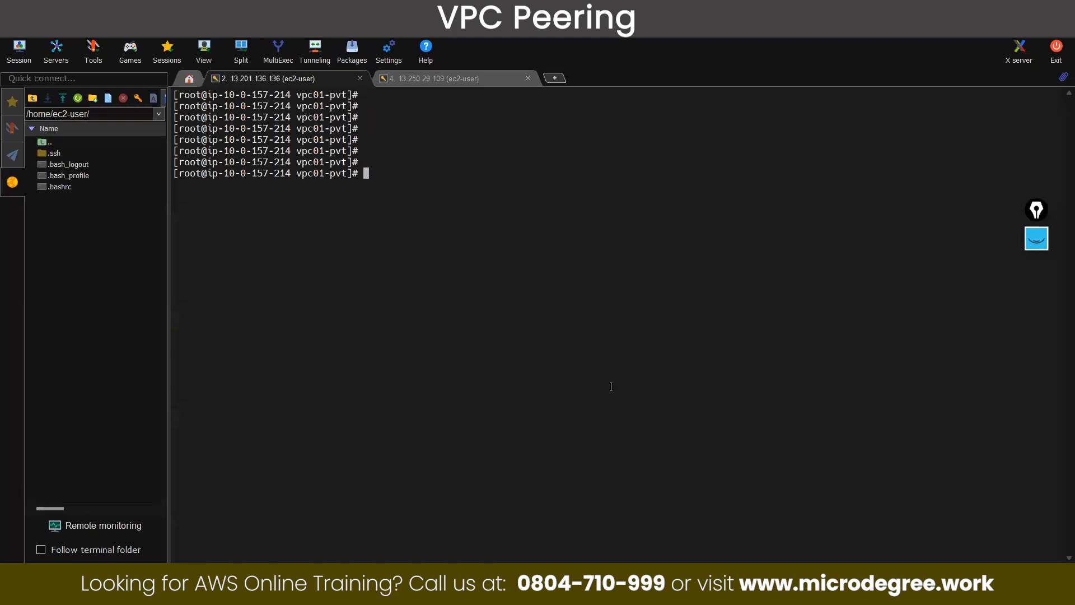
# Create an empty nnnnn-41.pem file on the vpc01-pvt instance with touch, copying the key's name from the Downloads folder.
pyautogui.write('tocuh')
pyautogui.press('BackSpace')
pyautogui.press('BackSpace')
pyautogui.press('BackSpace')
pyautogui.press('BackSpace')
pyautogui.press('BackSpace')
pyautogui.press('BackSpace')
pyautogui.write('touch')
pyautogui.click(336, 593)
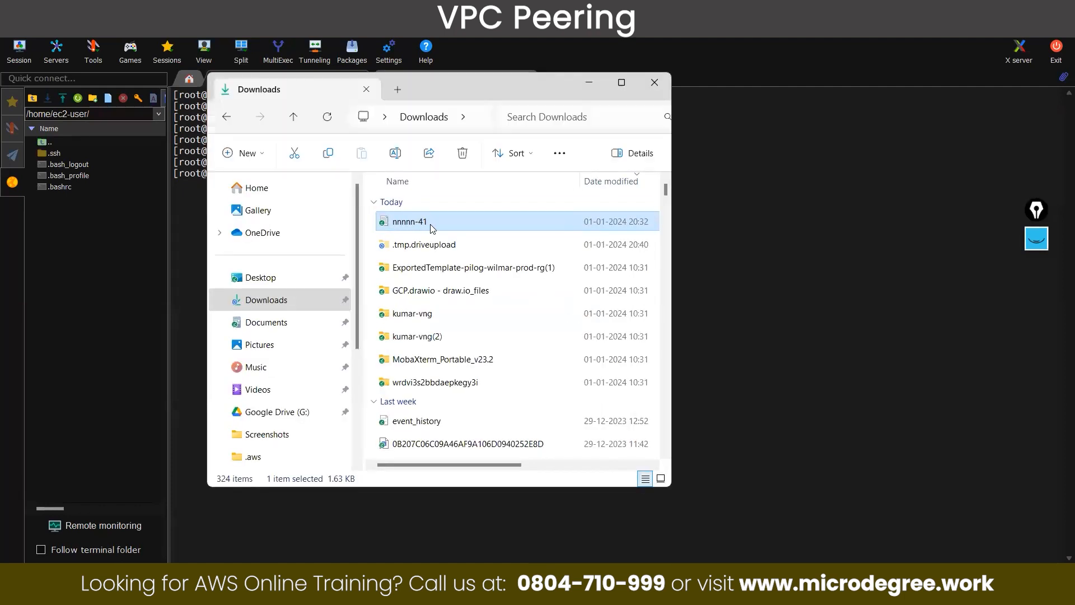
pyautogui.rightClick(432, 226)
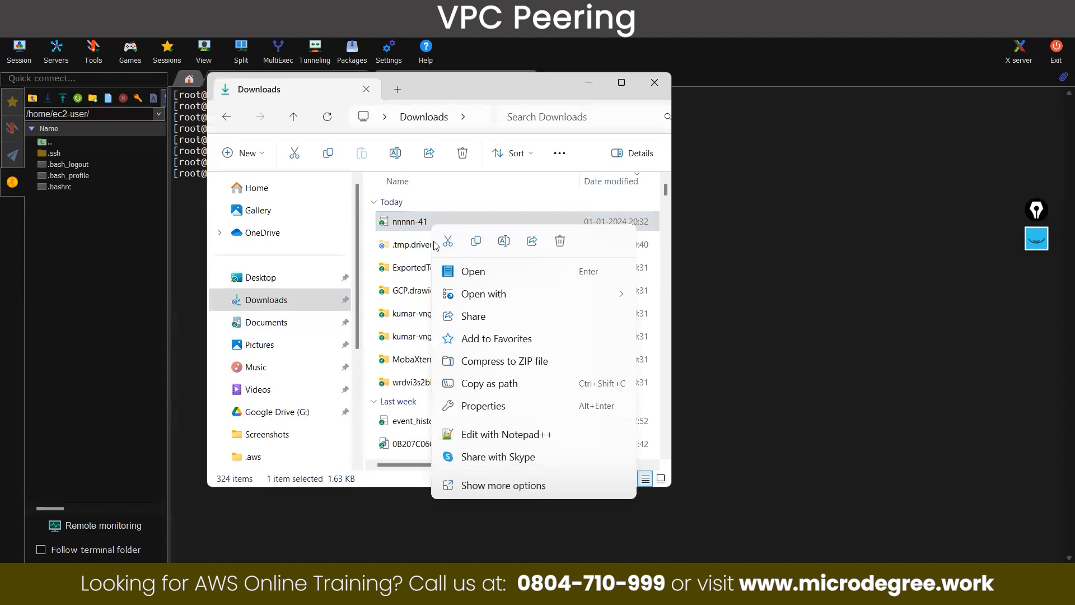
pyautogui.click(504, 241)
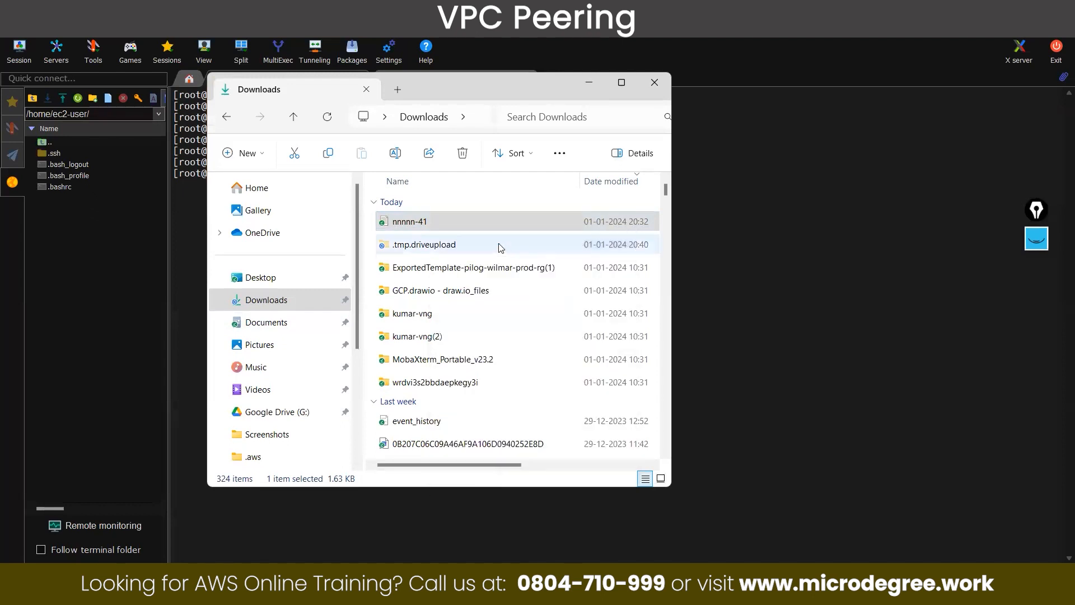
pyautogui.click(595, 86)
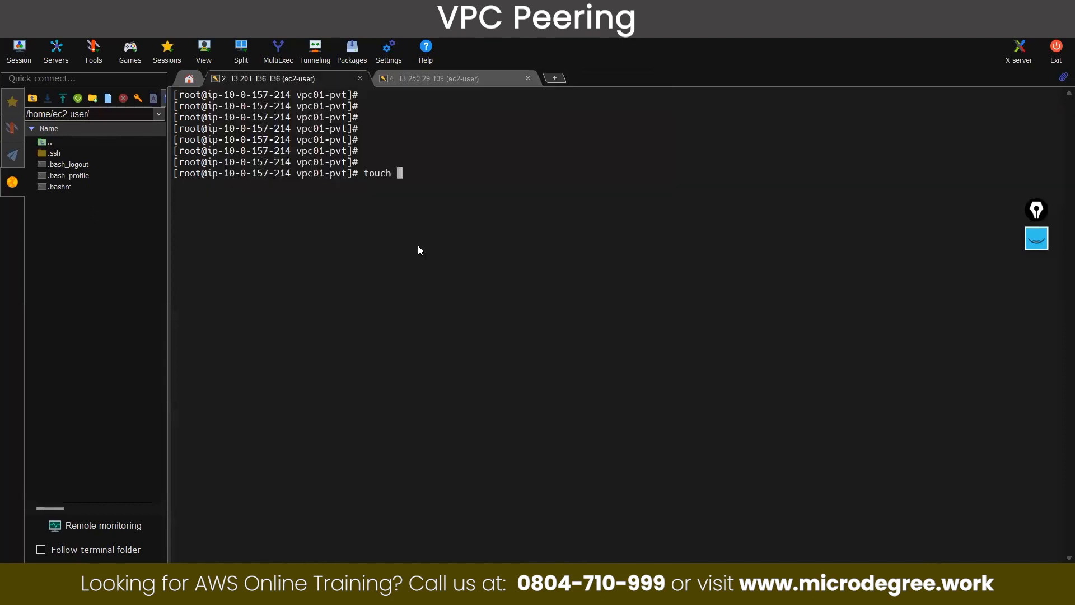
pyautogui.rightClick(435, 248)
pyautogui.click(449, 294)
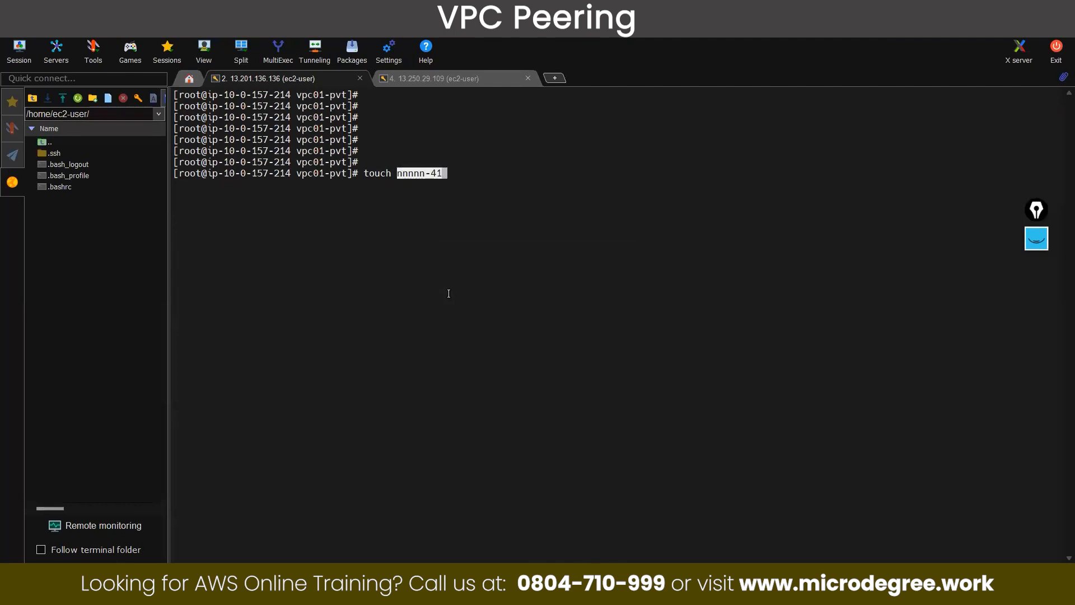
pyautogui.write('.pem')
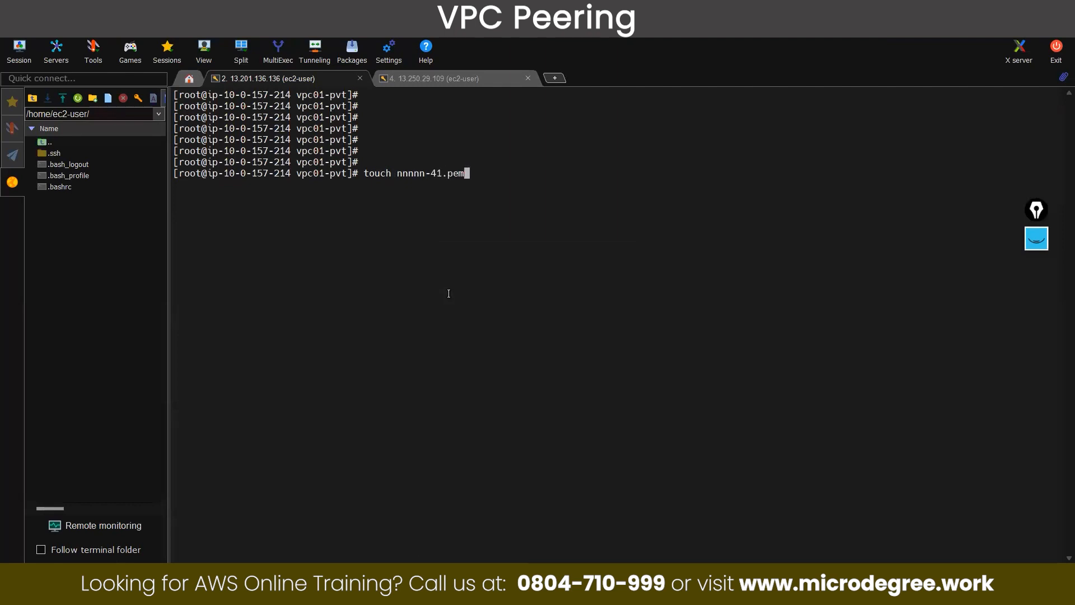
pyautogui.press('Return')
# Open nnnnn-41.pem in vim and copy the full RSA private key text from Notepad.
pyautogui.write('vim n')
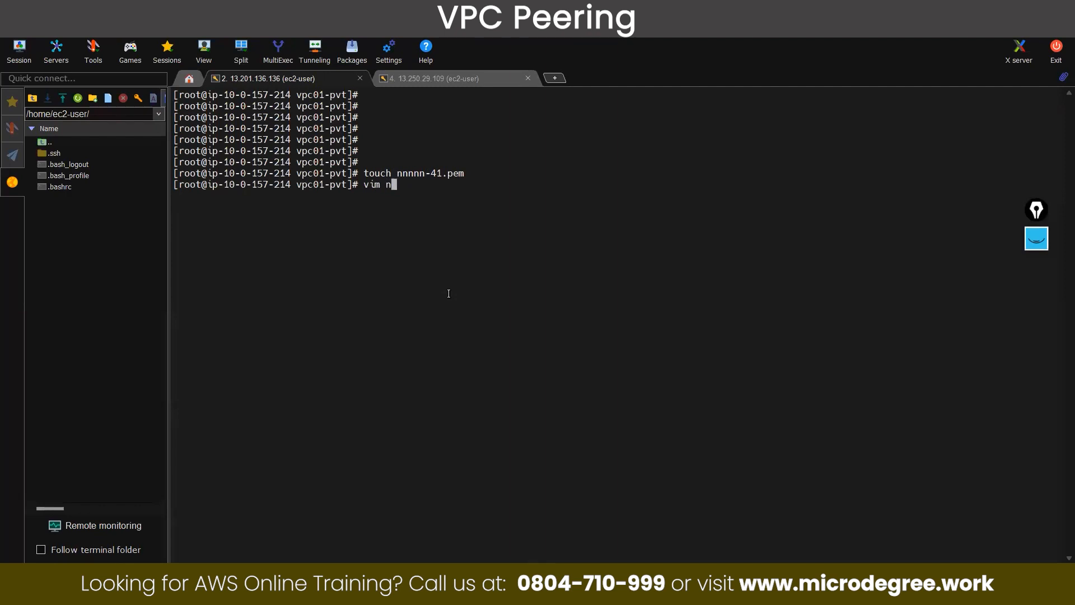
pyautogui.press('Tab')
pyautogui.press('Return')
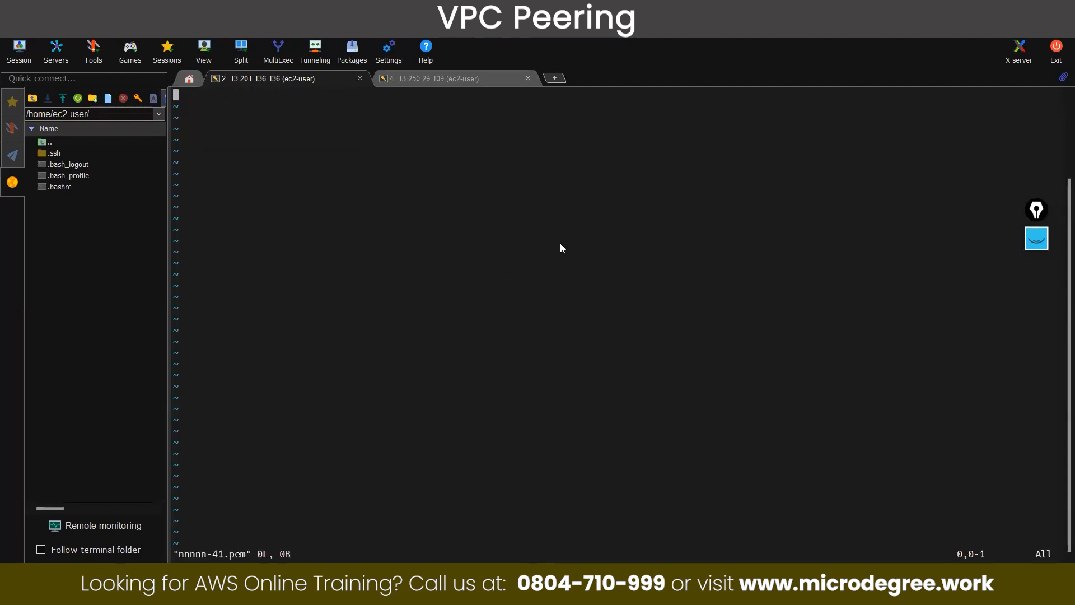
pyautogui.hotkey('alt', 'Tab')
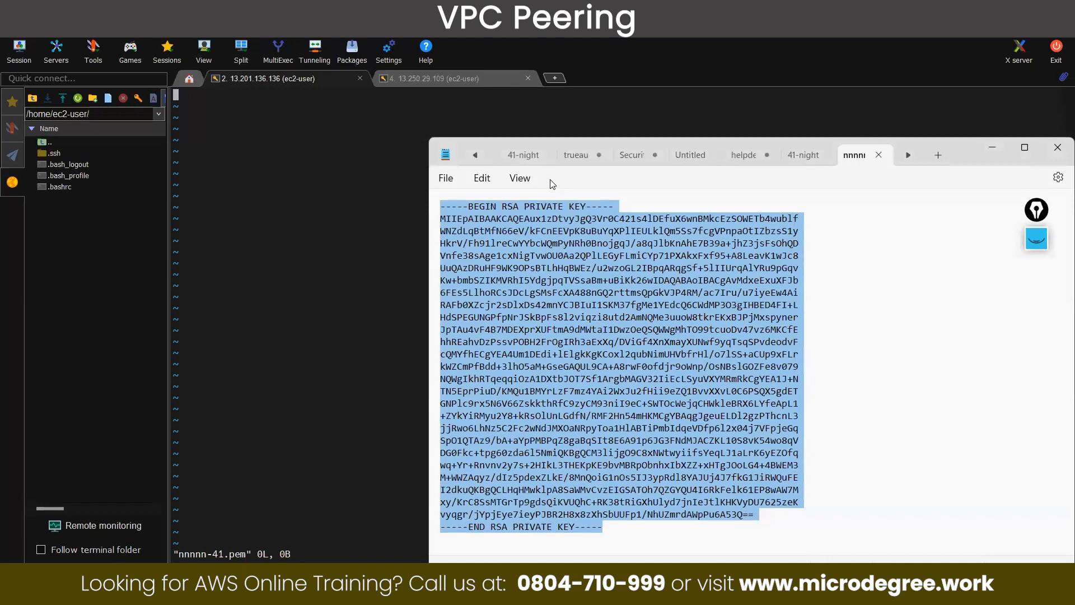
pyautogui.rightClick(521, 388)
pyautogui.click(562, 177)
pyautogui.click(274, 206)
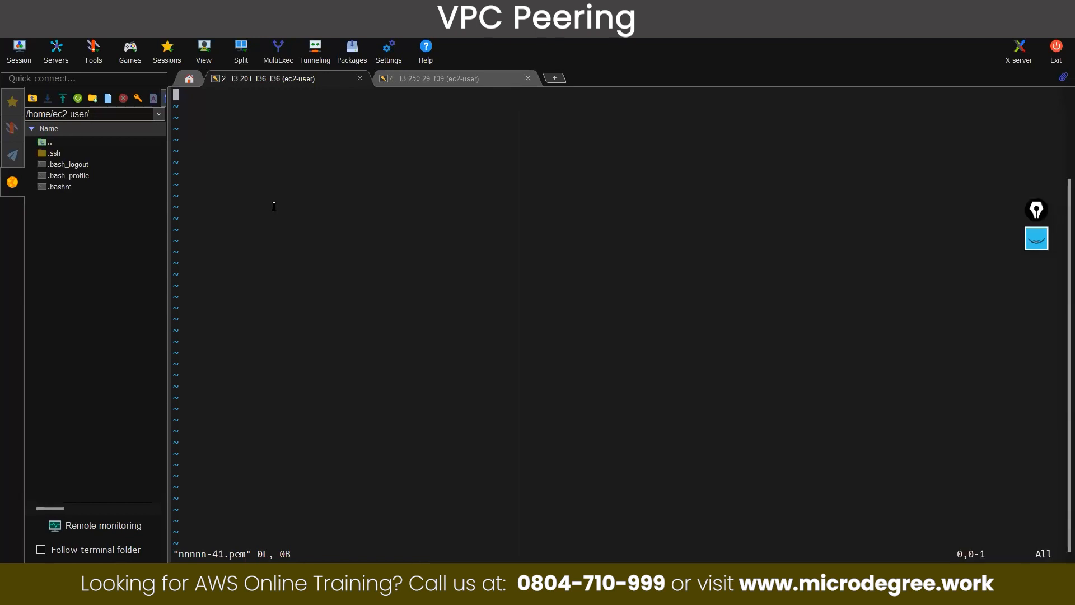
# Paste the RSA private key into nnnnn-41.pem, save the file and quit vim.
pyautogui.press('i')
pyautogui.rightClick(274, 206)
pyautogui.click(309, 261)
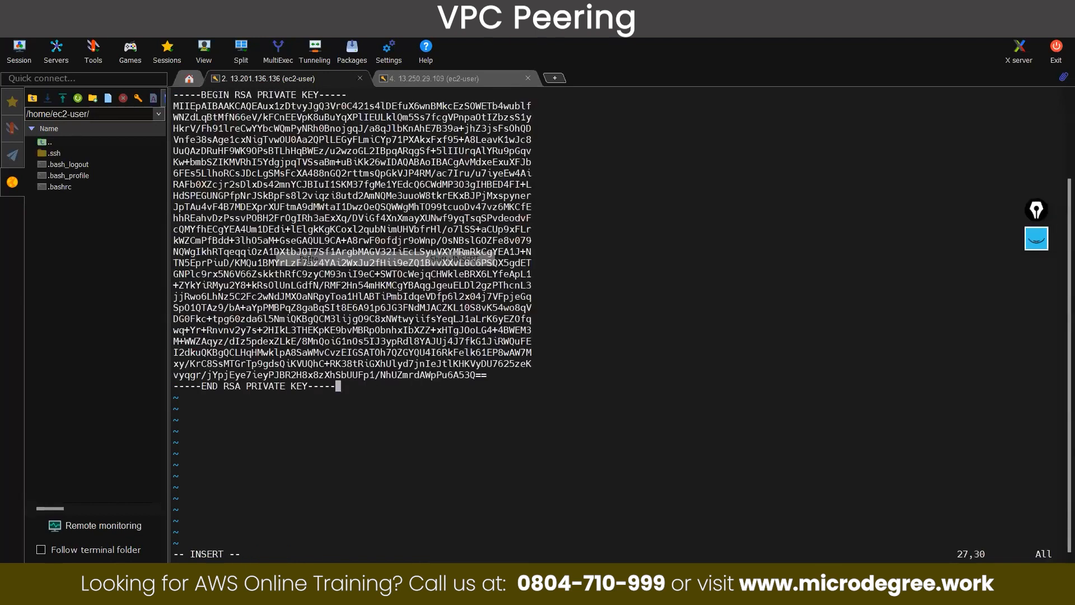
pyautogui.press('Escape')
pyautogui.write(':wq!')
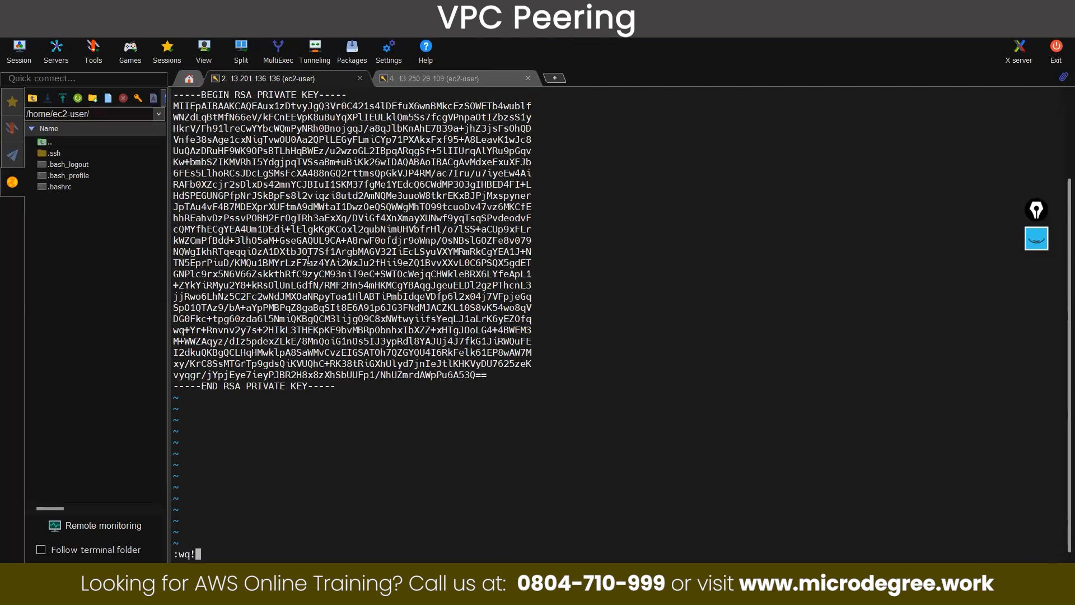
pyautogui.press('Return')
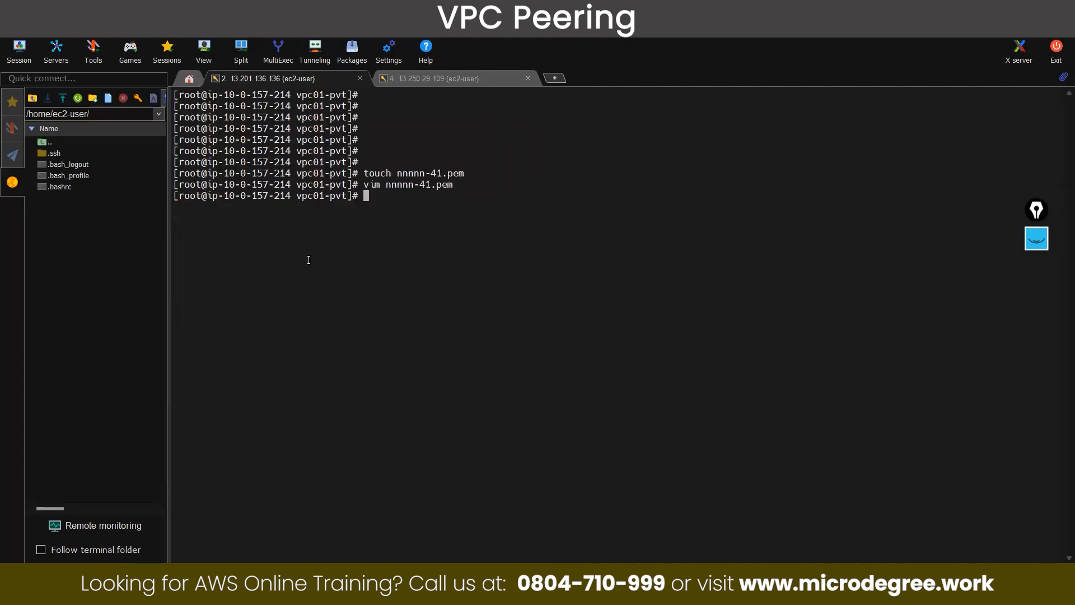
# Print the contents of nnnnn-41.pem with cat to check the pasted key.
pyautogui.write('chmod n')
pyautogui.press('BackSpace')
pyautogui.press('BackSpace')
pyautogui.press('BackSpace')
pyautogui.press('BackSpace')
pyautogui.press('BackSpace')
pyautogui.press('BackSpace')
pyautogui.press('BackSpace')
pyautogui.write('cat n')
pyautogui.press('Tab')
pyautogui.press('Return')
# Set the permissions of nnnnn-41.pem to 400 with chmod.
pyautogui.write('chmod ')
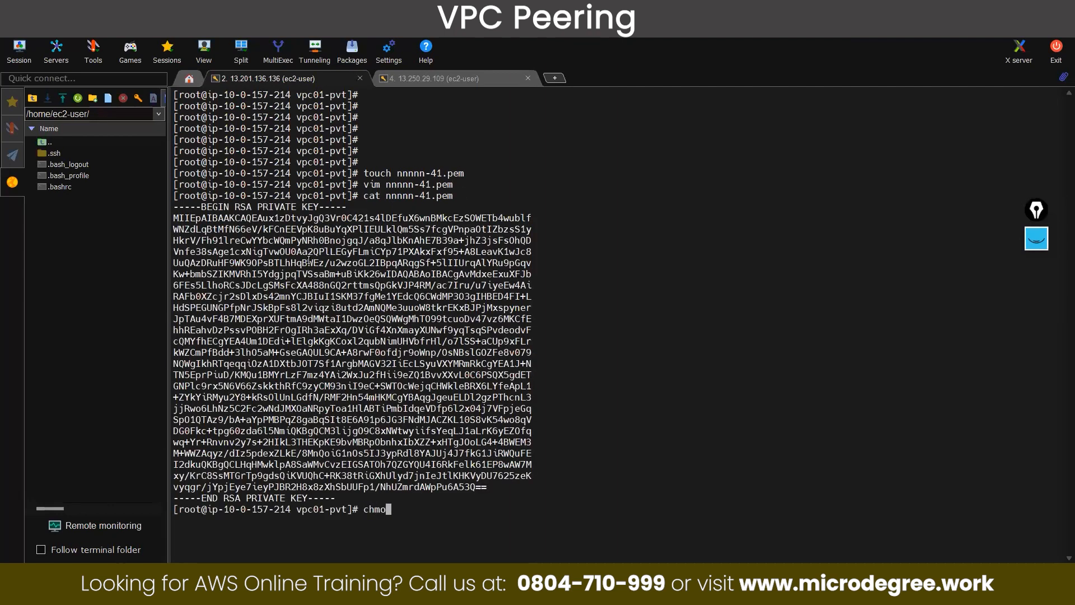
pyautogui.write('400 n')
pyautogui.press('Tab')
pyautogui.press('Return')
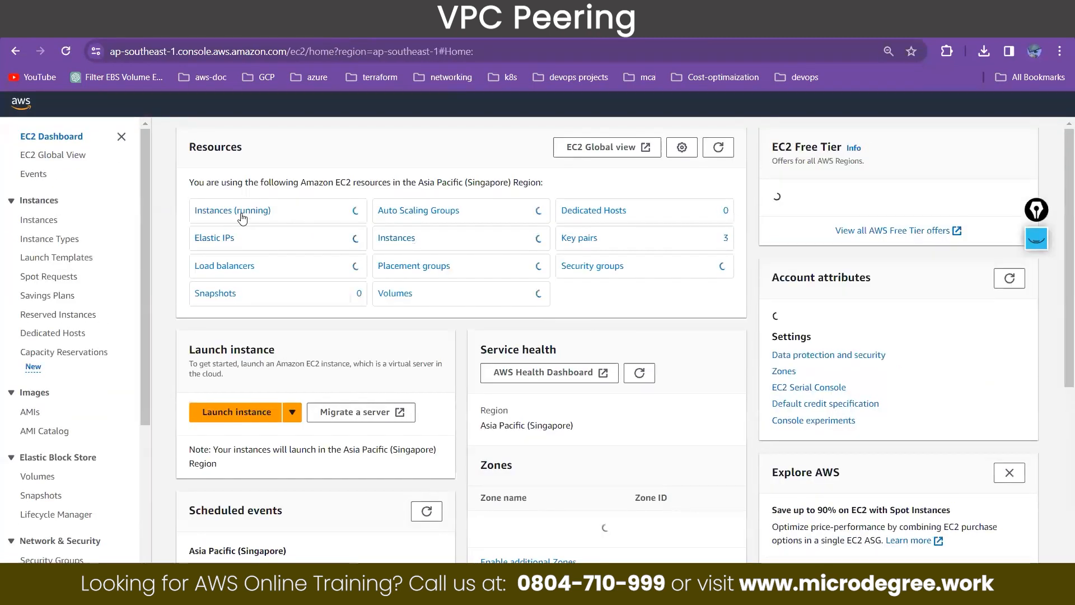
# List the running EC2 instances in the Singapore region and select only pvt02-vpc02.
pyautogui.click(242, 218)
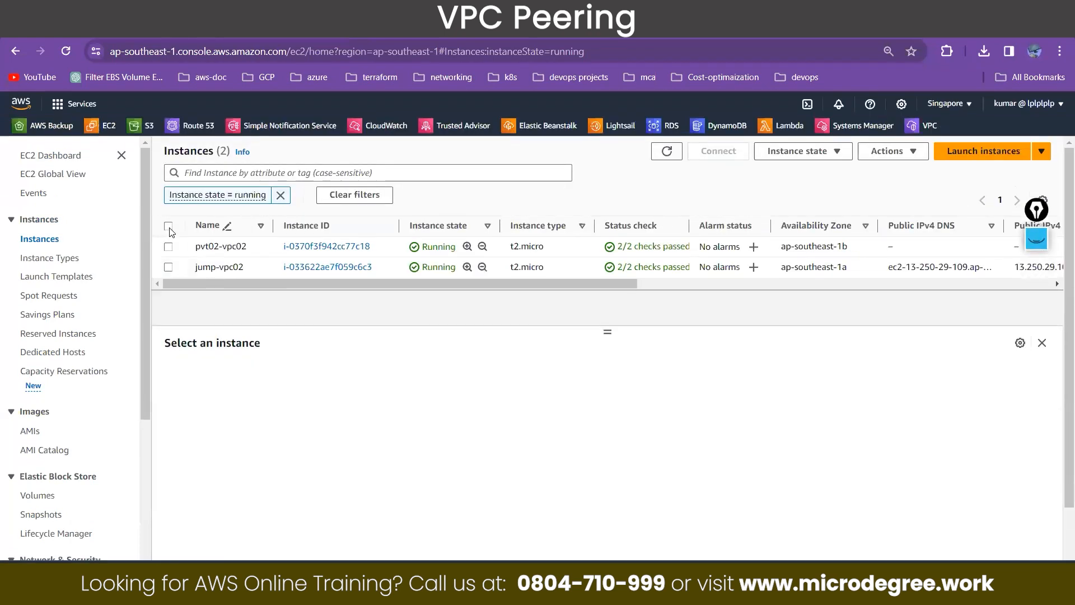
pyautogui.click(168, 226)
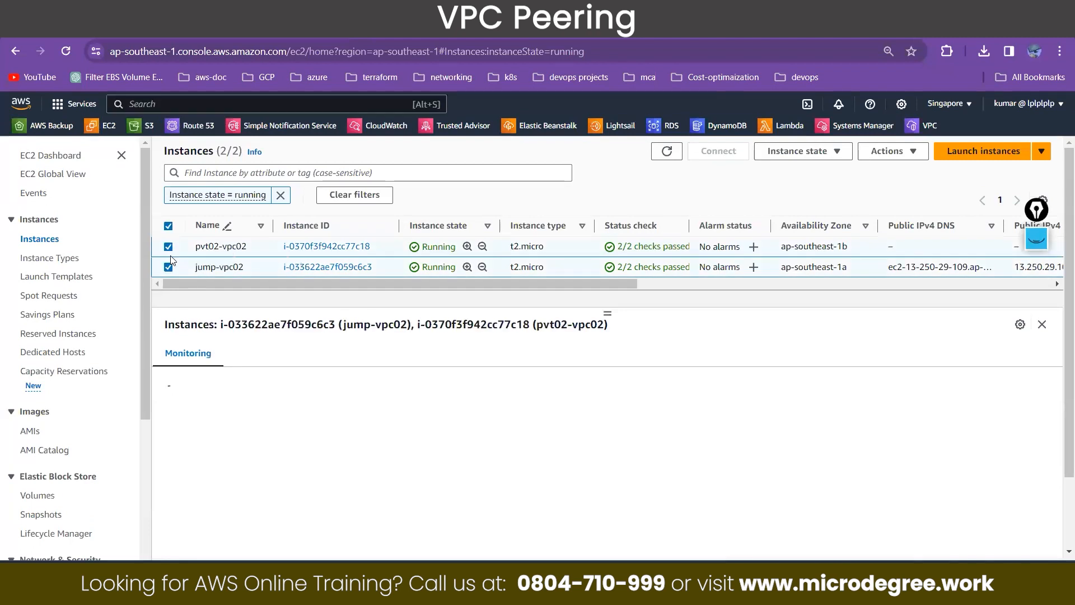
pyautogui.click(169, 268)
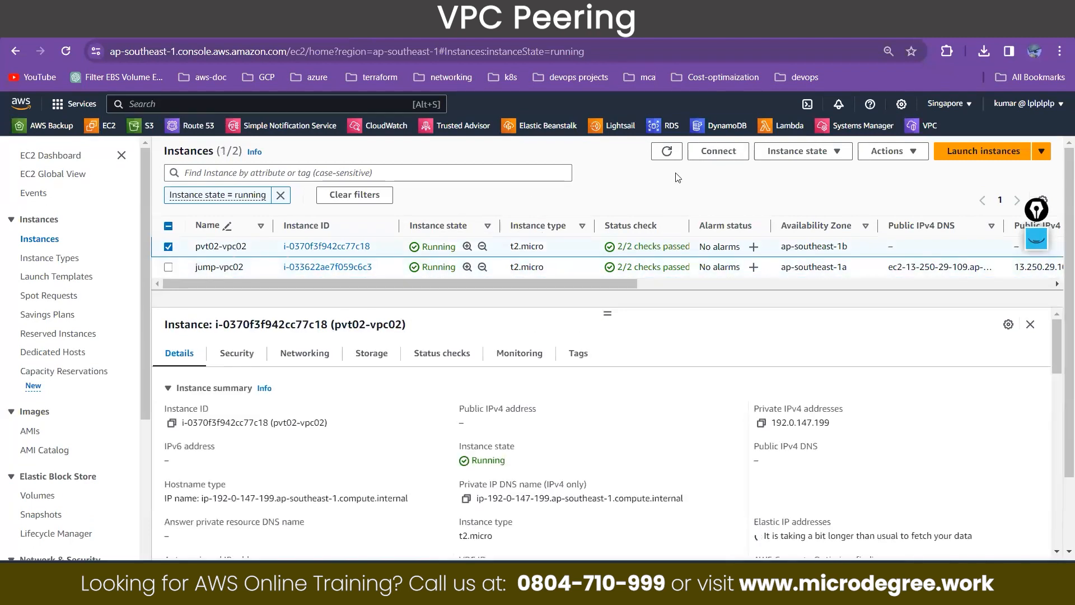
# Connect from the vpc01 private instance's MobaXterm session to pvt02-vpc02 with its copied SSH command, accepting the host key.
pyautogui.click(718, 158)
pyautogui.click(70, 449)
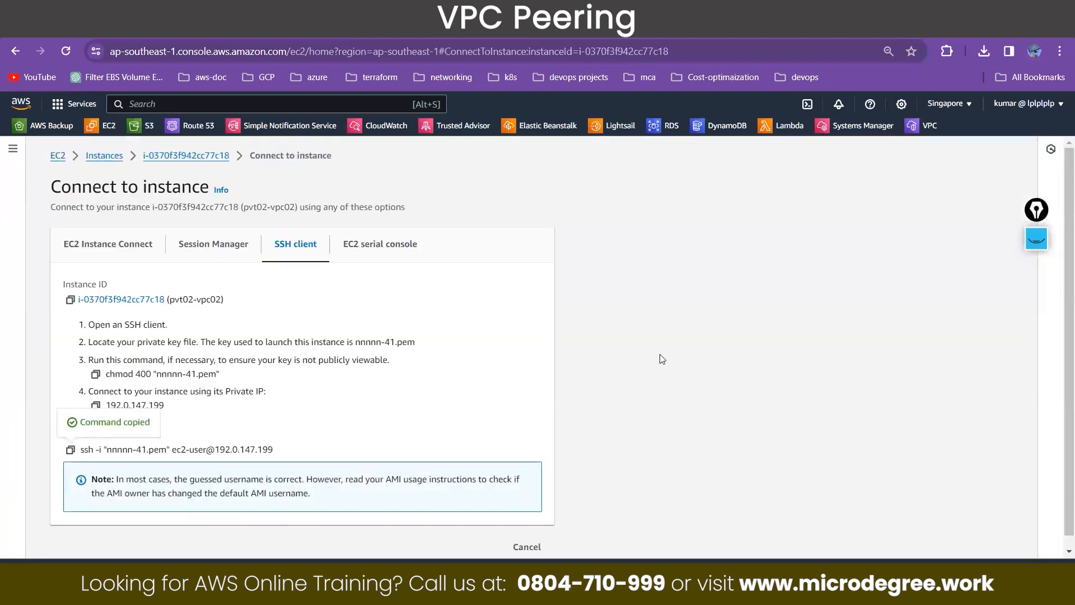
pyautogui.hotkey('alt', 'Tab')
pyautogui.rightClick(694, 112)
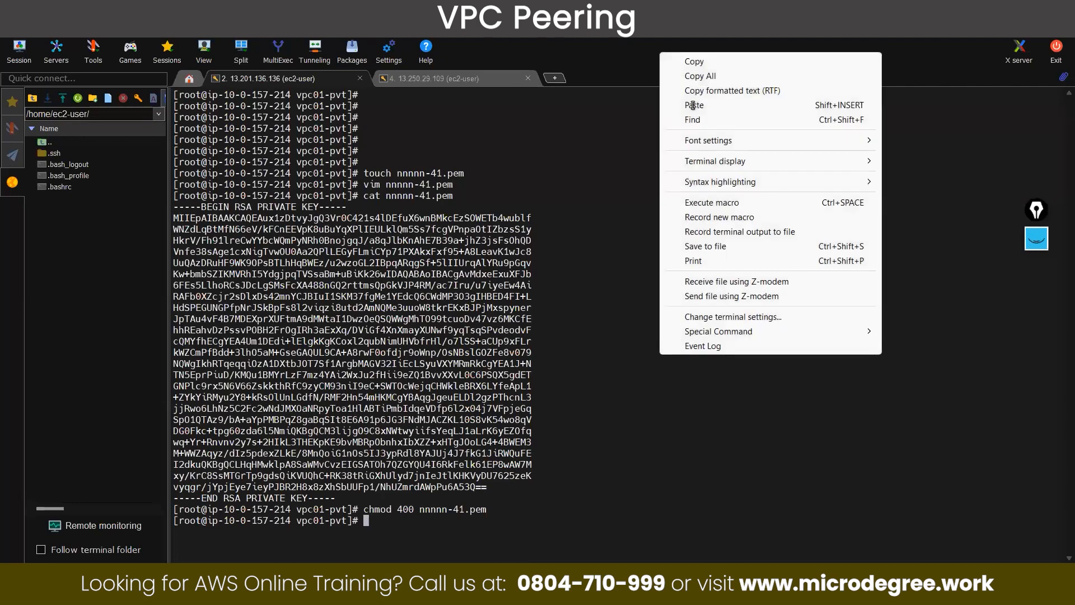
pyautogui.click(693, 105)
pyautogui.press('Return')
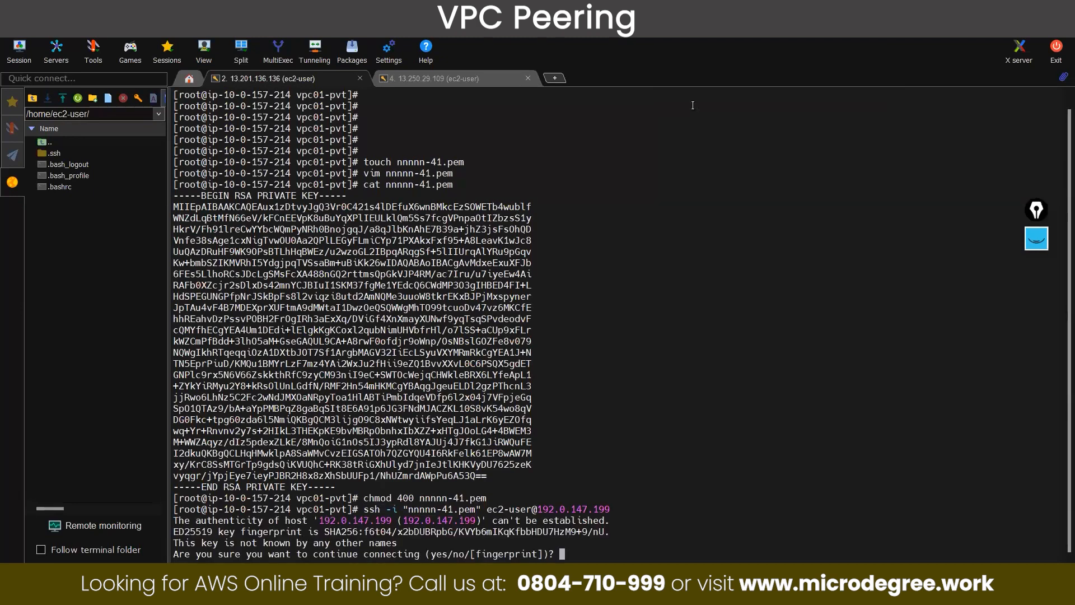
pyautogui.write('yes')
pyautogui.press('Return')
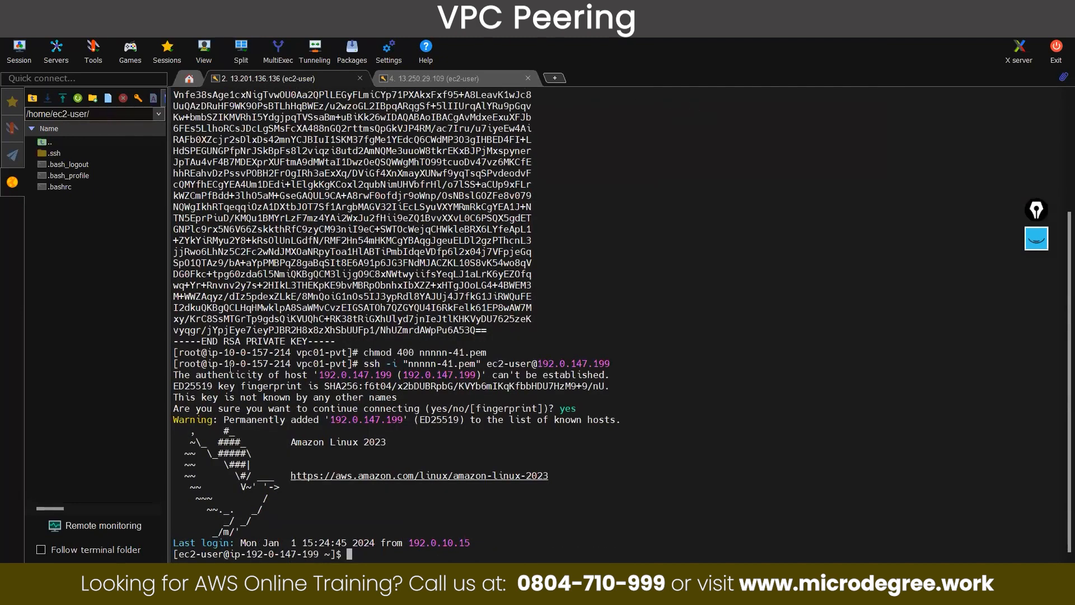
pyautogui.moveTo(247, 554); pyautogui.dragTo(324, 556)
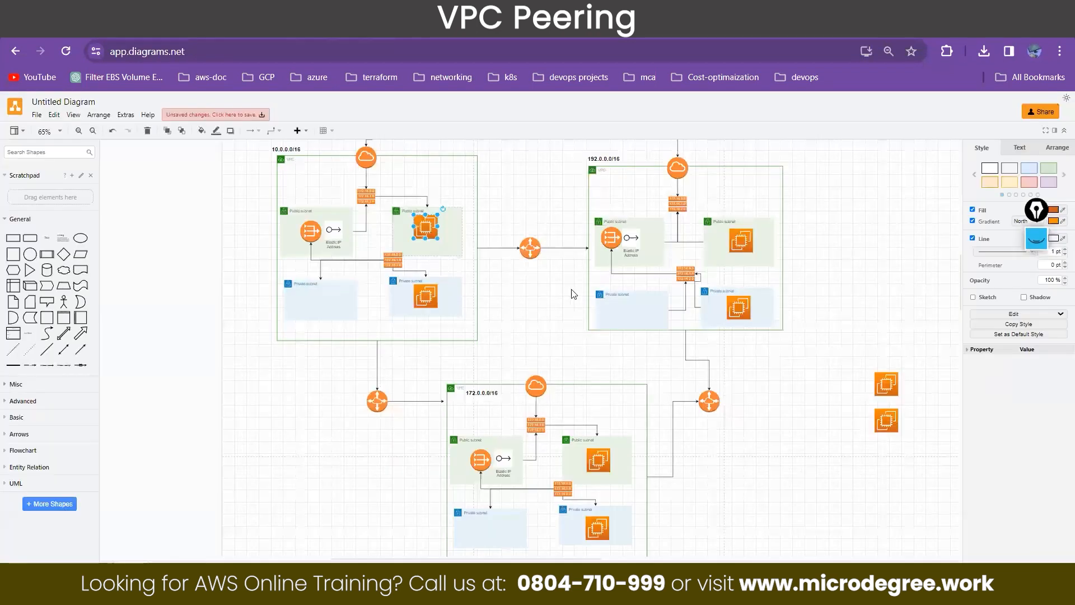
# Switch to the network diagram and trace the path from the 10.0.0.0/16 private instance to the 192.0.0.0/16 private instance.
pyautogui.moveTo(426, 296); pyautogui.dragTo(738, 306)
pyautogui.click(426, 296)
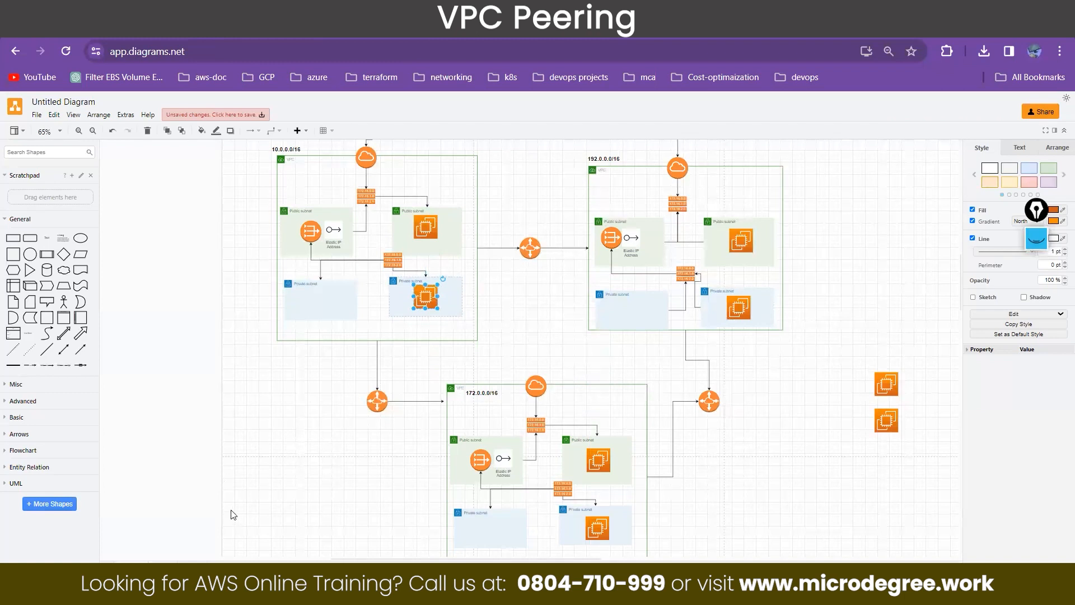
pyautogui.click(325, 591)
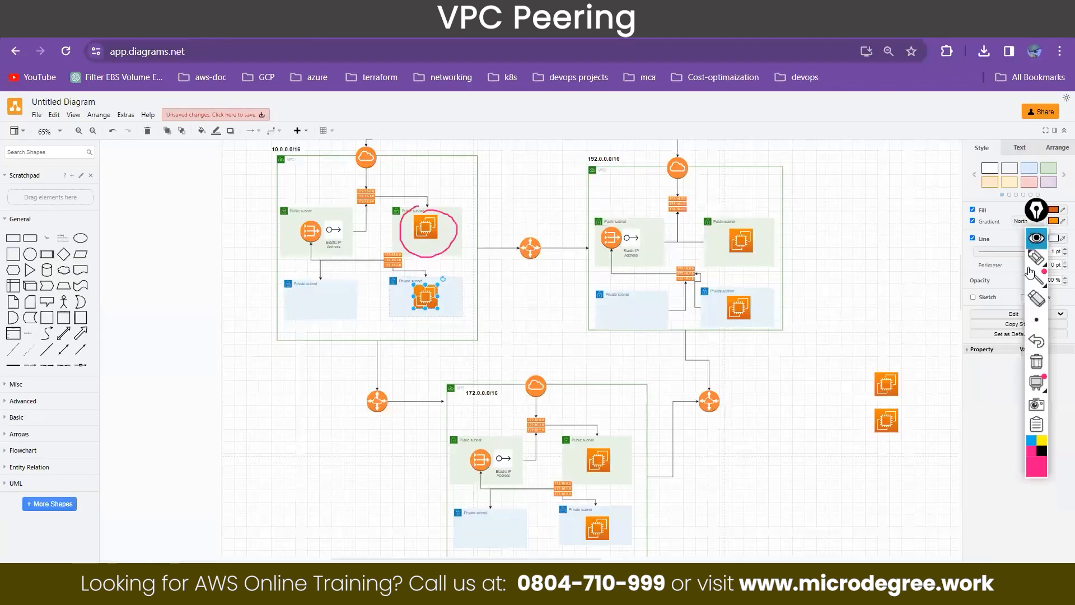
# Circle the 10.0.0.0/16 and 192.0.0.0/16 VPCs together with the pen and write an underlined note above them.
pyautogui.click(1031, 268)
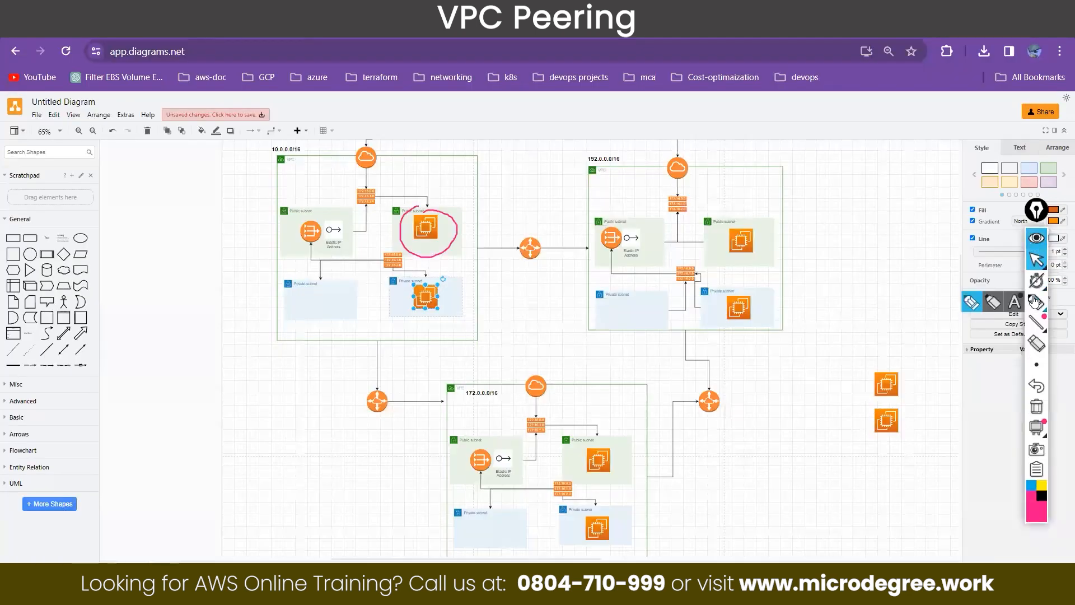
pyautogui.moveTo(992, 559); pyautogui.dragTo(1030, 560)
pyautogui.moveTo(296, 126)
pyautogui.mouseDown()
pyautogui.moveTo(237, 300)
pyautogui.moveTo(566, 375)
pyautogui.mouseUp()
pyautogui.moveTo(643, 382)
pyautogui.mouseDown()
pyautogui.moveTo(809, 209)
pyautogui.moveTo(564, 111)
pyautogui.moveTo(368, 113)
pyautogui.moveTo(311, 129)
pyautogui.mouseUp()
pyautogui.moveTo(411, 56); pyautogui.dragTo(443, 48)
pyautogui.moveTo(456, 52)
pyautogui.mouseDown()
pyautogui.moveTo(463, 61)
pyautogui.moveTo(473, 43)
pyautogui.mouseUp()
pyautogui.moveTo(480, 47)
pyautogui.mouseDown()
pyautogui.moveTo(491, 38)
pyautogui.moveTo(532, 60)
pyautogui.moveTo(560, 53)
pyautogui.moveTo(424, 97)
pyautogui.moveTo(526, 78)
pyautogui.mouseUp()
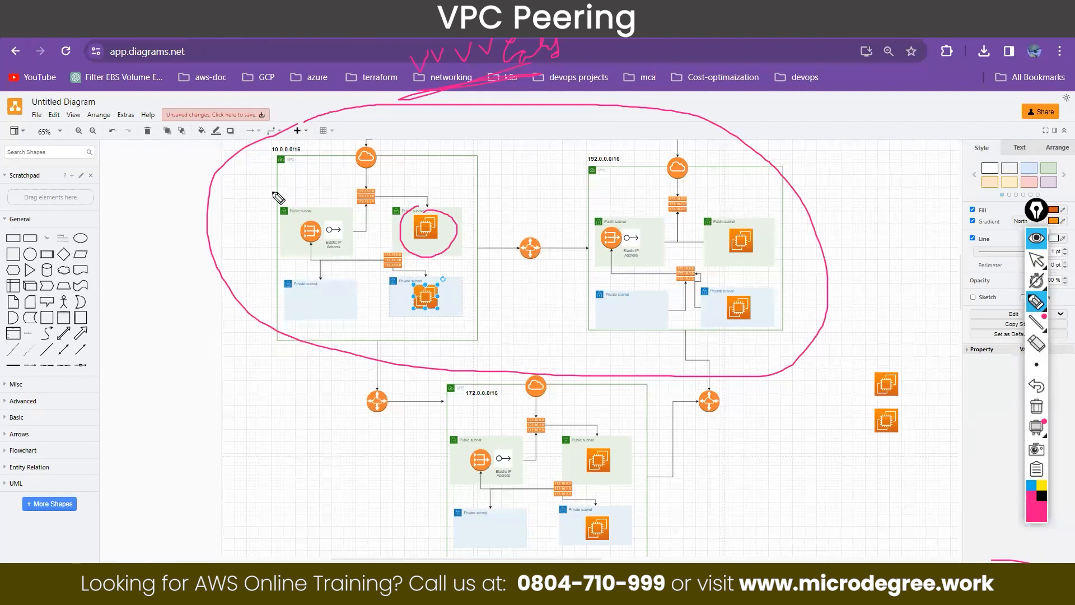
# Mark up the first part of the 192.0.0.0/16 range, circle 10.0.0.0/16, and write a network note beside the diagram.
pyautogui.moveTo(133, 274)
pyautogui.mouseDown()
pyautogui.moveTo(167, 343)
pyautogui.moveTo(142, 312)
pyautogui.mouseUp()
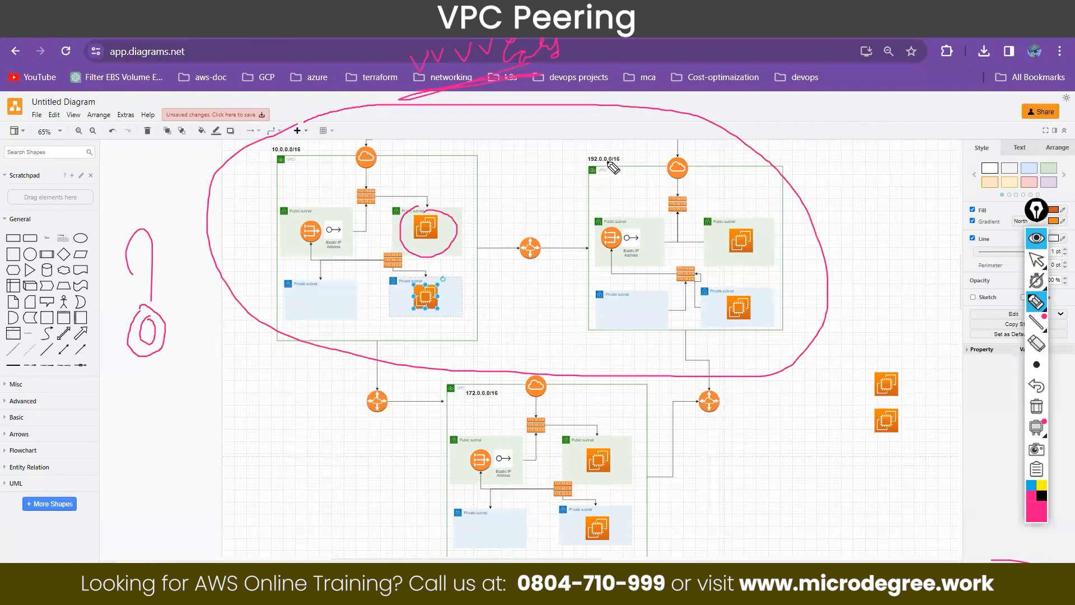
pyautogui.moveTo(593, 150)
pyautogui.mouseDown()
pyautogui.moveTo(583, 168)
pyautogui.moveTo(607, 172)
pyautogui.moveTo(612, 155)
pyautogui.moveTo(572, 133)
pyautogui.mouseUp()
pyautogui.moveTo(588, 163); pyautogui.dragTo(570, 180)
pyautogui.moveTo(545, 200)
pyautogui.mouseDown()
pyautogui.moveTo(557, 163)
pyautogui.moveTo(659, 179)
pyautogui.mouseUp()
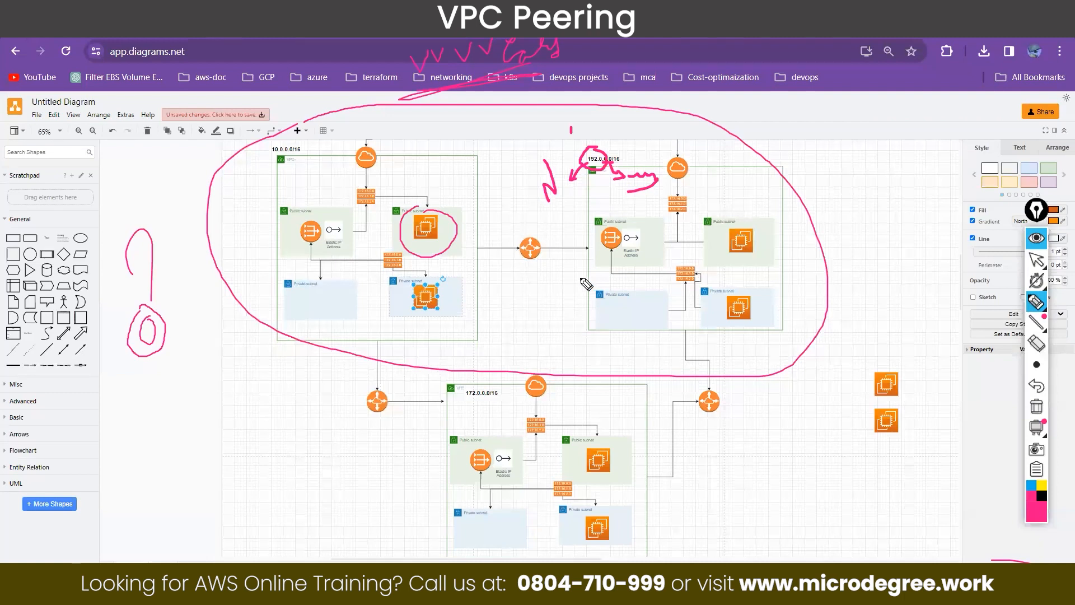
pyautogui.moveTo(274, 141)
pyautogui.mouseDown()
pyautogui.moveTo(315, 156)
pyautogui.moveTo(263, 131)
pyautogui.mouseUp()
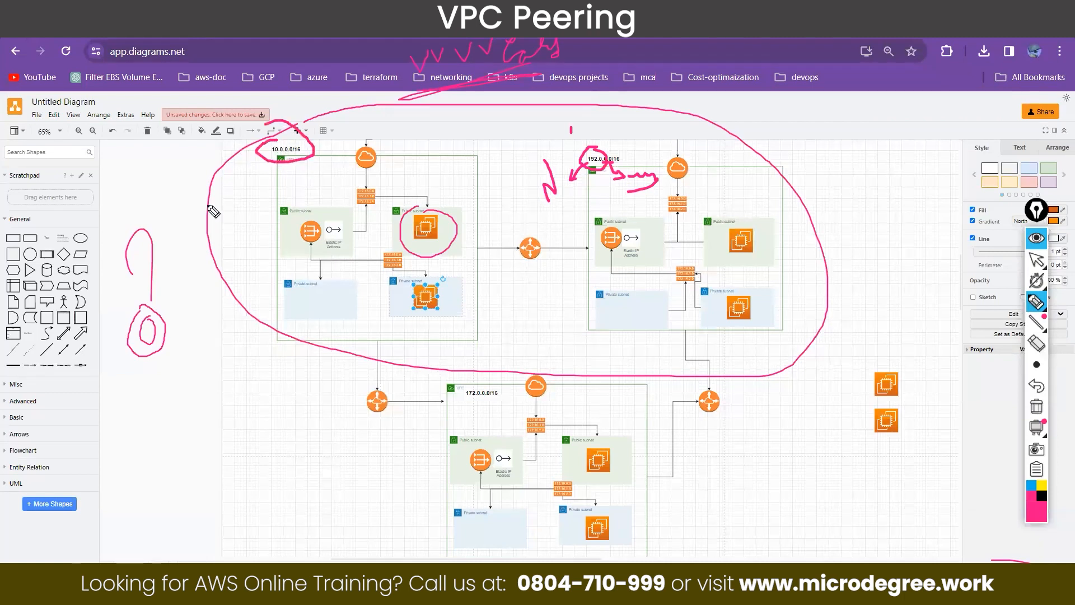
pyautogui.moveTo(91, 474)
pyautogui.mouseDown()
pyautogui.moveTo(115, 427)
pyautogui.moveTo(134, 439)
pyautogui.moveTo(153, 410)
pyautogui.mouseUp()
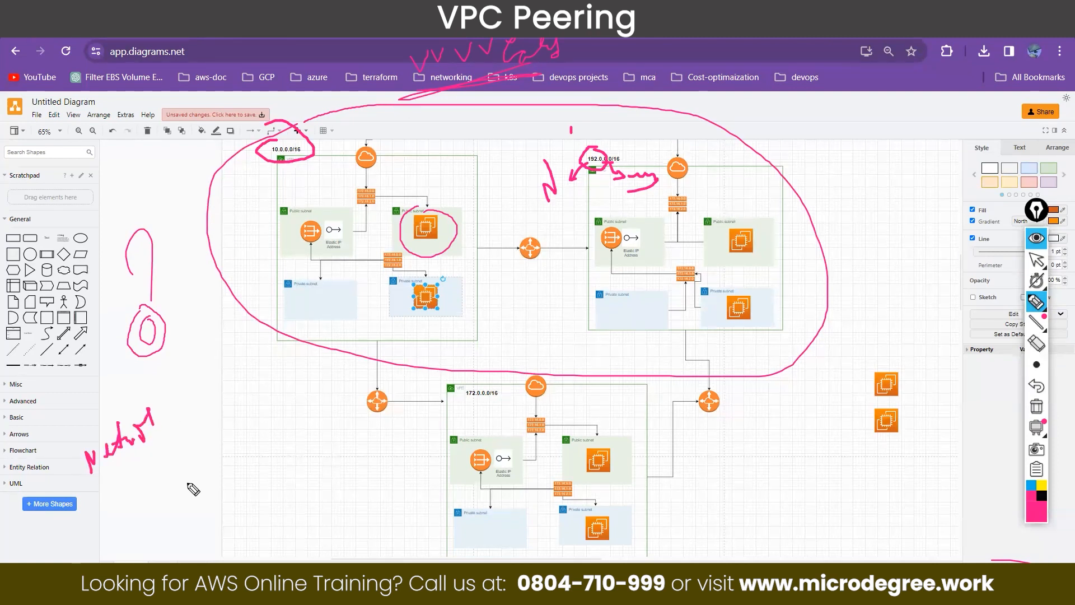
pyautogui.moveTo(421, 418)
pyautogui.mouseDown()
pyautogui.moveTo(314, 481)
pyautogui.moveTo(422, 428)
pyautogui.mouseUp()
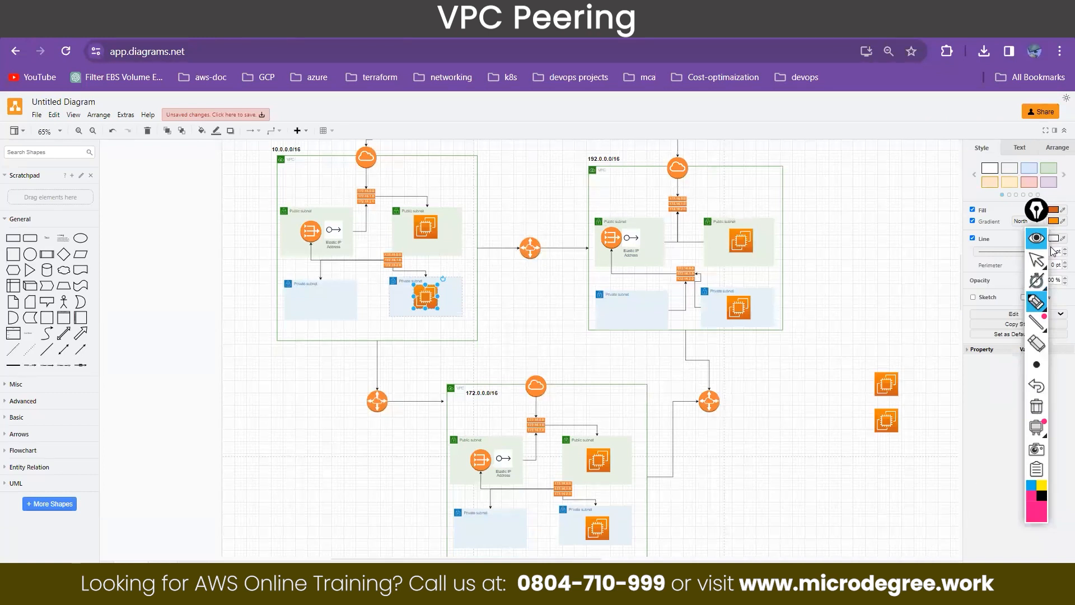
pyautogui.click(1037, 259)
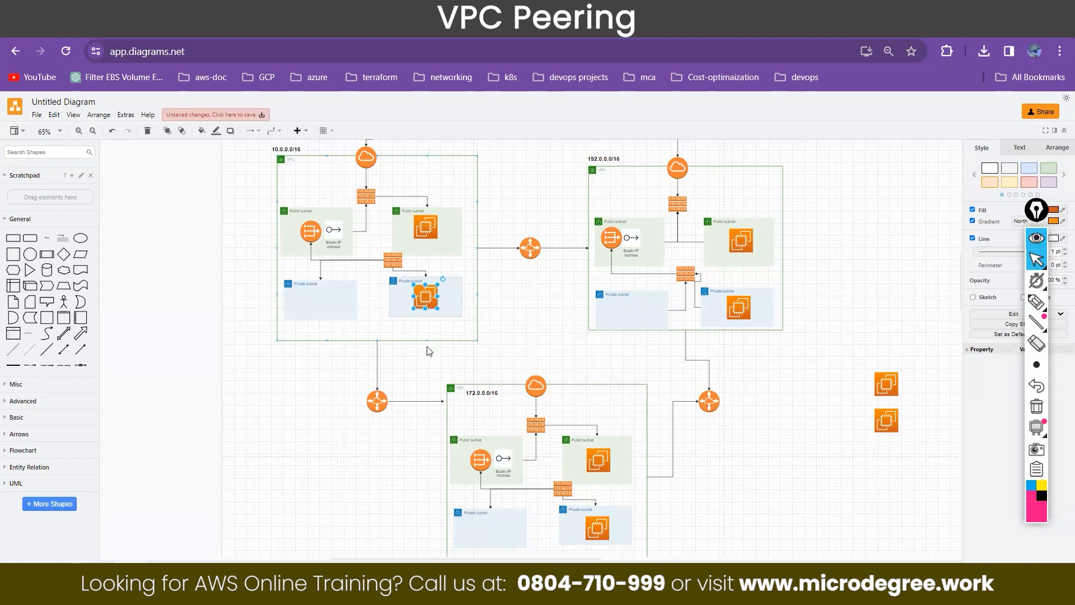
# Circle both VPCs' private route tables and draw lines carrying each VPC's CIDR range to the other's table.
pyautogui.click(1035, 303)
pyautogui.moveTo(697, 268)
pyautogui.mouseDown()
pyautogui.moveTo(709, 274)
pyautogui.moveTo(707, 259)
pyautogui.mouseUp()
pyautogui.moveTo(396, 247)
pyautogui.mouseDown()
pyautogui.moveTo(388, 272)
pyautogui.moveTo(415, 249)
pyautogui.mouseUp()
pyautogui.moveTo(619, 158); pyautogui.dragTo(424, 274)
pyautogui.moveTo(503, 260); pyautogui.dragTo(450, 262)
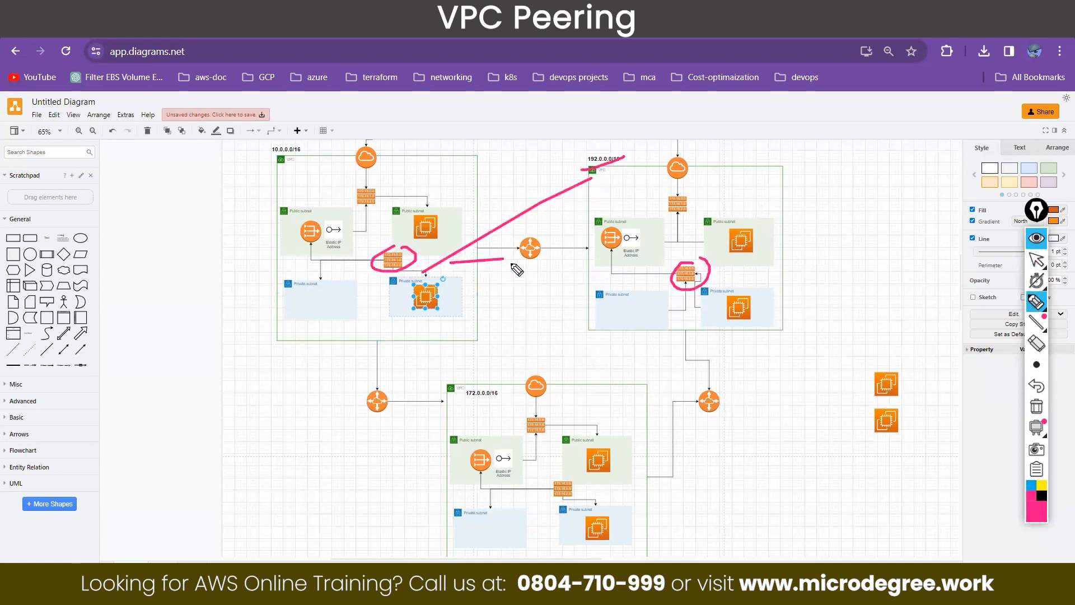
pyautogui.moveTo(228, 159)
pyautogui.mouseDown()
pyautogui.moveTo(464, 212)
pyautogui.moveTo(664, 273)
pyautogui.mouseUp()
pyautogui.moveTo(660, 261); pyautogui.dragTo(669, 269)
pyautogui.moveTo(541, 252); pyautogui.dragTo(675, 272)
# Draw an arrow from the 10.0.0.0/16 public instance to the 192.0.0.0/16 private instance and circle both public route tables.
pyautogui.moveTo(433, 197)
pyautogui.mouseDown()
pyautogui.moveTo(426, 222)
pyautogui.moveTo(724, 330)
pyautogui.mouseUp()
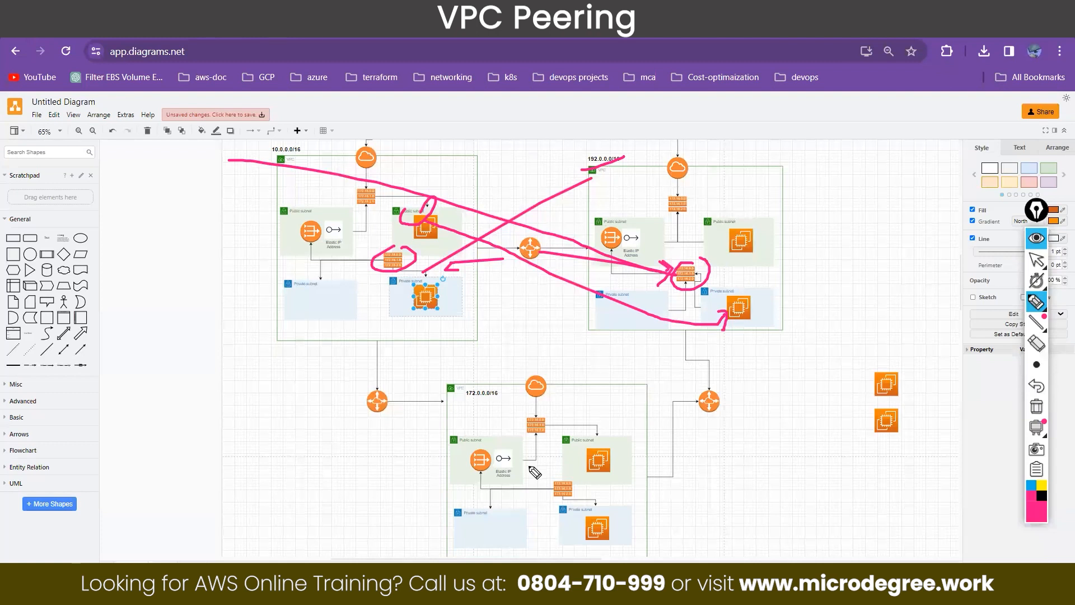
pyautogui.moveTo(371, 176); pyautogui.dragTo(359, 173)
pyautogui.moveTo(669, 187)
pyautogui.mouseDown()
pyautogui.moveTo(700, 173)
pyautogui.moveTo(654, 177)
pyautogui.mouseUp()
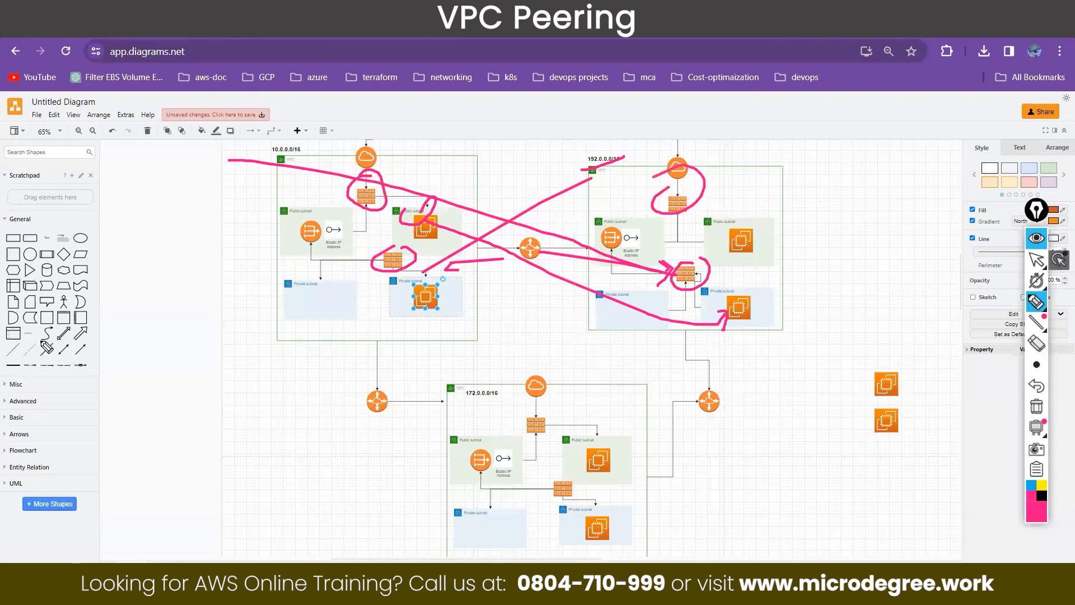
pyautogui.click(1037, 238)
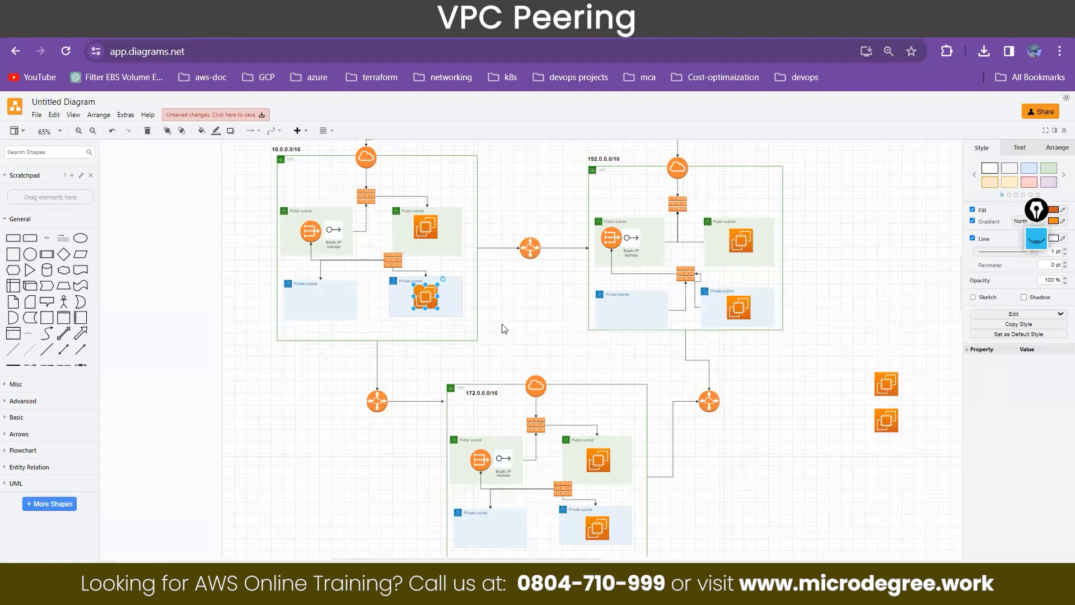
# Nudge the public-subnet instance in the 10.0.0.0/16 VPC slightly and clear all pen marks from the diagram.
pyautogui.moveTo(429, 209)
pyautogui.mouseDown()
pyautogui.moveTo(444, 244)
pyautogui.moveTo(294, 249)
pyautogui.moveTo(216, 300)
pyautogui.moveTo(209, 317)
pyautogui.moveTo(435, 234)
pyautogui.moveTo(231, 402)
pyautogui.moveTo(233, 378)
pyautogui.moveTo(346, 241)
pyautogui.moveTo(423, 230)
pyautogui.mouseUp()
pyautogui.click(1037, 238)
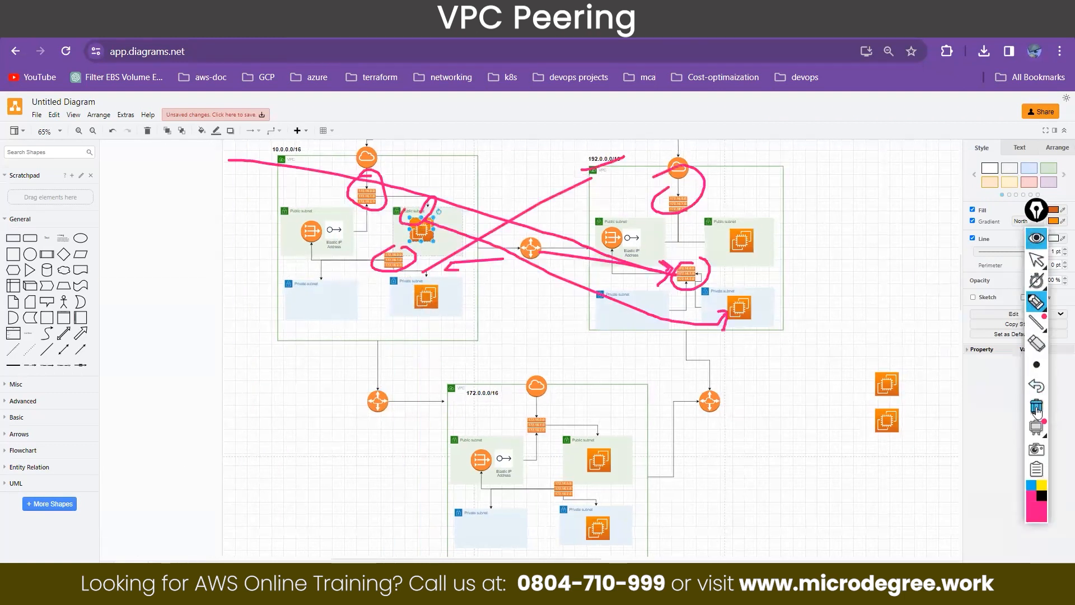
pyautogui.click(1037, 406)
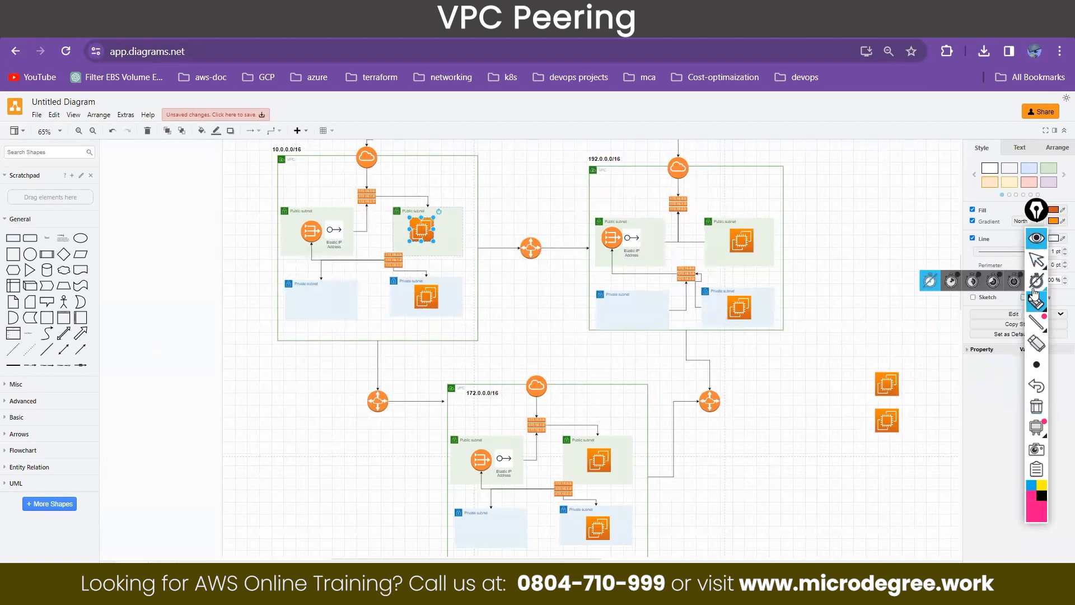
# Circle the 10.0.0.0/16 public instance and link it with arrows in both directions to a circled "RA" note.
pyautogui.click(1036, 300)
pyautogui.moveTo(423, 215)
pyautogui.mouseDown()
pyautogui.moveTo(398, 230)
pyautogui.moveTo(428, 233)
pyautogui.moveTo(242, 339)
pyautogui.moveTo(255, 357)
pyautogui.mouseUp()
pyautogui.moveTo(102, 365); pyautogui.dragTo(105, 402)
pyautogui.moveTo(103, 369)
pyautogui.mouseDown()
pyautogui.moveTo(151, 414)
pyautogui.moveTo(178, 356)
pyautogui.mouseUp()
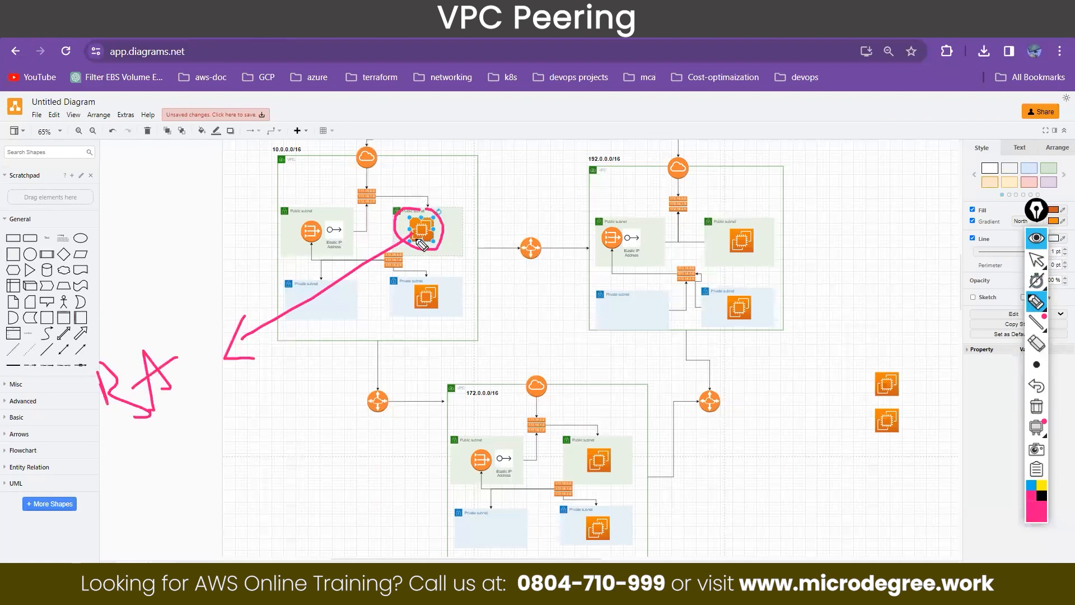
pyautogui.moveTo(112, 330)
pyautogui.mouseDown()
pyautogui.moveTo(68, 387)
pyautogui.moveTo(180, 442)
pyautogui.moveTo(147, 334)
pyautogui.moveTo(343, 211)
pyautogui.moveTo(385, 215)
pyautogui.mouseUp()
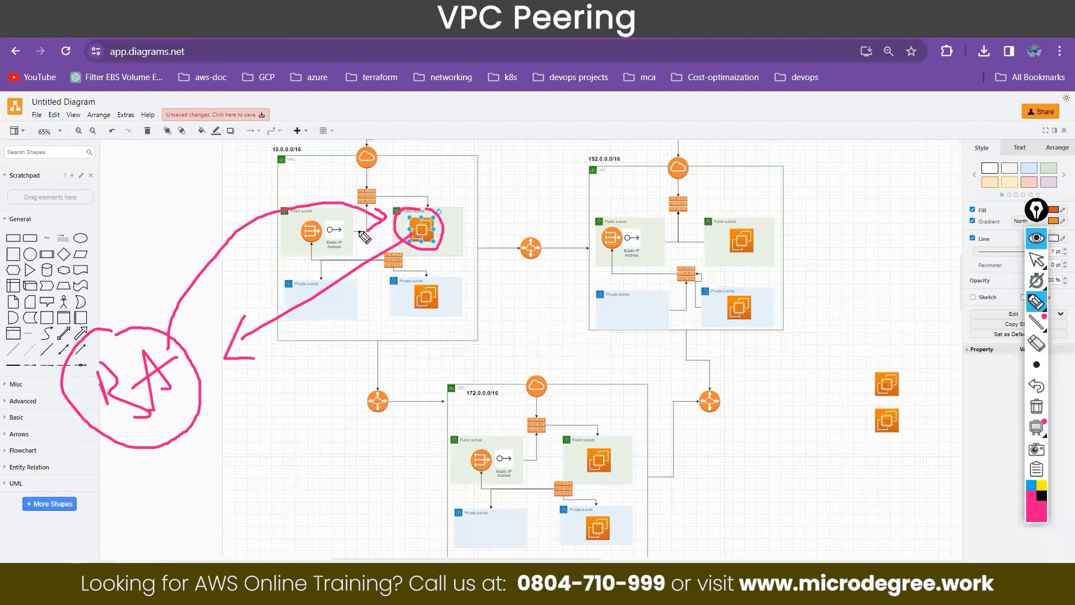
pyautogui.moveTo(407, 246)
pyautogui.mouseDown()
pyautogui.moveTo(280, 312)
pyautogui.moveTo(229, 356)
pyautogui.mouseUp()
pyautogui.moveTo(167, 343)
pyautogui.mouseDown()
pyautogui.moveTo(191, 285)
pyautogui.moveTo(320, 196)
pyautogui.moveTo(388, 214)
pyautogui.moveTo(364, 183)
pyautogui.moveTo(364, 239)
pyautogui.mouseUp()
# Sketch circled notes below the 10.0.0.0/16 VPC and an arrow chain leading through "R" to a circled "M".
pyautogui.moveTo(200, 481)
pyautogui.mouseDown()
pyautogui.moveTo(242, 526)
pyautogui.moveTo(193, 497)
pyautogui.moveTo(199, 531)
pyautogui.moveTo(231, 516)
pyautogui.mouseUp()
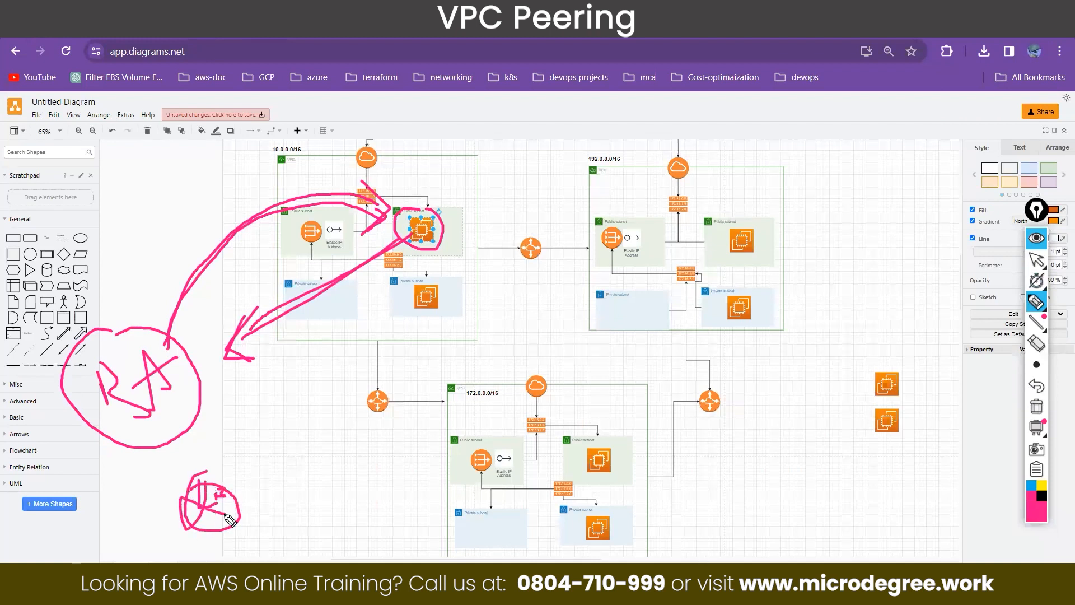
pyautogui.moveTo(283, 387)
pyautogui.mouseDown()
pyautogui.moveTo(289, 401)
pyautogui.moveTo(284, 372)
pyautogui.moveTo(298, 444)
pyautogui.moveTo(307, 441)
pyautogui.moveTo(312, 480)
pyautogui.moveTo(300, 509)
pyautogui.moveTo(314, 469)
pyautogui.mouseUp()
pyautogui.moveTo(344, 375)
pyautogui.mouseDown()
pyautogui.moveTo(359, 394)
pyautogui.moveTo(413, 365)
pyautogui.moveTo(457, 357)
pyautogui.mouseUp()
pyautogui.moveTo(428, 292)
pyautogui.mouseDown()
pyautogui.moveTo(392, 417)
pyautogui.moveTo(415, 306)
pyautogui.mouseUp()
pyautogui.moveTo(464, 335)
pyautogui.mouseDown()
pyautogui.moveTo(557, 358)
pyautogui.moveTo(574, 339)
pyautogui.moveTo(589, 354)
pyautogui.moveTo(541, 342)
pyautogui.mouseUp()
# Write a note beside the loose instances, enclose it together with the circled "M", and shade beneath "R".
pyautogui.moveTo(775, 358); pyautogui.dragTo(778, 387)
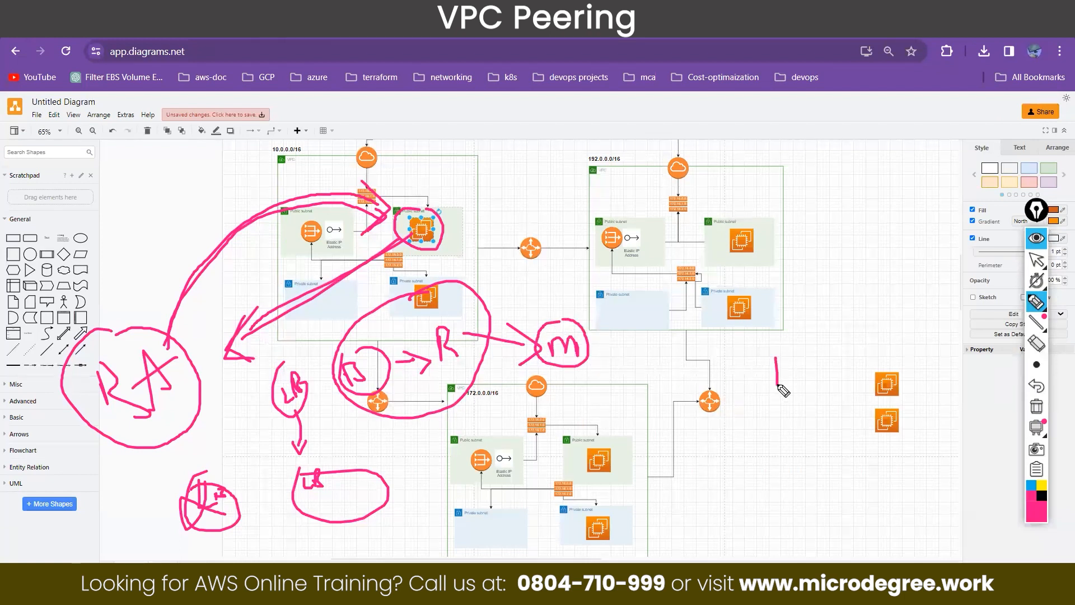
pyautogui.moveTo(777, 357)
pyautogui.mouseDown()
pyautogui.moveTo(799, 379)
pyautogui.moveTo(818, 341)
pyautogui.moveTo(855, 336)
pyautogui.moveTo(857, 314)
pyautogui.moveTo(629, 350)
pyautogui.moveTo(532, 383)
pyautogui.moveTo(744, 431)
pyautogui.moveTo(887, 315)
pyautogui.moveTo(835, 293)
pyautogui.mouseUp()
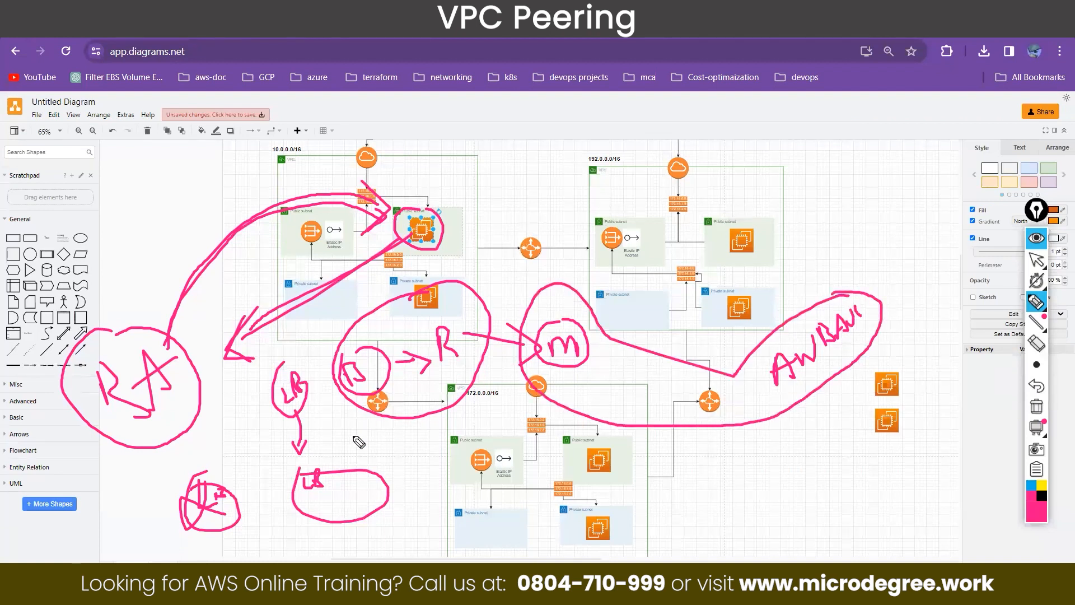
pyautogui.moveTo(451, 371)
pyautogui.mouseDown()
pyautogui.moveTo(403, 414)
pyautogui.moveTo(456, 386)
pyautogui.mouseUp()
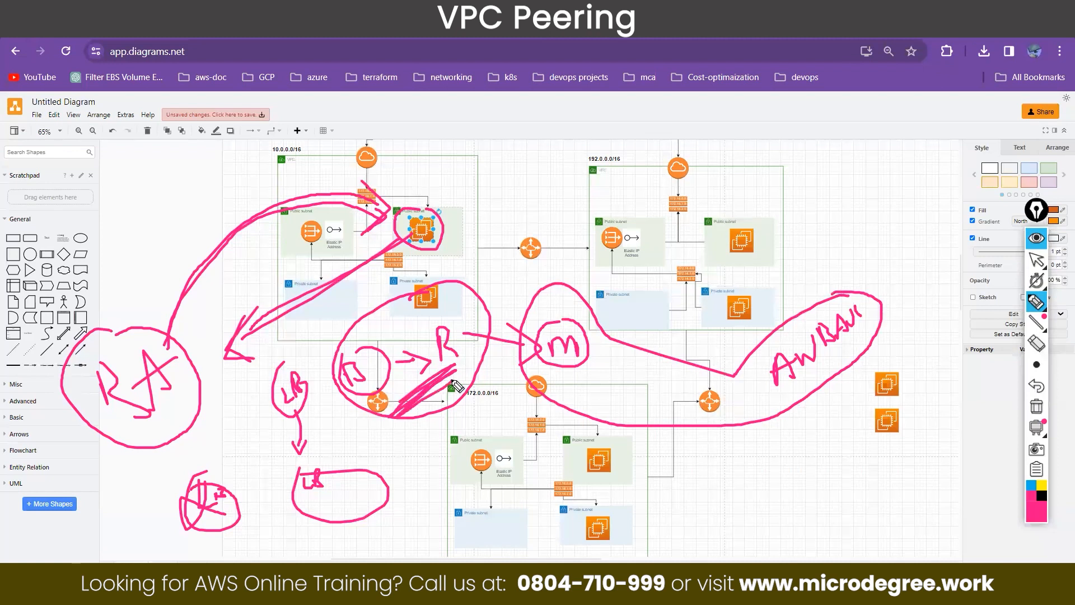
# Write a circled "TAM" and an underlined "BR" with "m" above the 192.0.0.0/16 VPC and enclose them in one loop.
pyautogui.moveTo(524, 114); pyautogui.dragTo(556, 107)
pyautogui.moveTo(543, 110)
pyautogui.mouseDown()
pyautogui.moveTo(544, 134)
pyautogui.moveTo(563, 155)
pyautogui.mouseUp()
pyautogui.moveTo(573, 147)
pyautogui.mouseDown()
pyautogui.moveTo(580, 114)
pyautogui.moveTo(587, 147)
pyautogui.moveTo(614, 110)
pyautogui.mouseUp()
pyautogui.moveTo(564, 71)
pyautogui.mouseDown()
pyautogui.moveTo(518, 117)
pyautogui.moveTo(545, 185)
pyautogui.moveTo(620, 144)
pyautogui.moveTo(565, 63)
pyautogui.mouseUp()
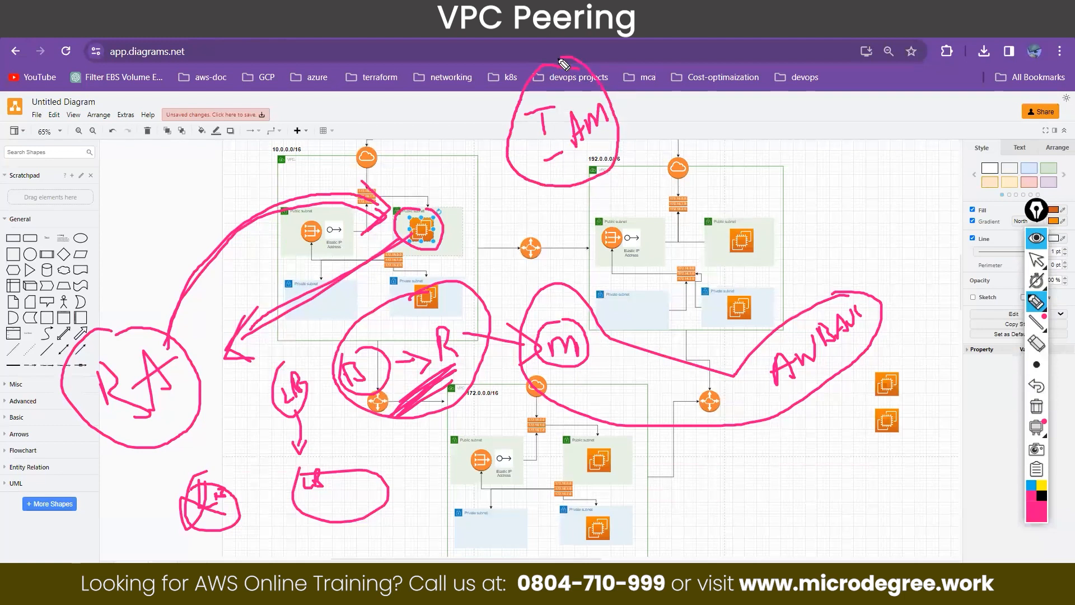
pyautogui.moveTo(560, 170); pyautogui.dragTo(608, 147)
pyautogui.moveTo(670, 128)
pyautogui.mouseDown()
pyautogui.moveTo(688, 100)
pyautogui.moveTo(672, 128)
pyautogui.moveTo(717, 107)
pyautogui.moveTo(723, 117)
pyautogui.mouseUp()
pyautogui.moveTo(666, 149); pyautogui.dragTo(720, 130)
pyautogui.moveTo(702, 186); pyautogui.dragTo(737, 167)
pyautogui.moveTo(632, 48)
pyautogui.mouseDown()
pyautogui.moveTo(478, 114)
pyautogui.moveTo(692, 231)
pyautogui.moveTo(789, 117)
pyautogui.moveTo(709, 63)
pyautogui.mouseUp()
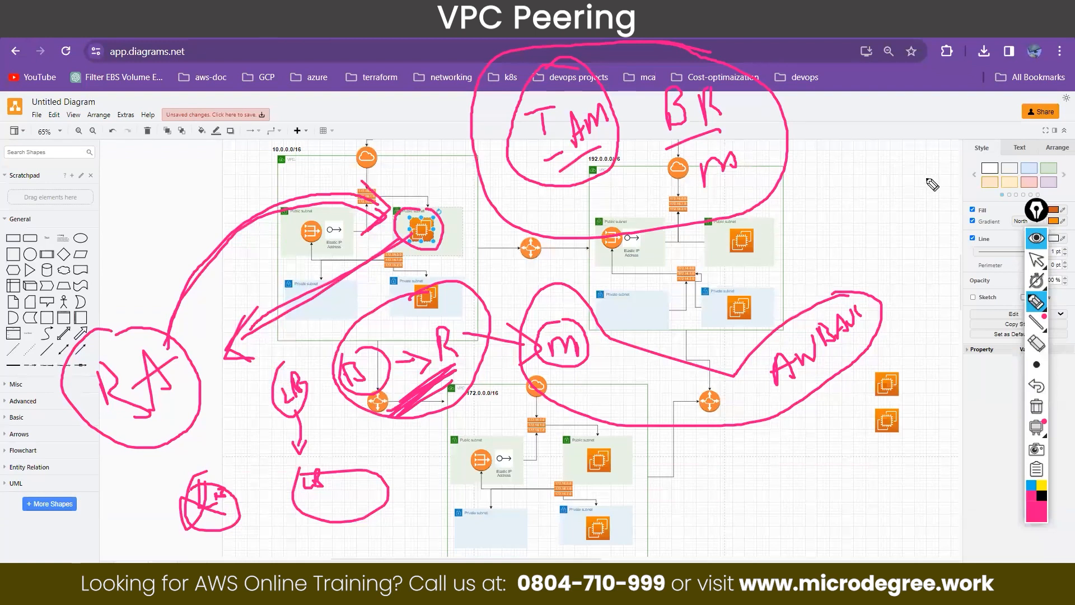
# Ring the note beside the loose instances again and add boxed "CT", circled "S3" and circled "CW" notes around the diagram.
pyautogui.moveTo(844, 201); pyautogui.dragTo(880, 165)
pyautogui.moveTo(831, 295)
pyautogui.mouseDown()
pyautogui.moveTo(734, 387)
pyautogui.moveTo(975, 313)
pyautogui.moveTo(791, 322)
pyautogui.mouseUp()
pyautogui.moveTo(822, 485); pyautogui.dragTo(824, 511)
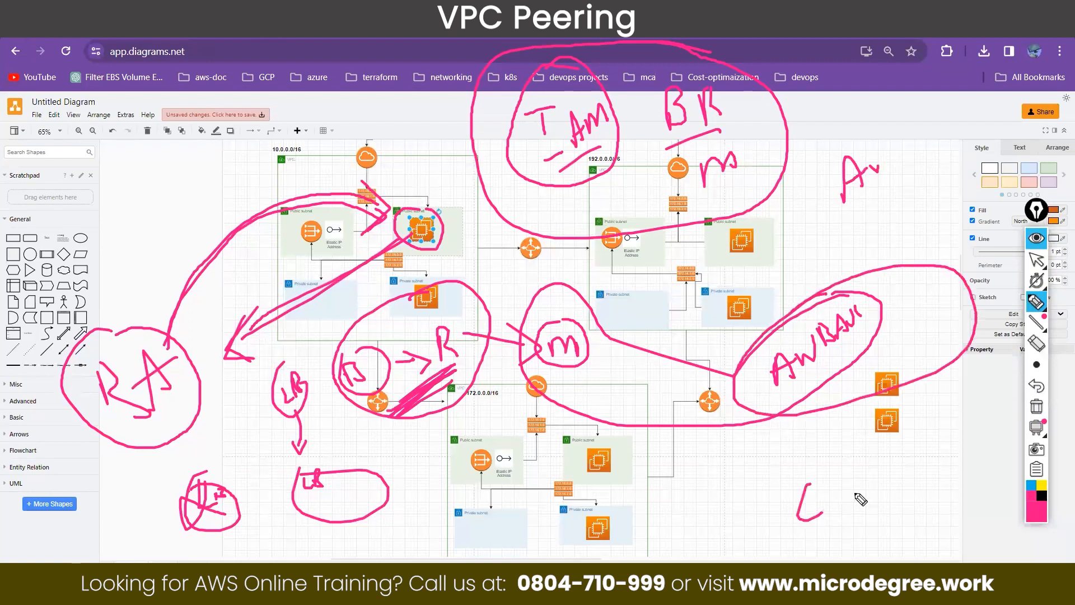
pyautogui.moveTo(852, 447)
pyautogui.mouseDown()
pyautogui.moveTo(843, 504)
pyautogui.moveTo(796, 541)
pyautogui.moveTo(849, 442)
pyautogui.mouseUp()
pyautogui.moveTo(951, 457)
pyautogui.mouseDown()
pyautogui.moveTo(961, 454)
pyautogui.moveTo(946, 487)
pyautogui.moveTo(977, 482)
pyautogui.moveTo(990, 448)
pyautogui.mouseUp()
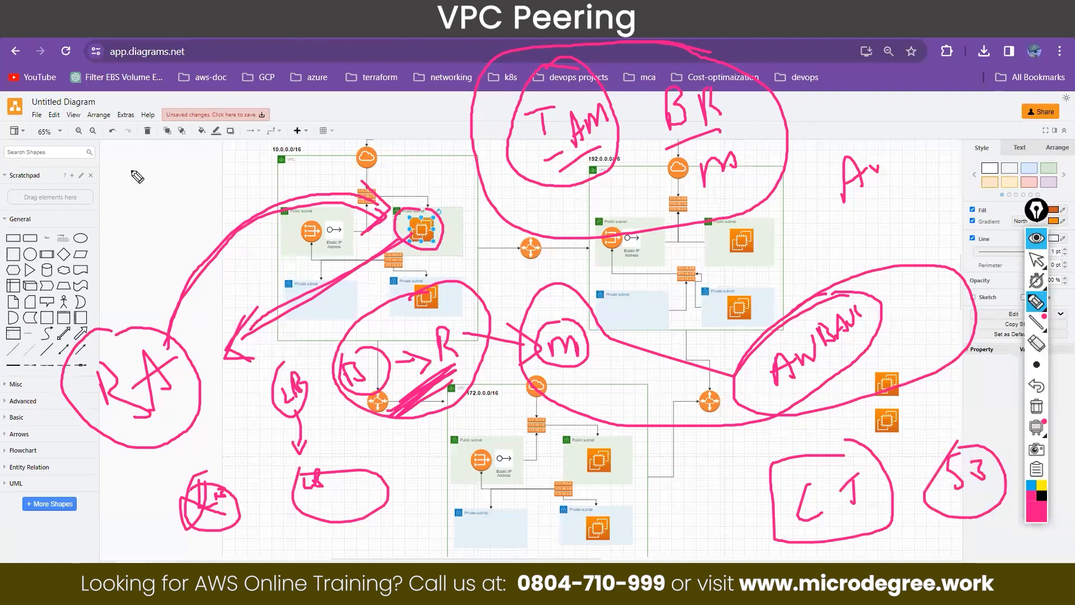
pyautogui.moveTo(124, 155)
pyautogui.mouseDown()
pyautogui.moveTo(116, 181)
pyautogui.moveTo(150, 157)
pyautogui.mouseUp()
pyautogui.moveTo(101, 127); pyautogui.dragTo(94, 189)
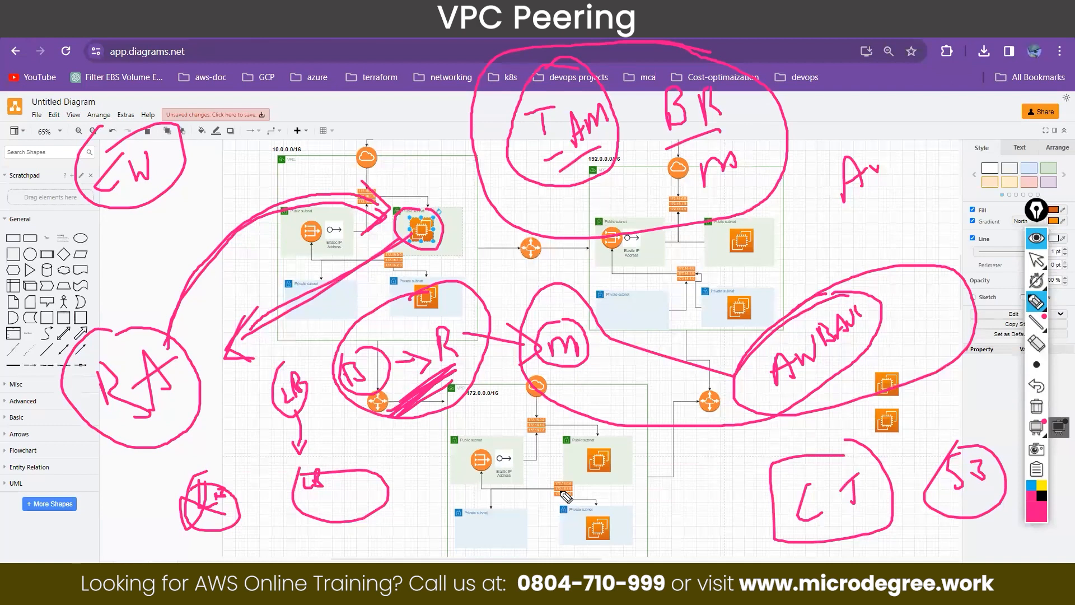
# Stop annotating the diagram and switch to the Connect to instance page for pvt02-vpc02 in the AWS console.
pyautogui.click(1036, 260)
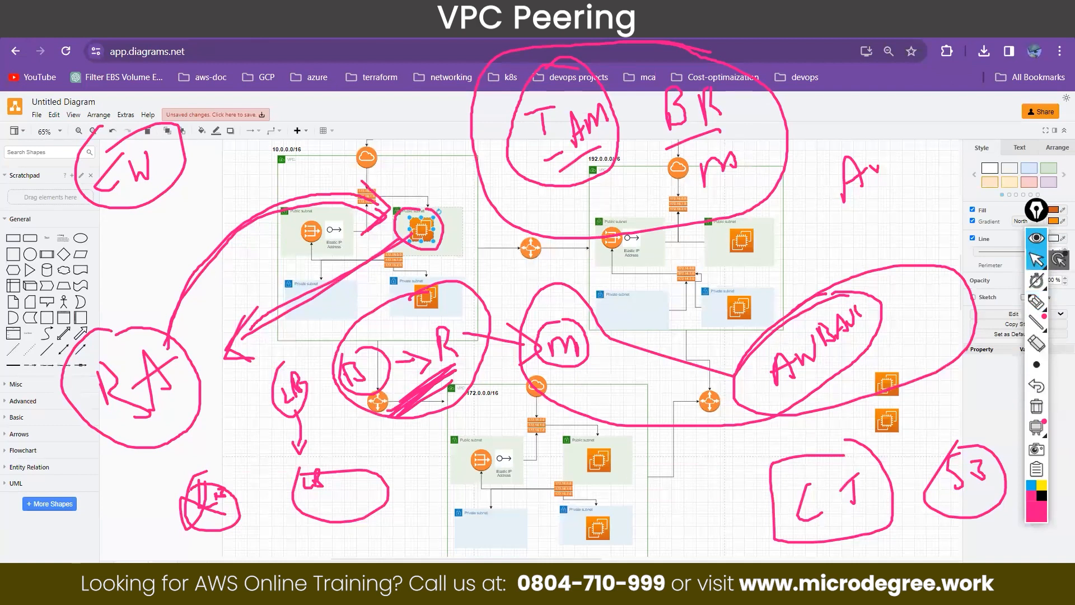
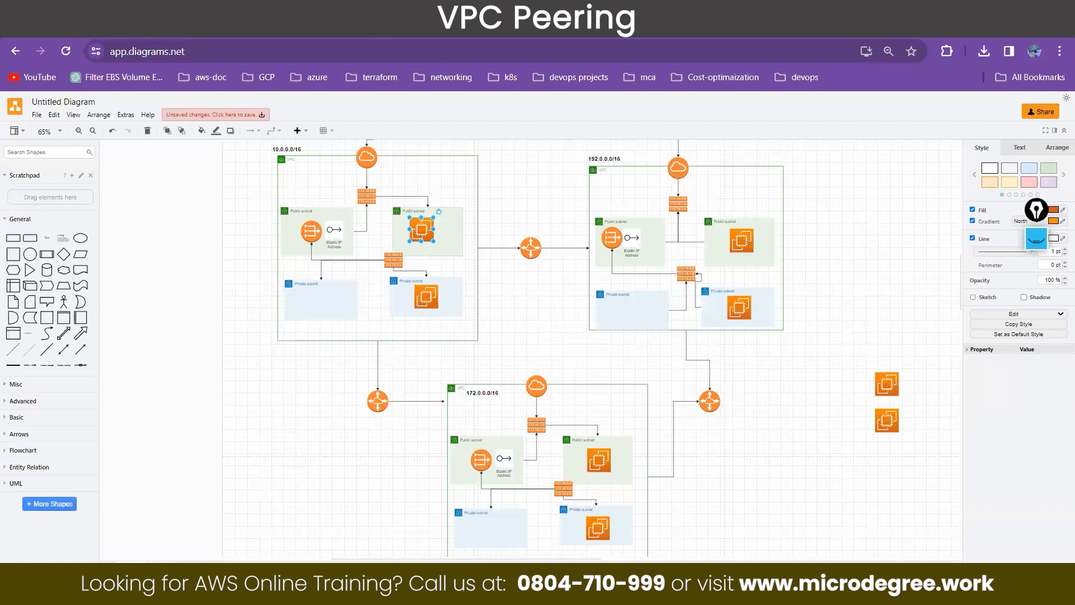
pyautogui.hotkey('ctrl', 'Tab')
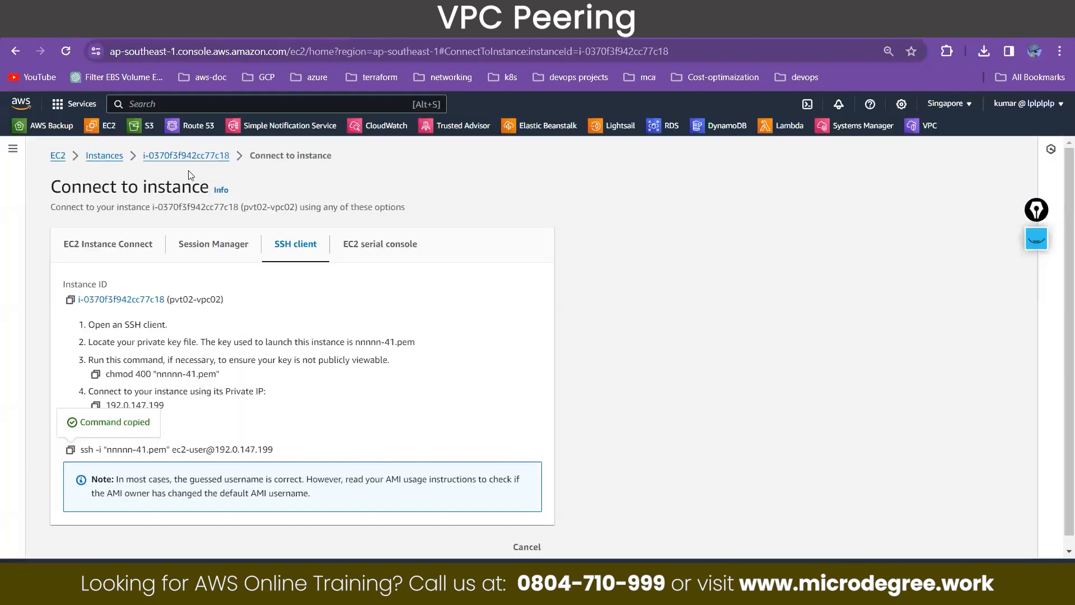
# Terminate the pvt02-vpc02 and jump-vpc02 instances in the Singapore region.
pyautogui.click(118, 163)
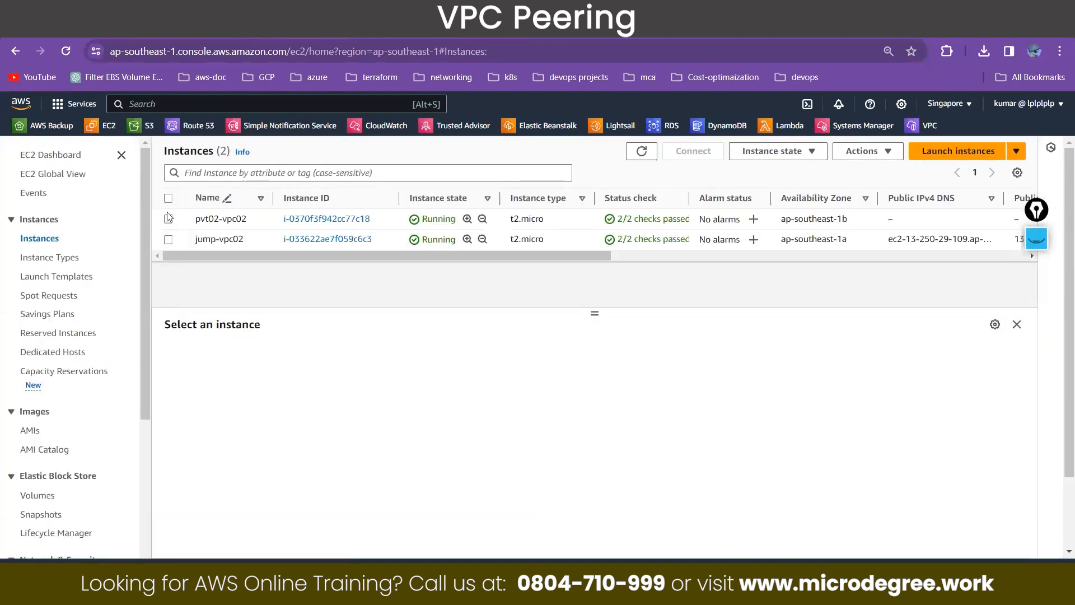
pyautogui.click(168, 199)
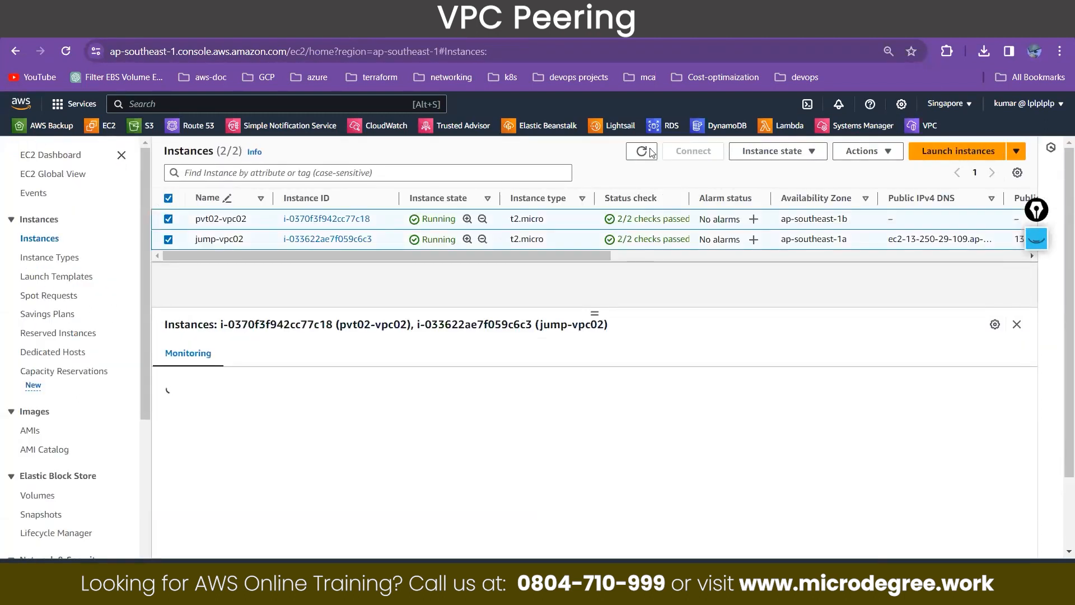
pyautogui.click(770, 158)
pyautogui.click(767, 249)
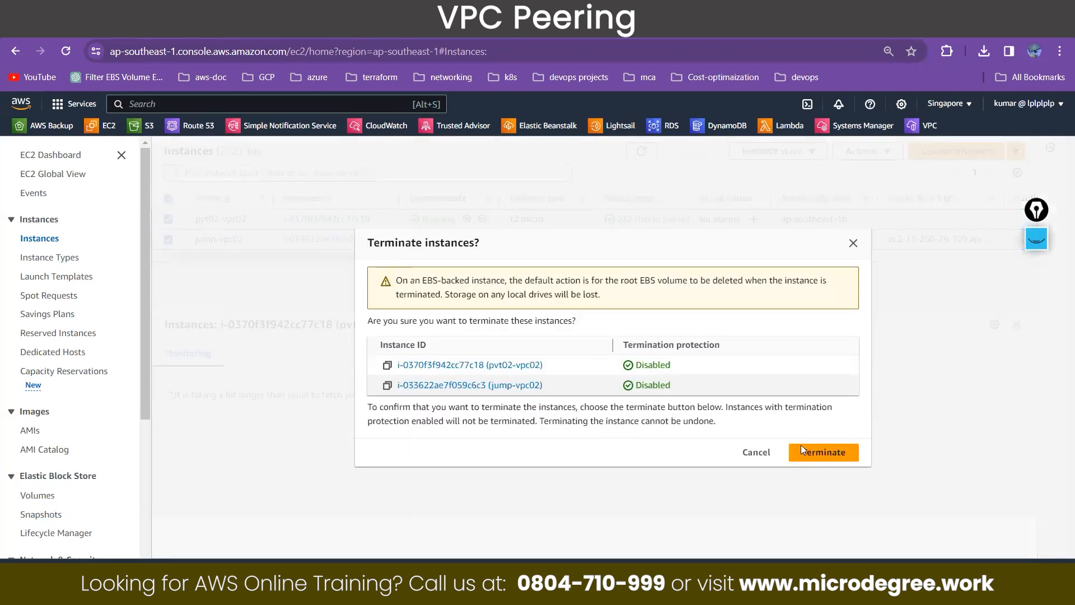
pyautogui.click(813, 452)
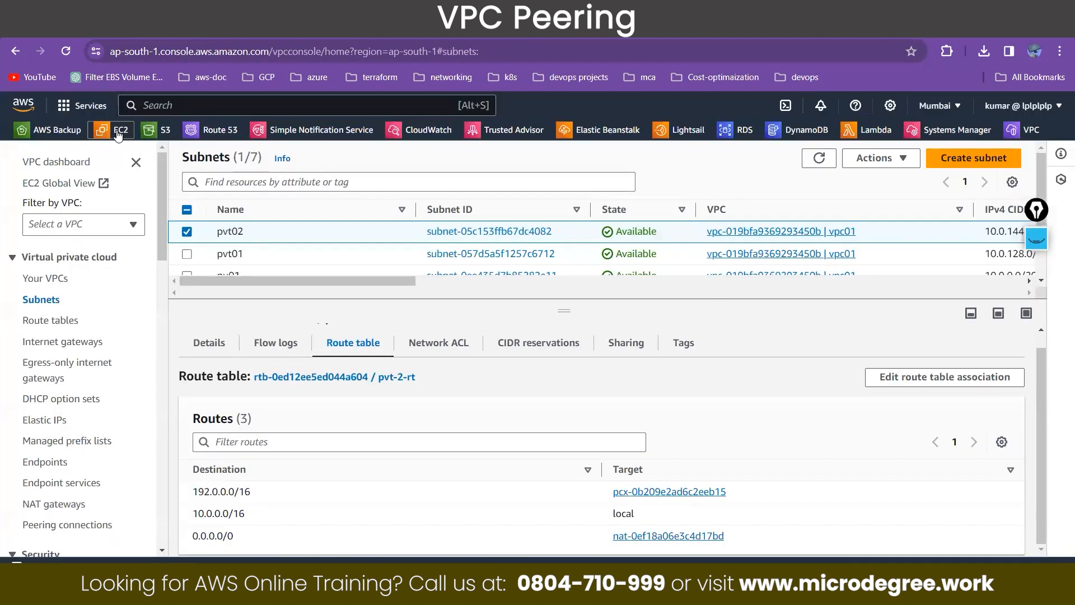
# Switch to the Mumbai console and terminate its running instances pvt02-vpc01 and jump-vpc01.
pyautogui.click(119, 135)
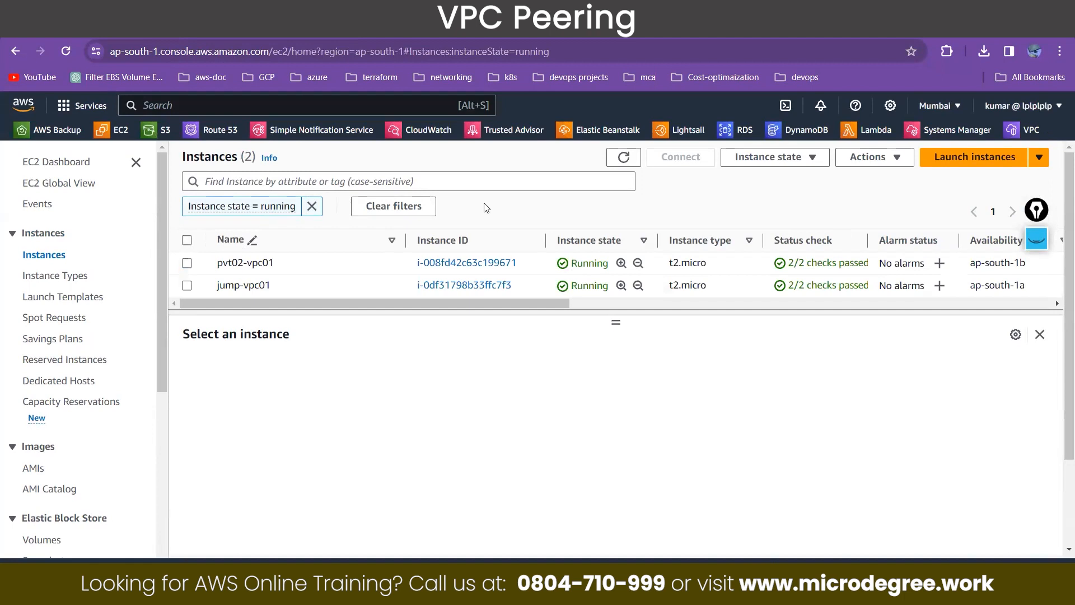
pyautogui.click(186, 239)
pyautogui.click(775, 157)
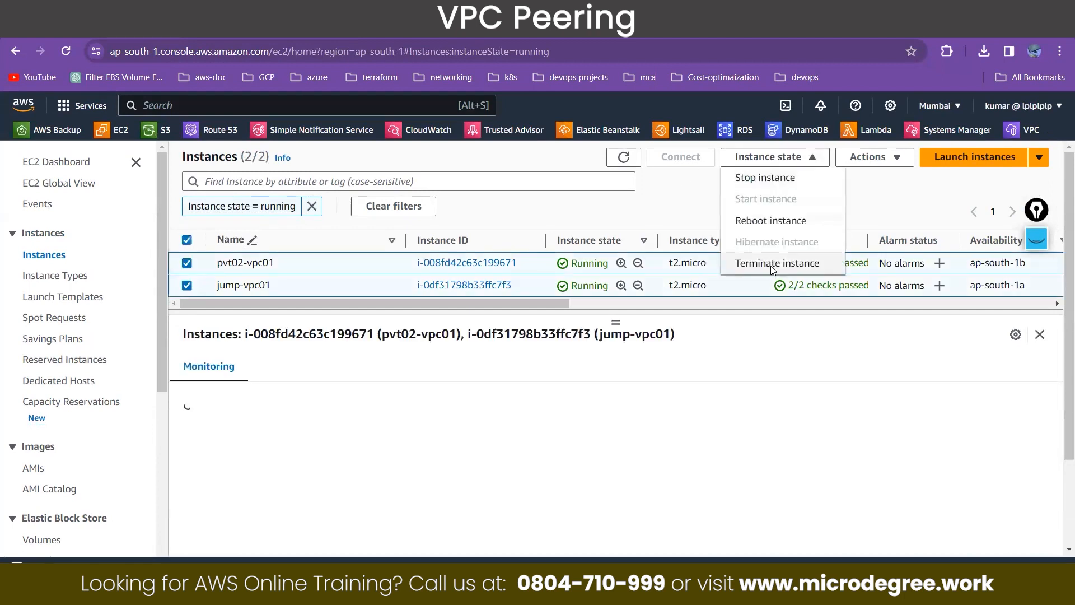
pyautogui.click(773, 264)
pyautogui.click(842, 464)
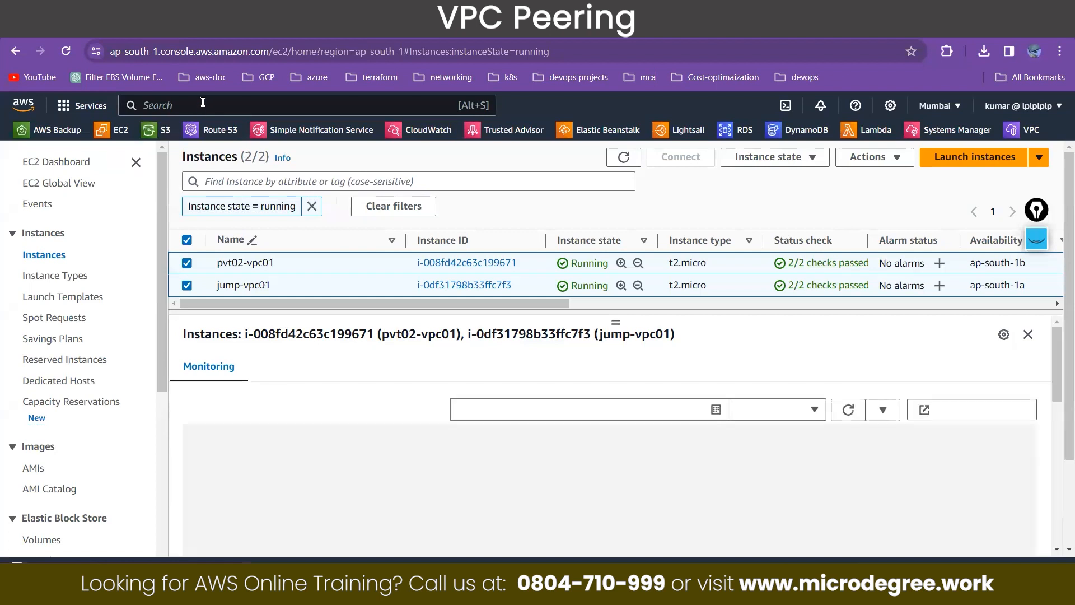
# Search the Mumbai console for vpc and open the VPC service's list of NAT gateways.
pyautogui.click(203, 104)
pyautogui.write('vpc')
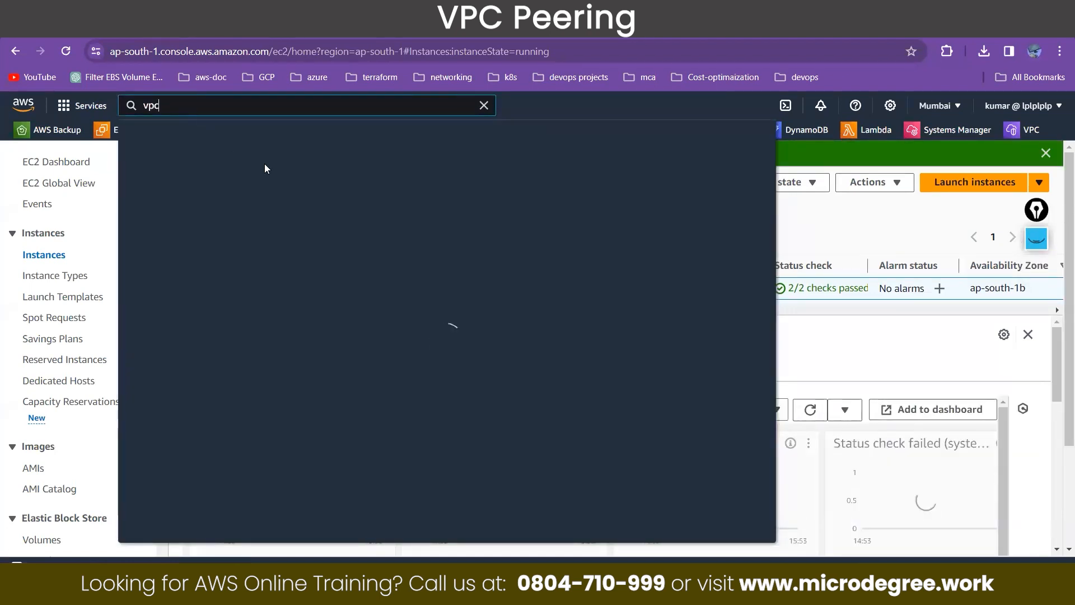
pyautogui.click(343, 216)
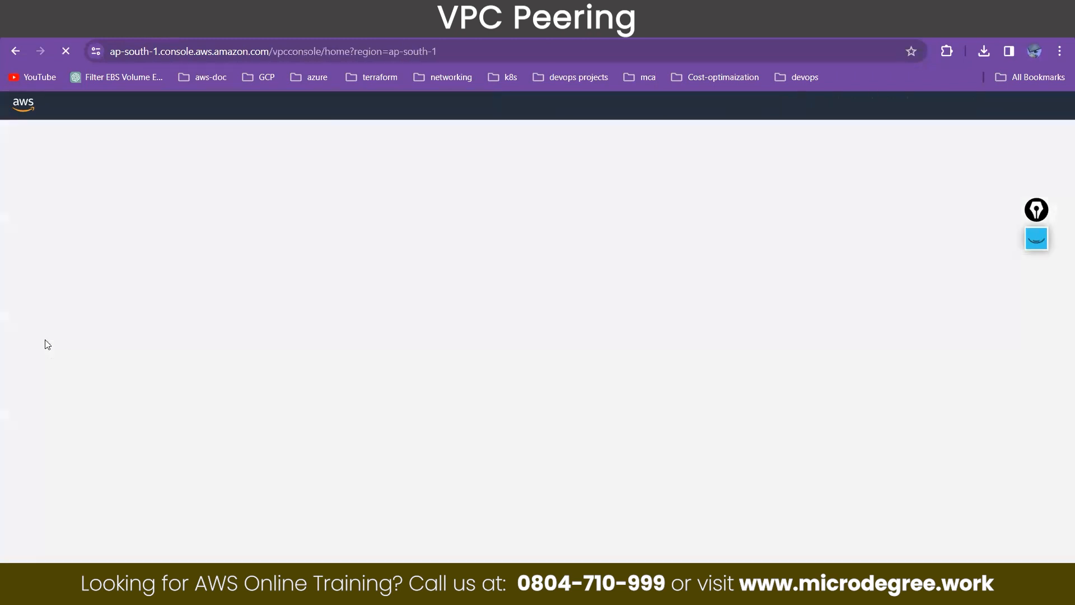
pyautogui.scroll(-1, 60, 403)
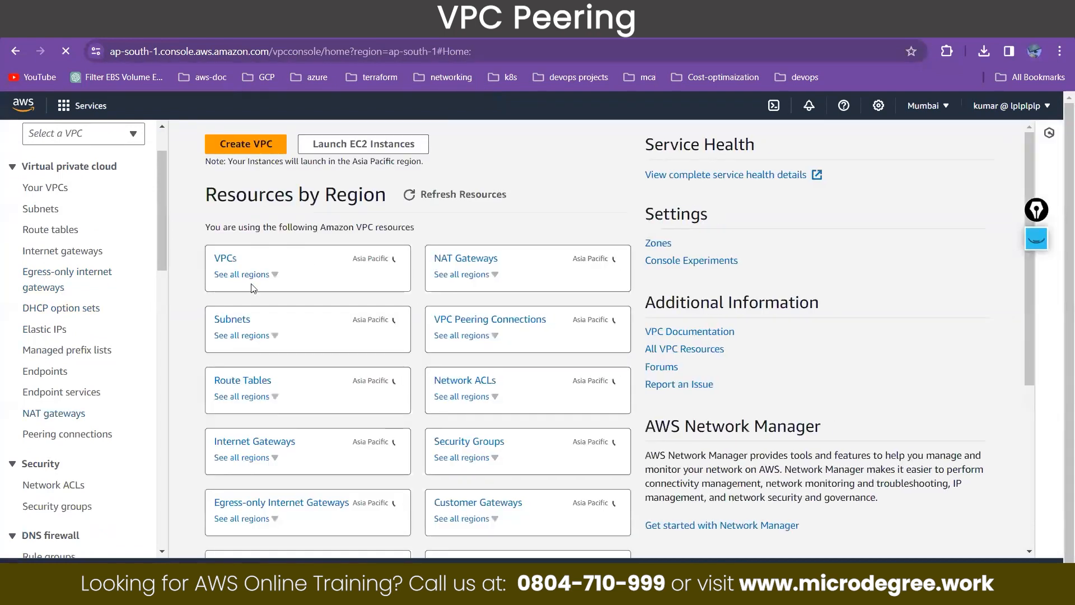
pyautogui.click(60, 437)
# Delete the NAT gateway nat-vpc01, confirming with "delete".
pyautogui.click(252, 255)
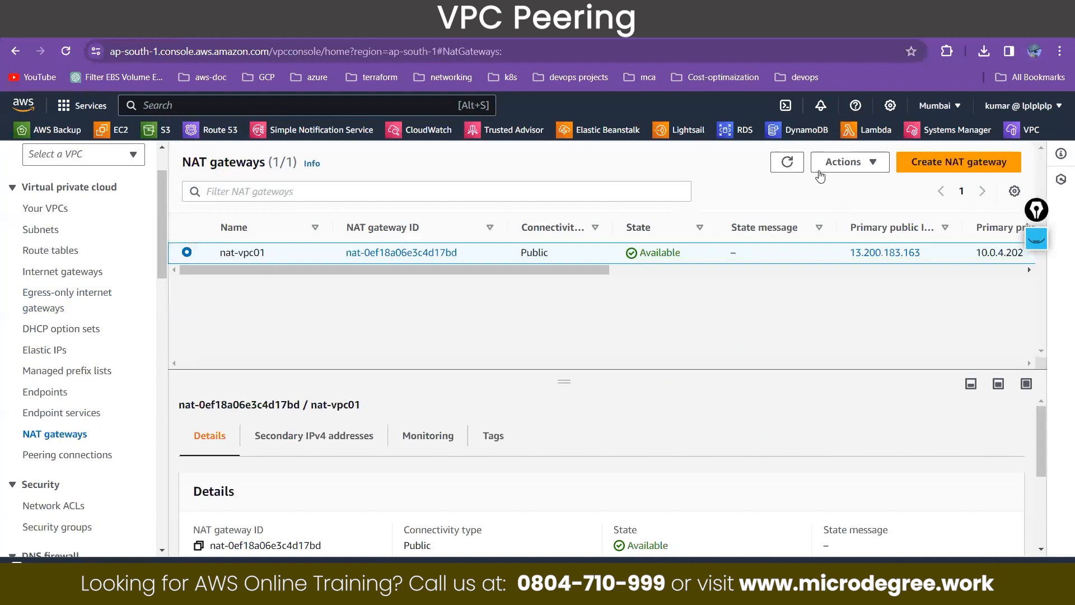
pyautogui.click(835, 163)
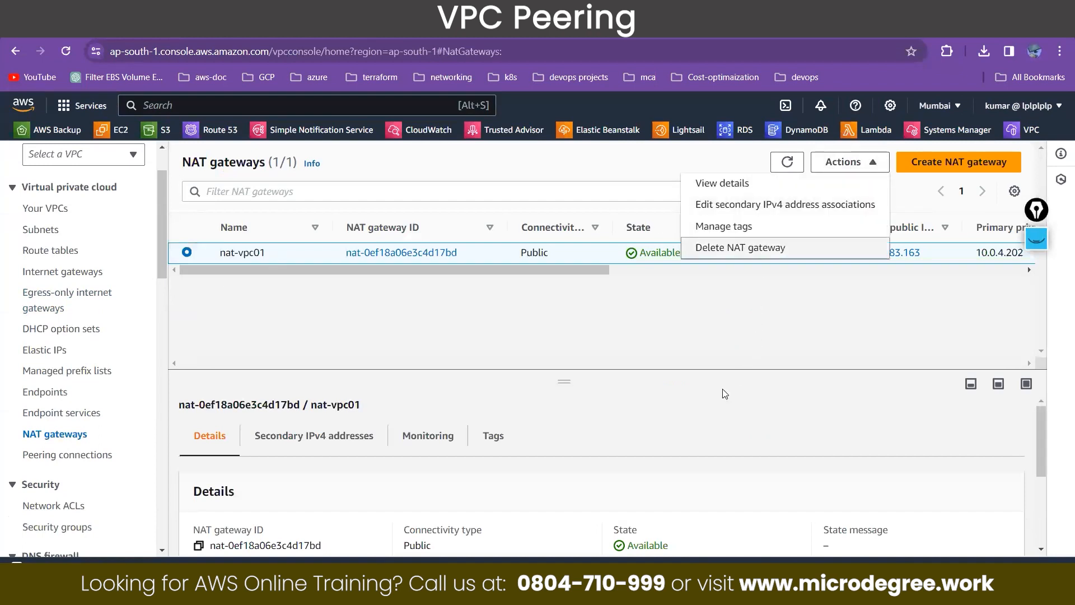
pyautogui.click(740, 247)
pyautogui.click(521, 441)
pyautogui.write('del')
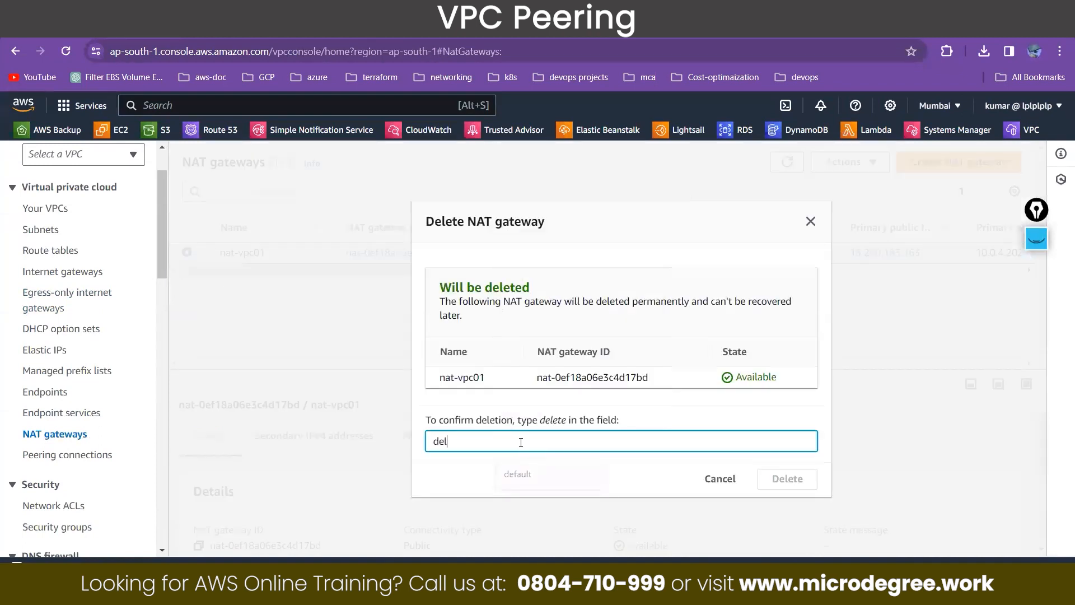
pyautogui.write('ete')
pyautogui.click(785, 482)
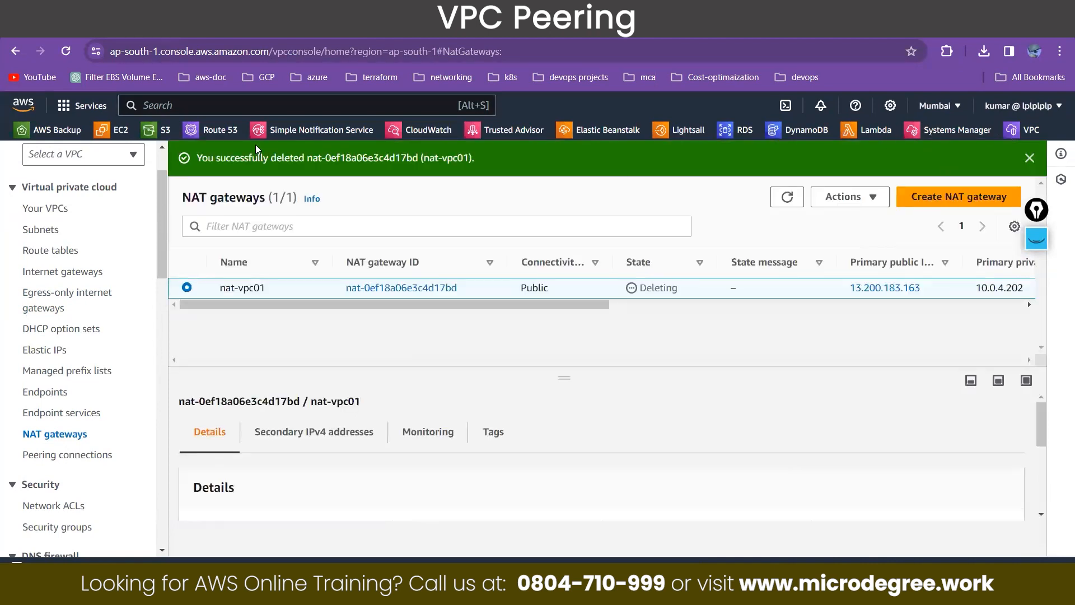
# Duplicate the NAT gateways browser tab and switch the copy to the Asia Pacific (Singapore) region.
pyautogui.rightClick(213, 36)
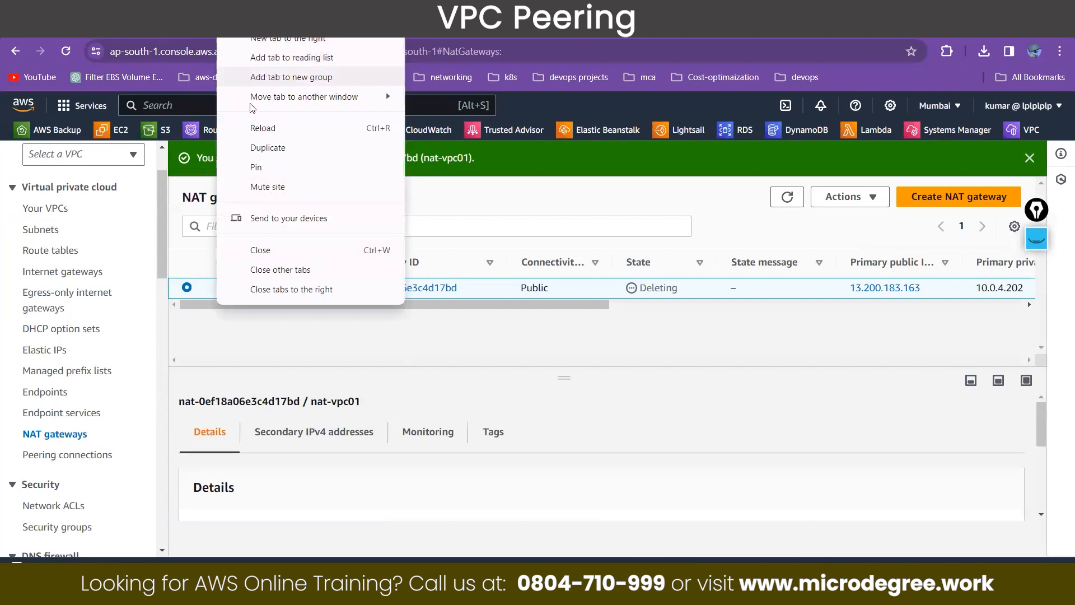
pyautogui.press('Escape')
pyautogui.press('F5')
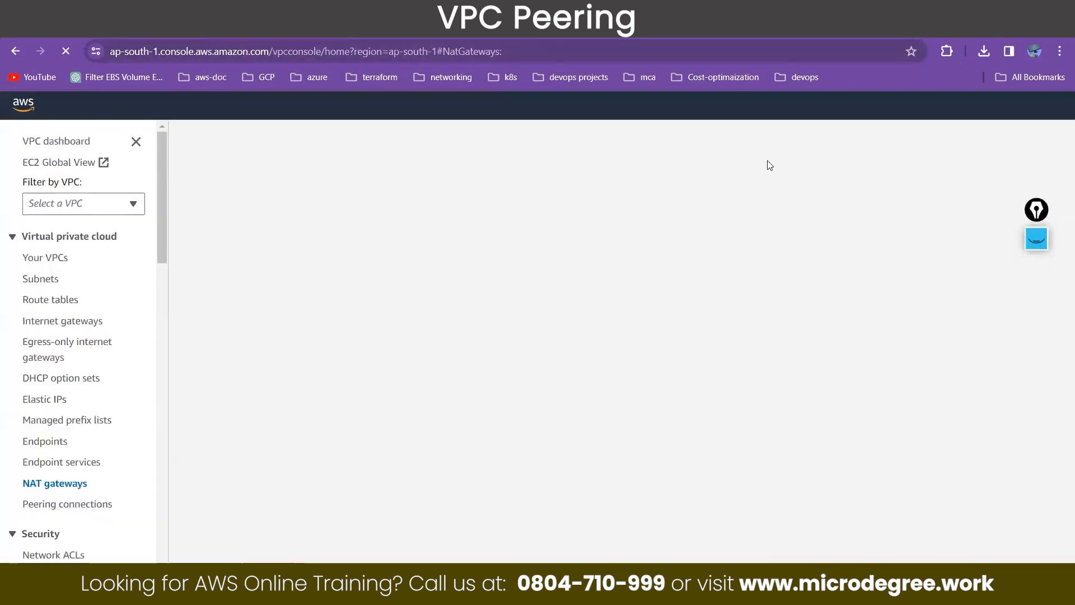
pyautogui.click(935, 106)
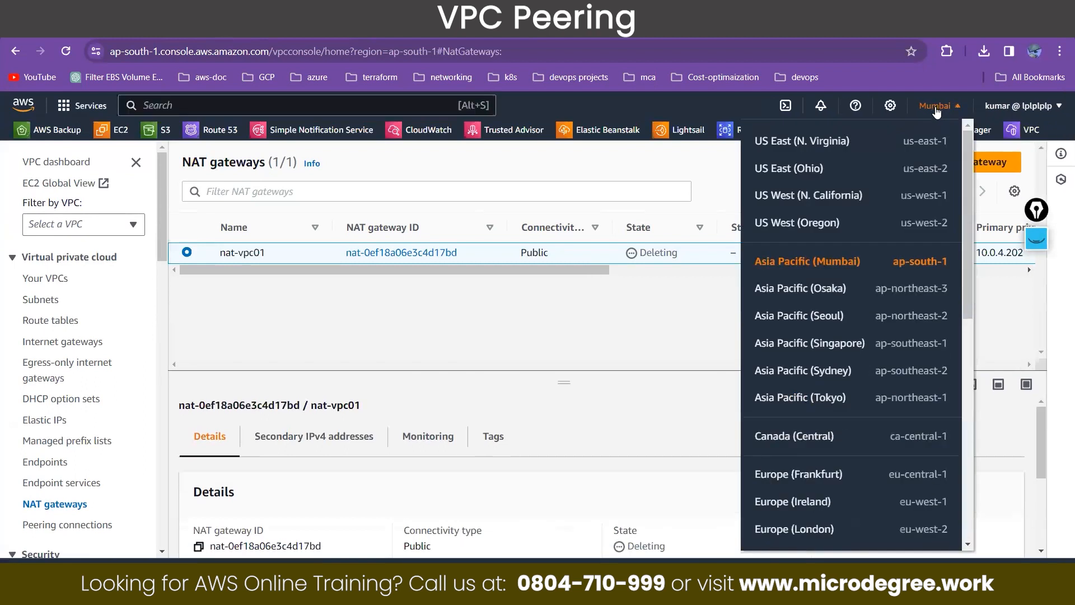
pyautogui.click(845, 346)
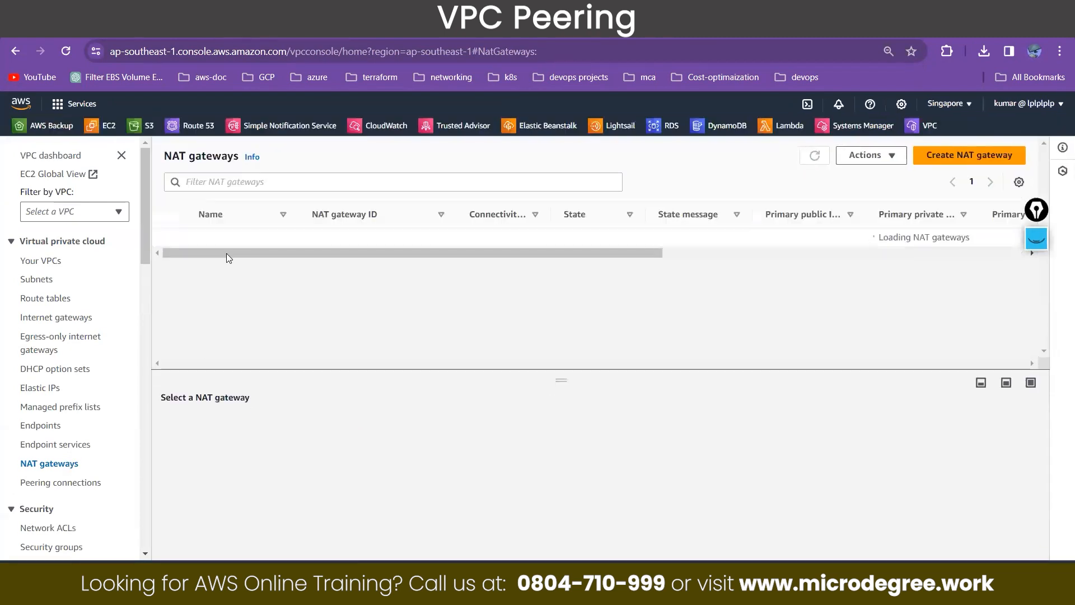
# Delete the Singapore NAT gateway nat-vcp02, confirming with "delete", and refresh the gateway list.
pyautogui.click(871, 155)
pyautogui.click(767, 233)
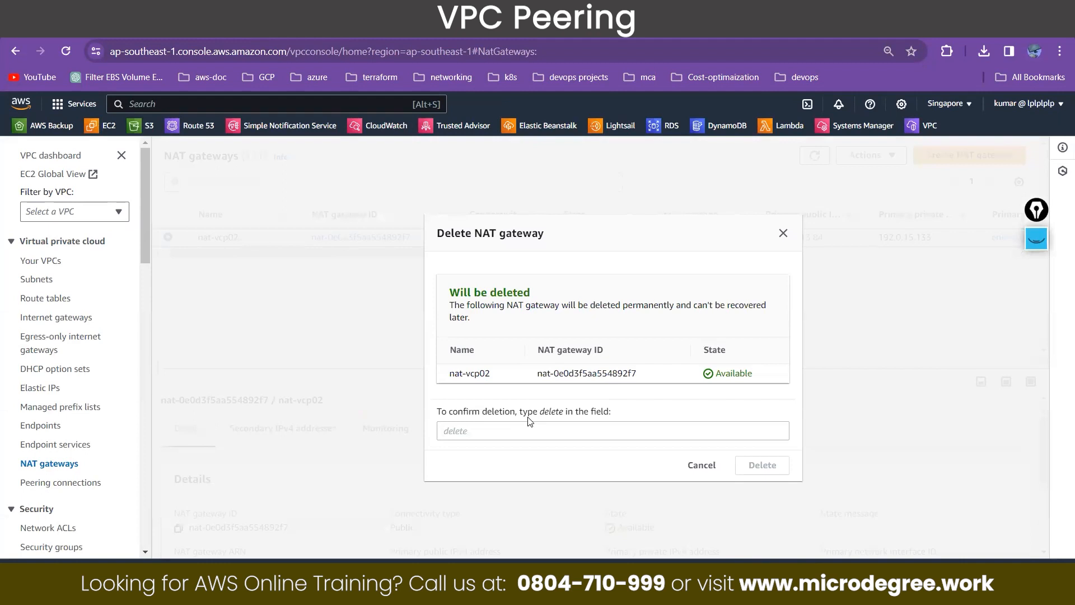
pyautogui.click(528, 424)
pyautogui.write('del')
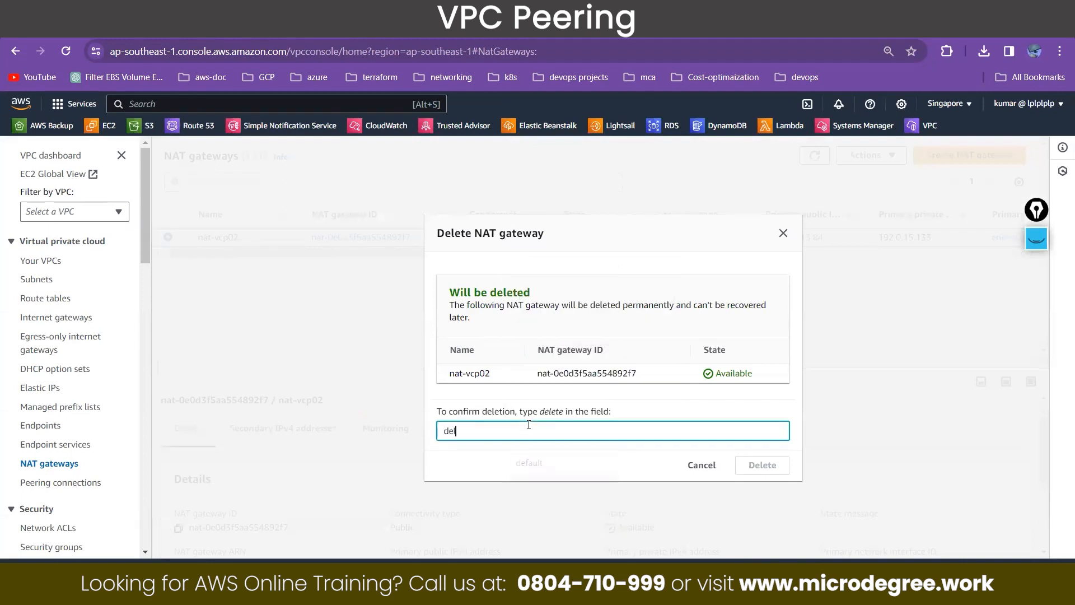
pyautogui.write('ete')
pyautogui.click(756, 466)
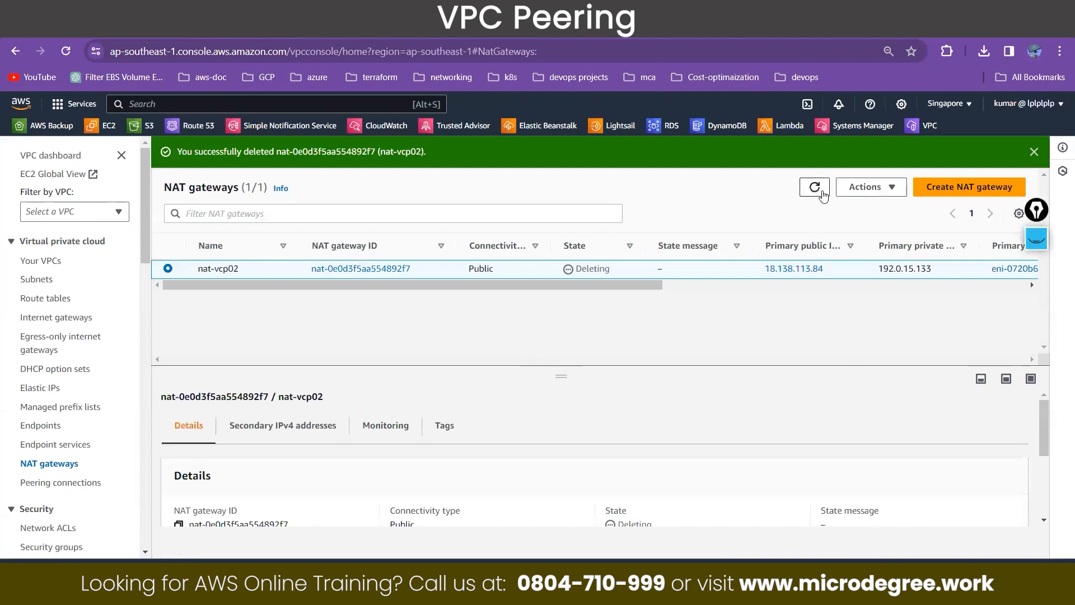
pyautogui.click(821, 190)
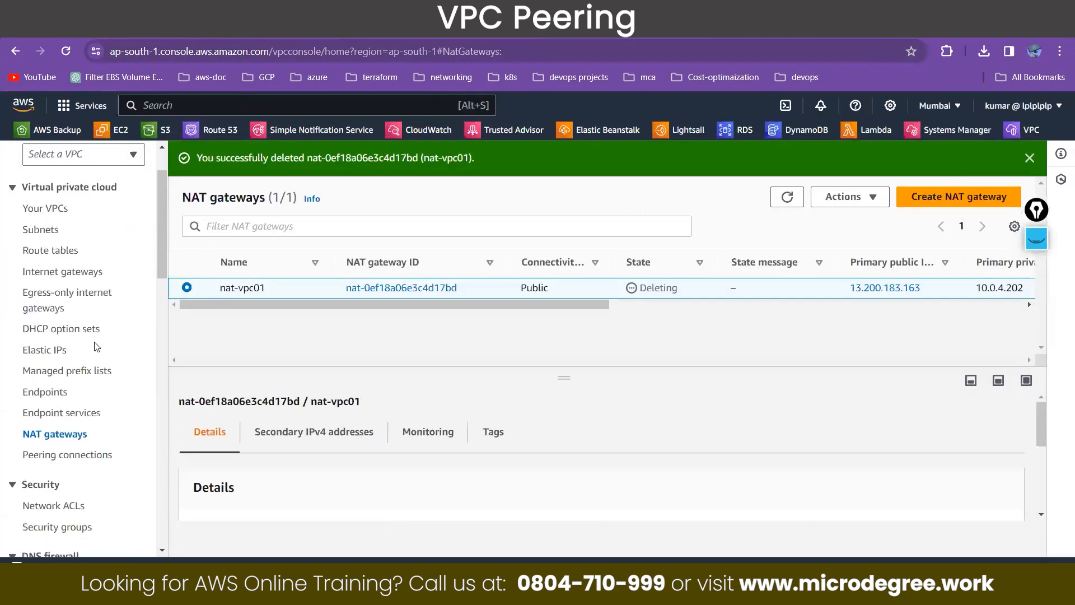
# Delete the Mumbai peering connection vpc01-to-vpc02 together with its related route table entries, confirming with "delete".
pyautogui.click(62, 455)
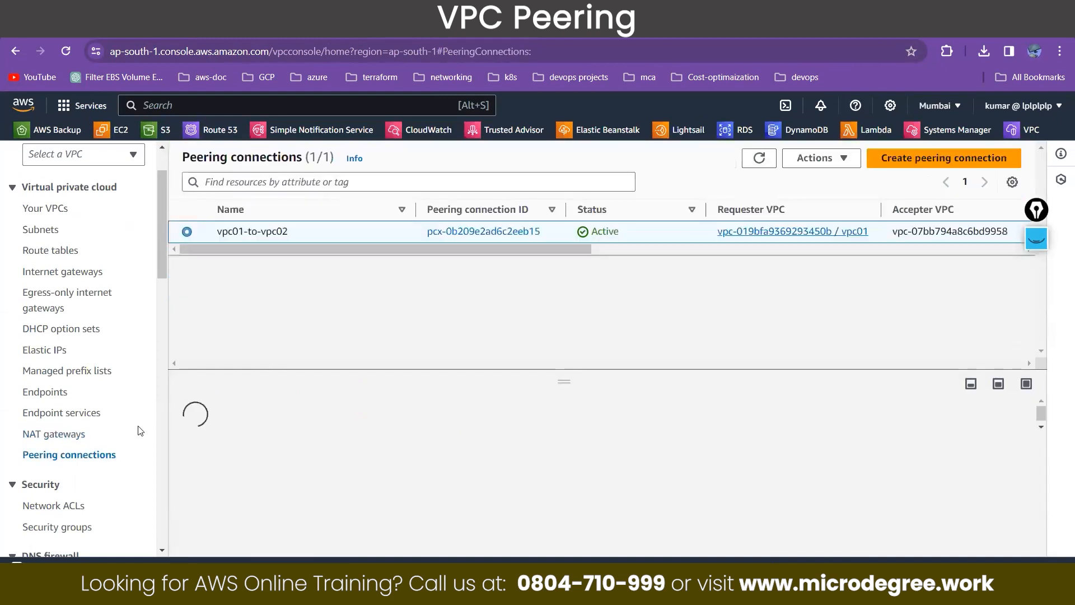
pyautogui.click(814, 158)
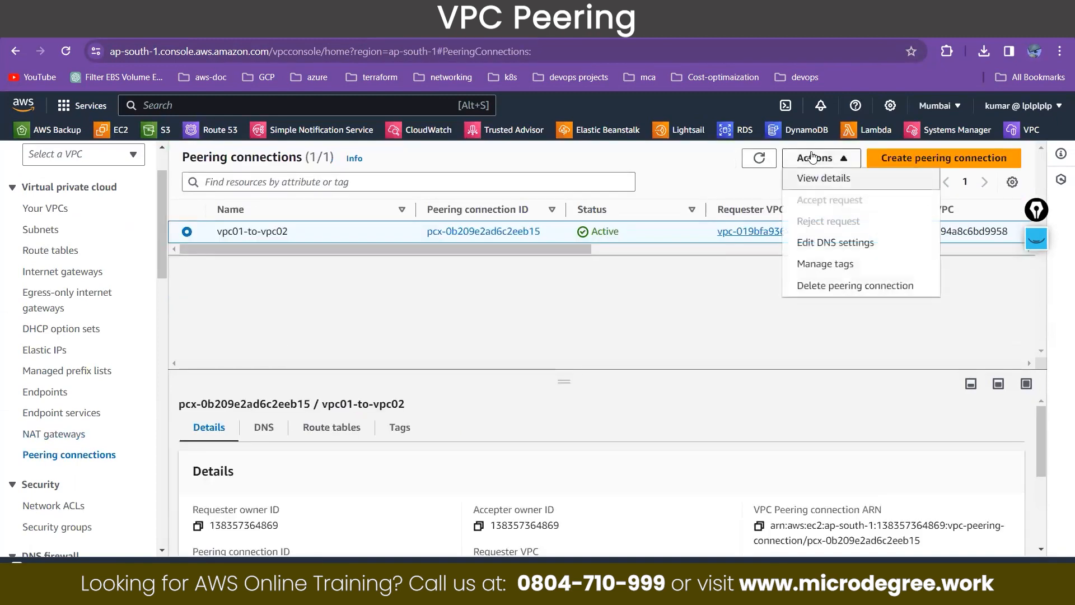
pyautogui.click(823, 286)
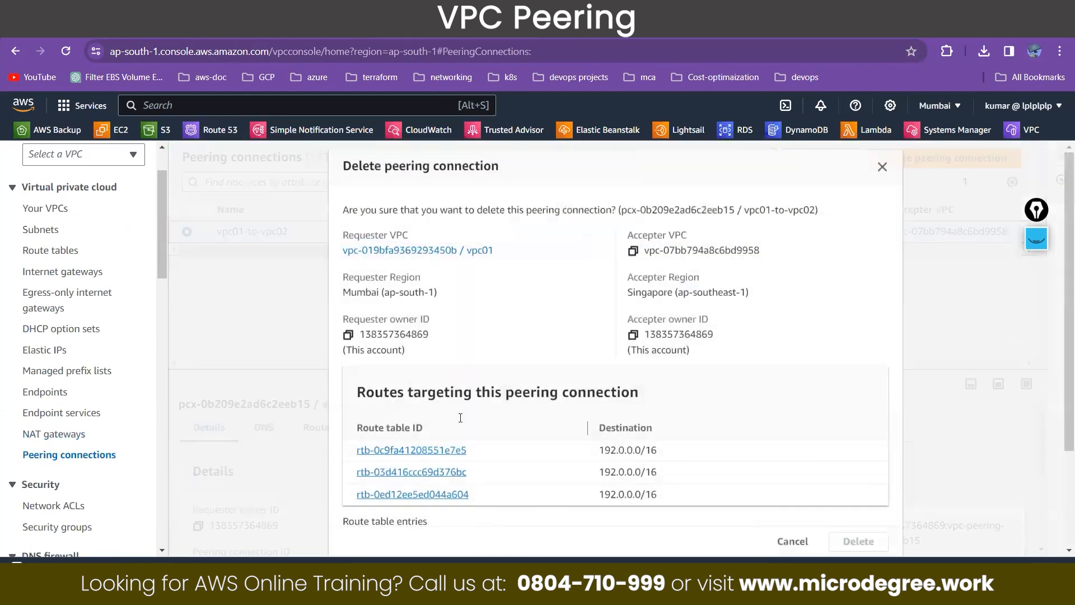
pyautogui.scroll(-2, 452, 357)
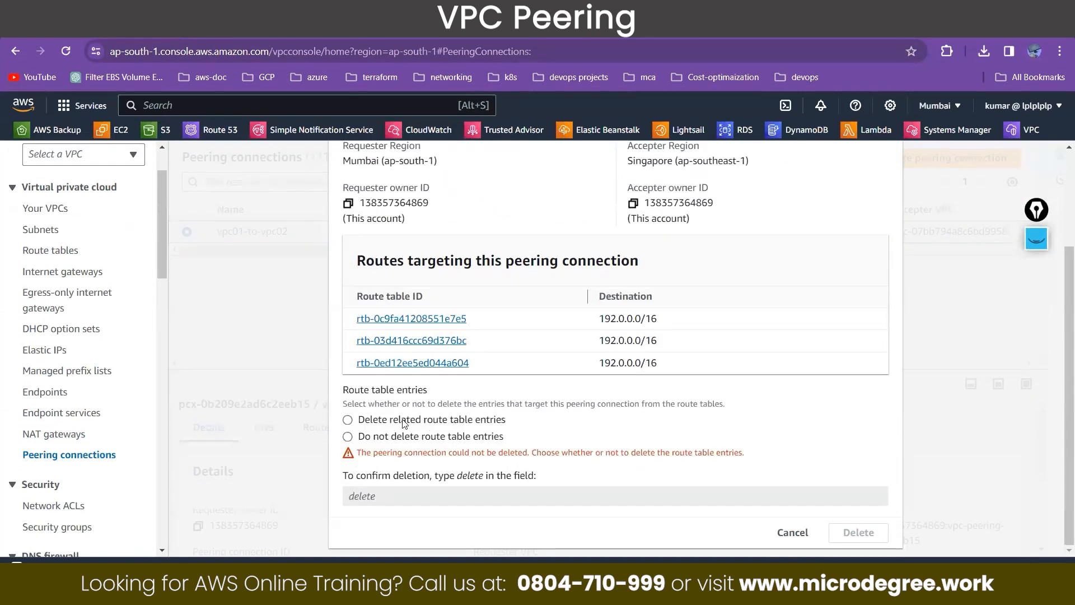
pyautogui.click(354, 424)
pyautogui.click(405, 493)
pyautogui.write('delete')
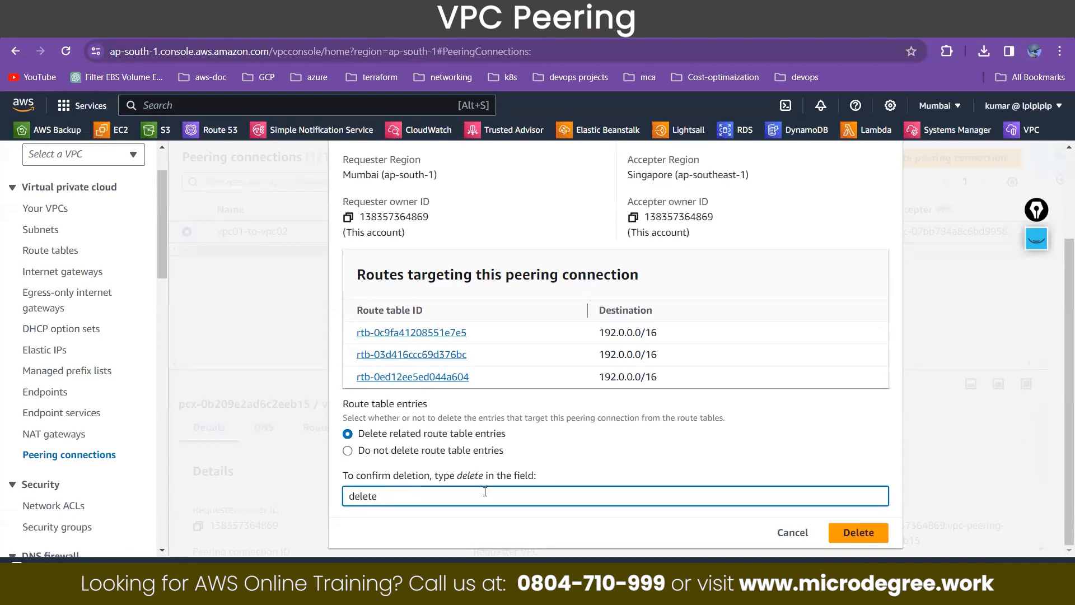
pyautogui.click(854, 532)
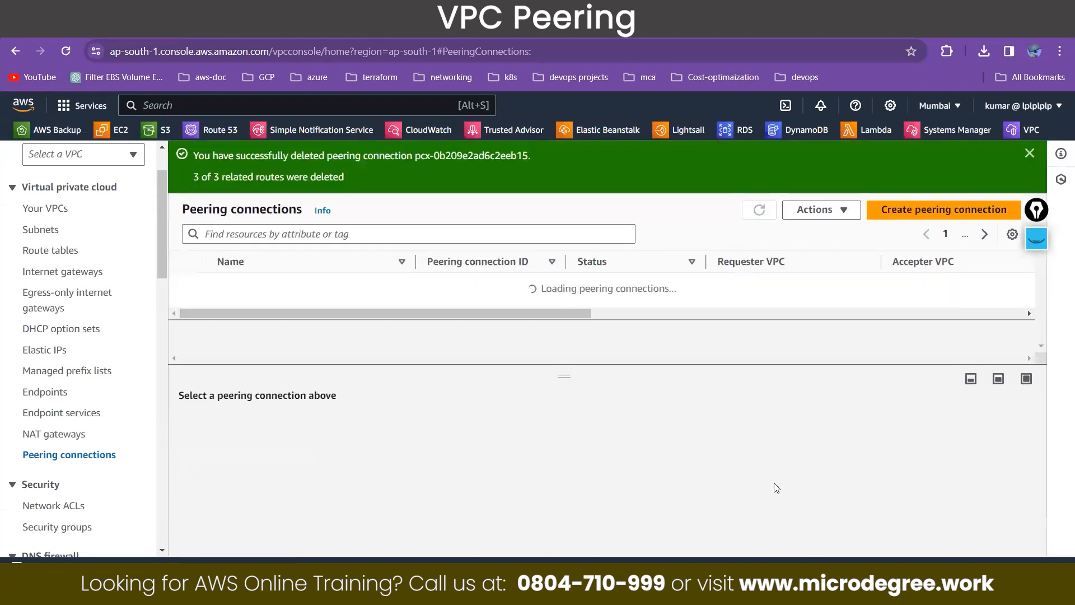
# Refresh the peering connections in Mumbai and in Singapore to check the deleted peering's status.
pyautogui.click(759, 210)
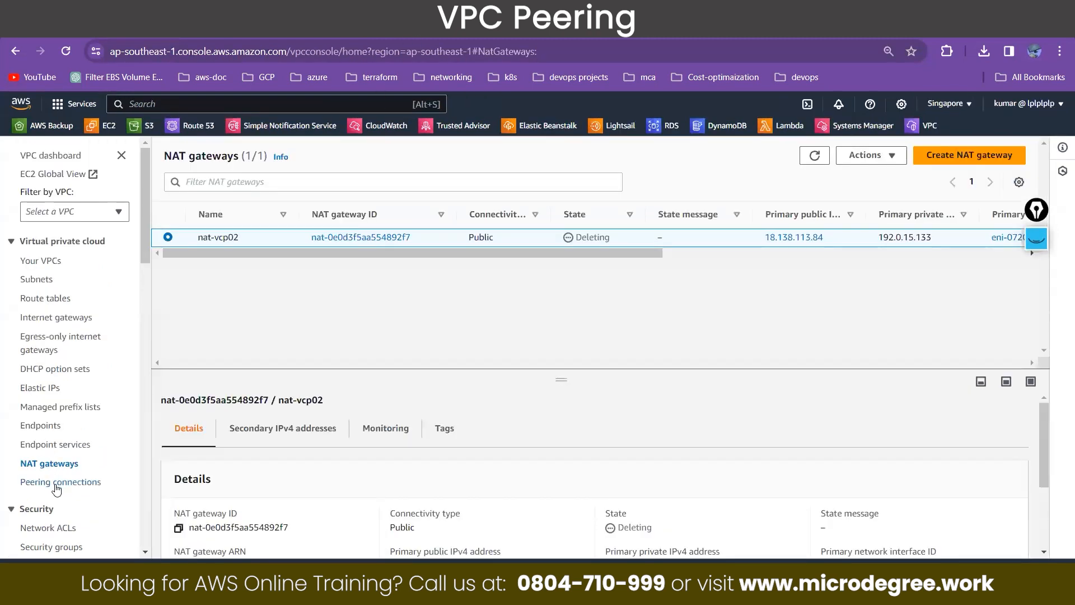
pyautogui.click(56, 483)
pyautogui.click(790, 153)
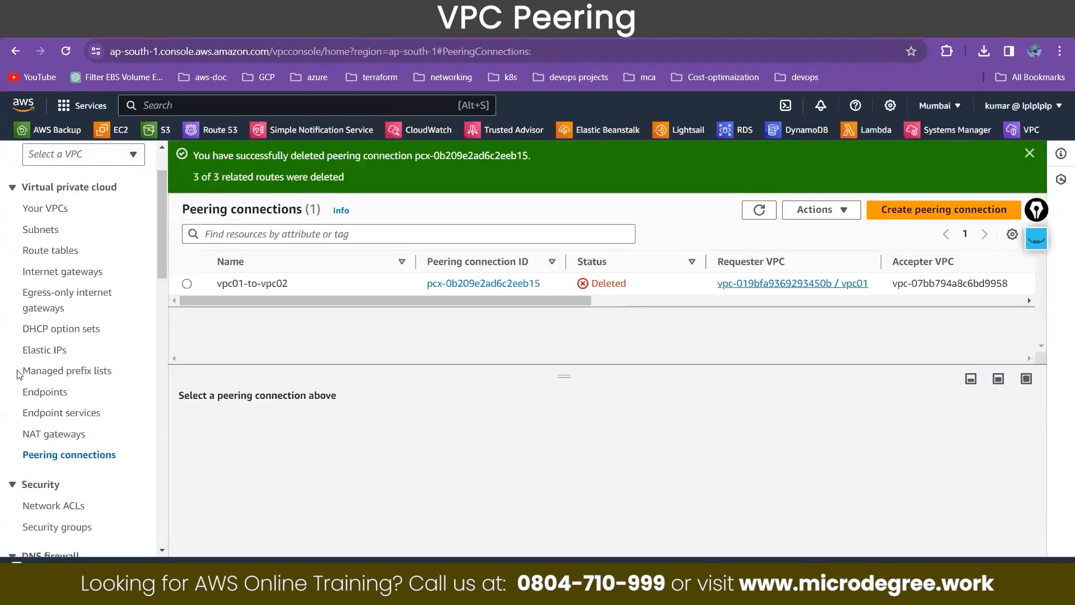
# Release the Elastic IP address 13.200.183.163 in the Mumbai region.
pyautogui.click(49, 354)
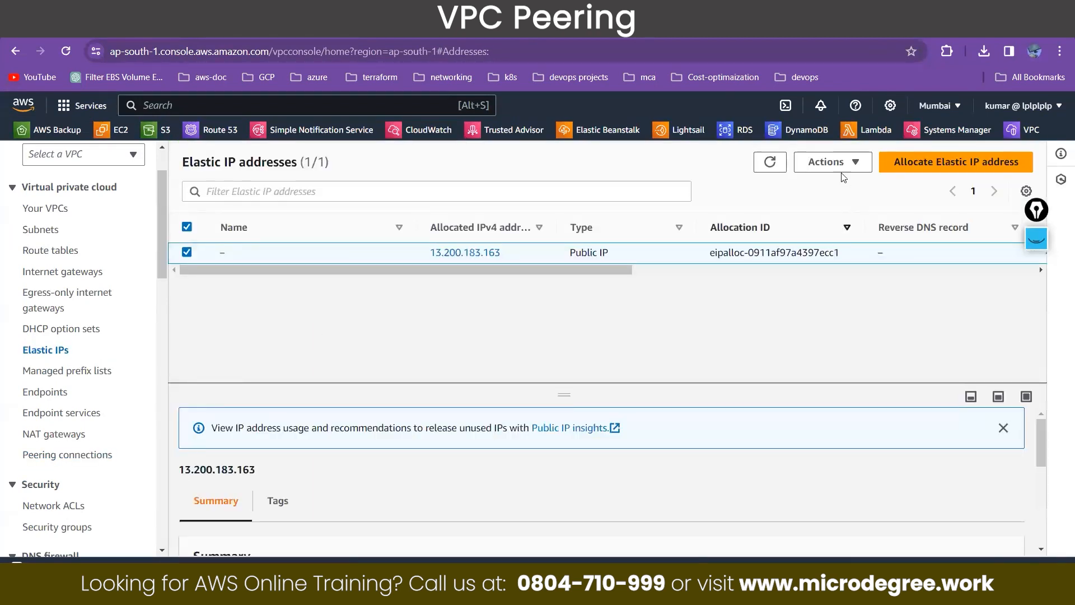
pyautogui.click(837, 162)
pyautogui.click(840, 205)
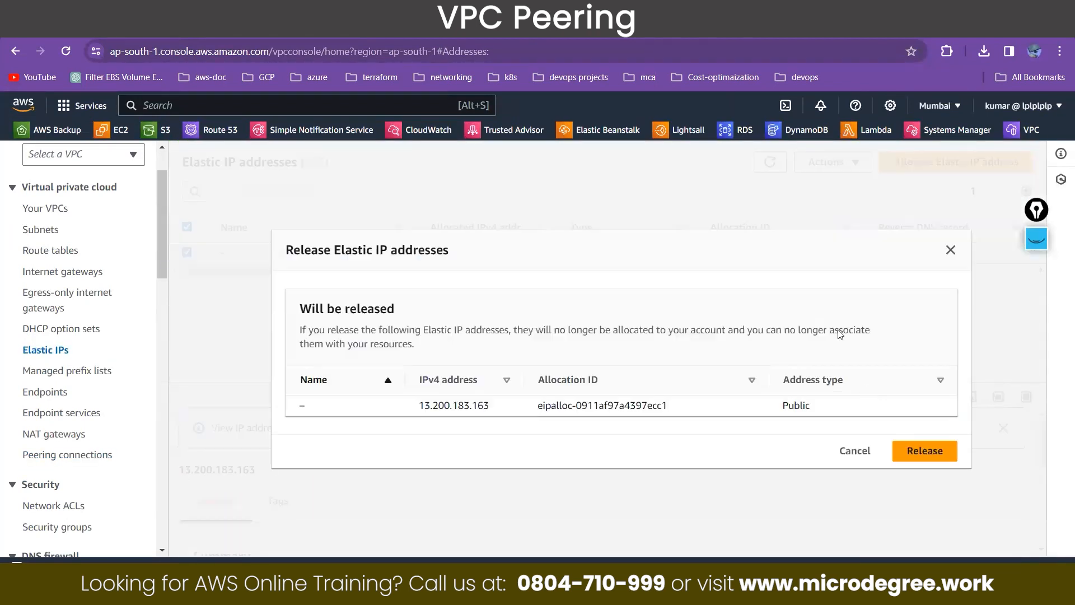
pyautogui.click(925, 454)
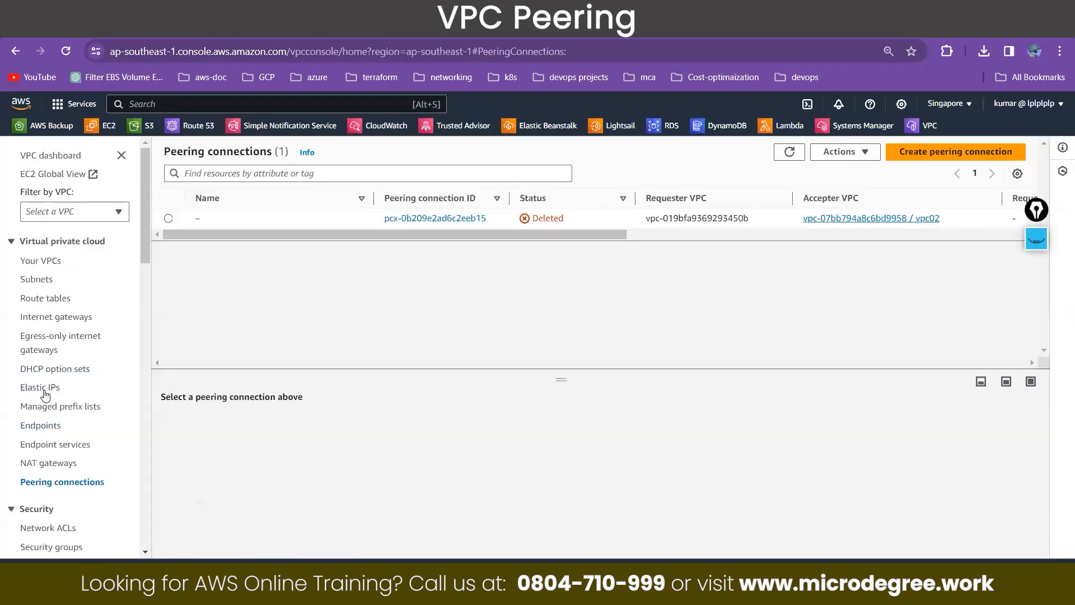
# Release the Elastic IP address 18.138.113.84 in the Singapore region.
pyautogui.click(45, 395)
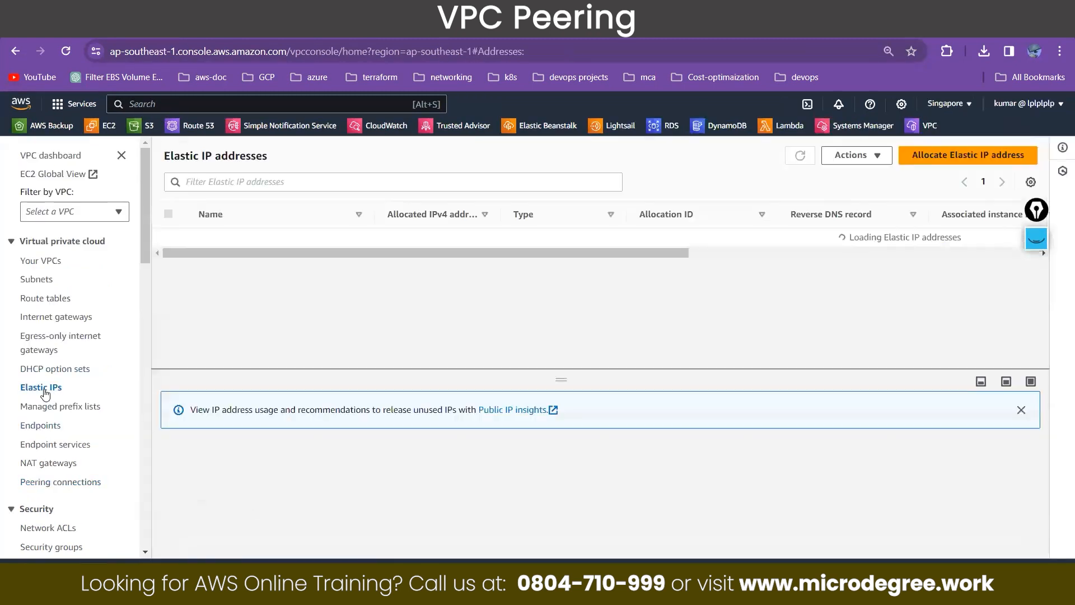
pyautogui.click(850, 157)
pyautogui.click(854, 196)
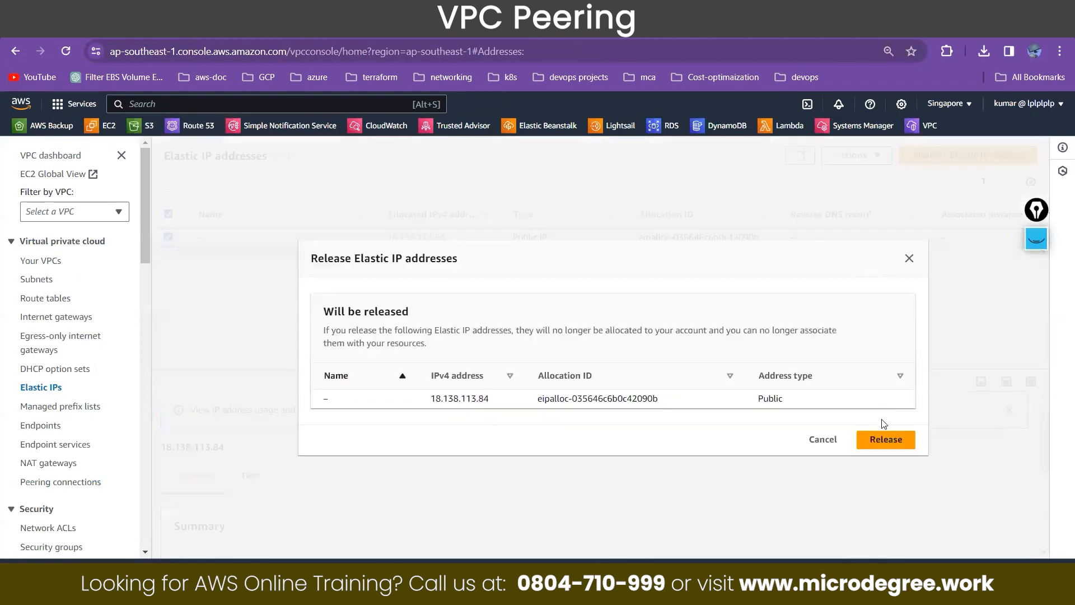
pyautogui.click(886, 440)
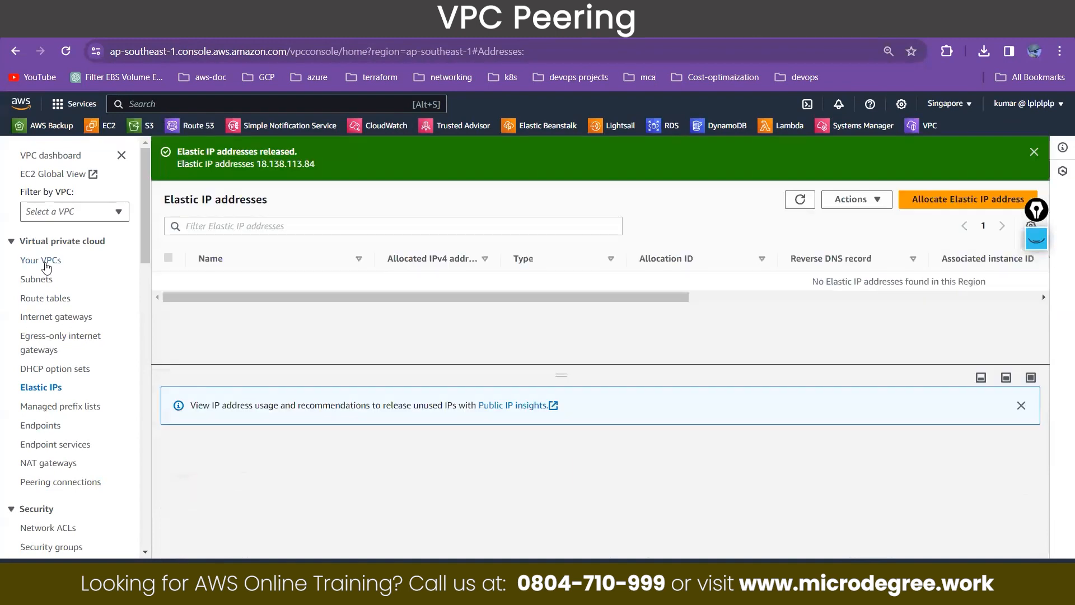
# Delete the VPC vpc02 in the Singapore region together with its dependent resources, confirming with "delete".
pyautogui.click(45, 263)
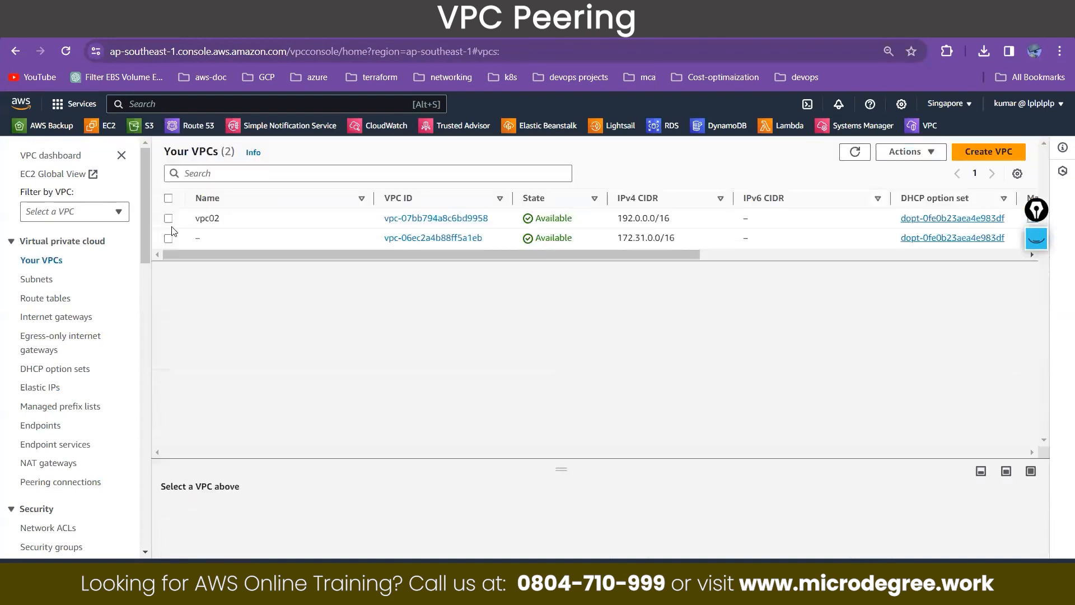
pyautogui.click(168, 219)
pyautogui.click(910, 151)
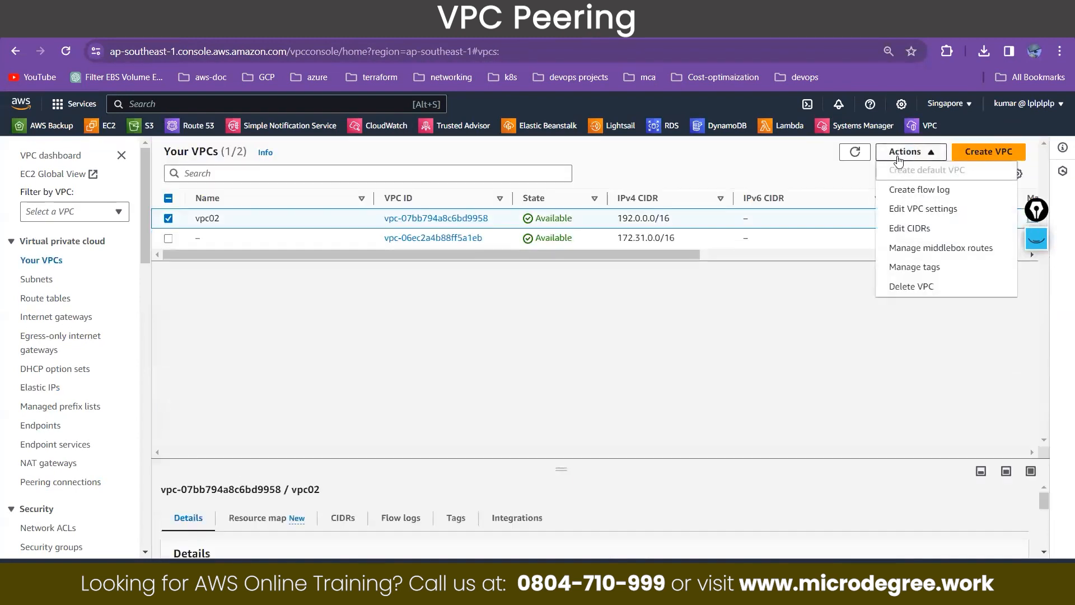
pyautogui.click(899, 294)
pyautogui.write('delete')
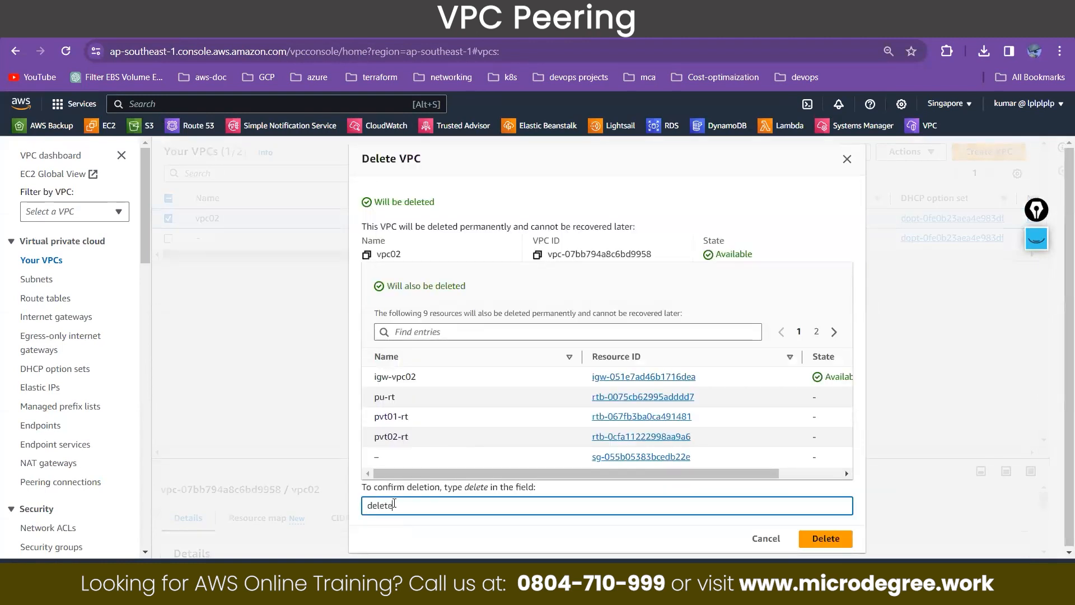
pyautogui.press('Tab')
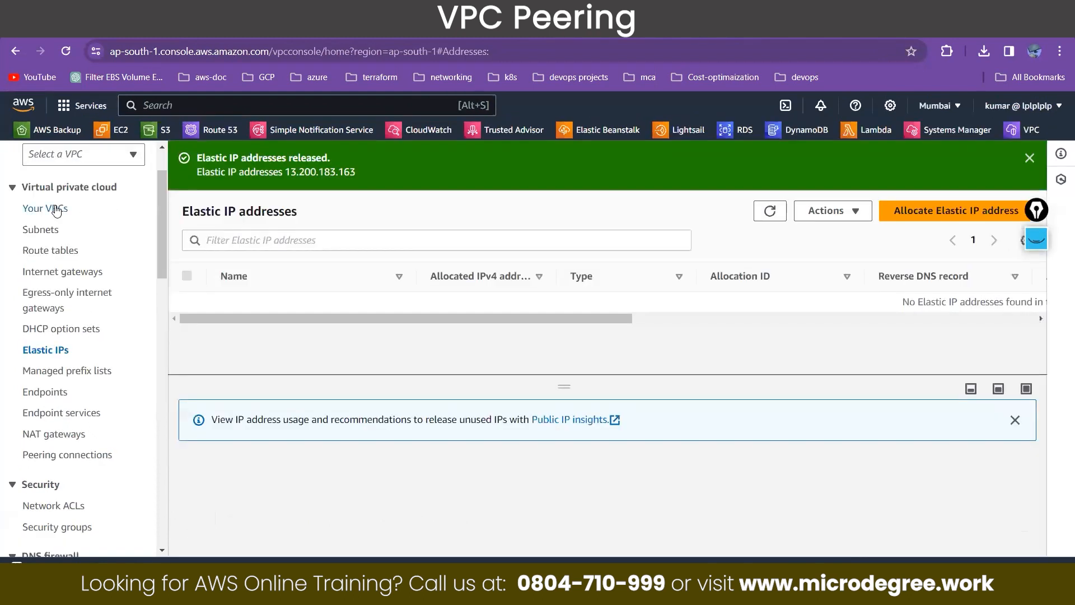
# Delete the VPC vpc01 in the Mumbai region together with its dependent resources, confirming with "delete", and reload the VPC list.
pyautogui.click(57, 208)
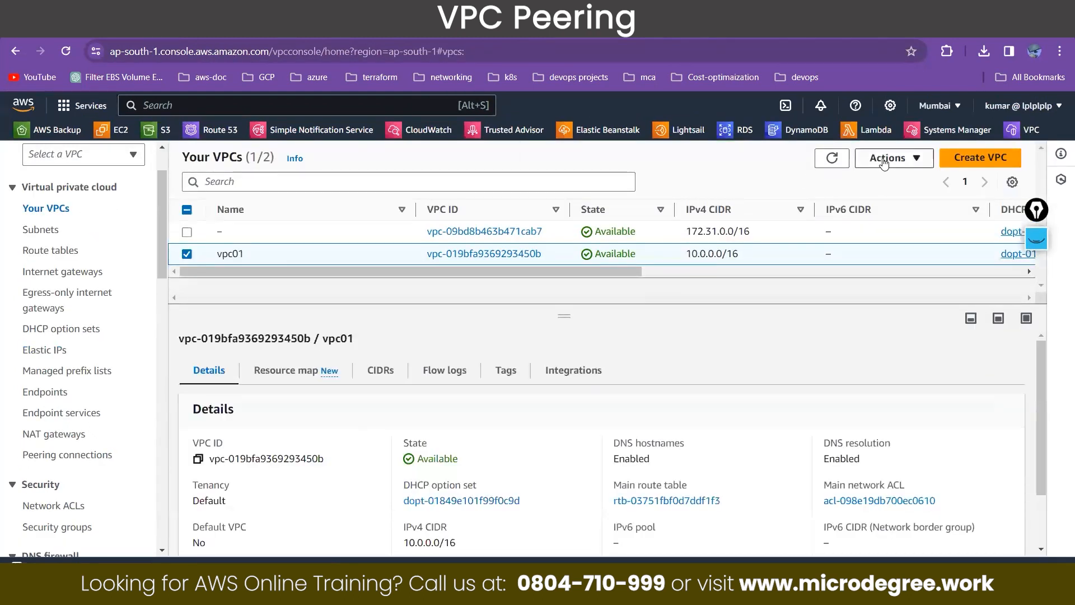
pyautogui.click(890, 157)
pyautogui.click(882, 308)
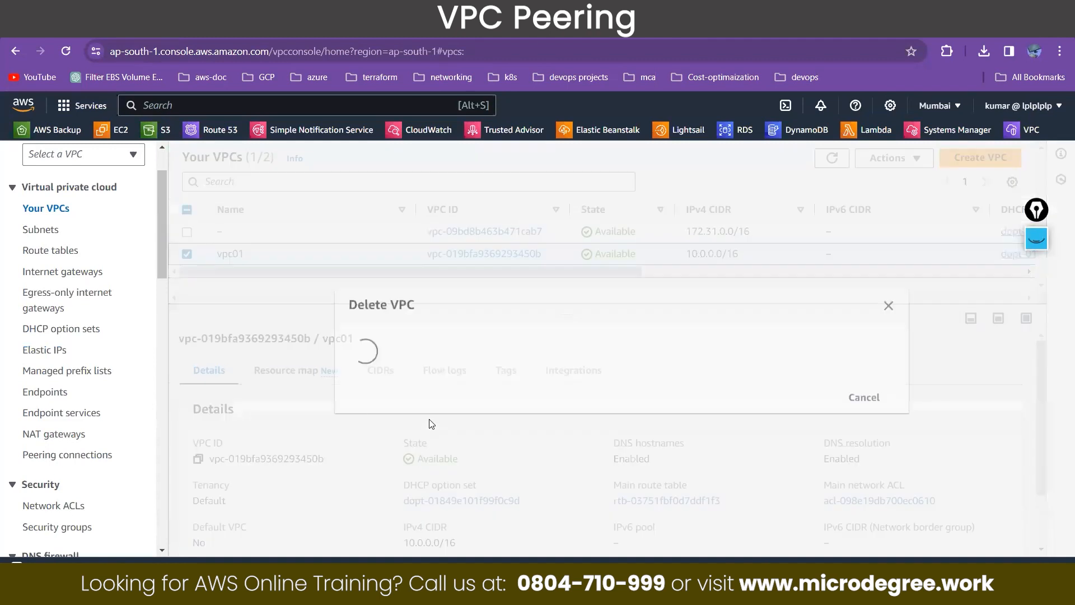
pyautogui.write('del')
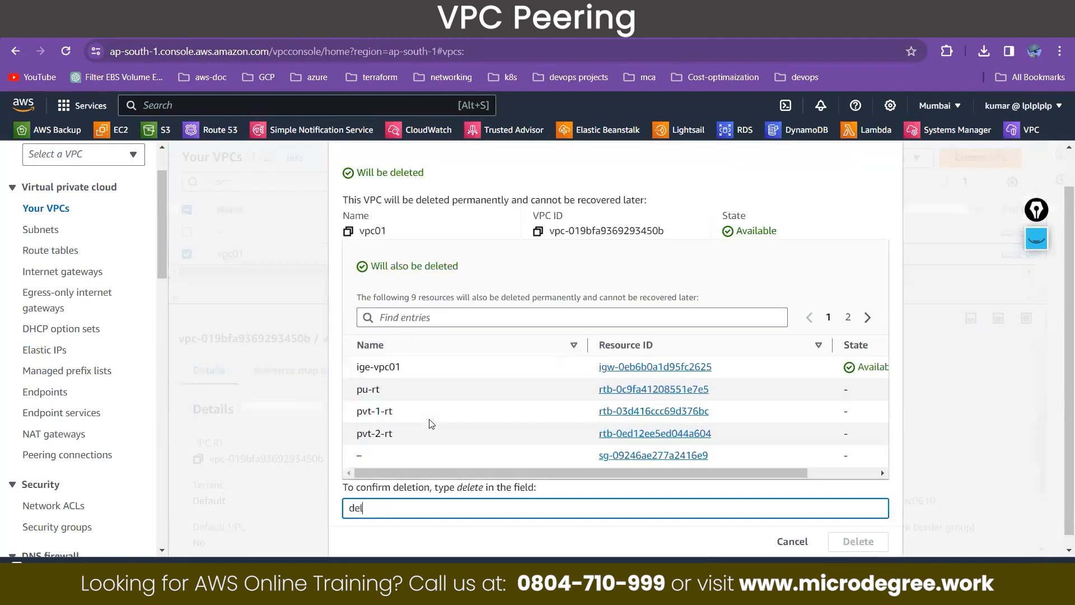
pyautogui.write('ete')
pyautogui.click(852, 540)
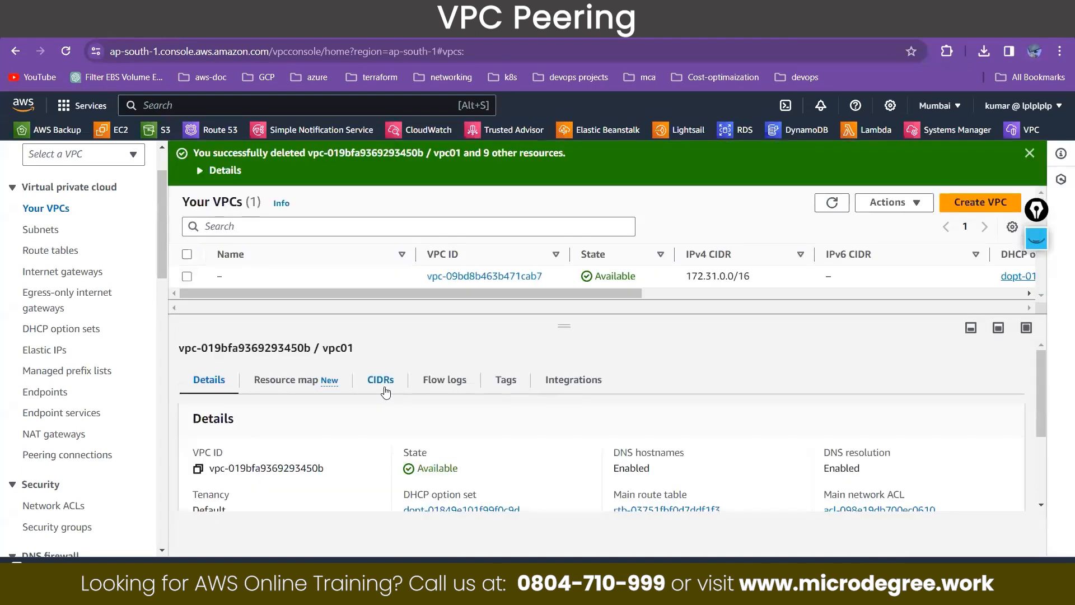
pyautogui.press('F5')
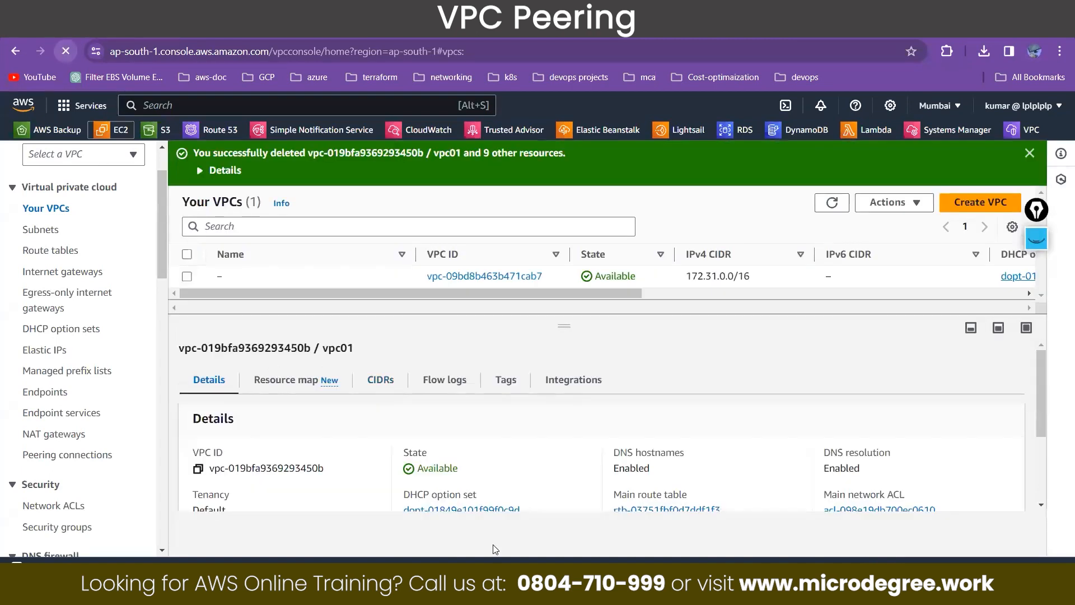